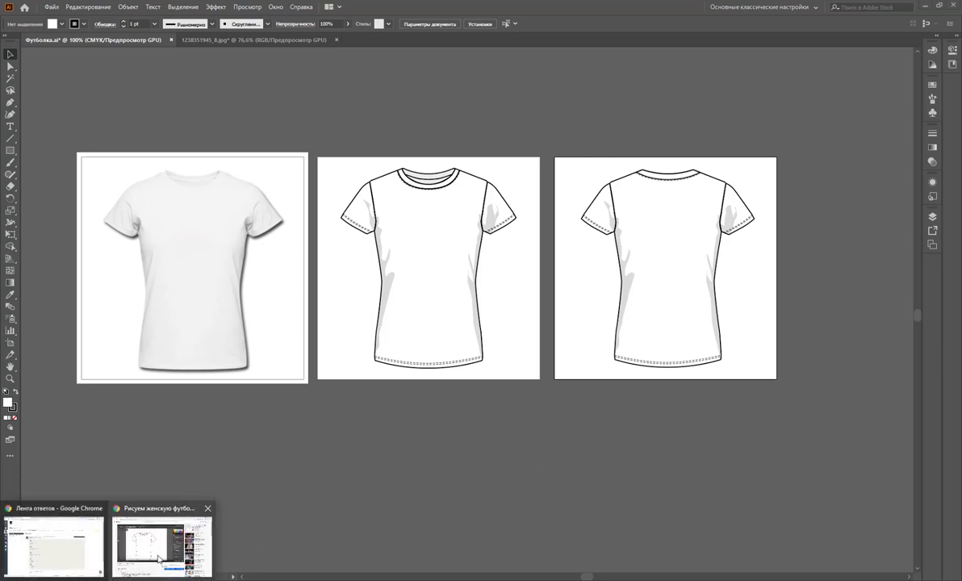
Bring the tutorial browser forward, dismiss its notification and scroll through the tutorial.
click(159, 559)
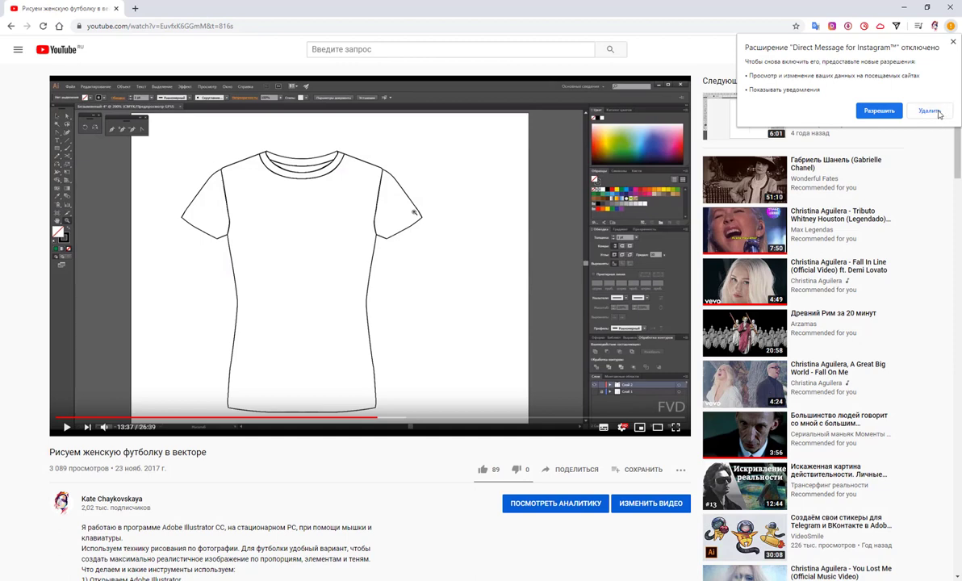
click(884, 36)
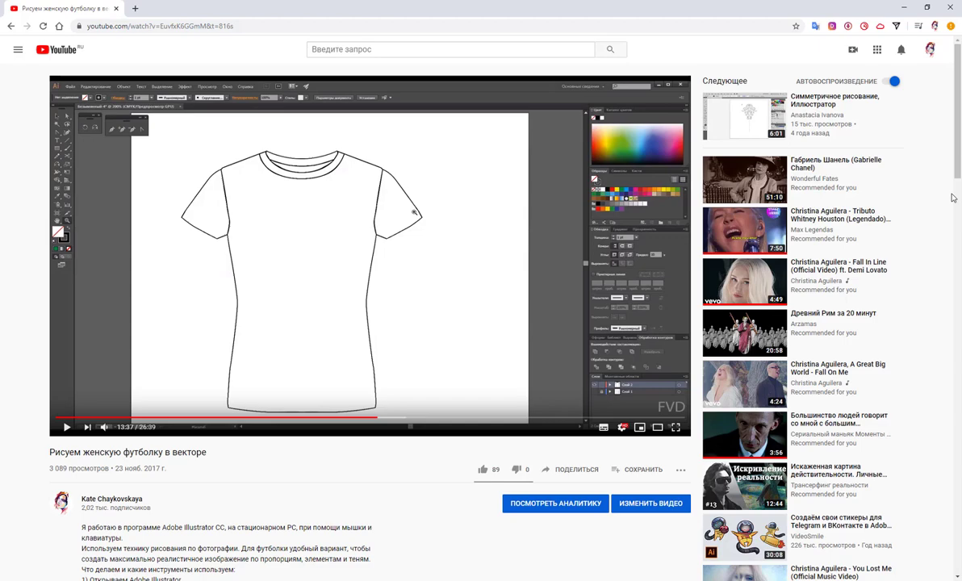
scroll(326, 296, down, 2)
scroll(326, 296, down, 4)
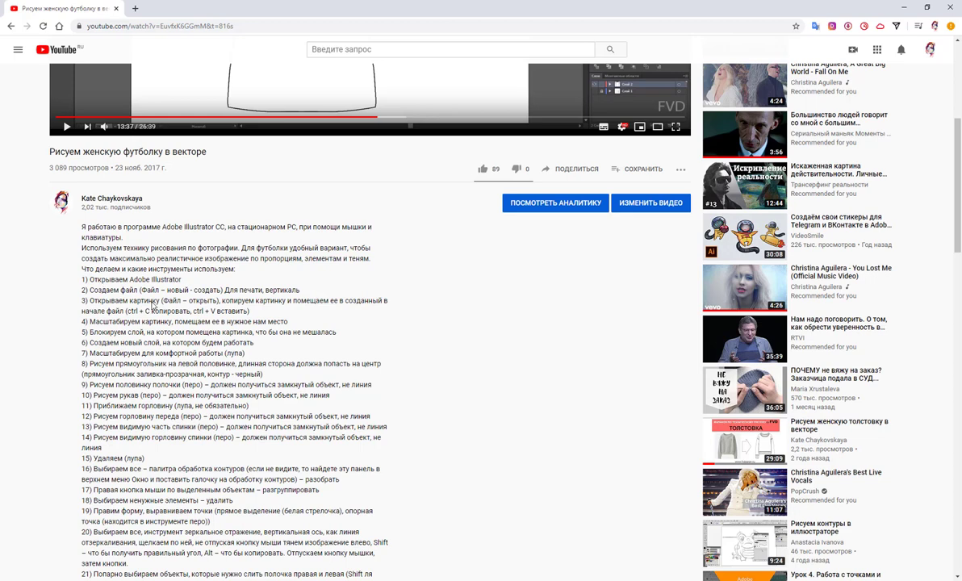
scroll(153, 305, down, 1)
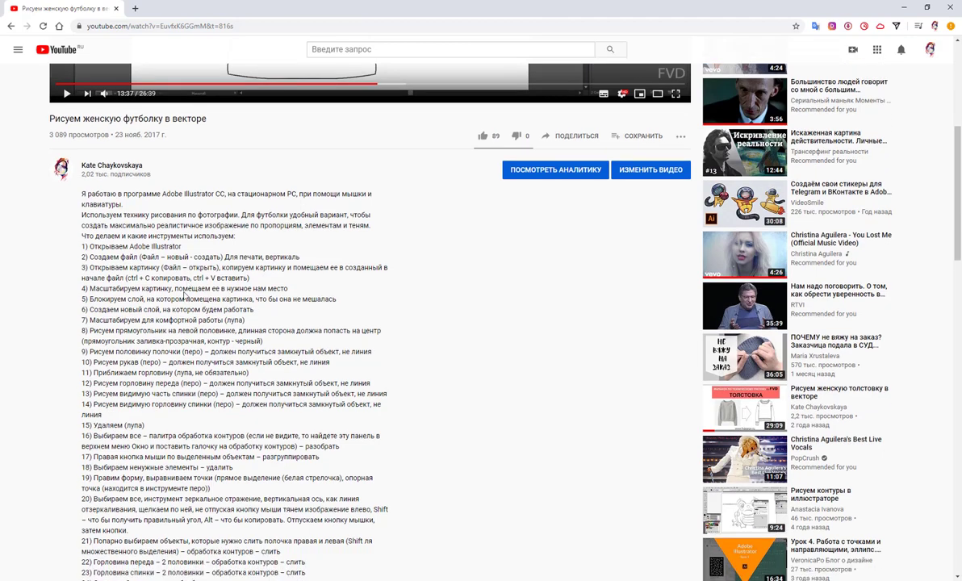
scroll(216, 303, down, 1)
scroll(216, 302, down, 1)
scroll(217, 303, down, 2)
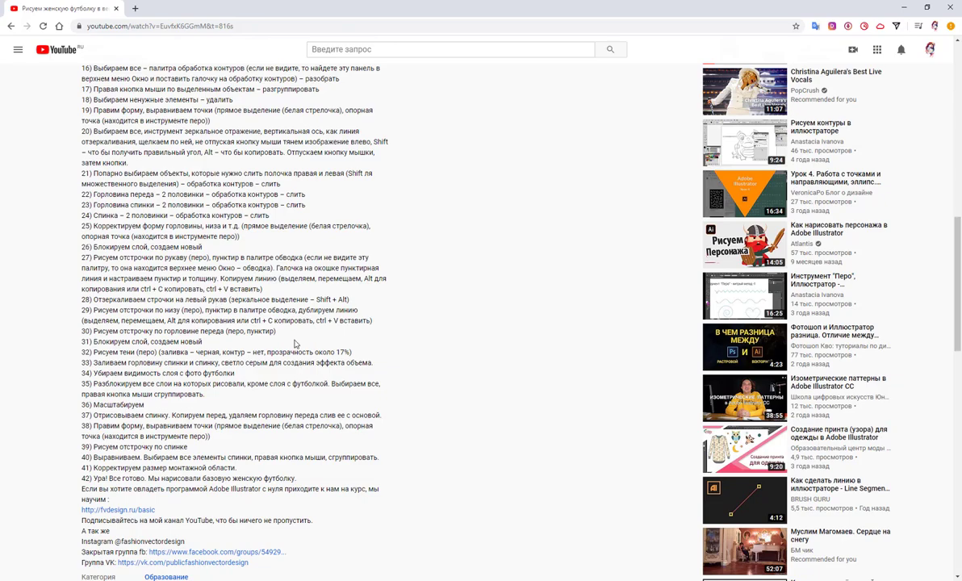
scroll(294, 343, down, 1)
scroll(294, 344, up, 1)
scroll(294, 344, up, 1)
scroll(295, 344, up, 3)
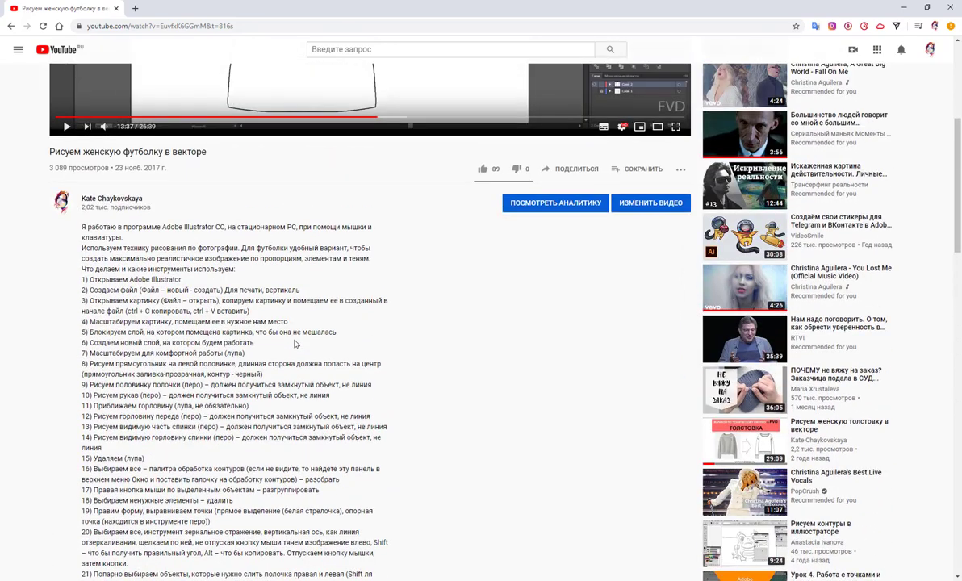
scroll(295, 344, up, 1)
scroll(295, 344, up, 1)
scroll(294, 344, up, 1)
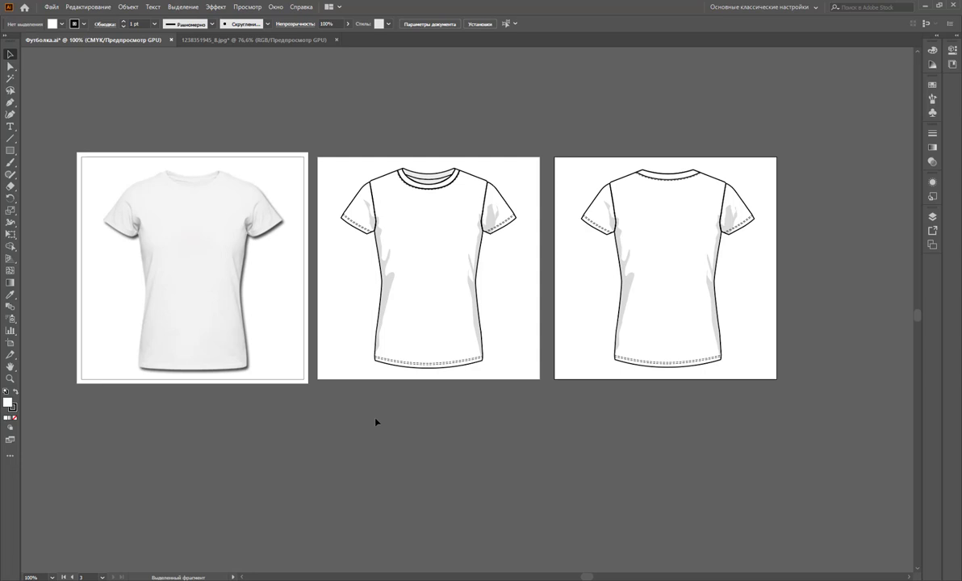
Marquee-select the entire middle T-shirt drawing on the second artboard.
click(347, 177)
drag(347, 177, 529, 389)
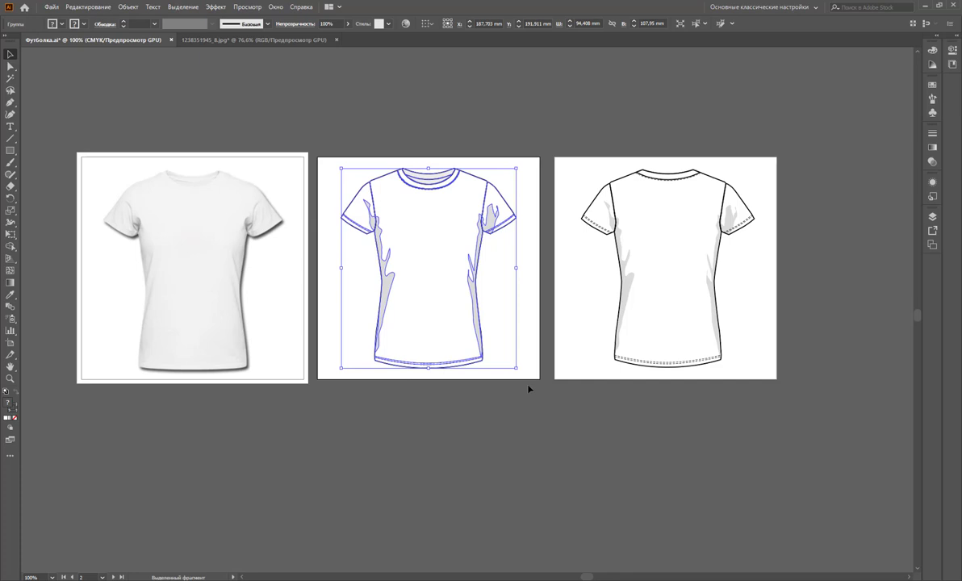
click(50, 7)
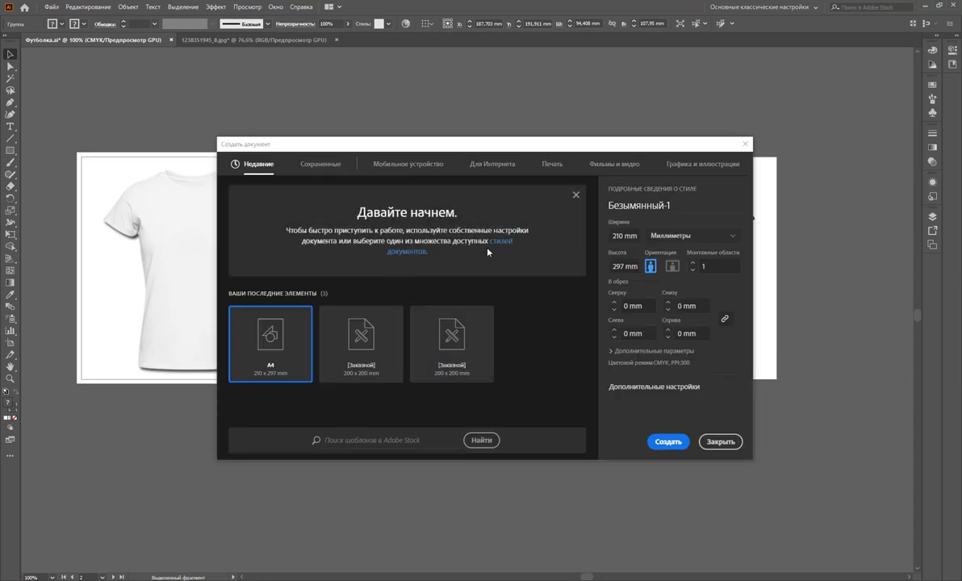
Create a Web-preset document in millimetres, 400 mm wide by 150 mm high.
click(491, 165)
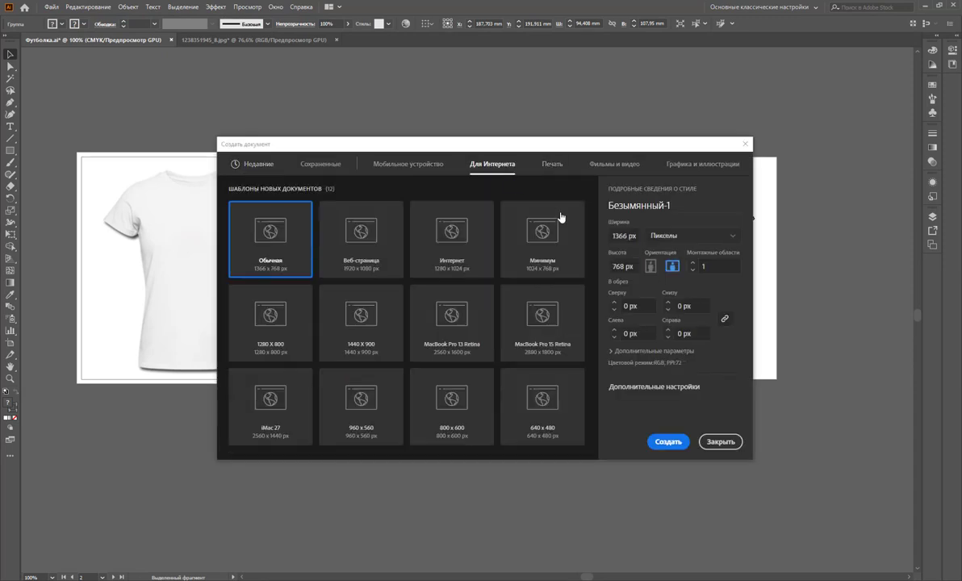
click(682, 235)
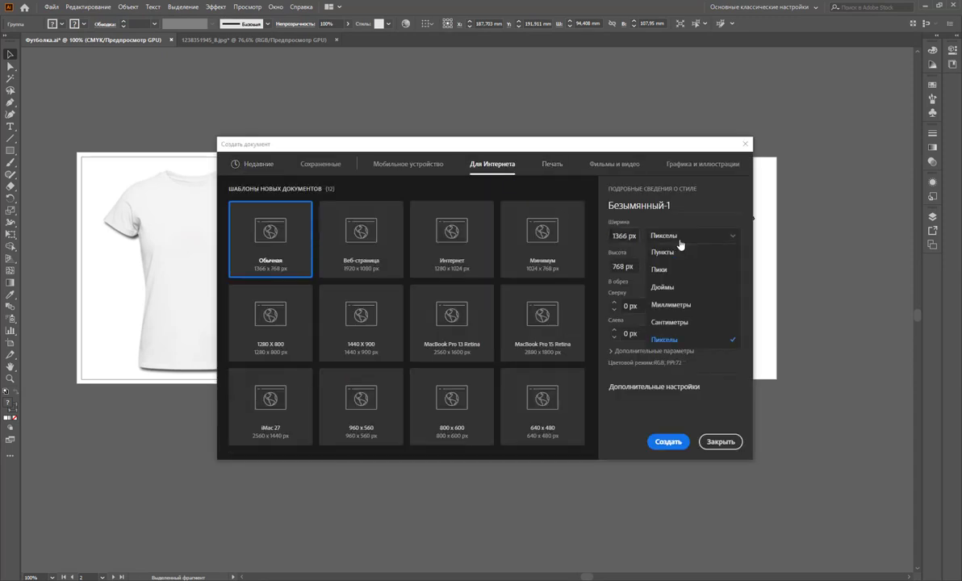
click(670, 304)
key(shift+Tab)
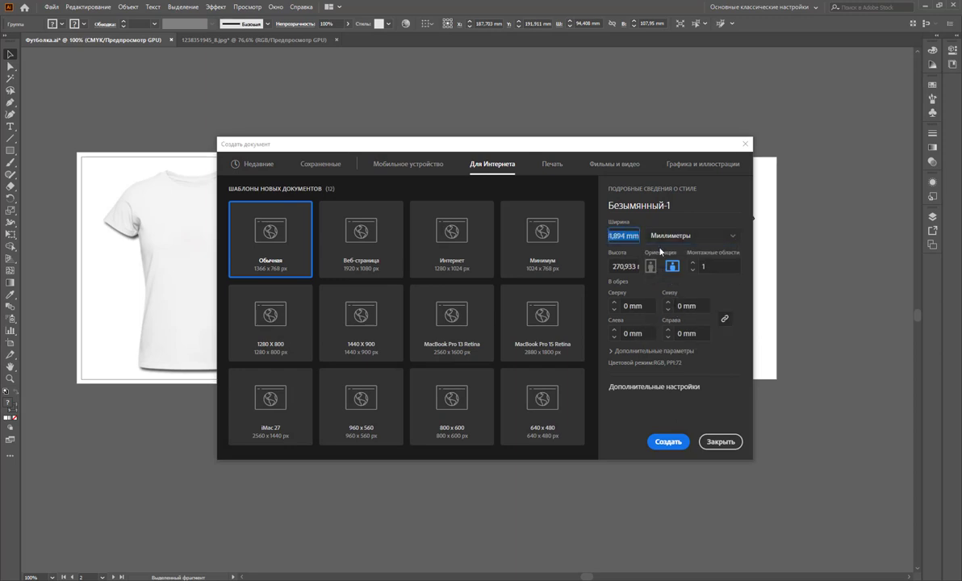
text(200)
key(BackSpace)
key(BackSpace)
key(BackSpace)
text(400)
key(Tab)
text(15)
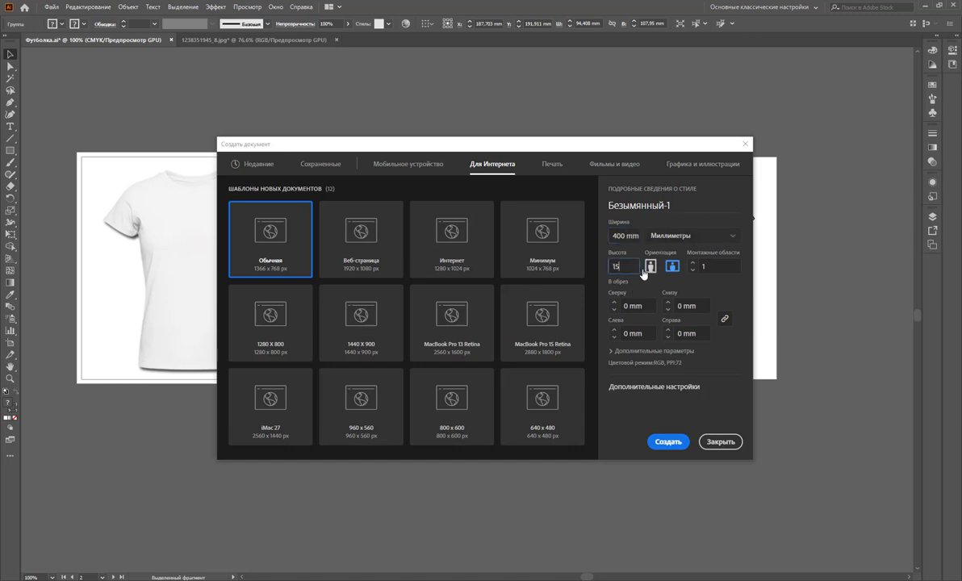
text(0)
key(Return)
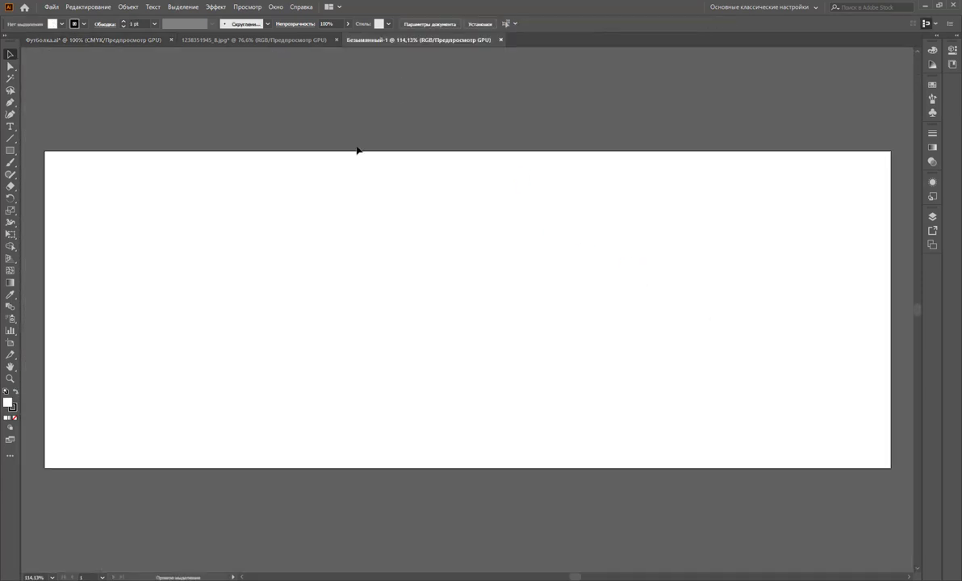
Delete the stray paste, then paste the T-shirt into the new document and move it left.
key(ctrl+v)
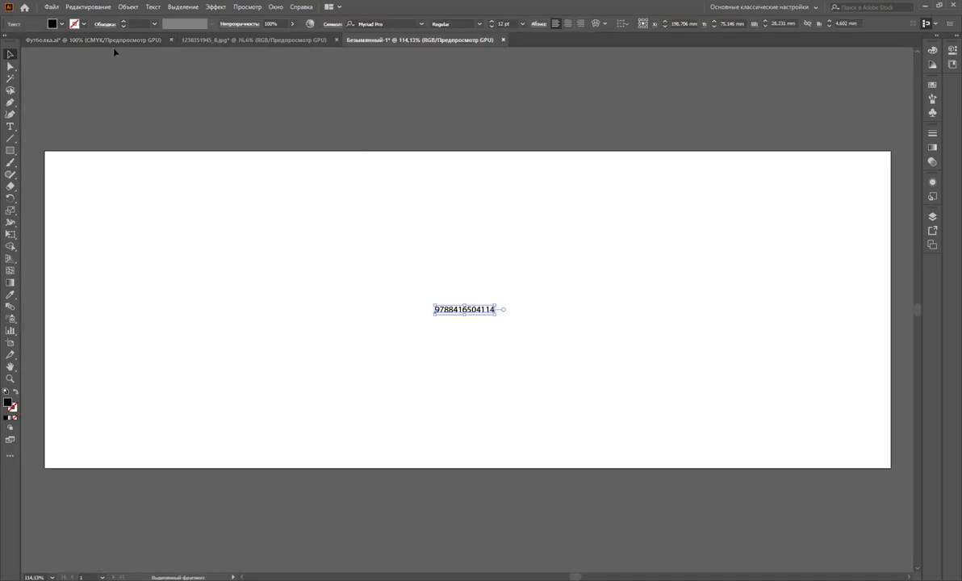
key(Delete)
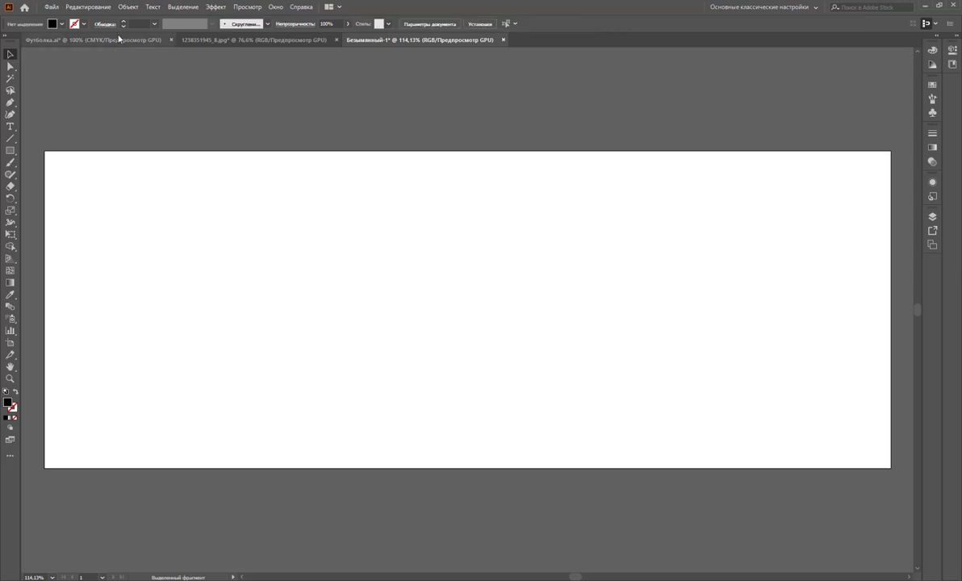
click(110, 40)
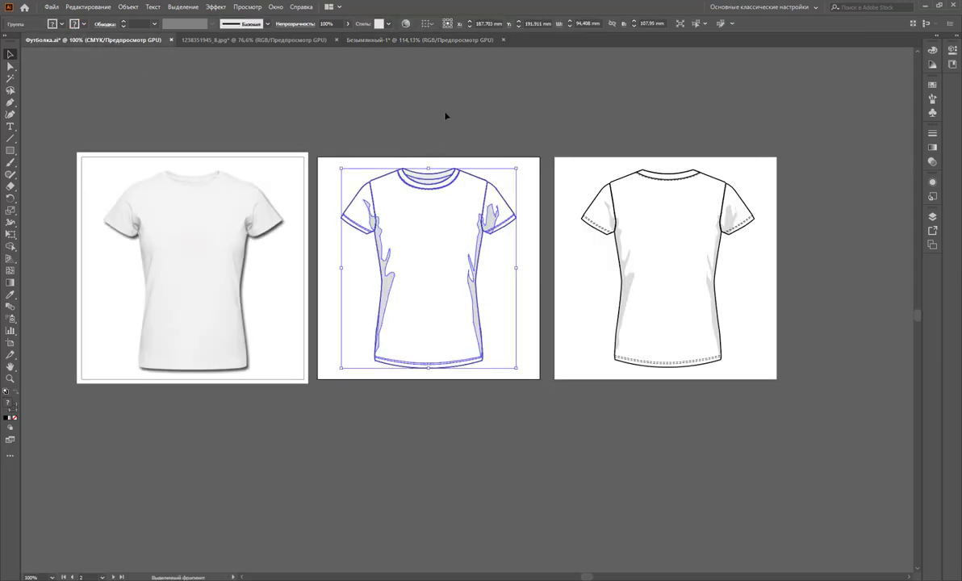
click(412, 40)
key(ctrl+v)
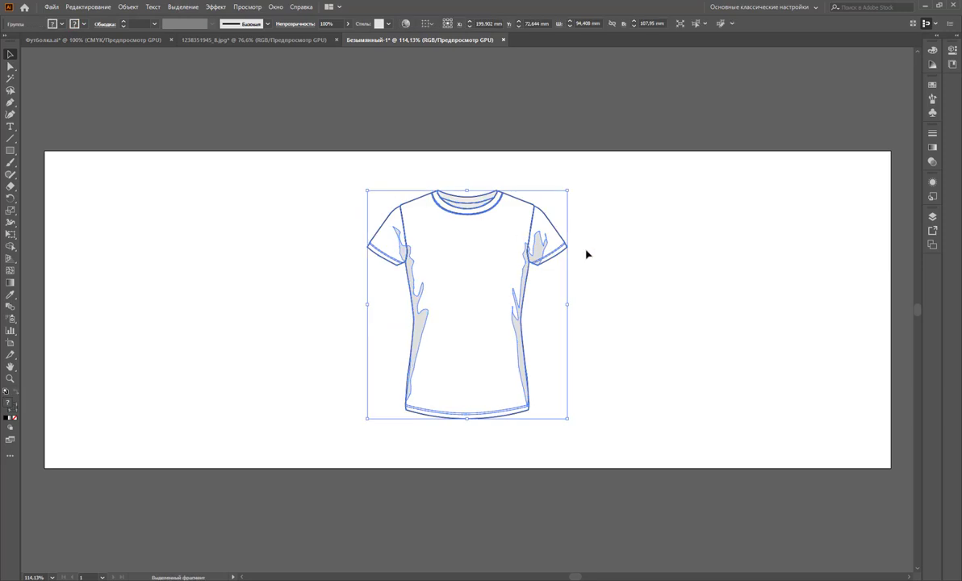
drag(520, 274, 253, 280)
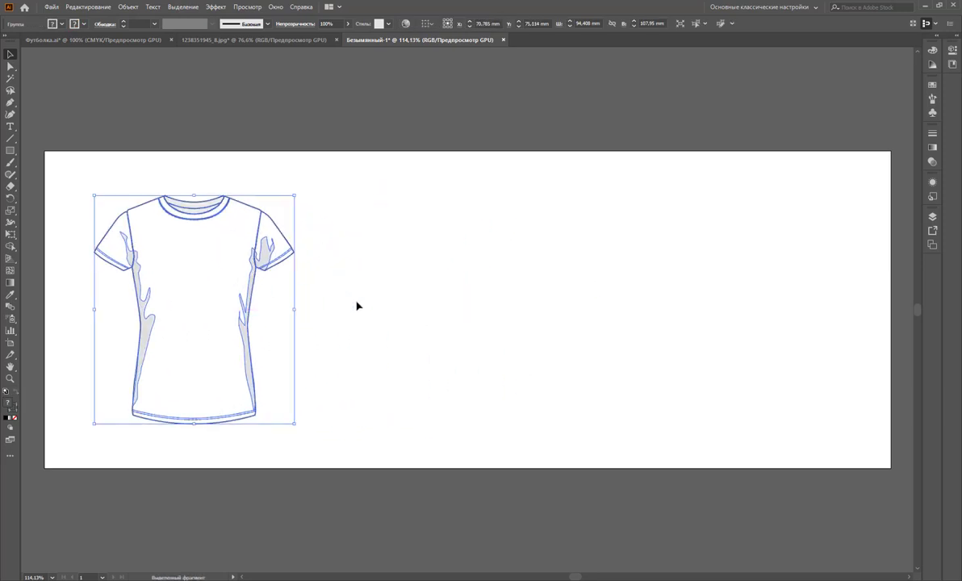
Alt-drag a duplicate of the T-shirt about 108 mm to its right.
drag(575, 577, 576, 578)
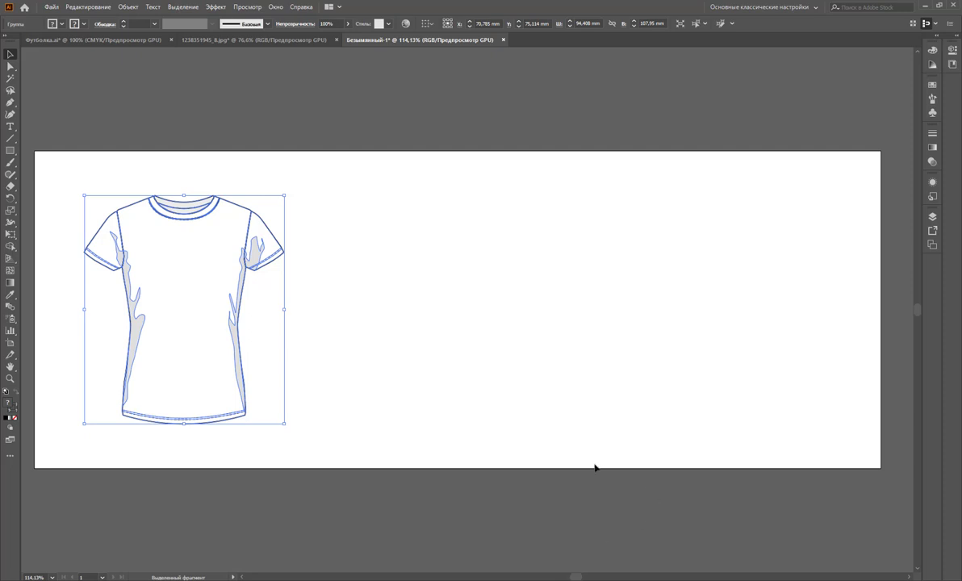
drag(174, 297, 364, 311)
click(354, 264)
drag(137, 325, 361, 337)
click(498, 373)
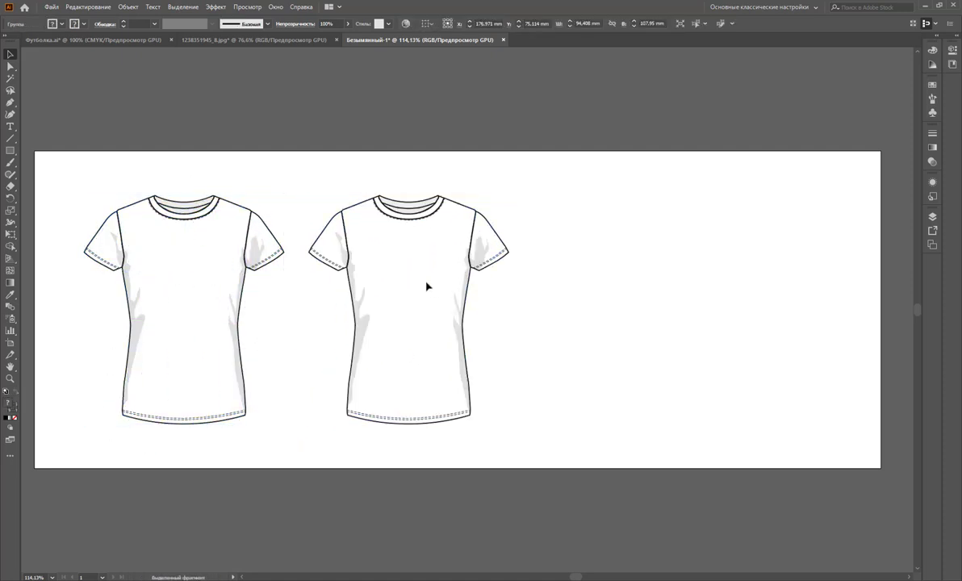
In isolation mode, fill the right shirt's body, both sleeves and collar with the cyan swatch.
double_click(461, 209)
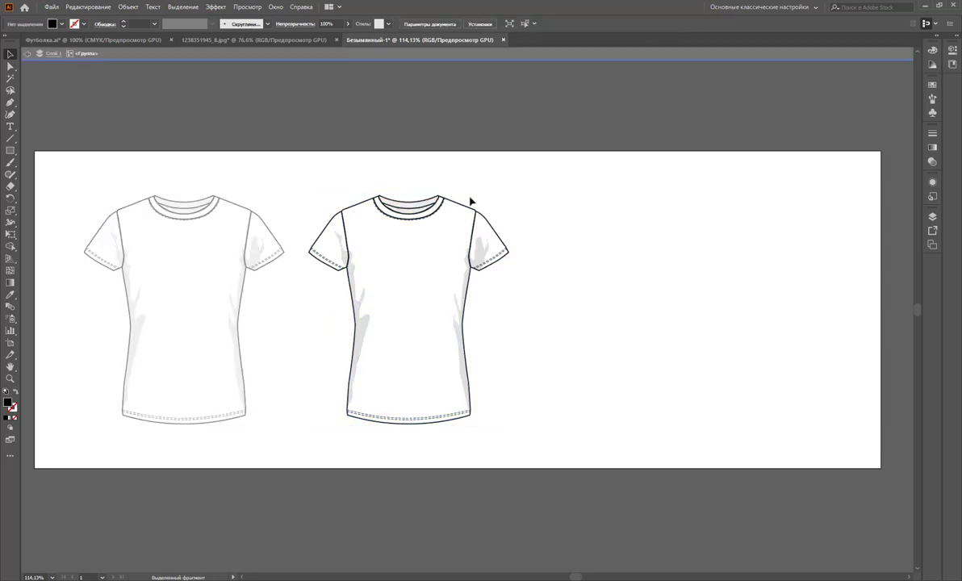
click(453, 216)
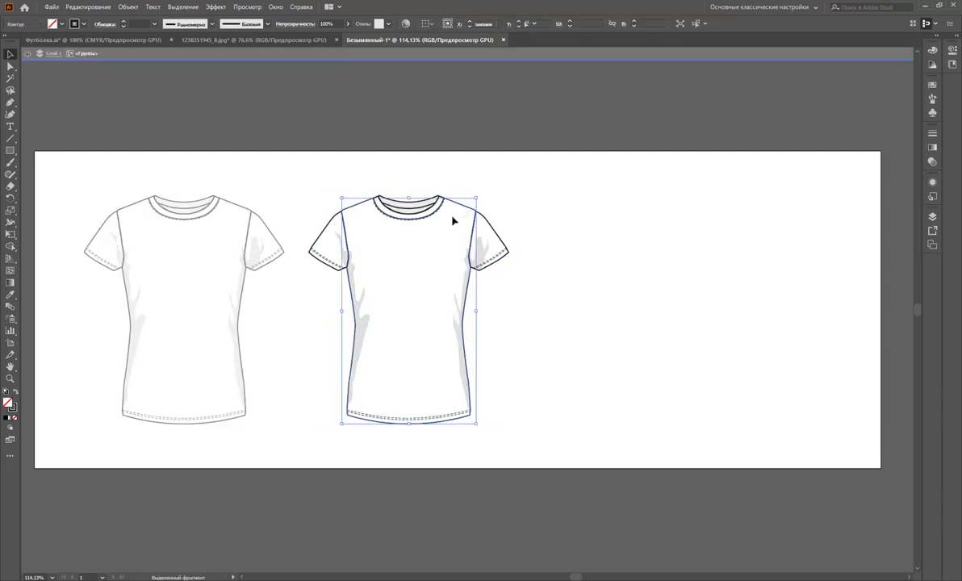
click(933, 86)
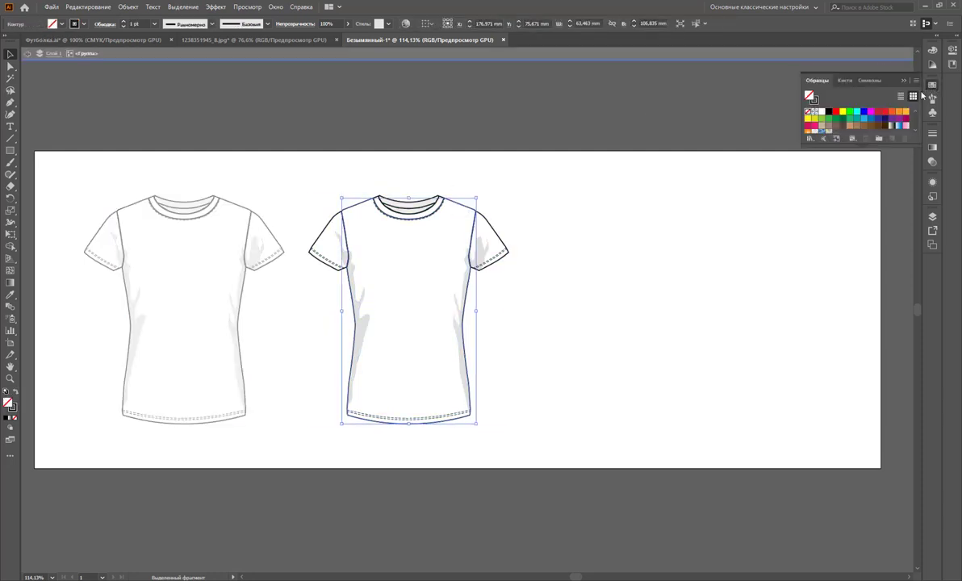
click(855, 112)
click(484, 229)
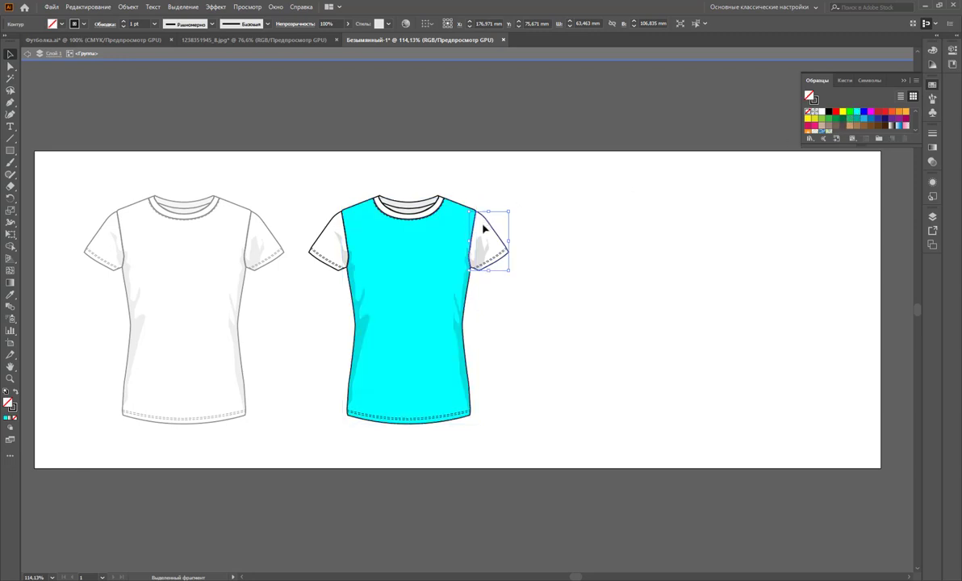
shift+click(322, 234)
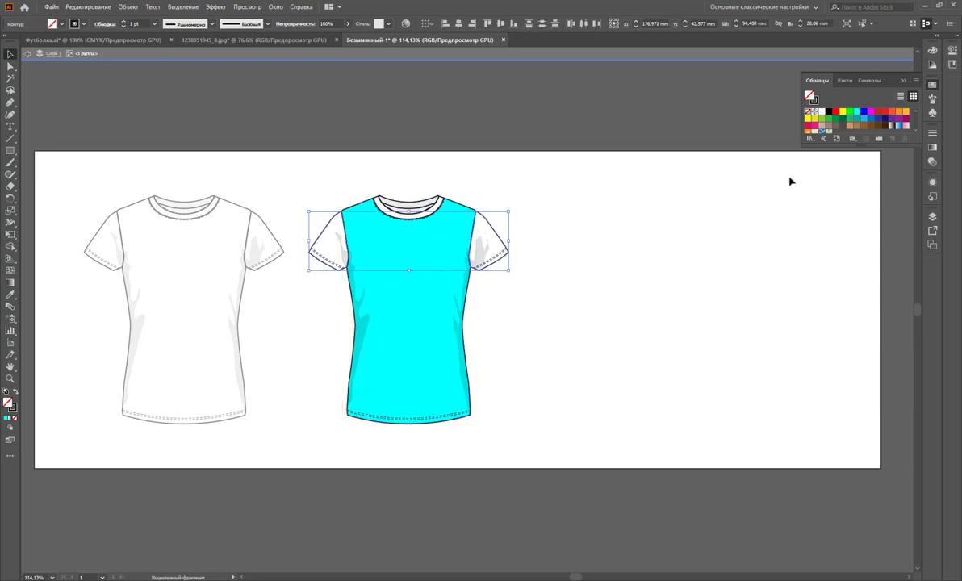
click(857, 113)
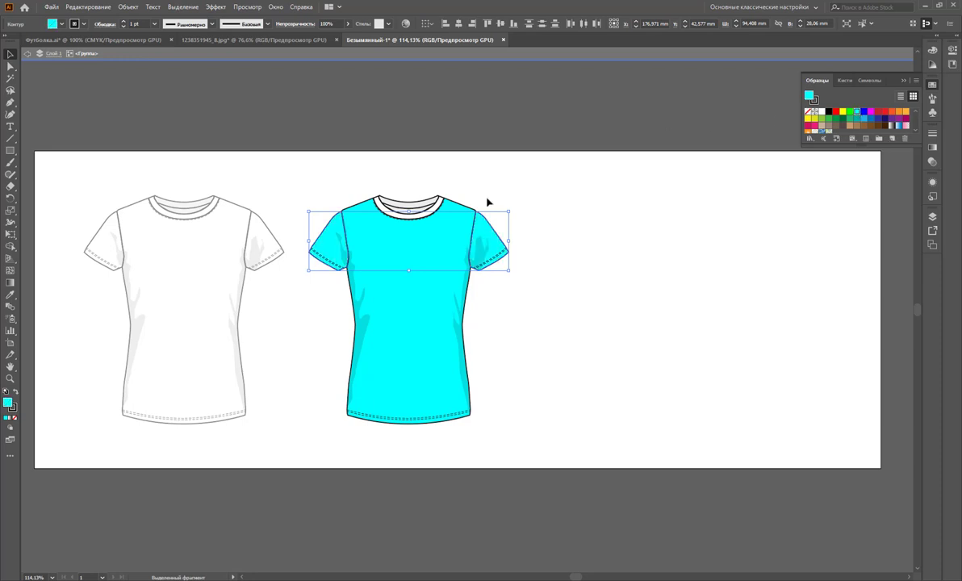
click(425, 192)
click(433, 212)
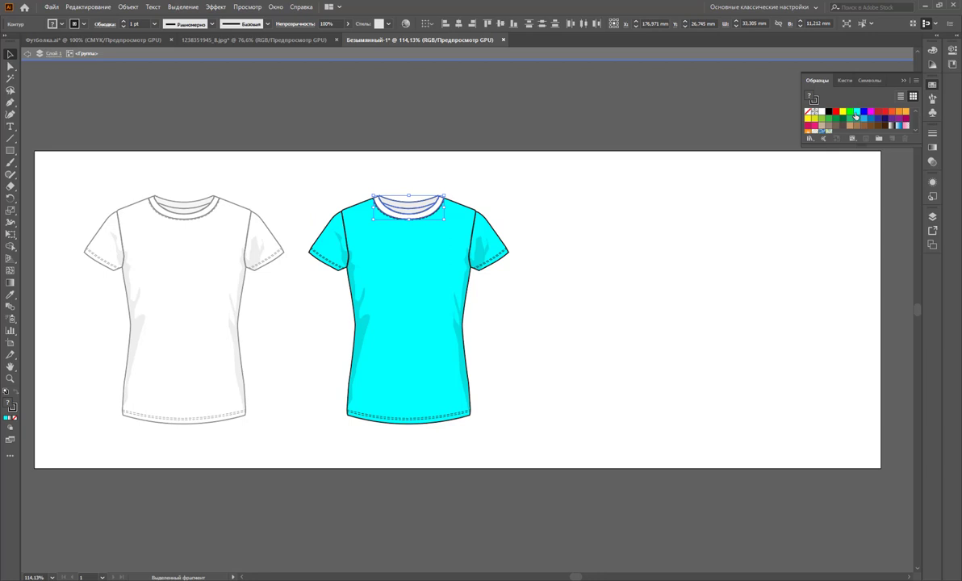
click(855, 117)
Select the whole cyan T-shirt and drag a duplicate to its right.
drag(528, 171, 645, 327)
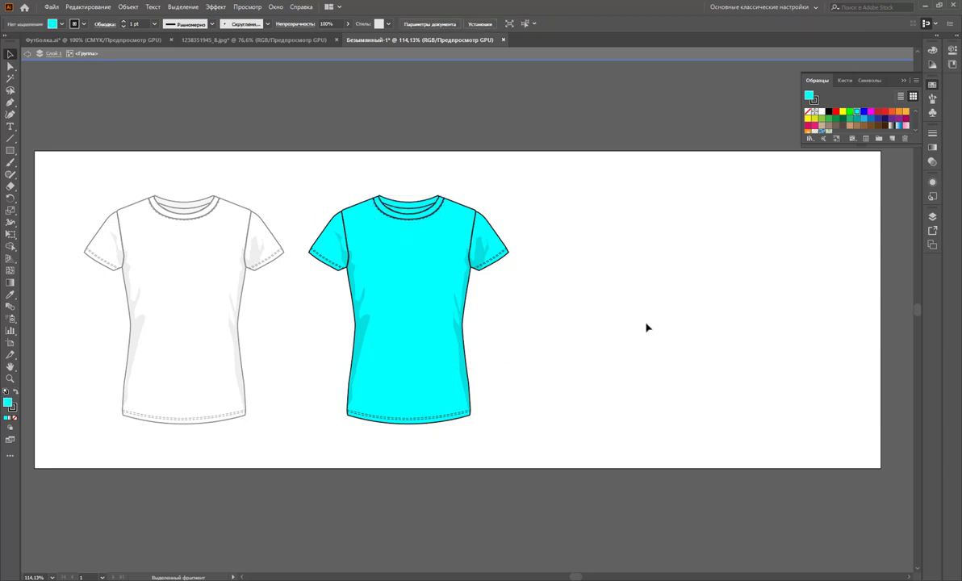
drag(561, 176, 317, 448)
drag(479, 337, 629, 337)
Fill the third shirt's body, both sleeves and collar with the dark navy swatch.
click(796, 363)
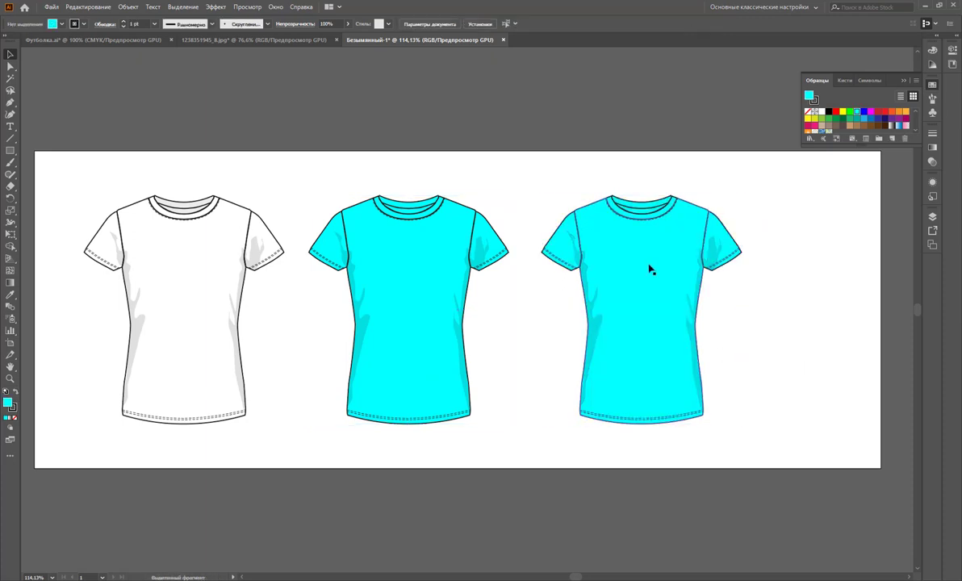
click(650, 270)
double_click(659, 243)
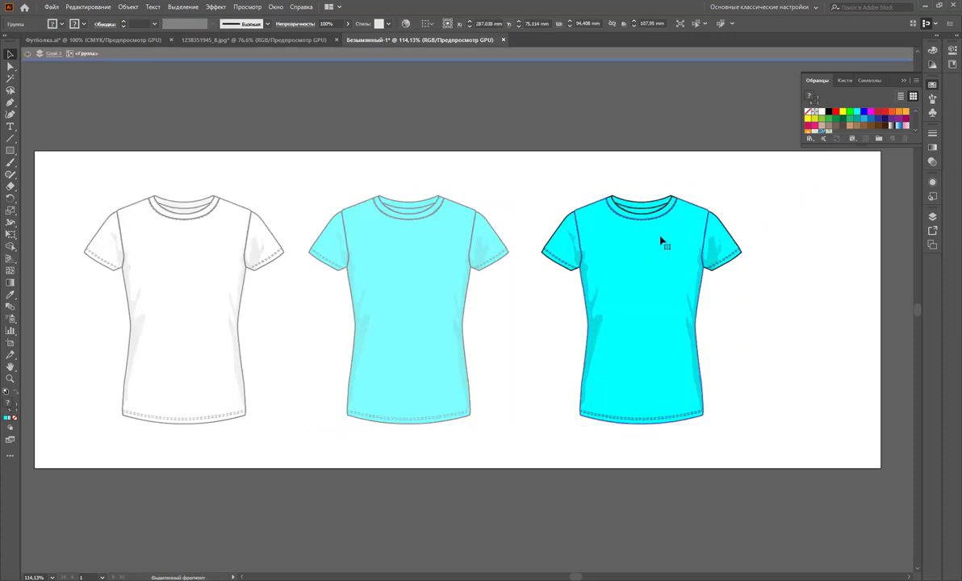
click(626, 261)
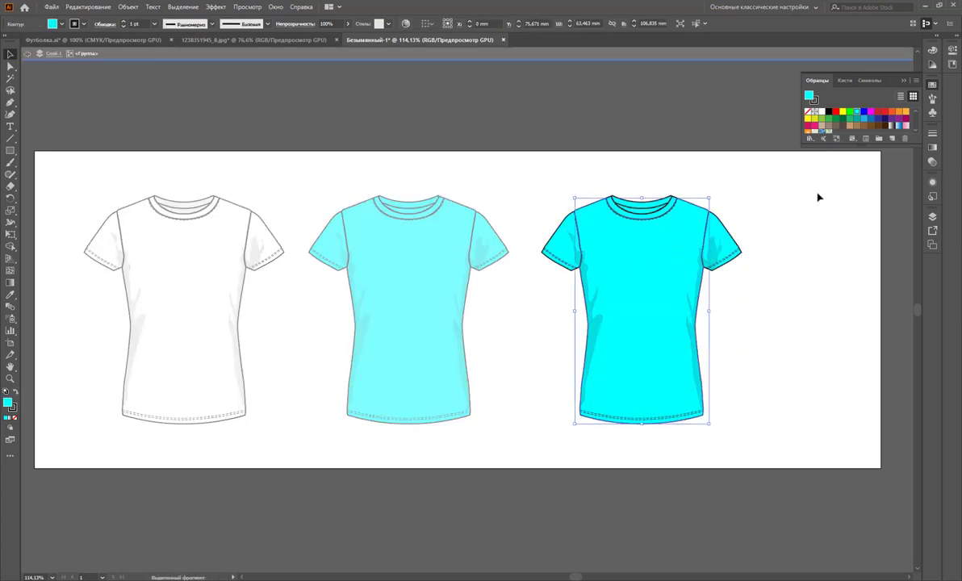
click(885, 121)
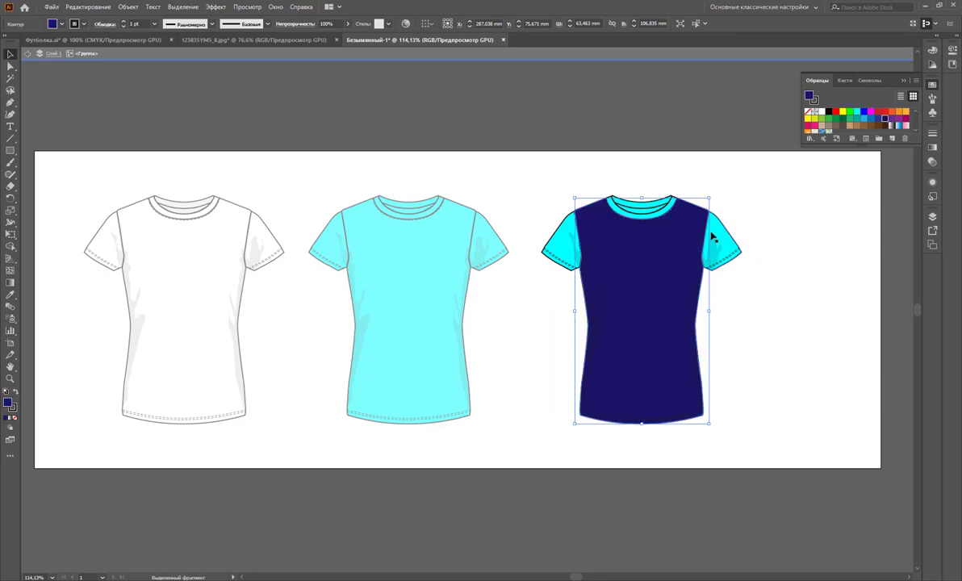
click(720, 229)
shift+click(567, 229)
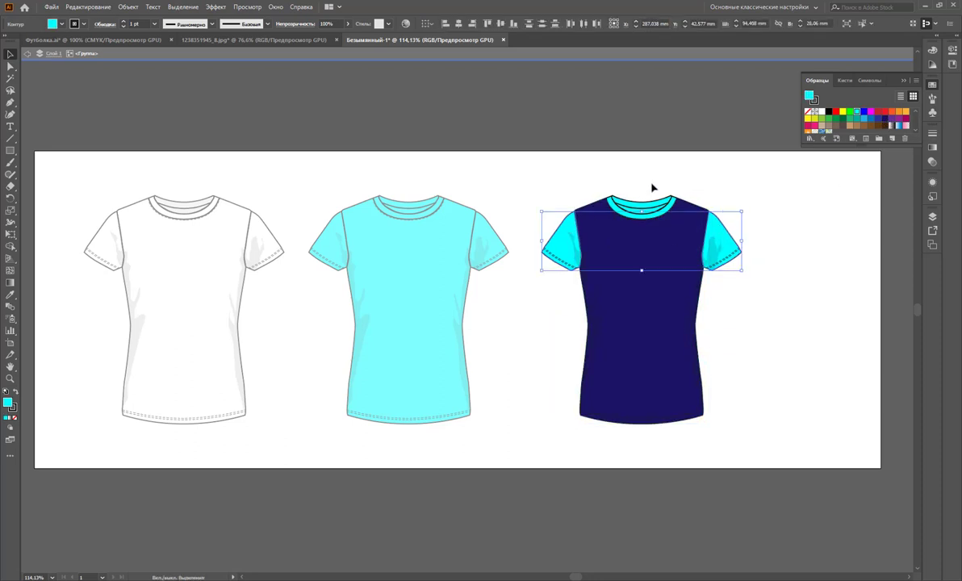
shift+click(669, 208)
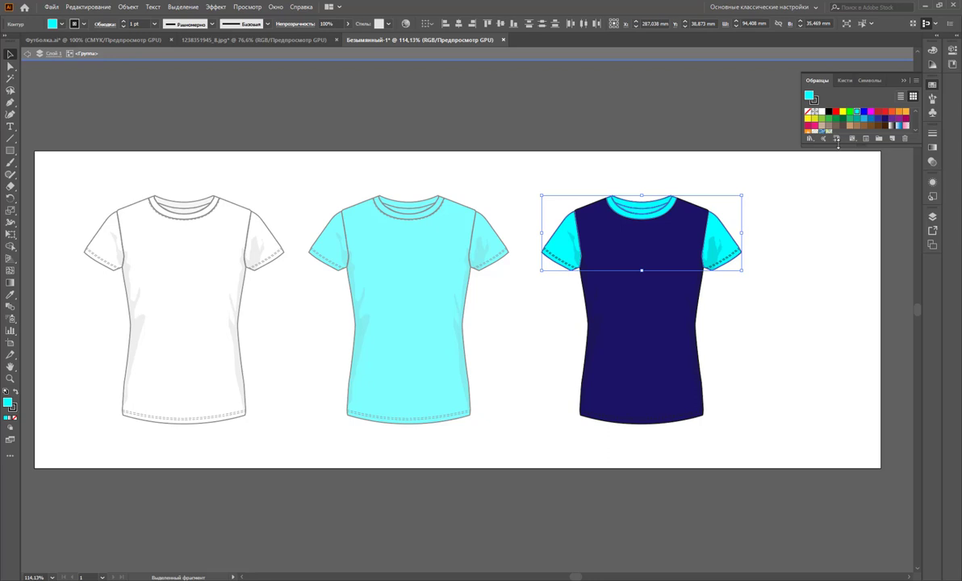
click(885, 119)
Set the navy shirt's stroke to white so the seam stitching shows.
click(837, 240)
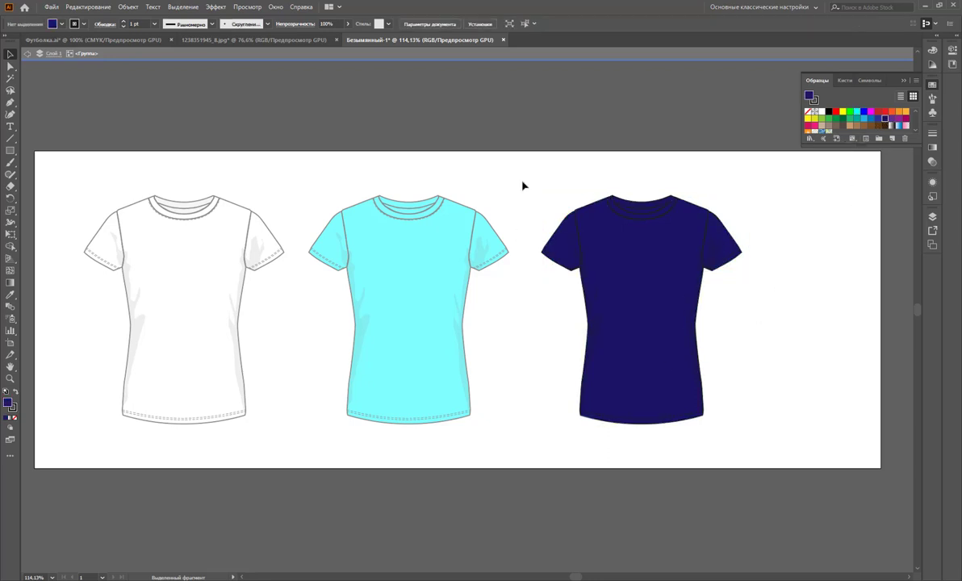
drag(766, 178, 553, 435)
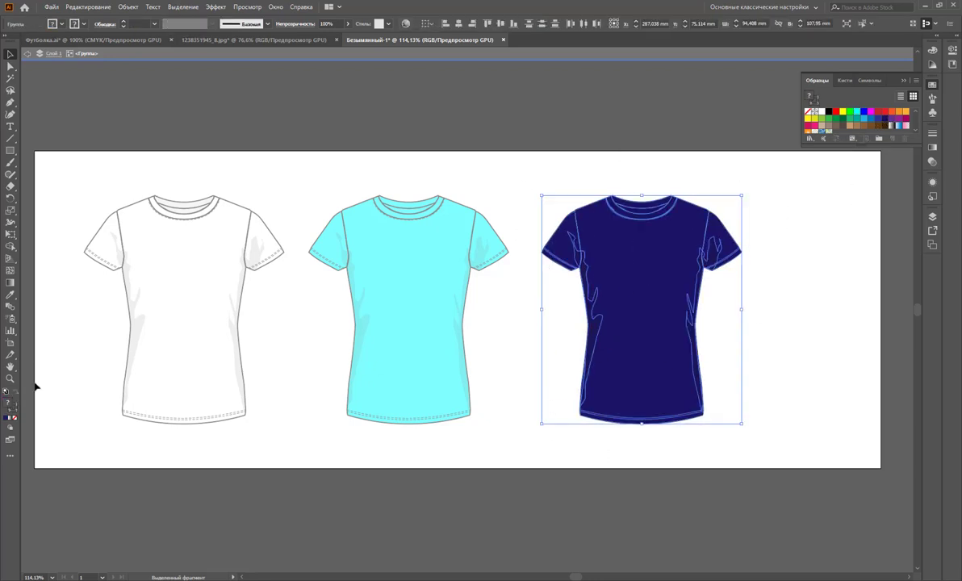
click(14, 411)
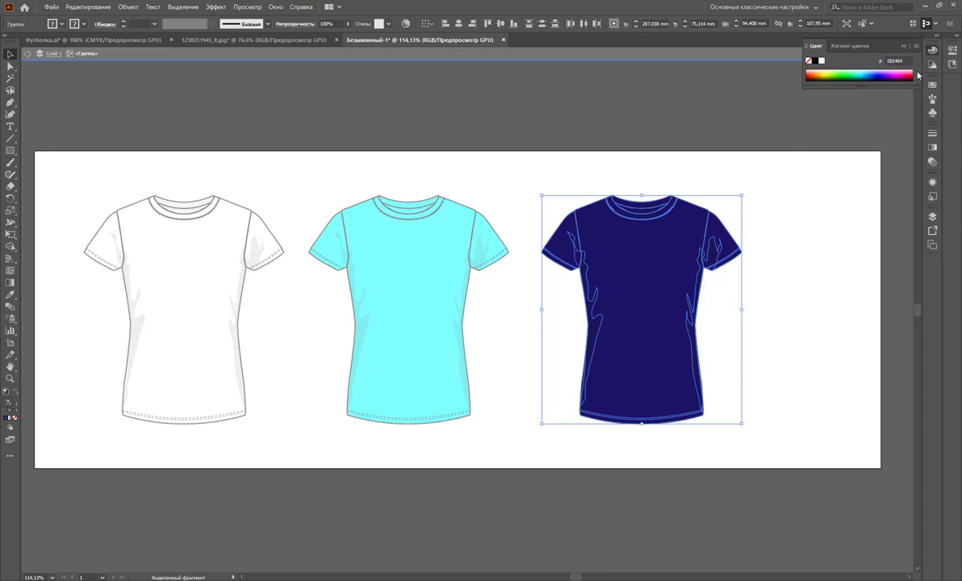
click(934, 85)
click(932, 87)
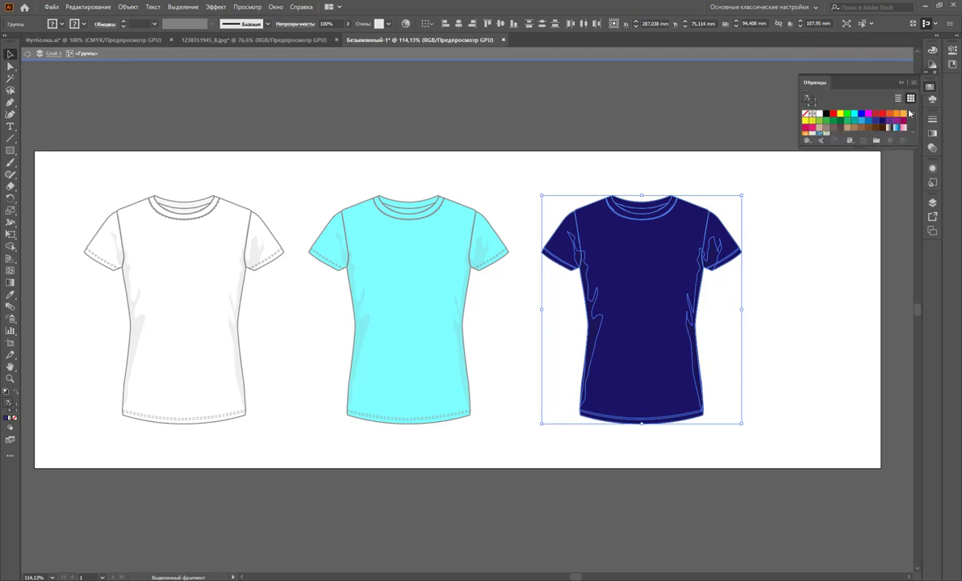
scroll(855, 127, down, 3)
click(866, 123)
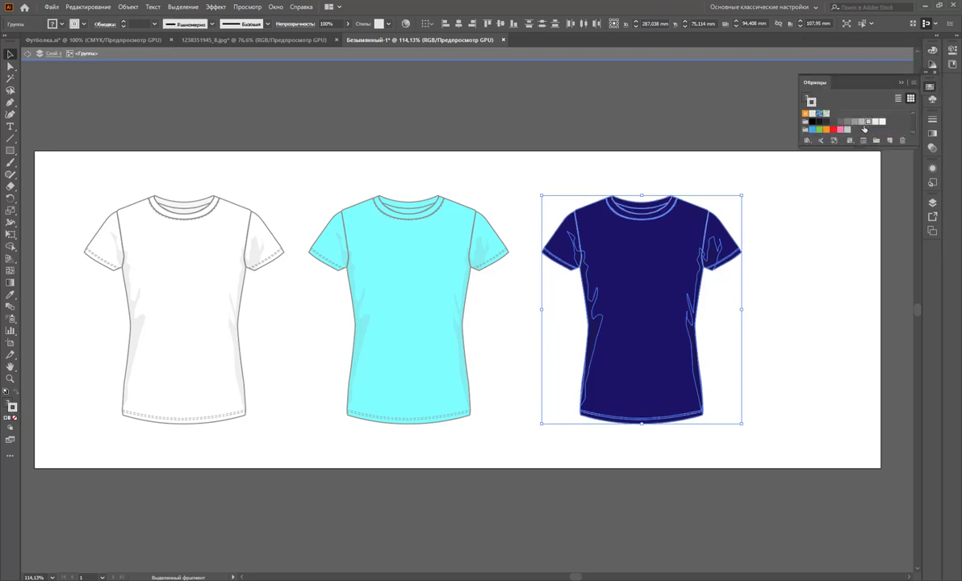
click(802, 266)
Set both highlight paths on the navy shirt to no stroke, then view at 100% zoom.
click(11, 68)
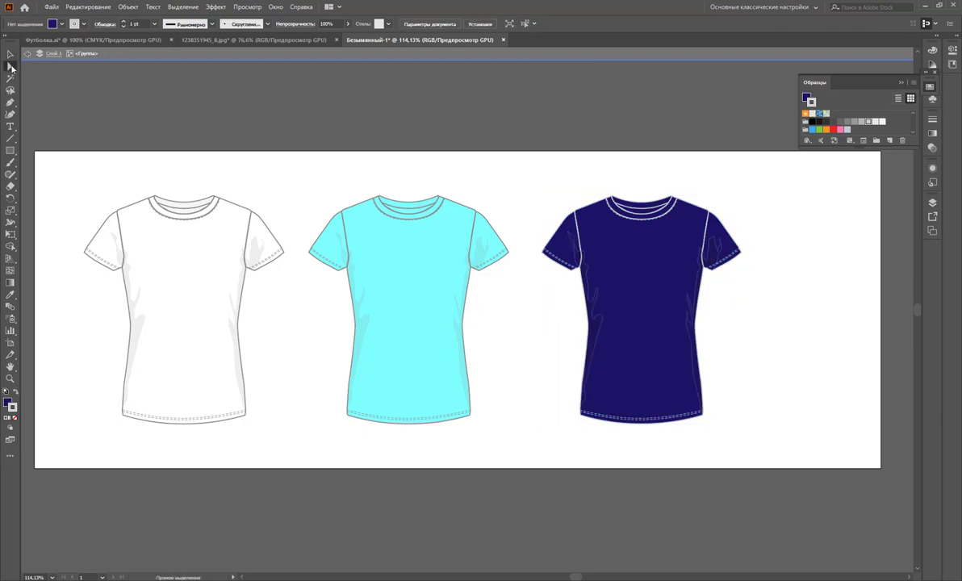
click(592, 331)
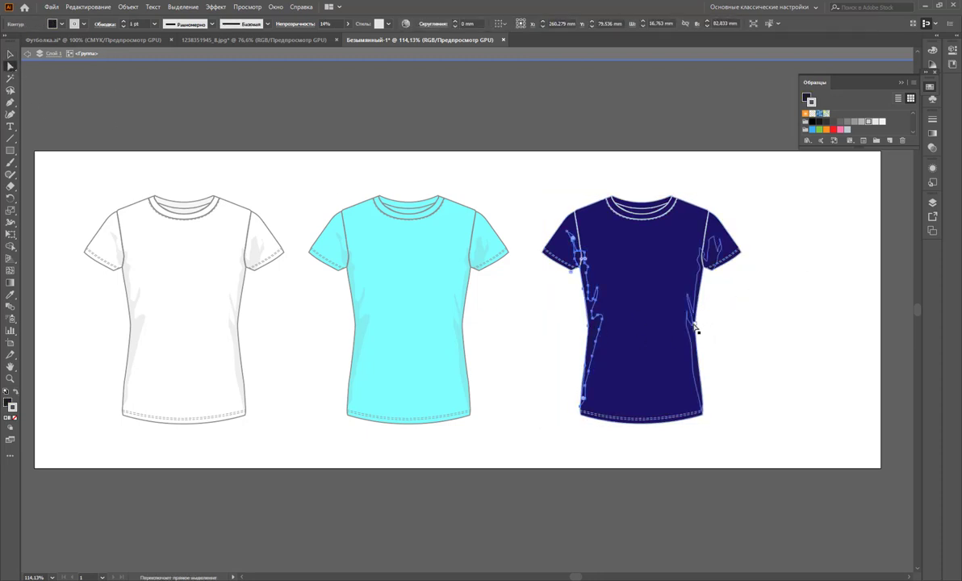
shift+click(692, 337)
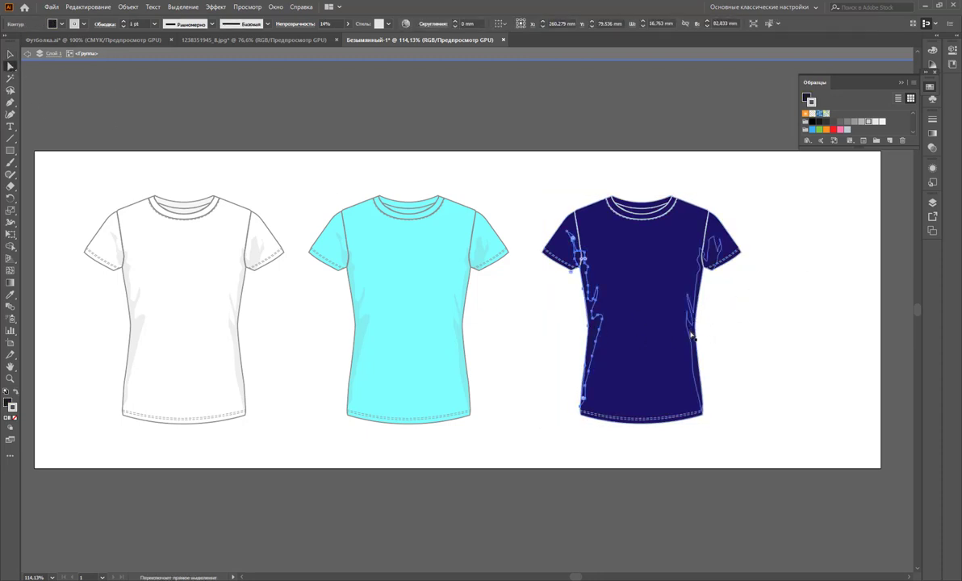
click(13, 419)
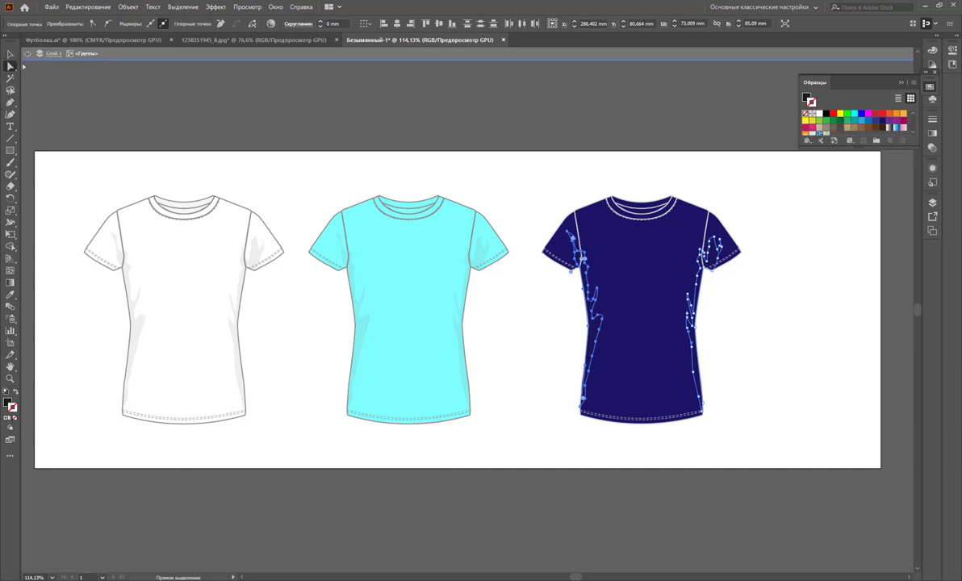
click(11, 54)
click(554, 333)
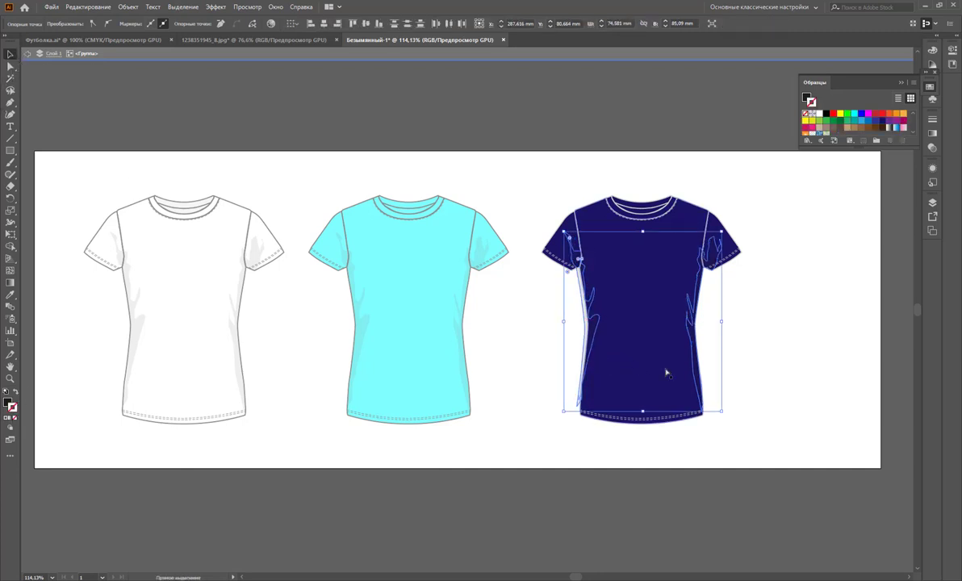
click(786, 363)
key(z)
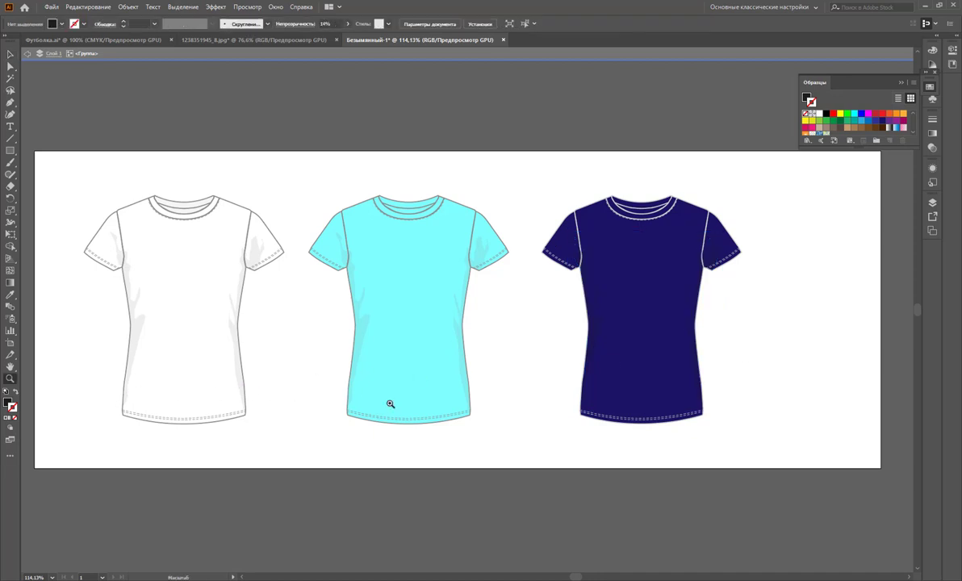
key(ctrl+1)
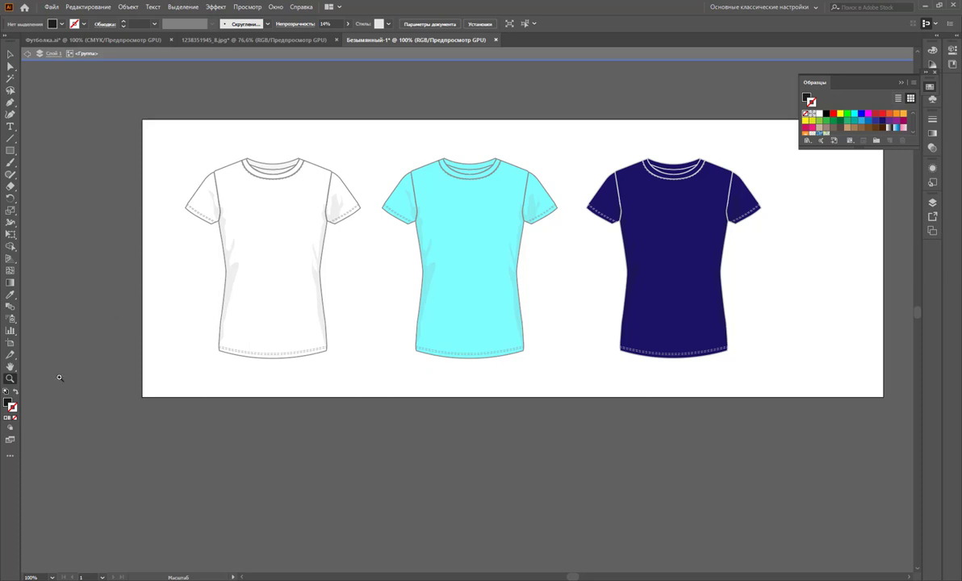
Pull all four artboard edges in around the three shirts, then exit the Artboard tool and isolation mode.
click(10, 342)
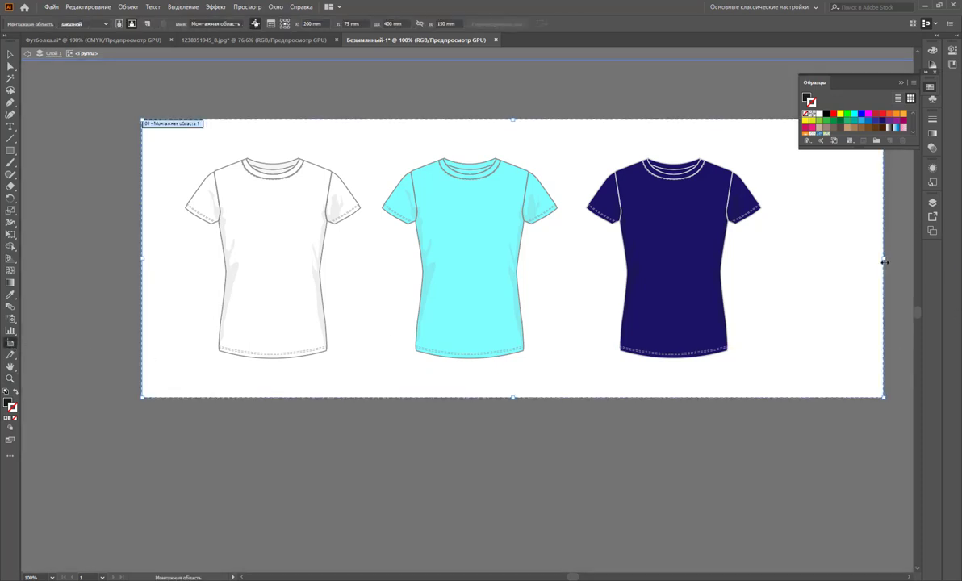
drag(884, 258, 795, 270)
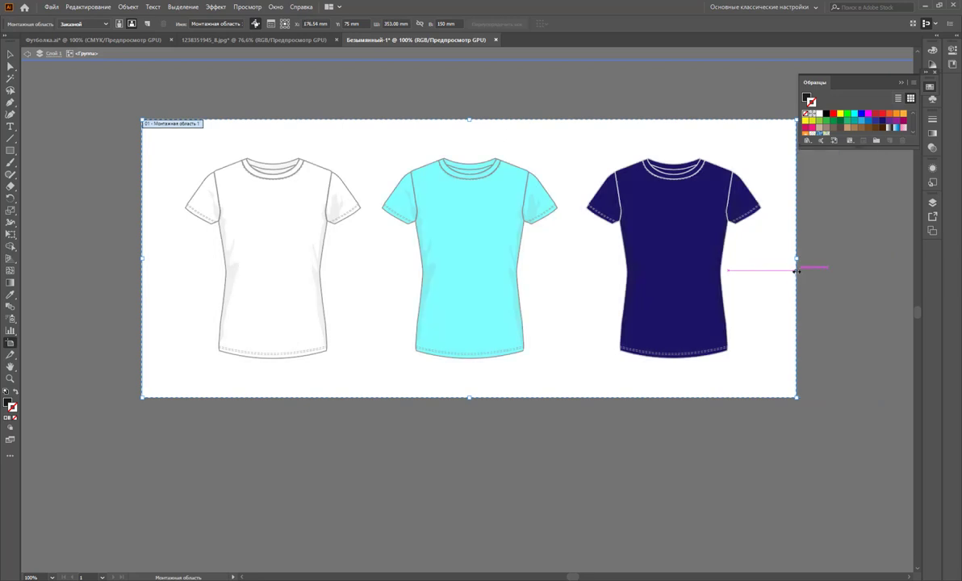
drag(142, 258, 166, 255)
drag(481, 120, 482, 132)
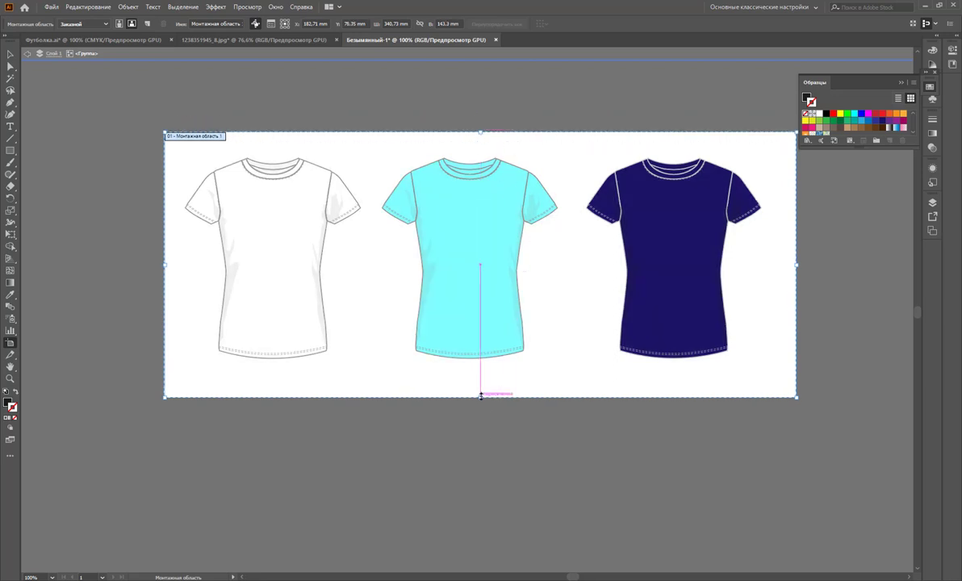
drag(481, 396, 481, 384)
key(Escape)
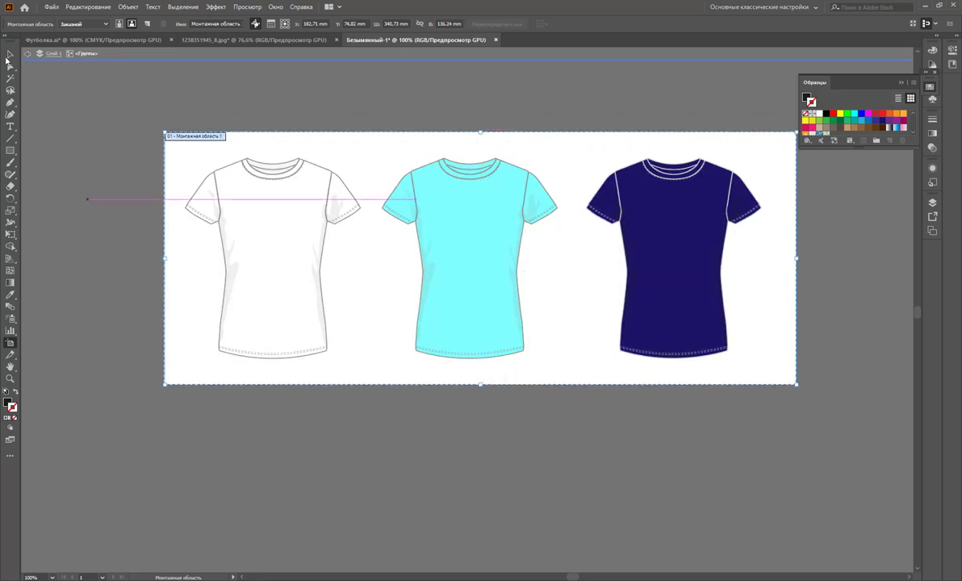
key(Escape)
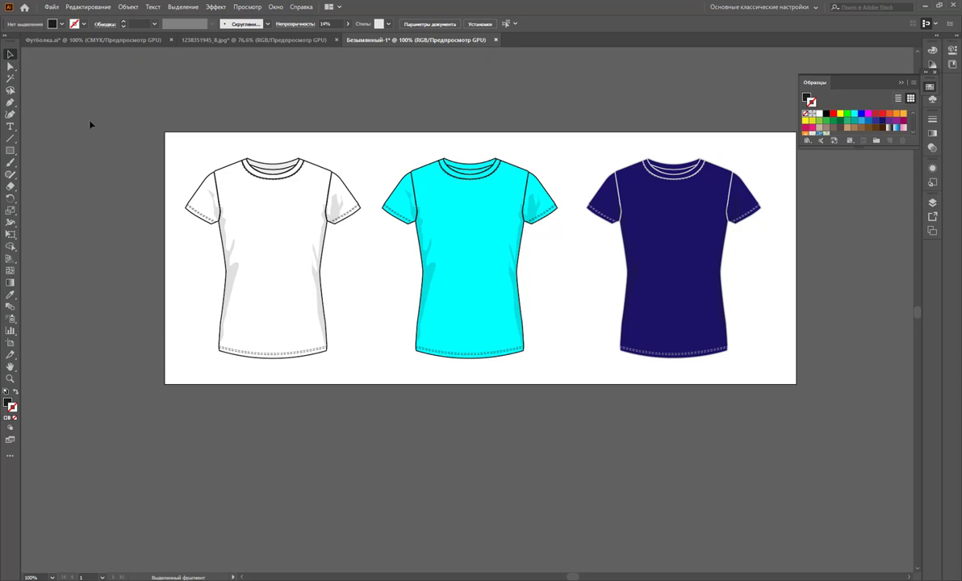
scroll(315, 454, down, 1)
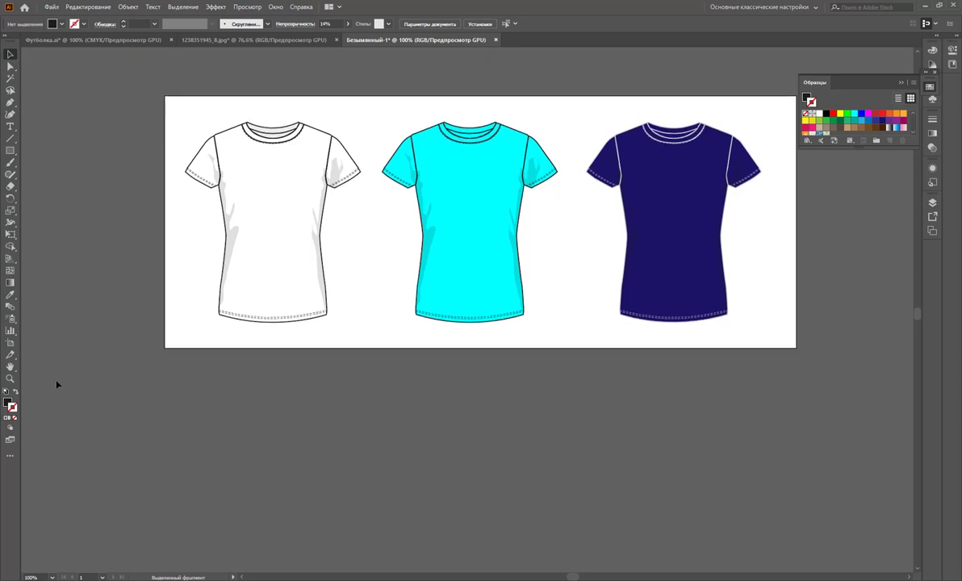
Alt-drag a copy of the artboard below the original and close the floating Swatches flyout.
click(10, 342)
mouse_move(356, 254)
mouse_down()
mouse_move(357, 423)
mouse_move(409, 423)
mouse_move(409, 414)
mouse_up()
scroll(410, 413, down, 4)
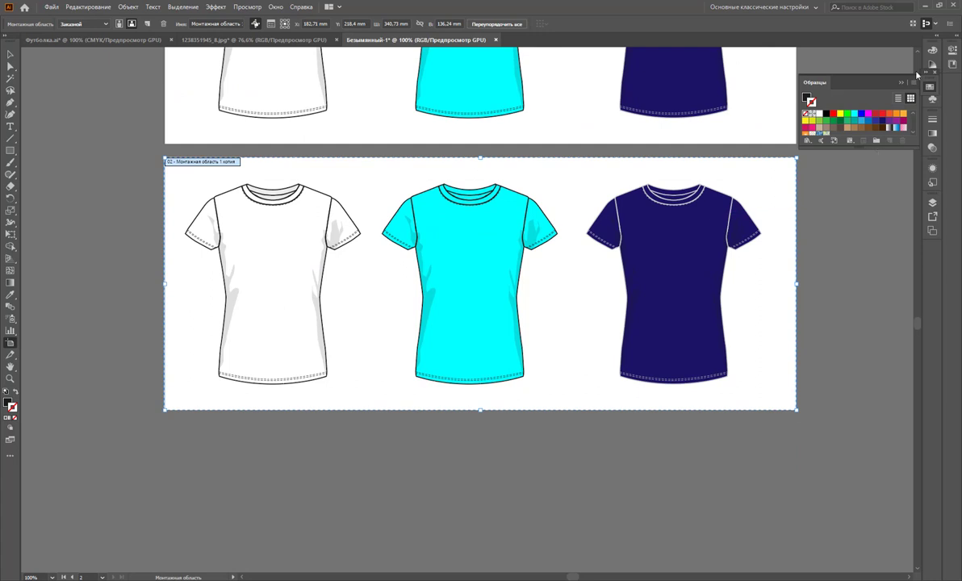
click(936, 38)
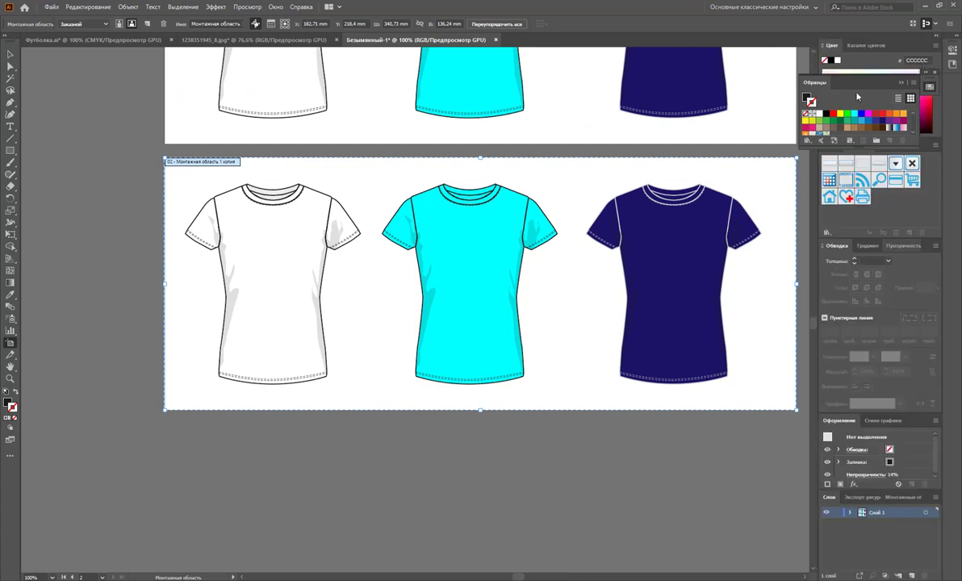
click(901, 83)
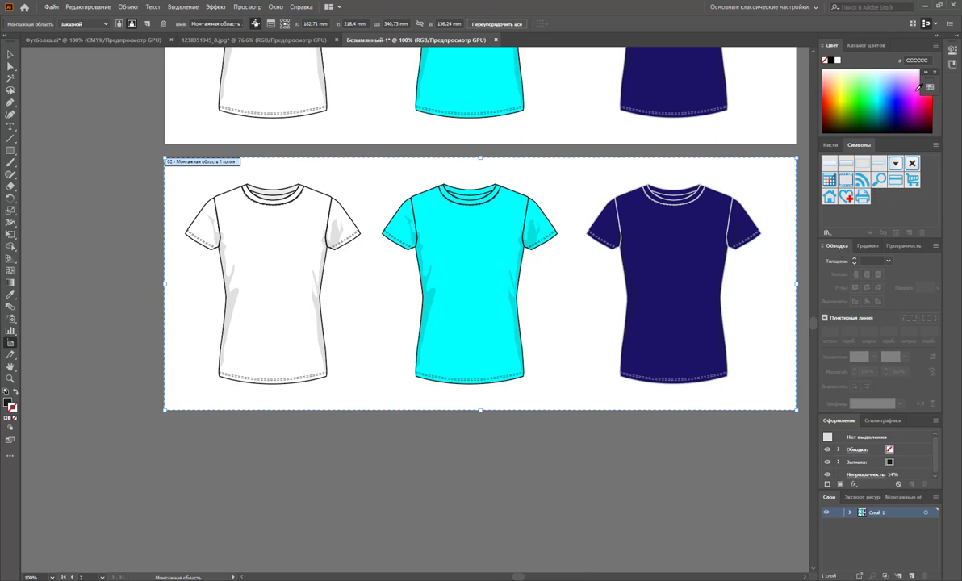
Switch to the Automation workspace and expand the Color Guide and Swatches panel group.
click(275, 6)
mouse_move(303, 55)
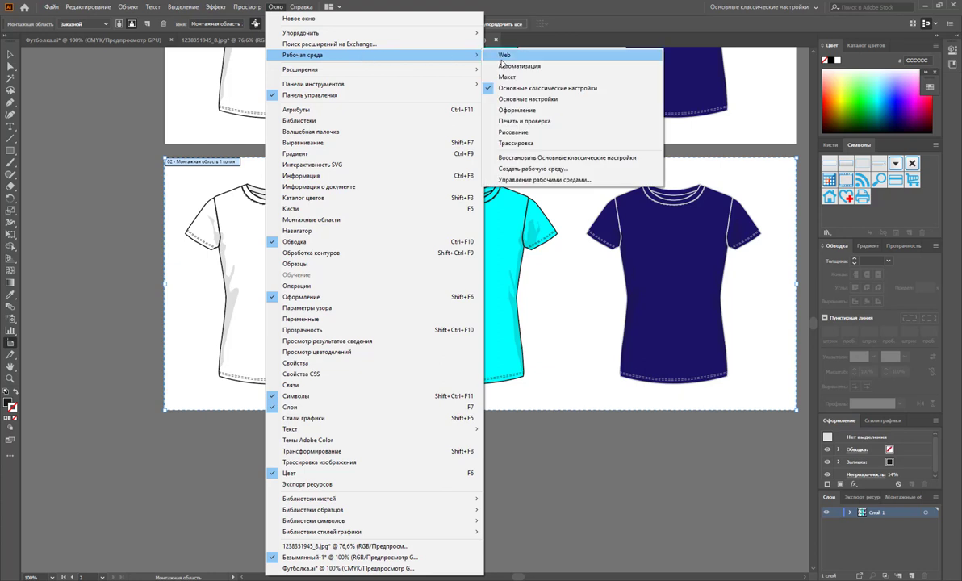
click(514, 68)
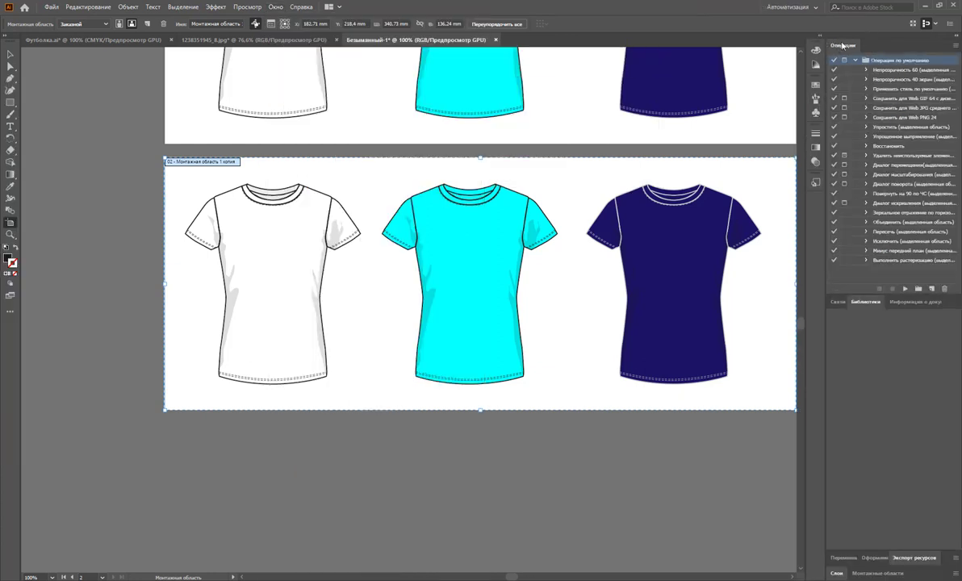
double_click(888, 40)
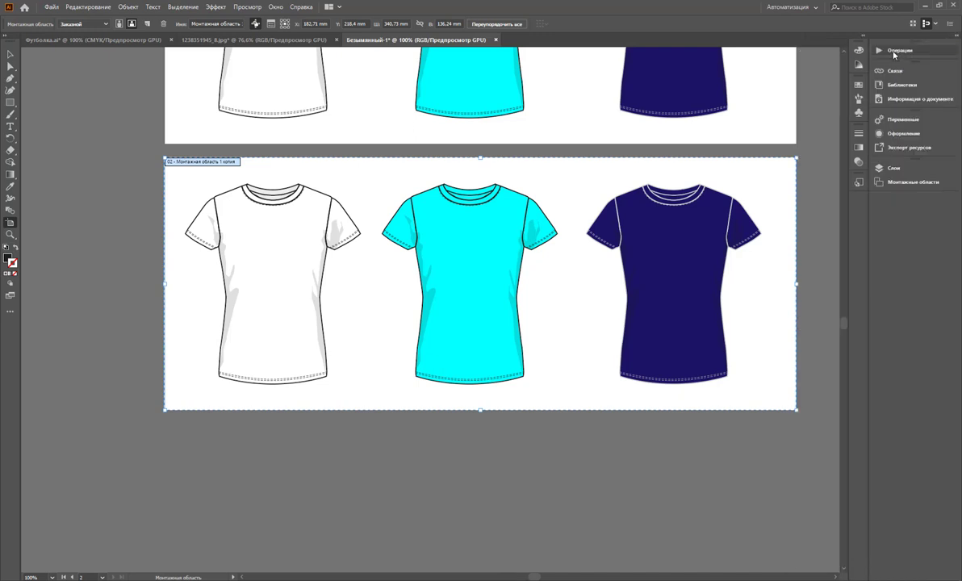
click(863, 41)
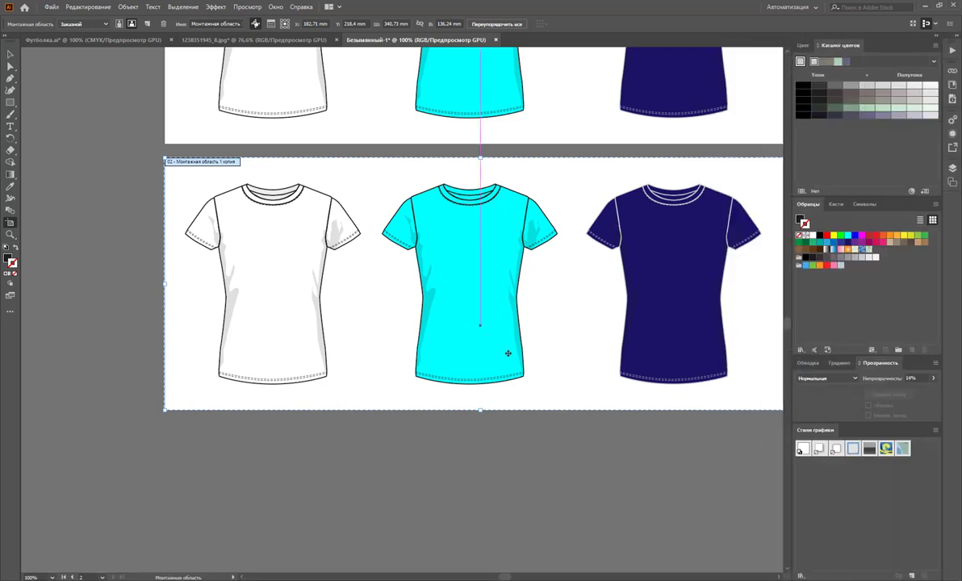
scroll(473, 282, right, 5)
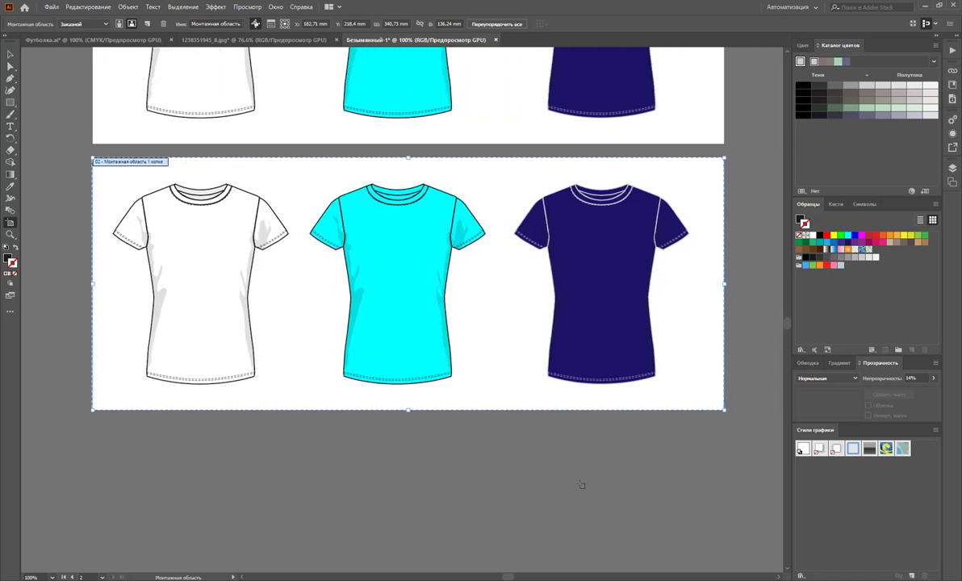
scroll(484, 323, up, 3)
click(17, 54)
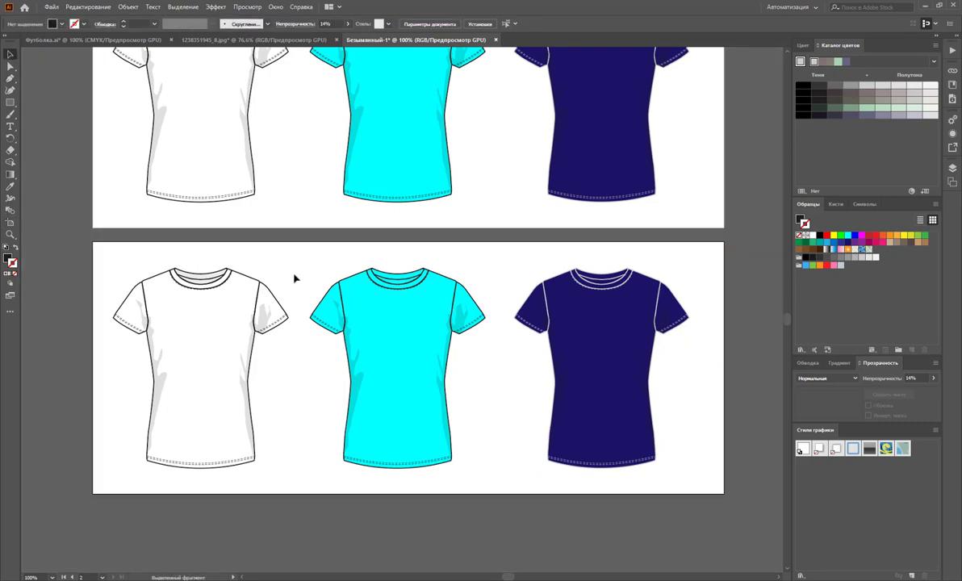
click(254, 39)
scroll(477, 273, down, 2)
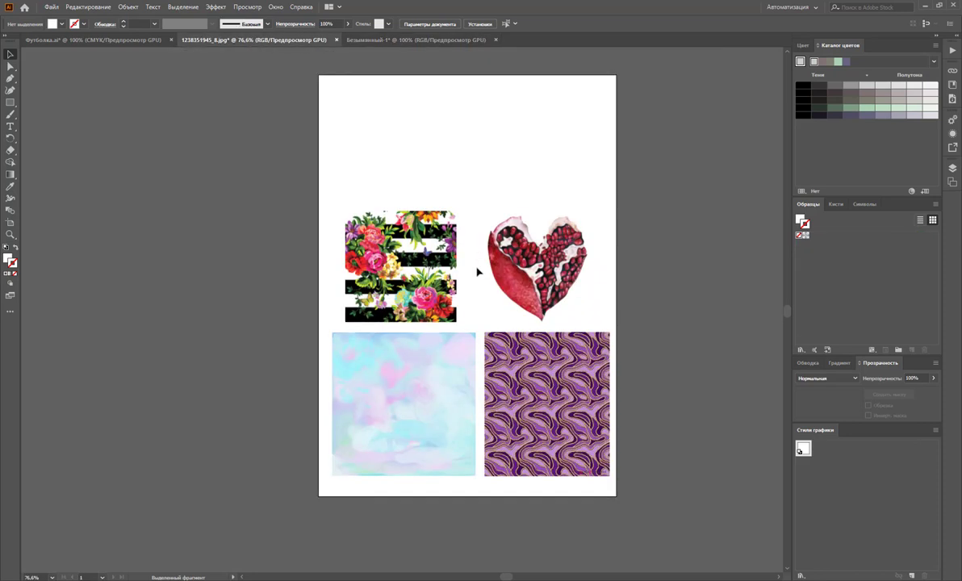
click(401, 254)
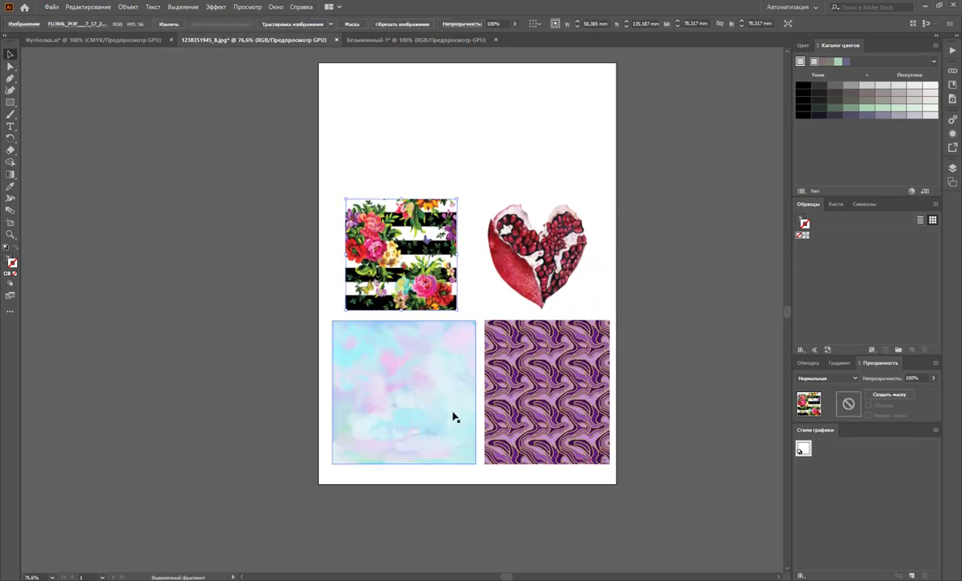
click(426, 389)
shift+click(387, 258)
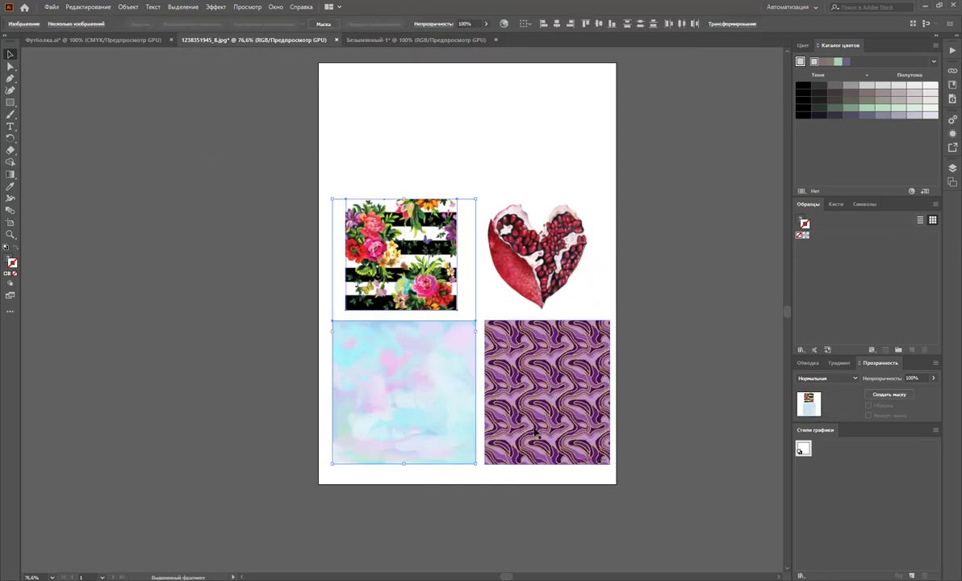
shift+click(536, 393)
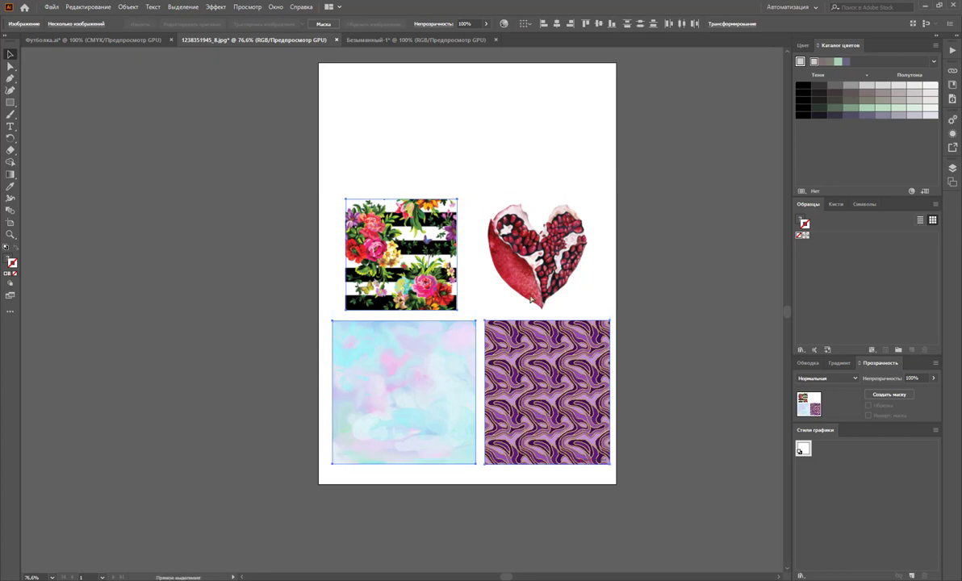
click(389, 41)
Paste the three pattern images and arrange floral, pastel and purple in a row beneath the shirts.
scroll(404, 295, down, 3)
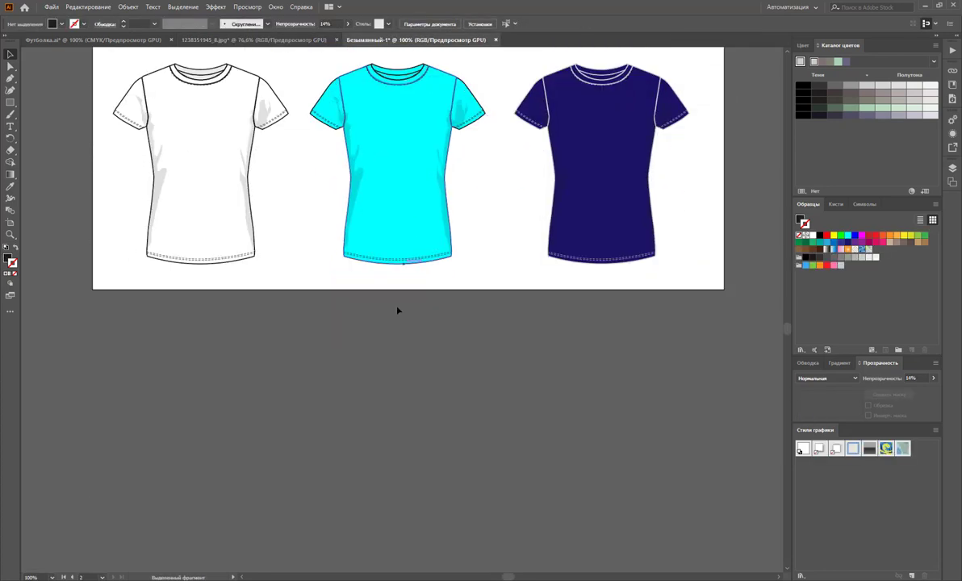
scroll(326, 474, up, 1)
key(ctrl+v)
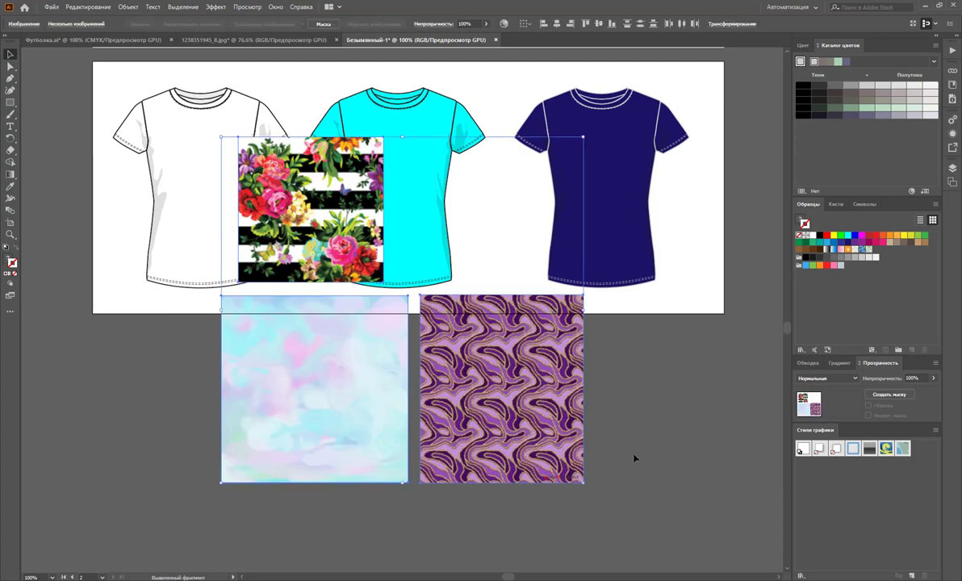
click(652, 419)
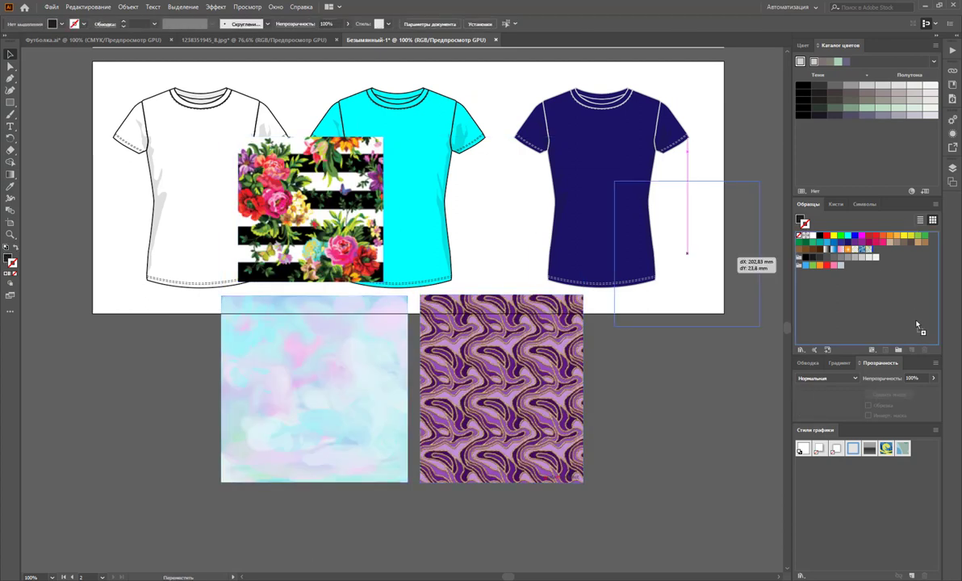
click(357, 382)
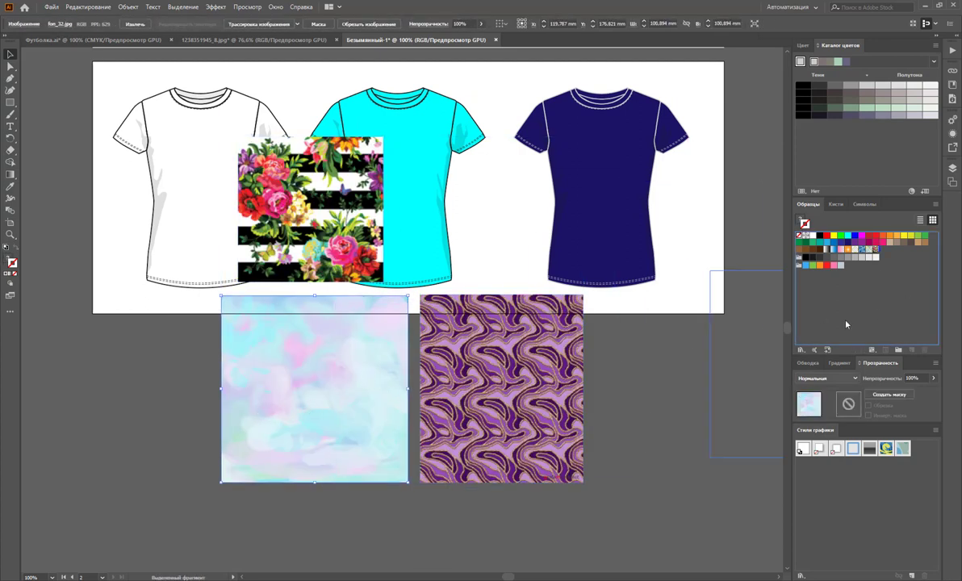
mouse_move(501, 385)
mouse_down()
mouse_move(639, 428)
mouse_move(631, 420)
mouse_up()
drag(319, 414, 403, 445)
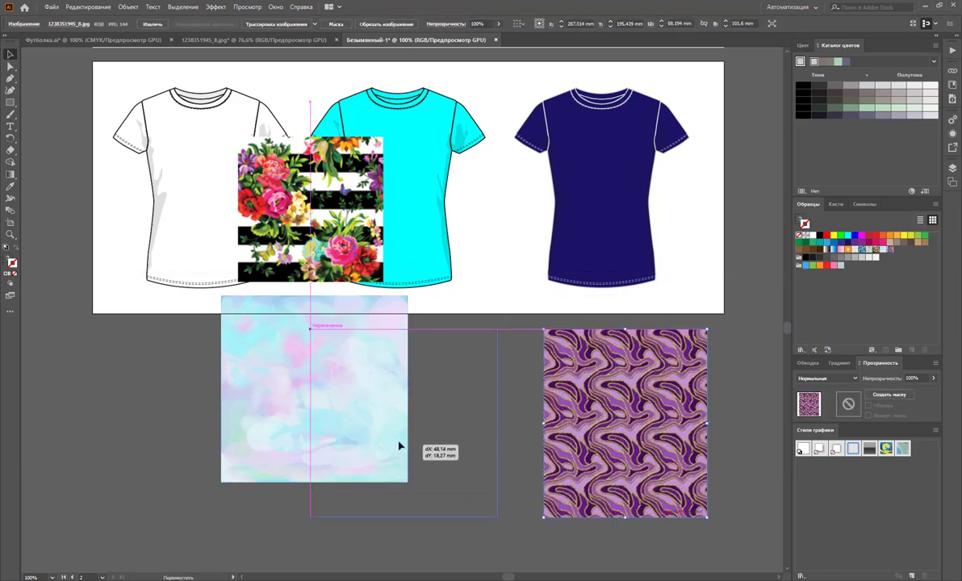
drag(327, 238, 223, 423)
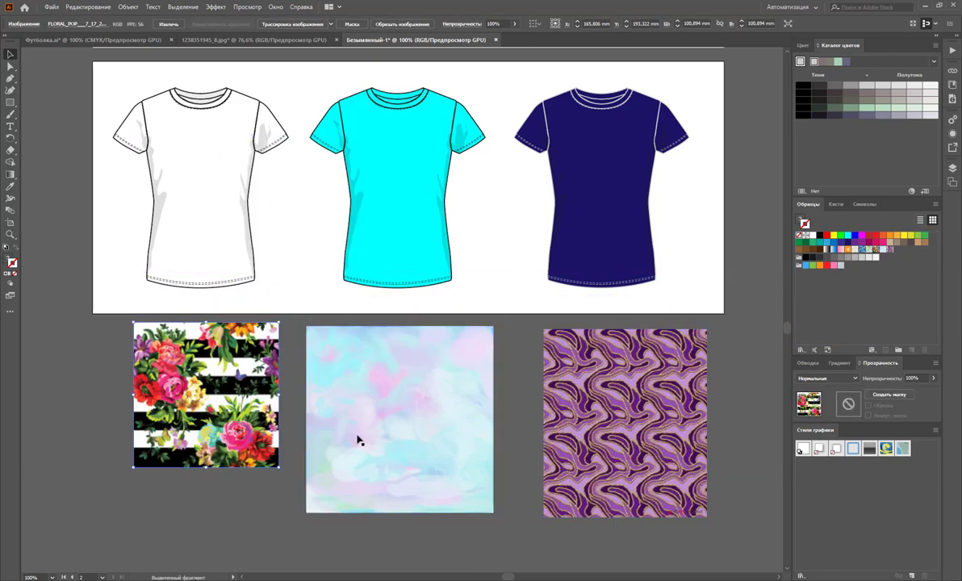
Scale the pastel, purple and floral images down to similar sizes, roughly 60–76 mm, and align them.
drag(496, 514, 447, 466)
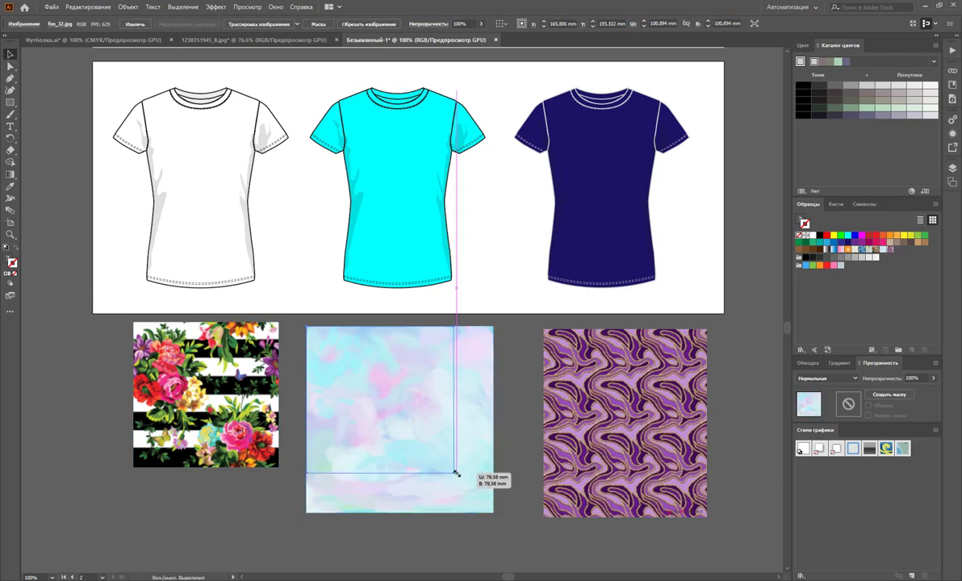
drag(371, 375, 412, 374)
click(629, 419)
drag(543, 517, 597, 455)
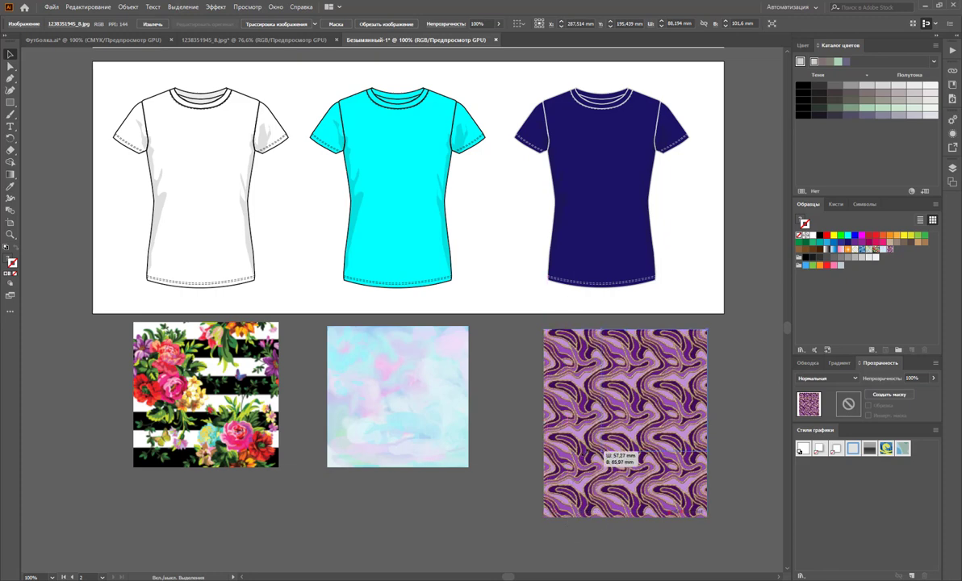
drag(623, 371, 592, 385)
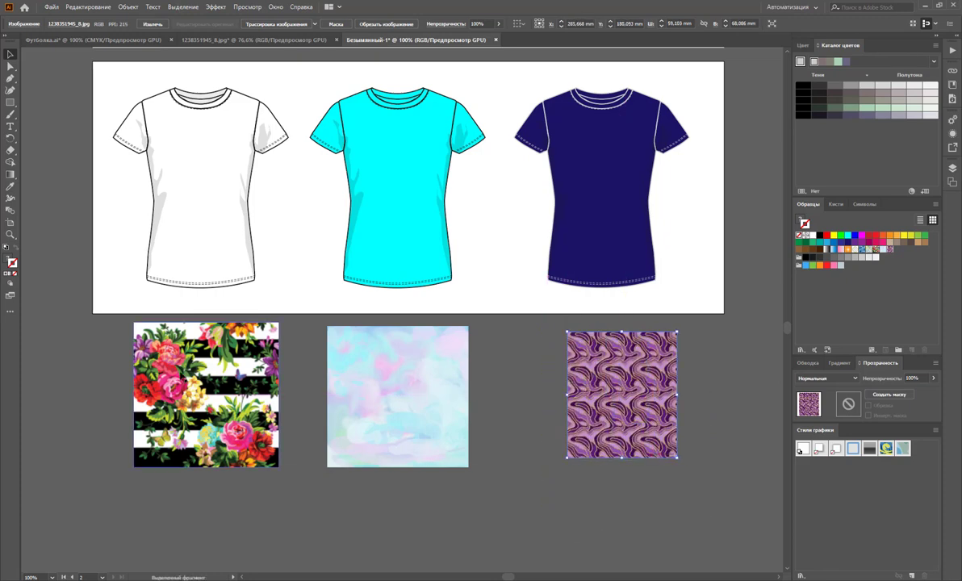
click(166, 349)
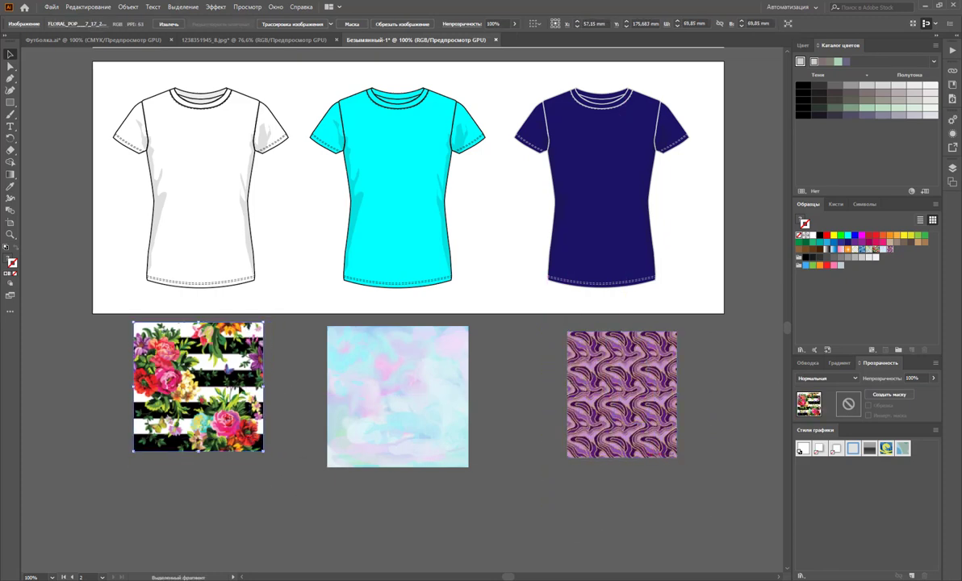
drag(279, 466, 263, 462)
drag(427, 382, 432, 382)
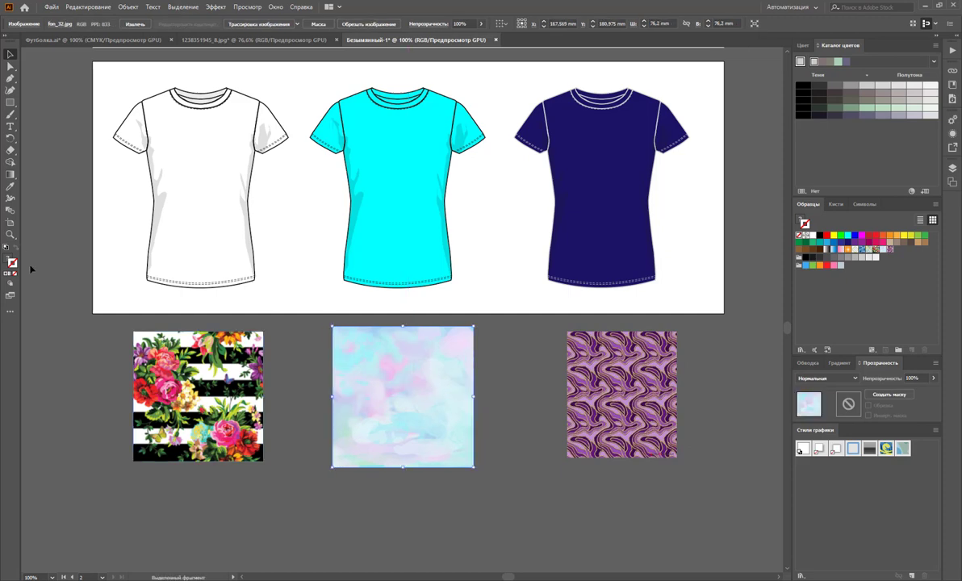
click(10, 222)
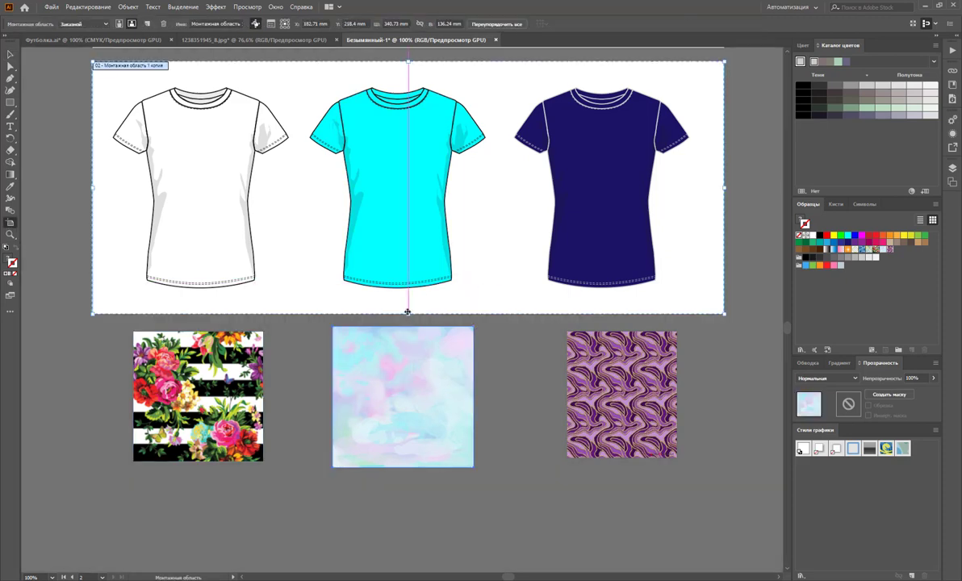
Stretch the second artboard down to about 234 mm tall so it encloses the three pattern images.
drag(407, 310, 407, 495)
scroll(406, 443, up, 3)
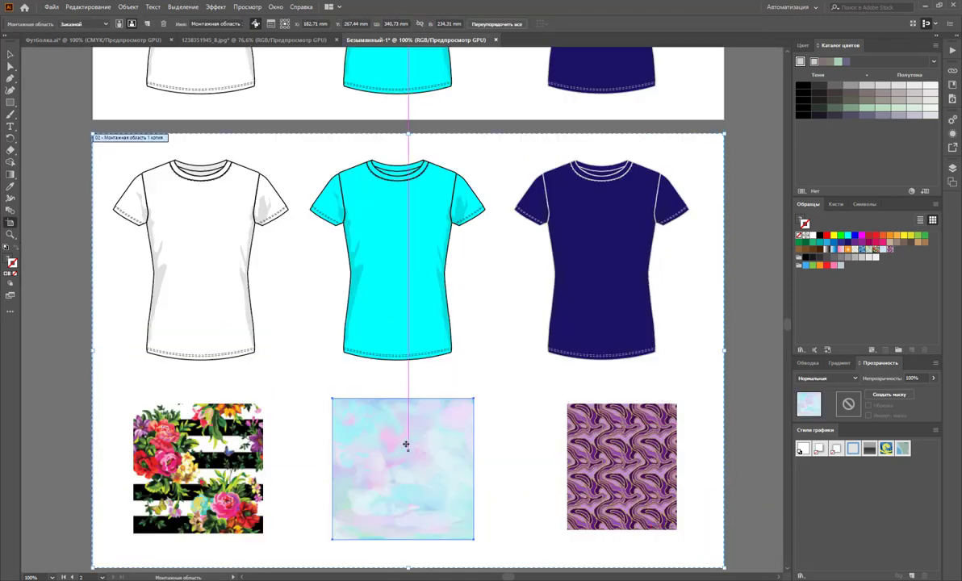
scroll(406, 443, up, 3)
scroll(402, 407, down, 5)
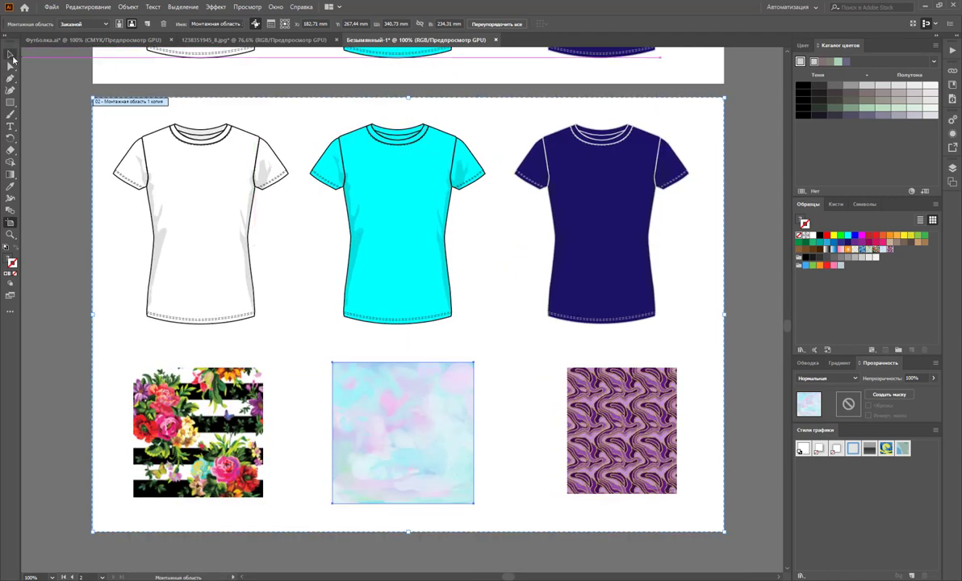
click(12, 54)
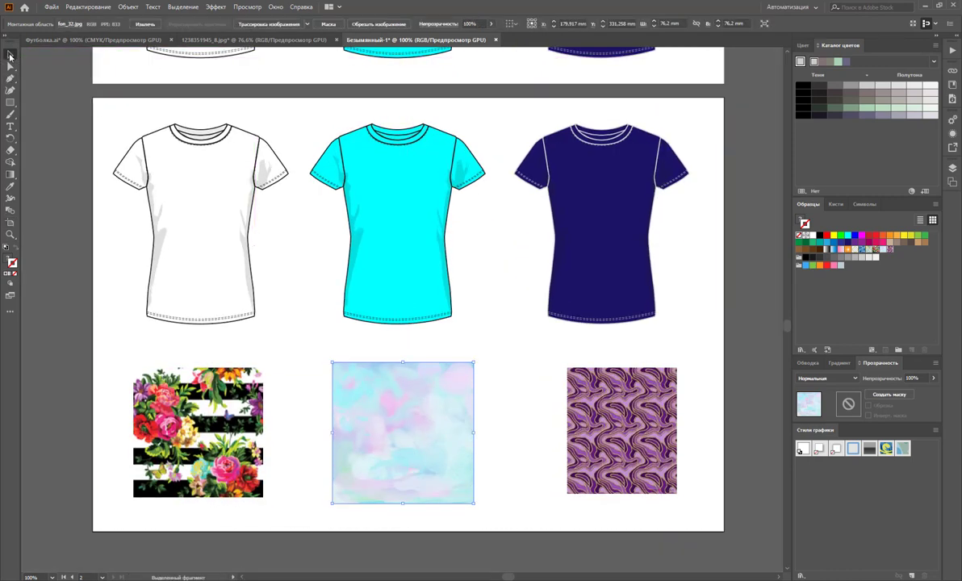
click(195, 251)
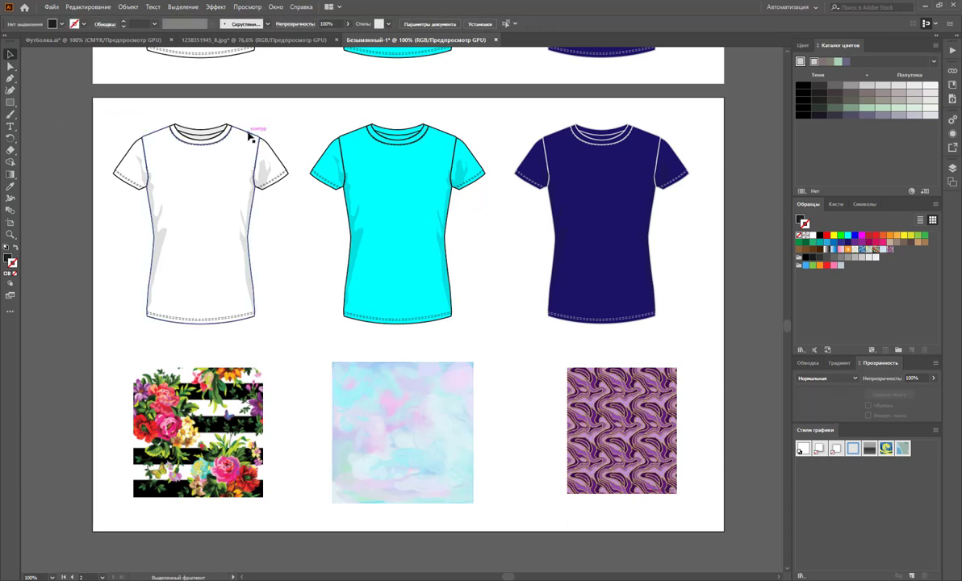
Fill the white T-shirt's body with the floral striped pattern swatch.
double_click(249, 137)
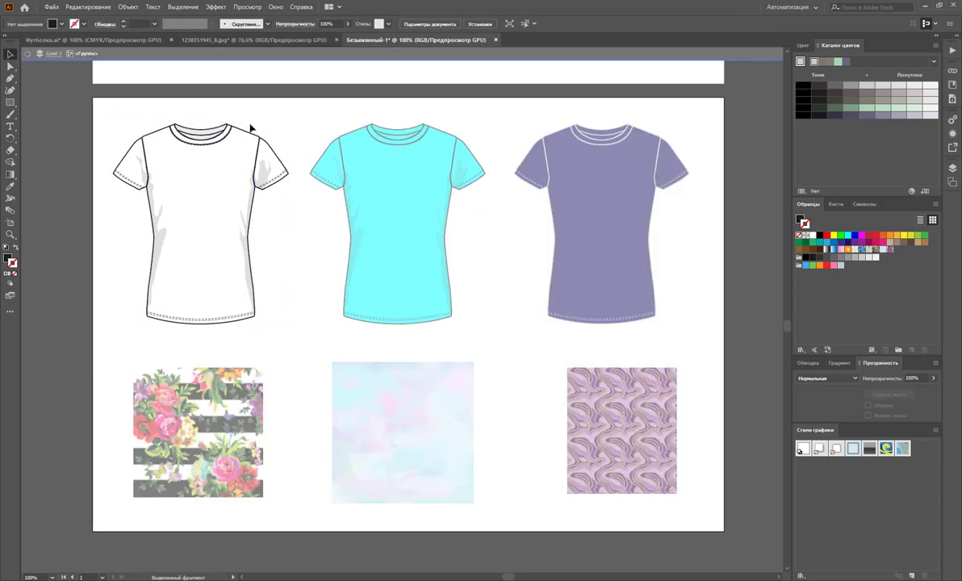
click(226, 128)
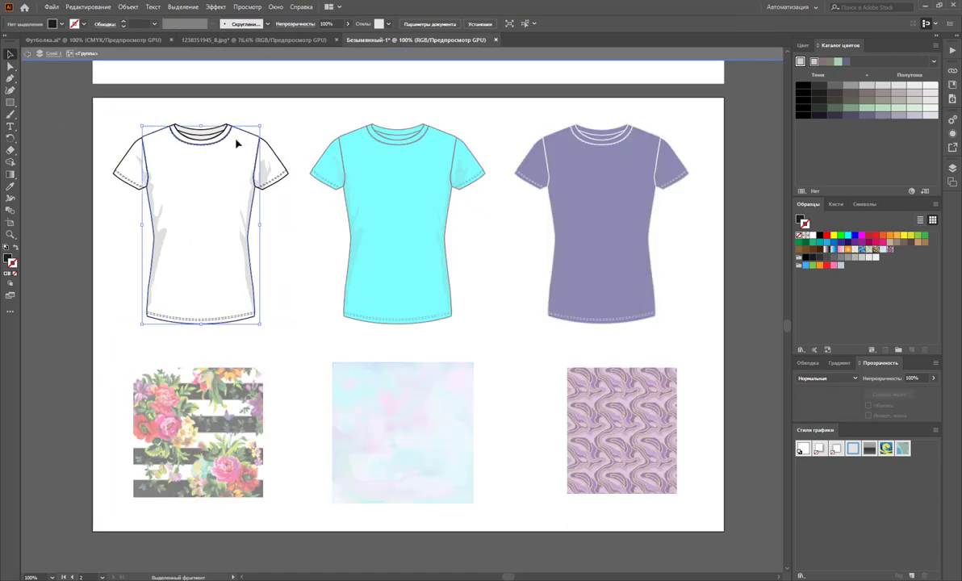
click(875, 251)
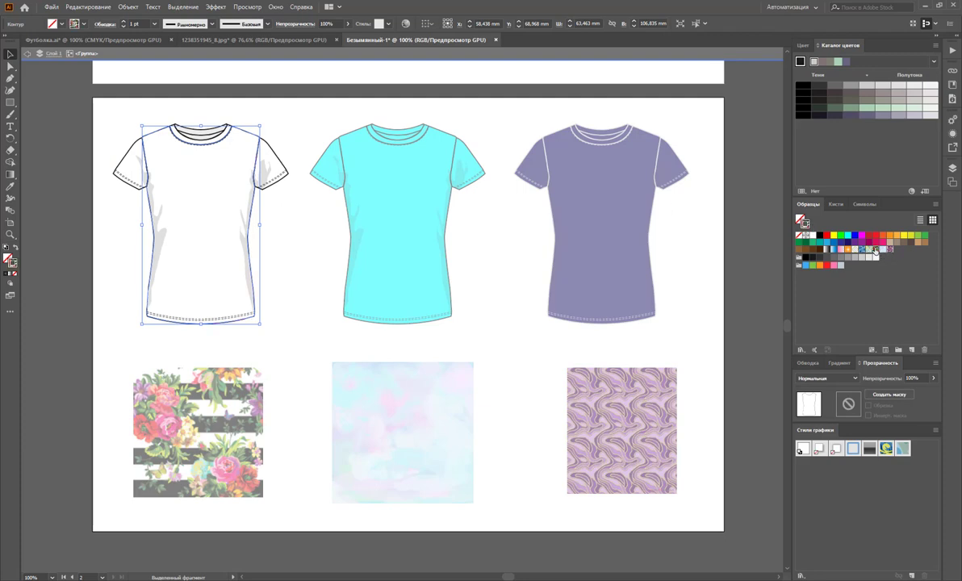
click(7, 258)
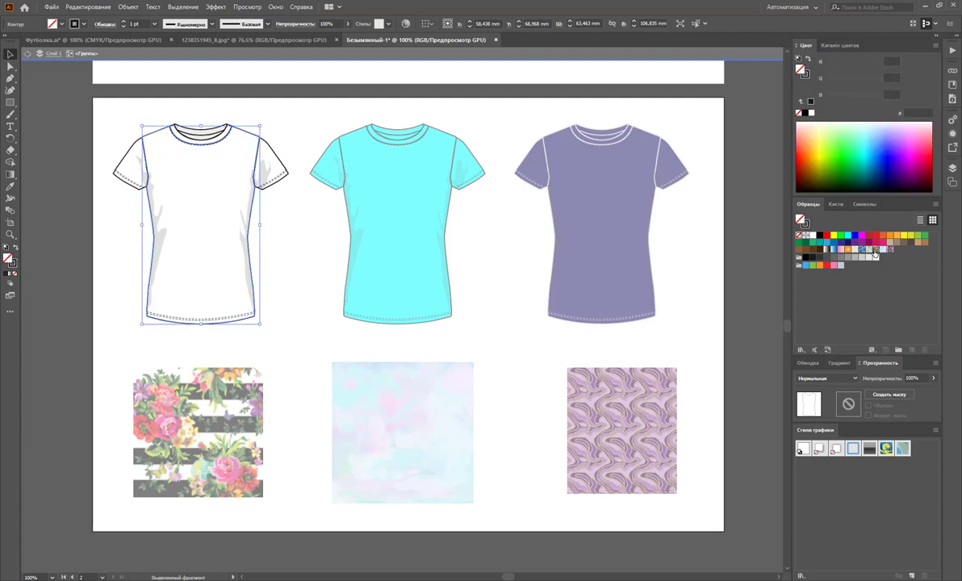
click(875, 251)
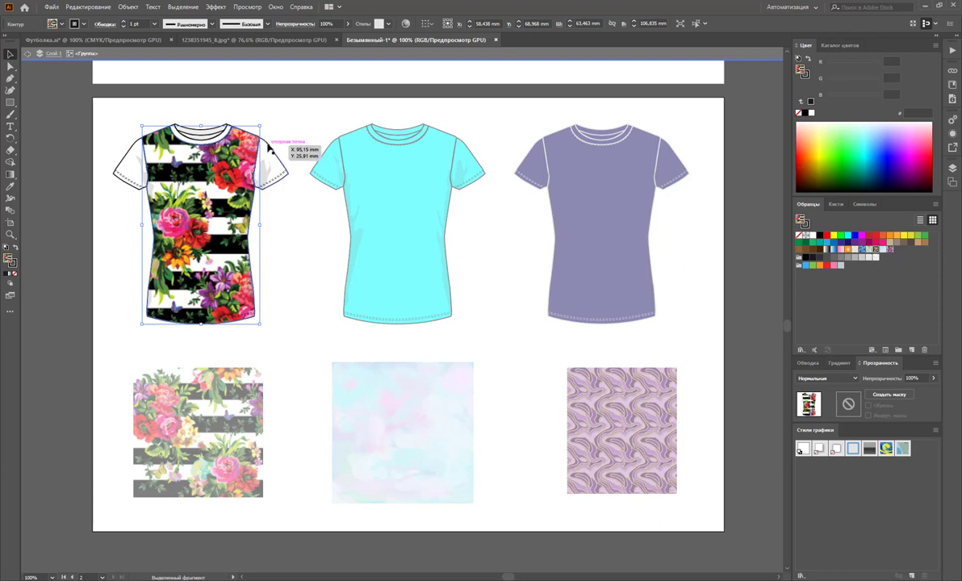
Fill both sleeves with the same floral pattern, leaving the collar unchanged.
click(270, 162)
shift+click(146, 157)
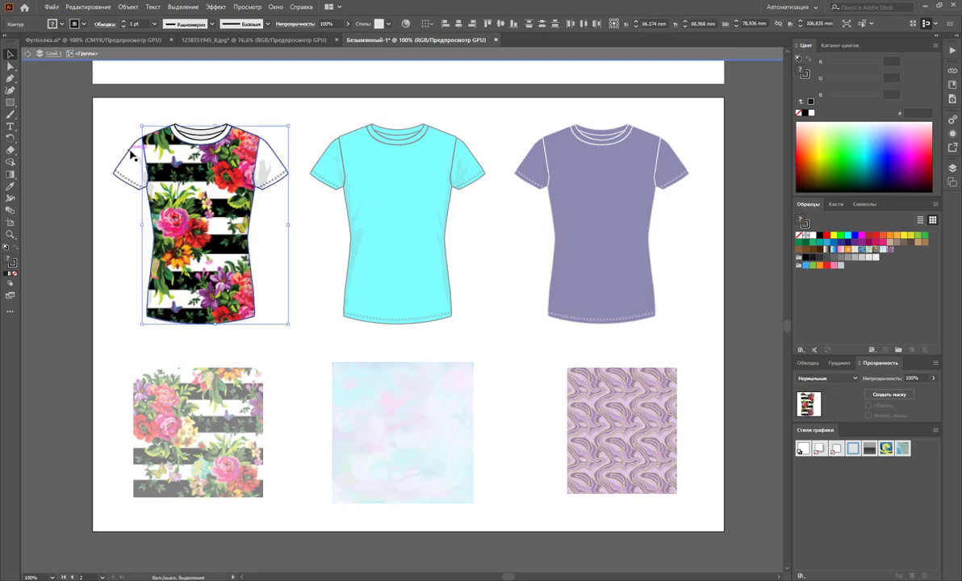
shift+click(131, 156)
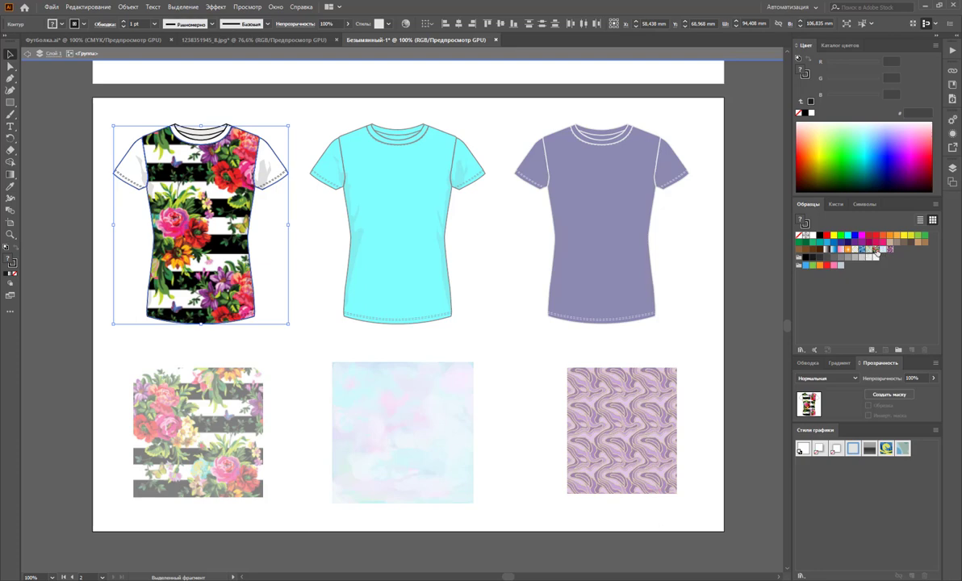
click(864, 250)
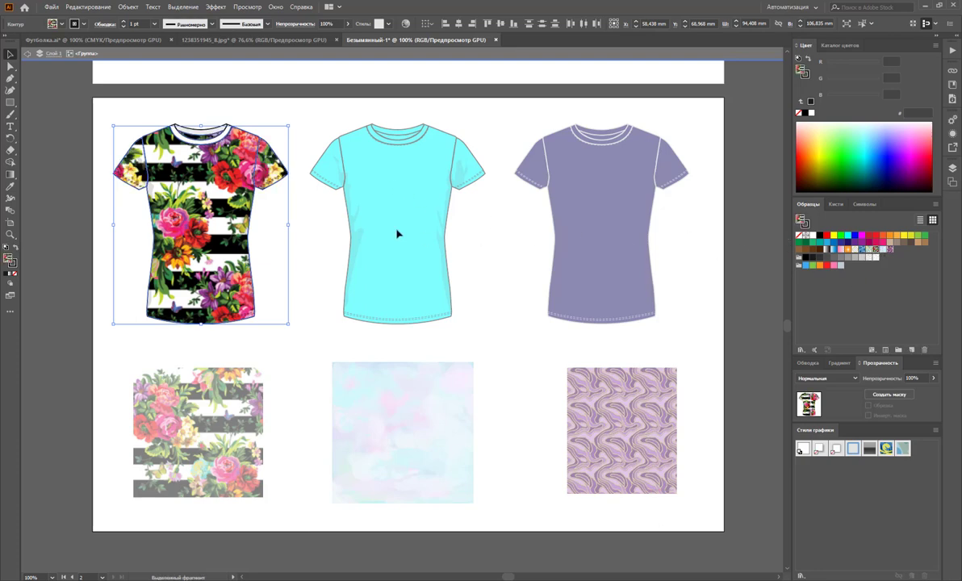
click(195, 105)
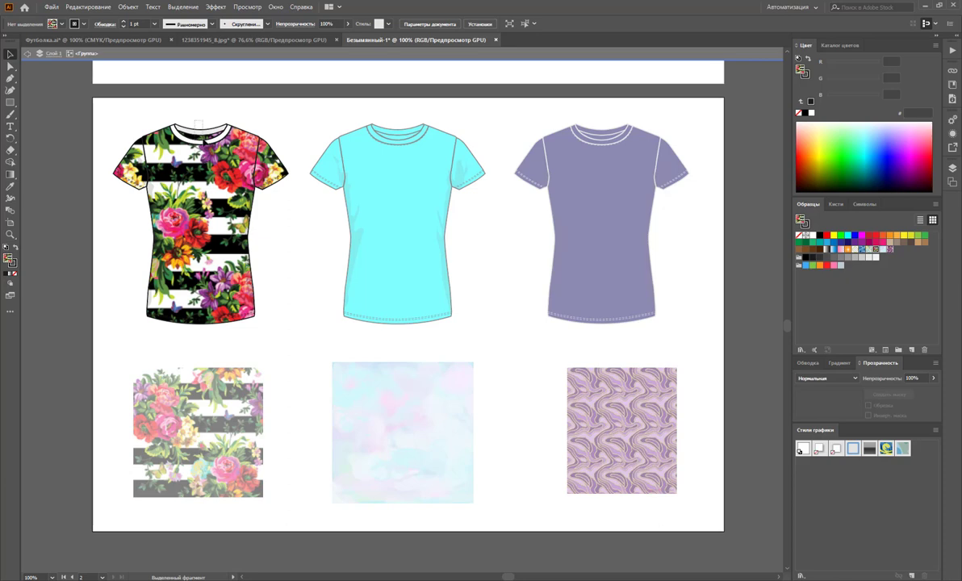
click(198, 126)
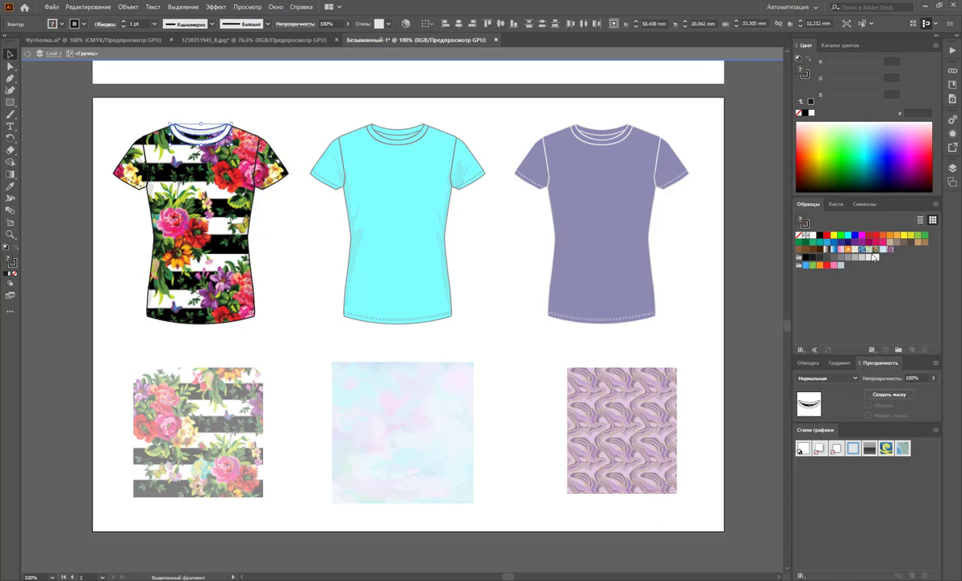
click(289, 250)
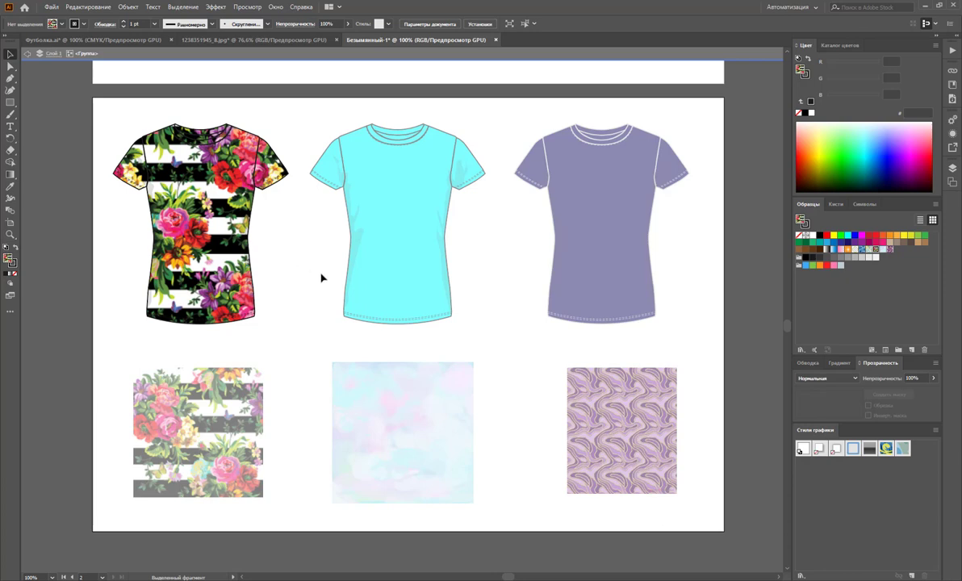
click(413, 189)
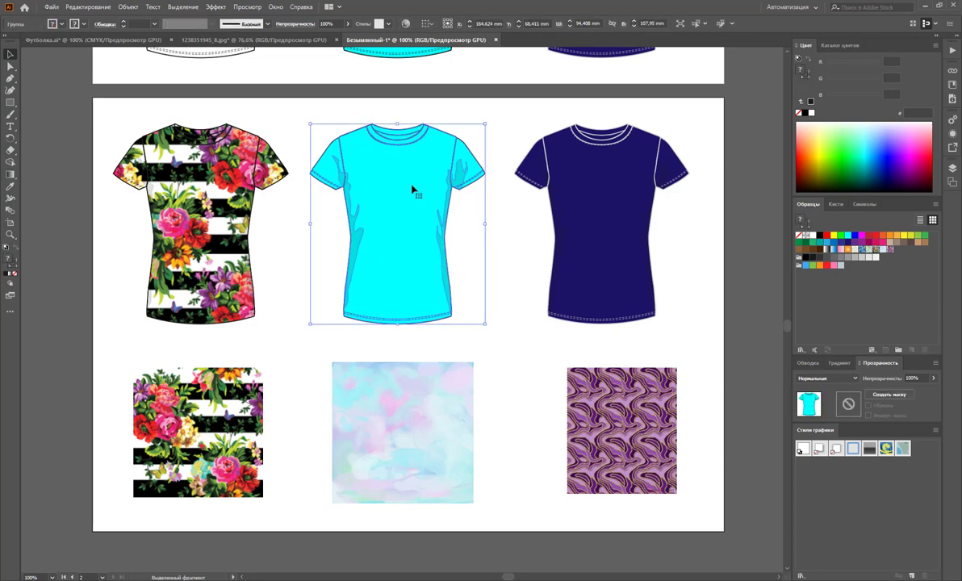
Fill the cyan shirt's body with the pastel watercolour pattern.
double_click(412, 190)
click(417, 200)
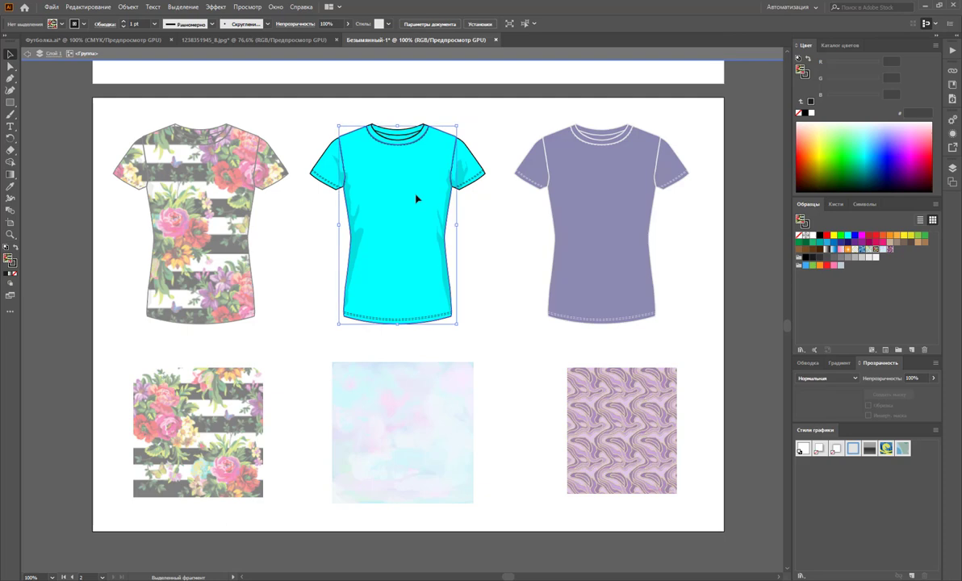
click(882, 251)
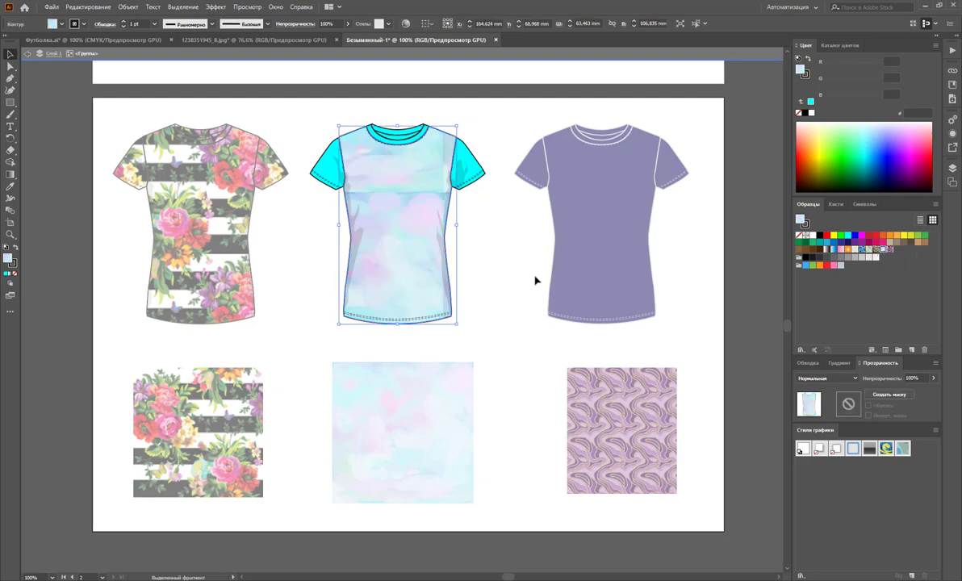
double_click(500, 236)
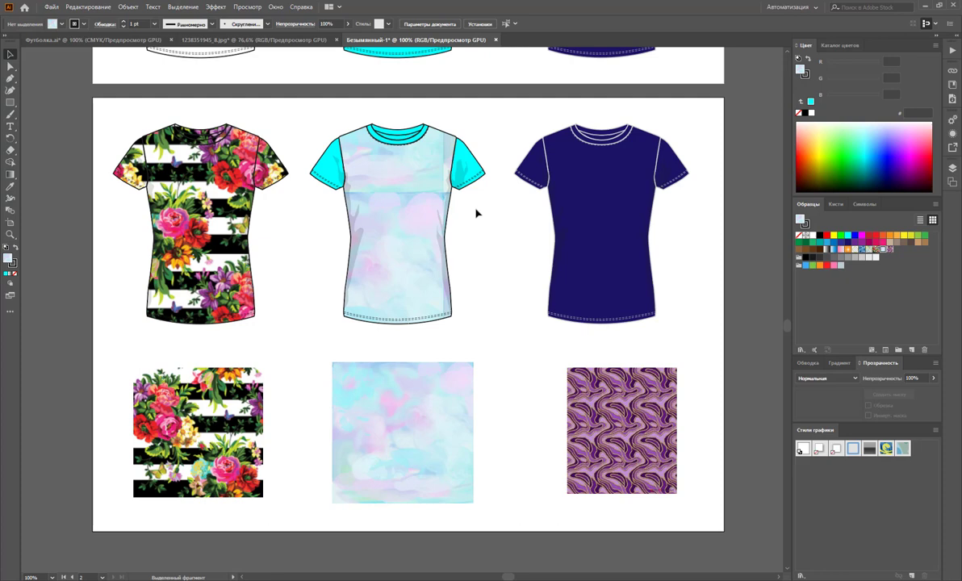
Select the cyan shirt's sleeves and collar, trying a white fill and undoing it.
double_click(438, 146)
click(469, 158)
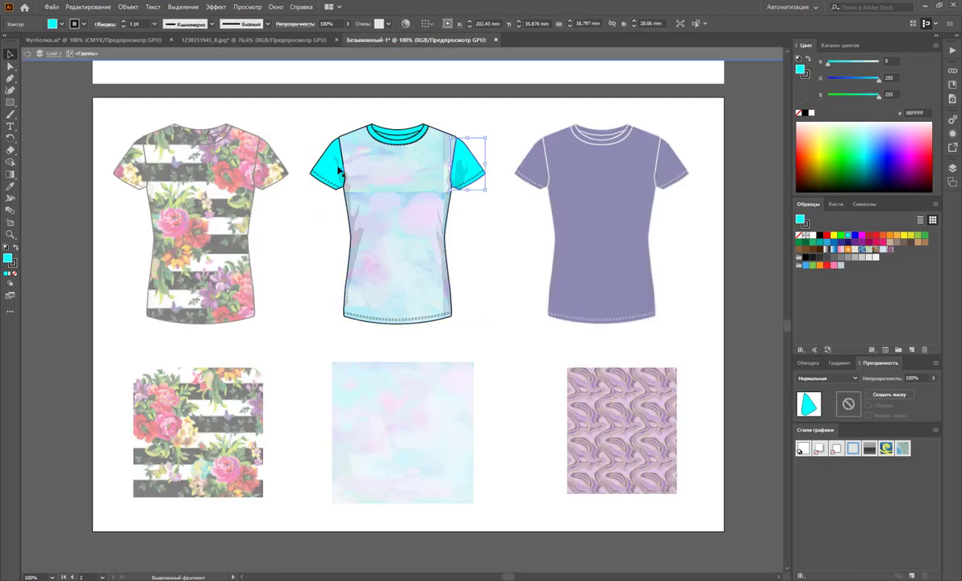
shift+click(315, 145)
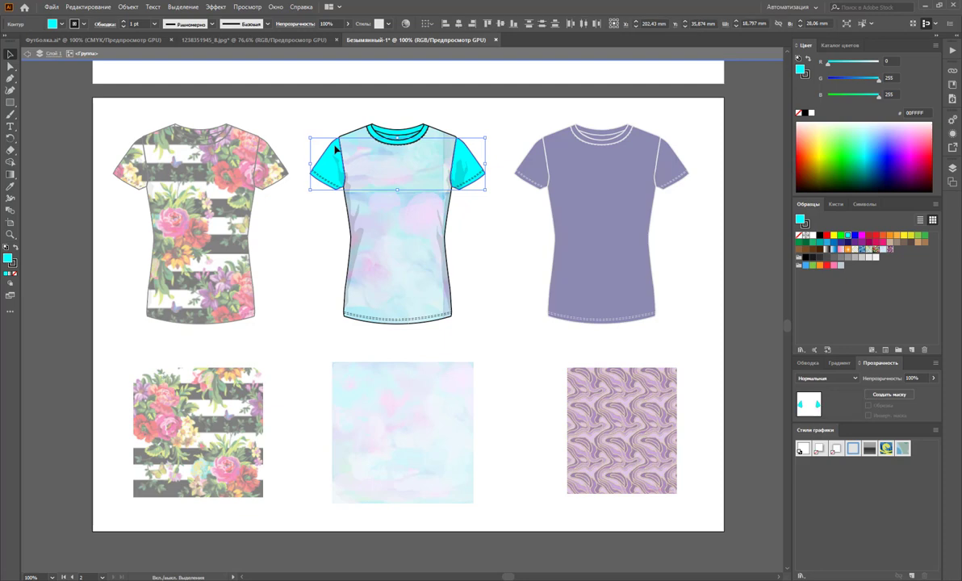
shift+click(395, 136)
shift+click(394, 136)
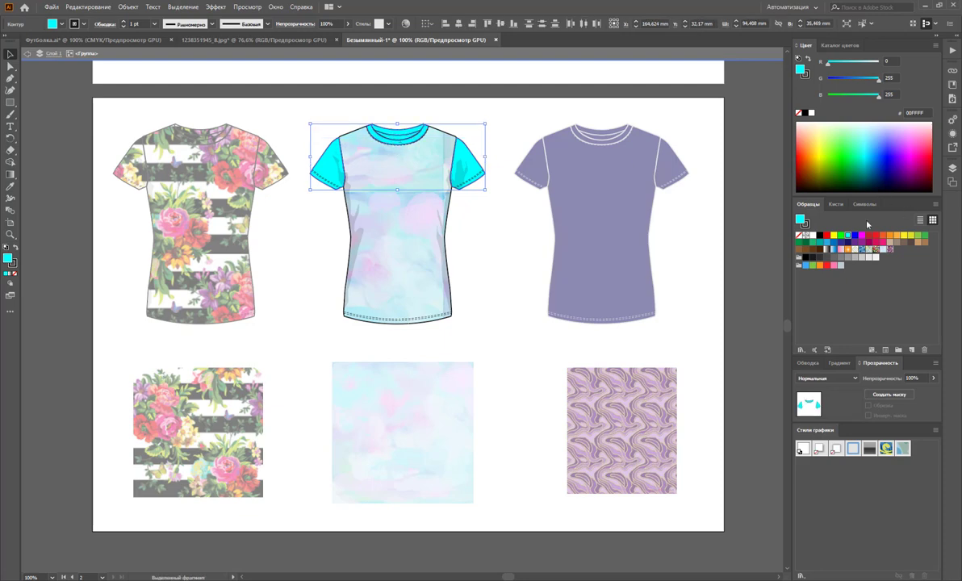
click(813, 235)
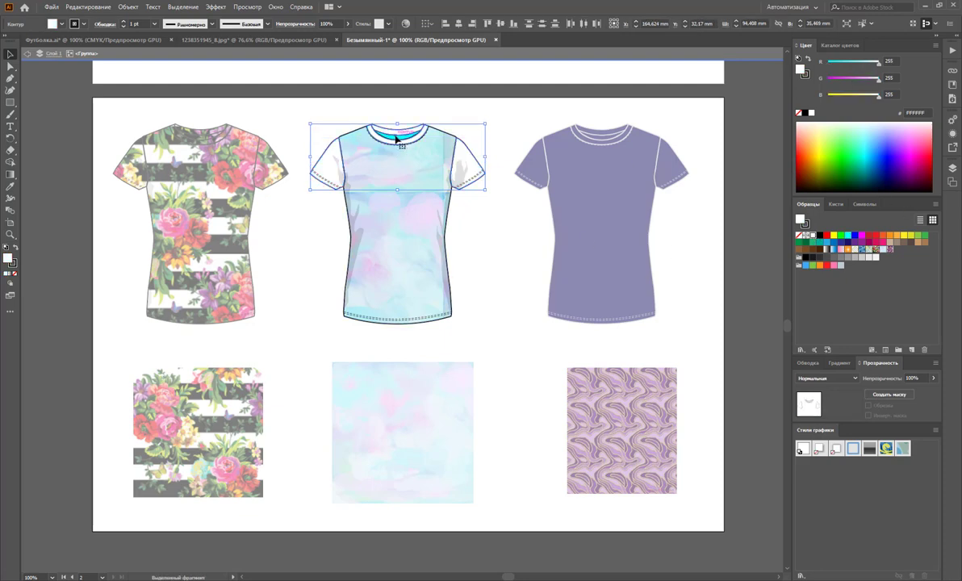
key(ctrl+z)
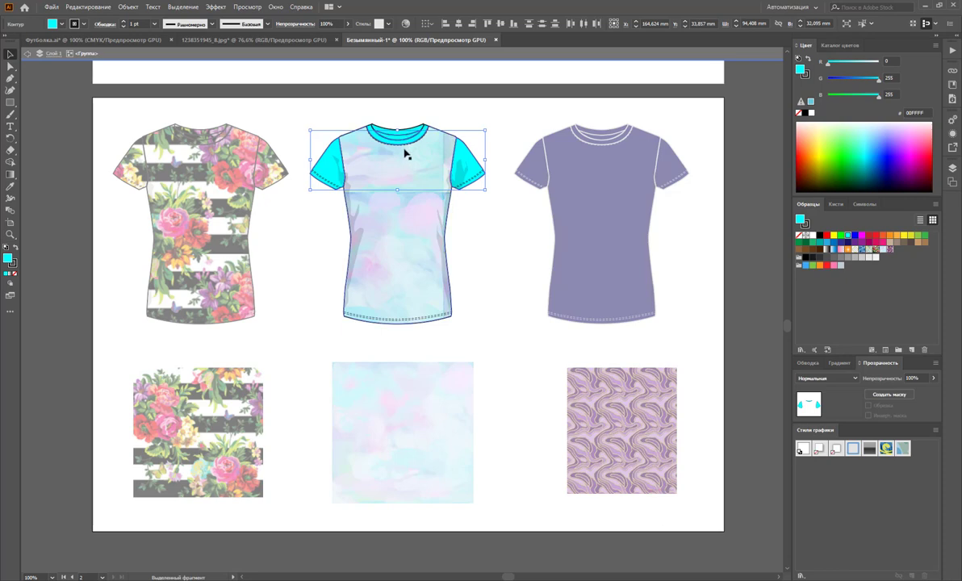
Fill the sleeves and collar with the blue 29ABE2 swatch and leave the shirt group.
shift+click(395, 127)
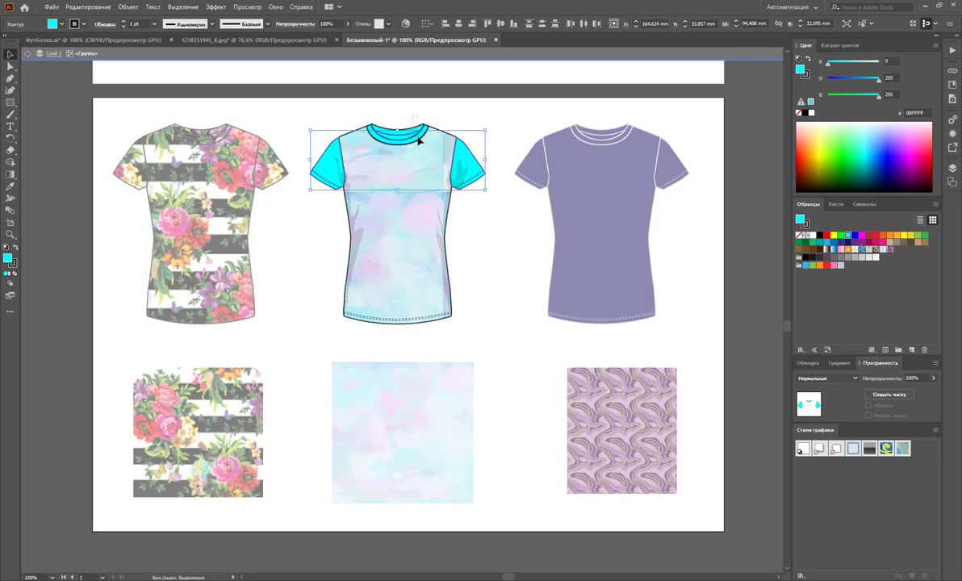
shift+click(418, 141)
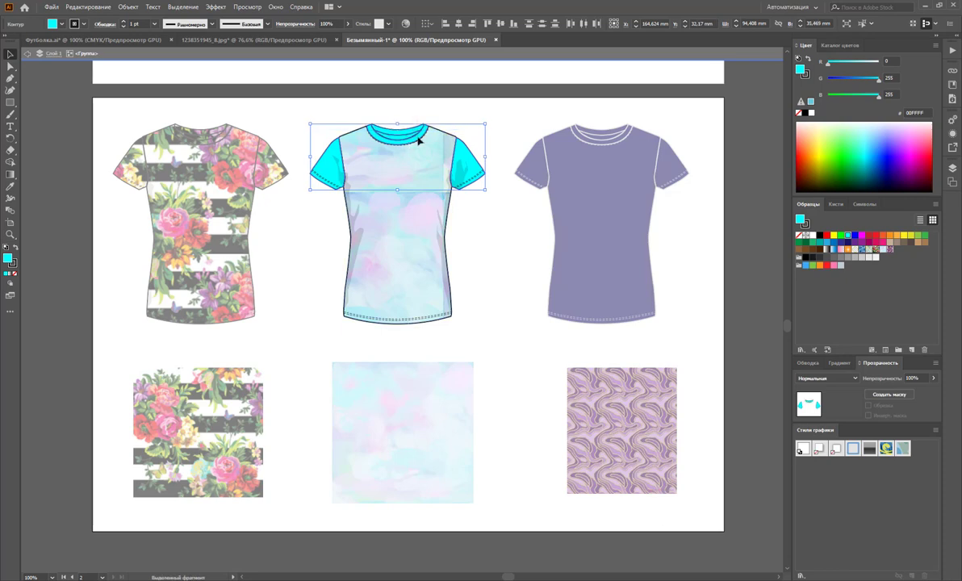
click(826, 242)
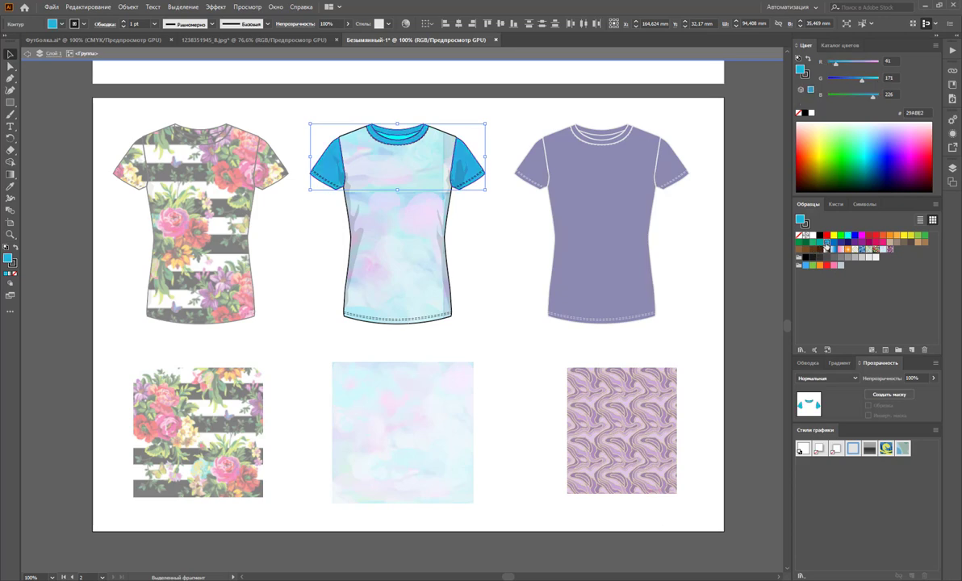
click(498, 255)
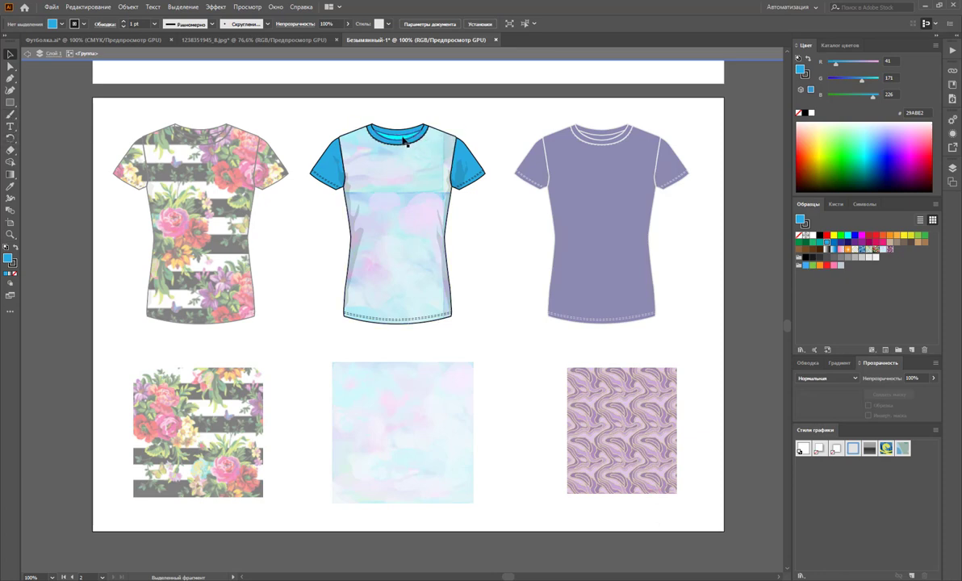
drag(400, 139, 398, 141)
click(397, 141)
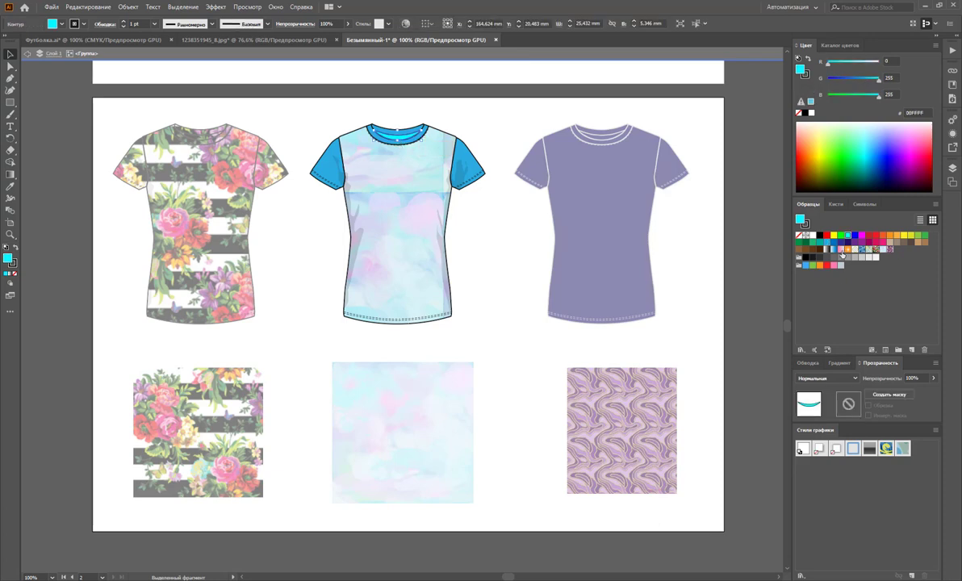
double_click(506, 249)
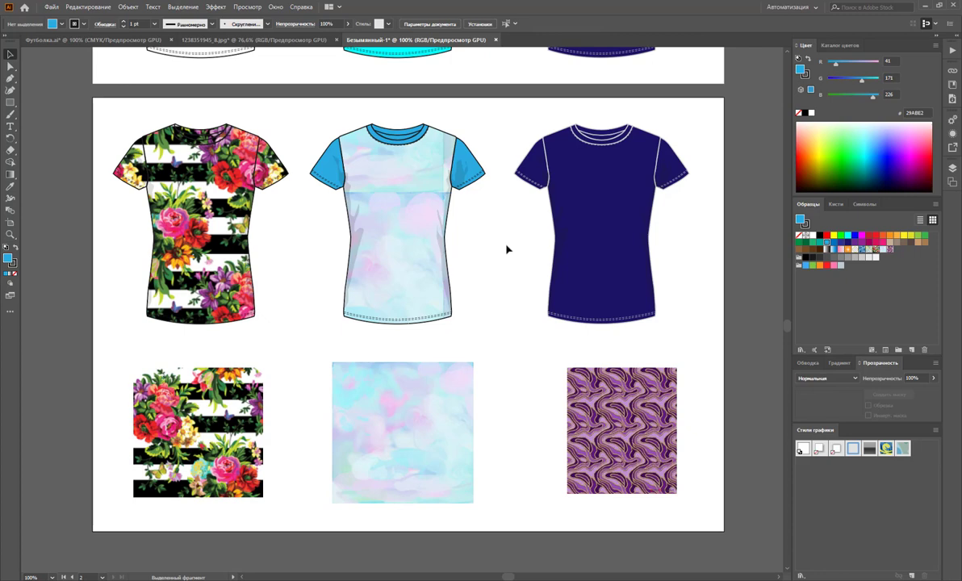
Apply the purple swirl pattern to the navy shirt's collar and both sleeves, keeping the body navy.
double_click(637, 154)
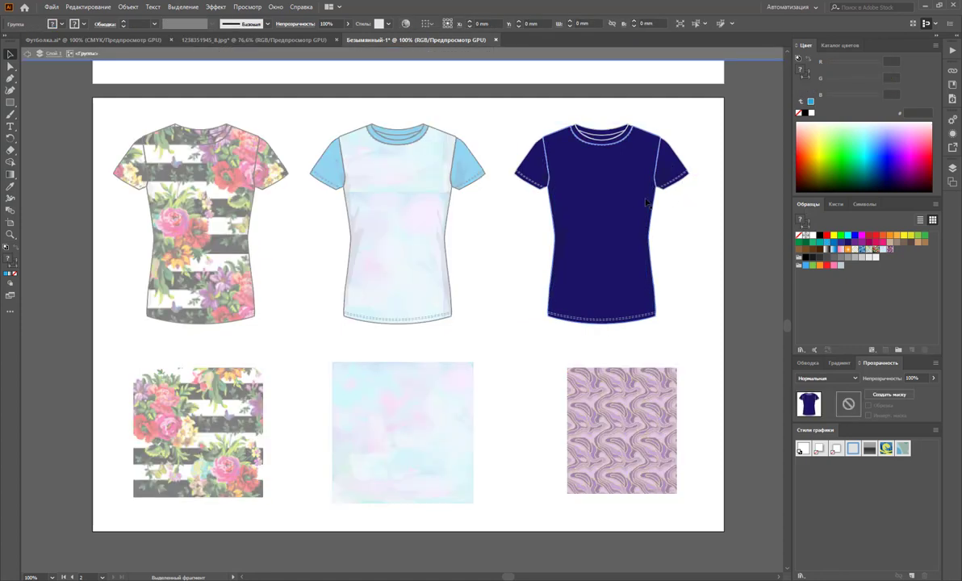
click(626, 138)
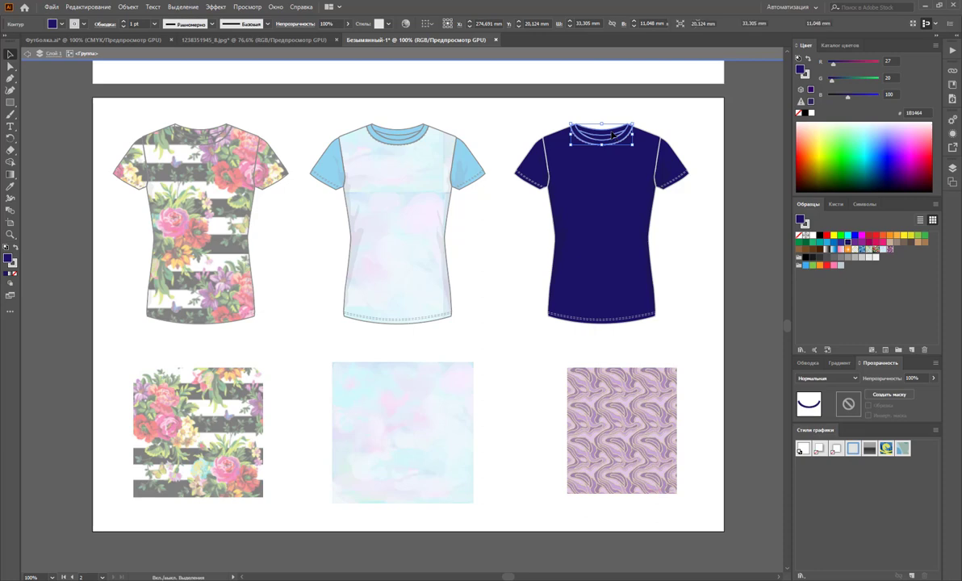
click(889, 250)
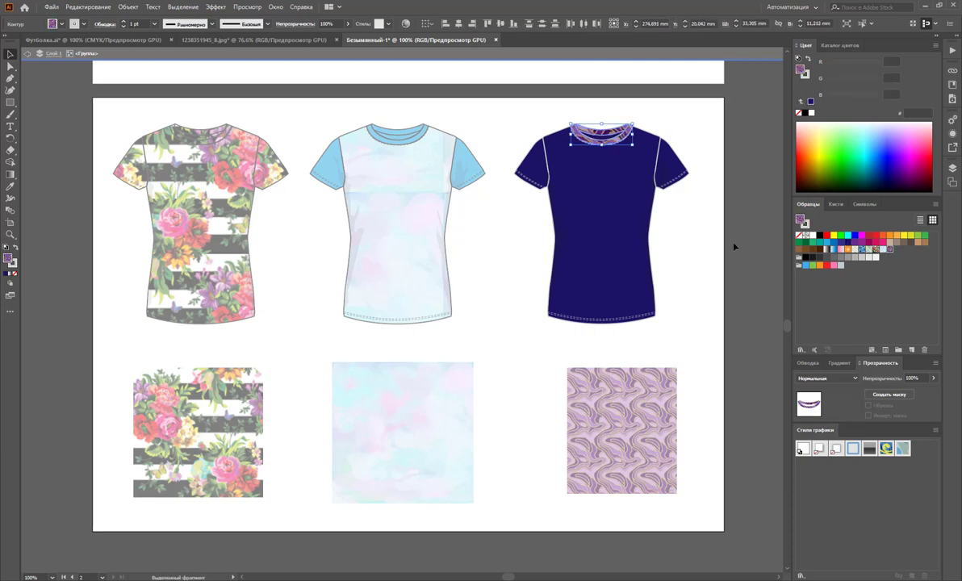
click(666, 158)
click(668, 157)
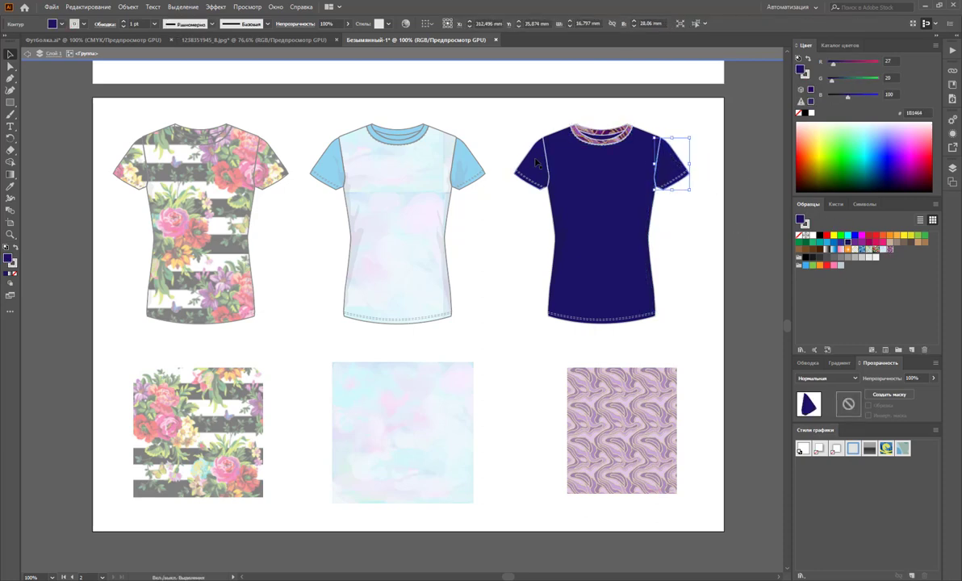
shift+click(536, 157)
click(890, 250)
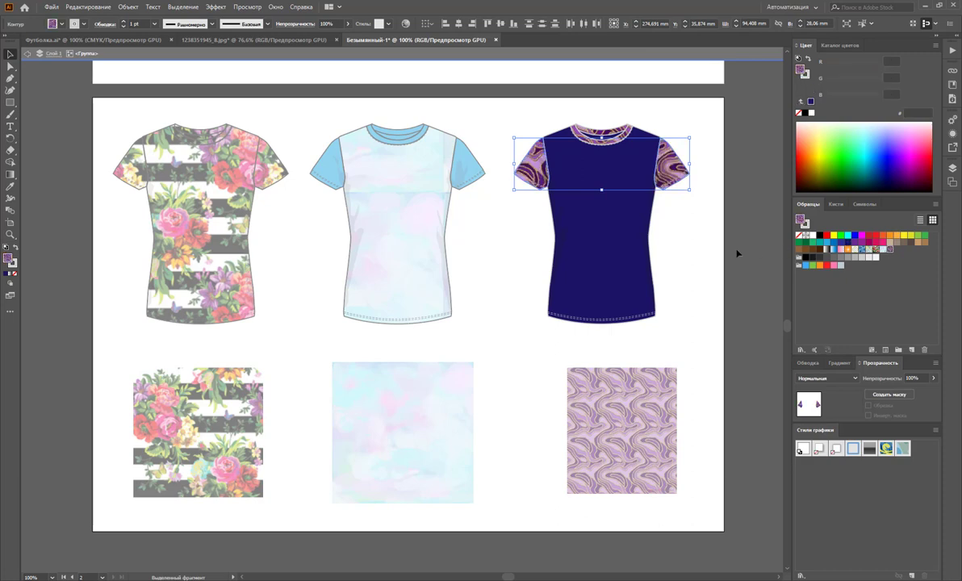
click(731, 256)
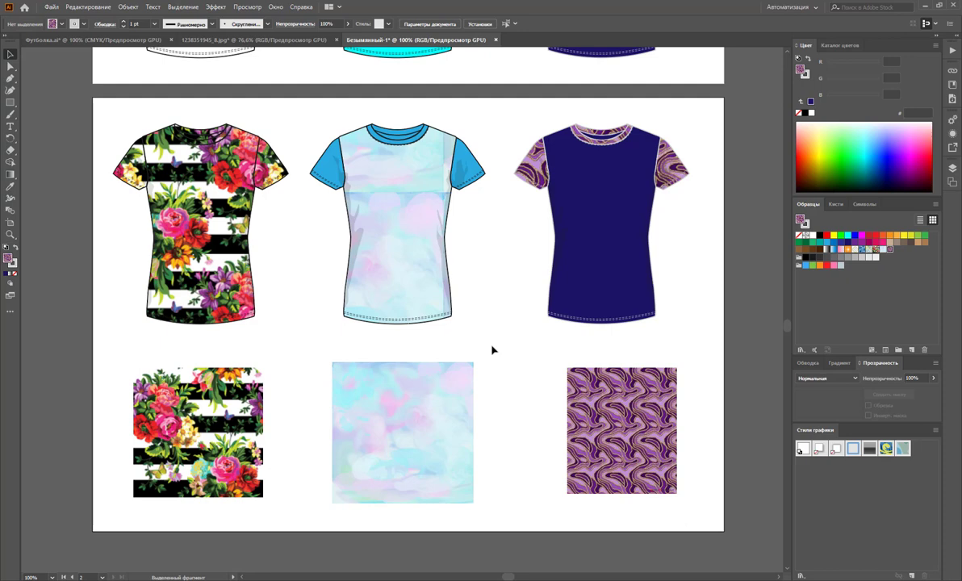
Zoom out with the Zoom tool until both artboards are visible.
key(z)
alt+click(424, 424)
alt+click(382, 392)
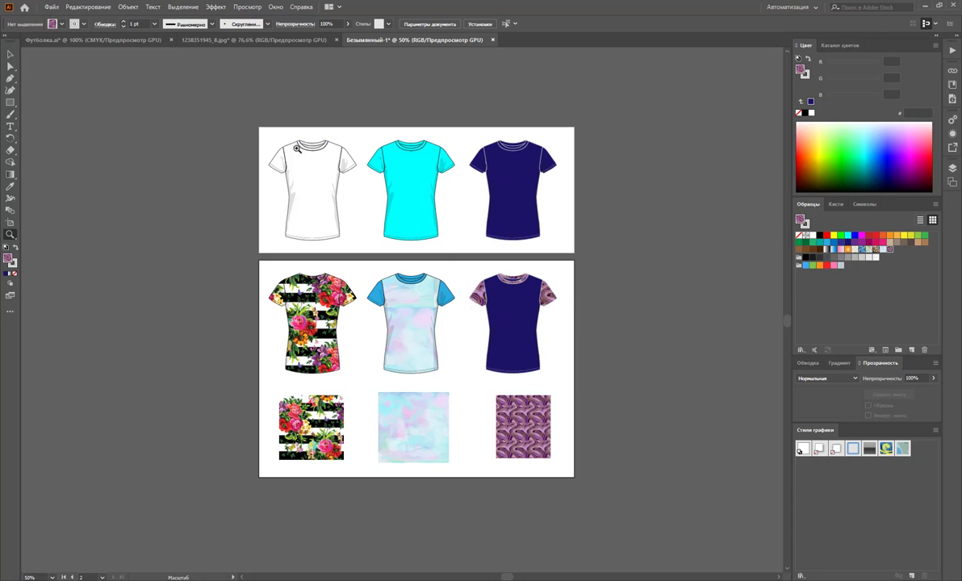
click(302, 181)
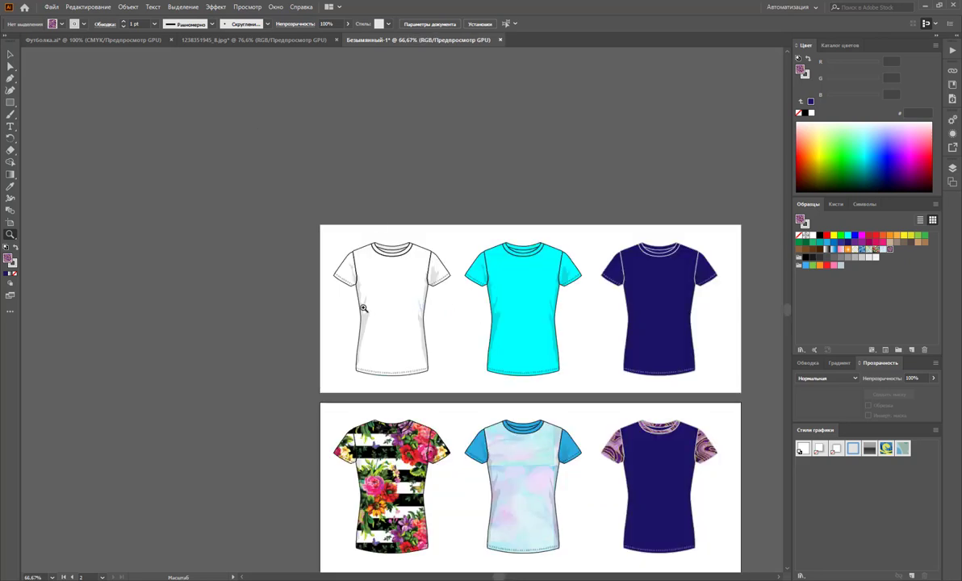
click(343, 287)
click(432, 226)
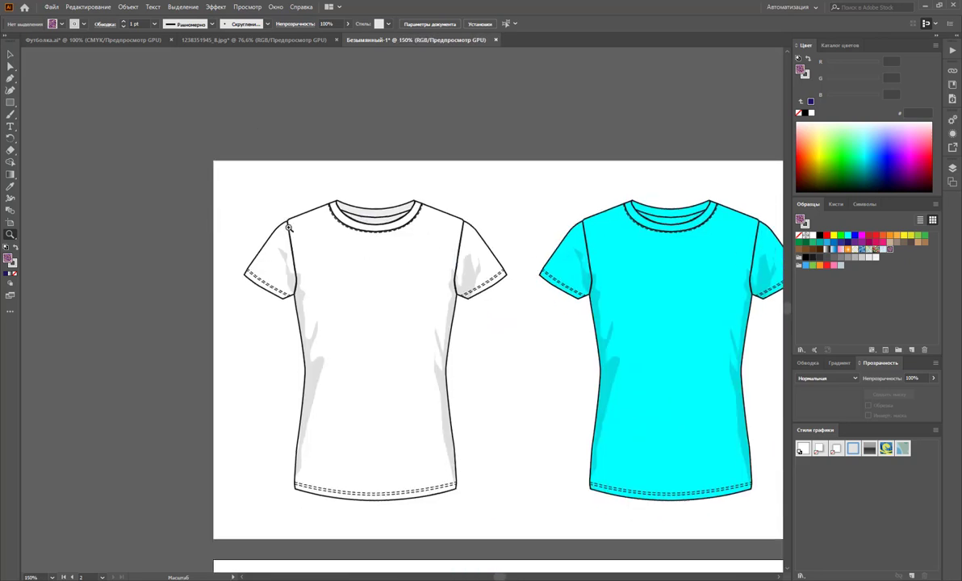
click(10, 54)
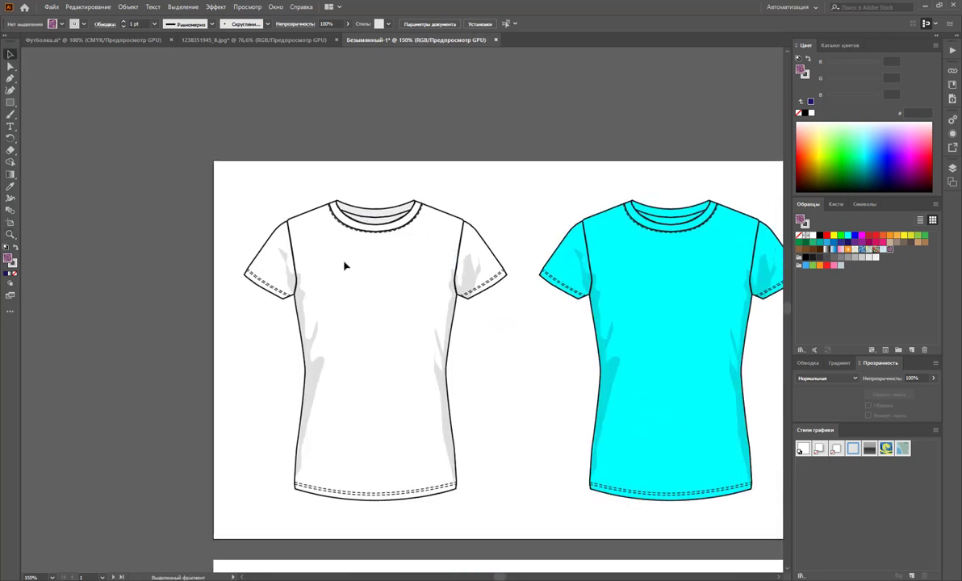
click(373, 230)
click(417, 206)
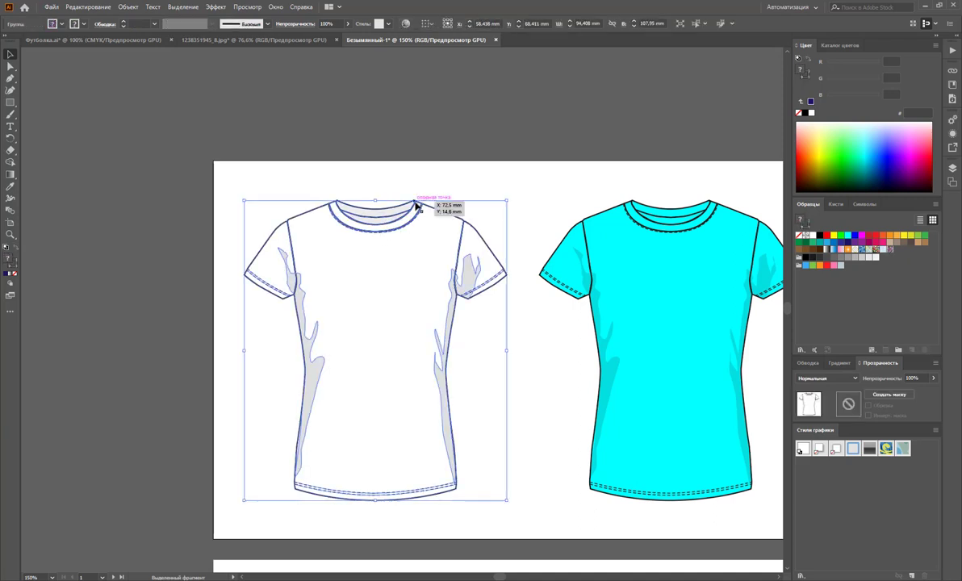
double_click(416, 226)
click(413, 218)
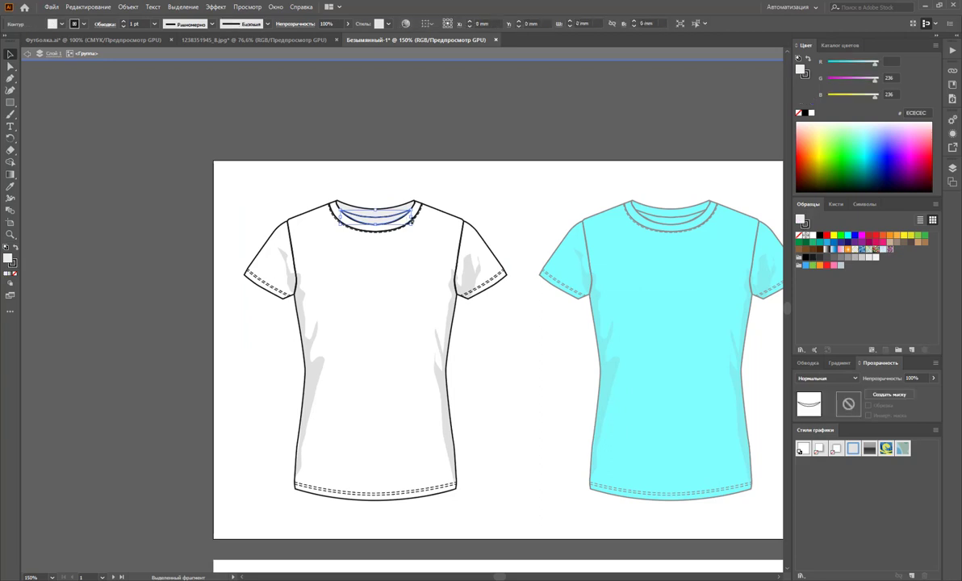
click(419, 205)
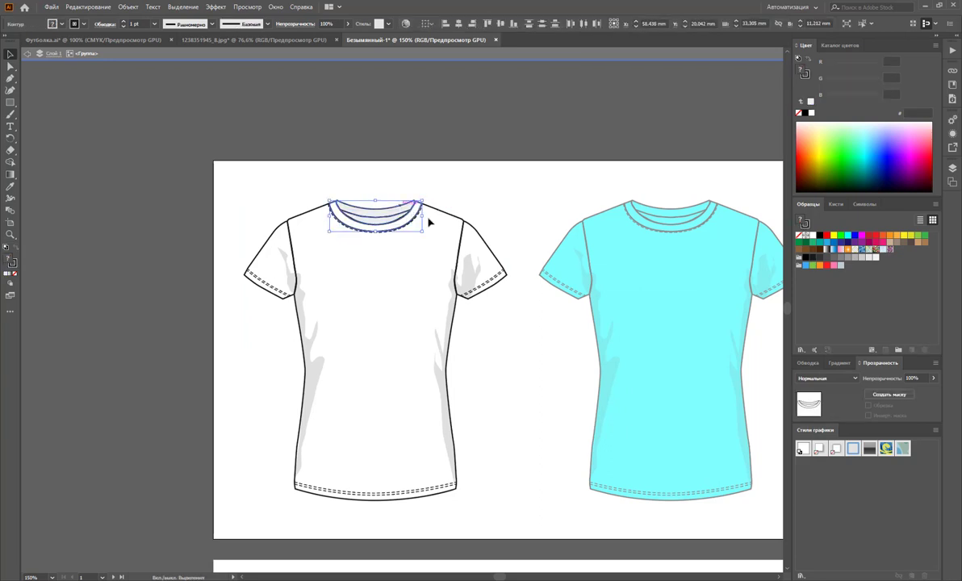
click(826, 242)
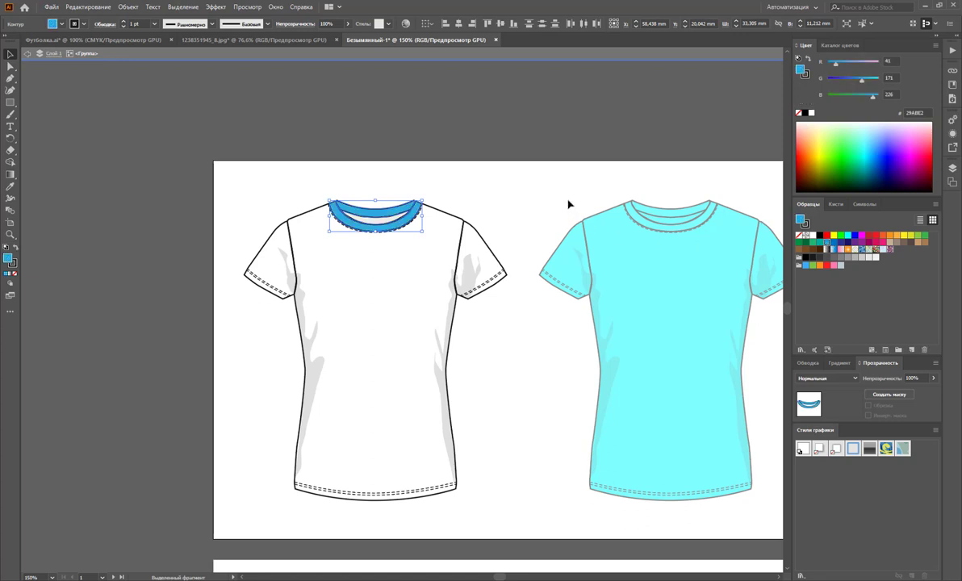
click(565, 203)
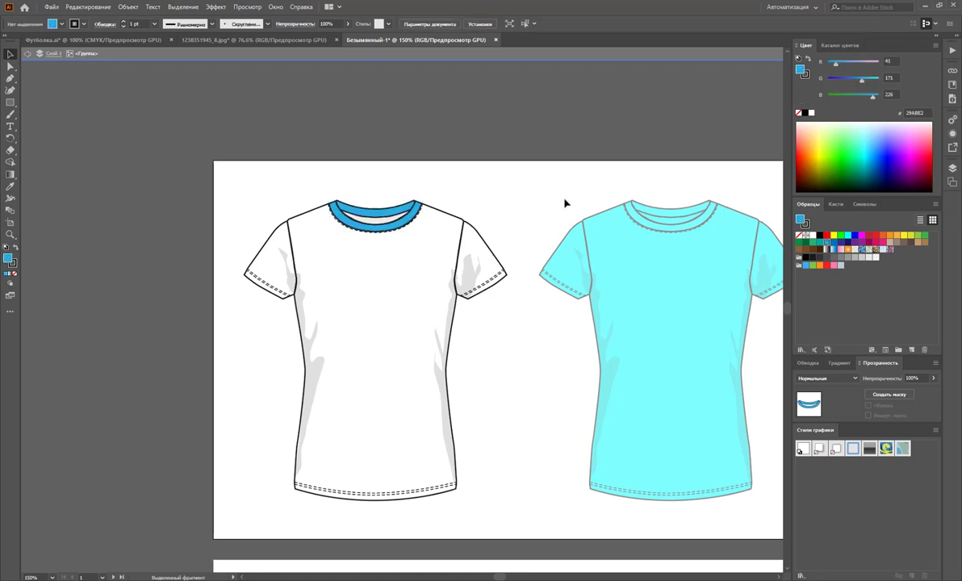
click(461, 246)
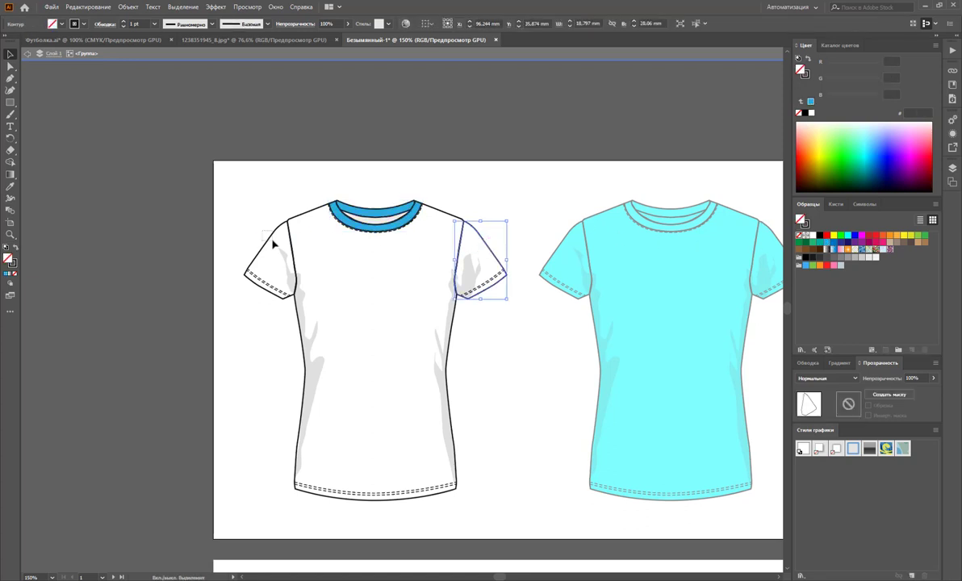
shift+click(273, 242)
click(827, 244)
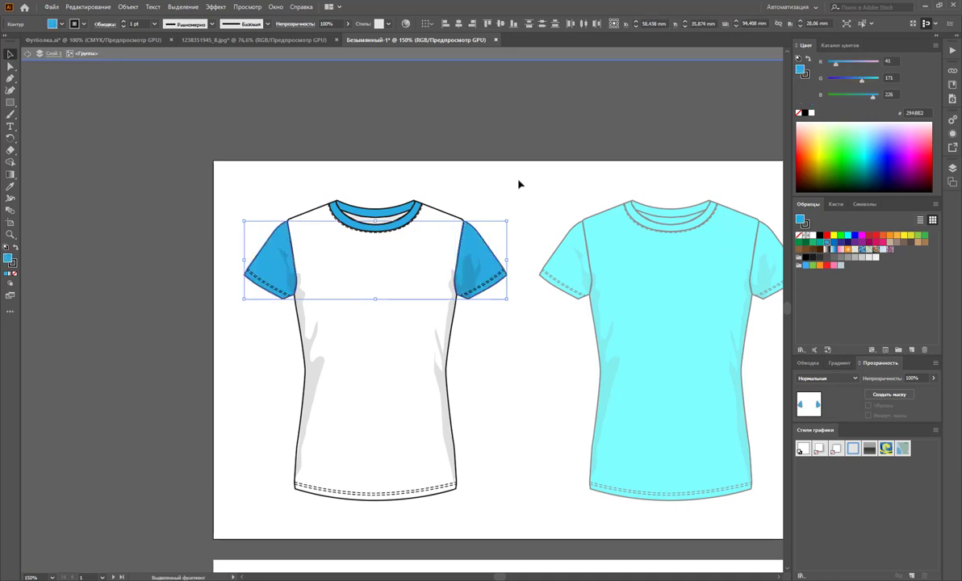
click(517, 182)
key(z)
alt+click(506, 356)
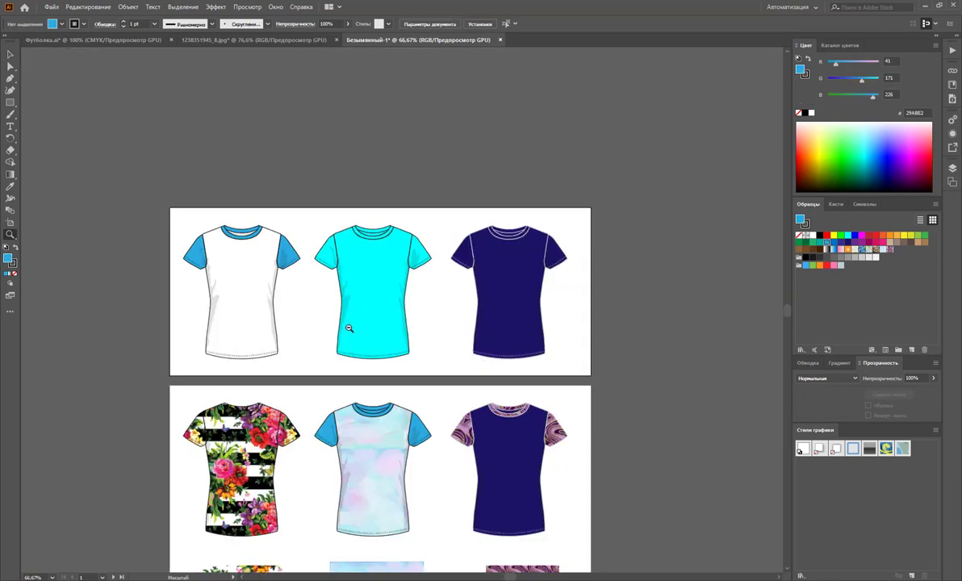
alt+click(429, 311)
scroll(386, 318, down, 2)
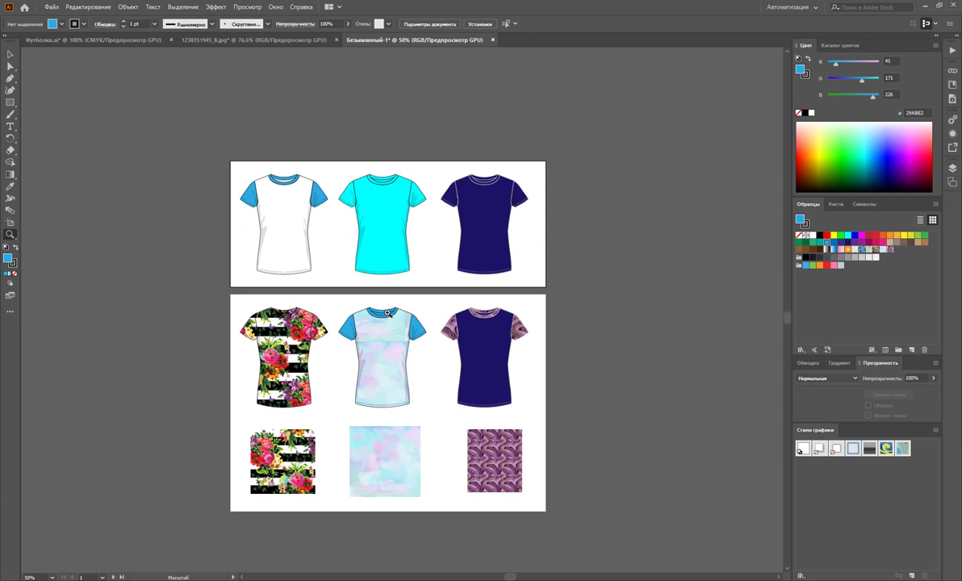
scroll(388, 312, down, 2)
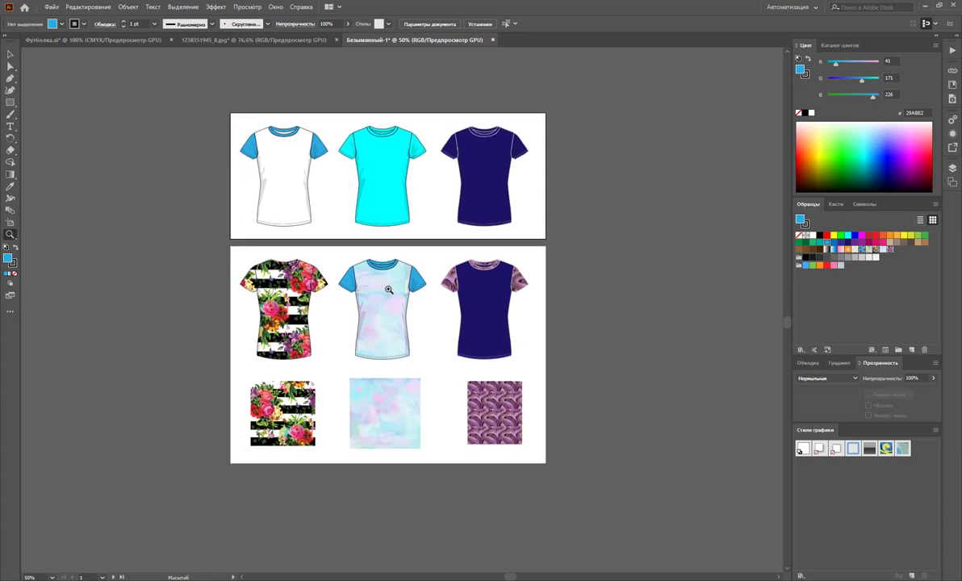
scroll(389, 287, down, 3)
scroll(389, 284, up, 1)
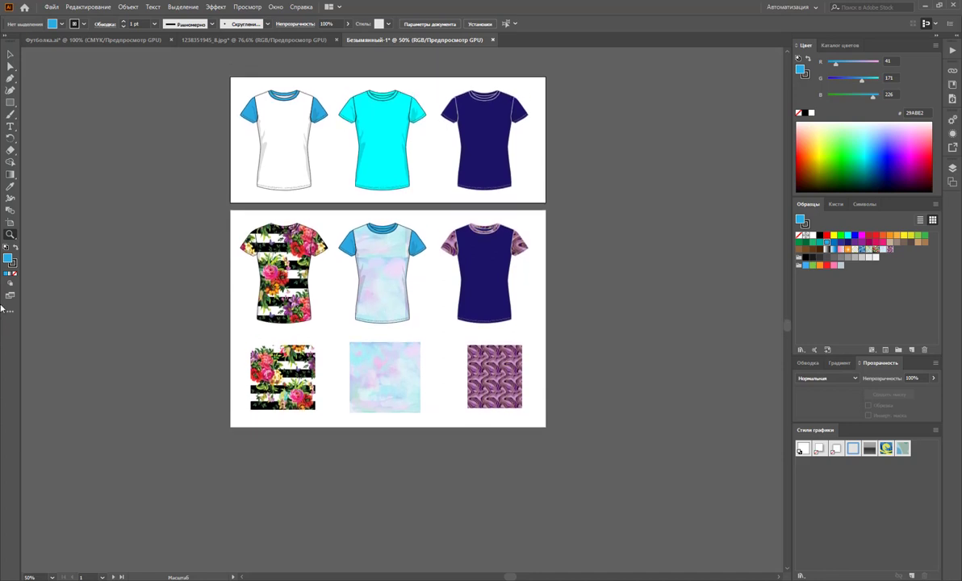
Alt-drag a copy of the plain T-shirt artboard below the patterned artboard.
click(10, 222)
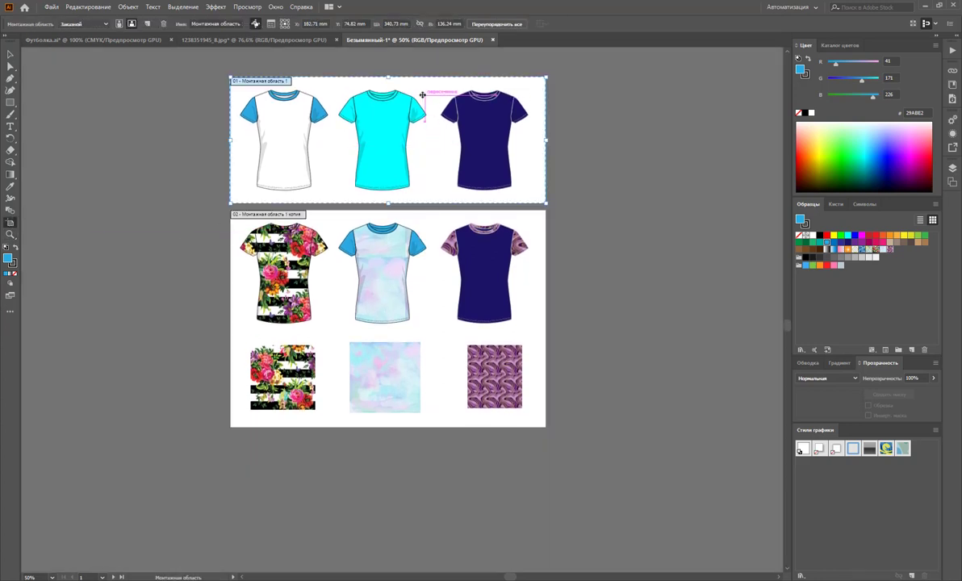
drag(422, 96, 400, 457)
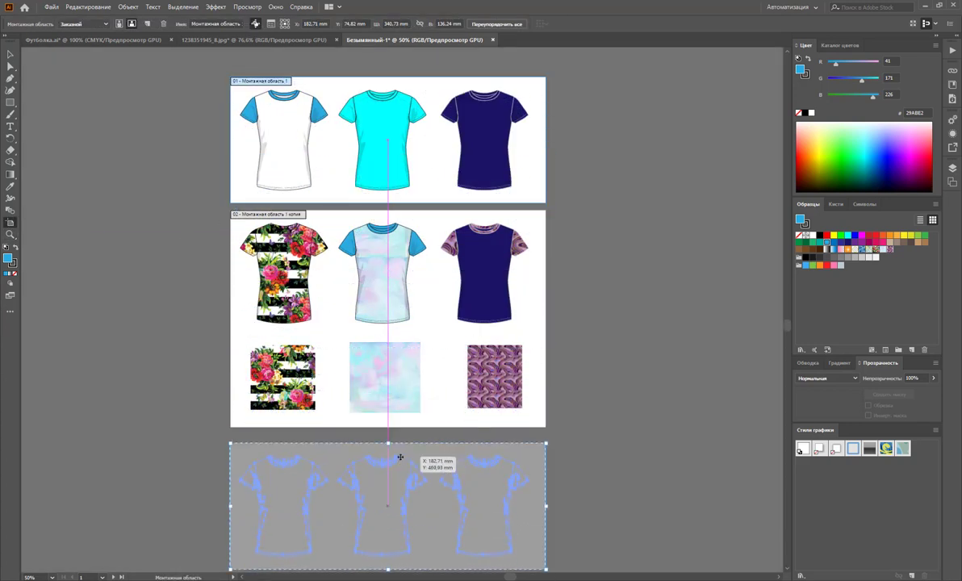
scroll(413, 339, down, 2)
scroll(410, 332, down, 2)
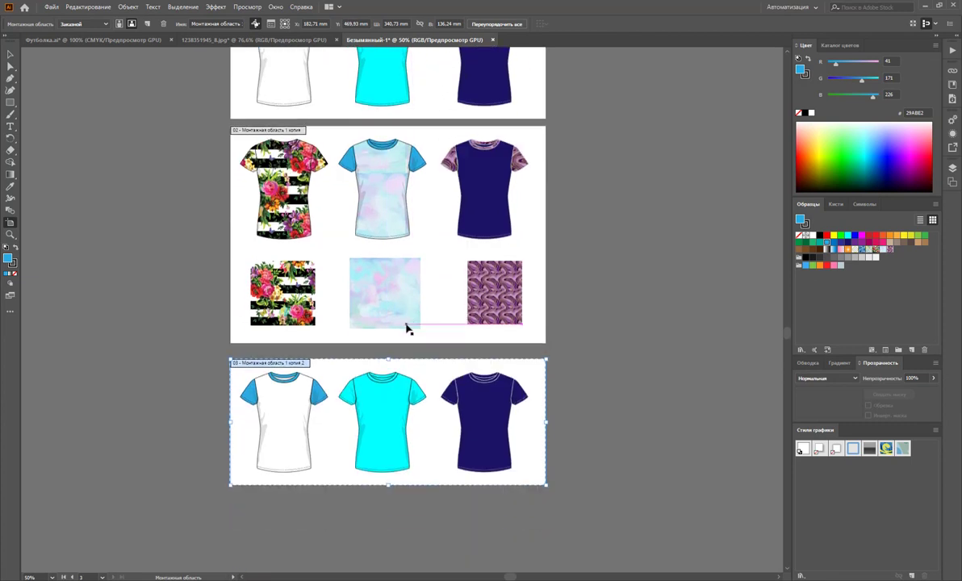
Zoom in on the third artboard's T-shirts and return to the Selection tool.
click(10, 235)
click(403, 388)
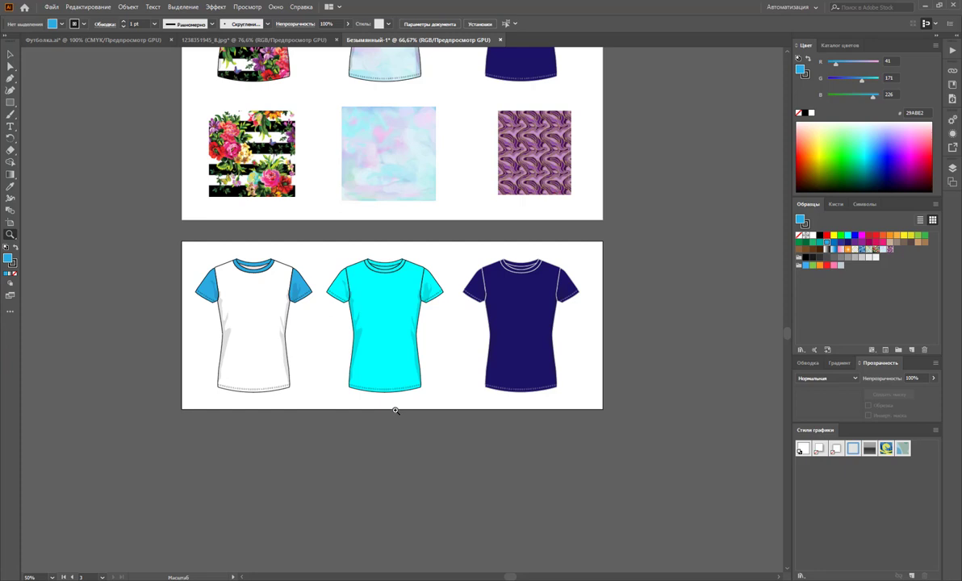
click(339, 331)
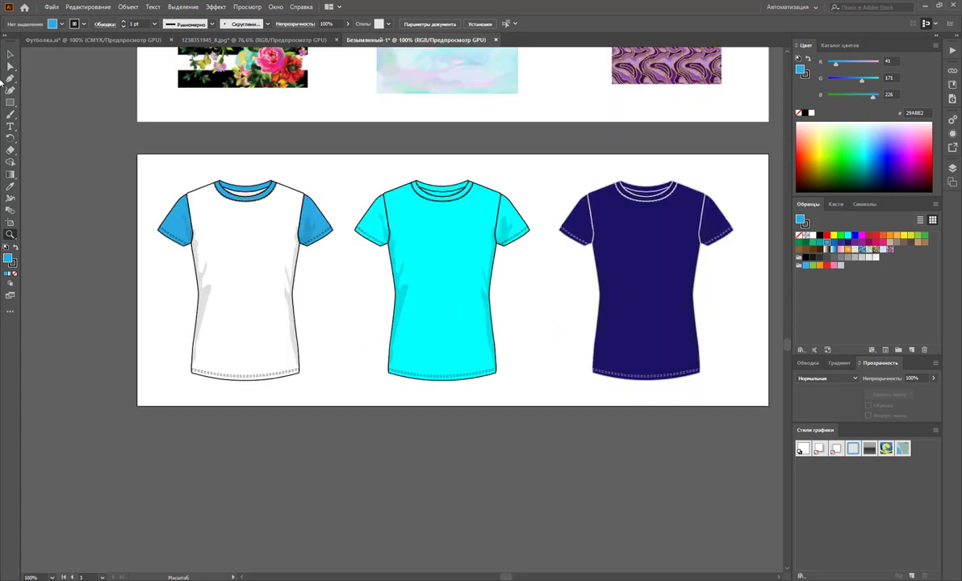
key(v)
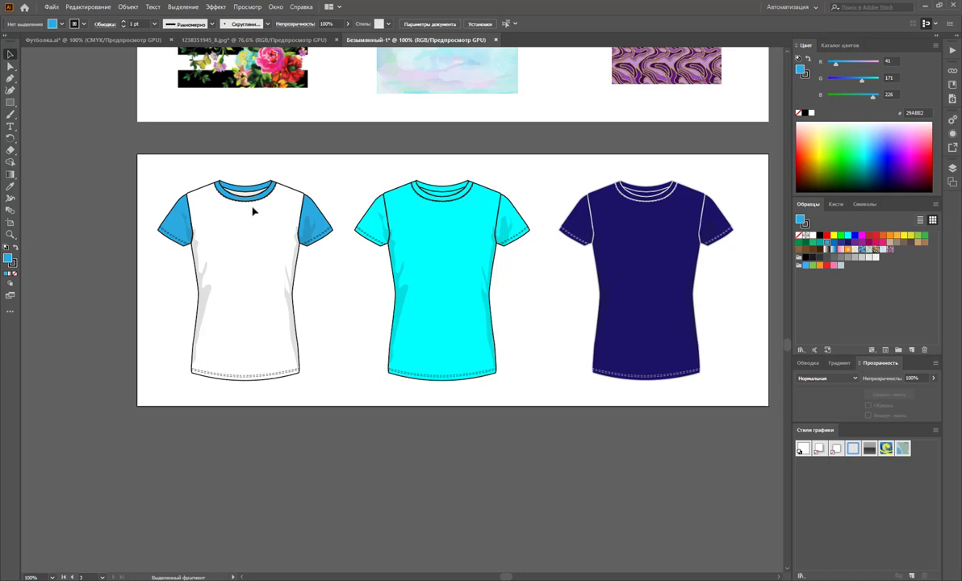
Turn the first shirt's blue sleeves and collar white using the Magic Wand.
double_click(302, 209)
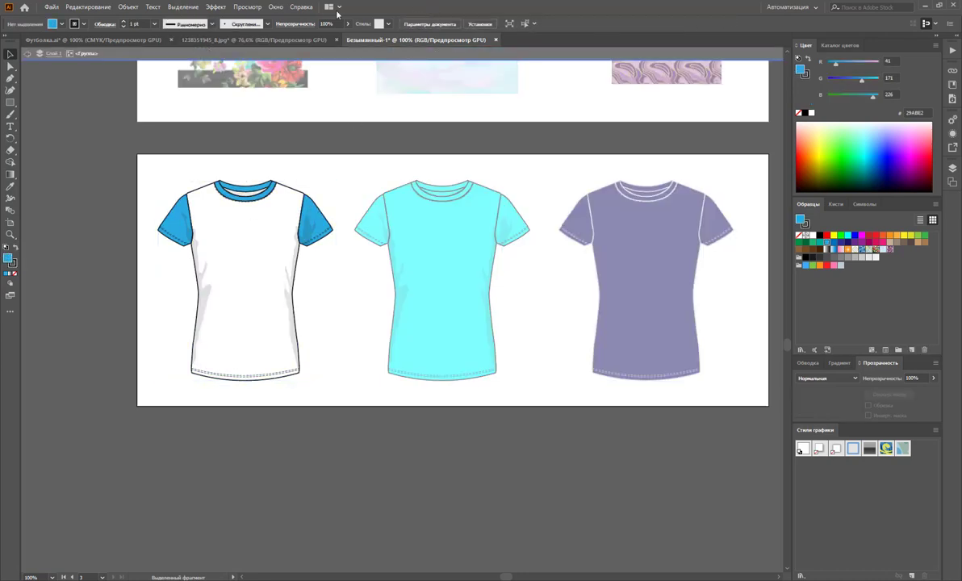
click(278, 7)
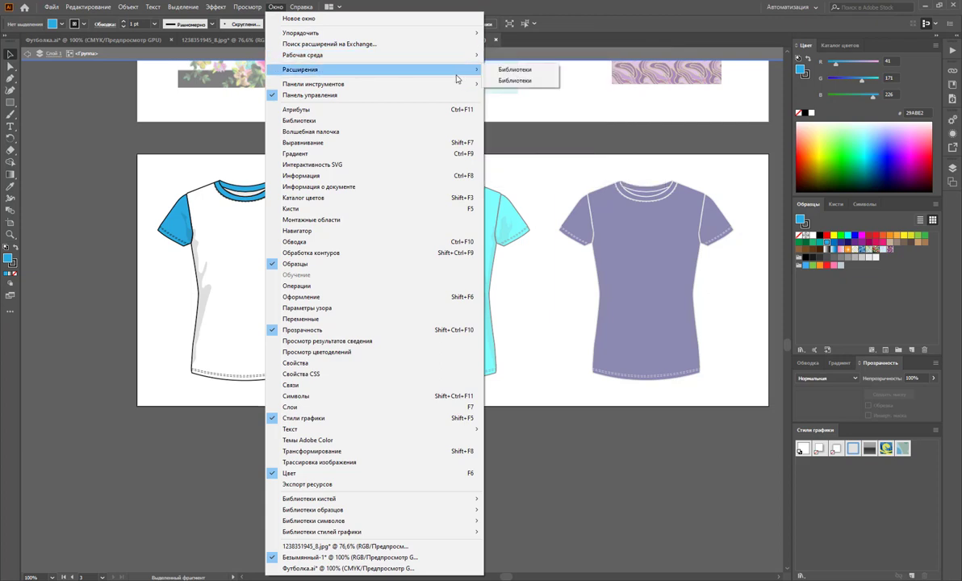
mouse_move(339, 84)
click(502, 84)
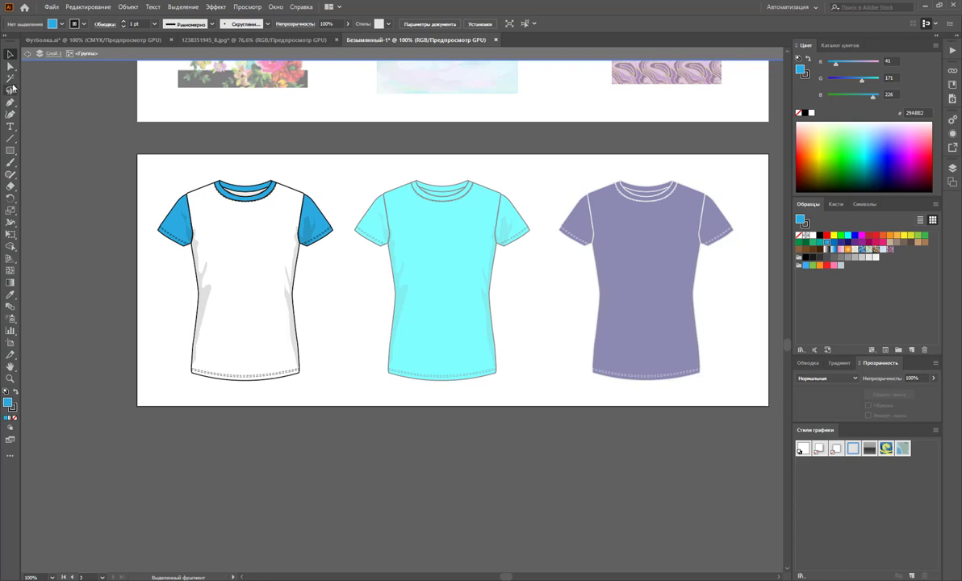
click(10, 78)
click(192, 231)
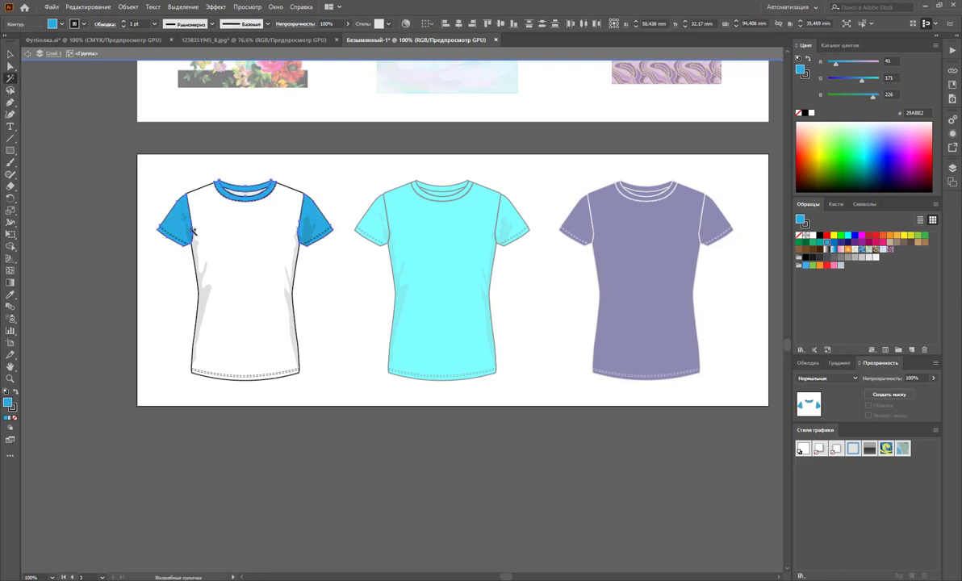
click(810, 237)
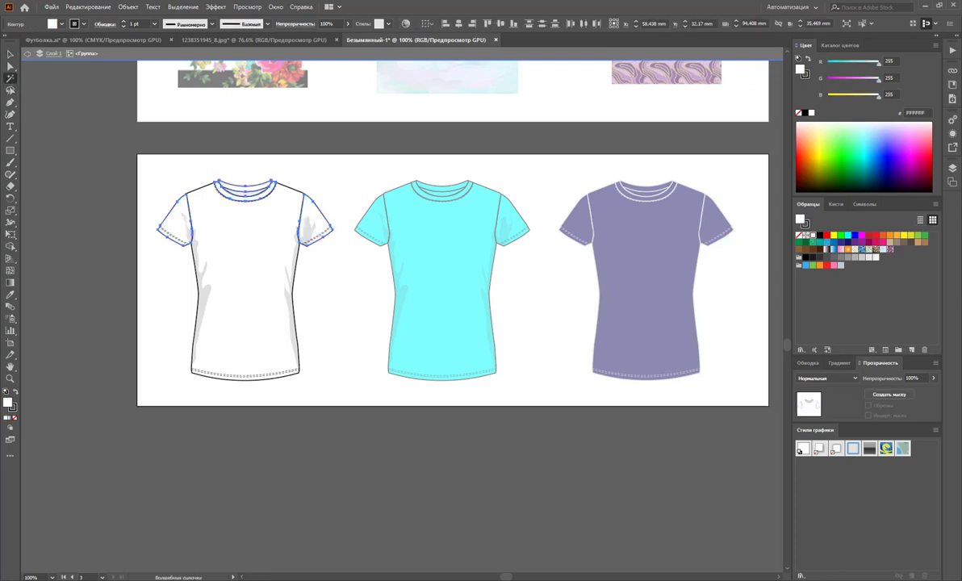
key(v)
click(352, 248)
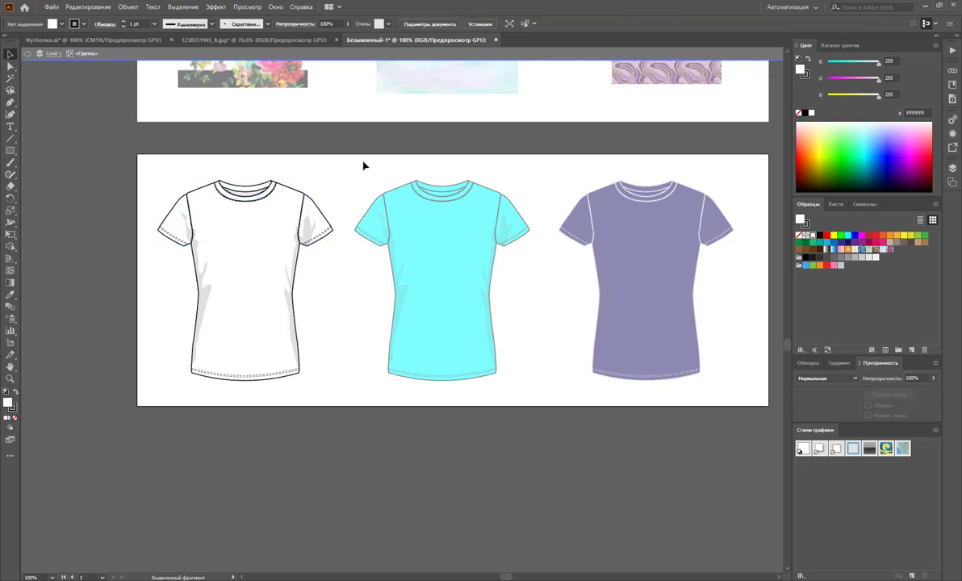
Delete the cyan shirt and put a copy of the white shirt in its place.
mouse_move(360, 158)
mouse_down()
mouse_move(425, 190)
mouse_move(532, 384)
mouse_up()
key(Delete)
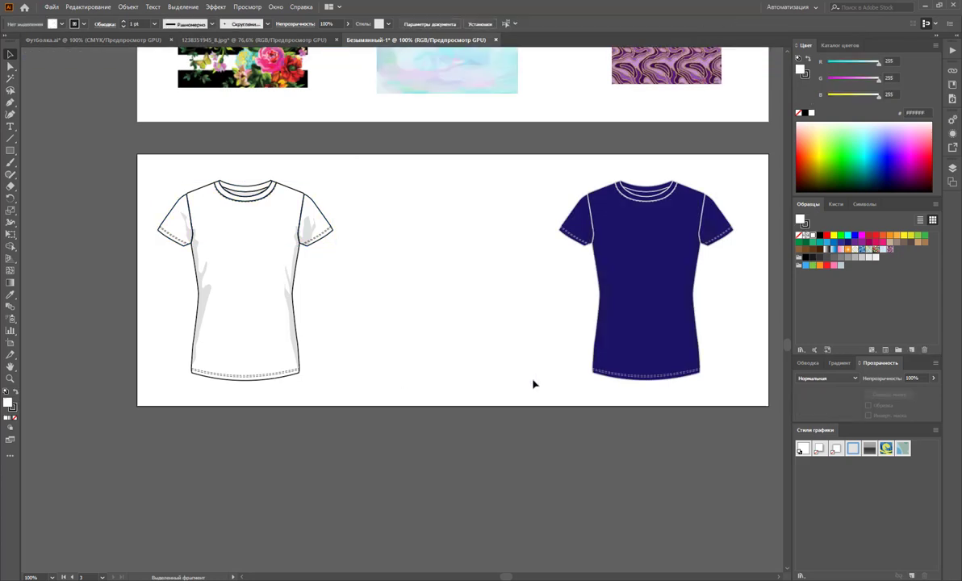
drag(346, 162, 165, 413)
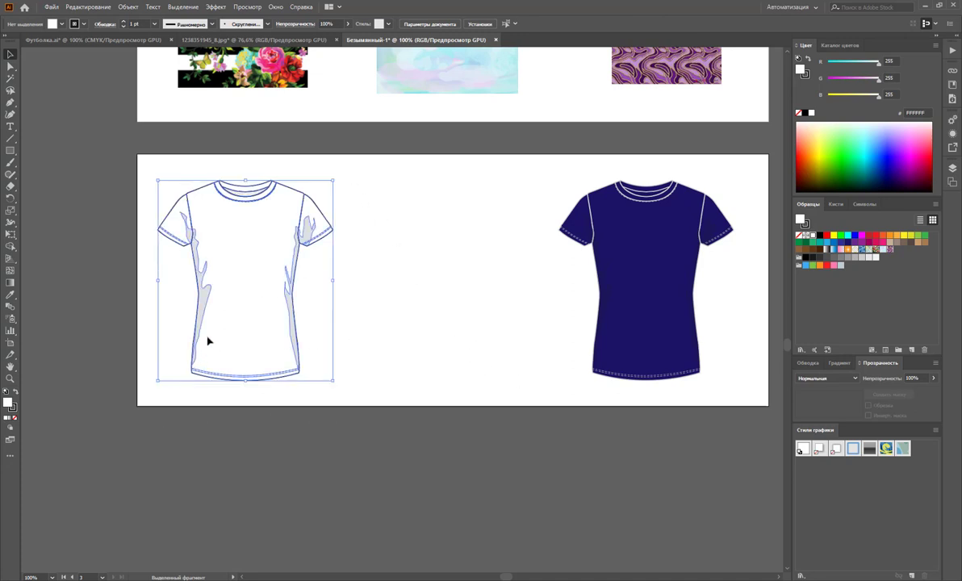
drag(208, 318, 401, 339)
click(542, 355)
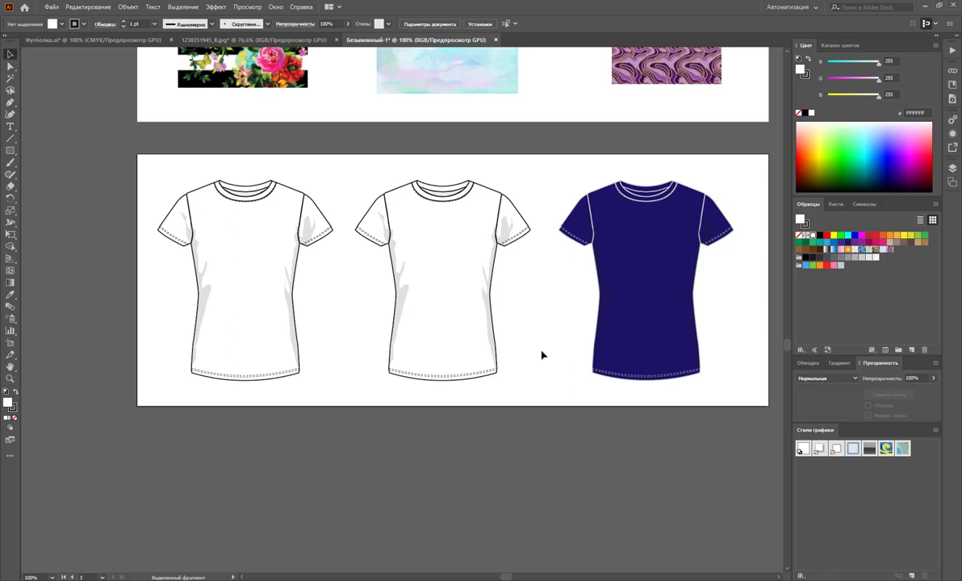
Paste the pomegranate heart from the JPG document onto the first shirt's chest, about 34 mm wide.
click(254, 39)
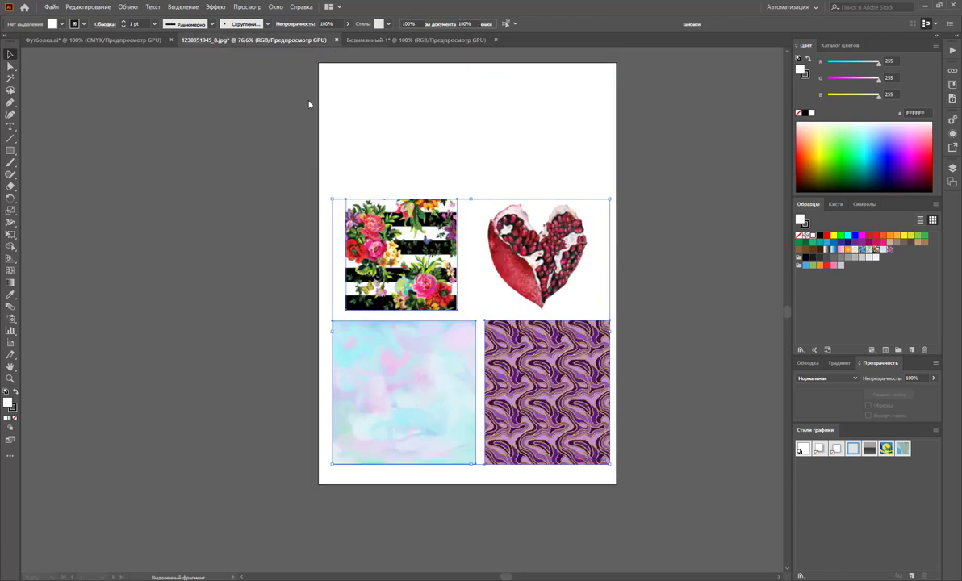
click(537, 257)
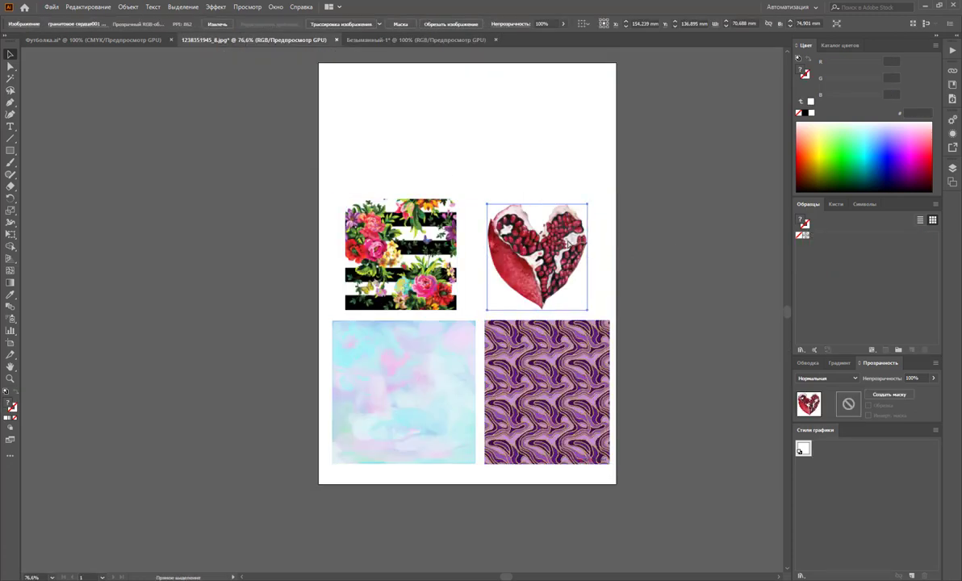
click(389, 39)
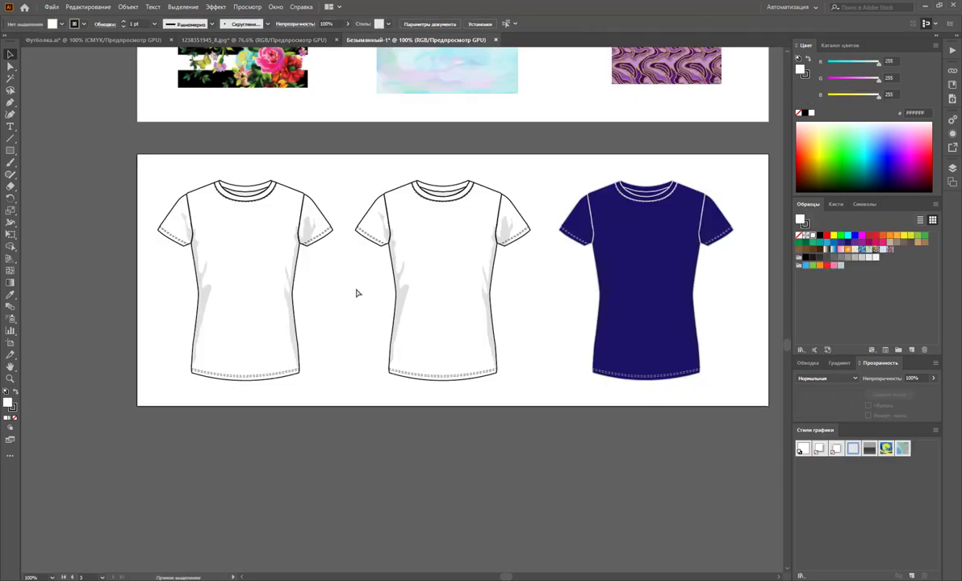
key(ctrl+v)
drag(389, 284, 340, 336)
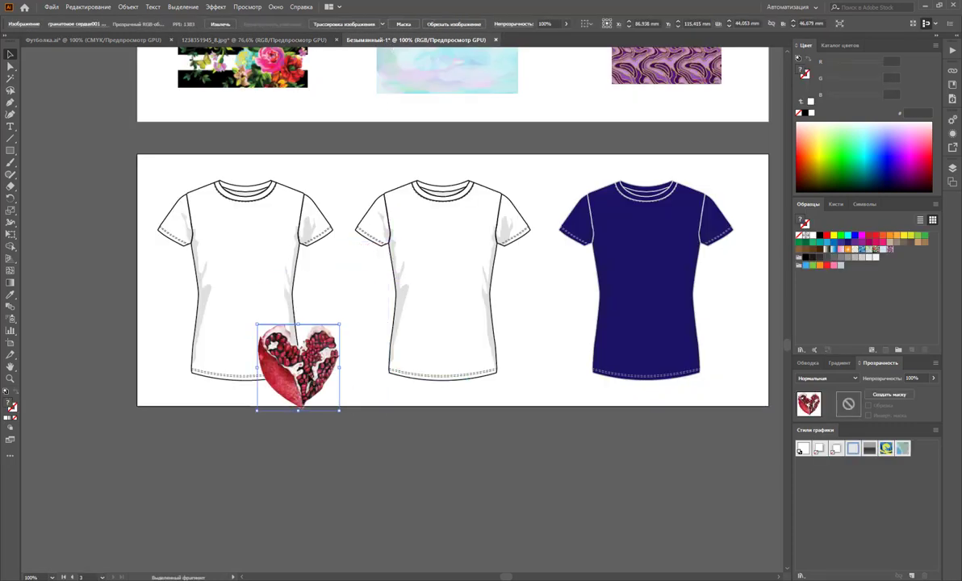
mouse_move(298, 345)
mouse_down()
mouse_move(256, 257)
mouse_move(264, 261)
mouse_up()
drag(286, 210, 279, 221)
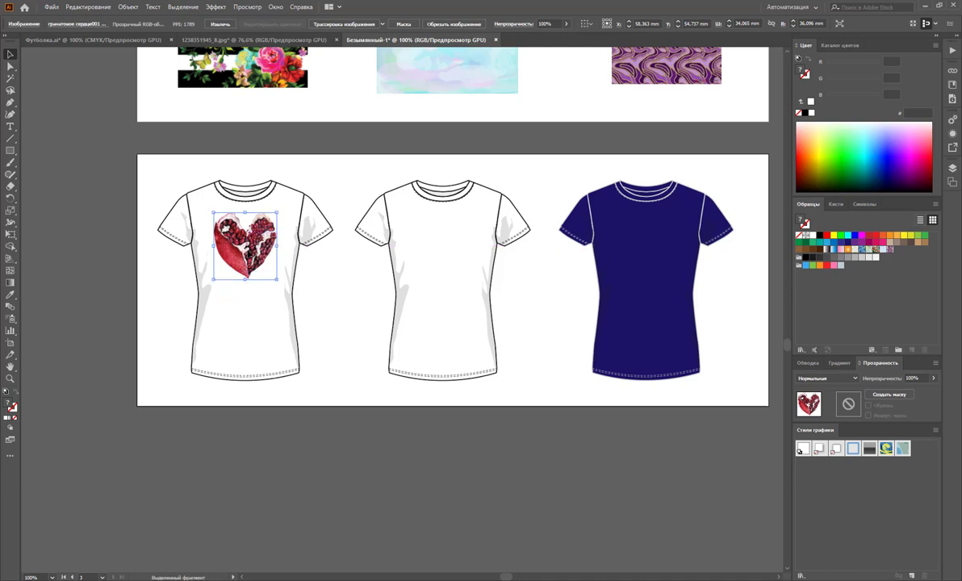
click(357, 321)
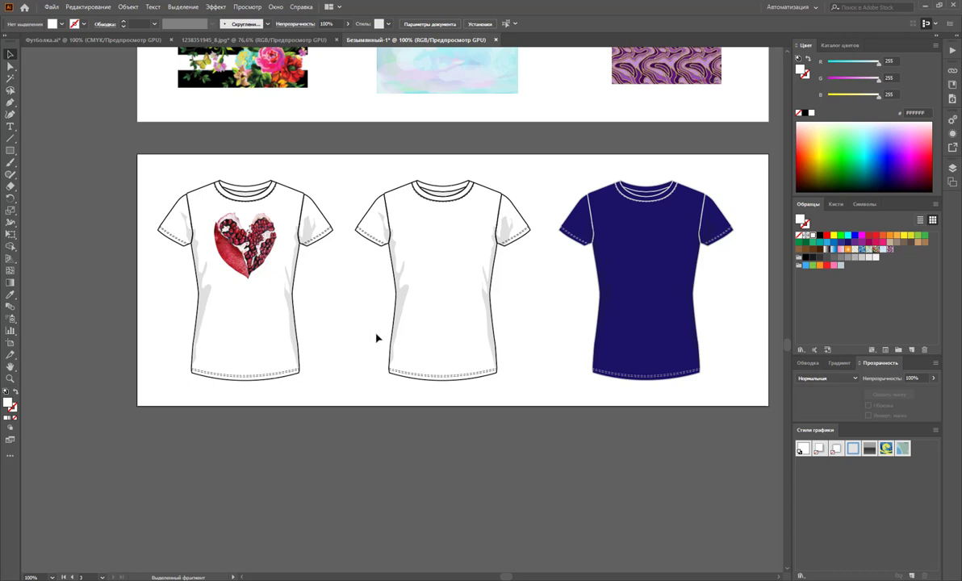
Copy the heart onto the middle shirt and shrink it to a small heart below the collar.
drag(242, 251, 450, 260)
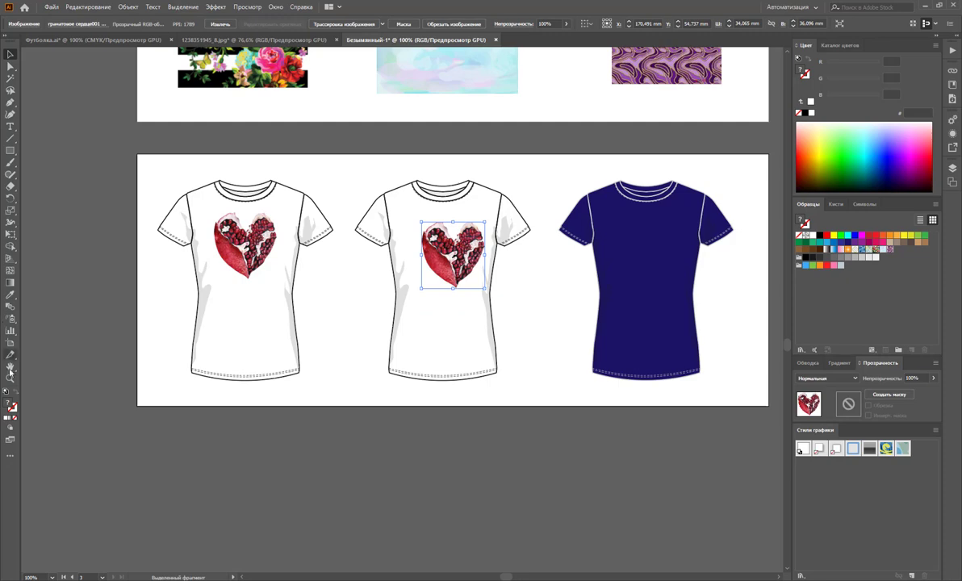
key(z)
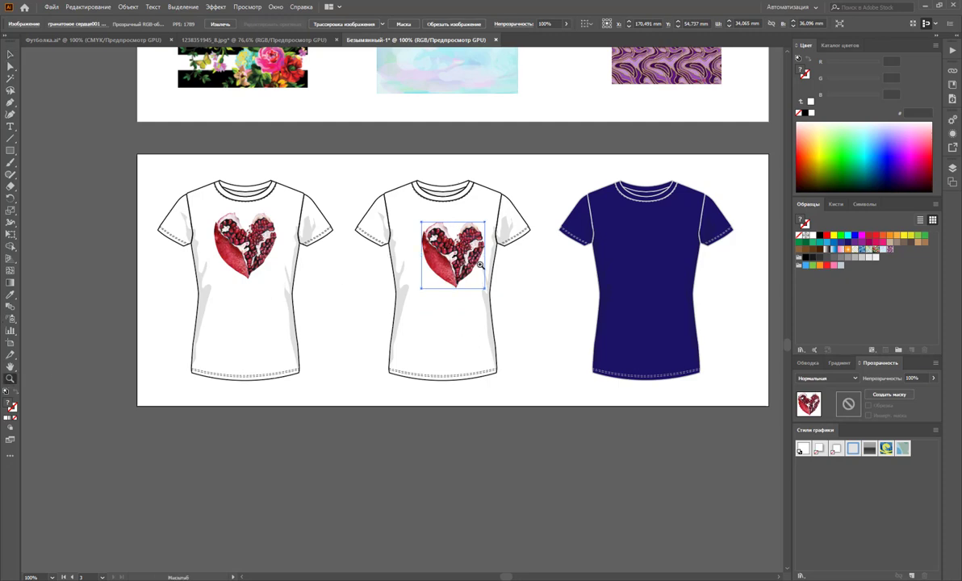
click(413, 238)
click(405, 257)
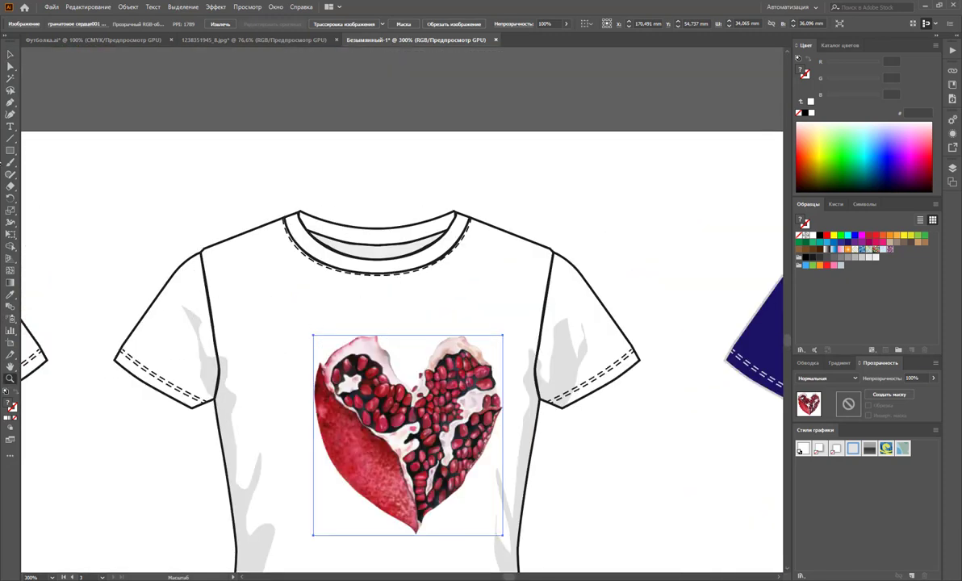
click(10, 54)
drag(403, 387, 373, 346)
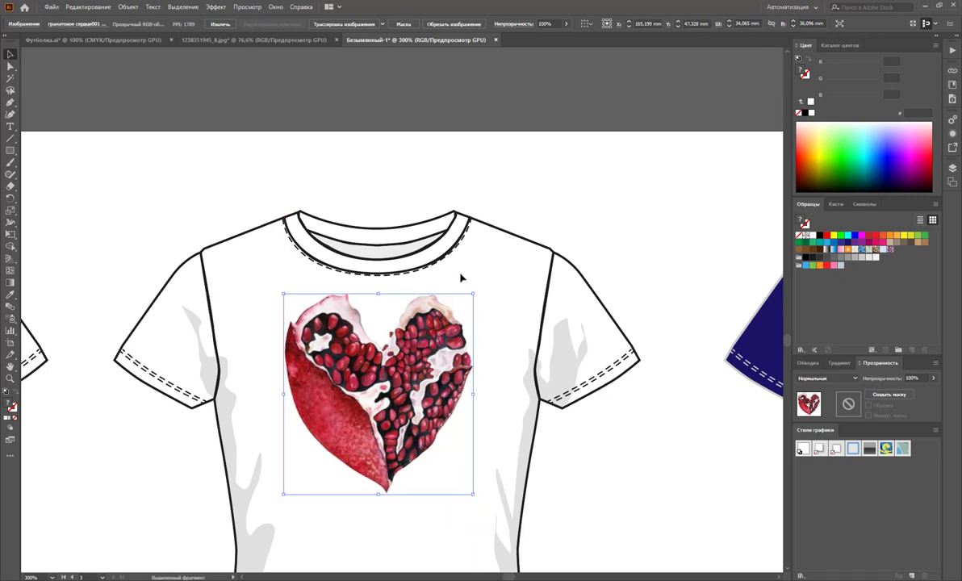
drag(473, 294, 406, 365)
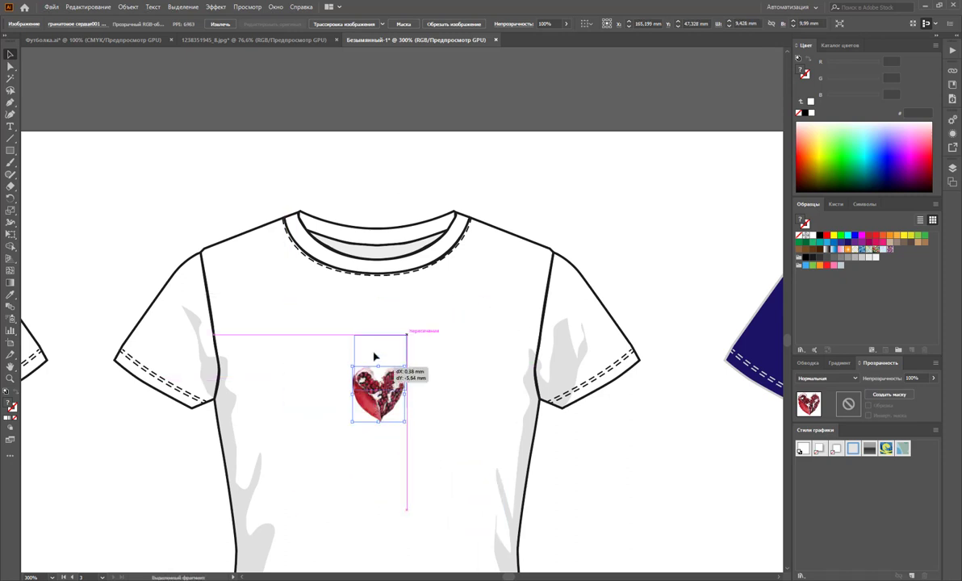
mouse_move(372, 401)
mouse_down()
mouse_move(375, 316)
mouse_move(491, 315)
mouse_up()
click(409, 337)
Add a tilted duplicate heart just right of the first along the neckline.
mouse_move(434, 300)
mouse_down()
mouse_move(442, 299)
mouse_move(443, 327)
mouse_up()
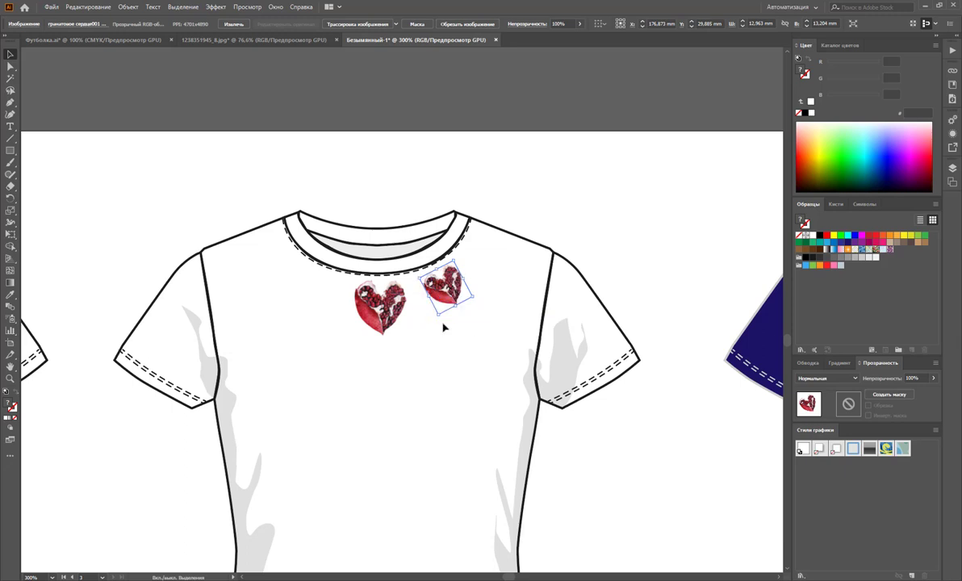
click(426, 317)
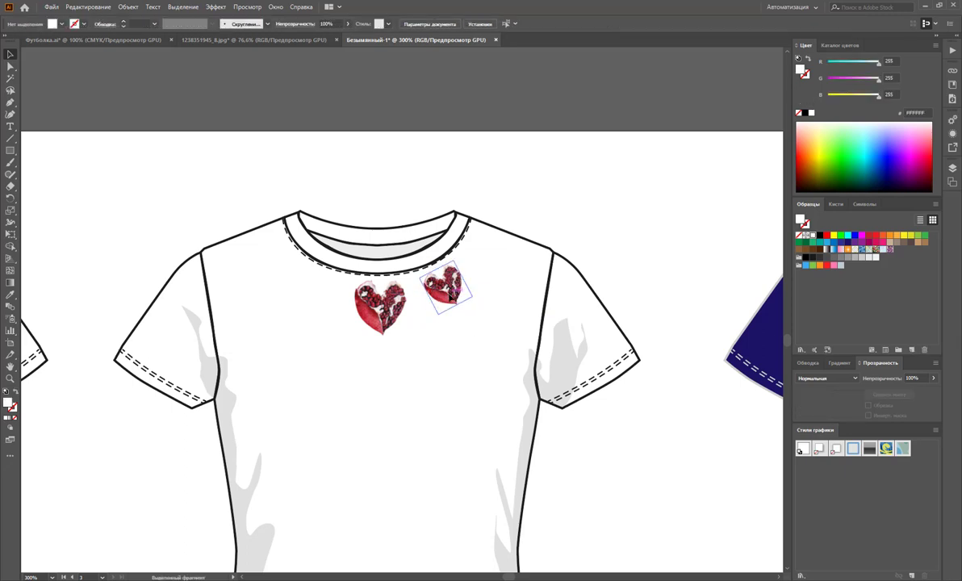
click(445, 308)
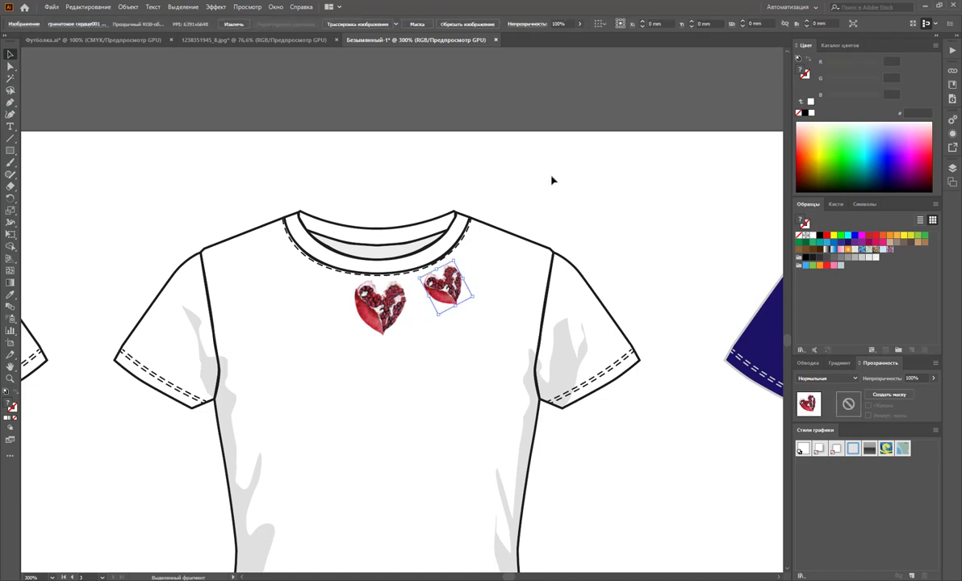
click(552, 179)
drag(454, 263, 443, 269)
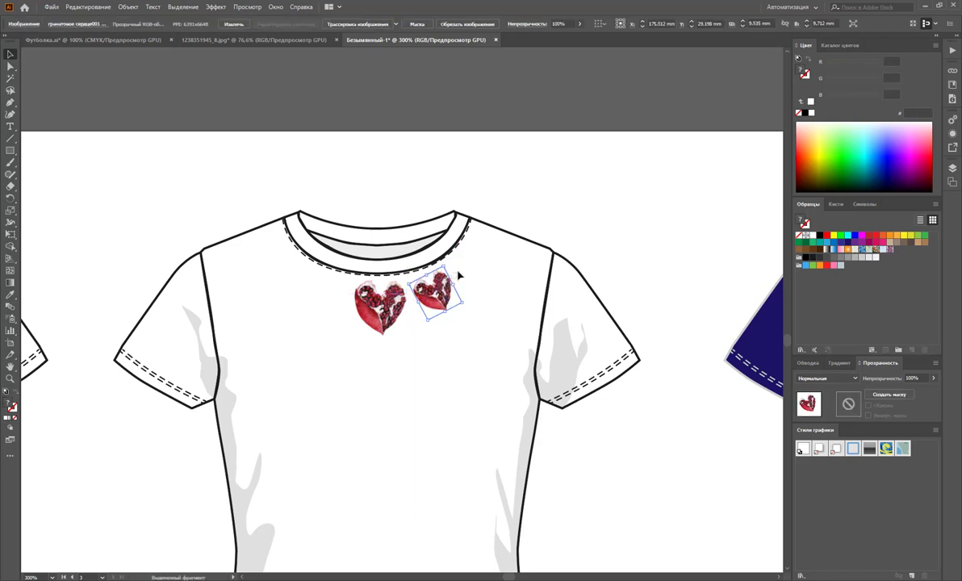
Mirror a copy of the heart to the left of the centre one, completing three neckline hearts.
click(10, 198)
click(379, 305)
drag(432, 292, 296, 271)
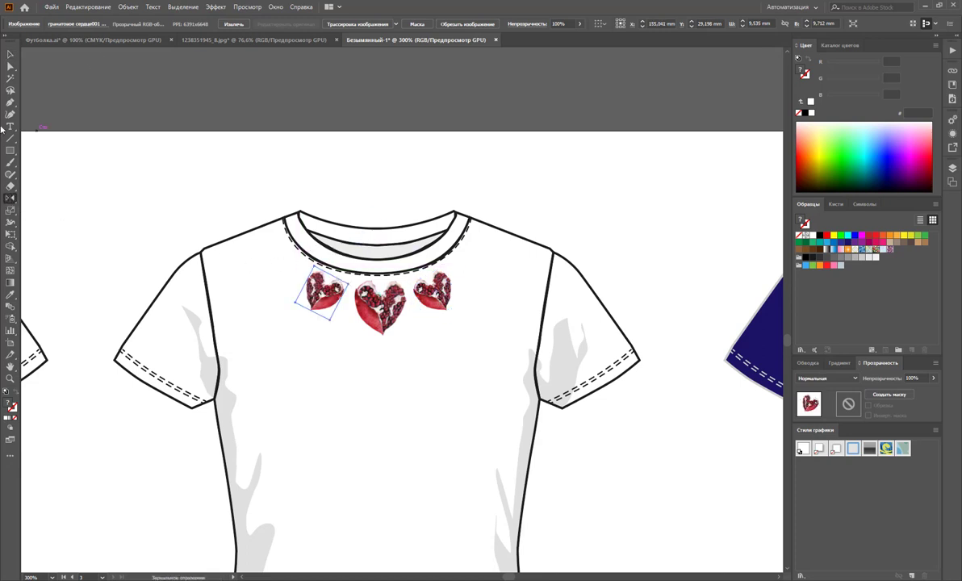
click(10, 54)
click(472, 294)
key(z)
alt+click(408, 406)
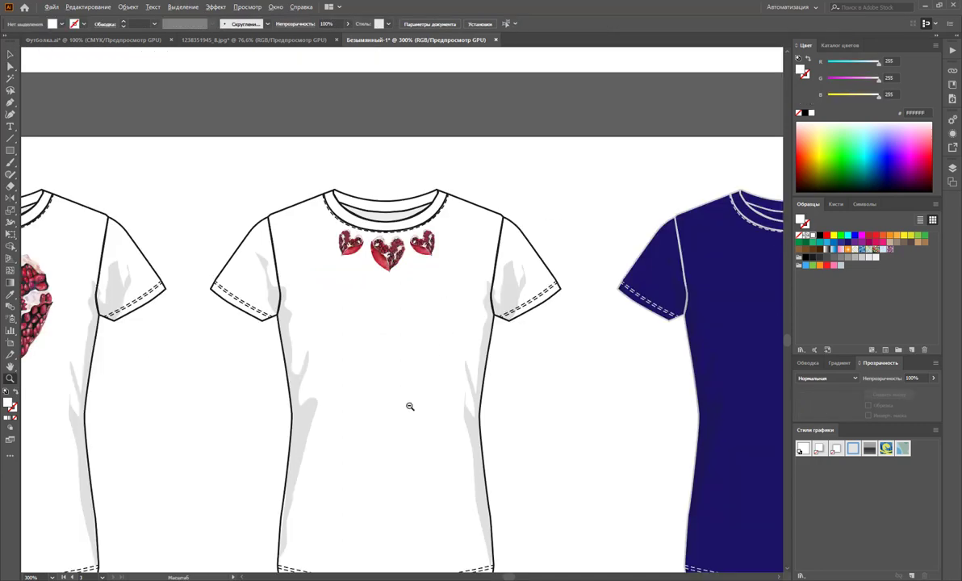
alt+click(379, 375)
alt+click(332, 303)
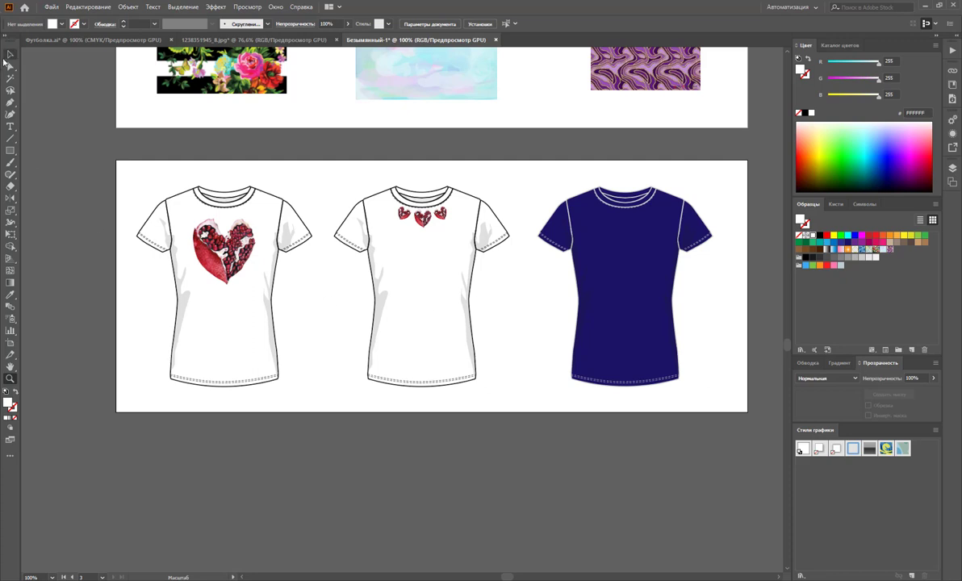
Alt-drag a copy of the left shirt's large heart onto the navy shirt's chest.
click(6, 54)
click(194, 254)
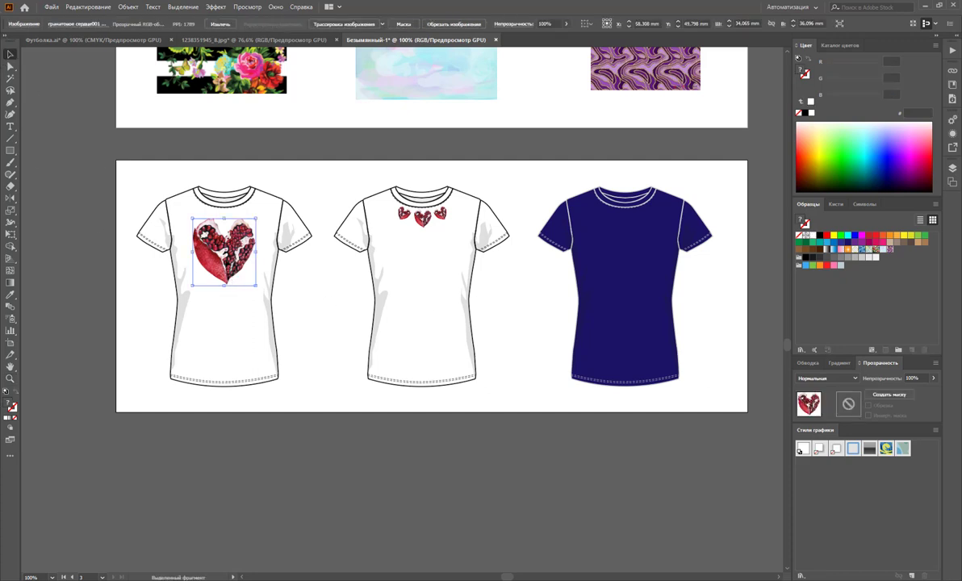
drag(218, 258, 641, 296)
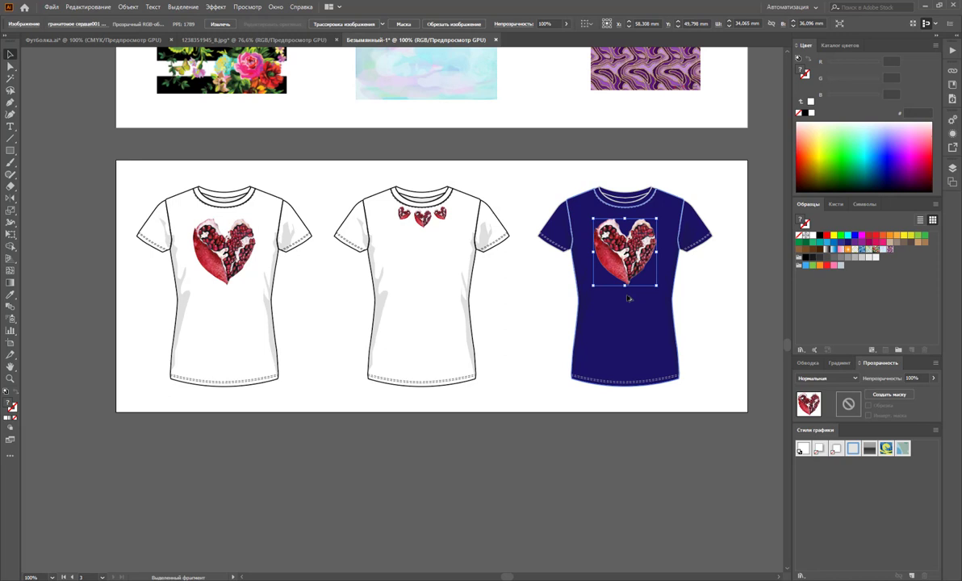
click(725, 320)
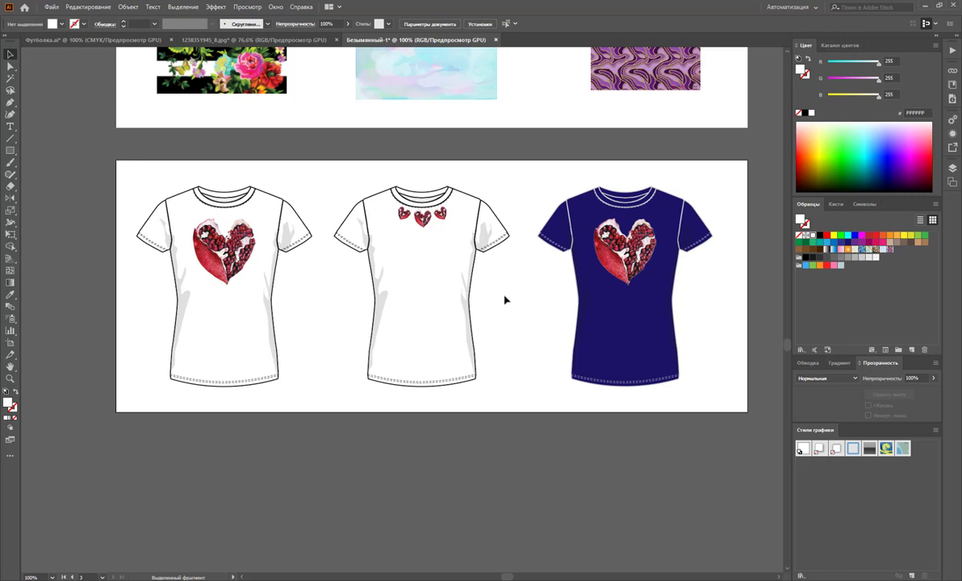
scroll(503, 290, down, 2)
scroll(501, 277, down, 2)
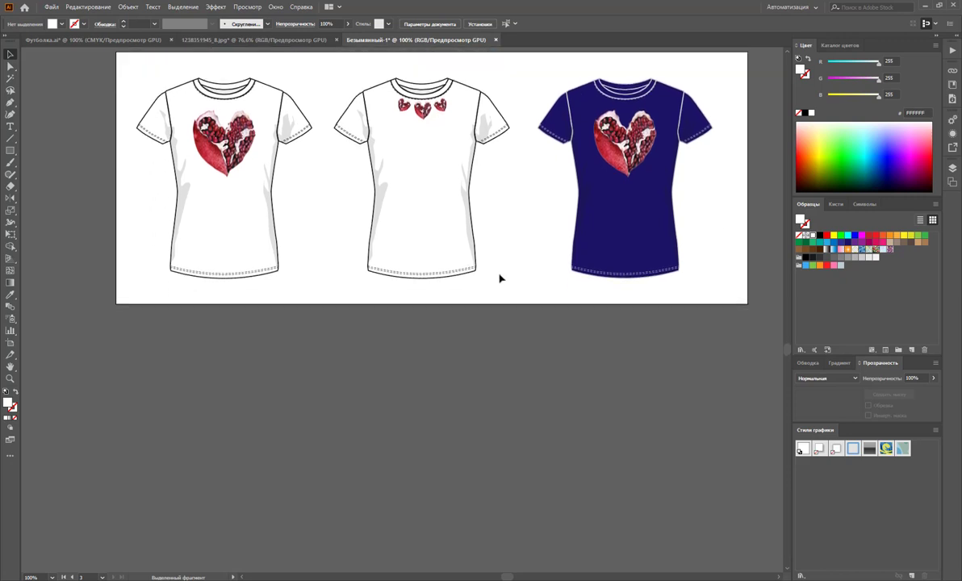
Duplicate the shirt artboard below the original and delete its second and third shirts.
click(10, 343)
mouse_move(344, 77)
mouse_down()
mouse_move(326, 291)
mouse_move(341, 353)
mouse_up()
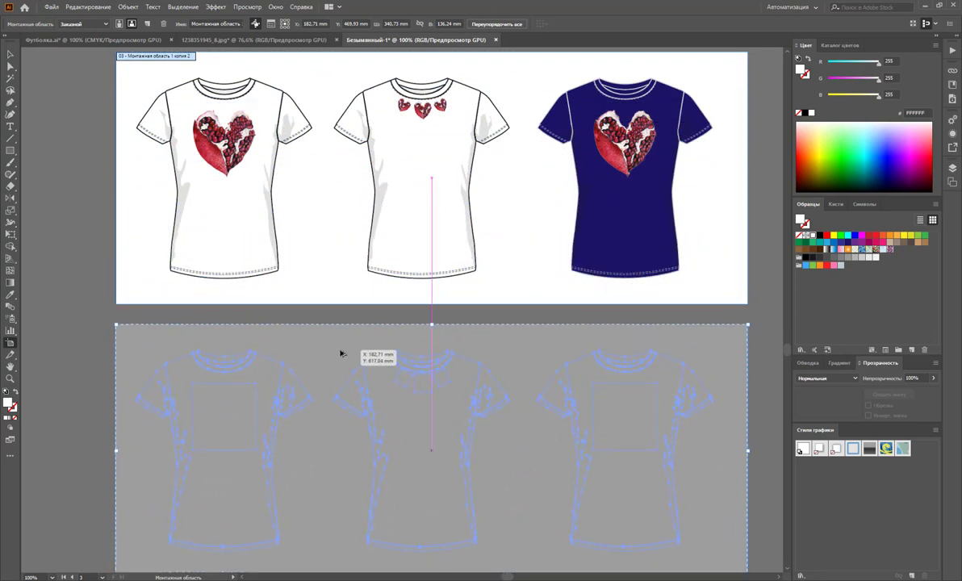
scroll(339, 347, down, 2)
key(v)
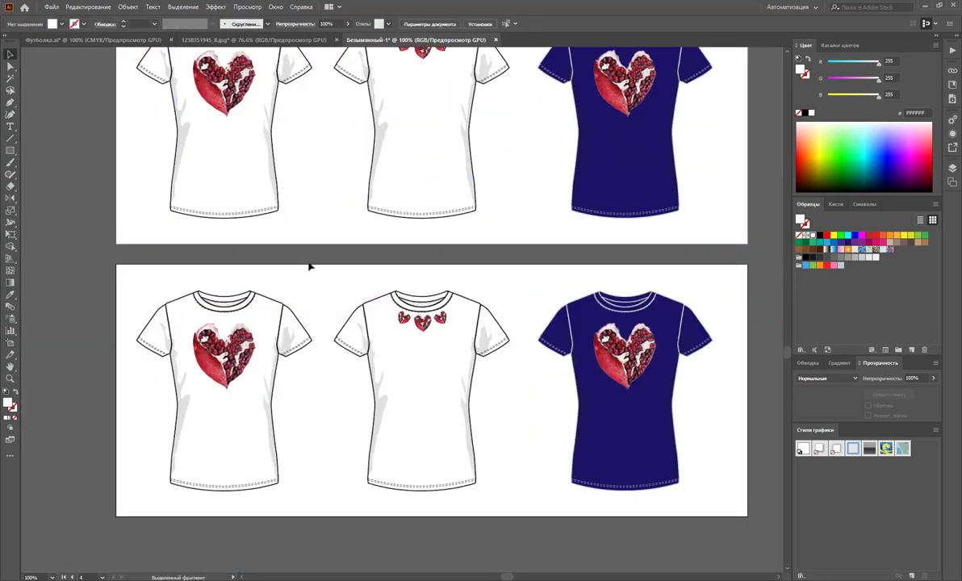
drag(316, 275, 714, 508)
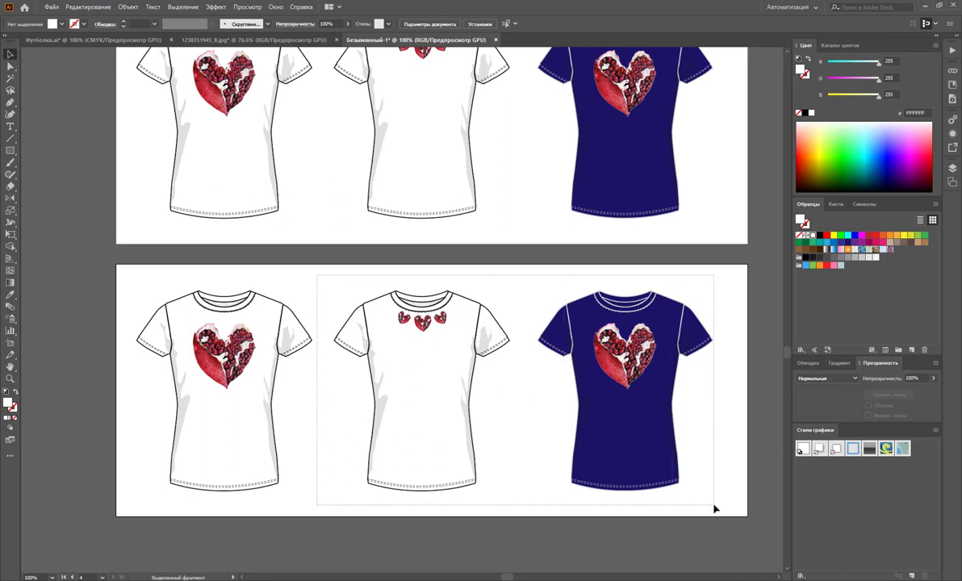
key(Delete)
Copy the first shirt twice to the right and remove the hearts from both copies.
drag(337, 284, 149, 501)
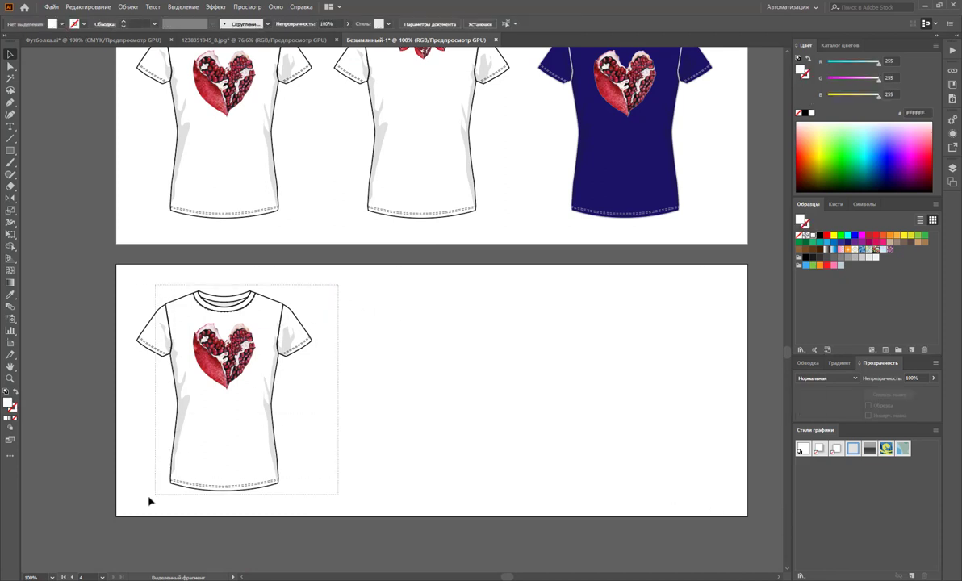
drag(215, 352, 421, 353)
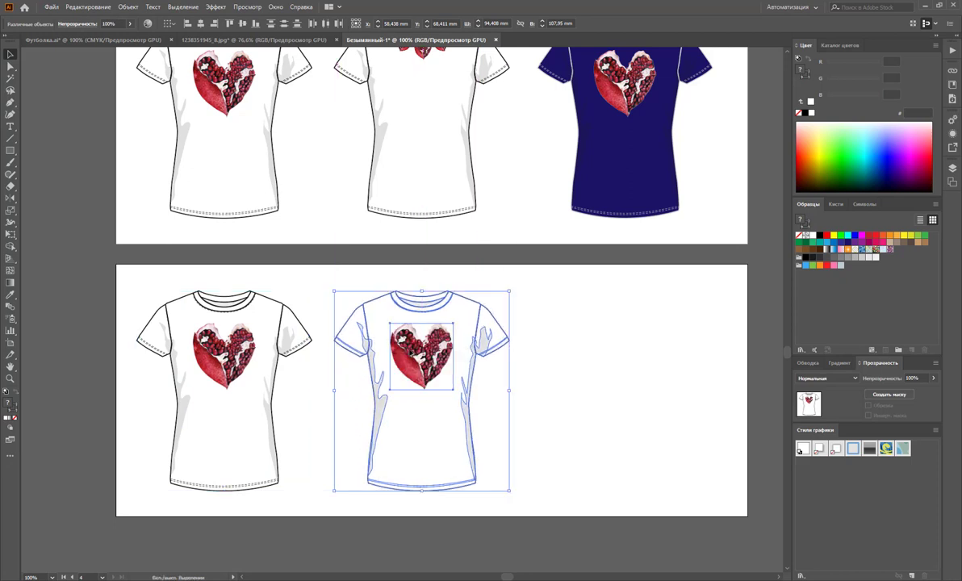
key(a)
key(ctrl+d)
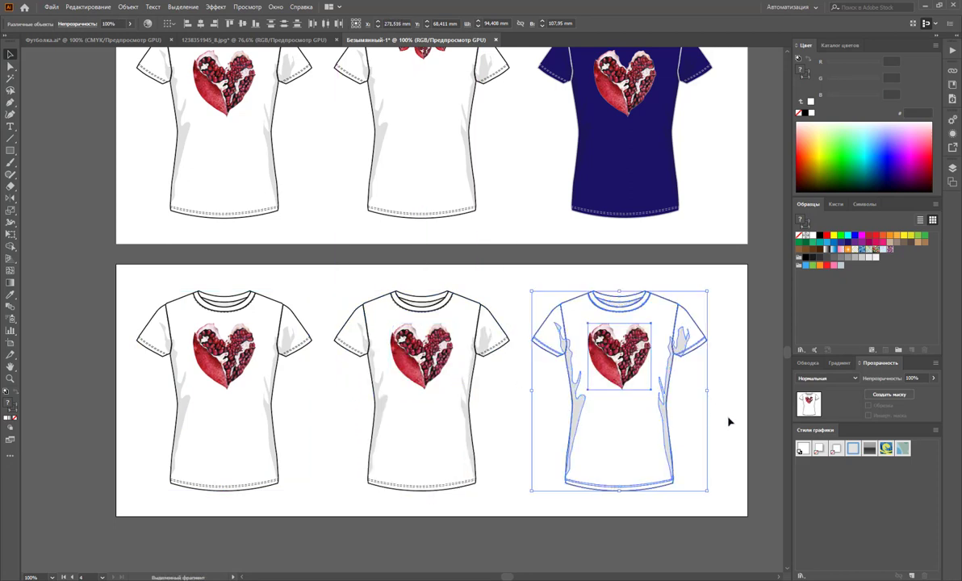
click(637, 365)
key(Delete)
click(417, 332)
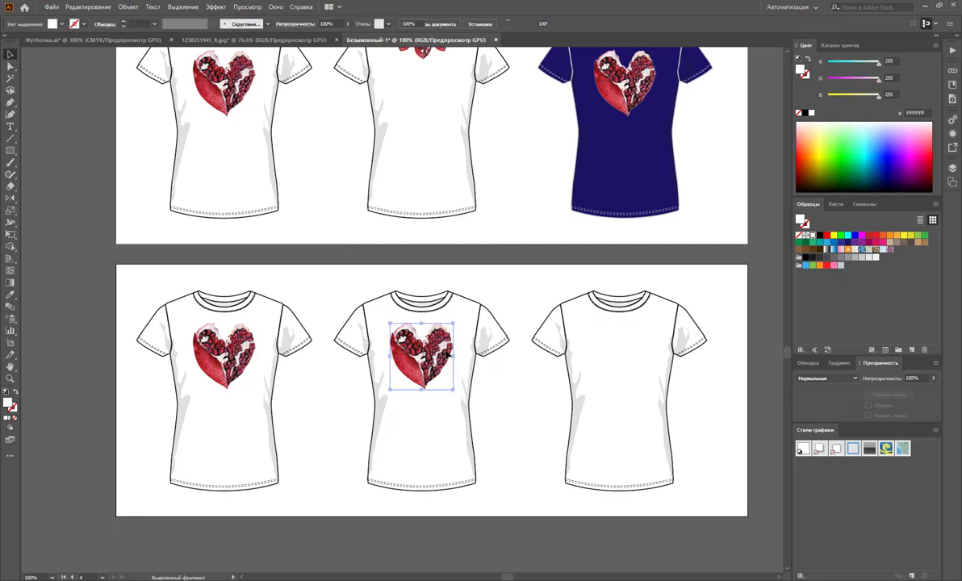
key(Delete)
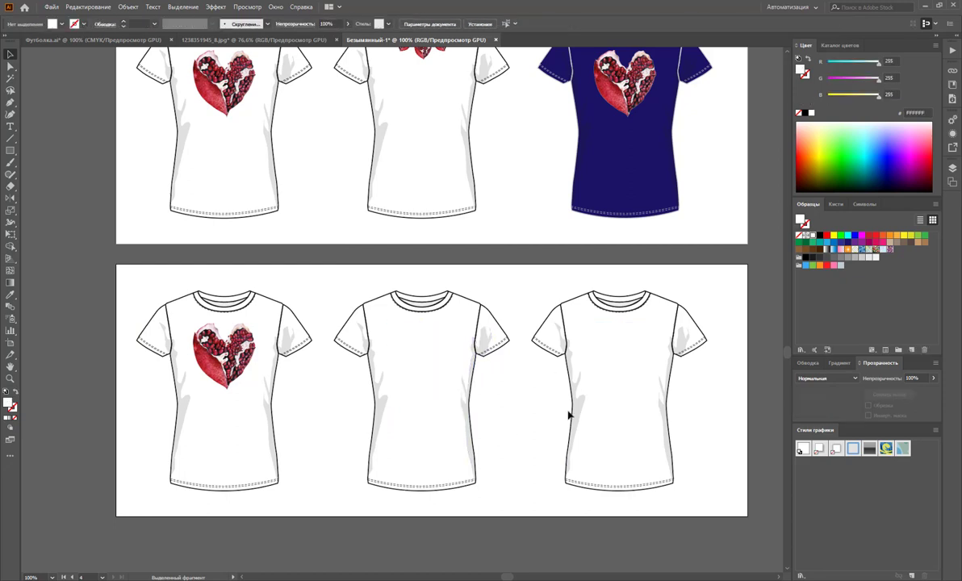
scroll(387, 324, up, 3)
scroll(387, 323, up, 1)
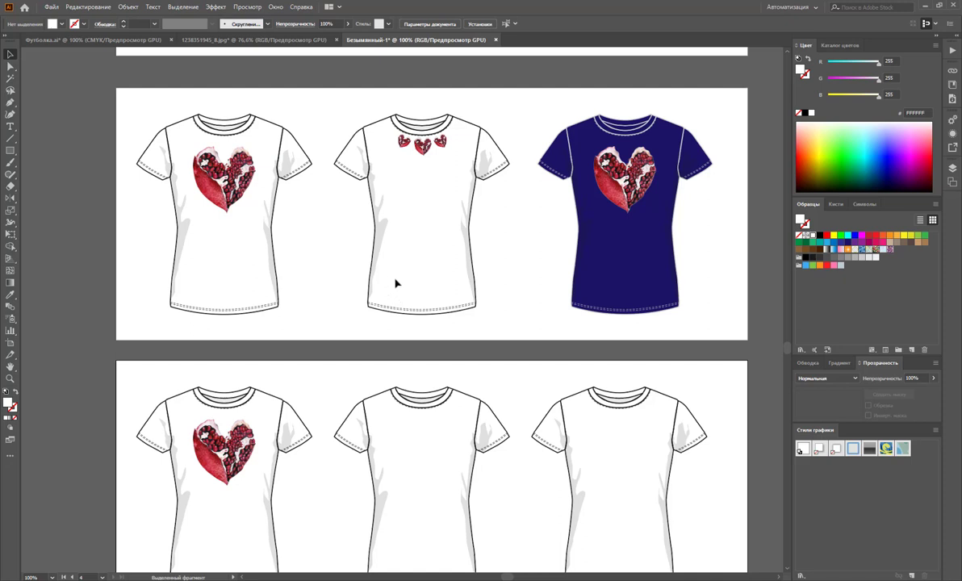
Drag the pomegranate heart off the first shirt onto the pasteboard left of the lower artboard.
scroll(395, 283, down, 1)
scroll(395, 279, down, 1)
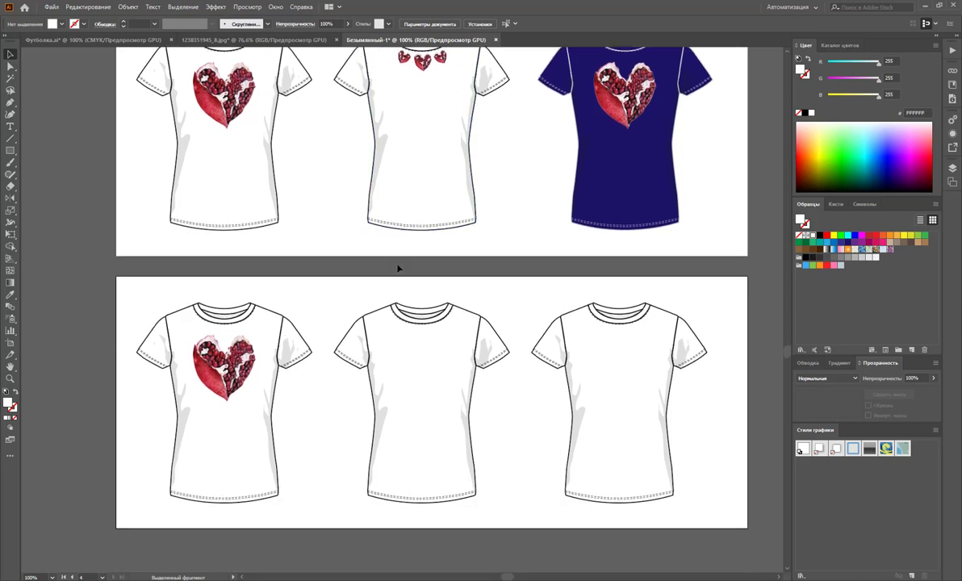
drag(507, 578, 500, 578)
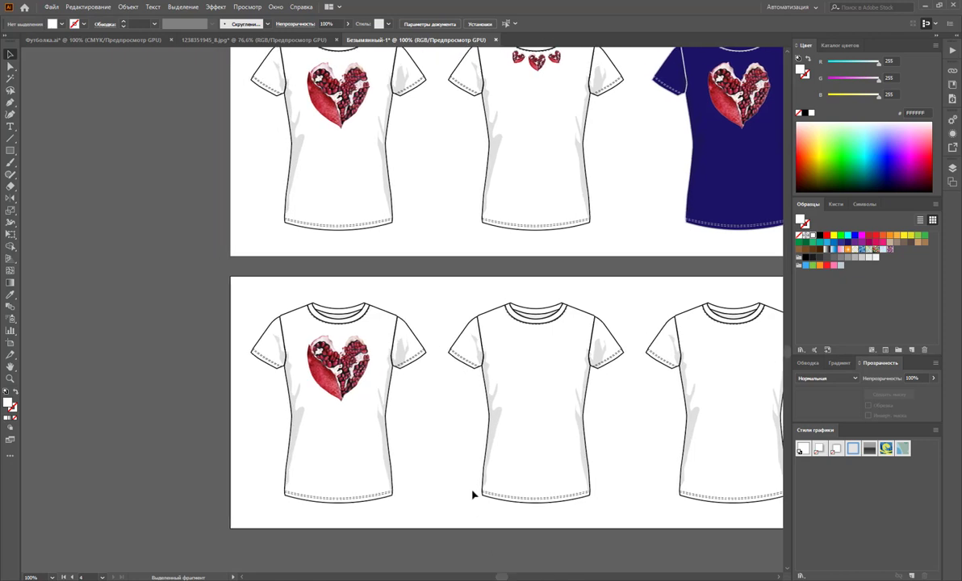
scroll(430, 368, down, 1)
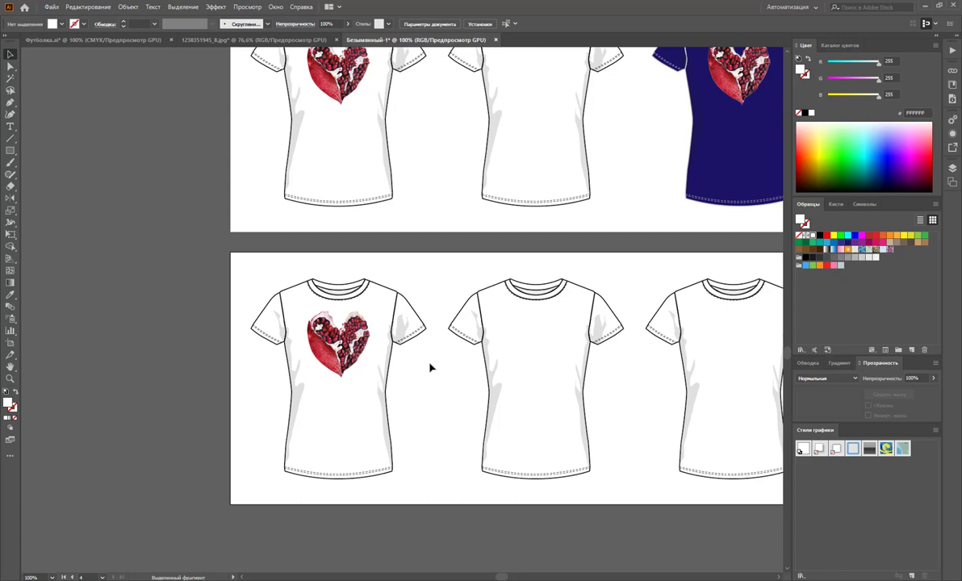
drag(316, 356, 129, 363)
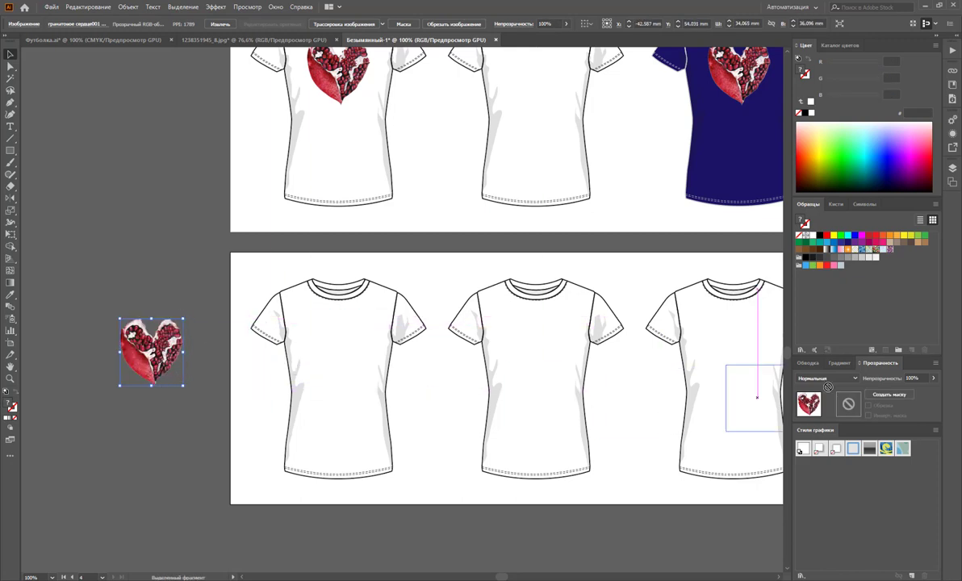
scroll(466, 259, down, 1)
scroll(467, 259, down, 3)
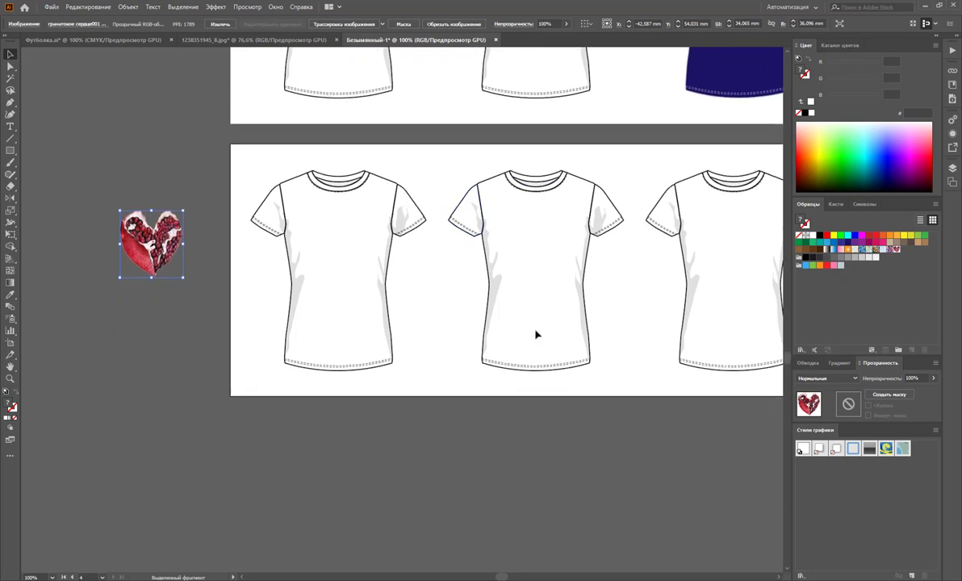
click(781, 576)
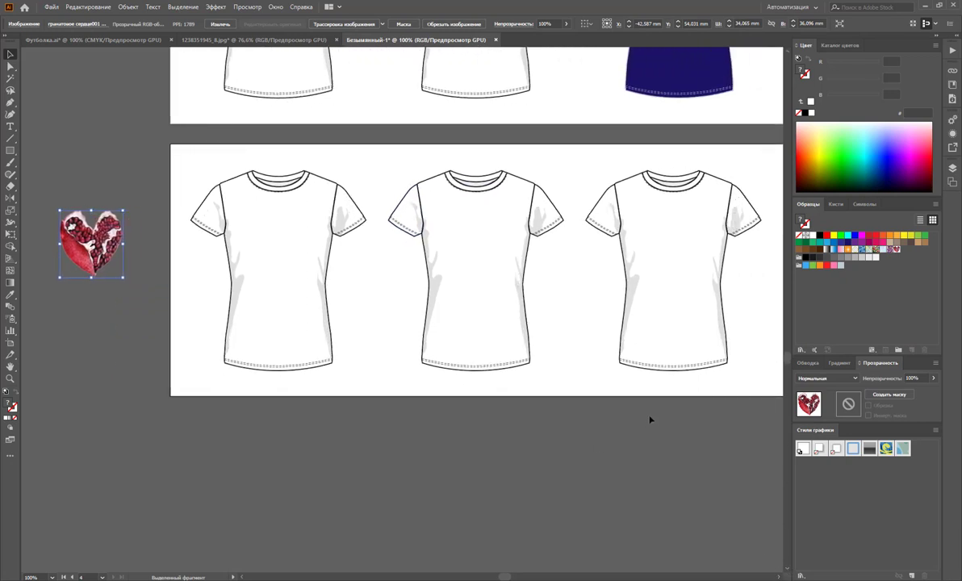
scroll(401, 259, down, 3)
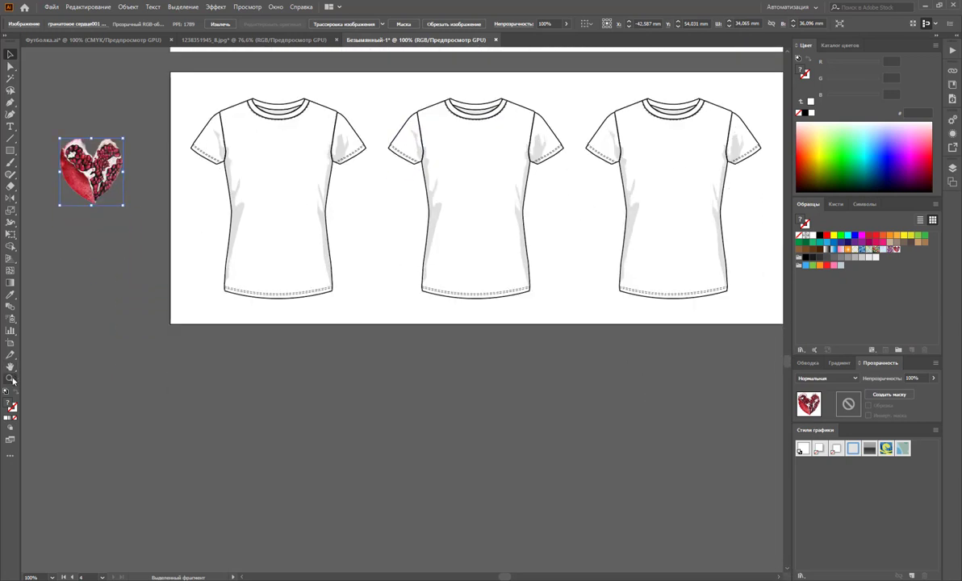
click(10, 343)
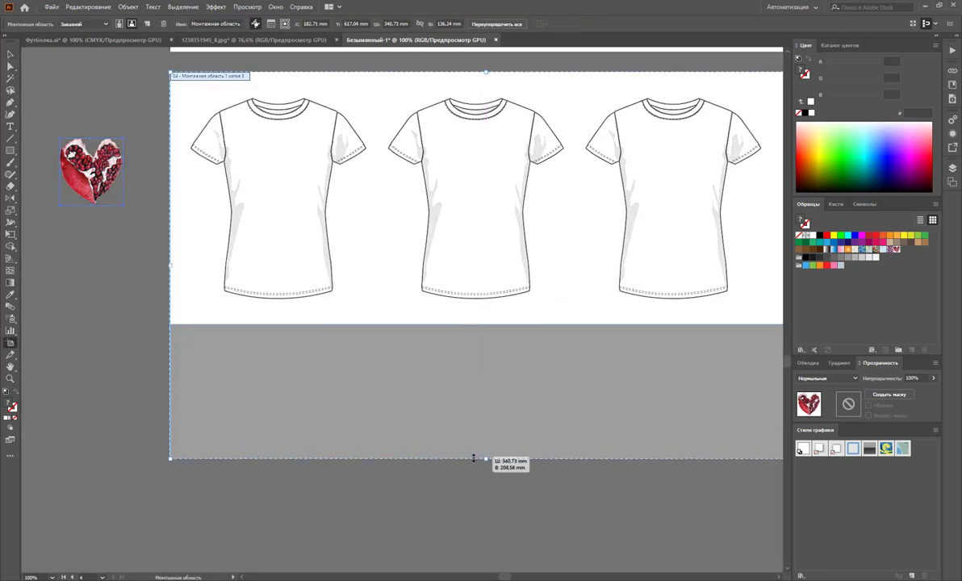
Make the lower artboard taller and draw a square below the first shirt.
drag(486, 323, 485, 459)
click(11, 150)
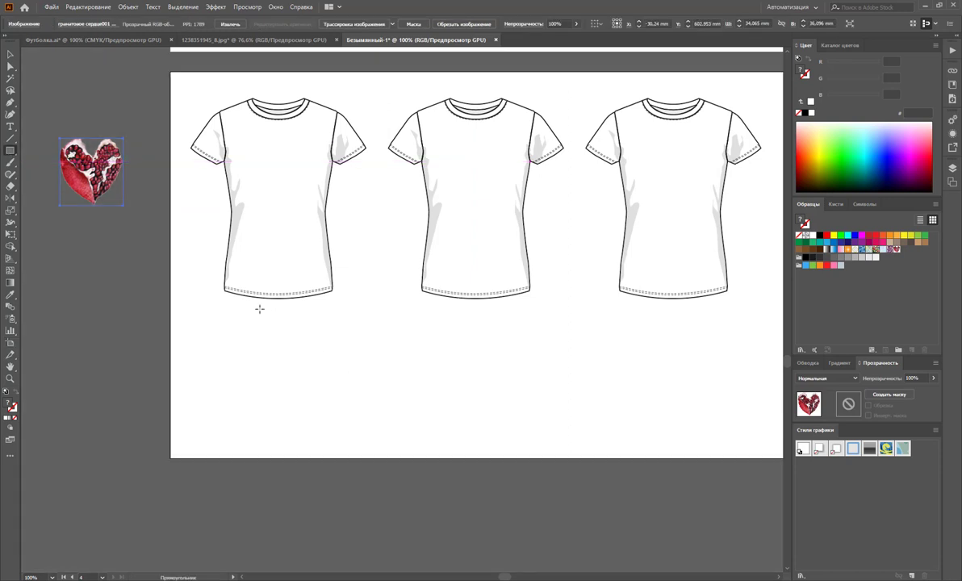
drag(213, 333, 337, 443)
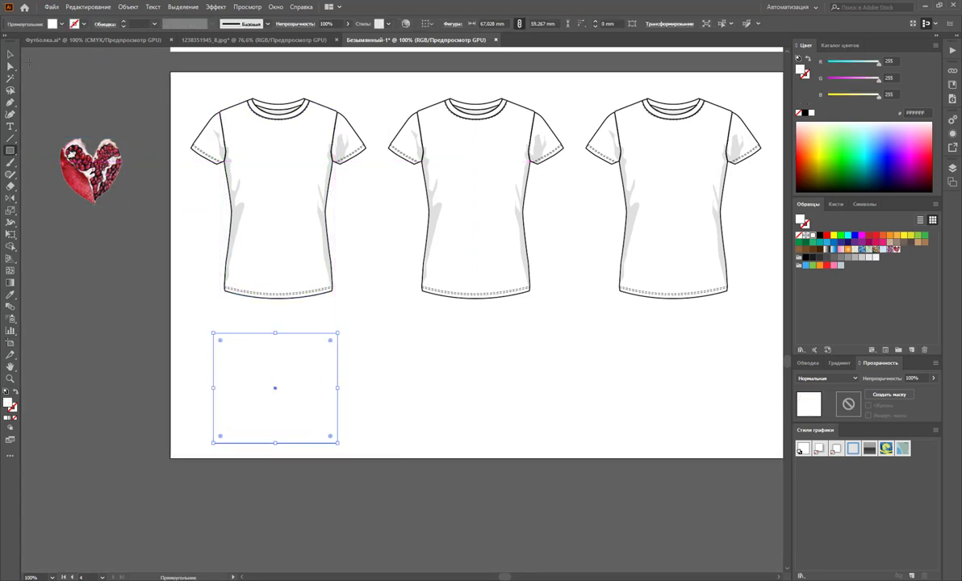
click(10, 54)
Shrink the heart into a new pattern swatch and fill the square with it.
click(149, 132)
click(119, 142)
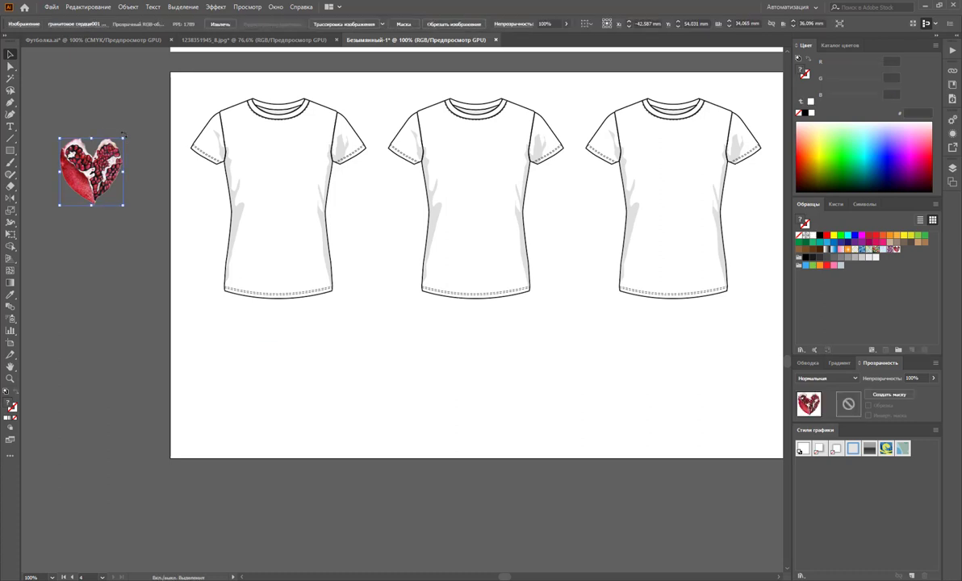
mouse_move(124, 137)
mouse_down()
mouse_move(107, 155)
mouse_move(911, 305)
mouse_up()
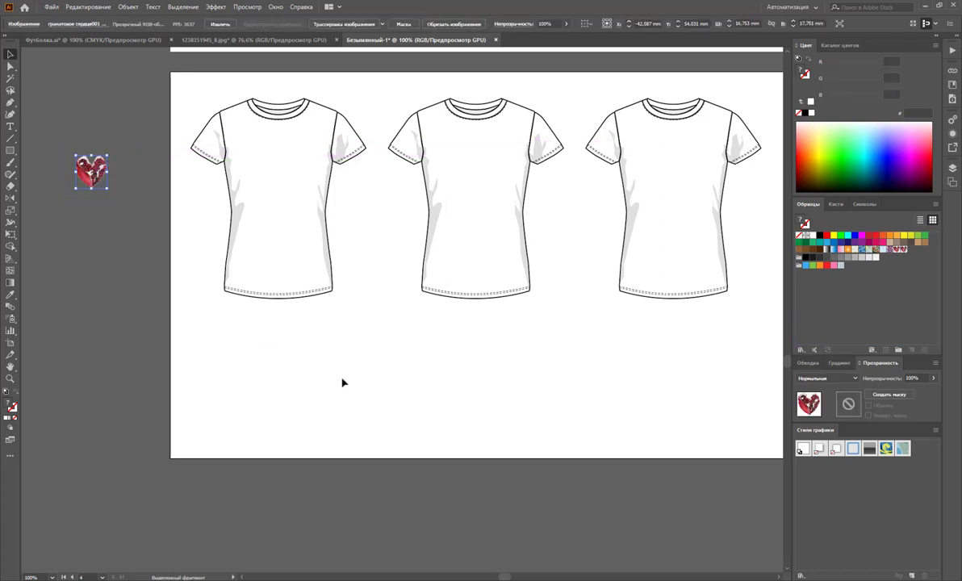
click(315, 418)
click(902, 250)
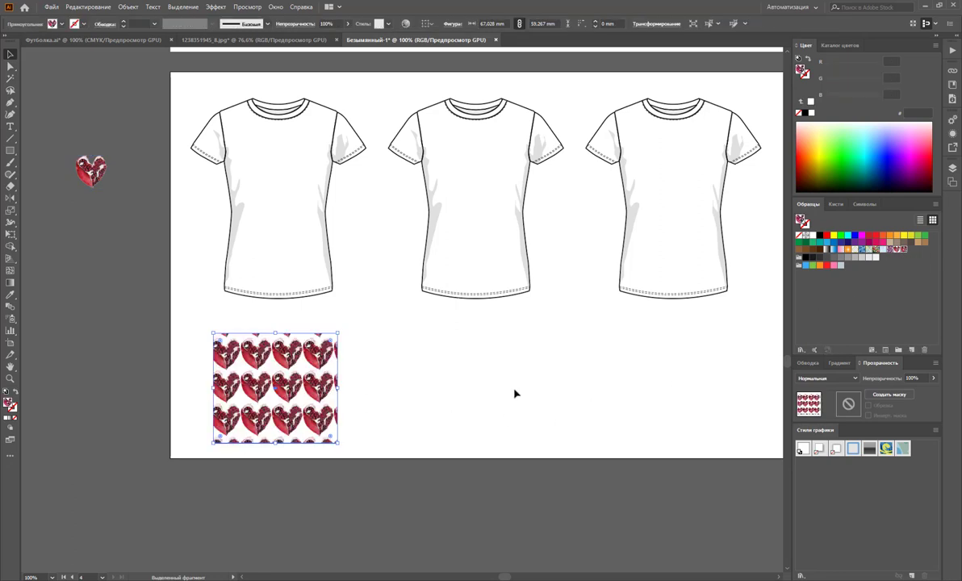
click(493, 380)
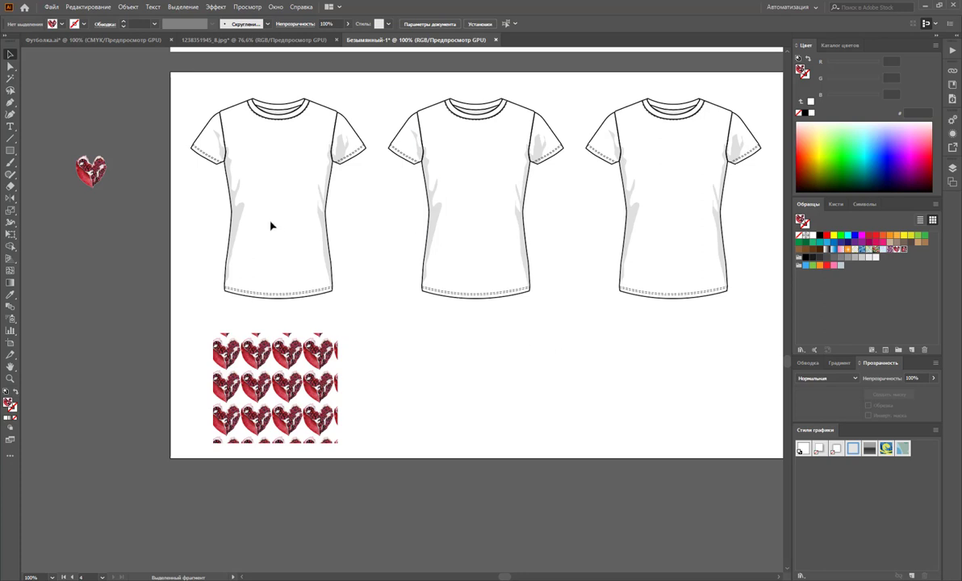
Fill the first T-shirt's body and sleeves with the heart pattern, then copy the sample square rightward.
scroll(270, 223, up, 1)
click(357, 139)
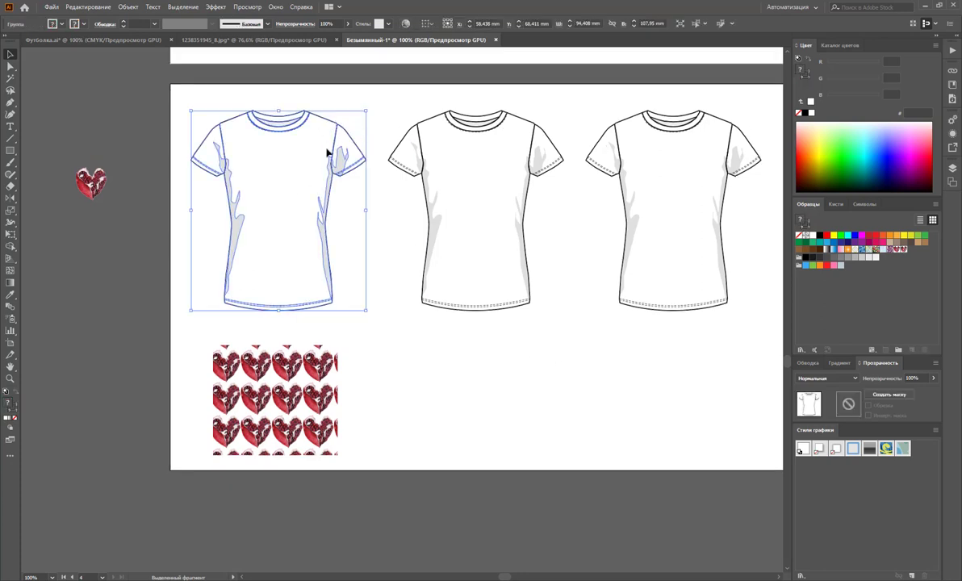
double_click(329, 139)
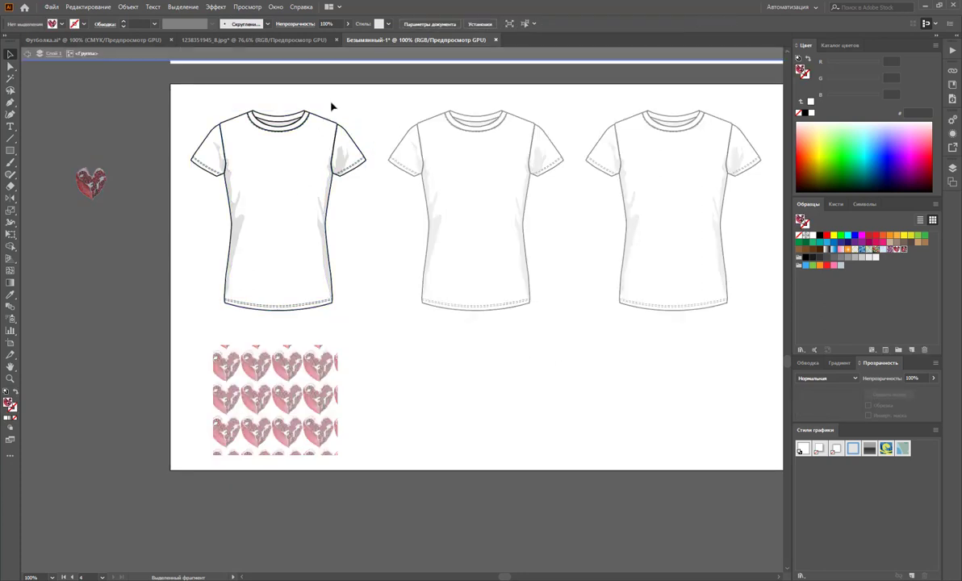
click(319, 133)
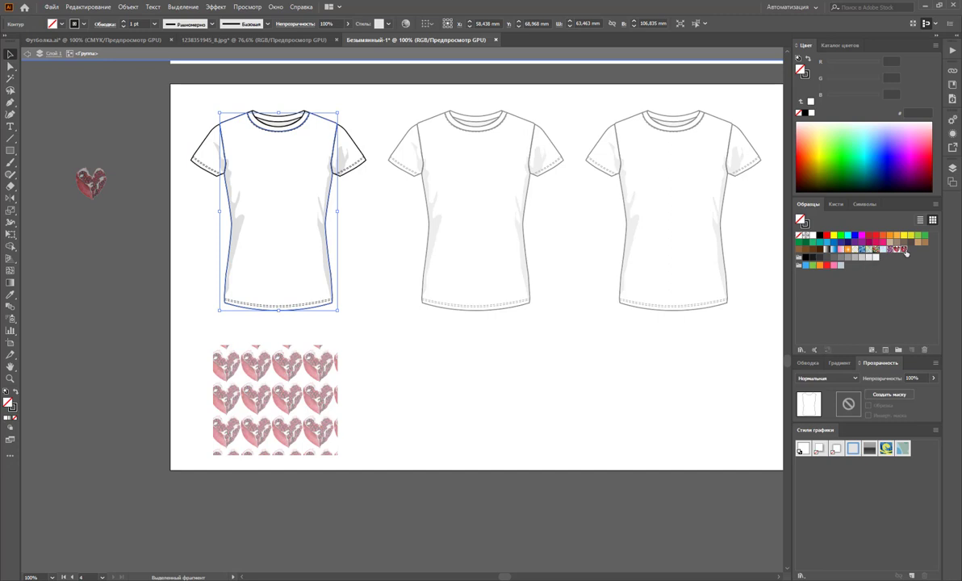
click(902, 248)
click(343, 146)
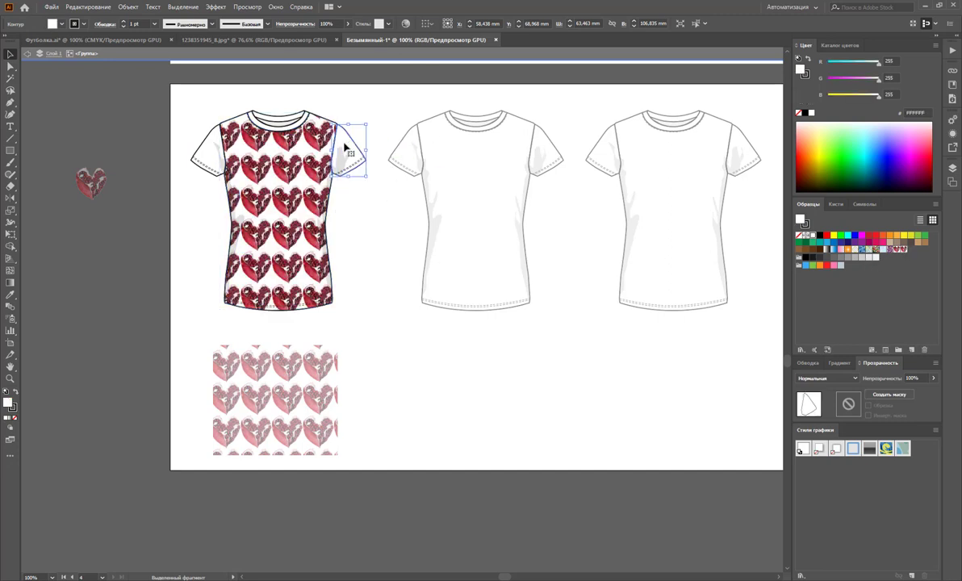
shift+click(198, 157)
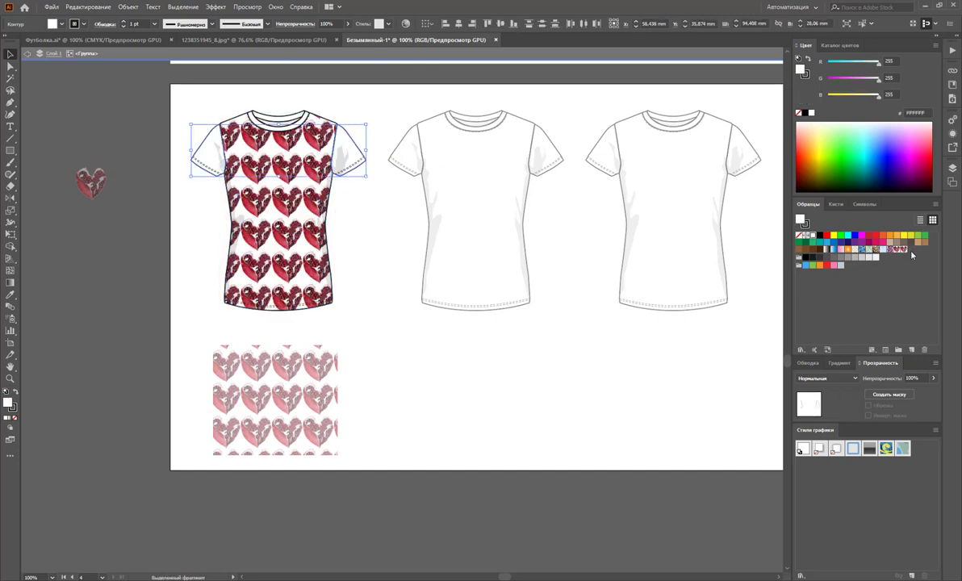
click(902, 250)
click(503, 386)
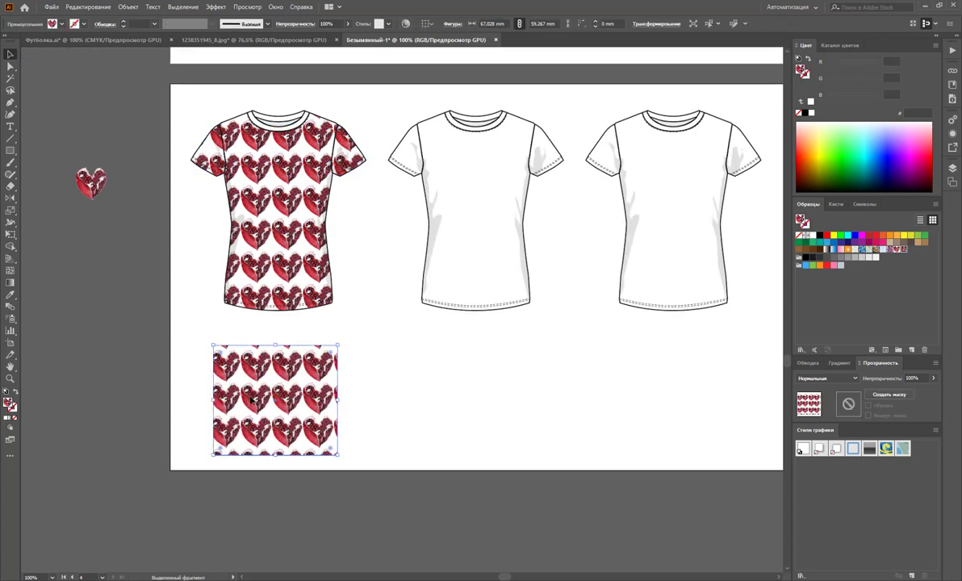
drag(252, 414, 446, 412)
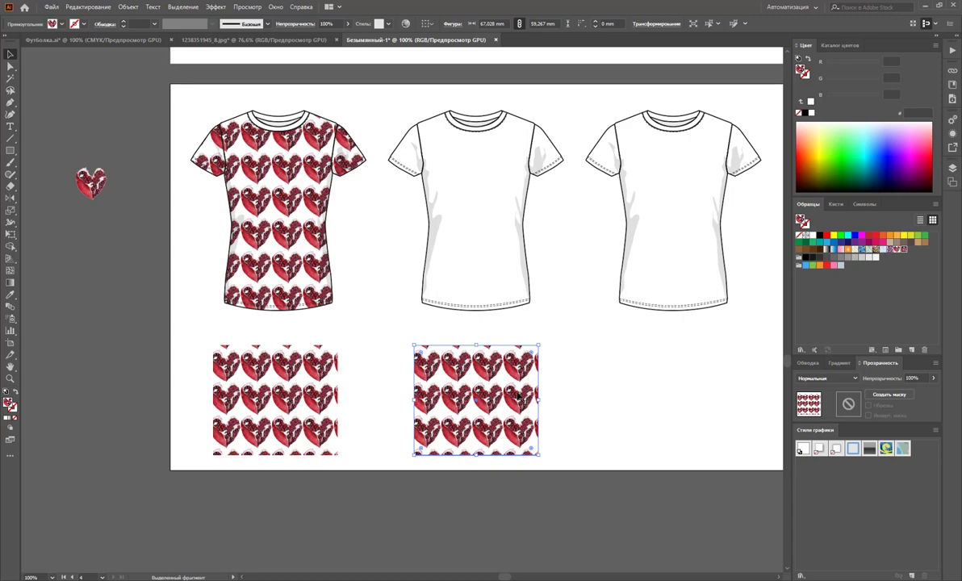
Edit the heart pattern to Hex by Column tiles, widening the tile to about 21 mm.
double_click(520, 397)
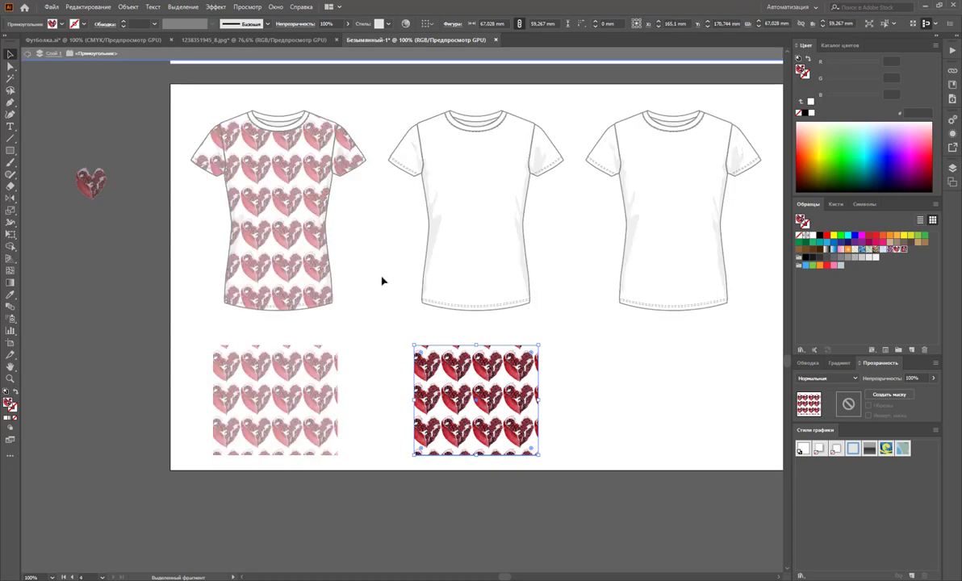
double_click(558, 415)
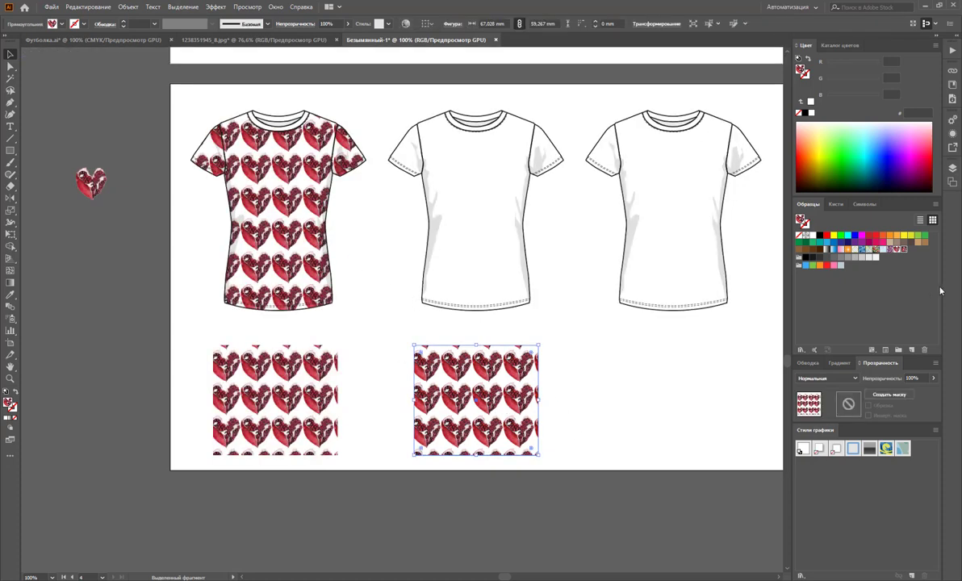
double_click(903, 250)
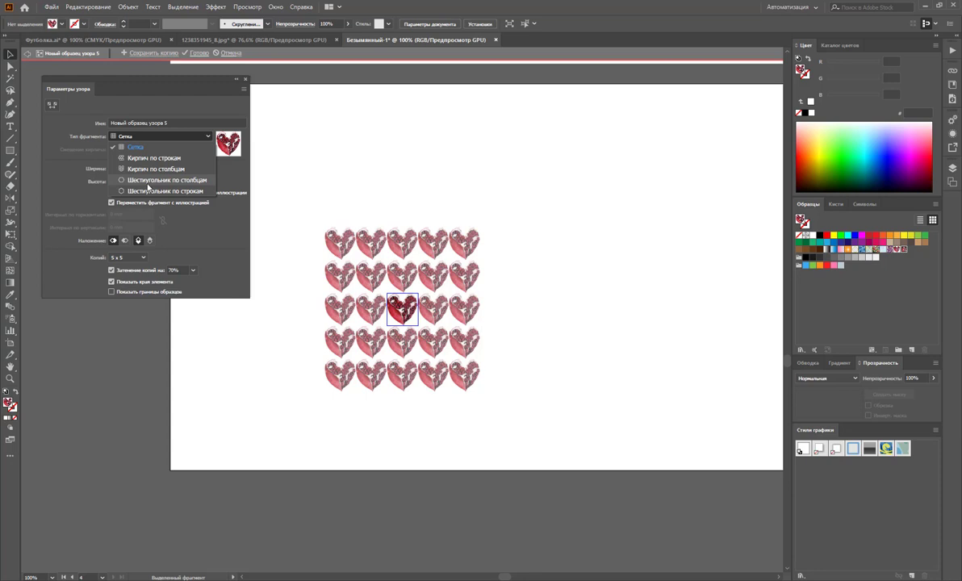
click(148, 184)
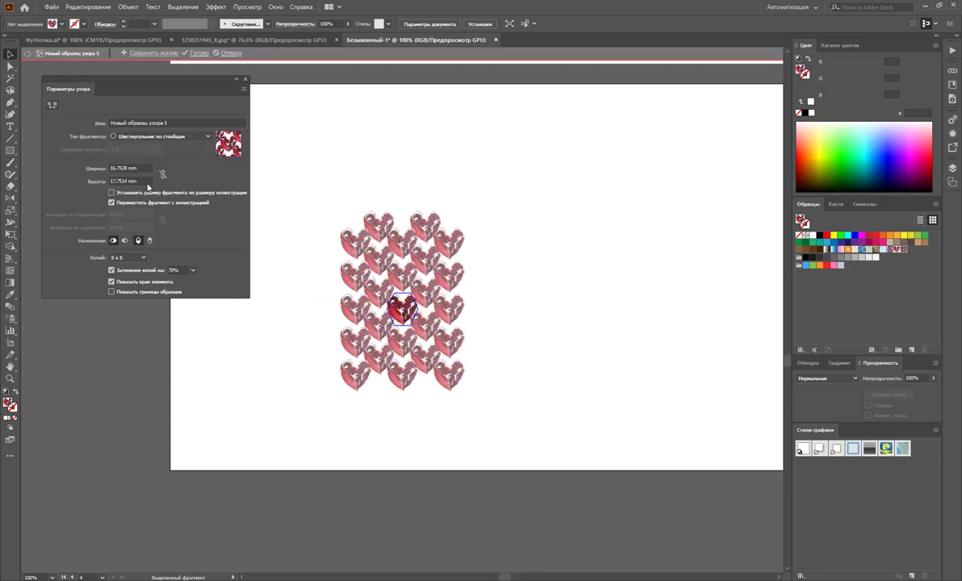
click(52, 104)
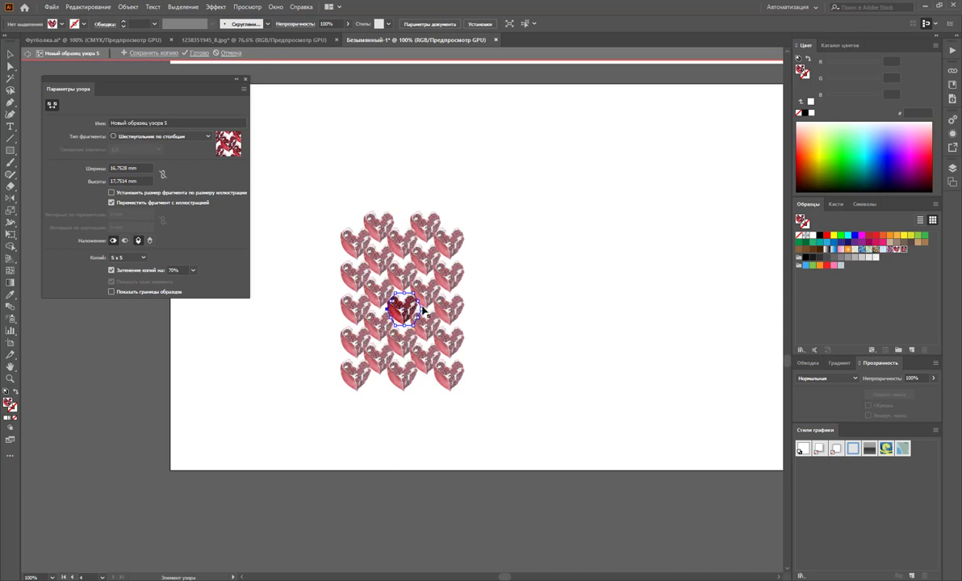
drag(417, 310, 424, 310)
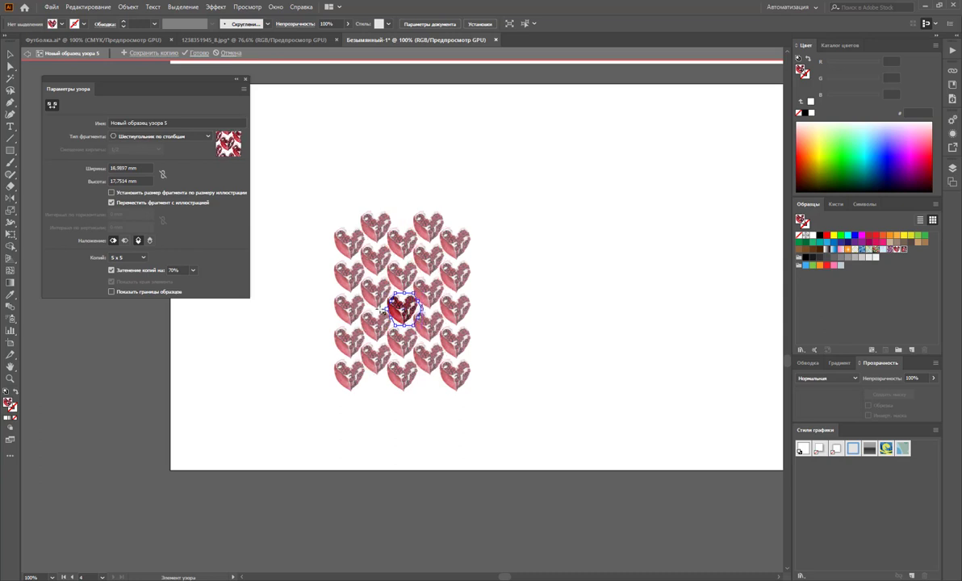
drag(385, 312, 383, 312)
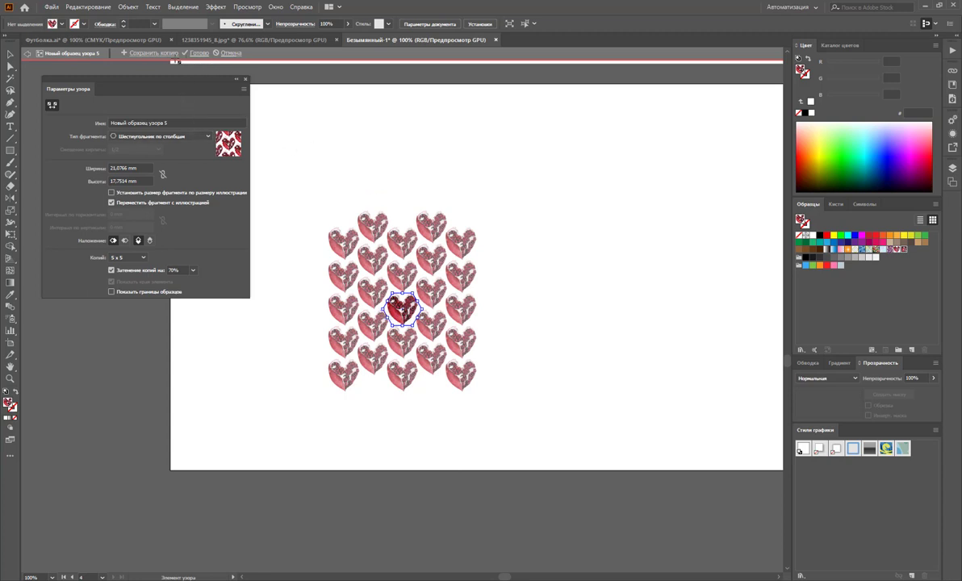
Save the edited pattern as a copy named 'Новый узор' and exit pattern editing.
click(149, 53)
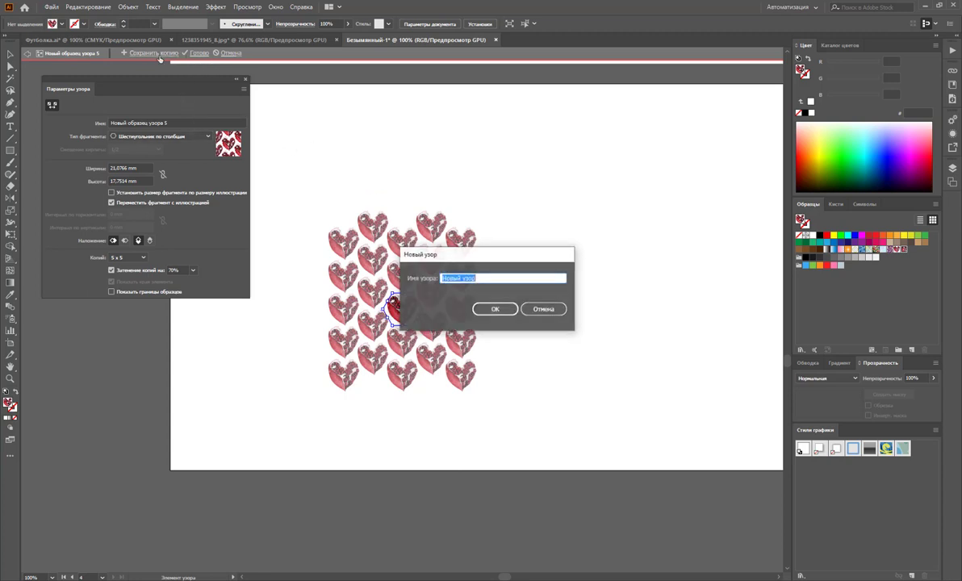
click(484, 310)
click(573, 318)
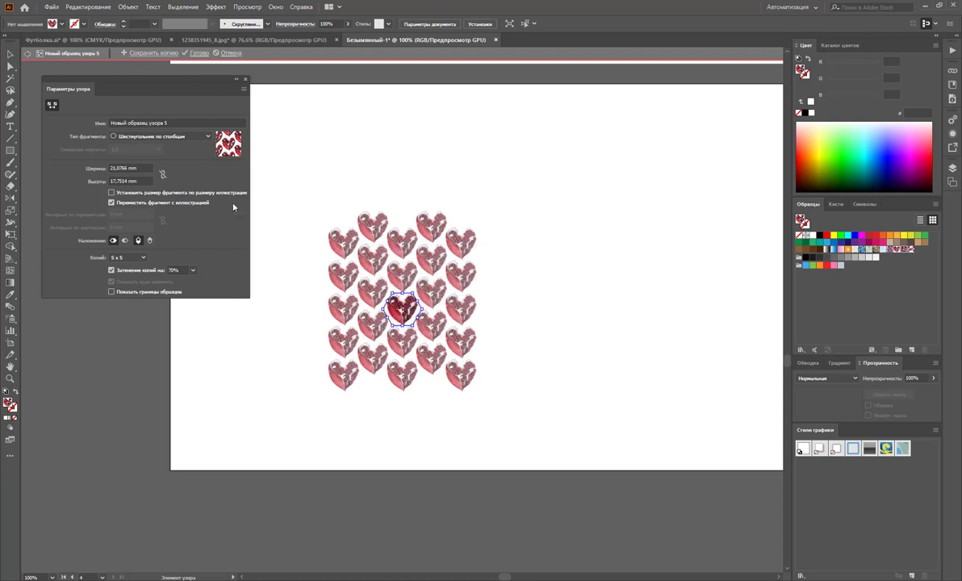
click(246, 79)
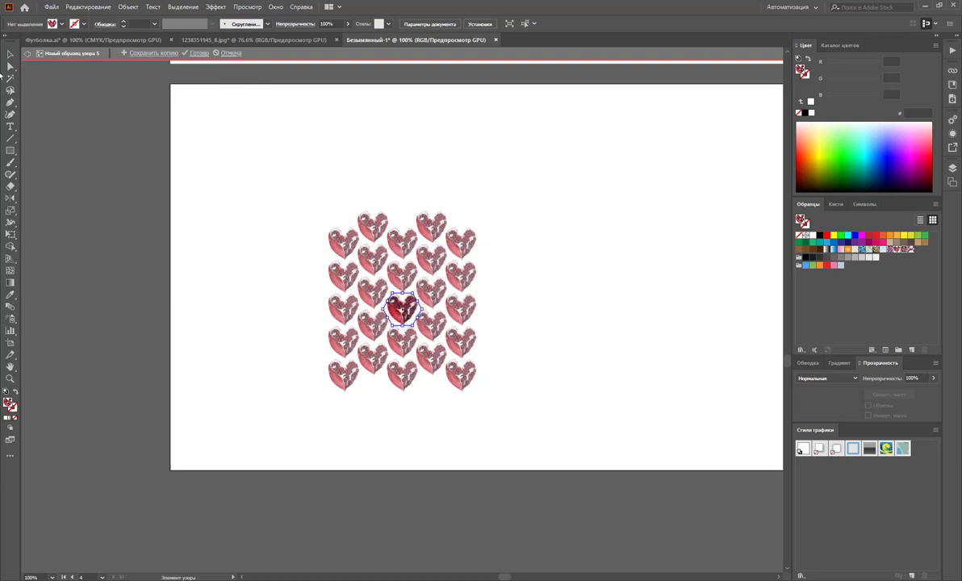
click(198, 53)
click(343, 343)
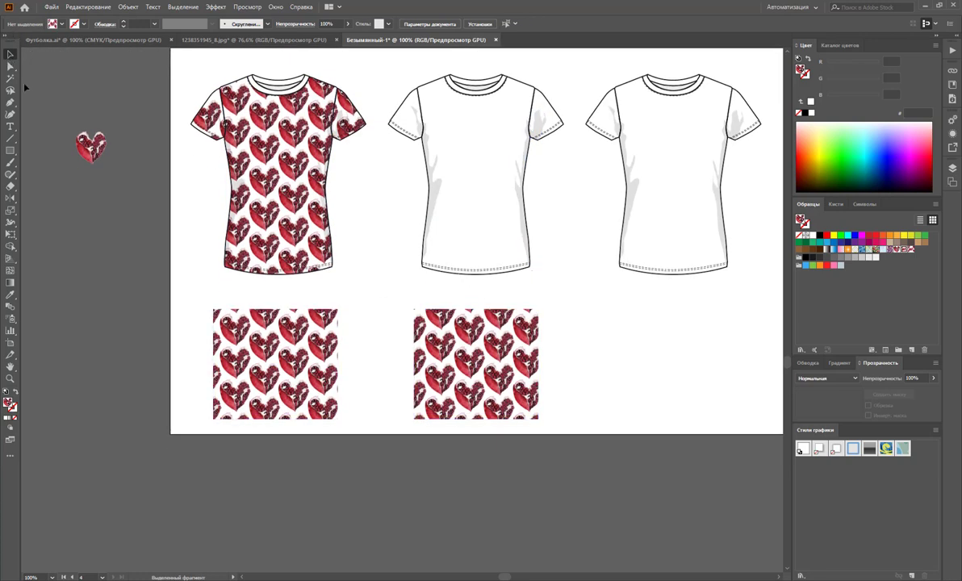
Apply the larger pomegranate-heart pattern to the first T-shirt and left sample square.
click(10, 66)
click(250, 153)
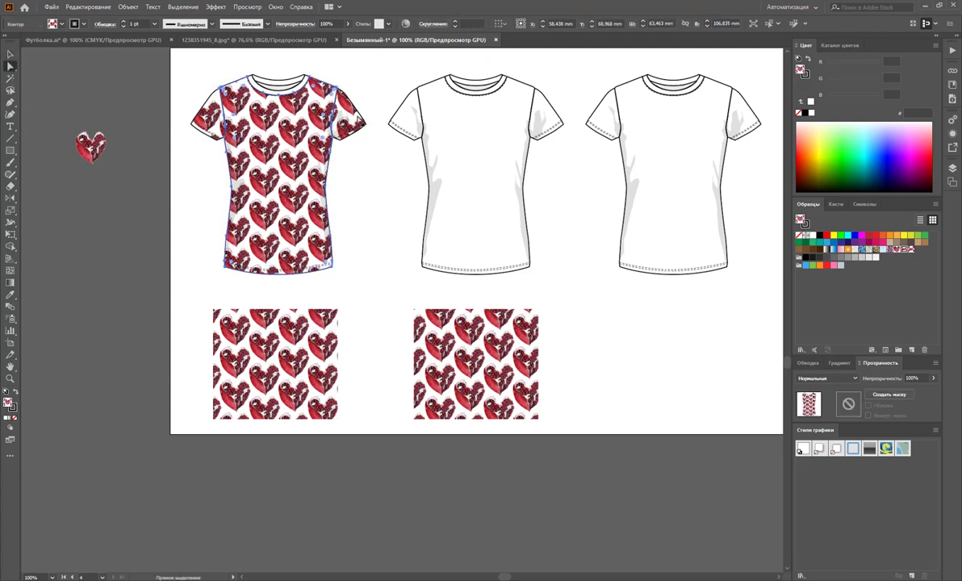
shift+click(266, 379)
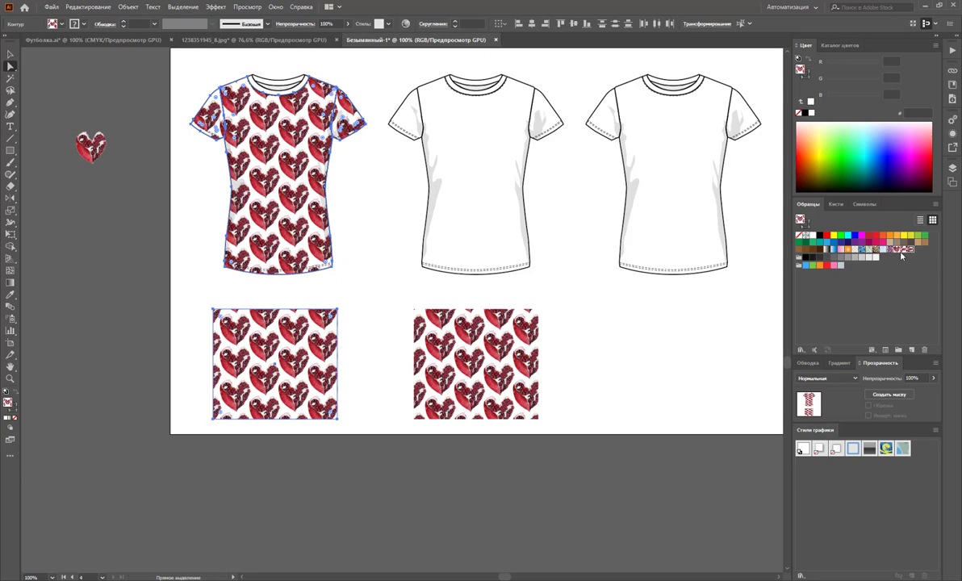
click(897, 250)
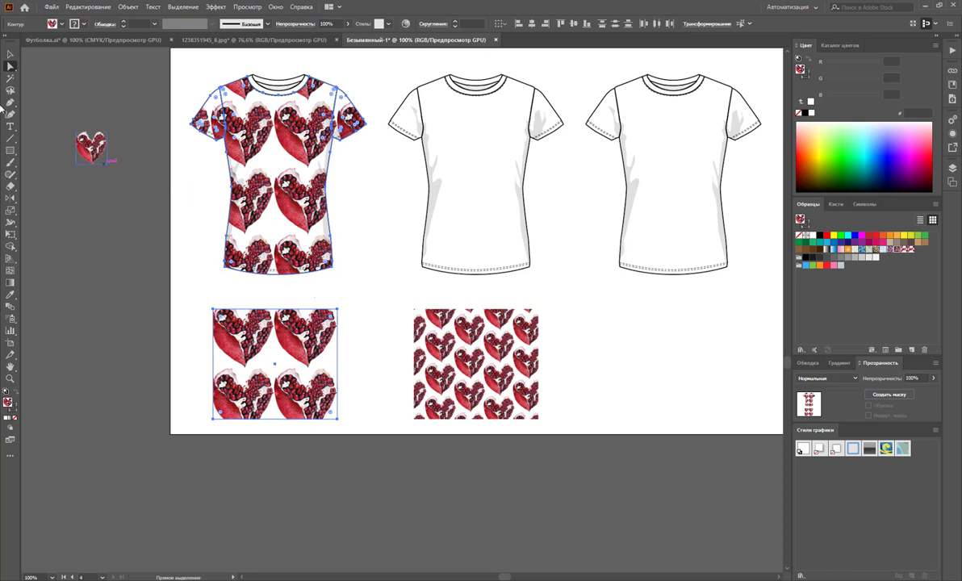
Switch the T-shirt and left square to the small-heart grid swatch 'Новый образец узора 6'.
click(9, 54)
click(153, 139)
click(87, 149)
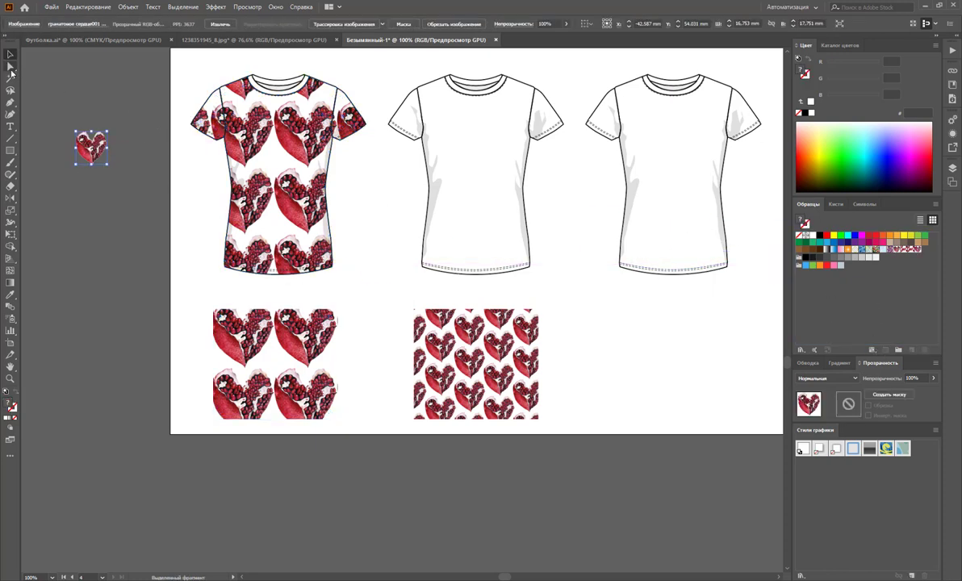
click(11, 68)
click(325, 107)
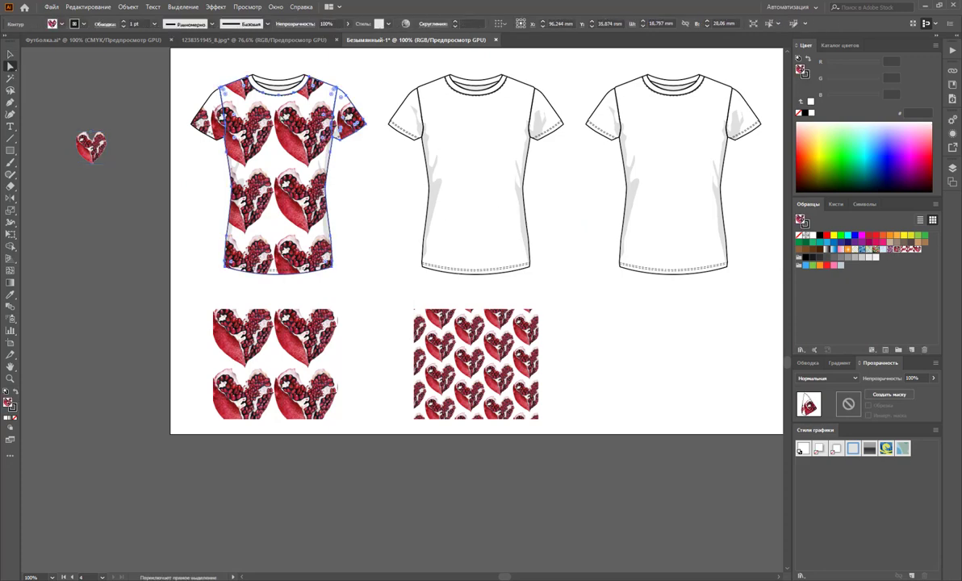
shift+click(234, 319)
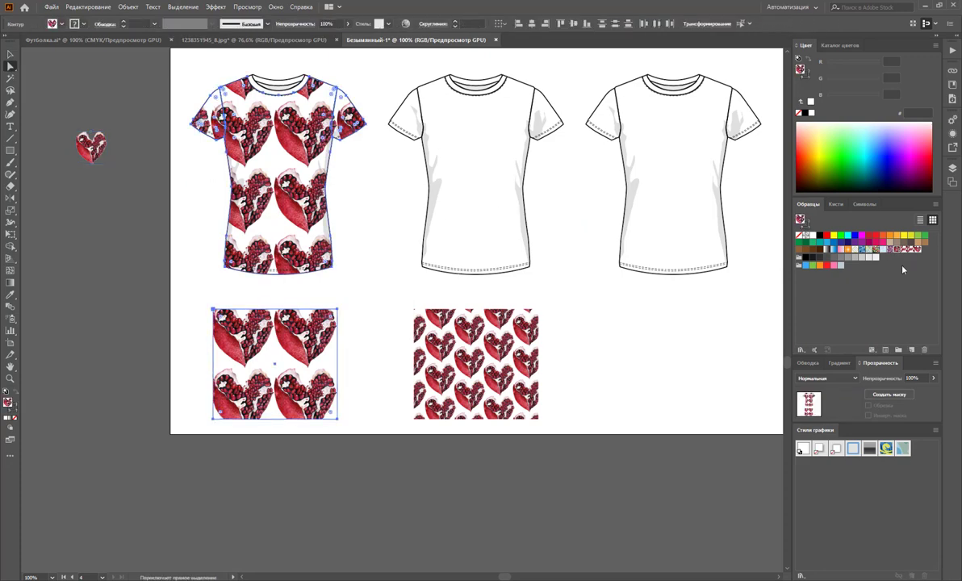
click(918, 250)
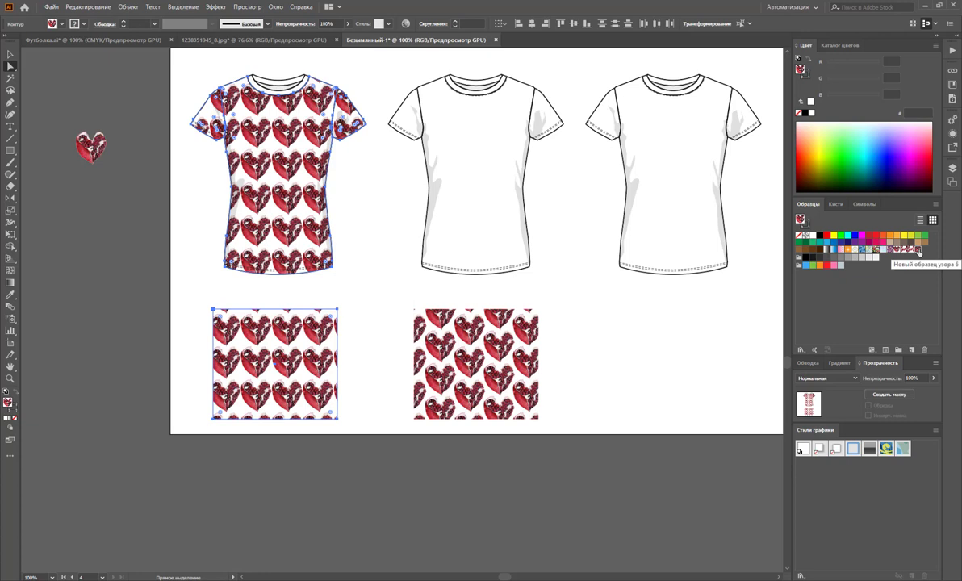
click(9, 54)
Fill all parts of the middle T-shirt with the staggered hexagonal heart pattern.
click(75, 110)
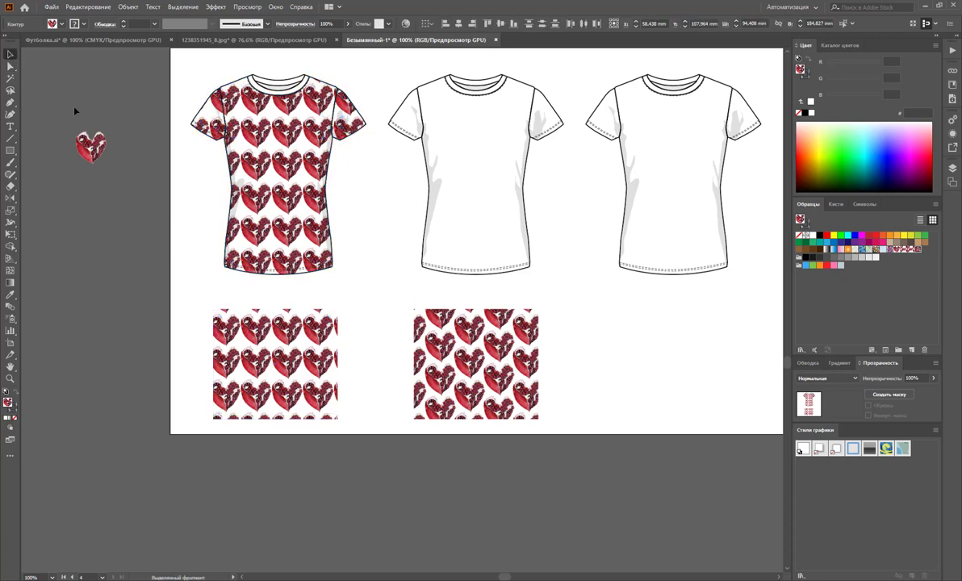
click(9, 65)
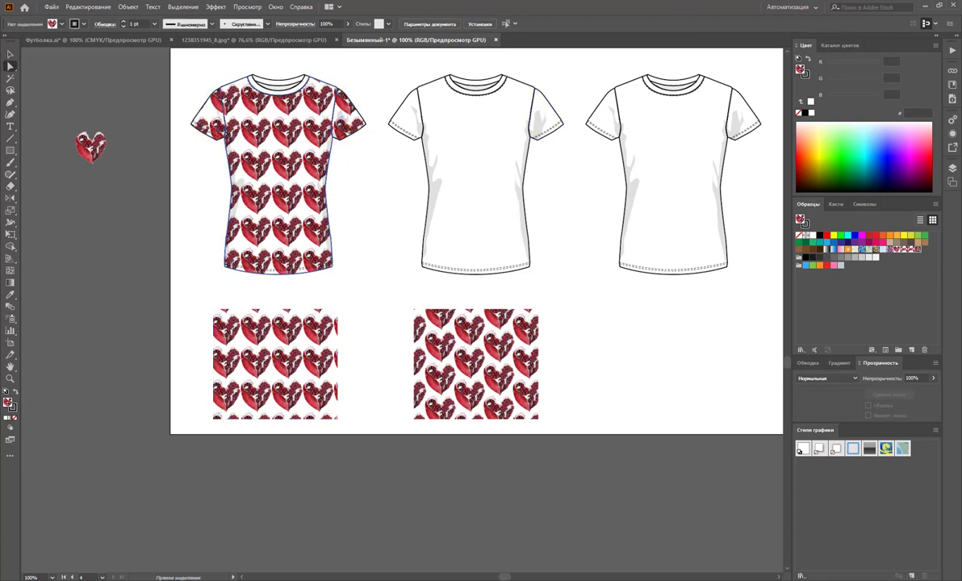
click(10, 55)
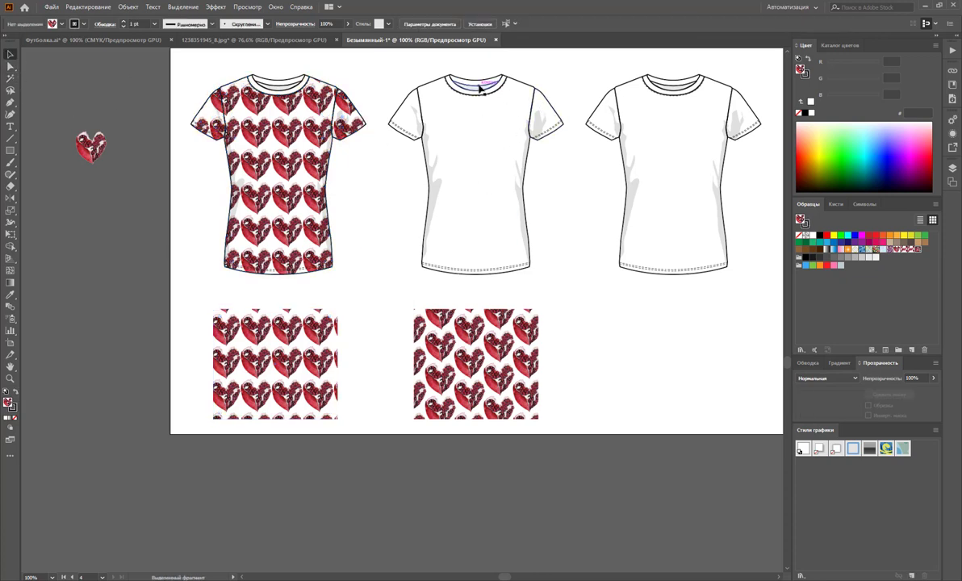
double_click(482, 91)
click(522, 97)
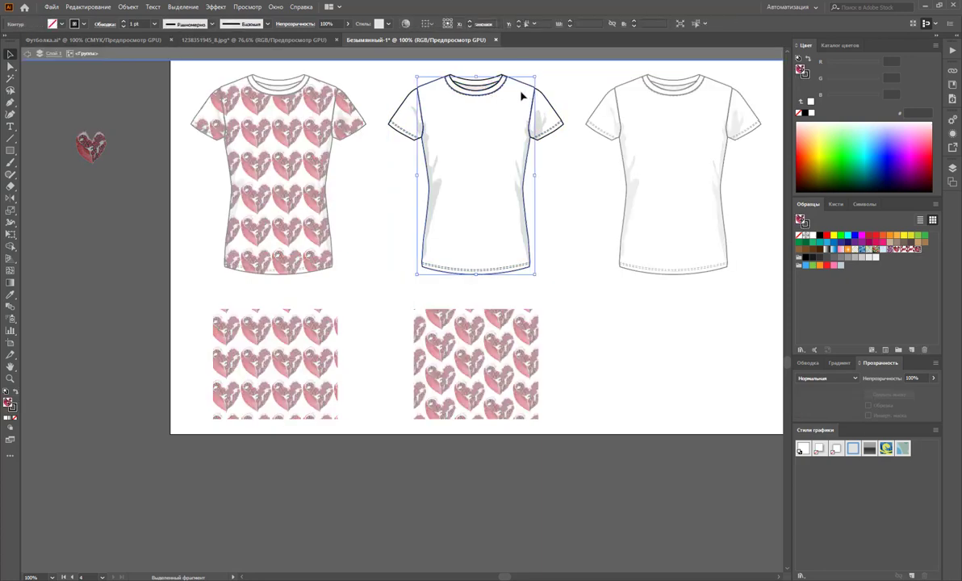
shift+click(544, 109)
drag(388, 85, 408, 120)
click(916, 252)
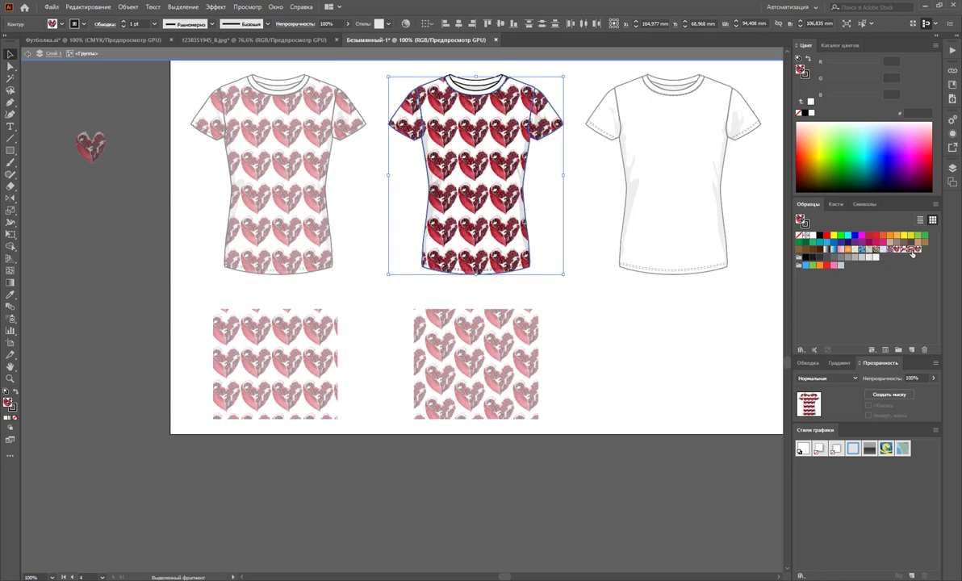
double_click(601, 340)
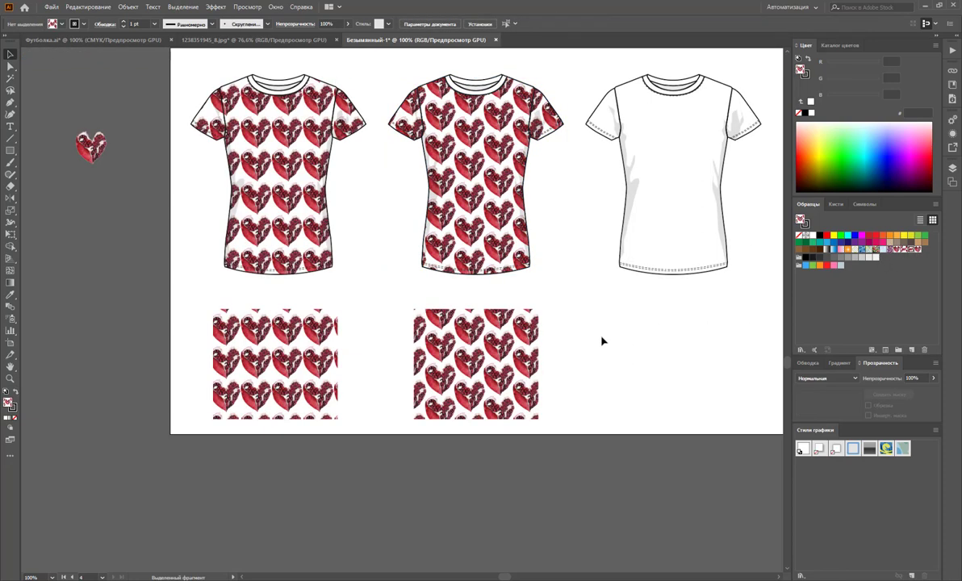
click(779, 577)
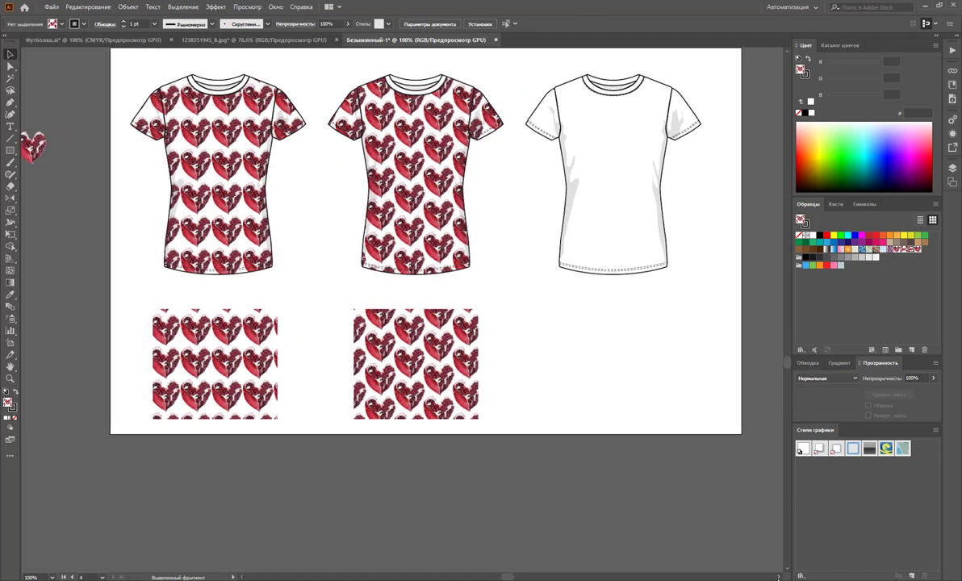
drag(701, 318, 485, 112)
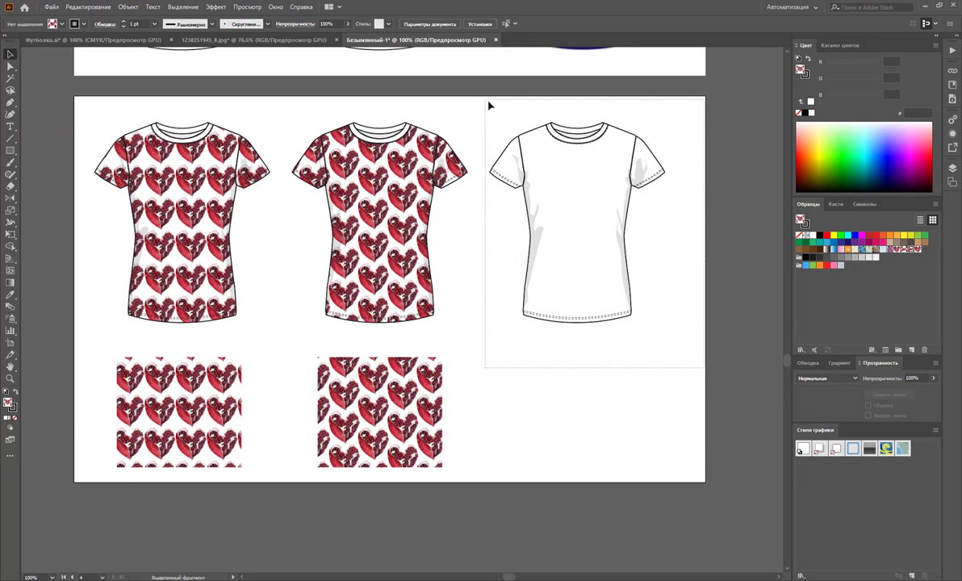
Replace the plain third T-shirt with an Alt-dragged copy of the second shirt and its swatch.
key(Delete)
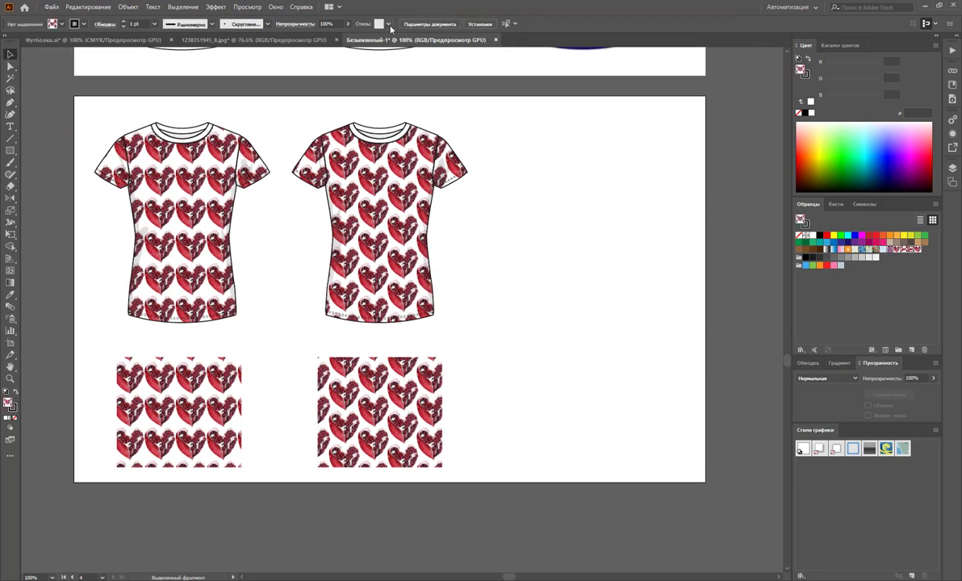
drag(279, 422, 268, 449)
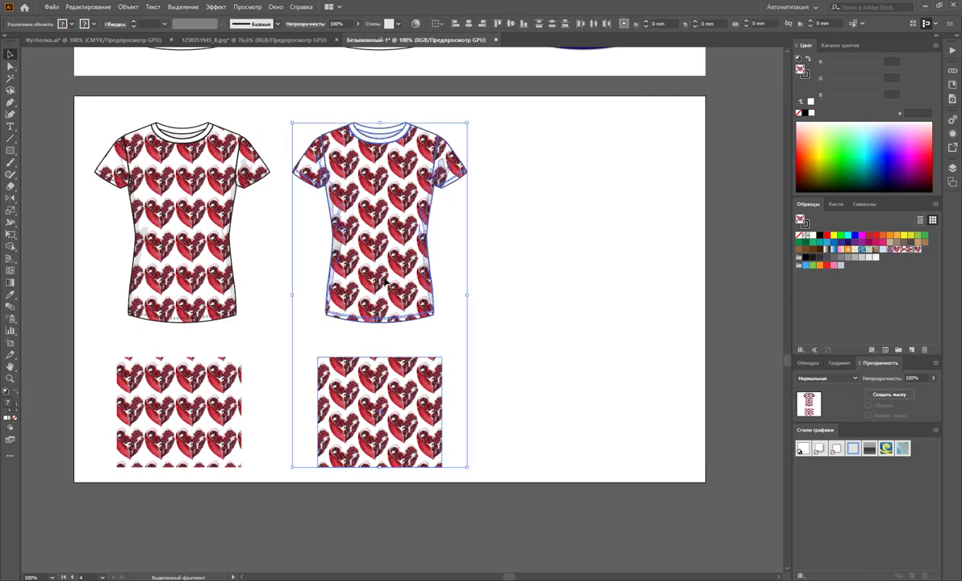
drag(380, 284, 582, 281)
Direct-select the new third T-shirt's patterned shape together with the bottom-right sample square.
click(609, 179)
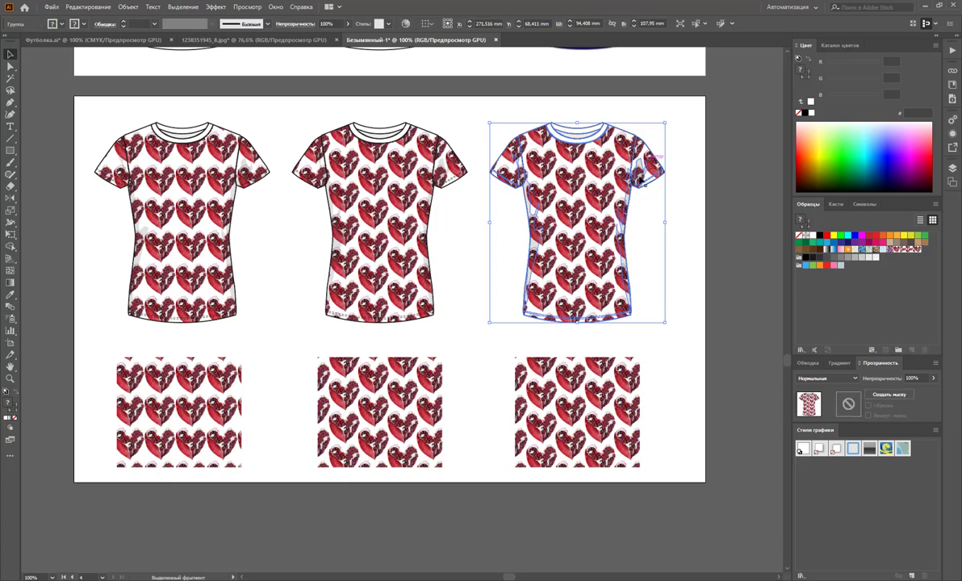
click(653, 259)
click(10, 67)
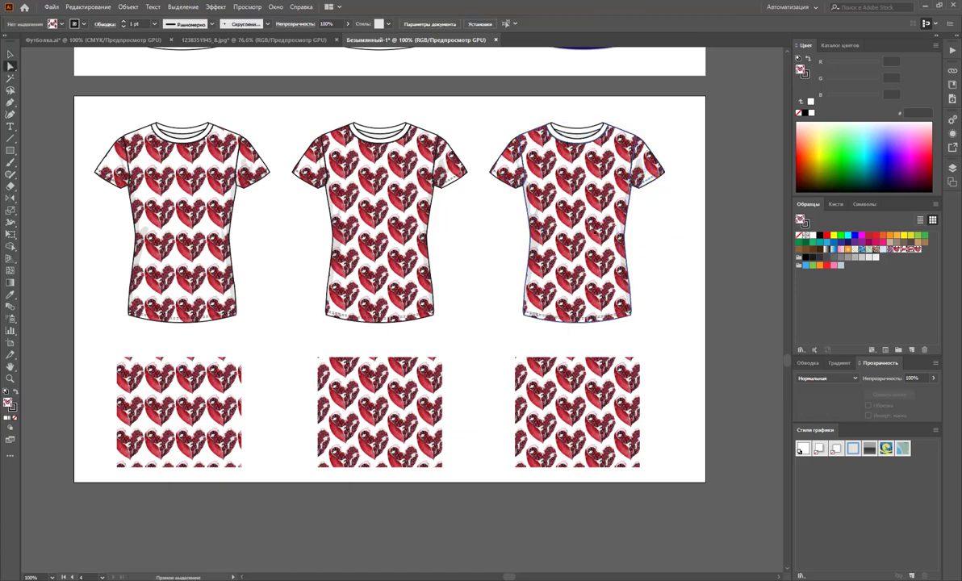
click(539, 176)
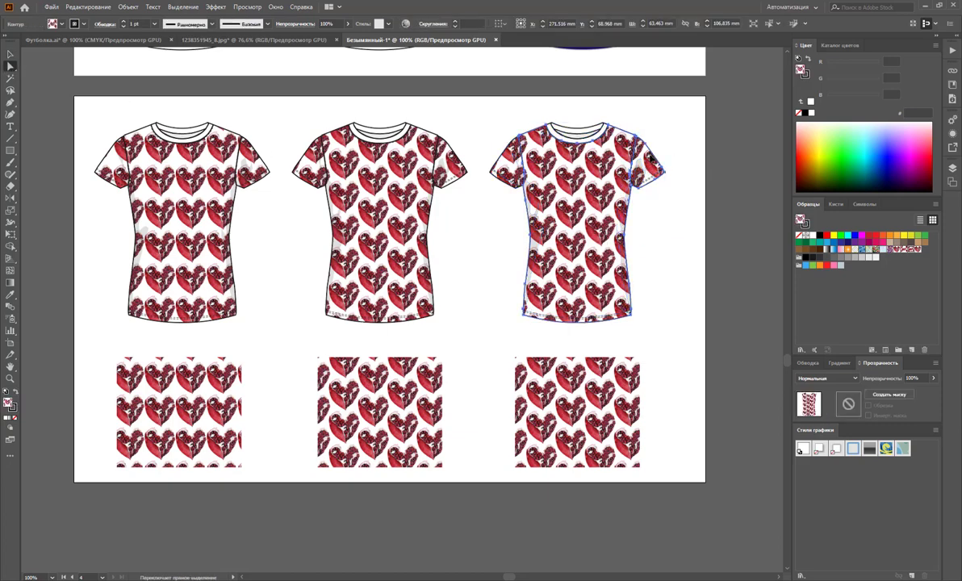
click(606, 150)
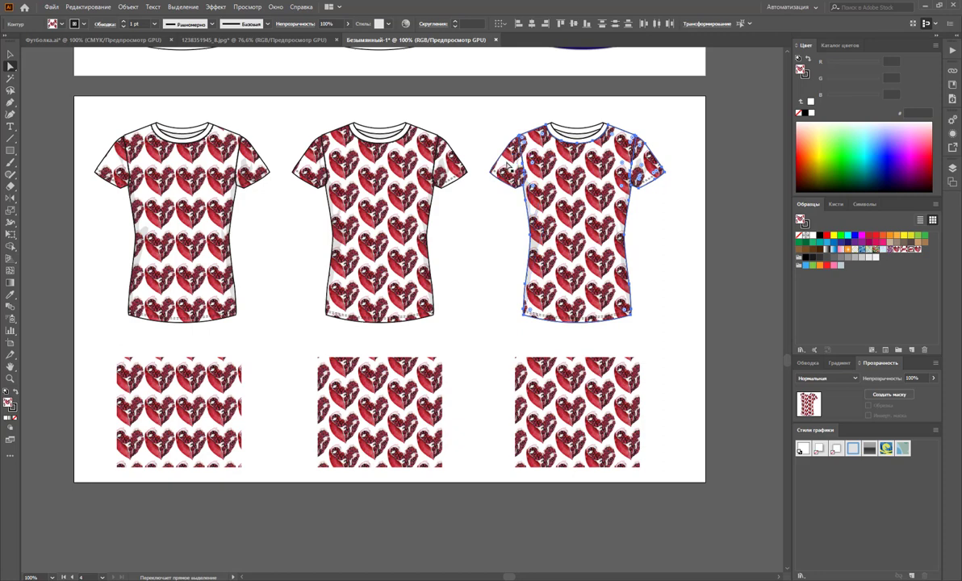
shift+click(534, 404)
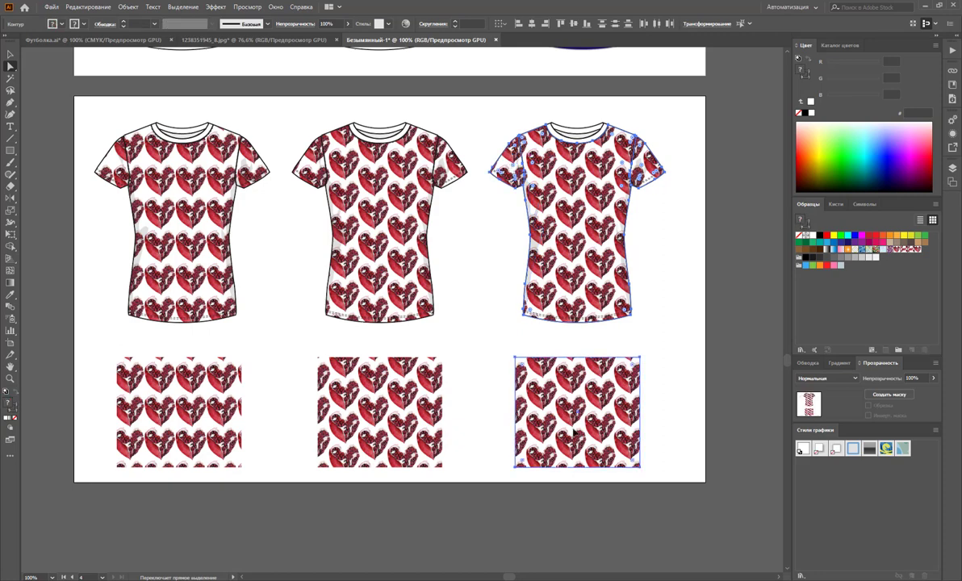
Scale only the pattern in the third shirt and its swatch to 20% uniform, shapes unchanged.
double_click(10, 210)
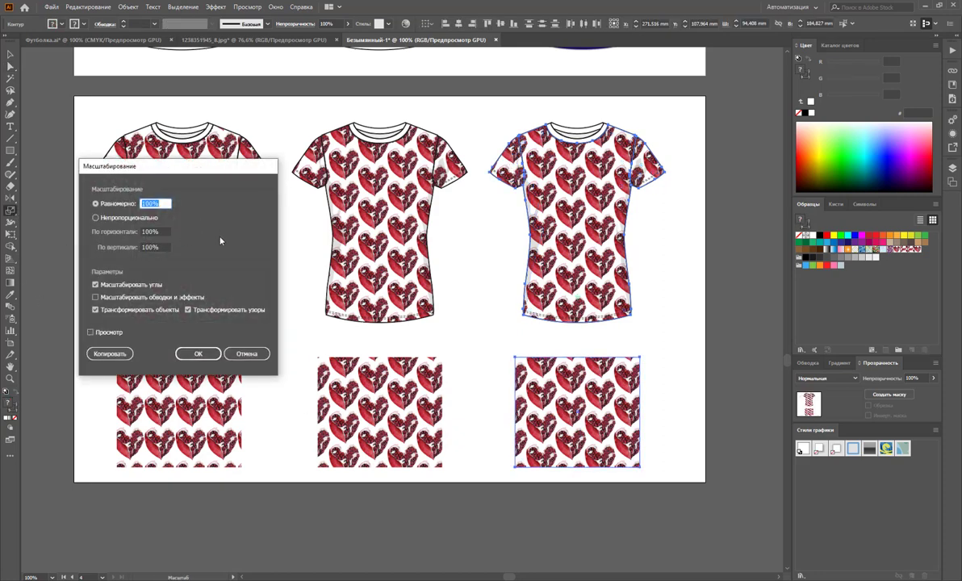
key(Tab)
key(Tab)
key(Tab)
key(space)
key(shift+Tab)
key(shift+Tab)
key(shift+Tab)
text(50)
click(109, 333)
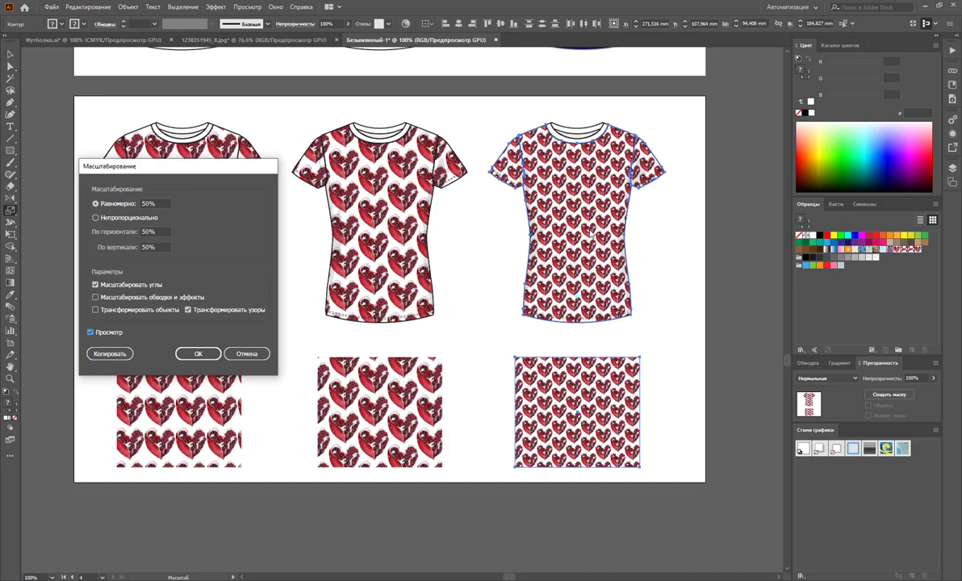
double_click(150, 203)
text(20)
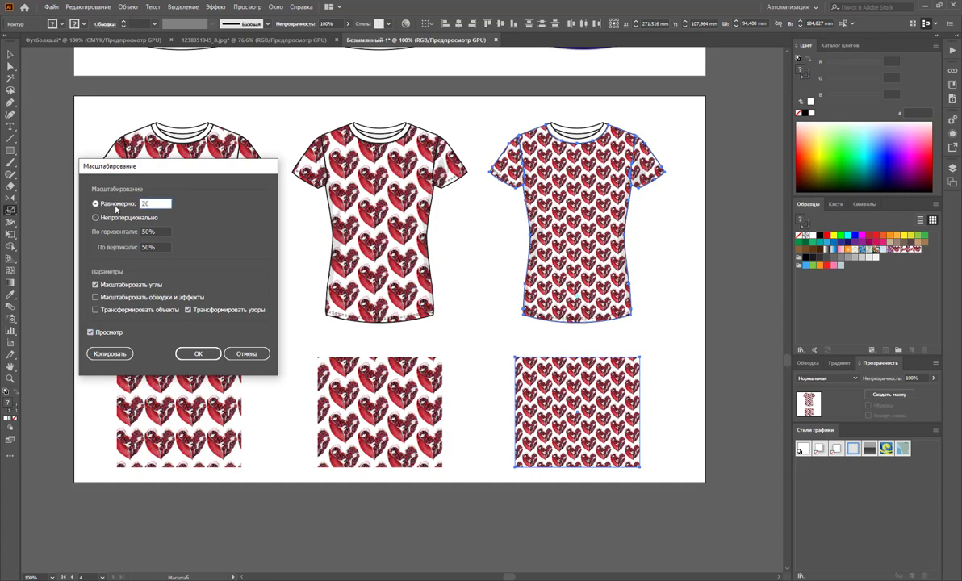
click(106, 336)
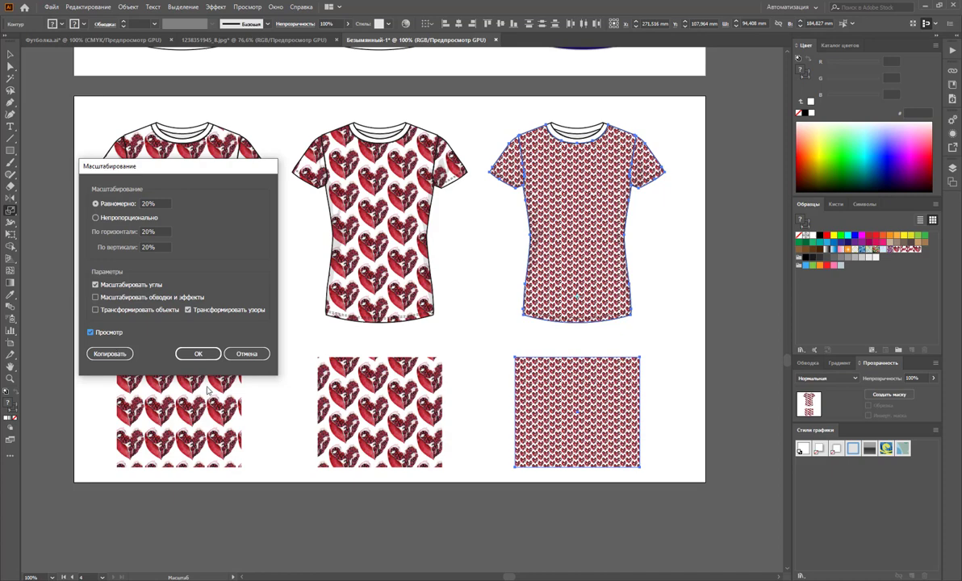
click(198, 357)
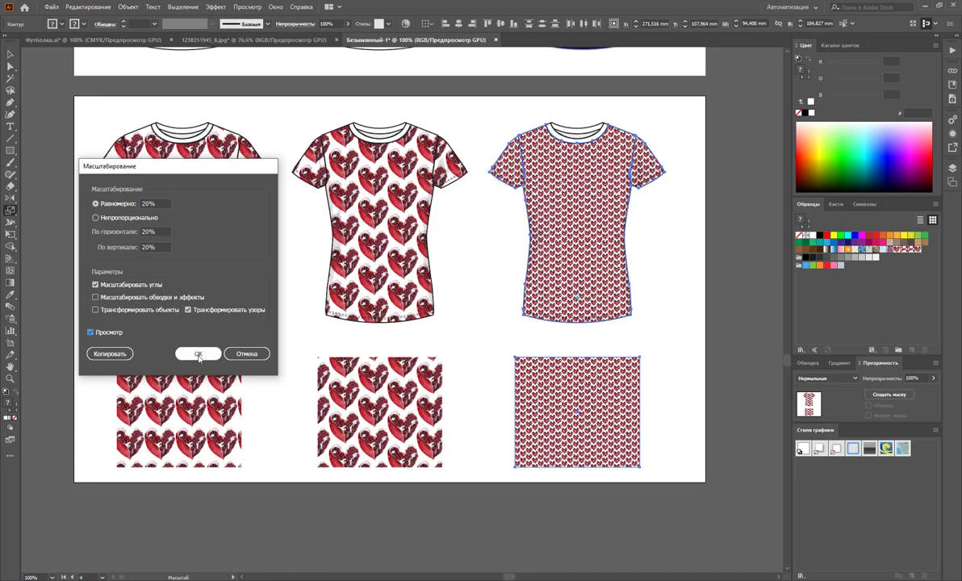
click(198, 355)
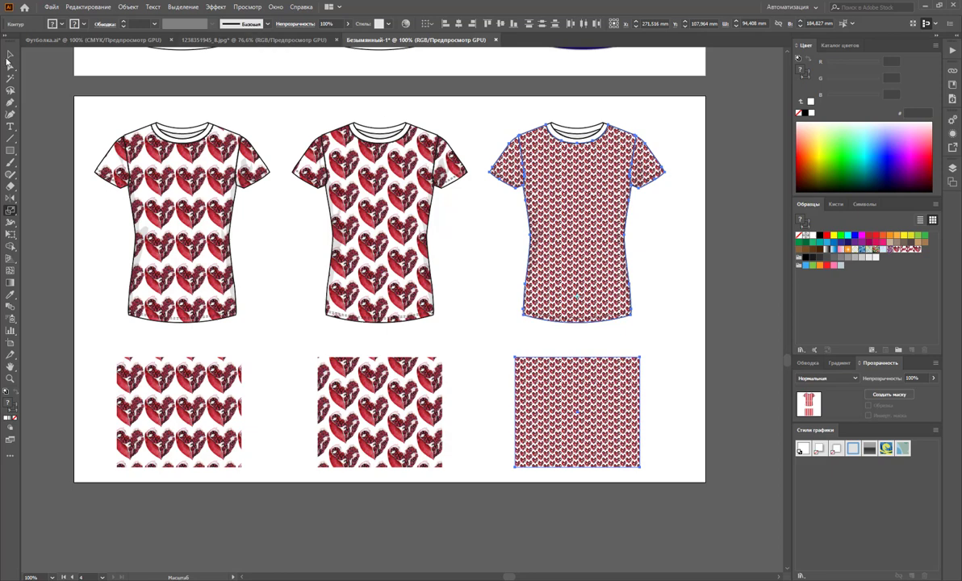
Direct-select the middle T-shirt's patterned shape.
click(10, 66)
shift+click(330, 182)
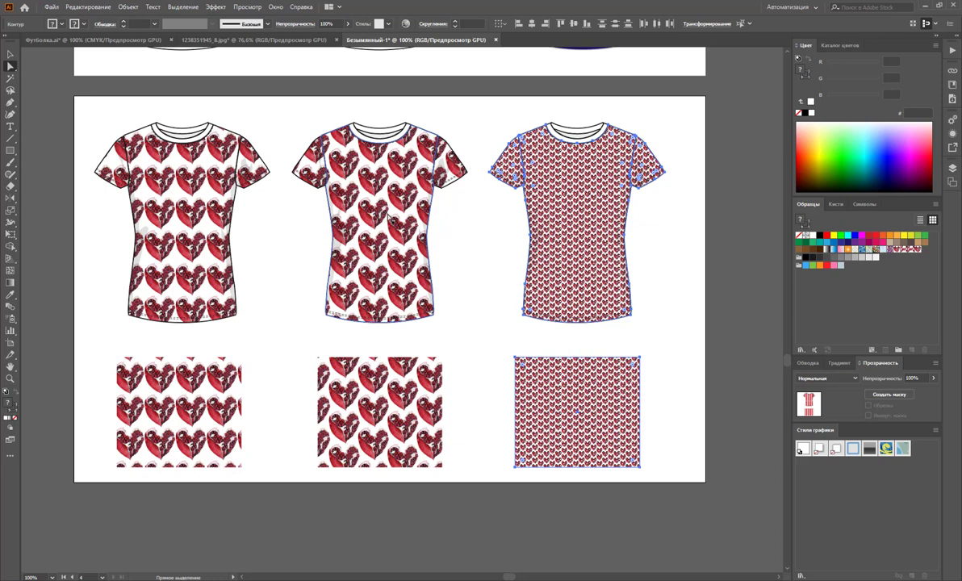
click(390, 218)
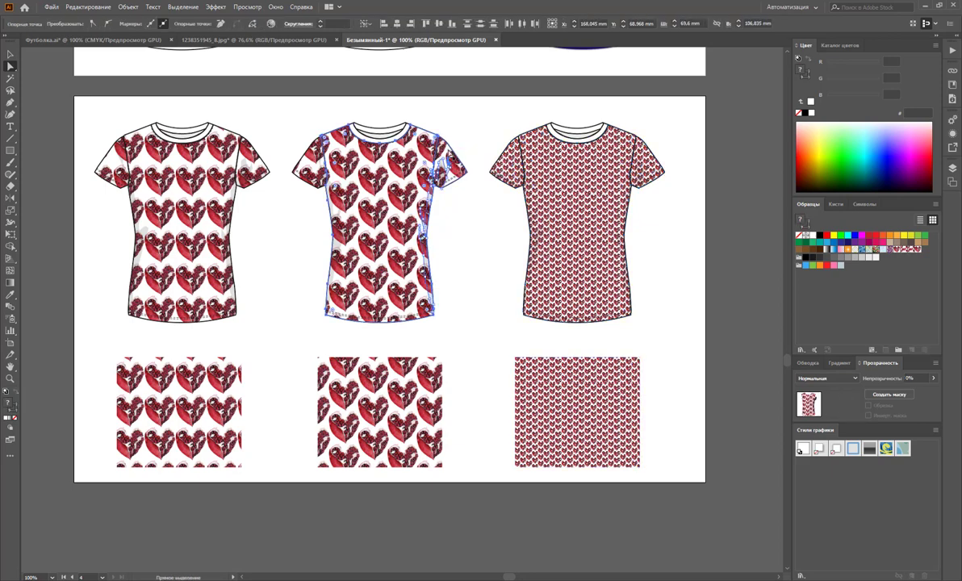
click(309, 167)
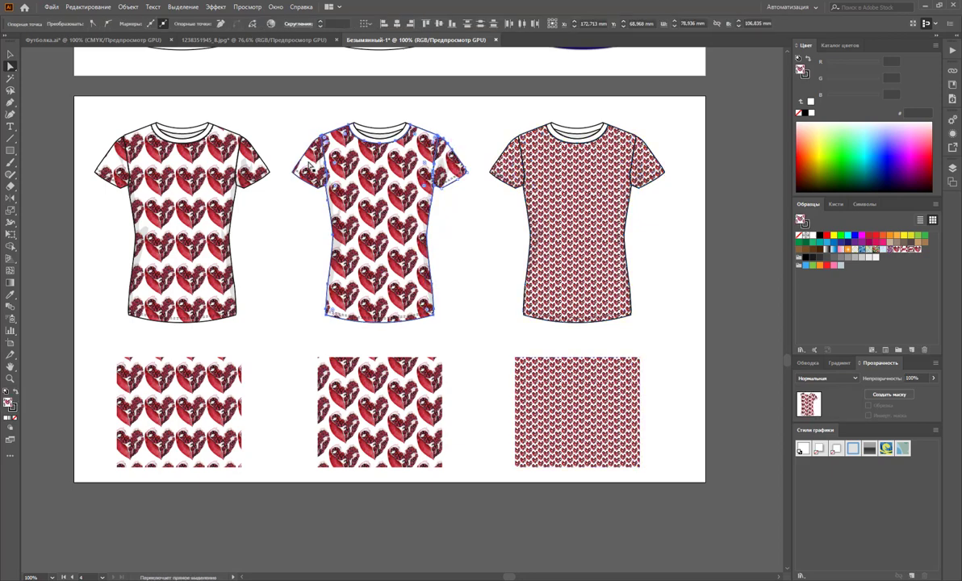
click(309, 165)
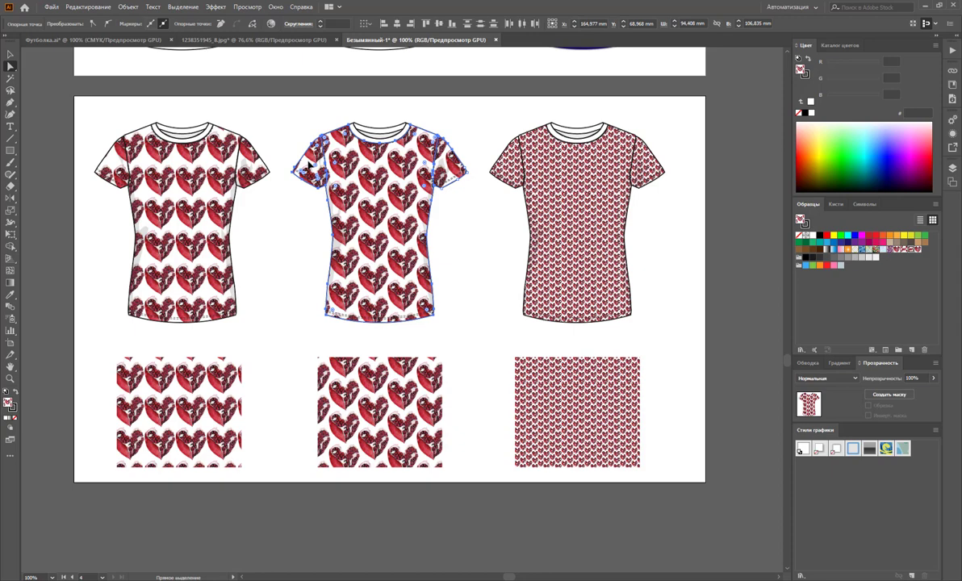
Rotate only the middle shirt's heart pattern to 326° via the Rotate options.
click(9, 210)
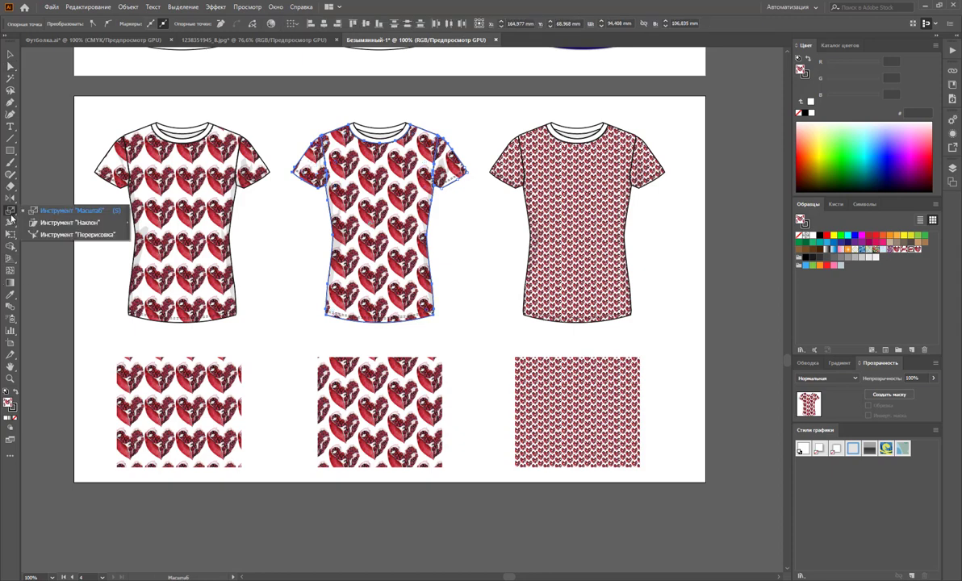
click(8, 200)
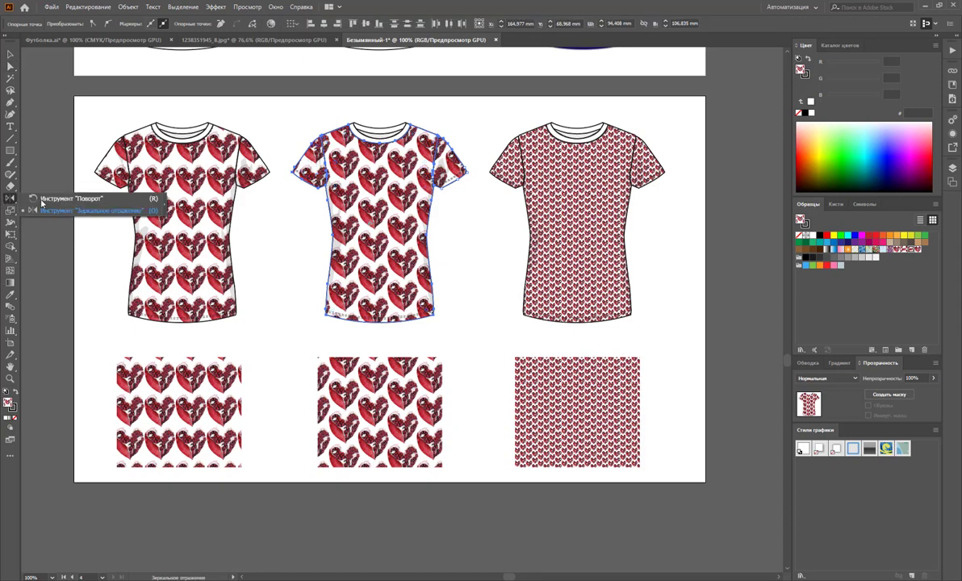
click(45, 198)
double_click(9, 198)
drag(176, 139, 164, 87)
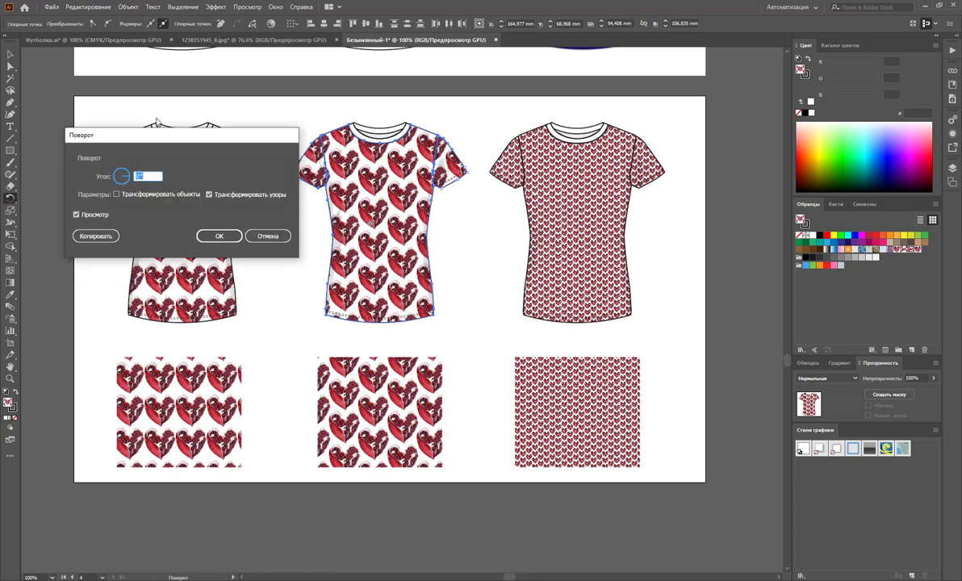
click(76, 166)
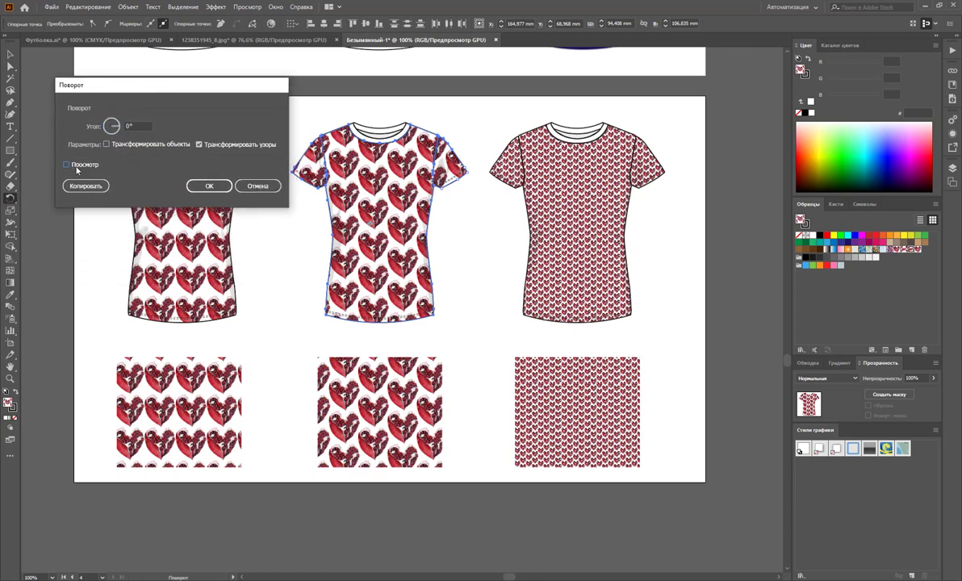
mouse_move(111, 126)
mouse_down()
mouse_move(115, 138)
mouse_move(114, 129)
mouse_up()
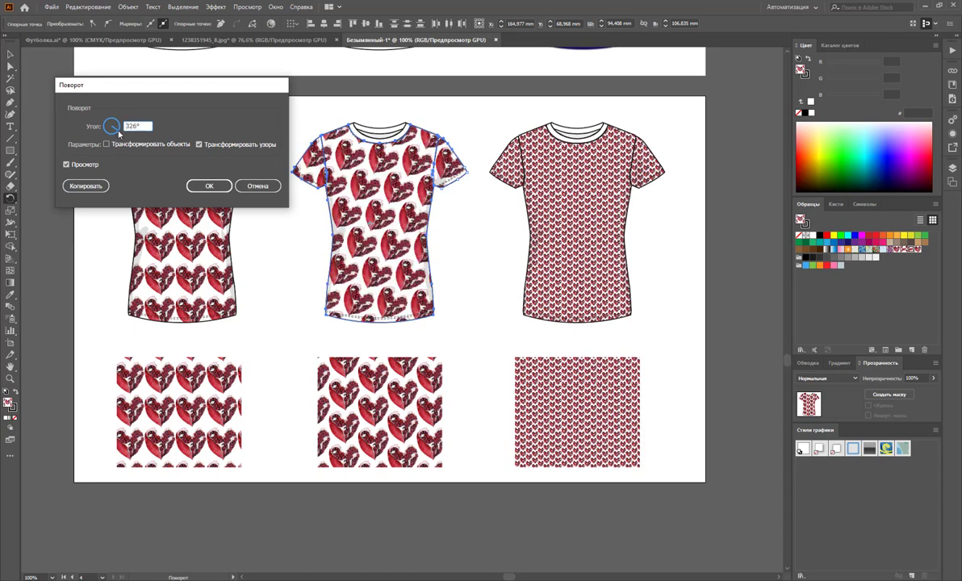
click(208, 186)
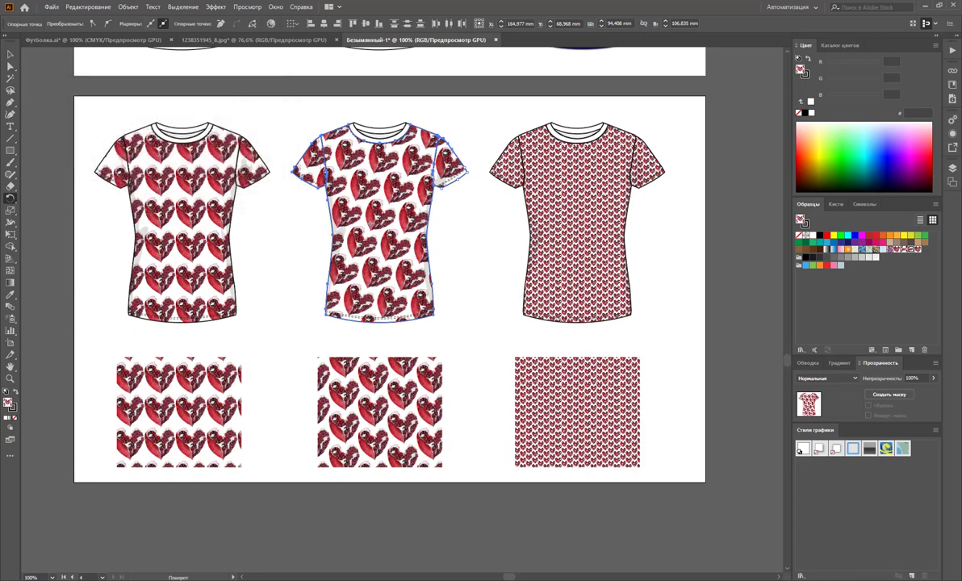
click(9, 54)
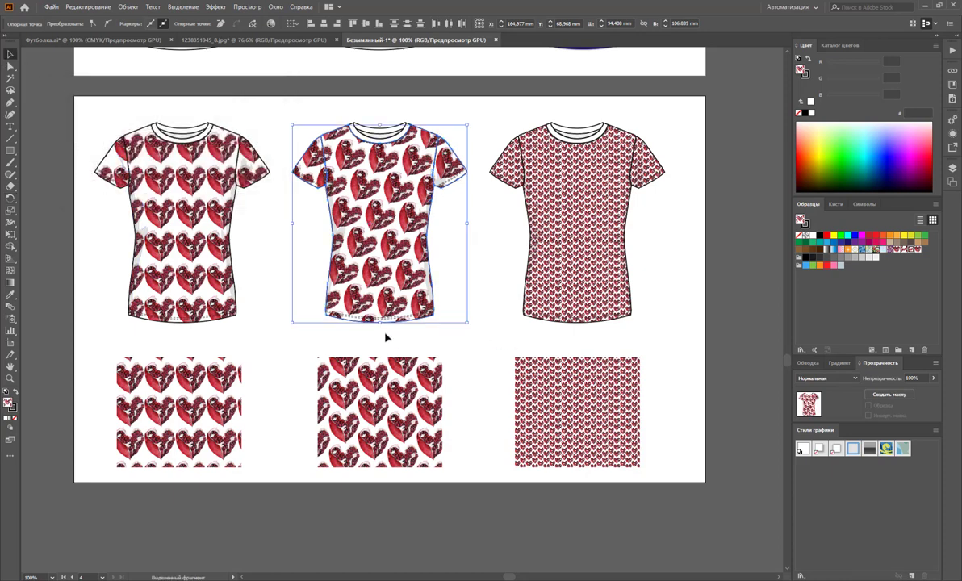
Delete the small stray heart image lying beside the artboard.
click(279, 344)
key(z)
alt+click(569, 307)
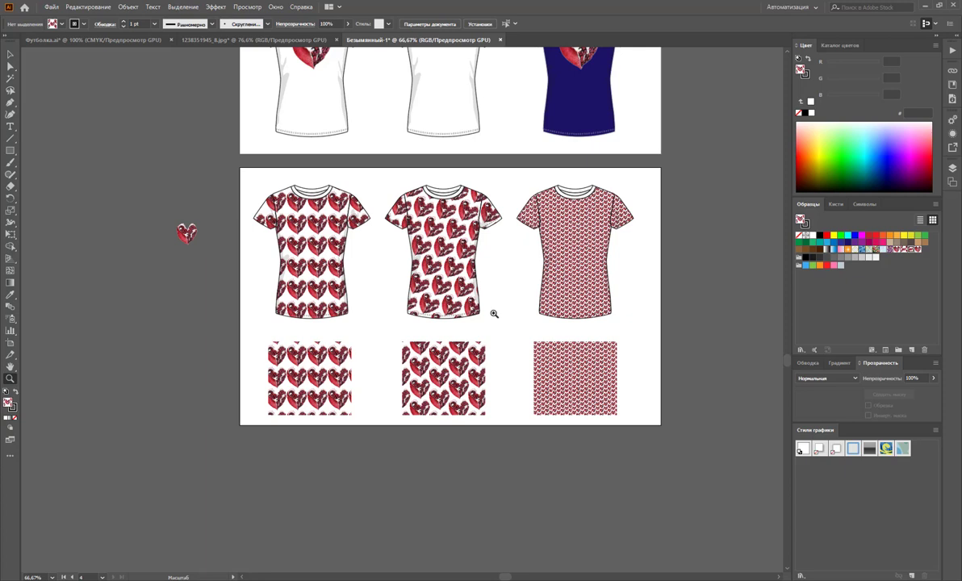
scroll(524, 325, up, 3)
scroll(525, 322, up, 2)
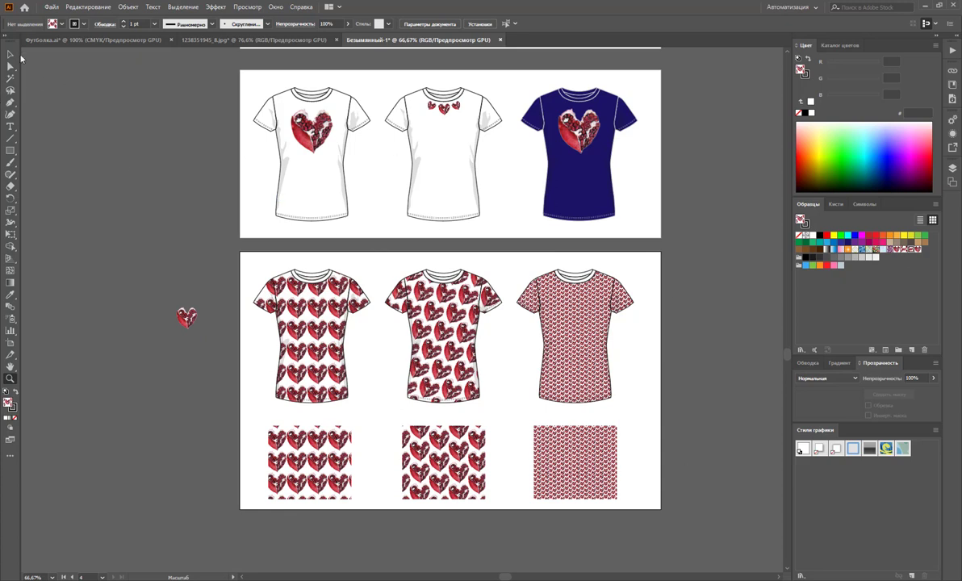
click(10, 54)
drag(150, 294, 218, 380)
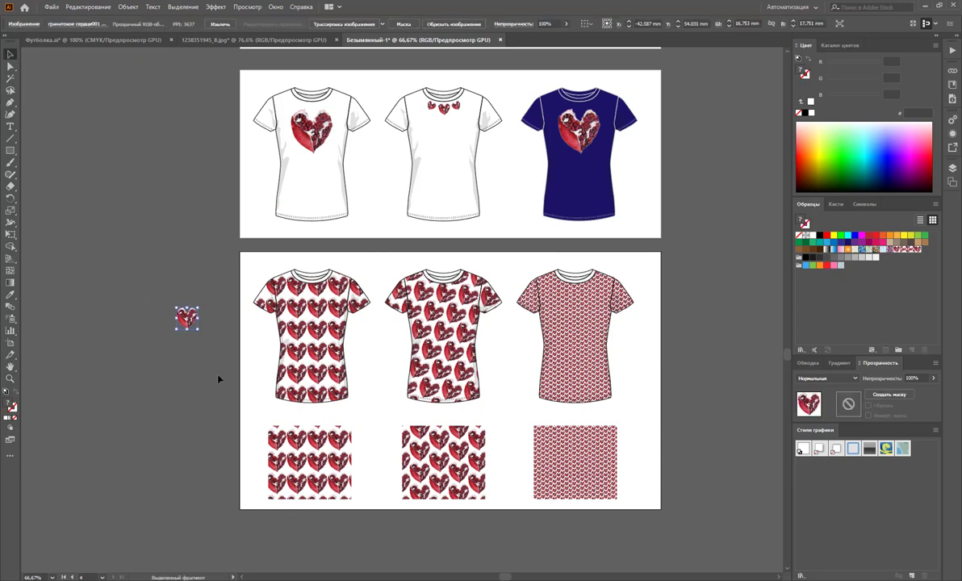
key(Delete)
Zoom out until all four T-shirt artboards are visible together.
key(z)
alt+click(543, 244)
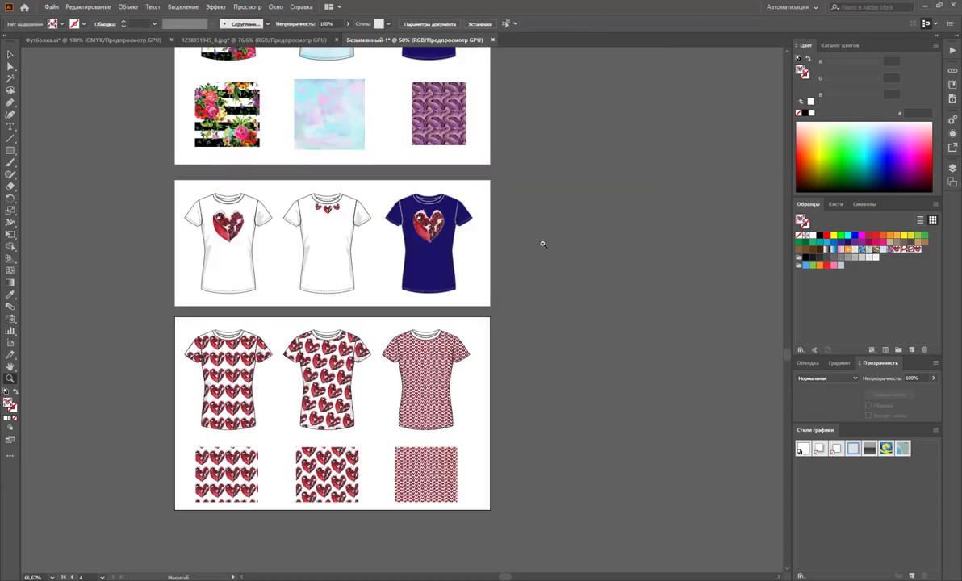
alt+click(336, 273)
scroll(517, 367, up, 2)
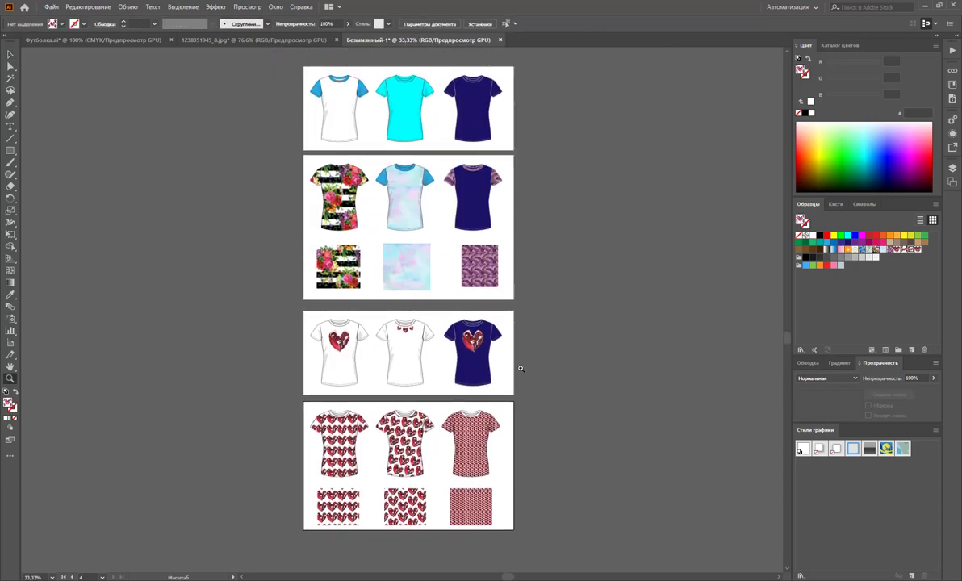
scroll(520, 368, down, 1)
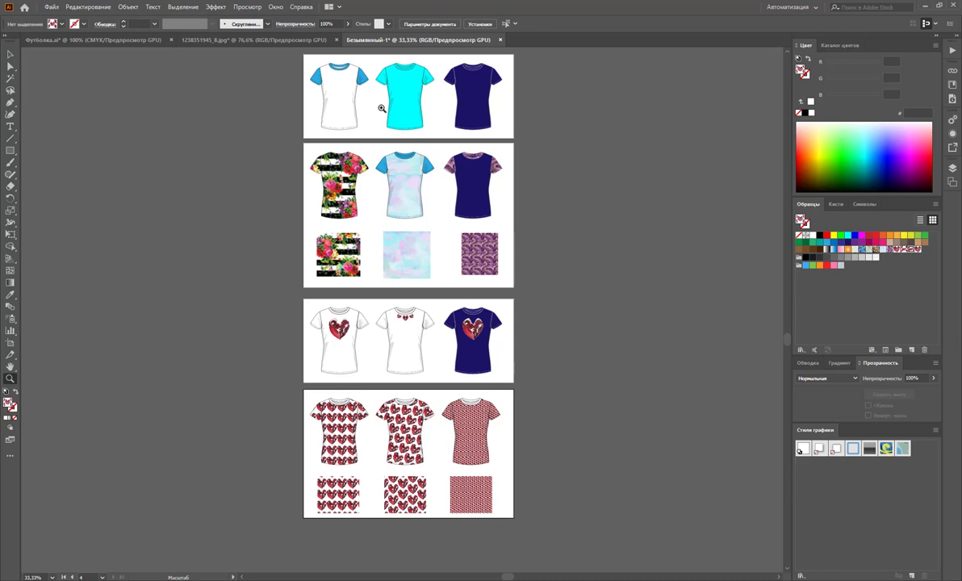
scroll(602, 461, up, 1)
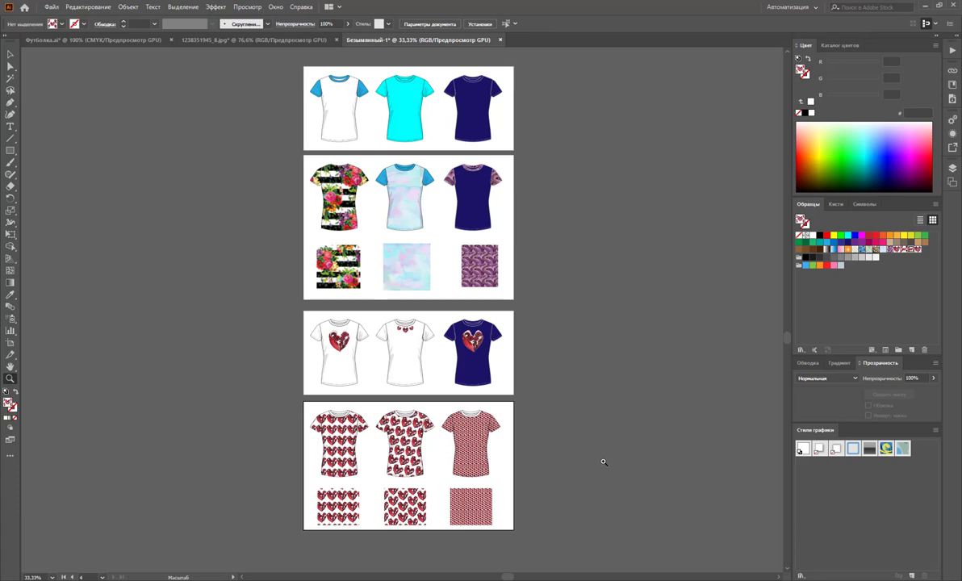
Alt-drag a copy of the three-shirt artboard to the top and zoom in on it.
click(10, 343)
scroll(408, 278, down, 1)
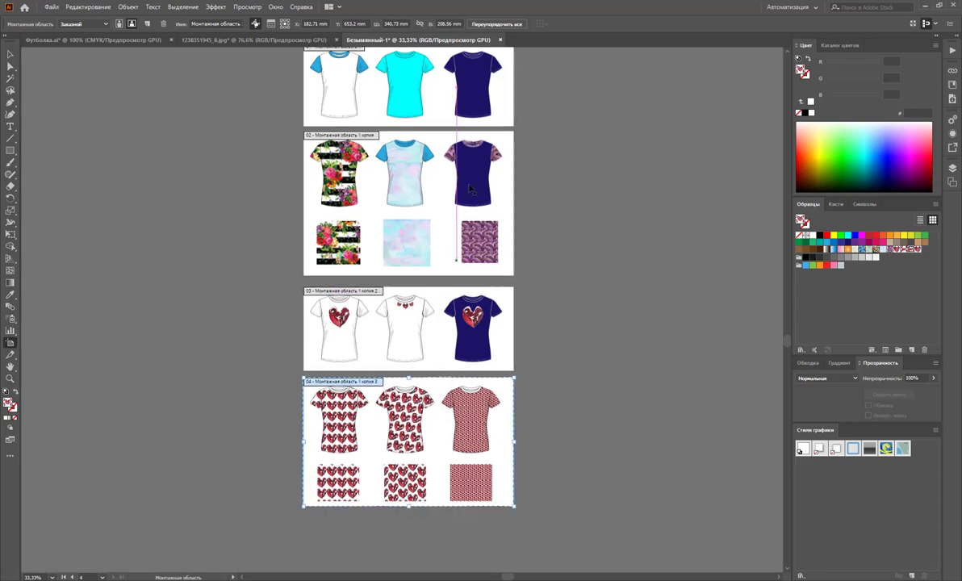
mouse_move(437, 101)
mouse_down()
mouse_move(435, 195)
mouse_move(440, 137)
mouse_up()
key(z)
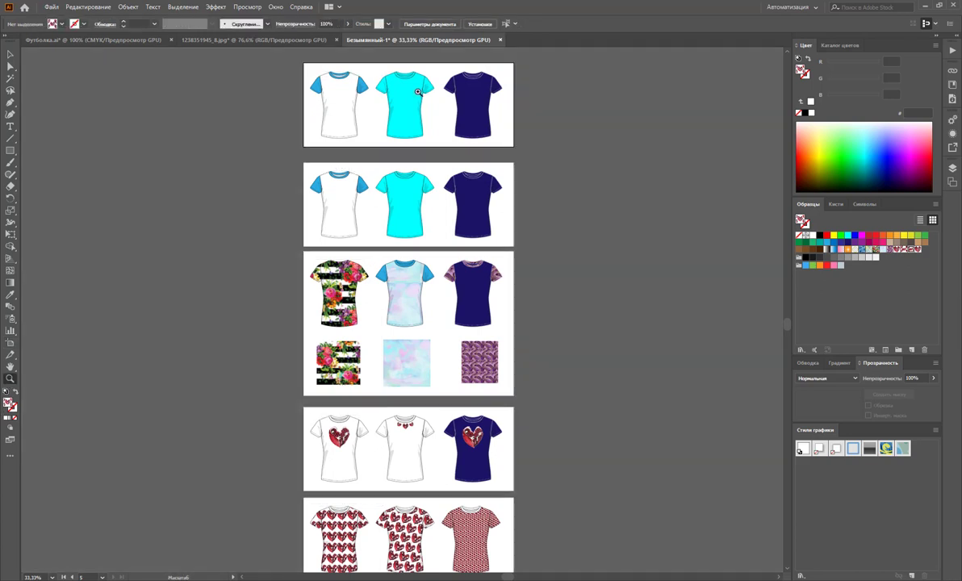
click(418, 92)
click(371, 318)
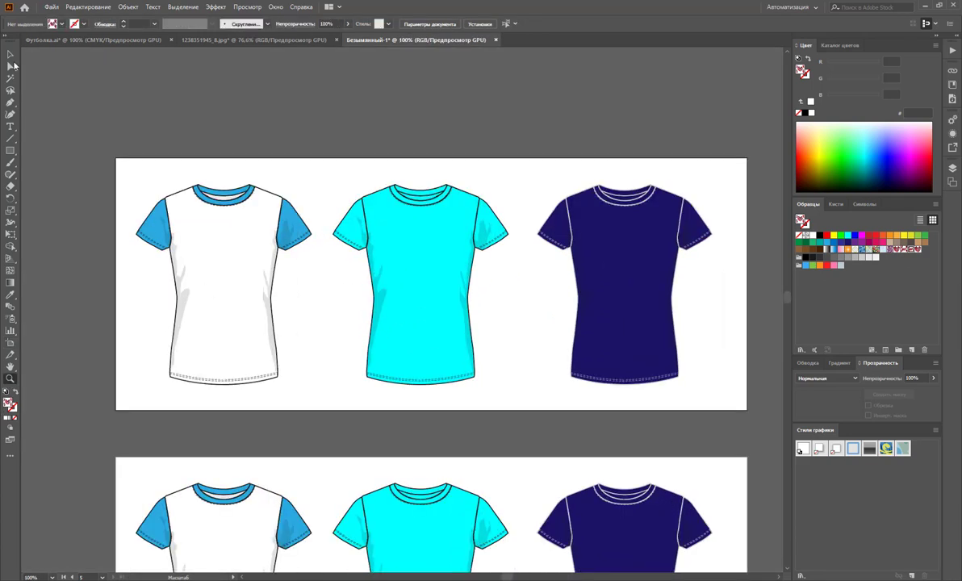
Delete the cyan and navy T-shirts, leaving only the white one.
click(11, 55)
drag(737, 148, 330, 401)
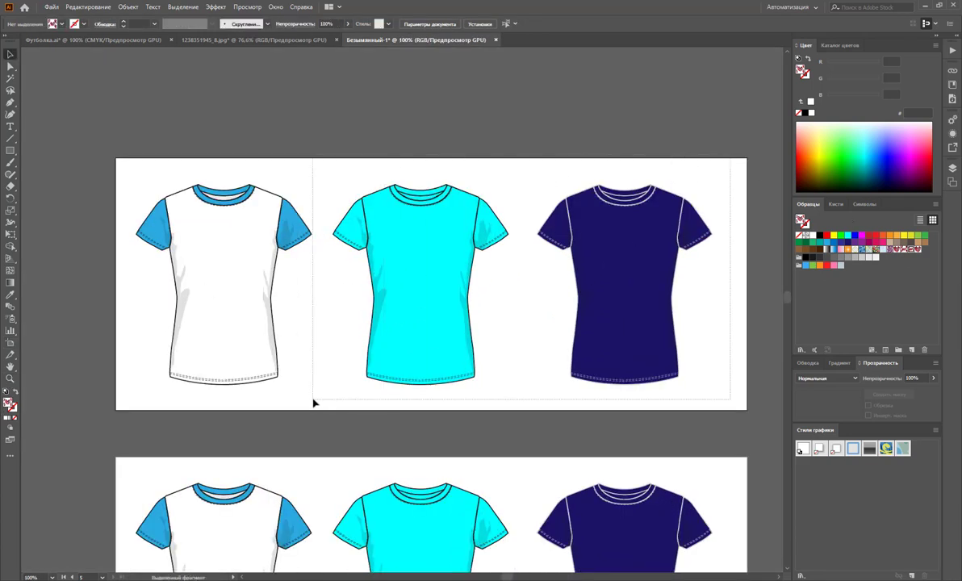
key(Delete)
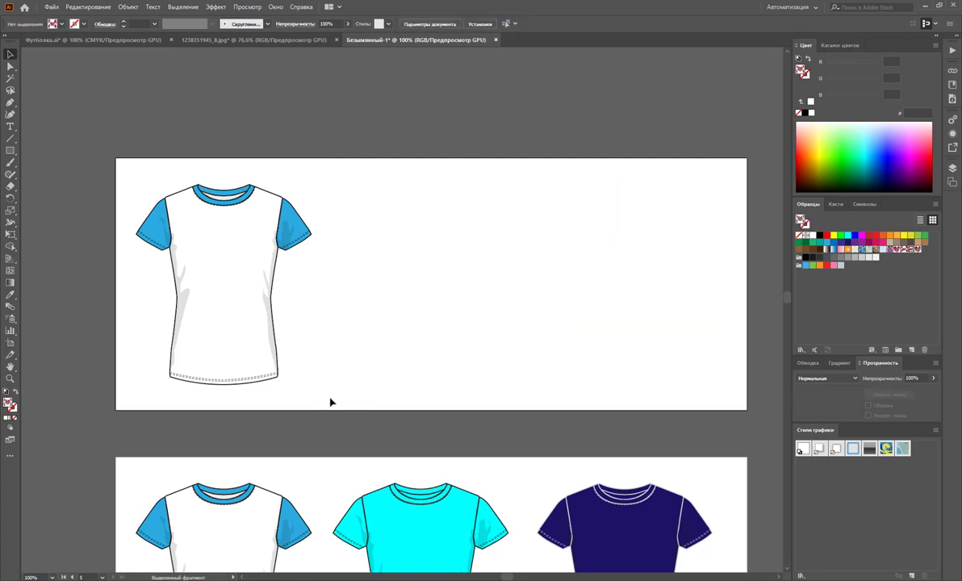
click(294, 213)
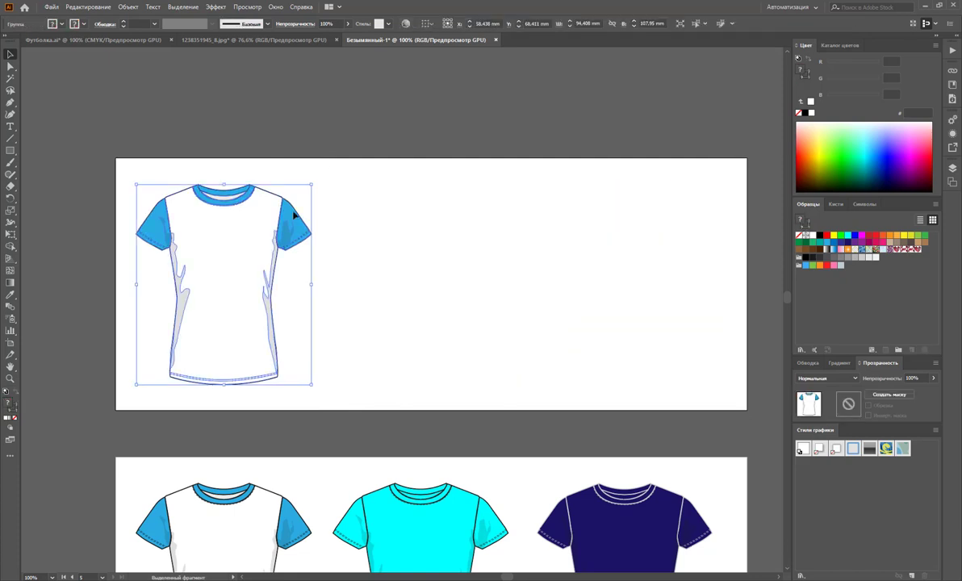
key(ctrl+shift+a)
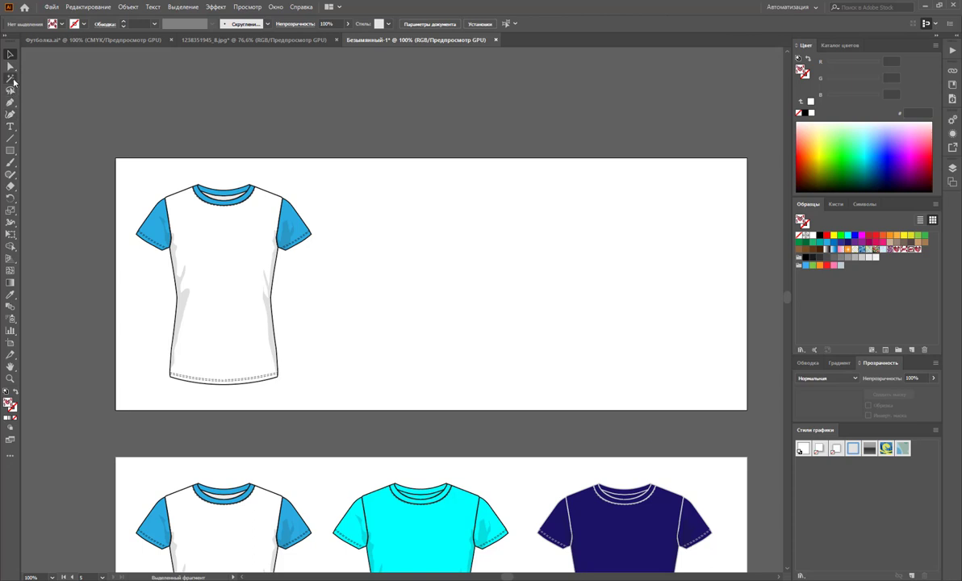
Inside the shirt group, Magic Wand the blue sleeves and collar and fill them white.
click(11, 79)
click(289, 208)
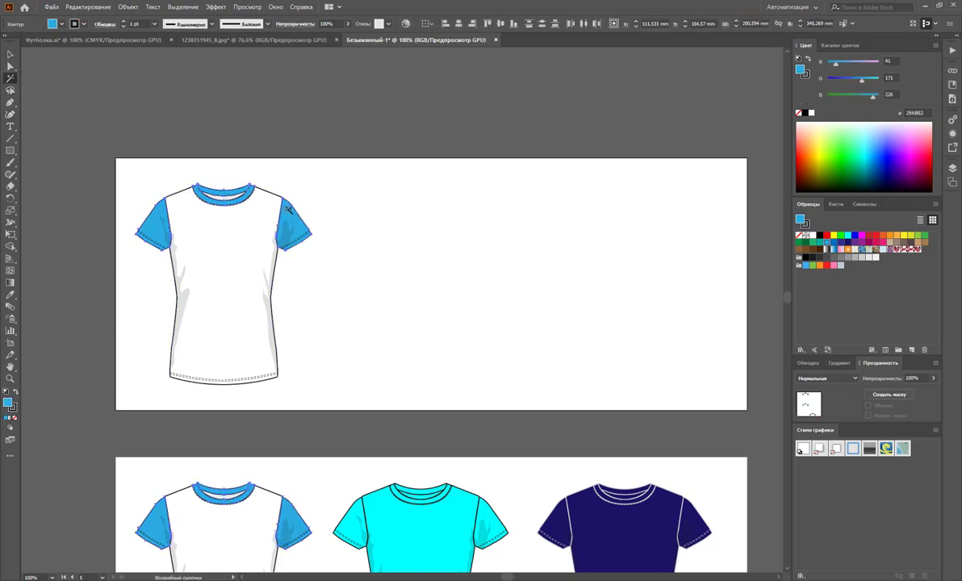
click(10, 54)
click(413, 187)
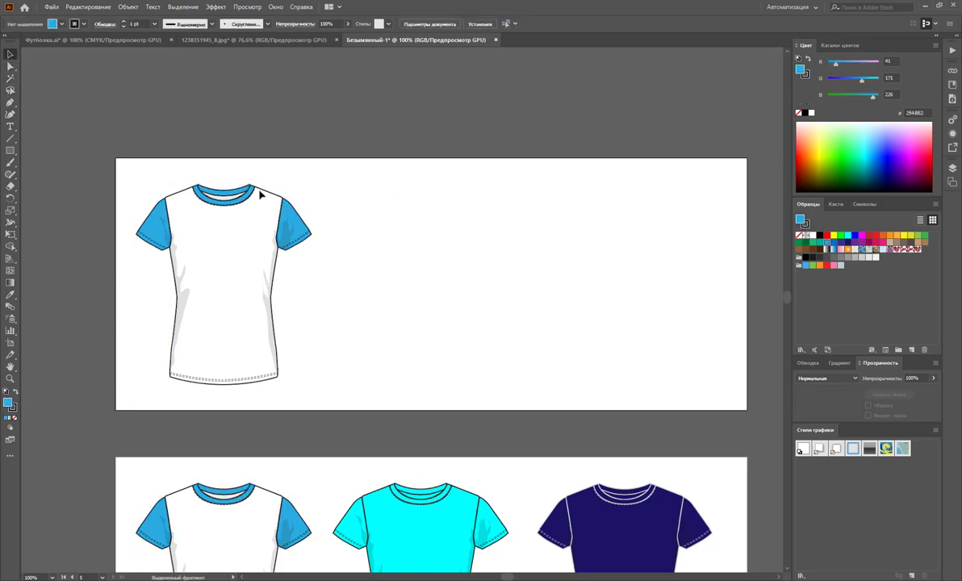
click(261, 192)
double_click(262, 191)
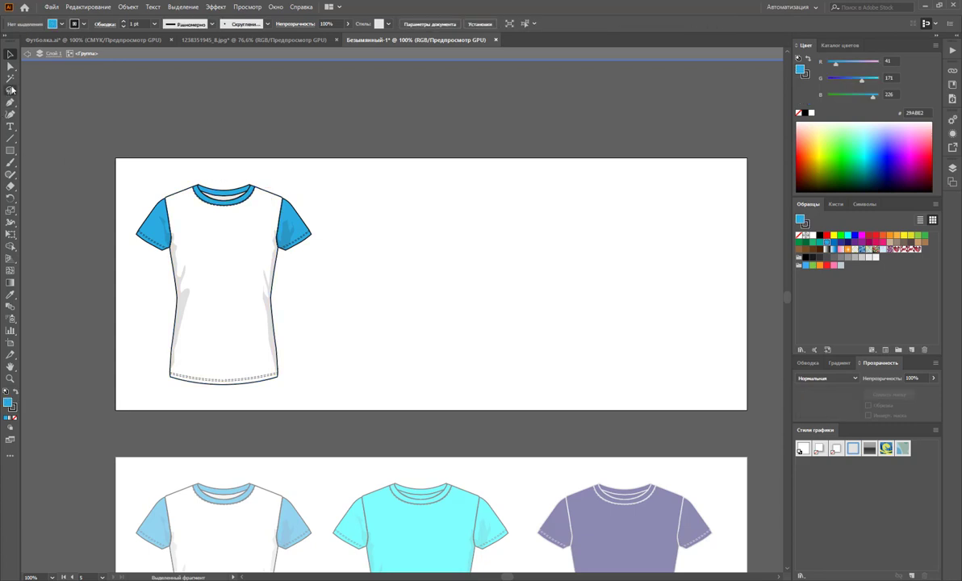
click(11, 78)
click(212, 190)
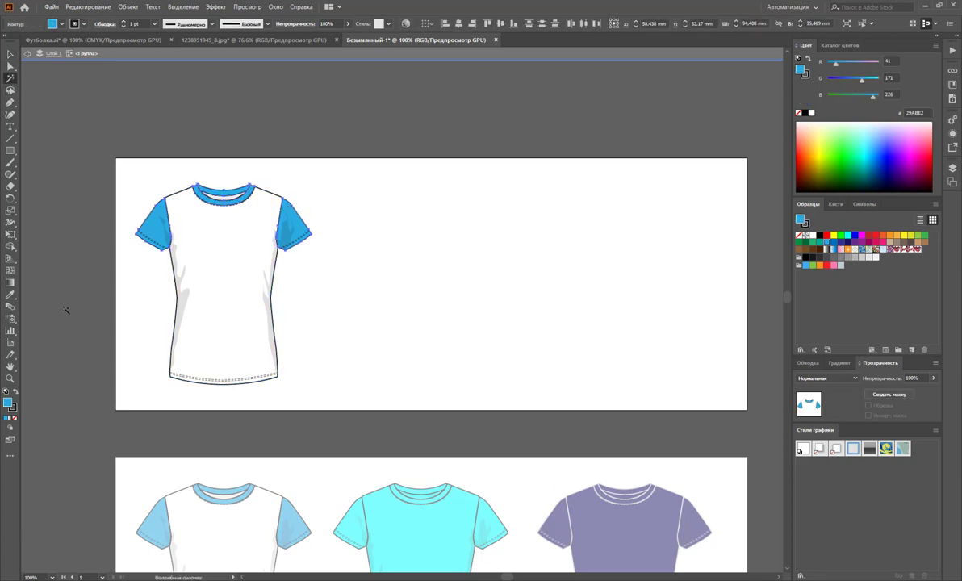
click(811, 236)
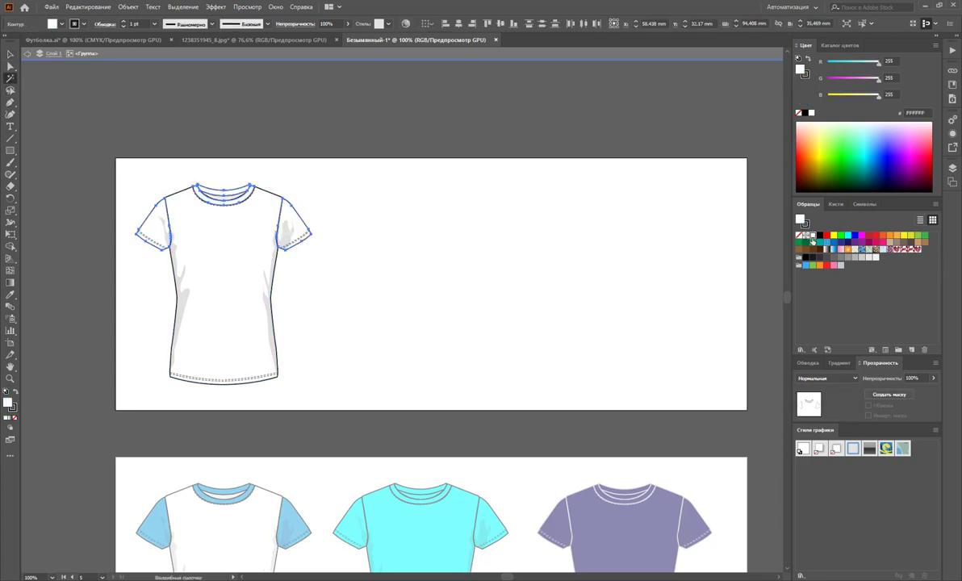
Alt-drag a copy of the all-white T-shirt to its right.
click(5, 55)
double_click(415, 227)
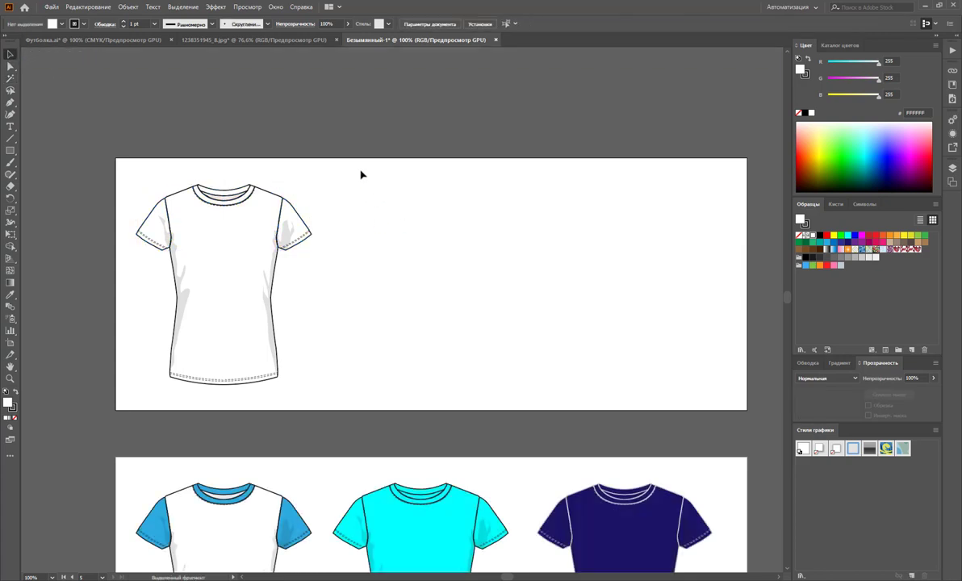
click(273, 225)
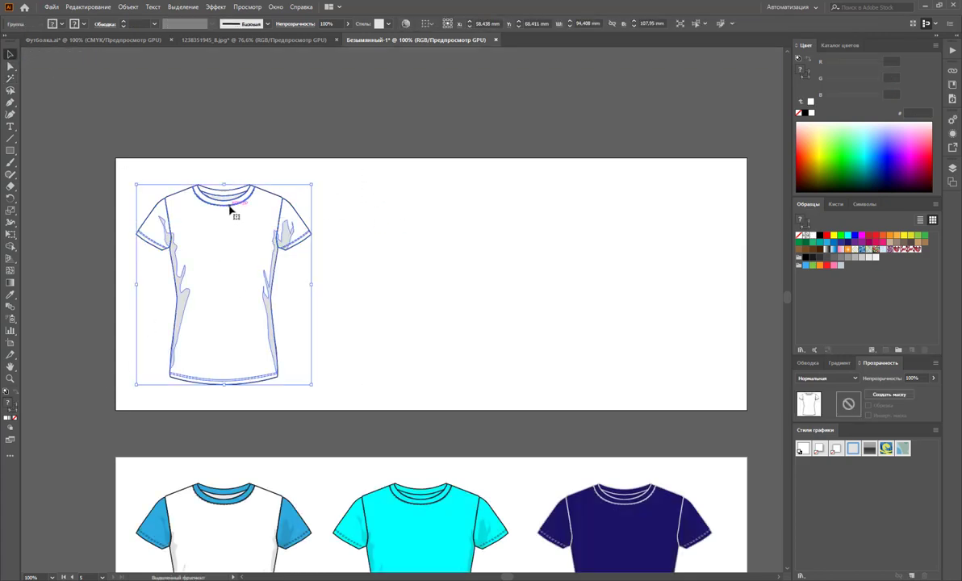
drag(230, 211, 419, 211)
Draw a closed pentagonal pocket outline with a pointed bottom beside the shirts.
click(532, 279)
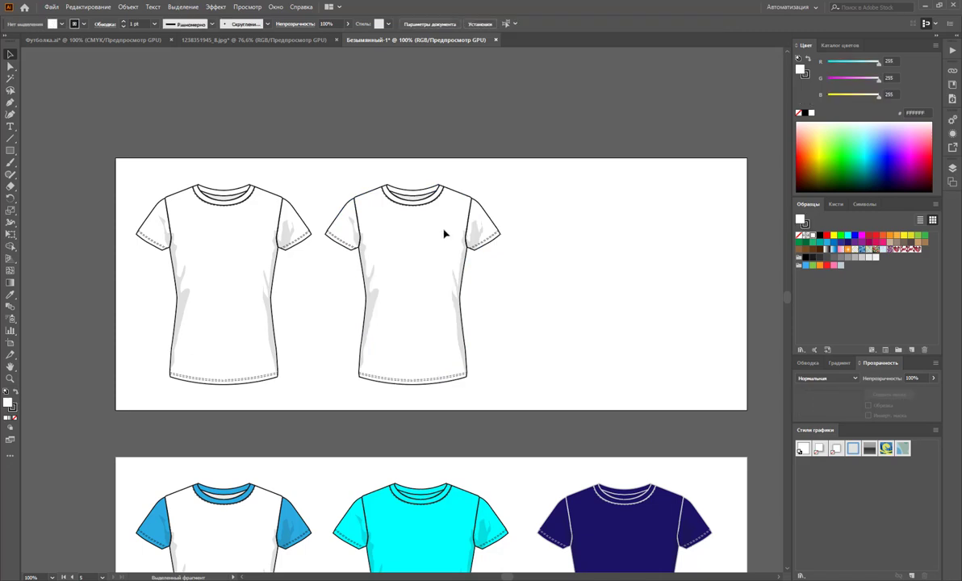
click(10, 101)
click(533, 200)
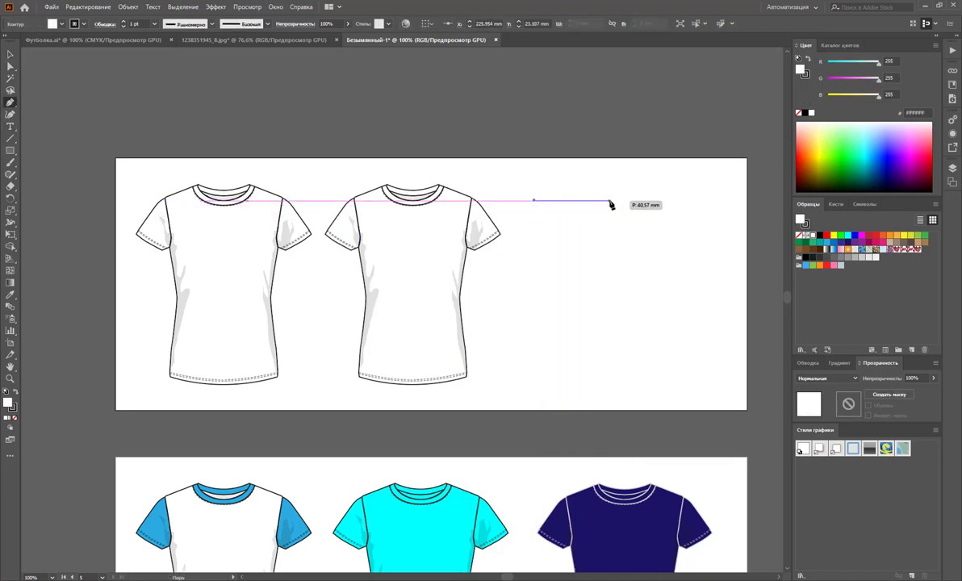
click(609, 199)
click(609, 272)
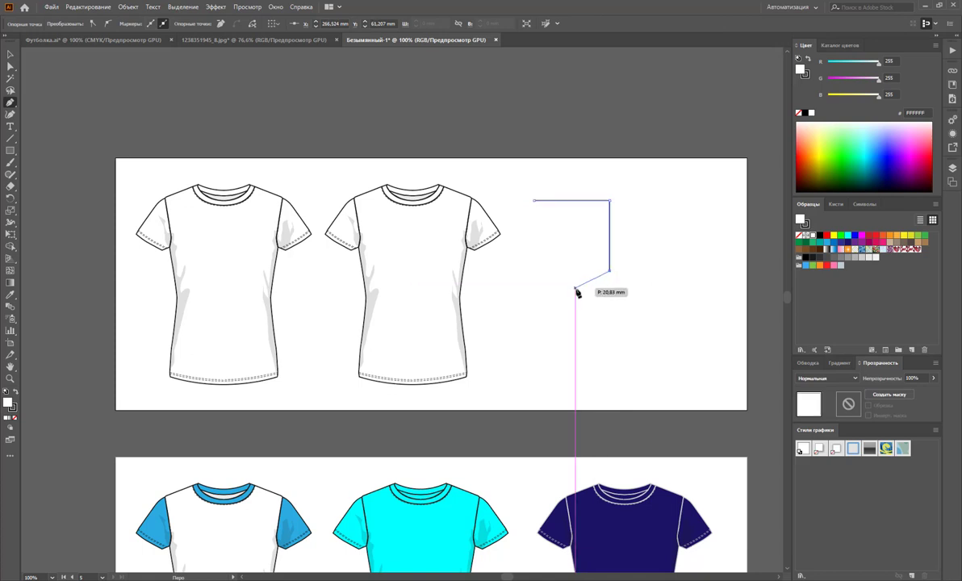
click(574, 287)
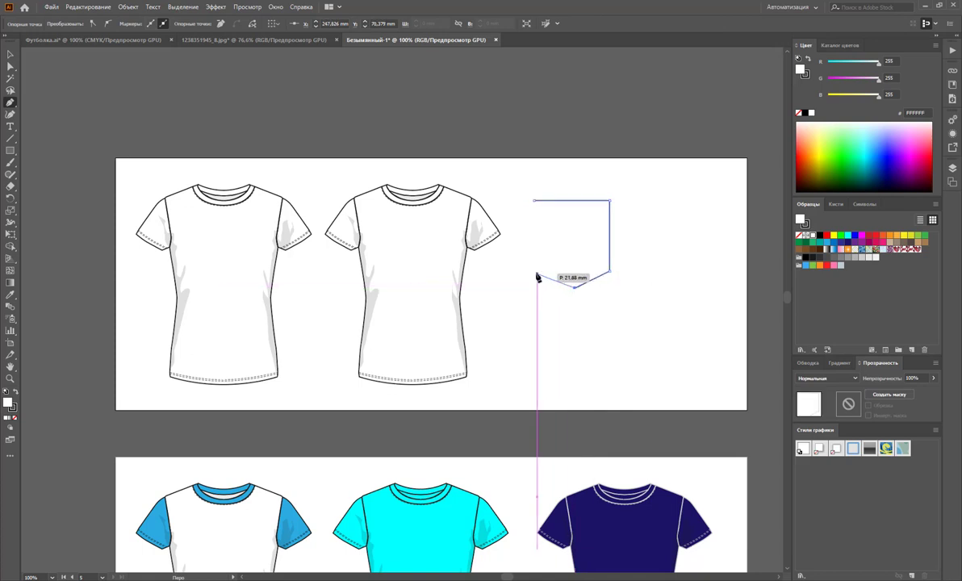
click(534, 270)
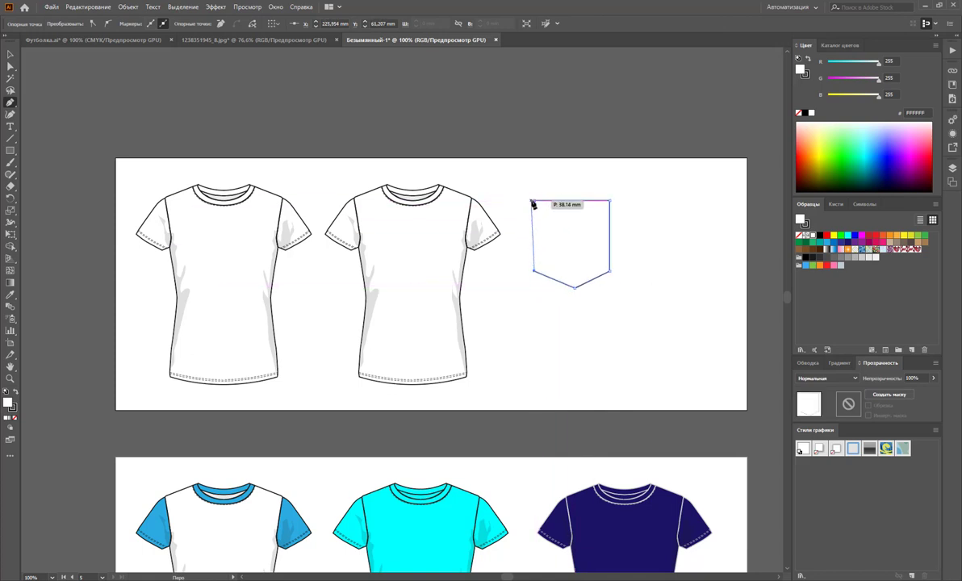
click(533, 200)
Alt-drag a copy of the pocket to its right.
click(9, 54)
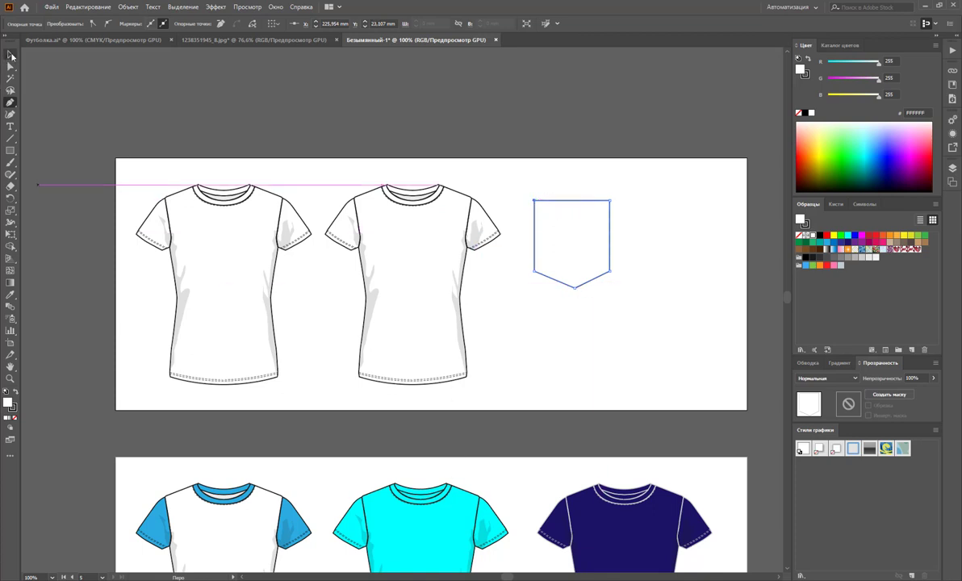
click(582, 328)
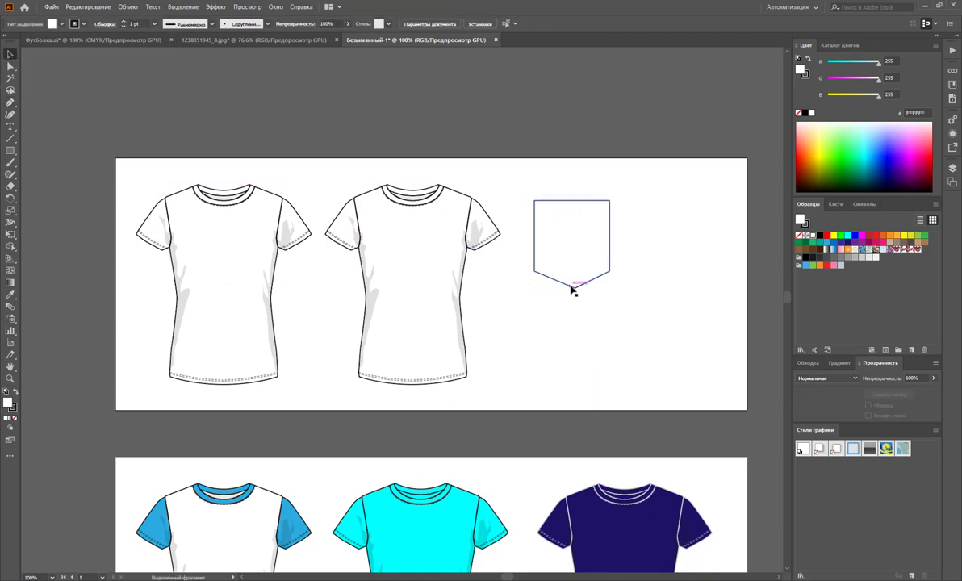
drag(572, 286, 661, 294)
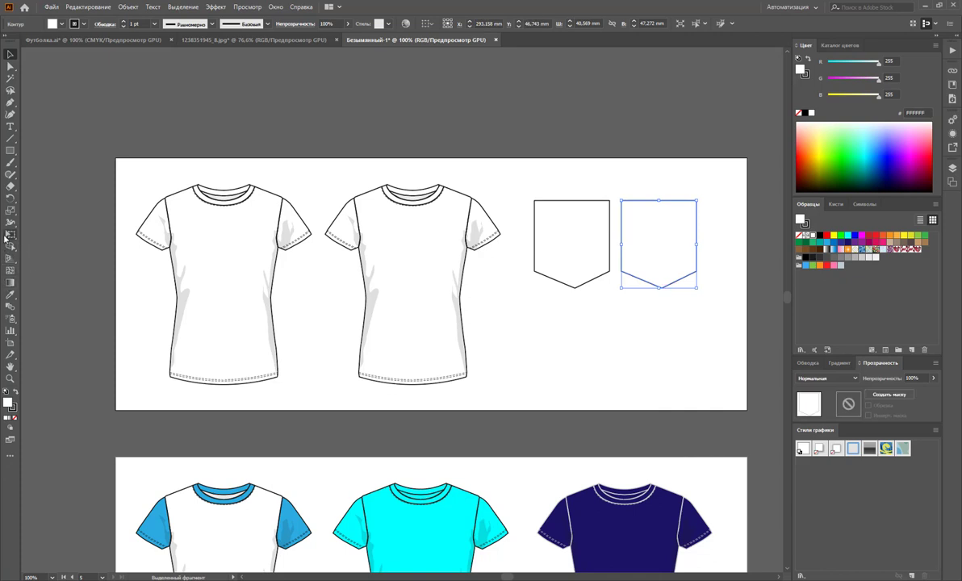
Cut the copied pocket at its top corner with the Scissors and select its remaining line.
click(9, 187)
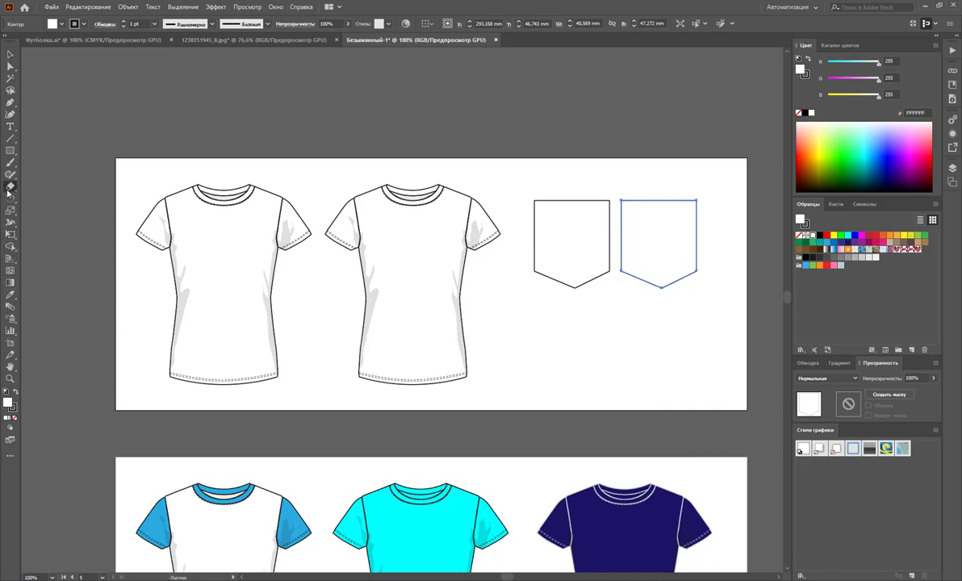
click(71, 198)
click(696, 200)
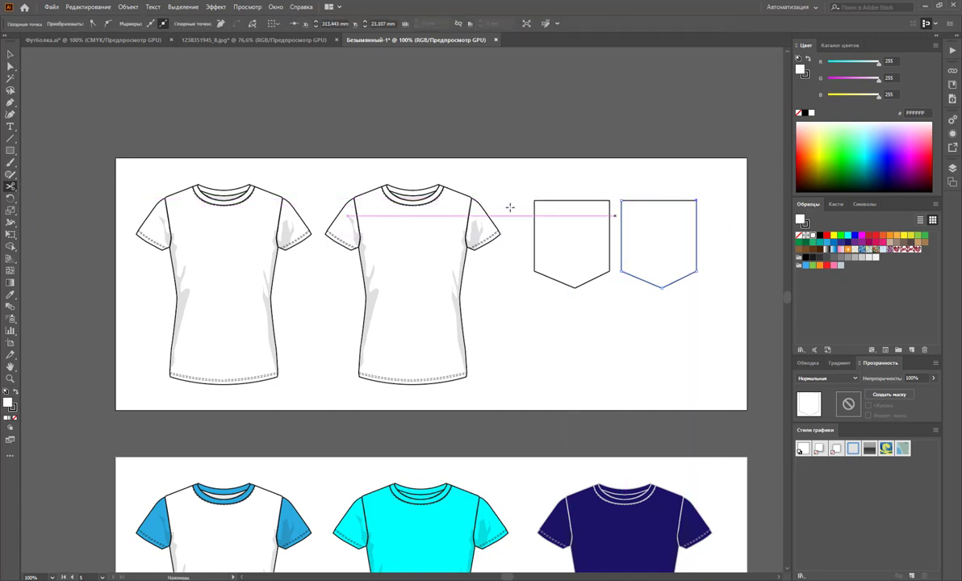
click(10, 55)
click(716, 189)
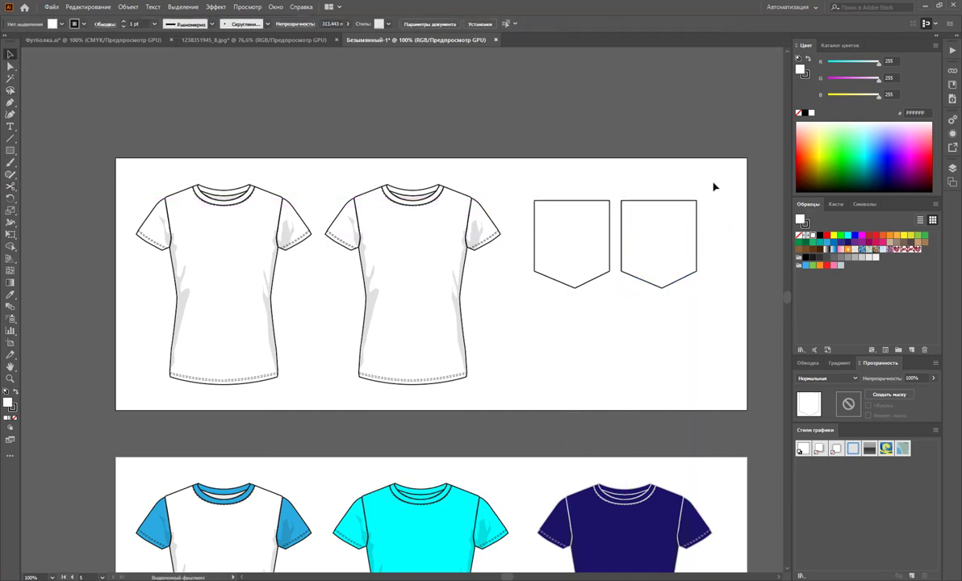
click(621, 234)
Make that line a dashed stitch with dash 4 and 0,25 pt weight.
click(807, 363)
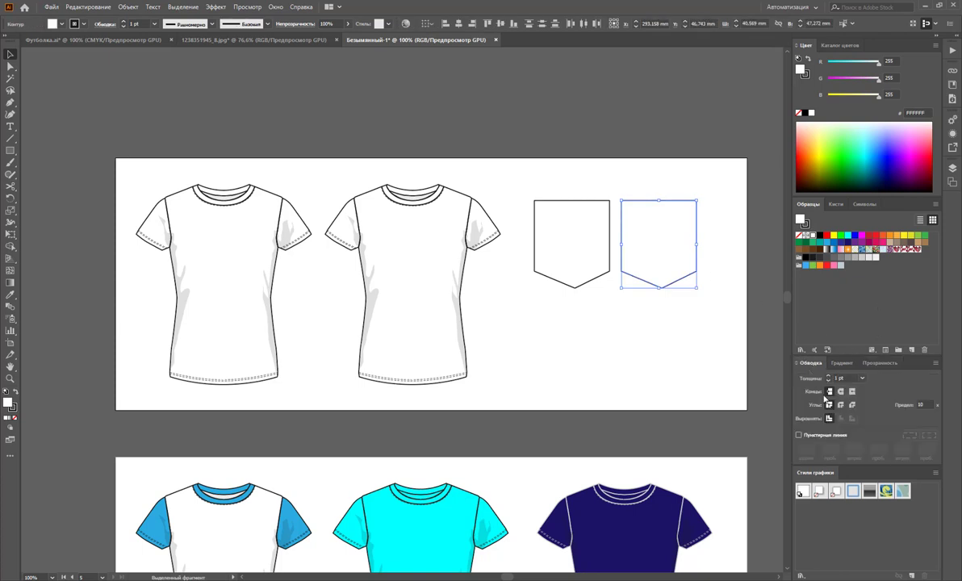
click(798, 435)
text(2)
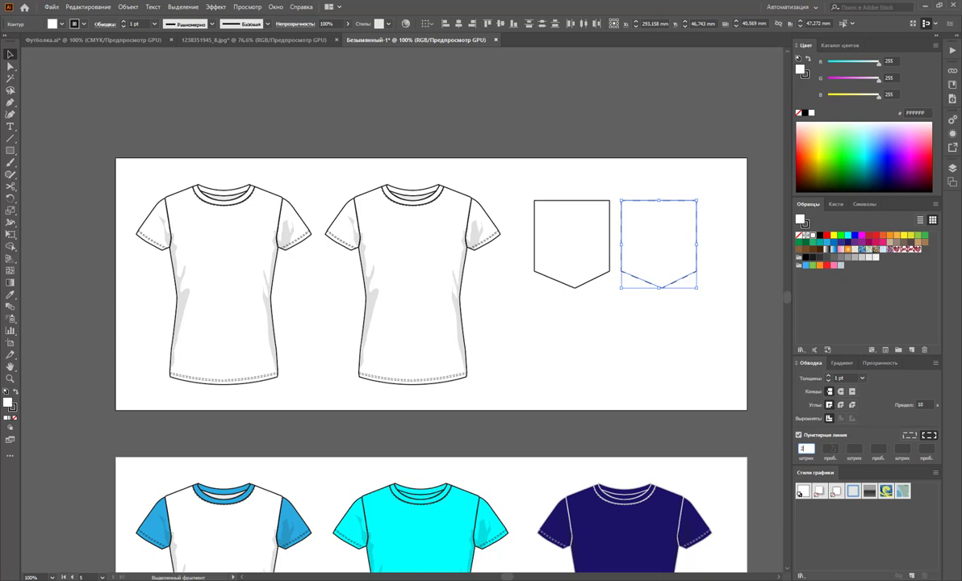
click(830, 449)
text(4)
click(861, 377)
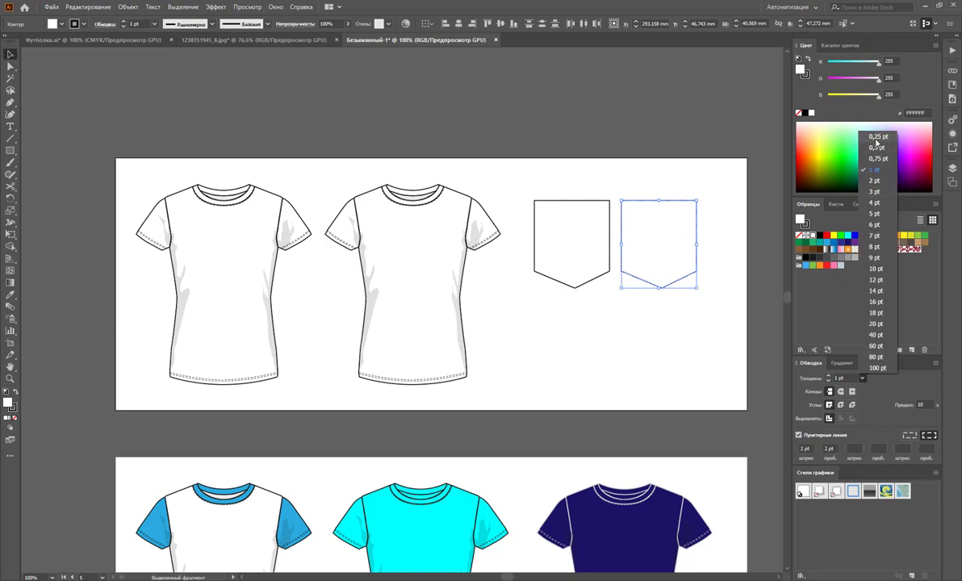
click(877, 137)
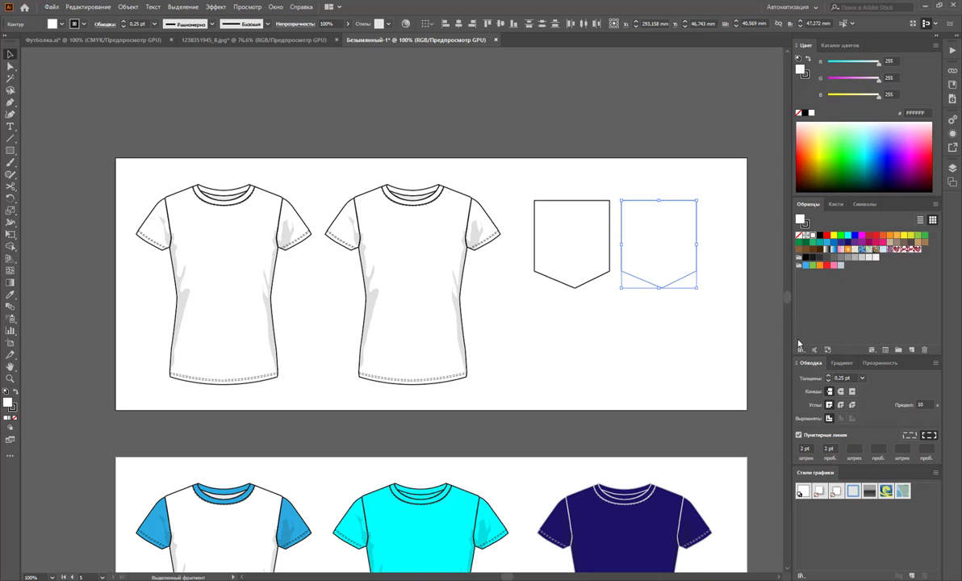
drag(697, 288, 693, 287)
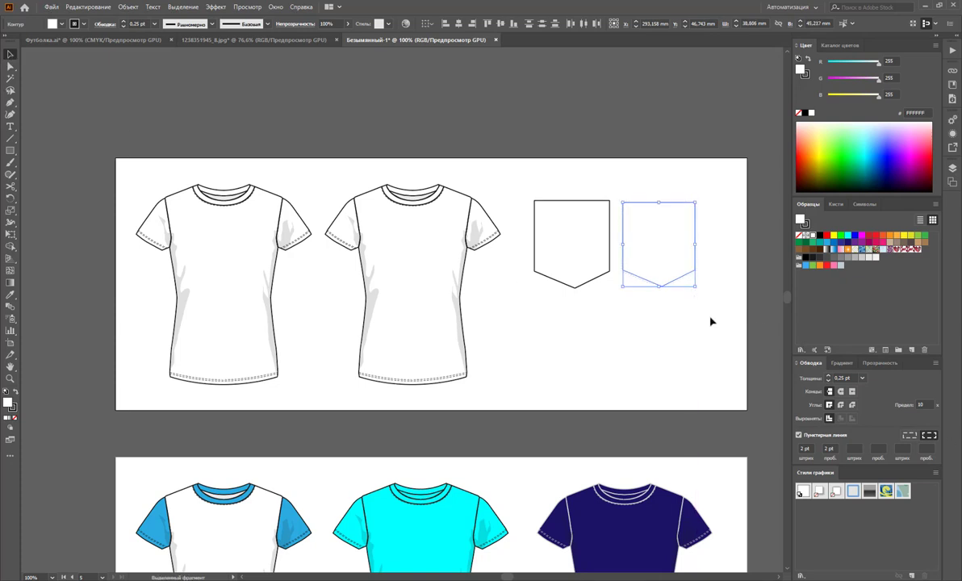
Move the dashed stitching line onto the left pocket.
click(708, 186)
click(692, 236)
drag(693, 230, 609, 234)
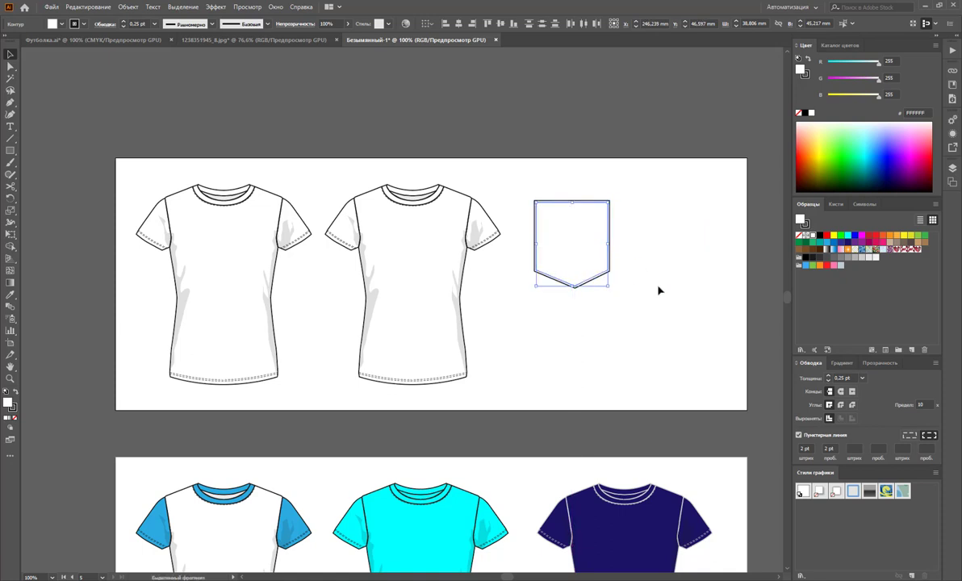
click(660, 215)
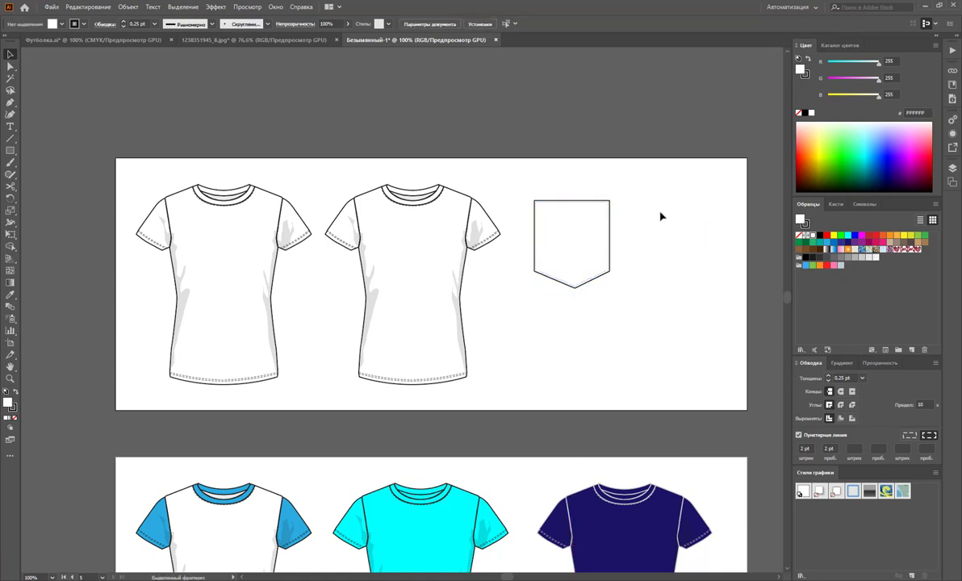
Pull both ends of the pocket's top hem line inward, then marquee-select the whole pocket.
click(581, 202)
drag(539, 200, 534, 204)
mouse_move(609, 201)
mouse_down()
mouse_move(612, 210)
mouse_move(579, 209)
mouse_up()
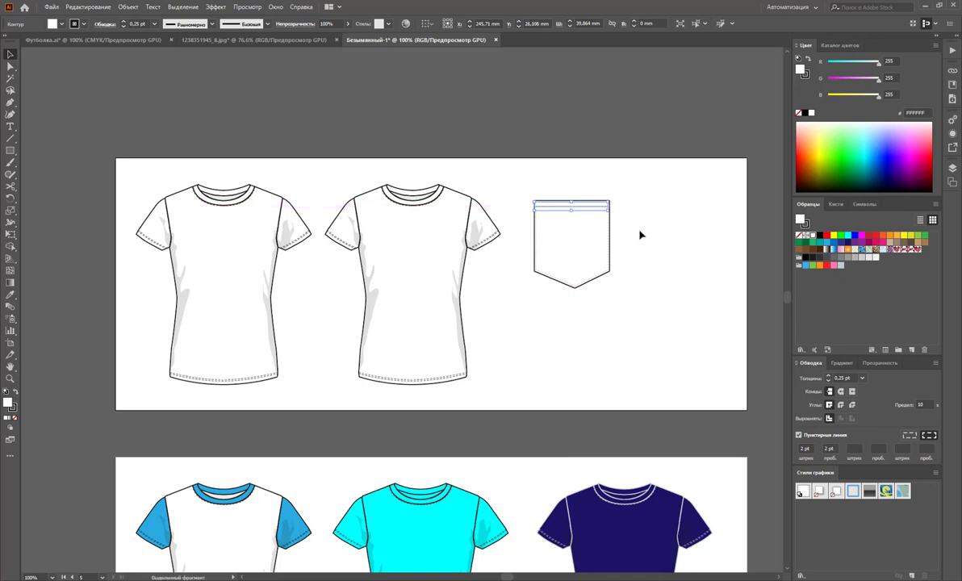
click(640, 231)
click(589, 206)
drag(643, 179, 520, 327)
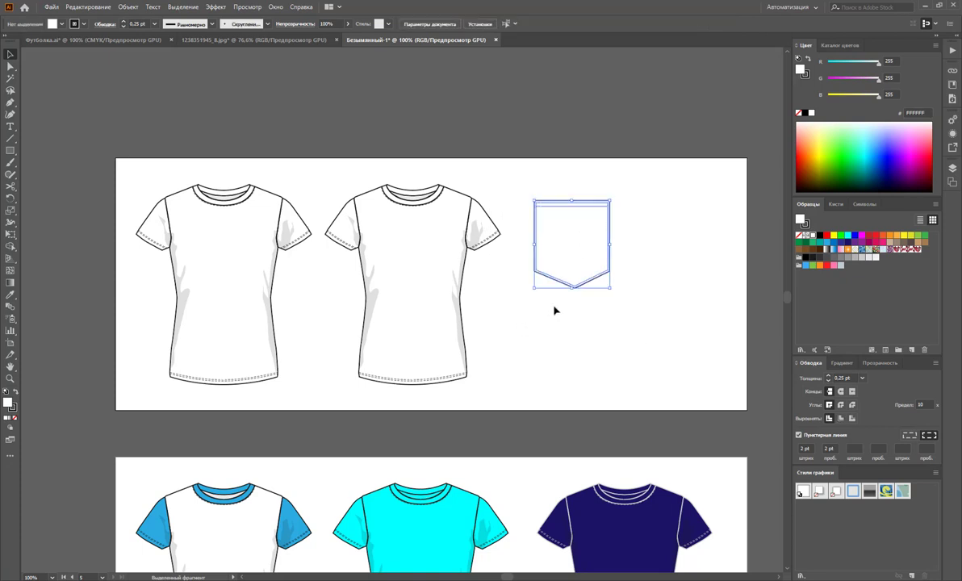
Group the pocket parts and scale the pocket down to about half size.
right_click(590, 255)
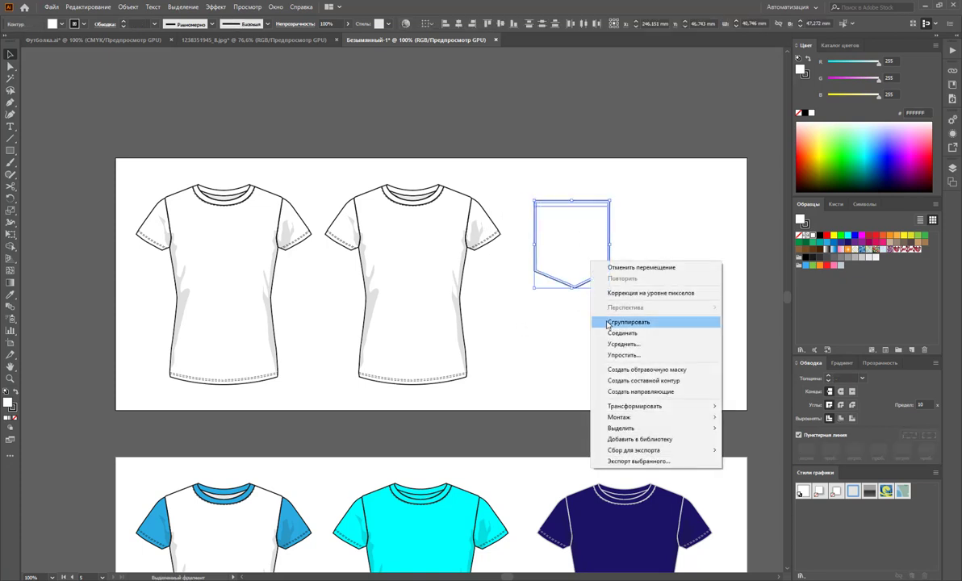
click(617, 319)
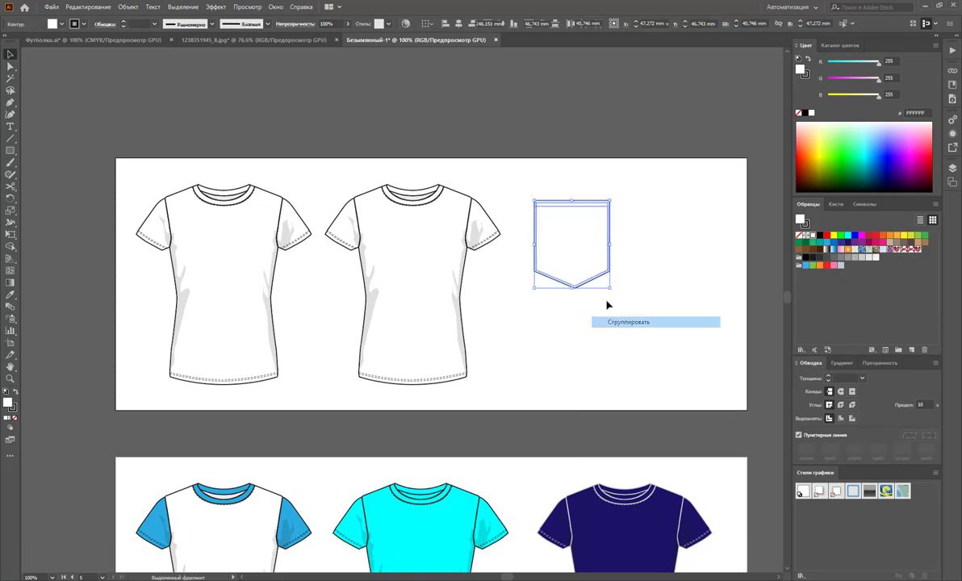
click(590, 250)
mouse_move(607, 290)
mouse_down()
mouse_move(586, 242)
mouse_move(214, 242)
mouse_up()
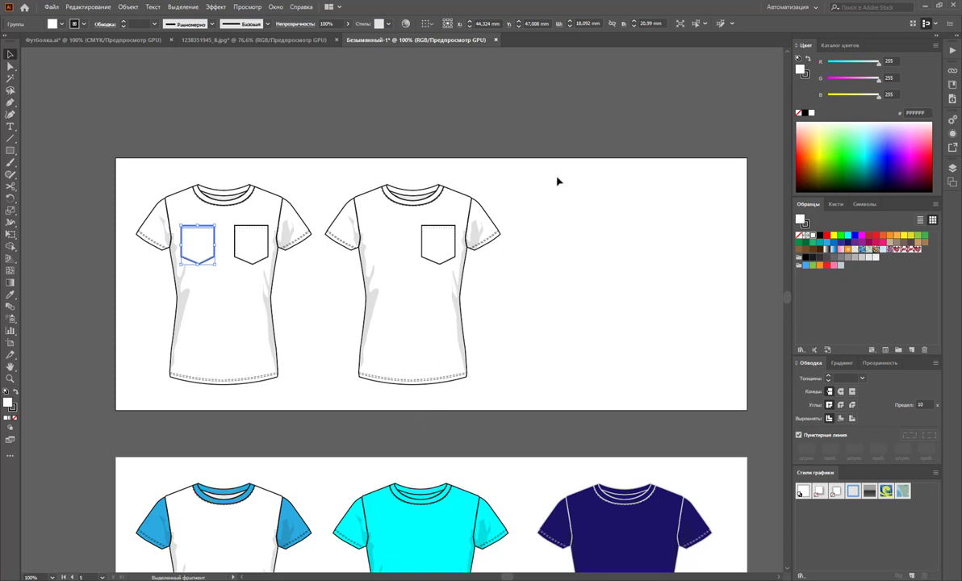
Alt-drag a copy of the second T-shirt to the right and delete its pocket.
drag(557, 181, 325, 407)
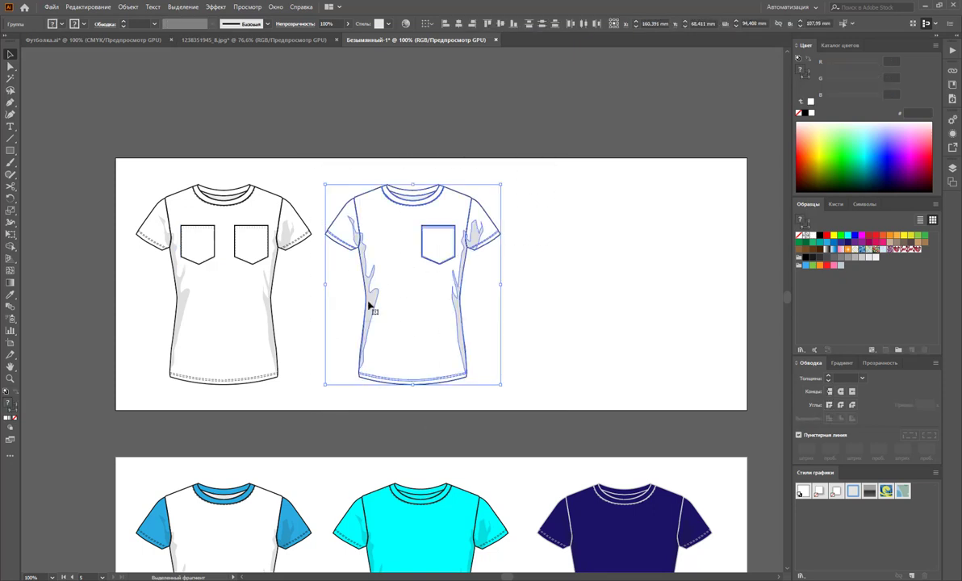
drag(368, 303, 569, 323)
click(731, 329)
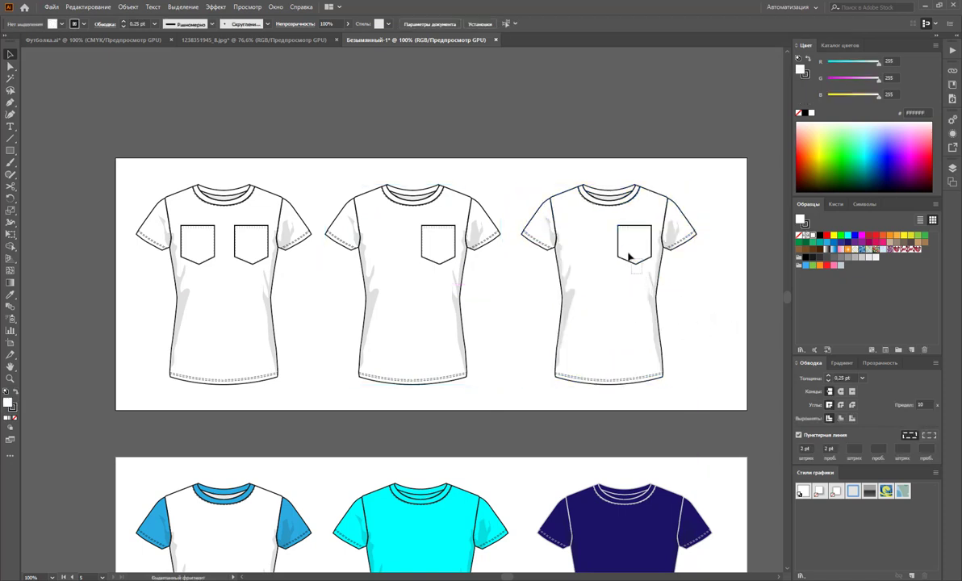
click(616, 225)
key(Delete)
Pen-draw a closed pocket-half outline with a curved side near the third shirt's hem.
click(10, 102)
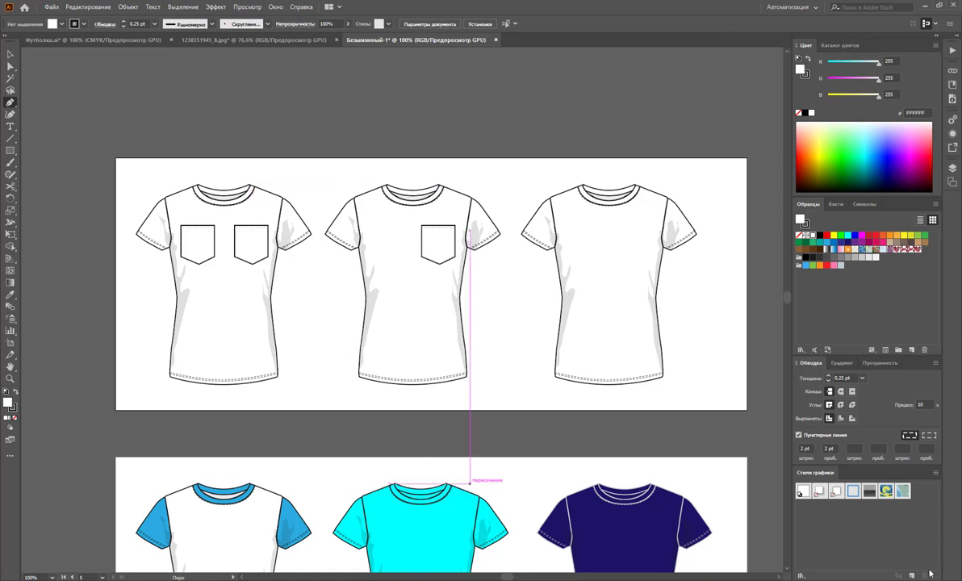
click(609, 325)
drag(625, 328, 661, 353)
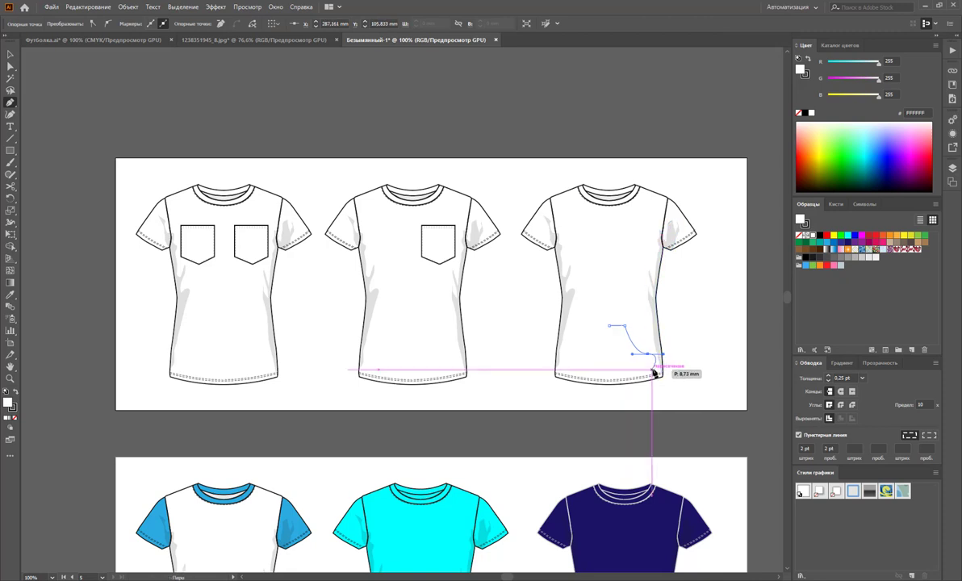
click(653, 368)
click(608, 368)
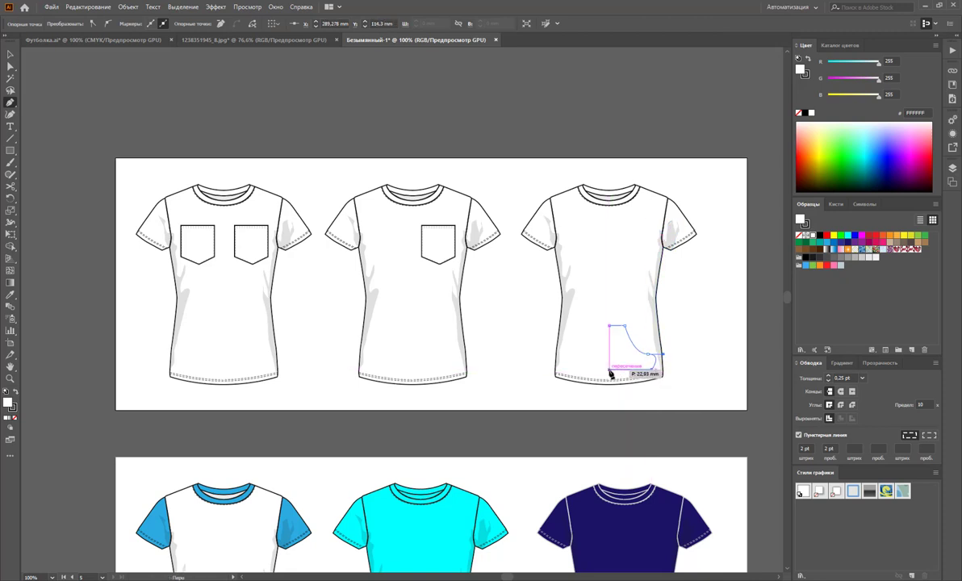
click(608, 325)
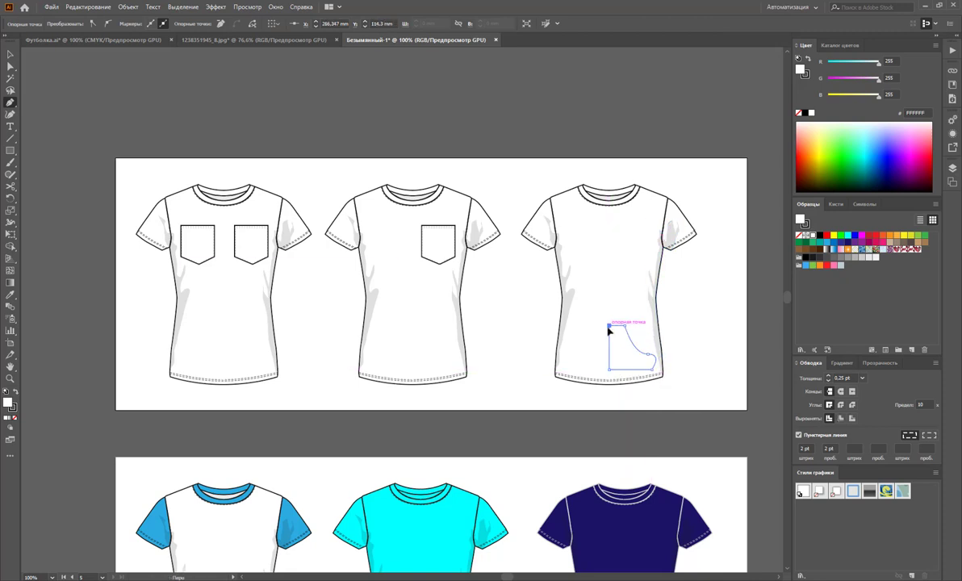
Reshape the pocket half's side into one smooth curve with Direct Selection and Anchor Point tools.
click(11, 66)
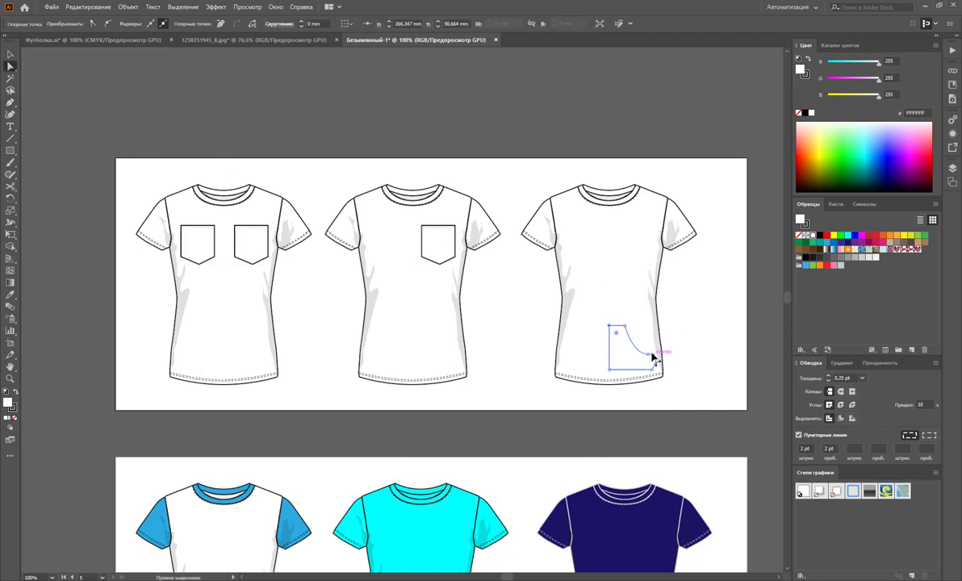
drag(648, 357, 647, 356)
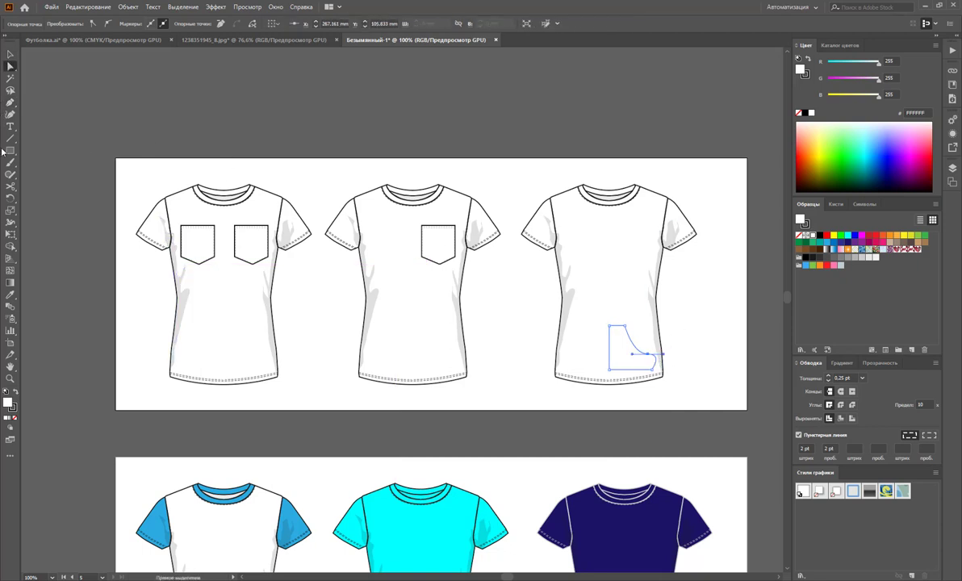
click(11, 101)
drag(10, 101, 147, 112)
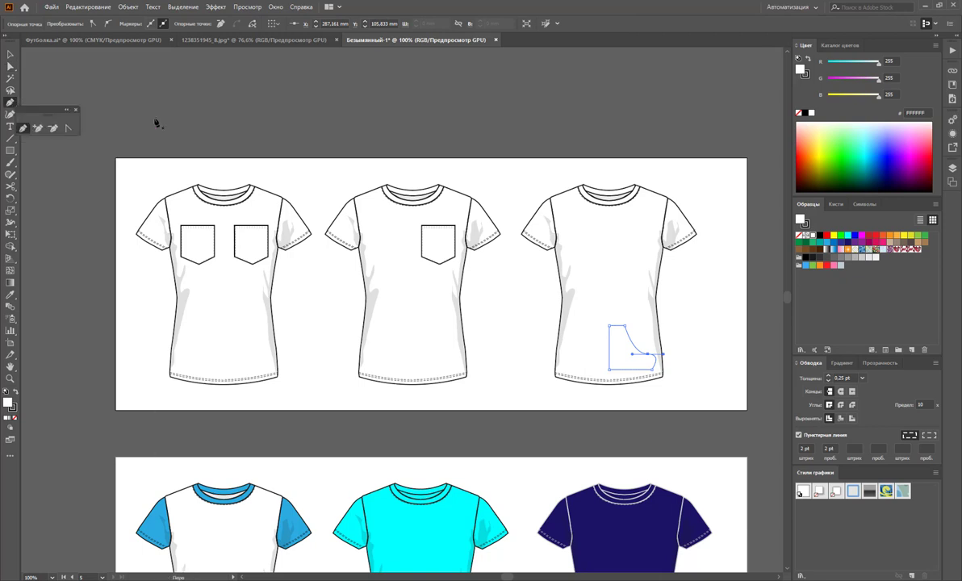
click(67, 128)
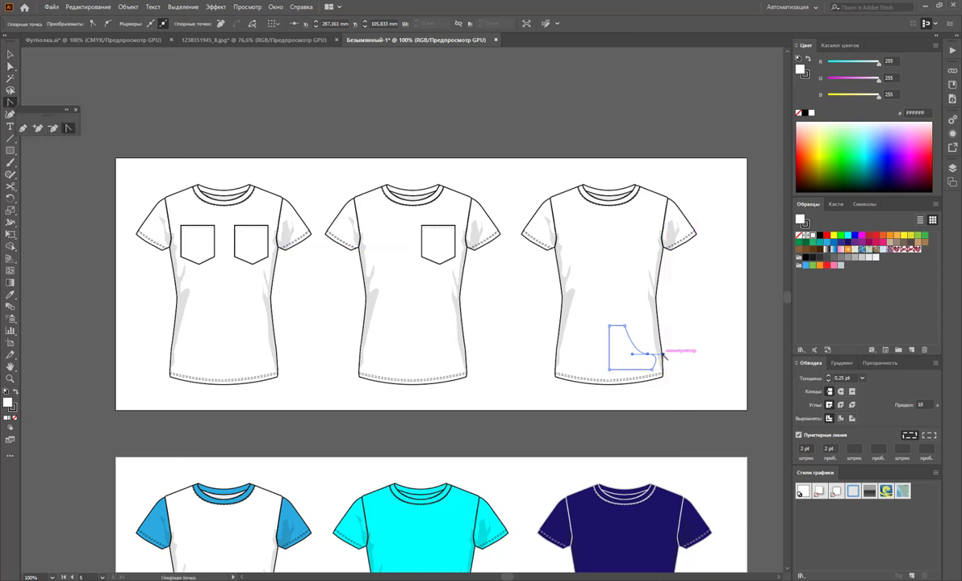
drag(663, 356, 647, 352)
click(10, 66)
drag(632, 353, 652, 366)
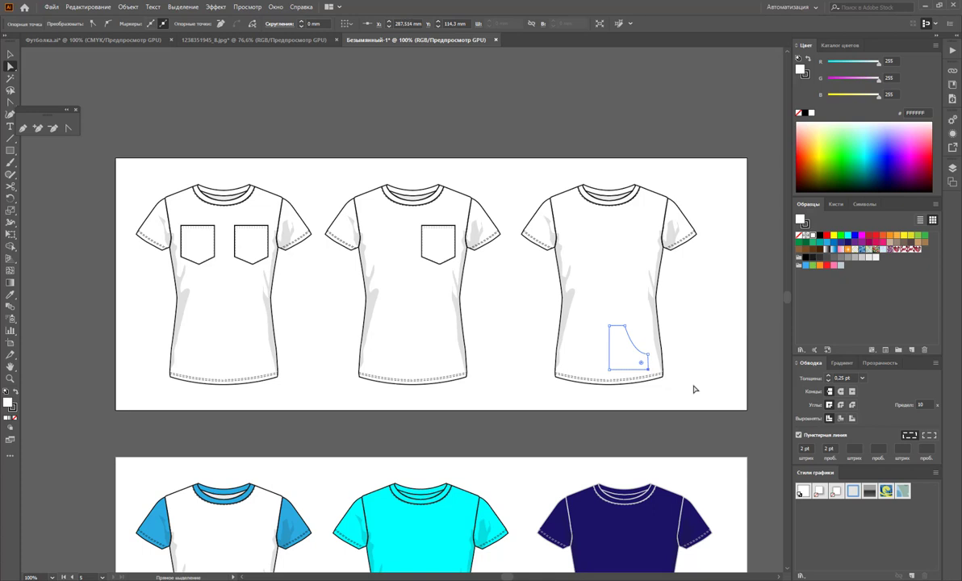
click(10, 55)
click(658, 342)
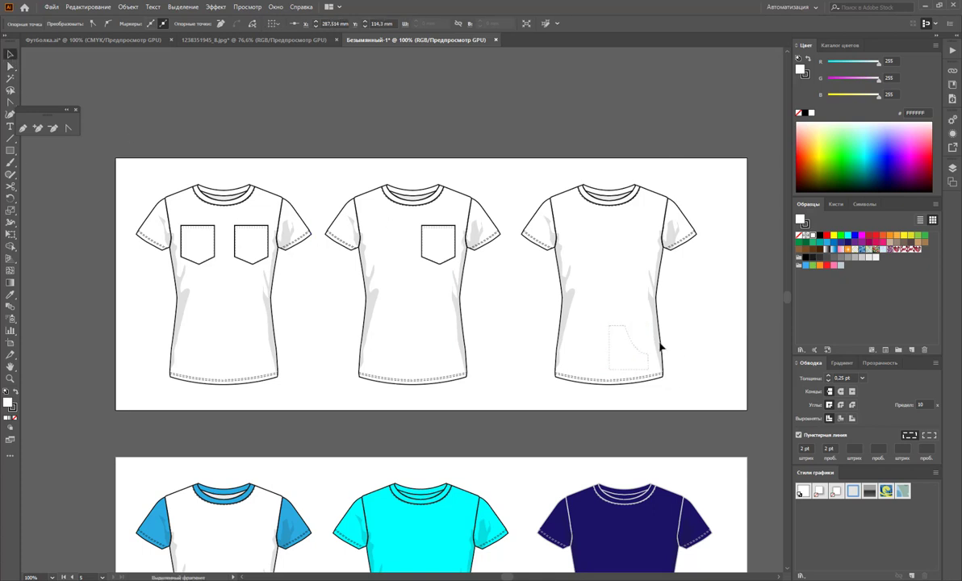
click(633, 343)
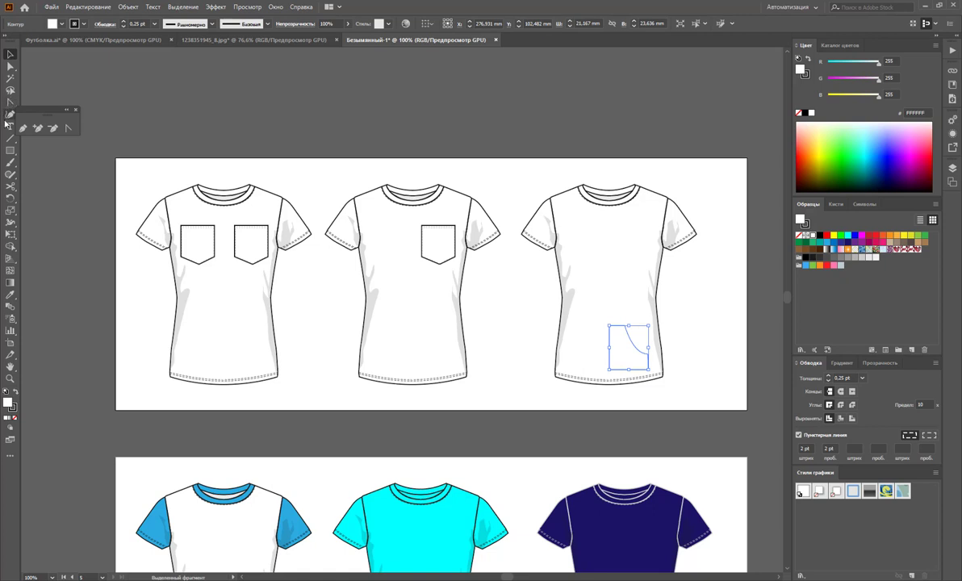
Reflect a copy of the pocket half to the left with the Reflect tool.
click(11, 211)
click(11, 212)
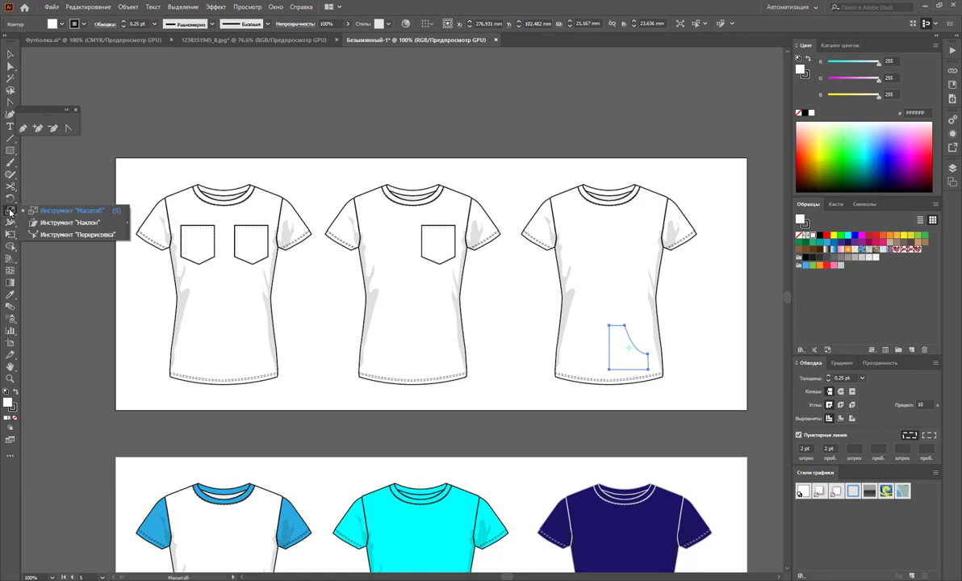
click(11, 197)
click(48, 212)
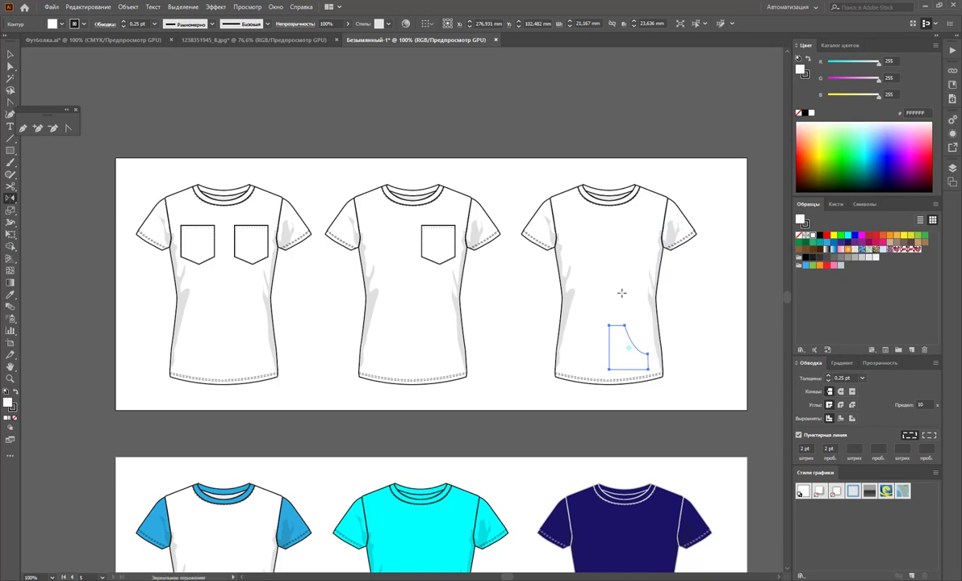
mouse_move(565, 295)
mouse_down()
mouse_move(608, 323)
mouse_move(592, 326)
mouse_up()
Unite the two pocket halves into one kangaroo pocket with Pathfinder.
click(11, 50)
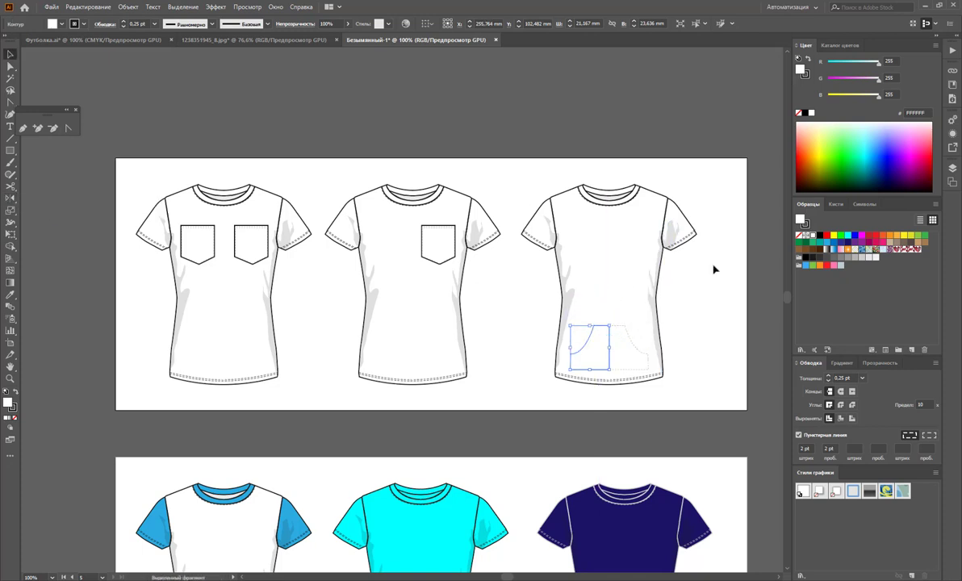
click(719, 309)
drag(614, 305, 608, 337)
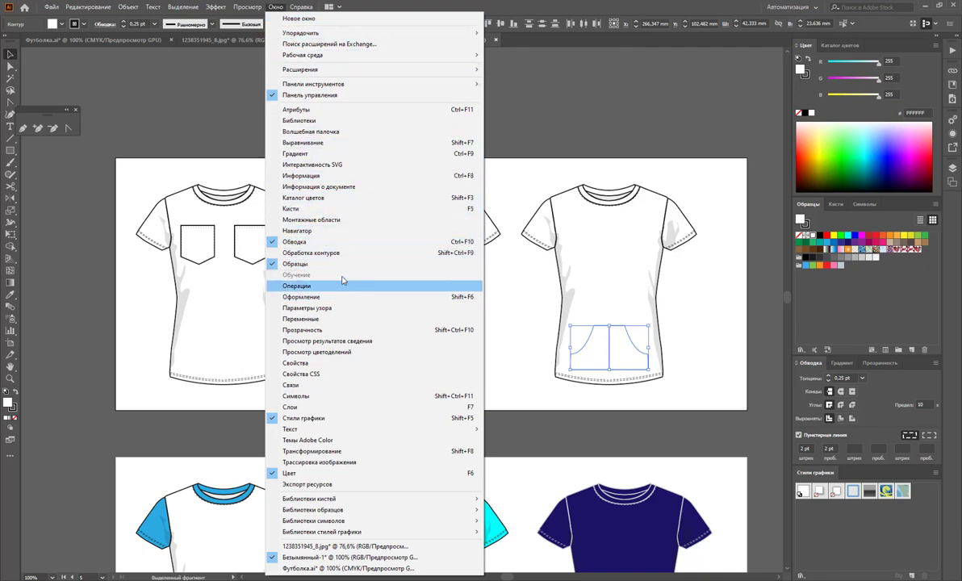
click(339, 252)
click(257, 236)
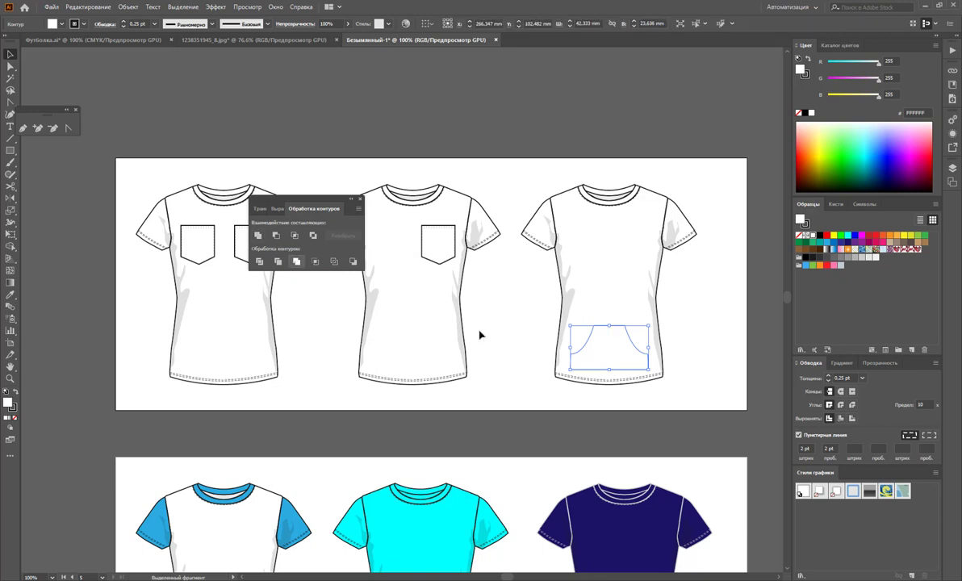
Make the kangaroo pocket's outline solid at 1 pt weight.
click(798, 435)
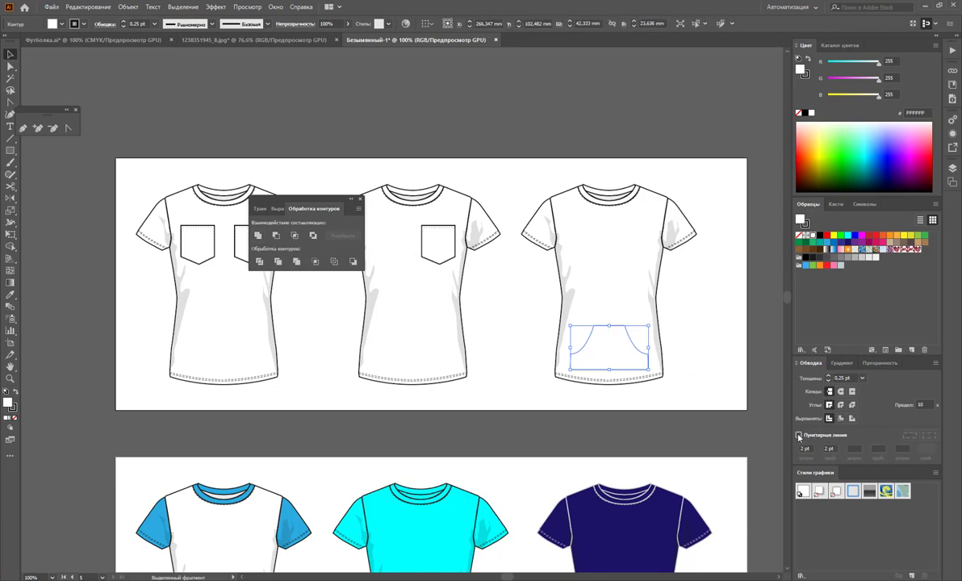
click(862, 377)
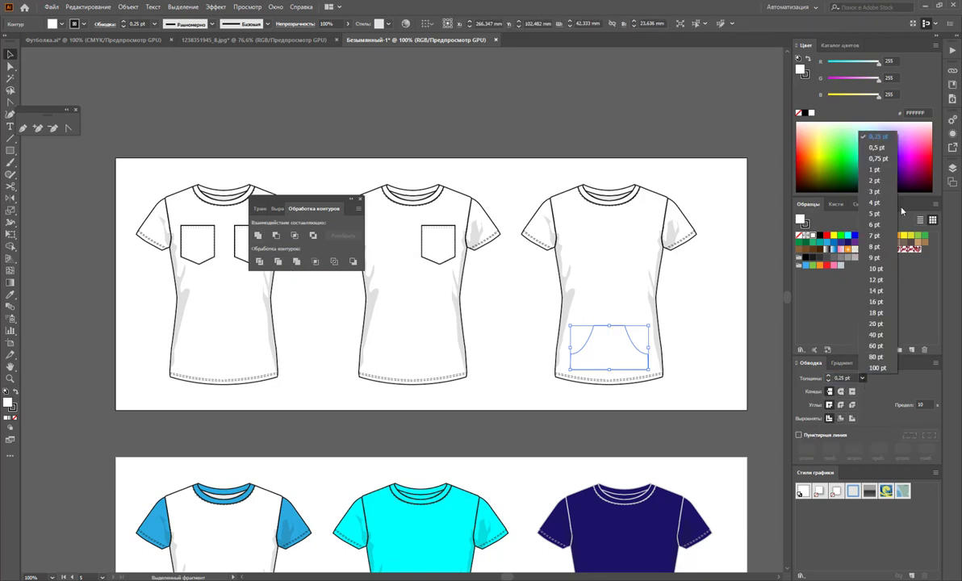
click(829, 183)
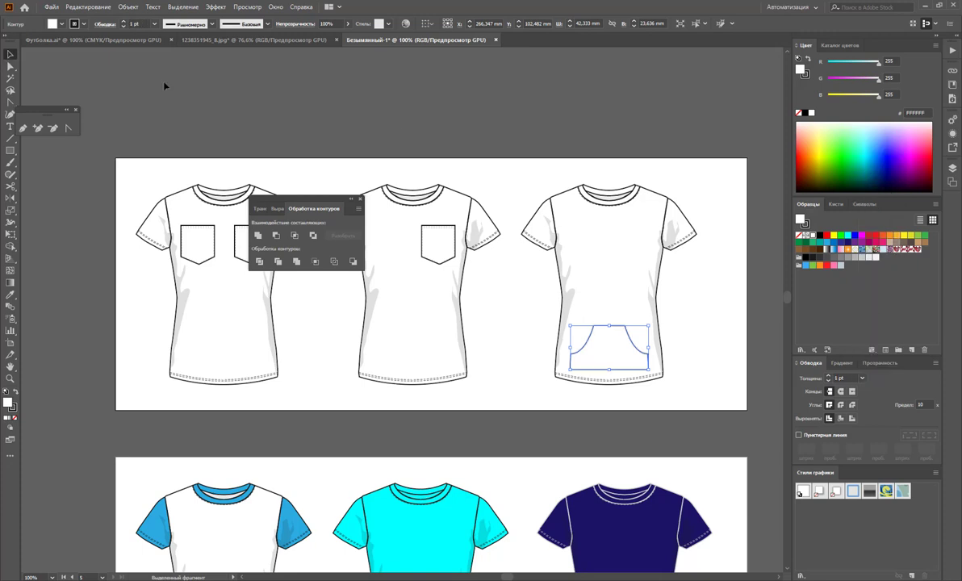
click(380, 114)
drag(323, 201, 544, 65)
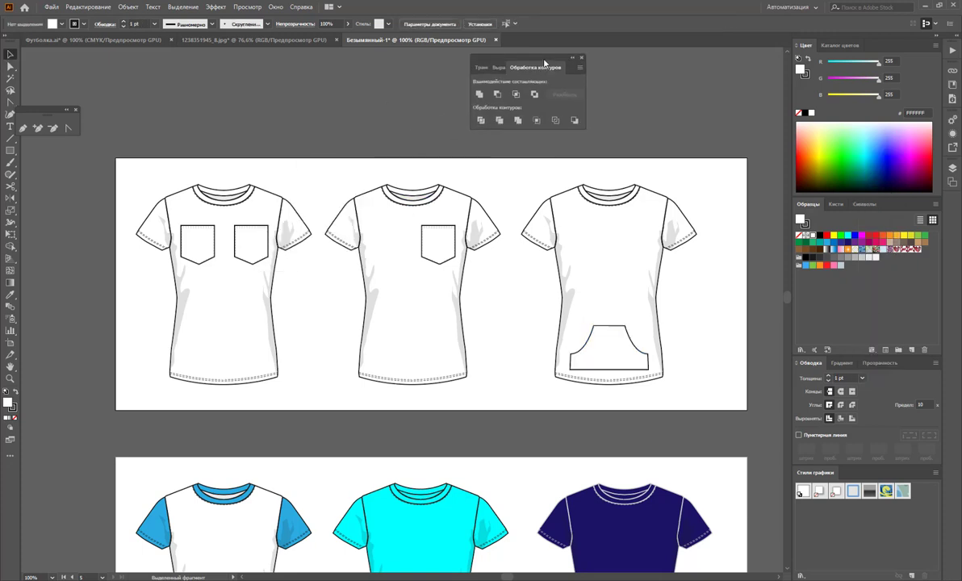
Zoom out to 50% to see more of the artboards.
key(z)
alt+click(470, 379)
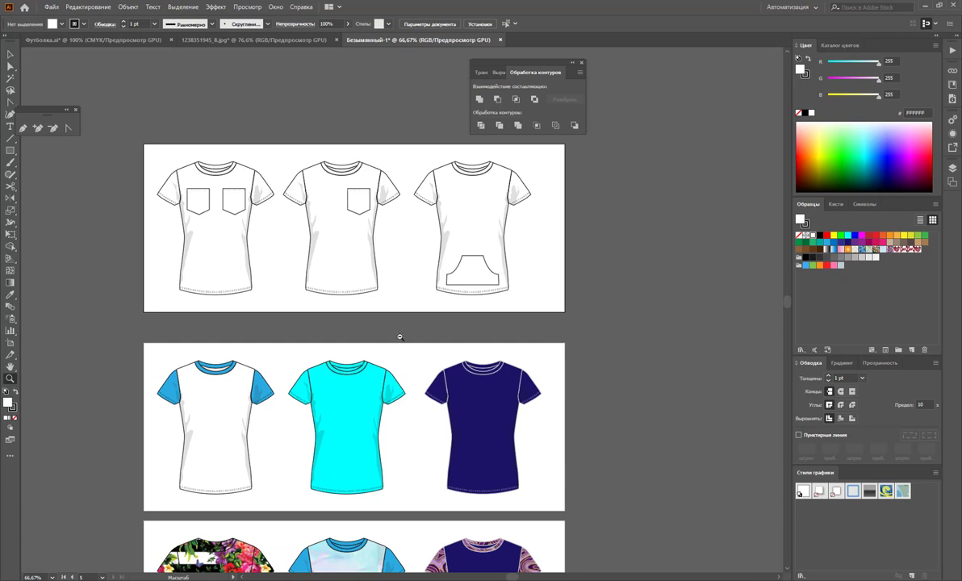
alt+click(400, 336)
alt+click(401, 338)
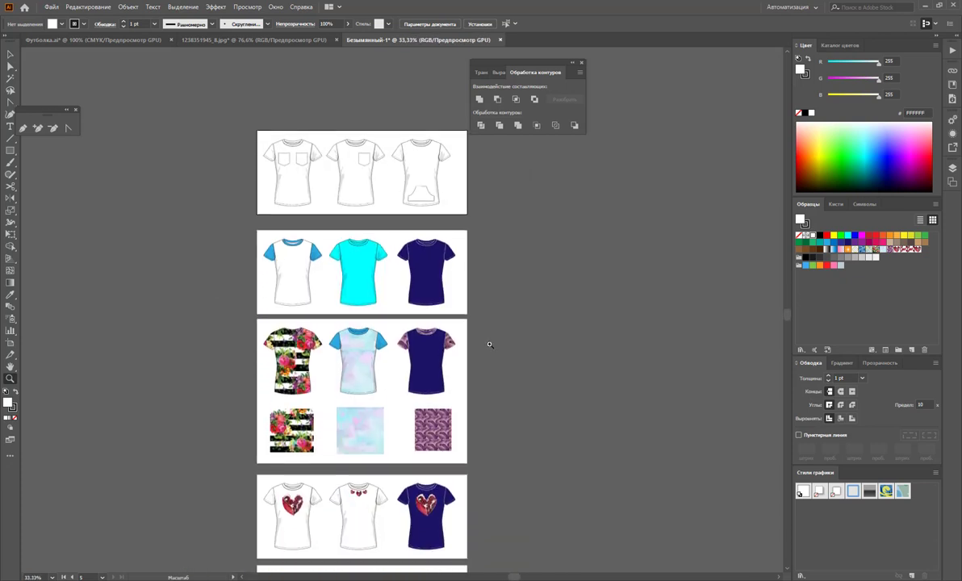
scroll(489, 344, down, 1)
scroll(468, 203, up, 1)
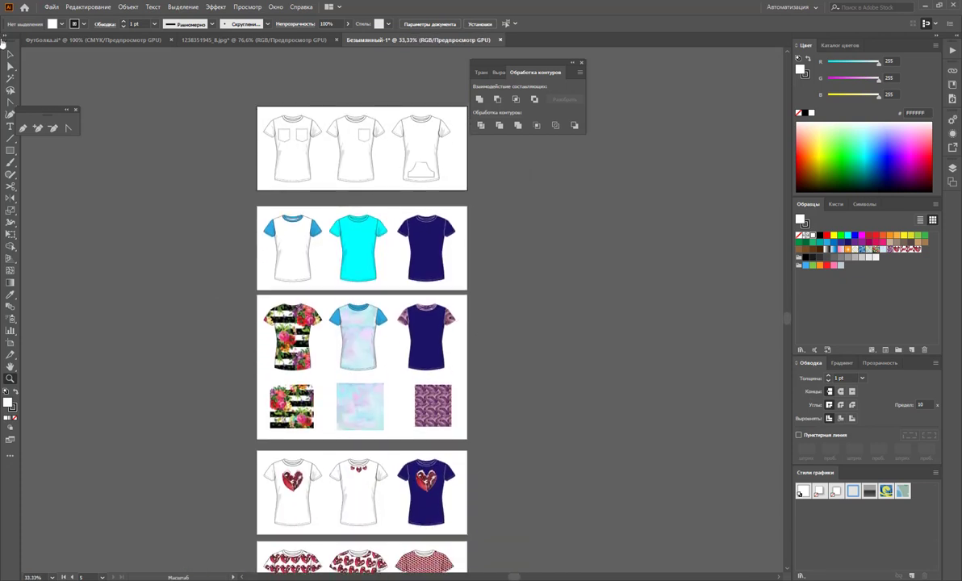
click(10, 53)
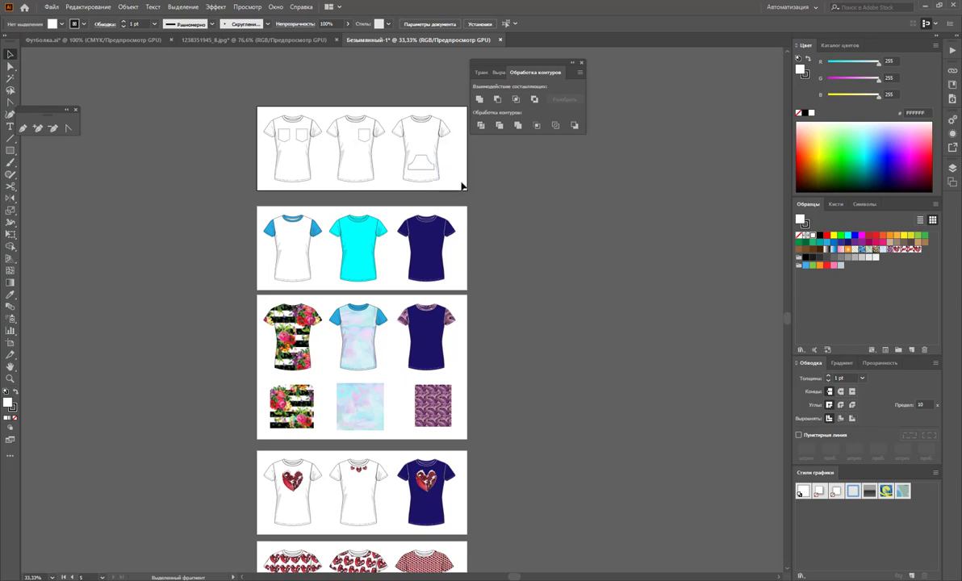
Drag the Pathfinder panel off the artwork next to the docked panels.
scroll(462, 186, up, 1)
scroll(461, 185, up, 1)
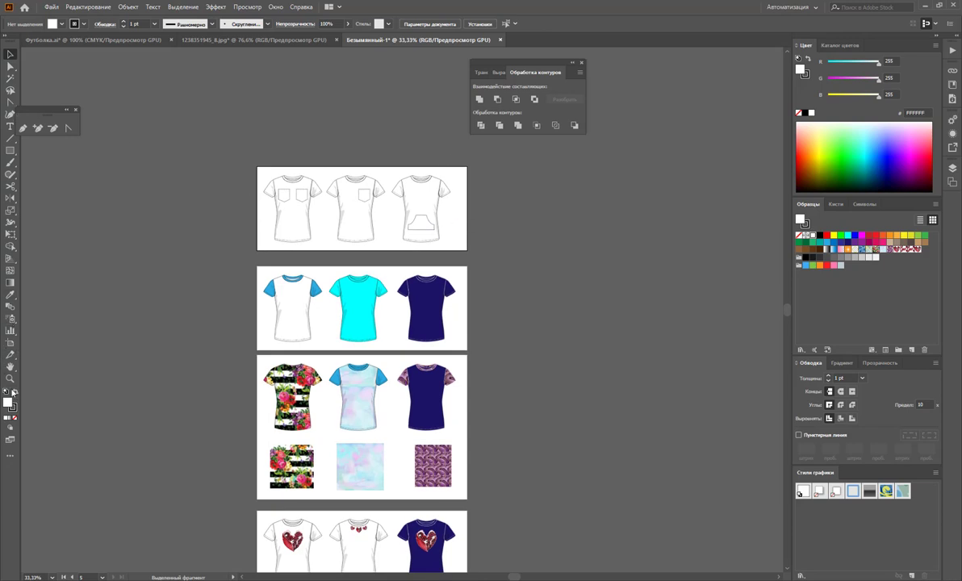
click(11, 379)
click(362, 325)
scroll(436, 322, up, 1)
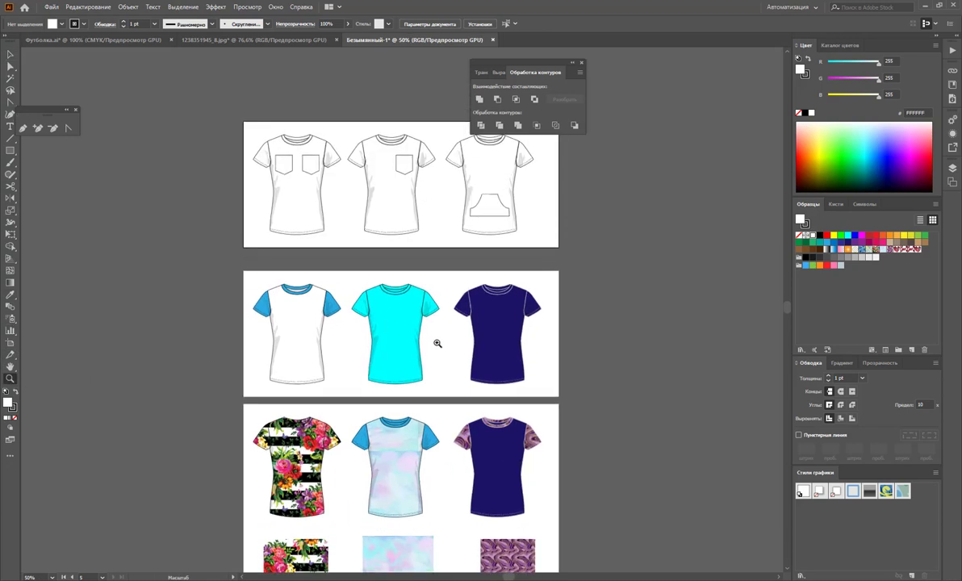
drag(552, 62, 746, 50)
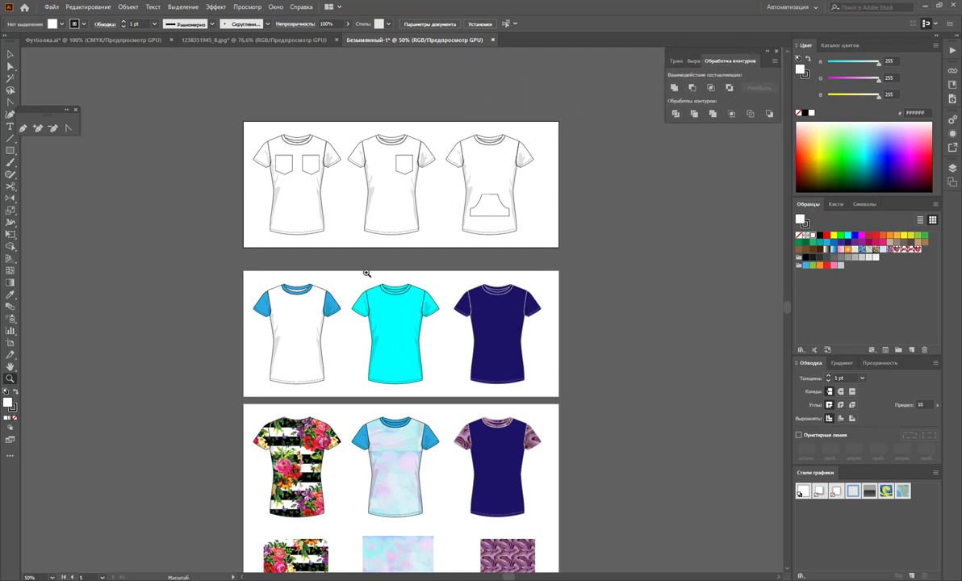
Scroll through the artboards to review the three pocketed white T-shirts.
scroll(366, 274, down, 2)
scroll(368, 278, down, 2)
scroll(372, 286, down, 3)
scroll(374, 296, down, 2)
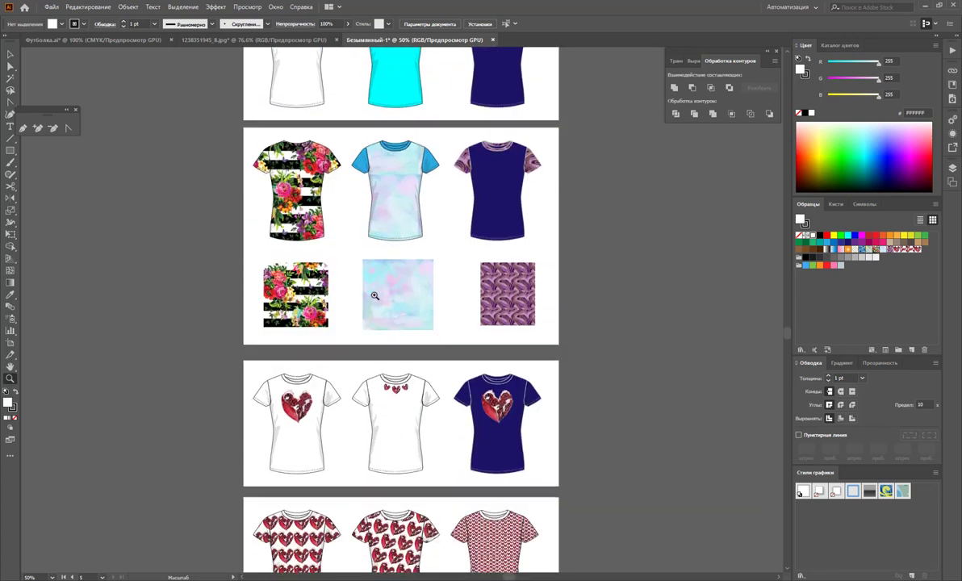
scroll(374, 295, down, 2)
scroll(374, 295, down, 2)
scroll(375, 295, down, 2)
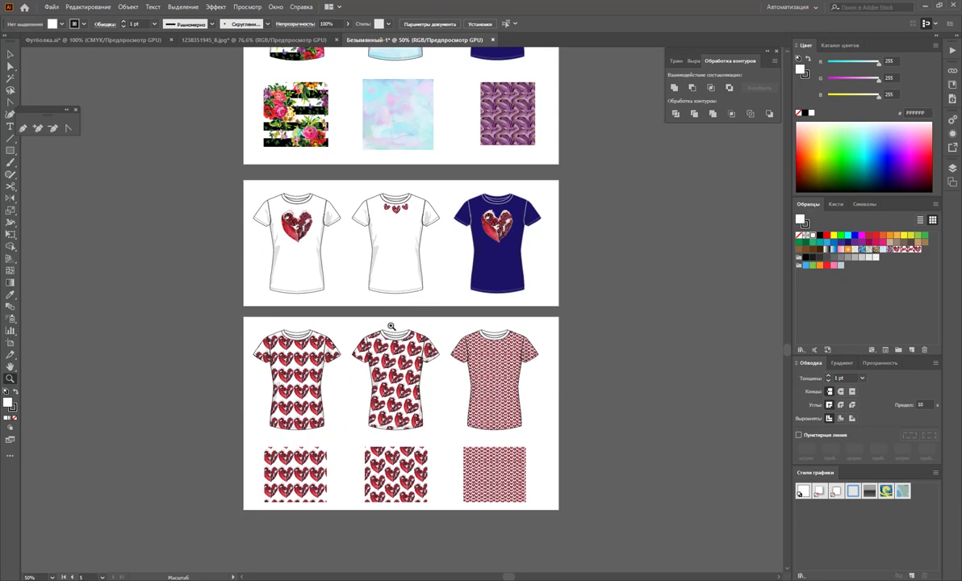
scroll(467, 317, up, 1)
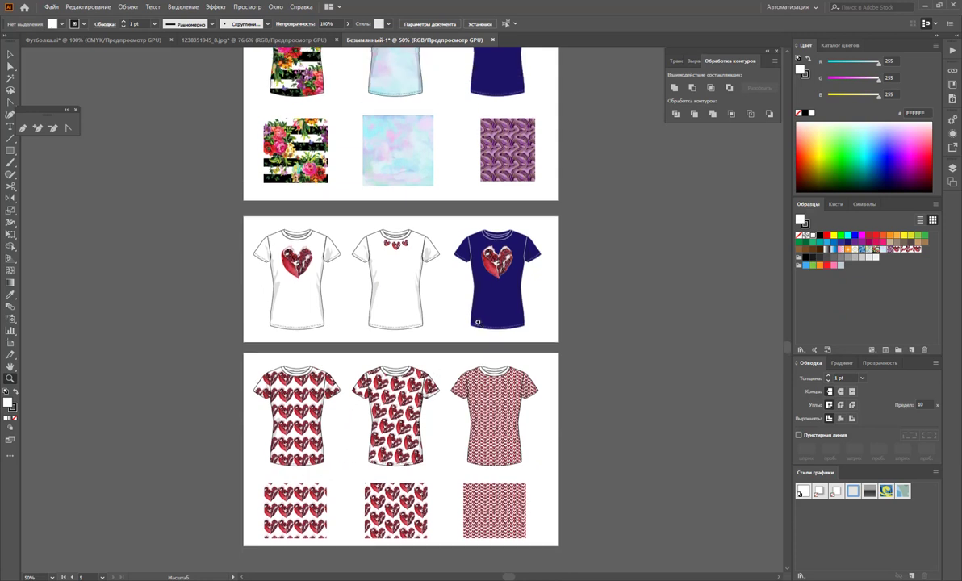
scroll(403, 298, up, 2)
scroll(340, 276, up, 1)
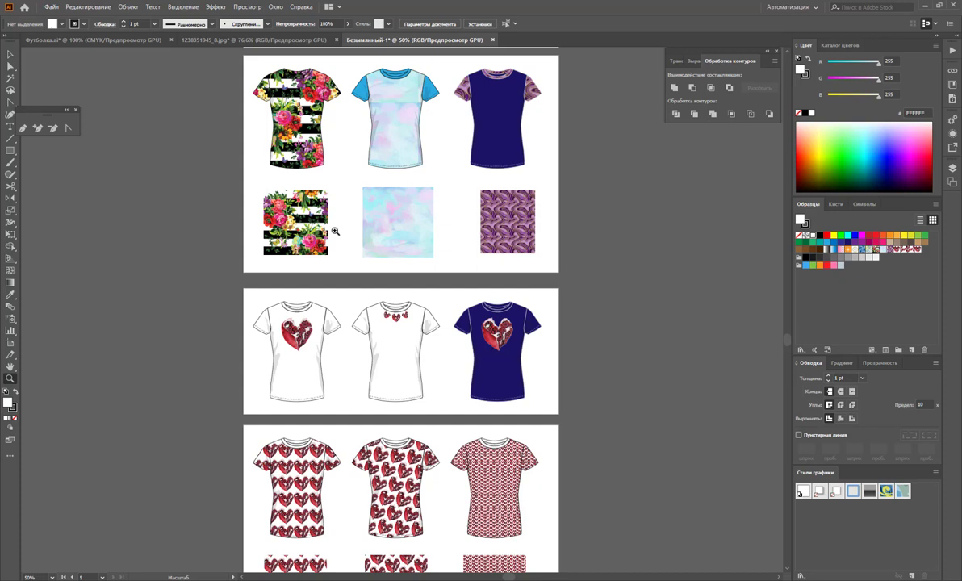
scroll(391, 225, up, 2)
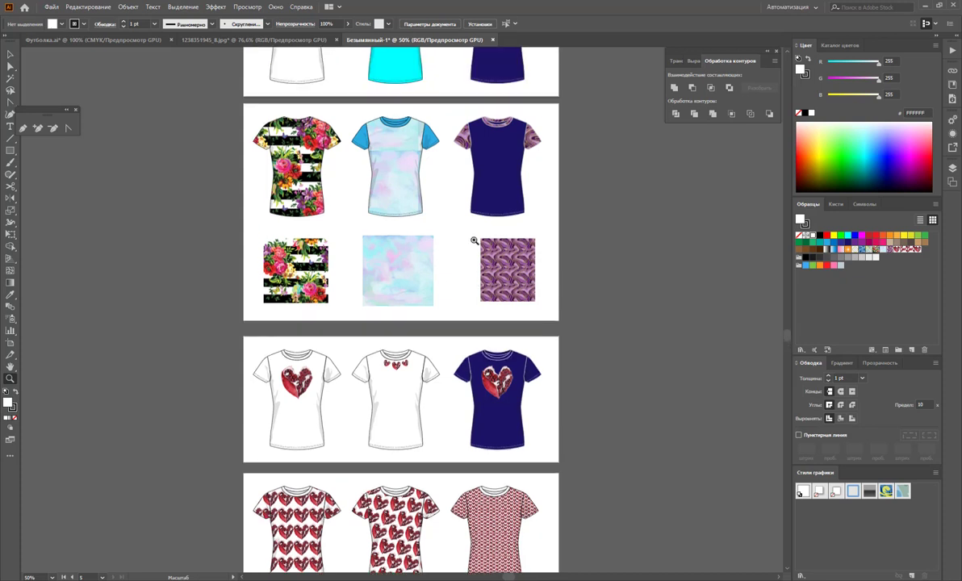
scroll(484, 307, up, 3)
scroll(587, 380, up, 2)
scroll(587, 380, up, 1)
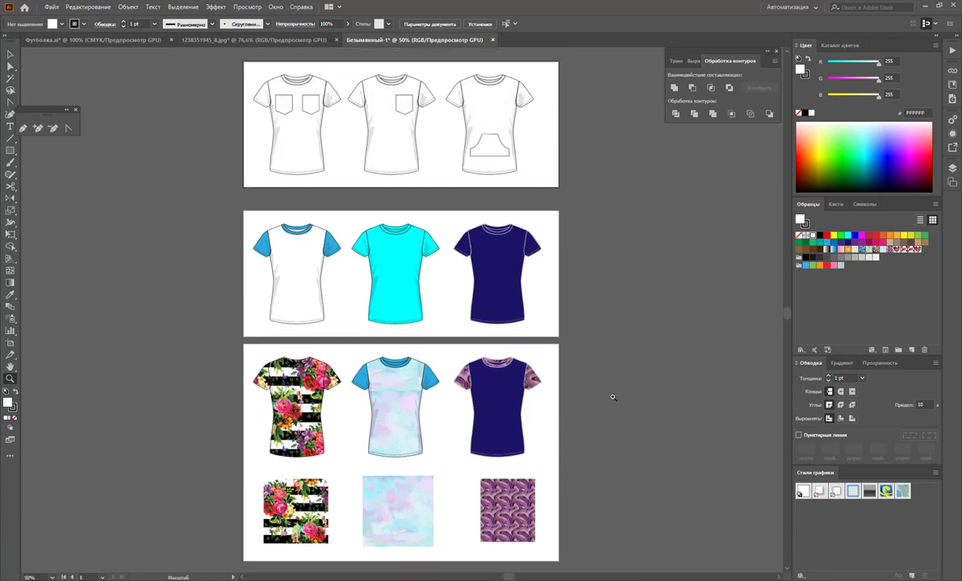
scroll(612, 393, down, 1)
scroll(584, 437, right, 2)
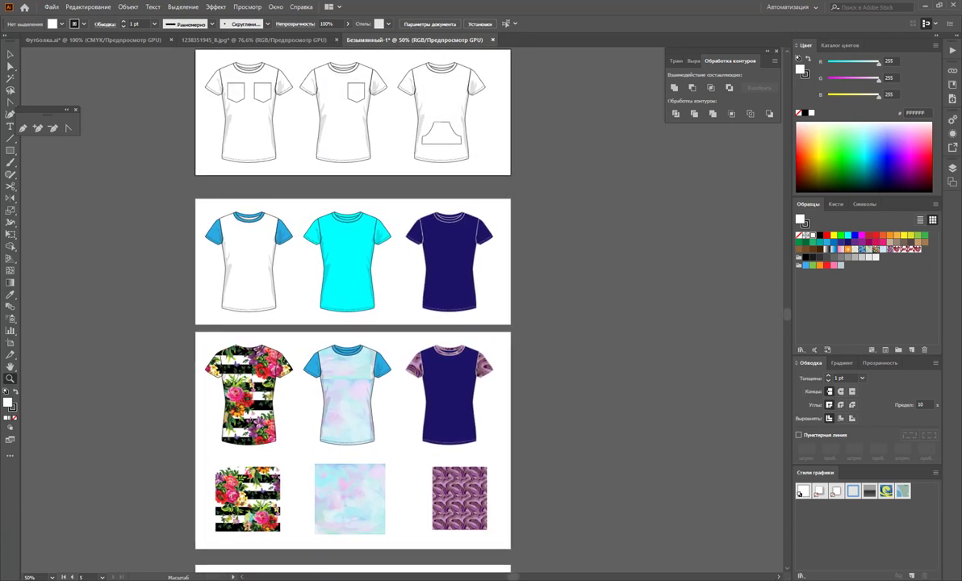
scroll(584, 437, right, 2)
scroll(584, 437, right, 1)
scroll(513, 387, up, 1)
scroll(513, 388, up, 1)
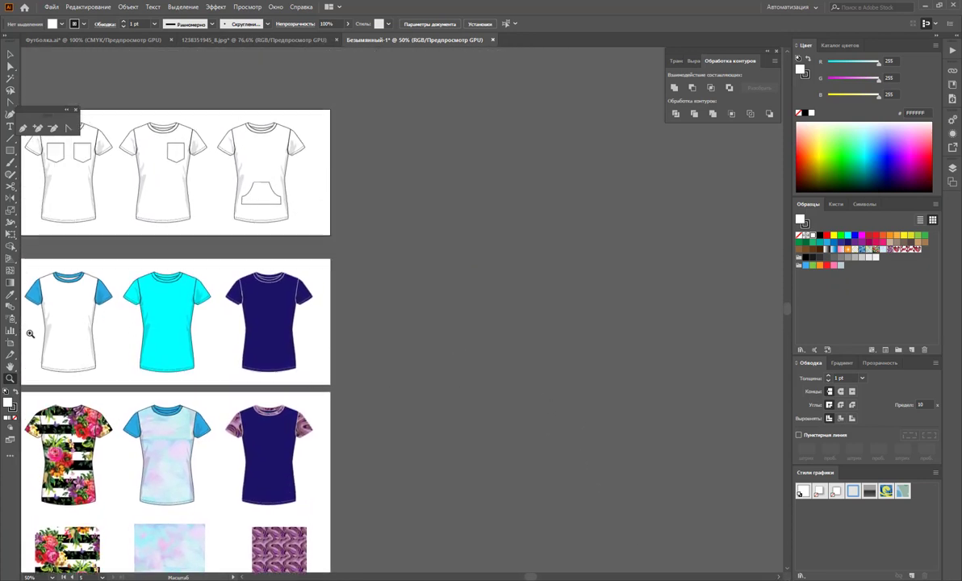
Duplicate the top artboard to the right, keeping only one T-shirt without chest pockets.
click(10, 343)
drag(122, 191, 501, 194)
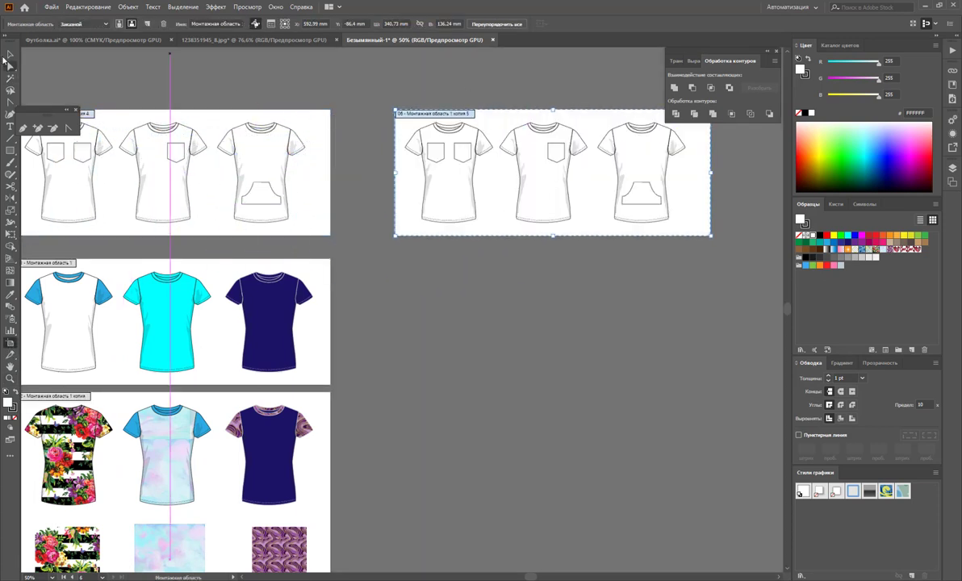
click(10, 54)
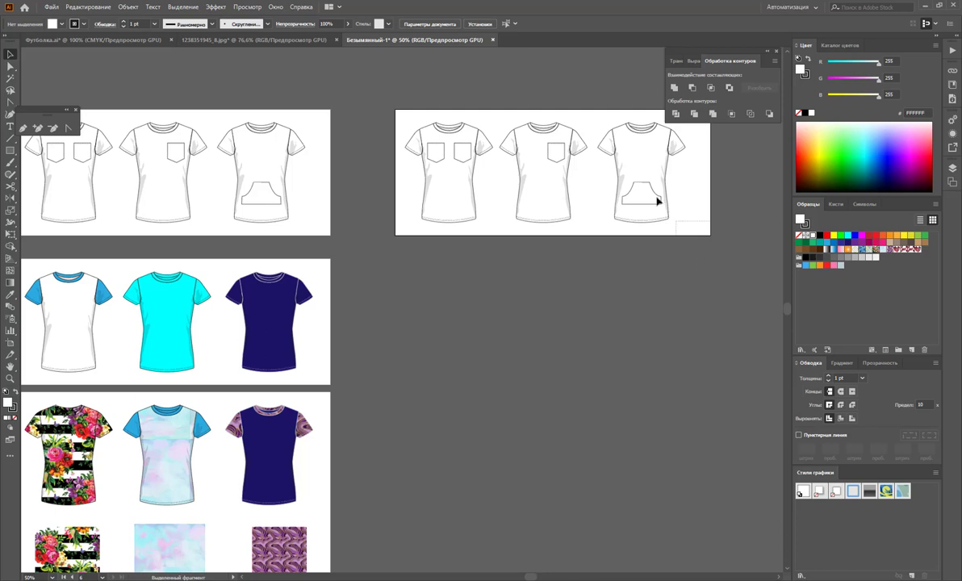
drag(649, 214, 497, 98)
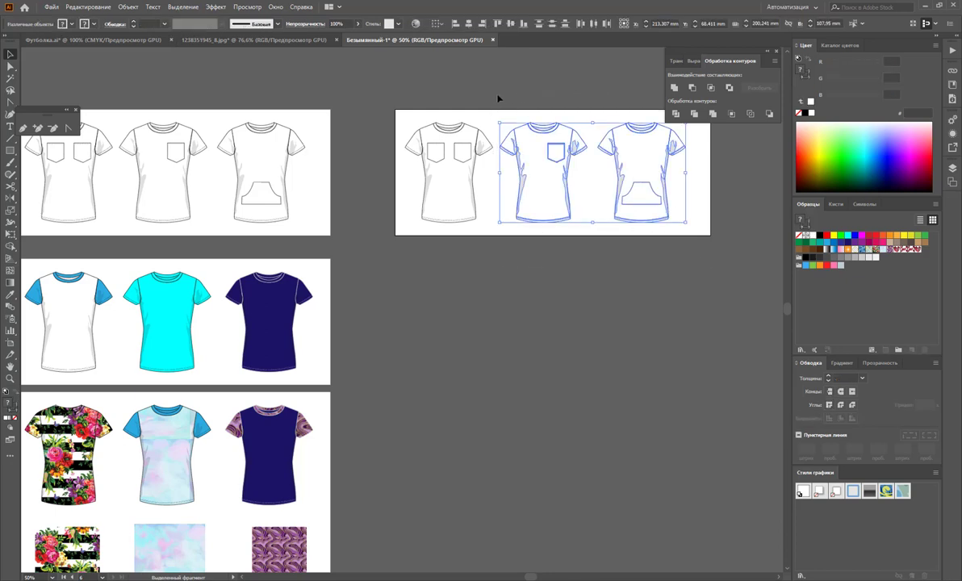
key(Delete)
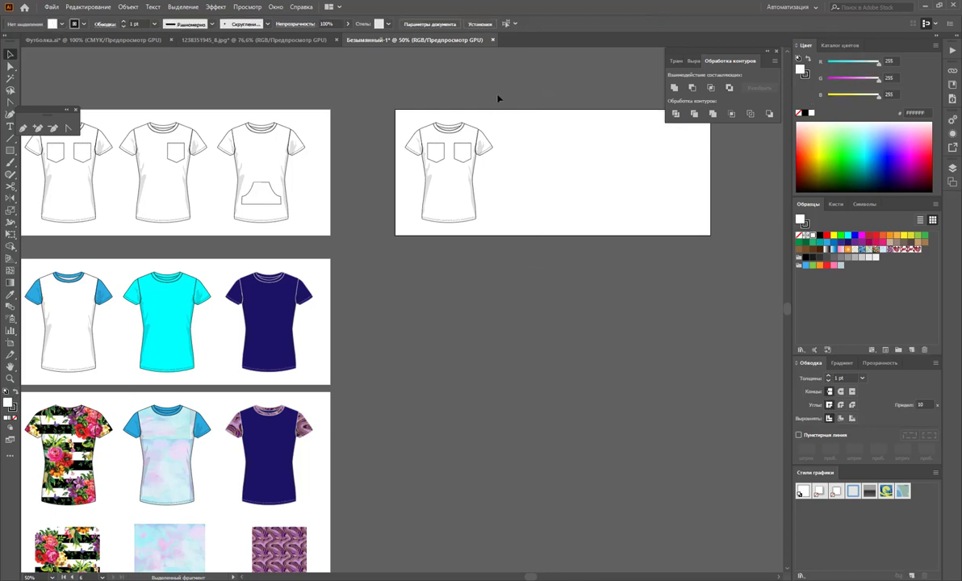
click(465, 148)
key(Delete)
click(436, 147)
key(Delete)
Extend the new artboard downward to 340.73 × 243.13 mm.
click(10, 343)
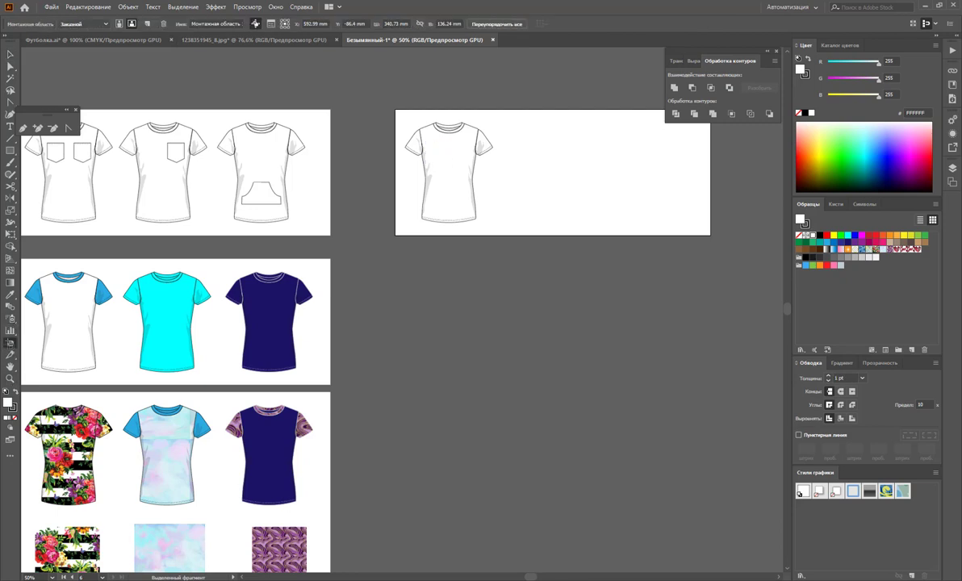
mouse_move(553, 235)
mouse_down()
mouse_move(548, 348)
mouse_move(551, 334)
mouse_up()
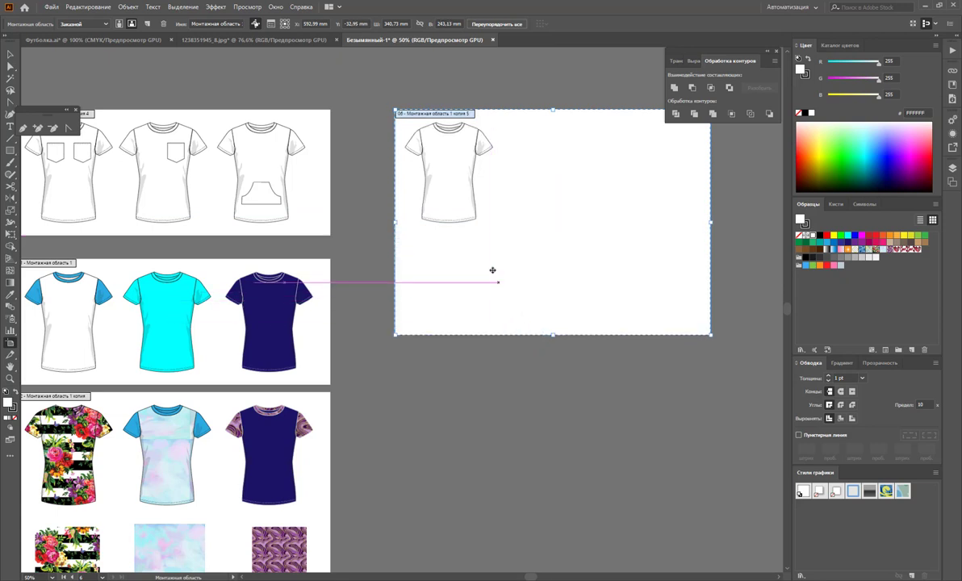
click(9, 54)
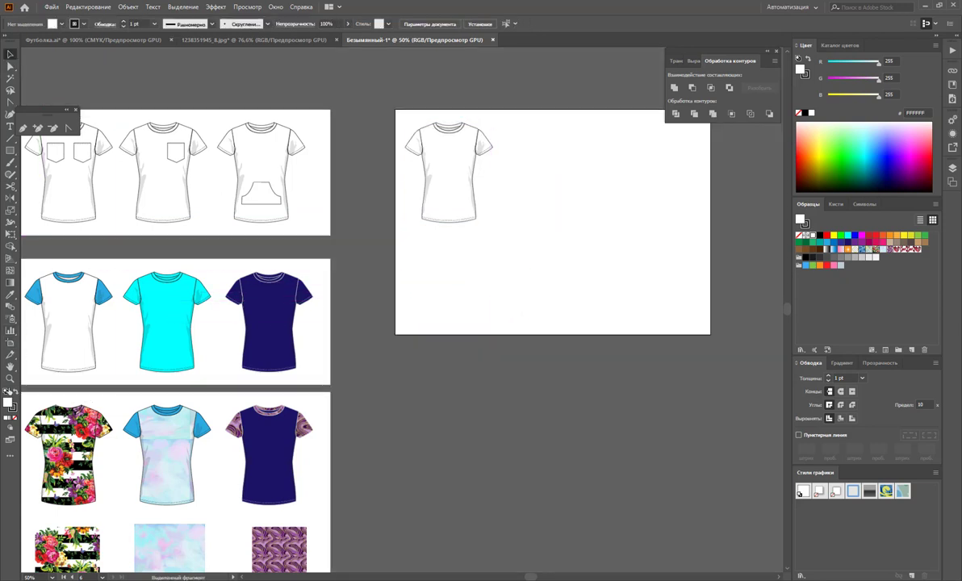
Zoom in and delete the shading paths along the shirt's right side.
click(10, 378)
click(519, 290)
scroll(326, 326, up, 1)
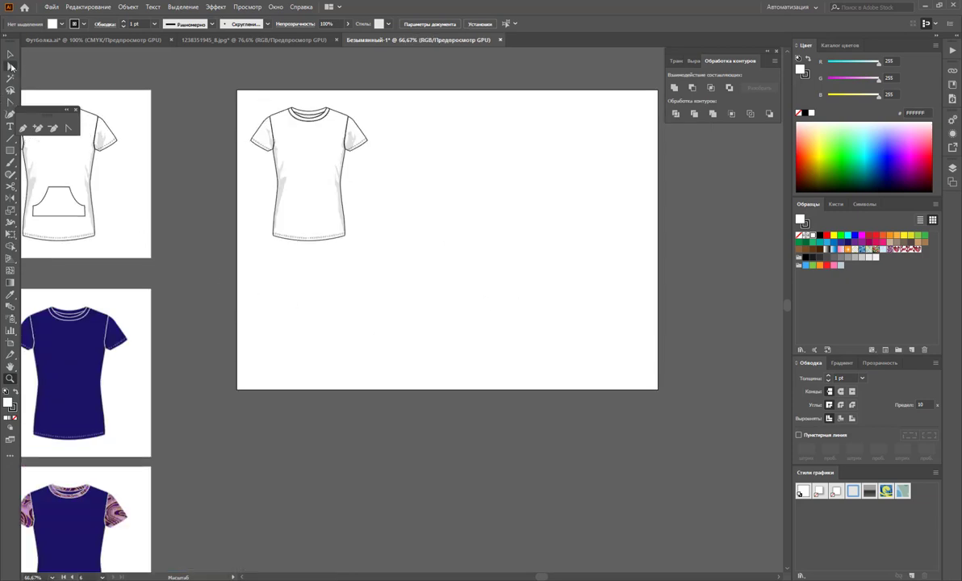
click(10, 66)
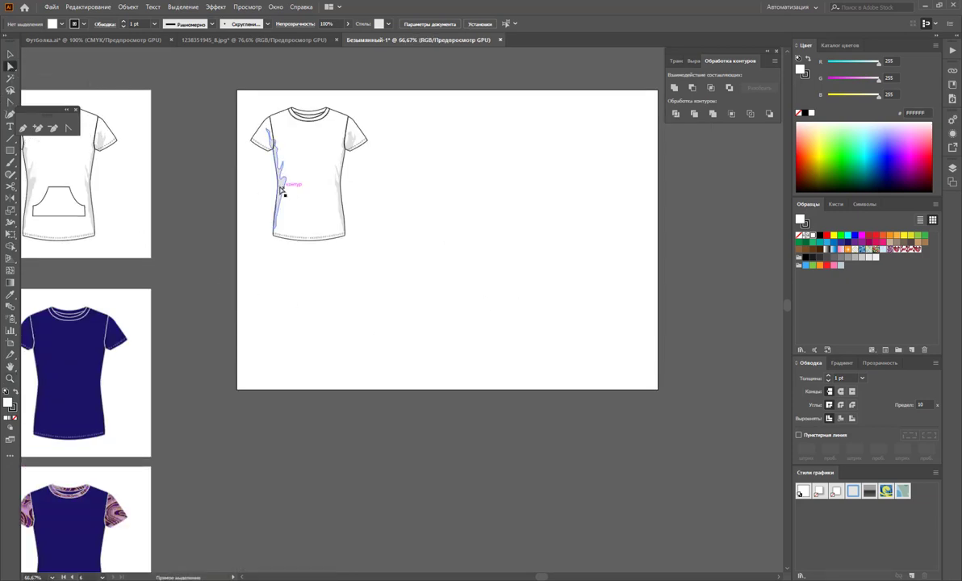
click(281, 189)
click(360, 148)
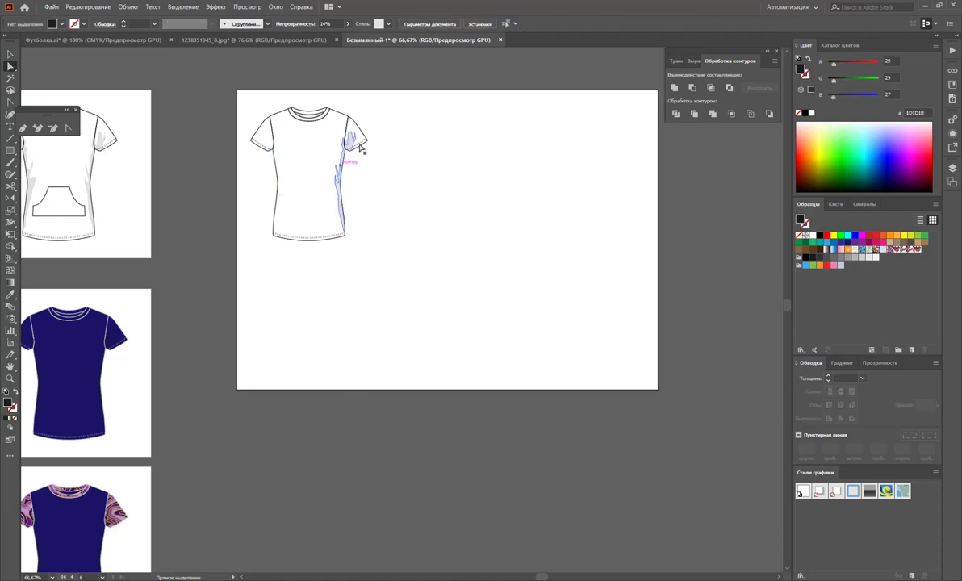
click(329, 139)
key(Delete)
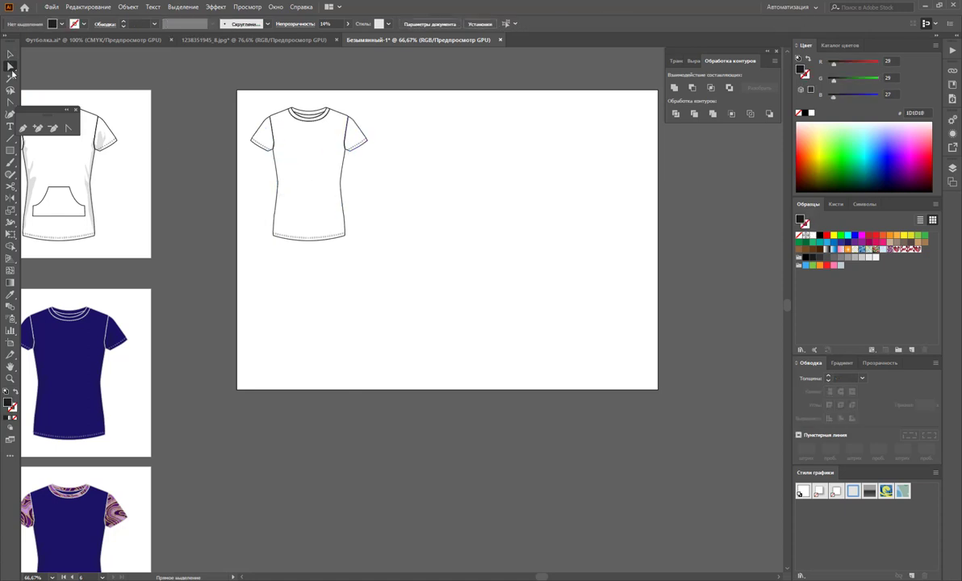
Duplicate the T-shirt twice to the right, making a row of three.
click(9, 54)
drag(379, 104, 243, 247)
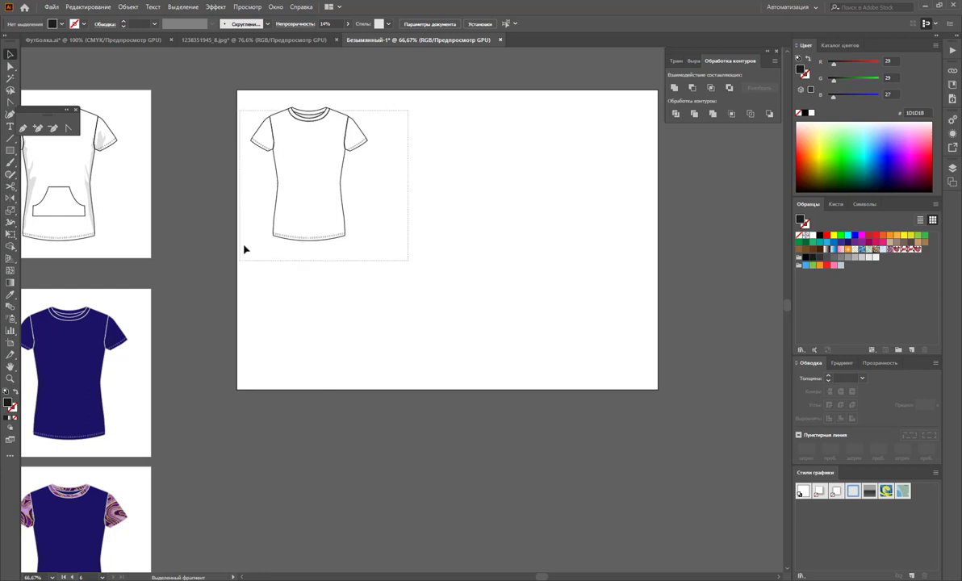
drag(300, 123, 431, 125)
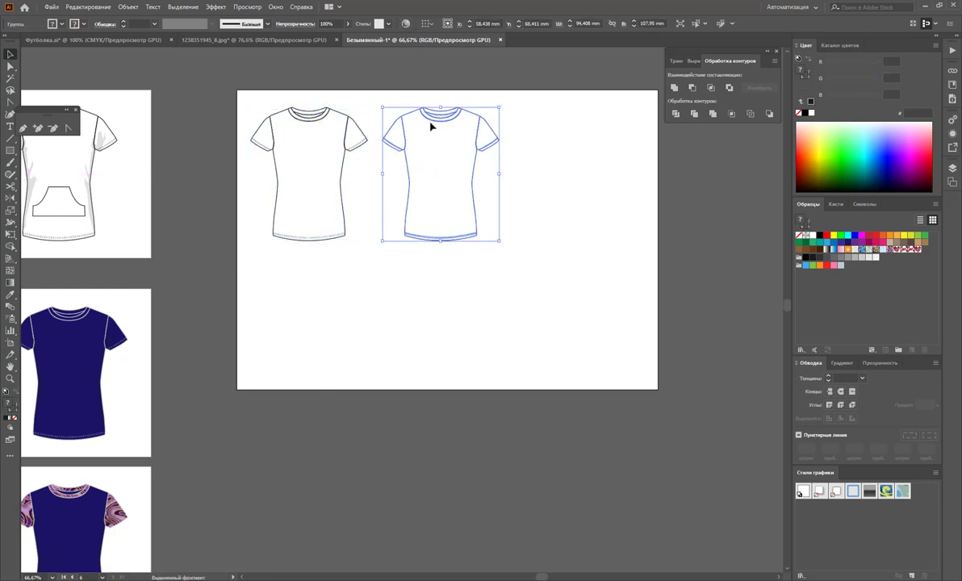
key(a)
key(ctrl+d)
click(448, 283)
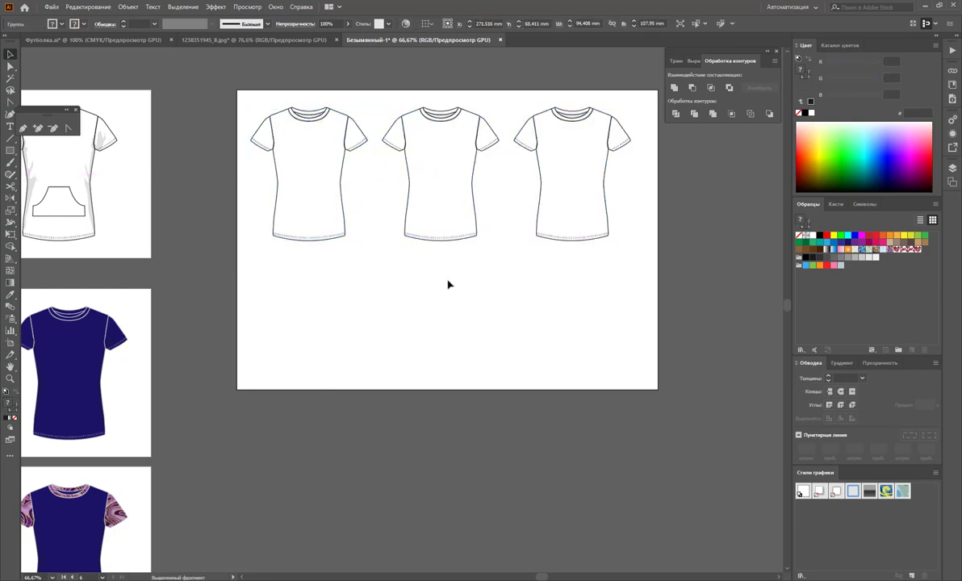
Lower the middle T-shirt's hem anchors five nudges to dress length.
click(10, 66)
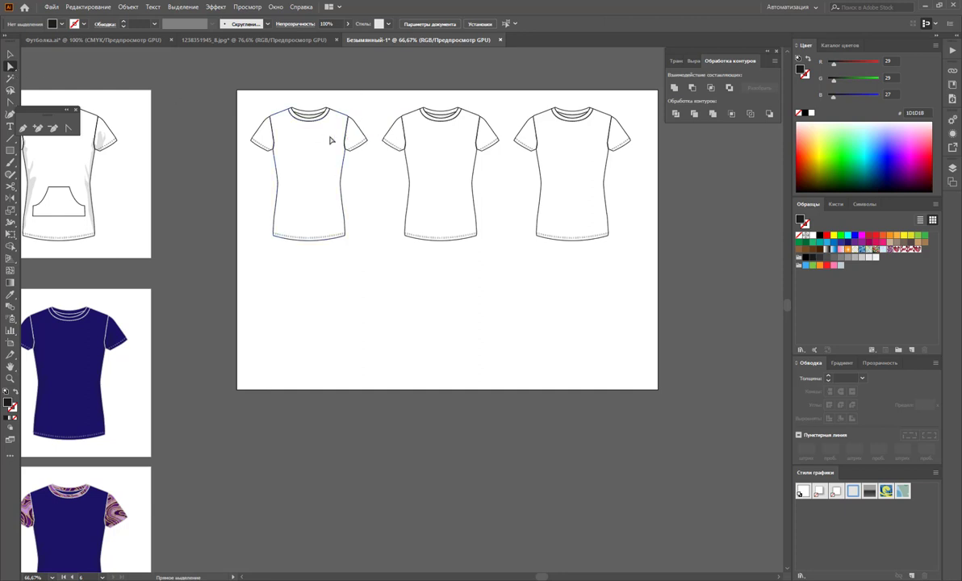
drag(490, 275, 369, 232)
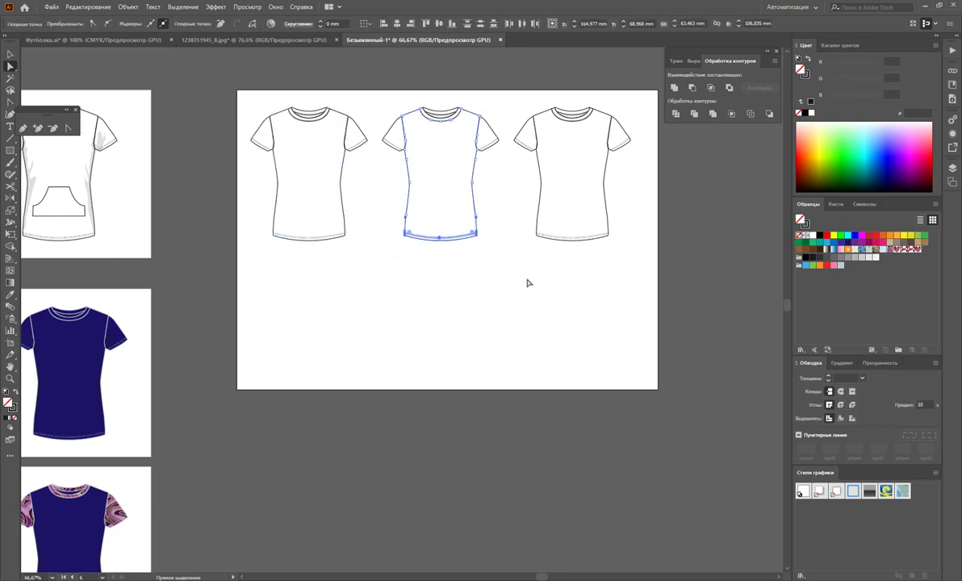
key(Down)
key(Down)
key(Down)
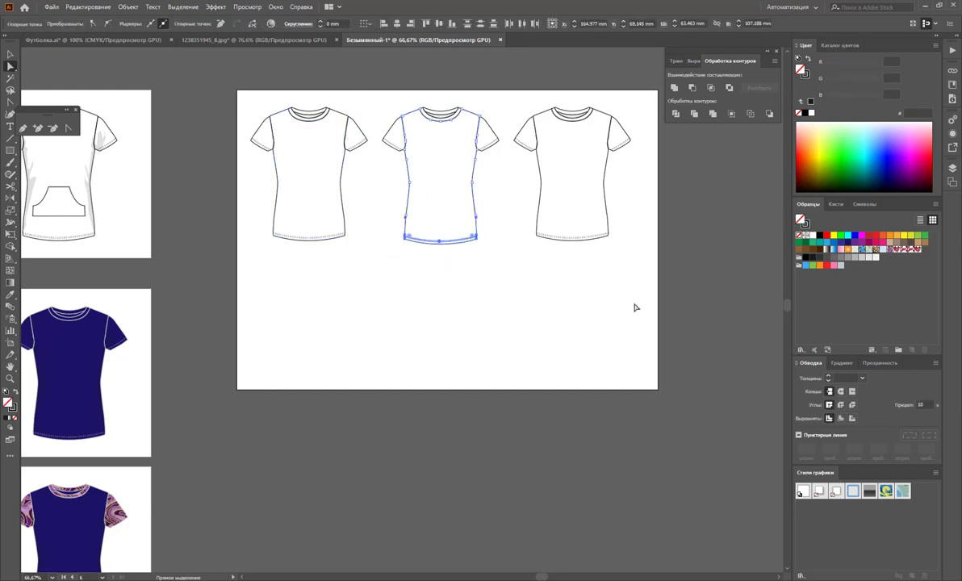
key(Down)
key(Down)
key(Down)
key(Down)
key(Down)
key(Down)
key(Down)
key(Down)
key(Down)
key(Down)
key(Down)
key(Down)
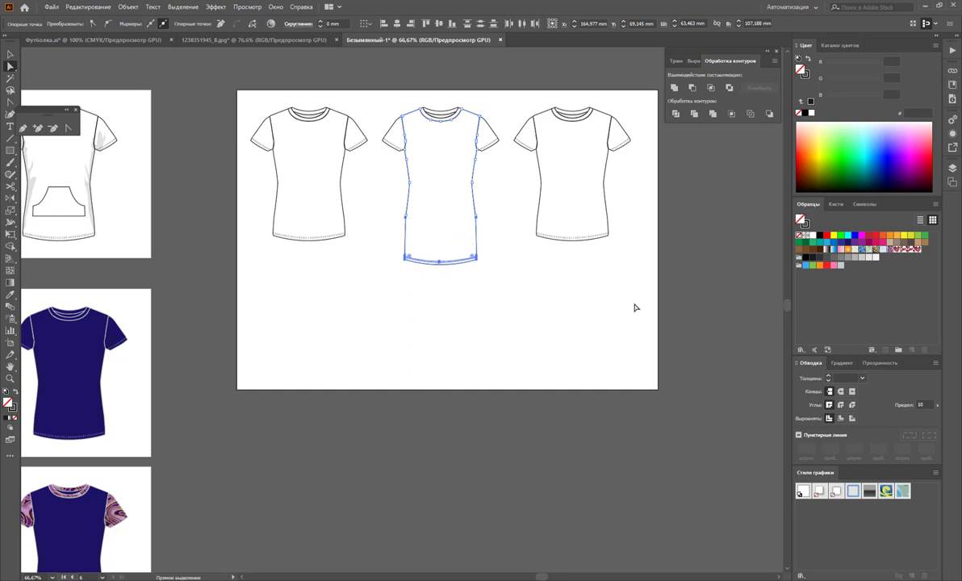
key(Down)
key(Down)
key(Down)
key(Down)
key(Down)
key(Down)
key(Down)
key(Down)
key(Down)
key(Down)
key(Down)
key(Down)
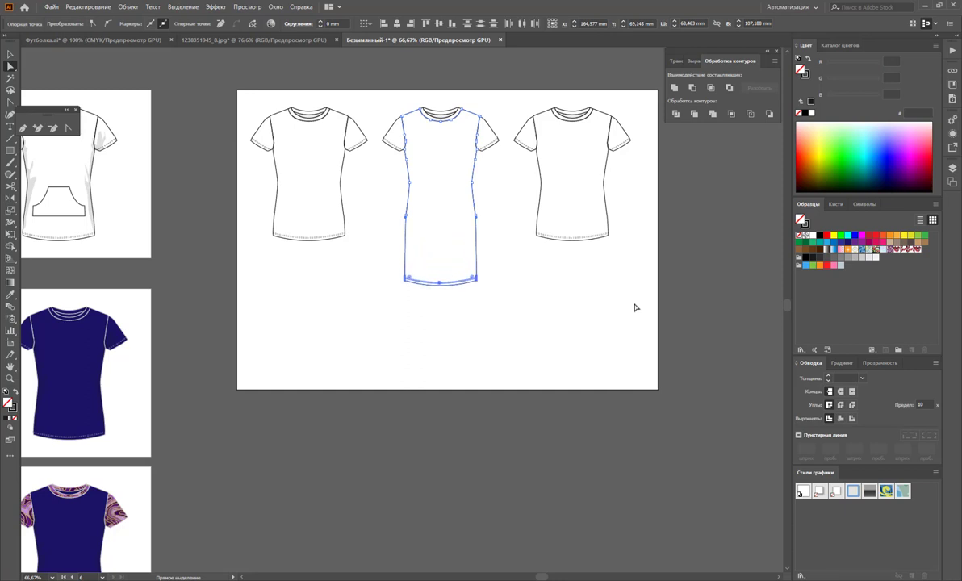
key(Down)
key(Down)
key(Down)
key(Down)
key(Down)
key(Down)
key(Down)
key(Down)
key(Down)
key(Down)
key(Down)
key(Down)
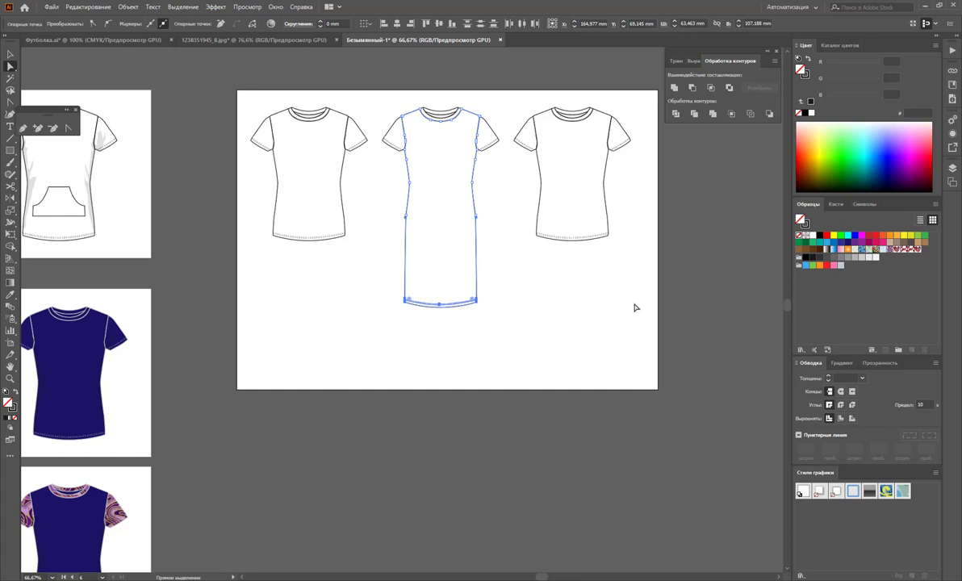
key(Down)
key(Down)
key(Down)
key(Down)
key(Down)
key(Down)
key(Down)
key(Down)
key(Down)
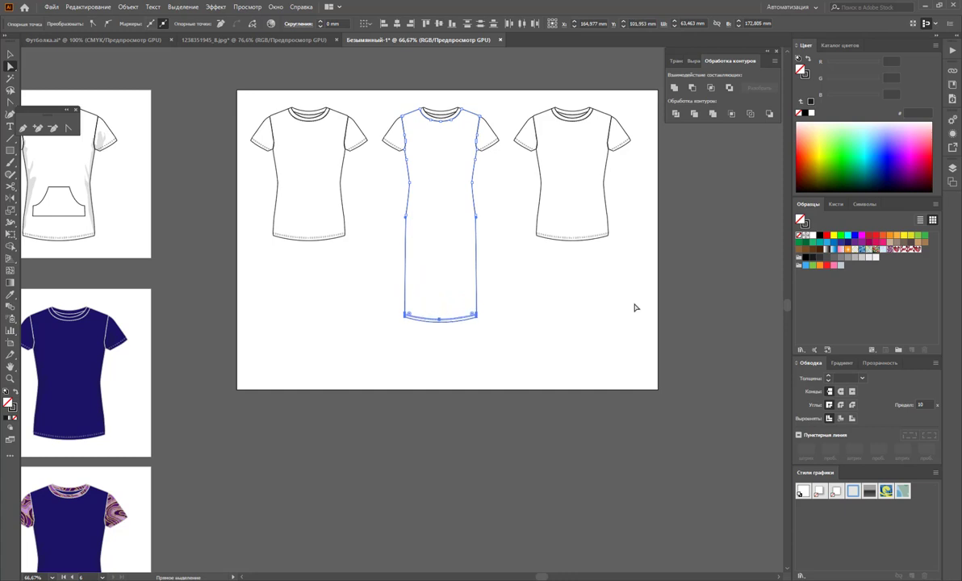
Reshape the dress's right side seam curve with the Anchor Point tool.
click(68, 127)
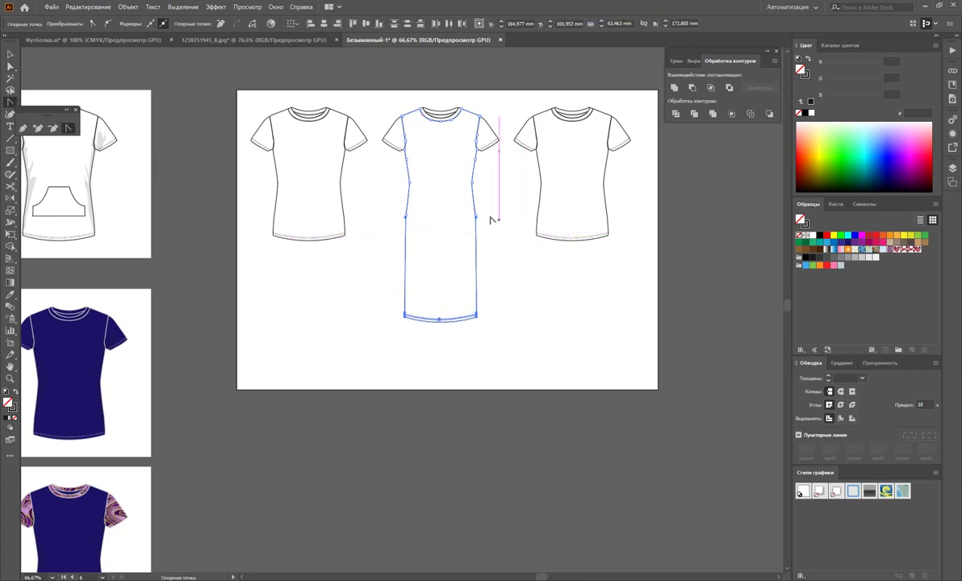
drag(476, 223, 490, 257)
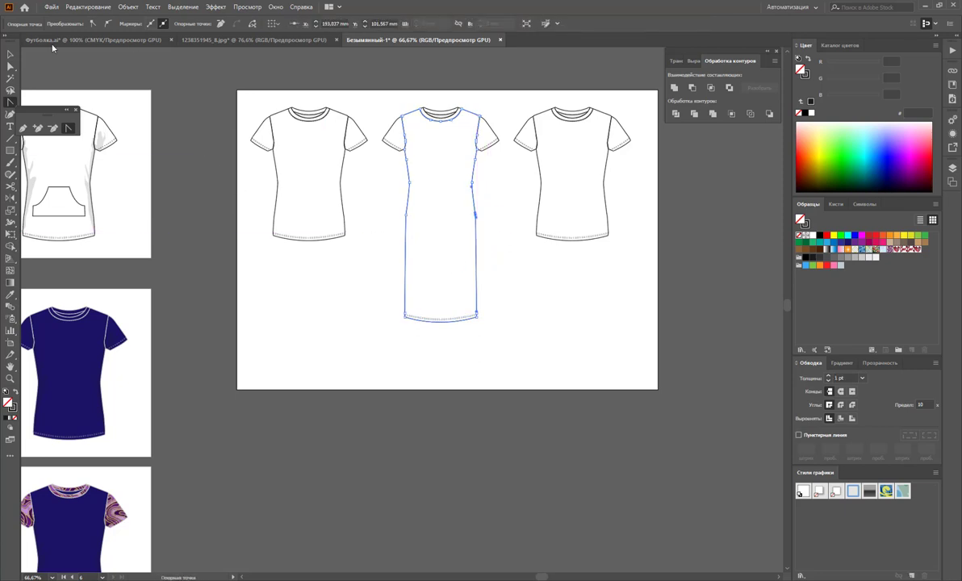
click(8, 55)
click(533, 290)
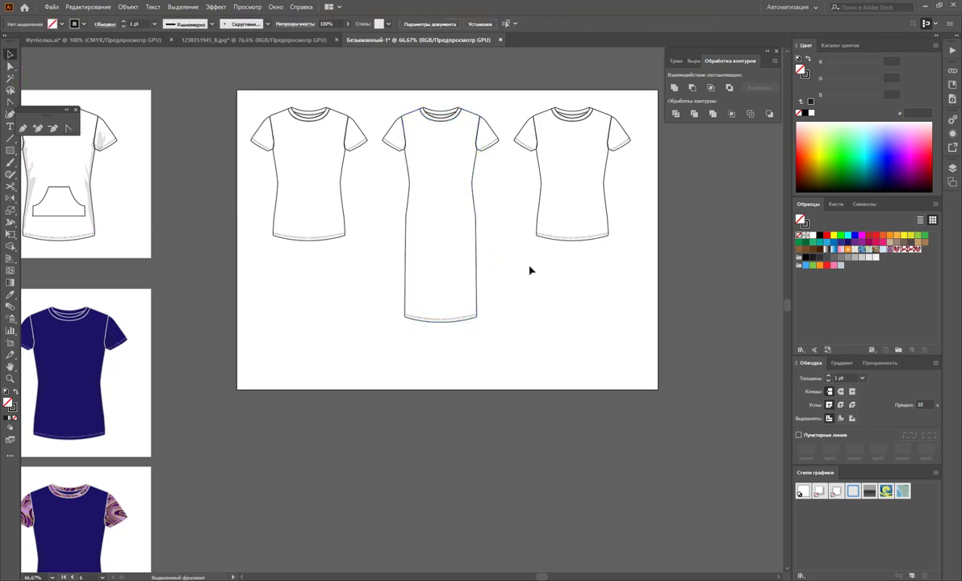
click(10, 66)
Raise the right T-shirt's hem into a cropped top and remove an extra side anchor.
drag(556, 225, 521, 207)
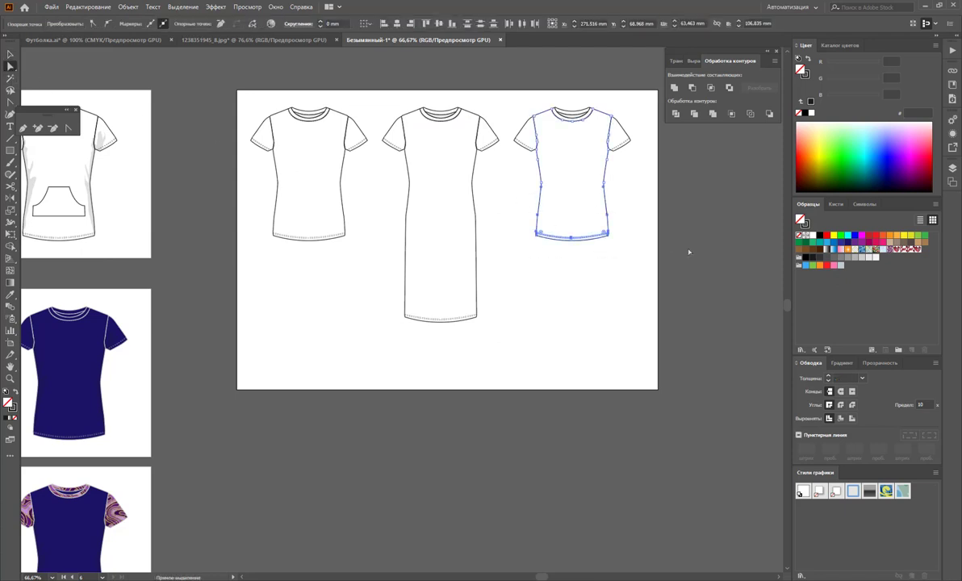
key(Up)
key(Up)
key(Up)
key(Up)
key(Up)
key(Up)
key(Up)
key(Up)
key(Up)
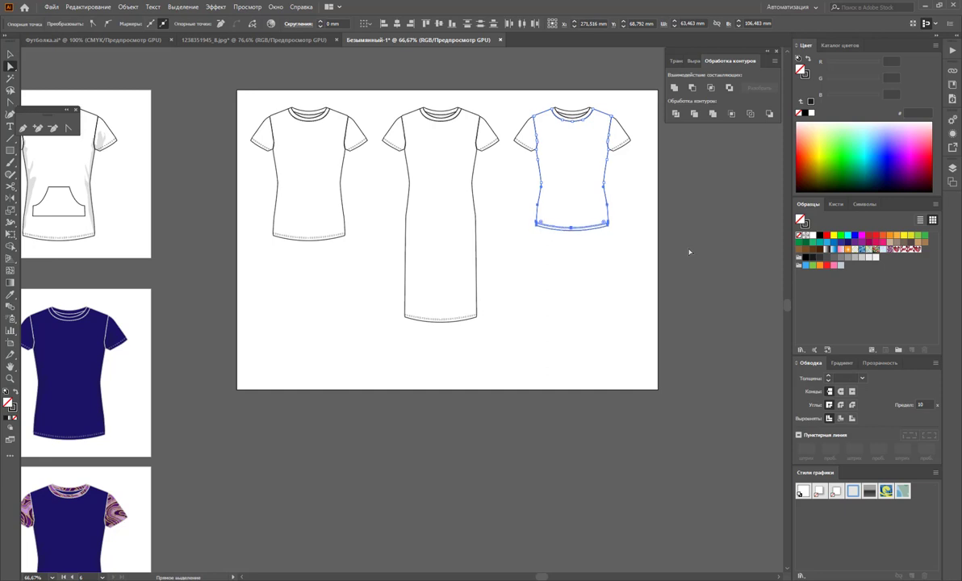
key(Up)
key(Up)
key(Up)
drag(631, 274, 516, 177)
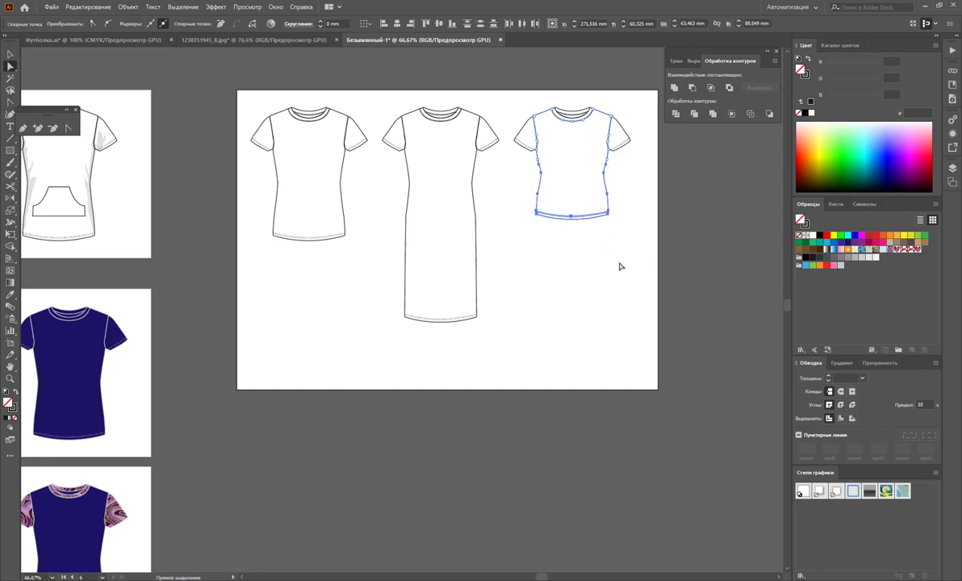
drag(624, 257, 530, 188)
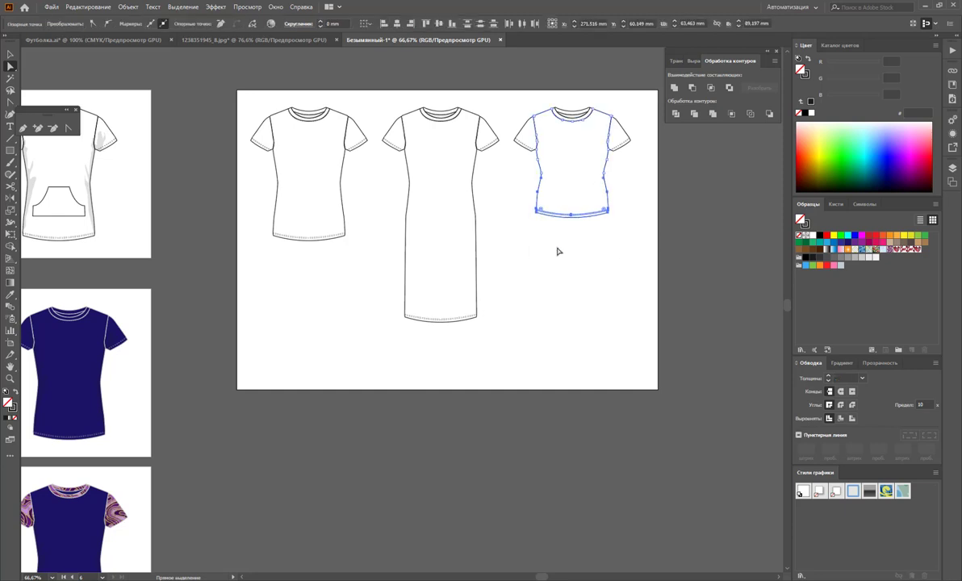
click(52, 127)
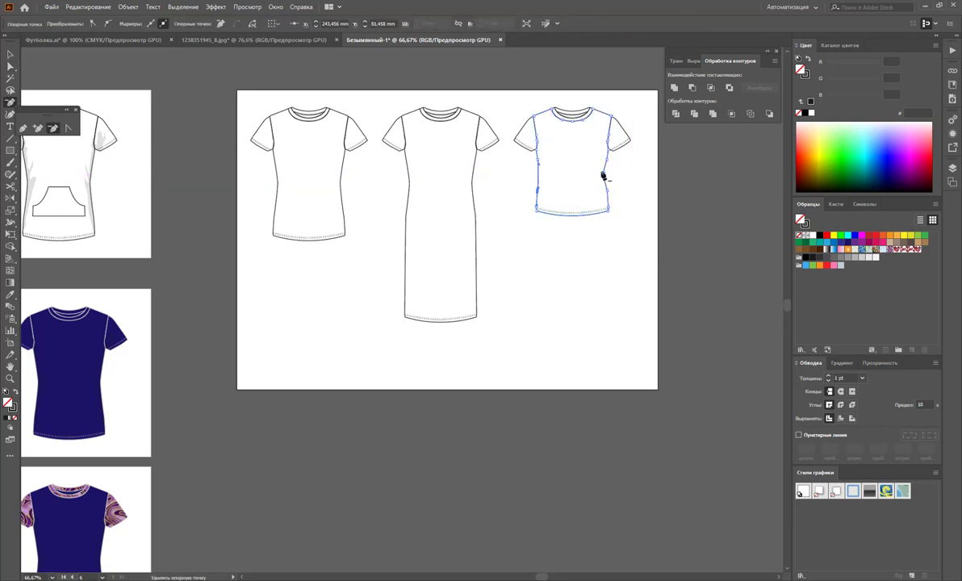
click(603, 176)
click(10, 66)
drag(621, 255, 519, 201)
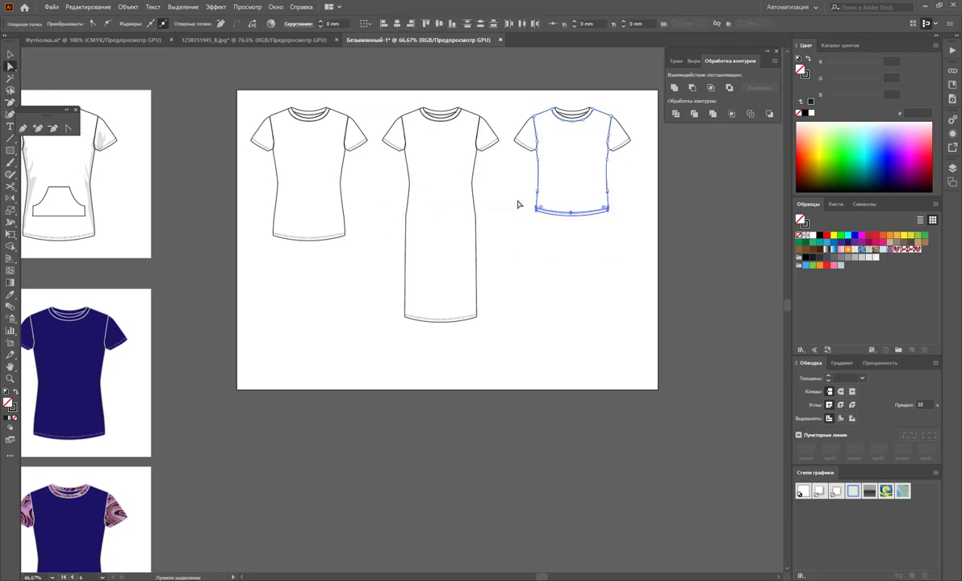
drag(634, 245, 521, 187)
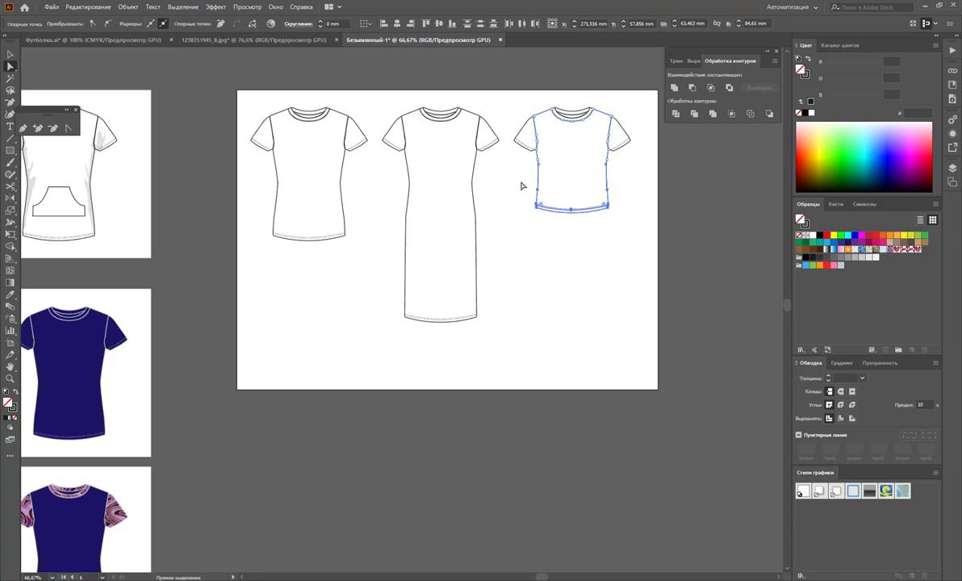
Nudge the middle dress's hem one step lower.
click(528, 309)
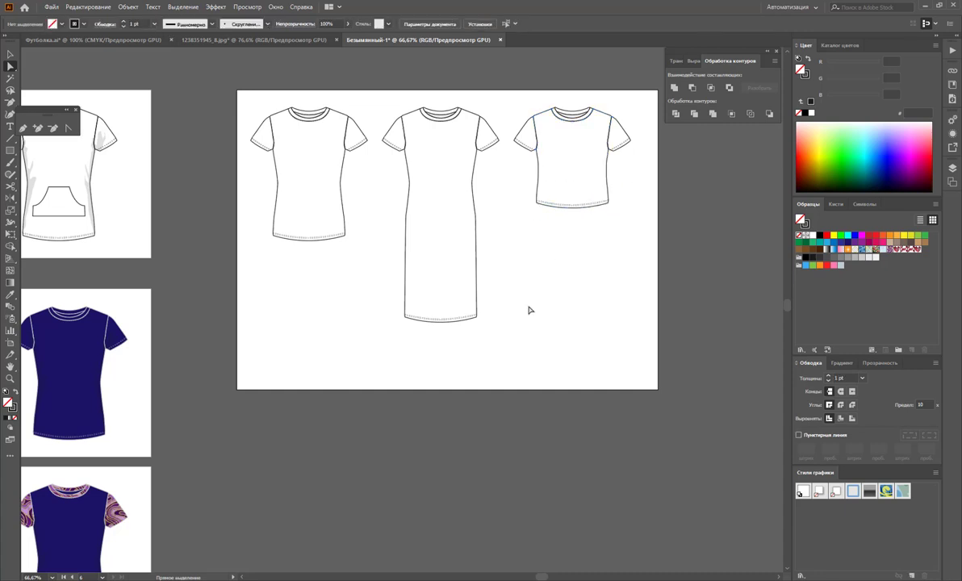
drag(508, 359, 388, 314)
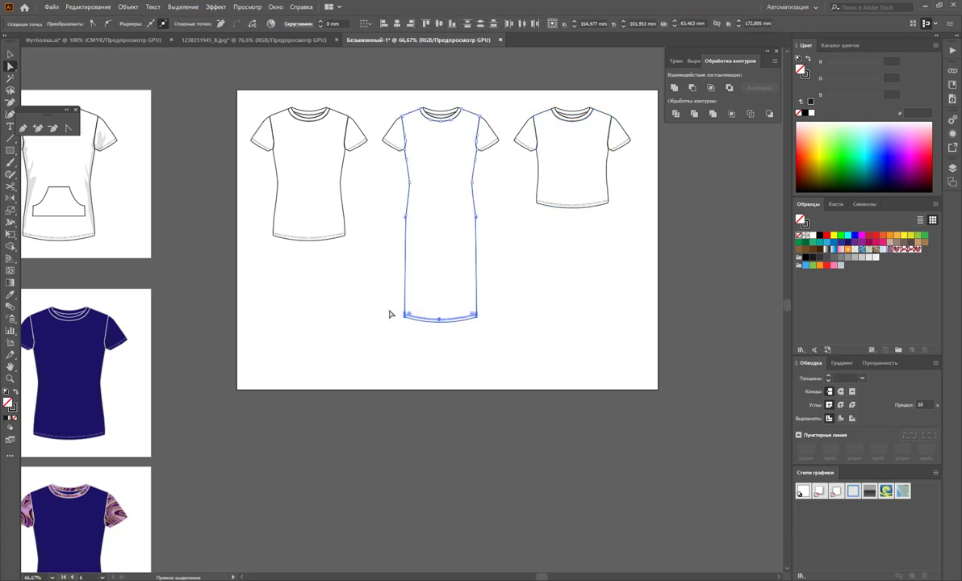
key(Down)
key(Down)
key(Down)
key(Down)
key(Down)
key(Down)
key(Down)
key(Down)
key(Down)
Shorten the artboard around the three garments, then Alt-drag a duplicate of it below.
click(613, 372)
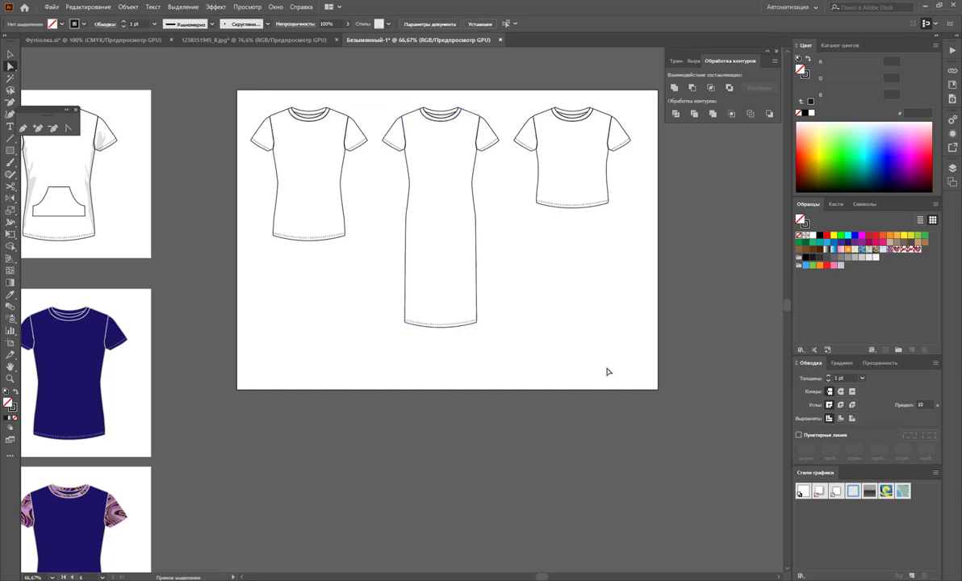
click(10, 342)
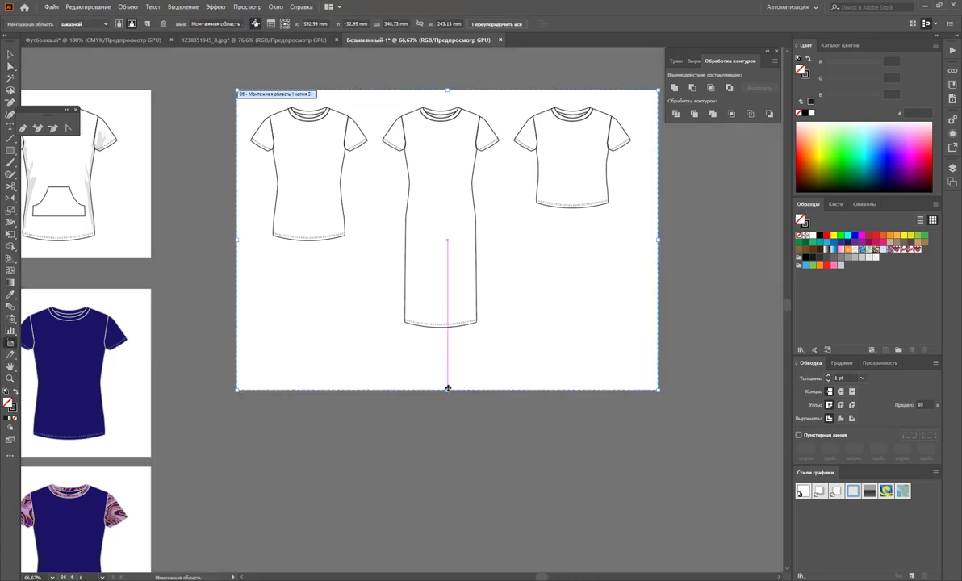
drag(447, 390, 450, 345)
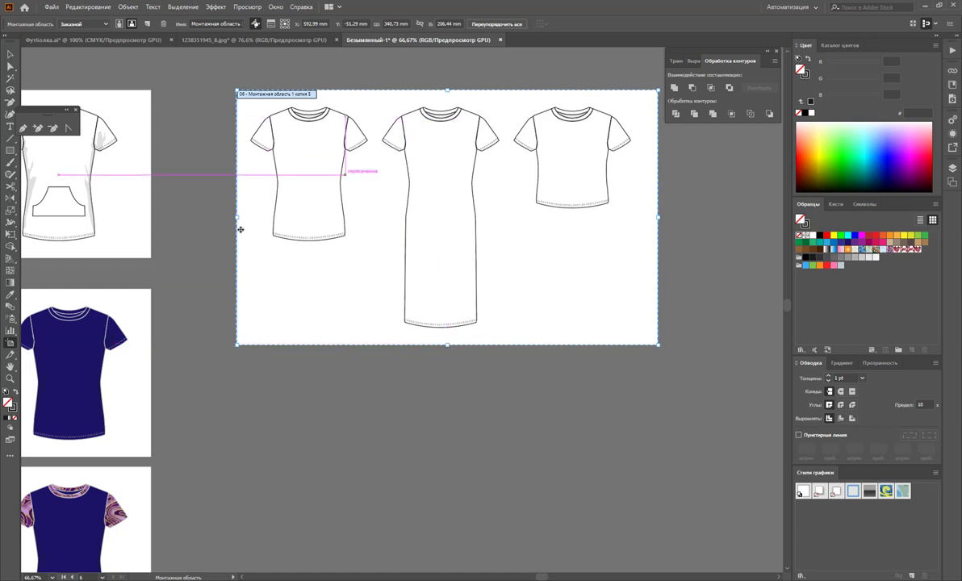
key(v)
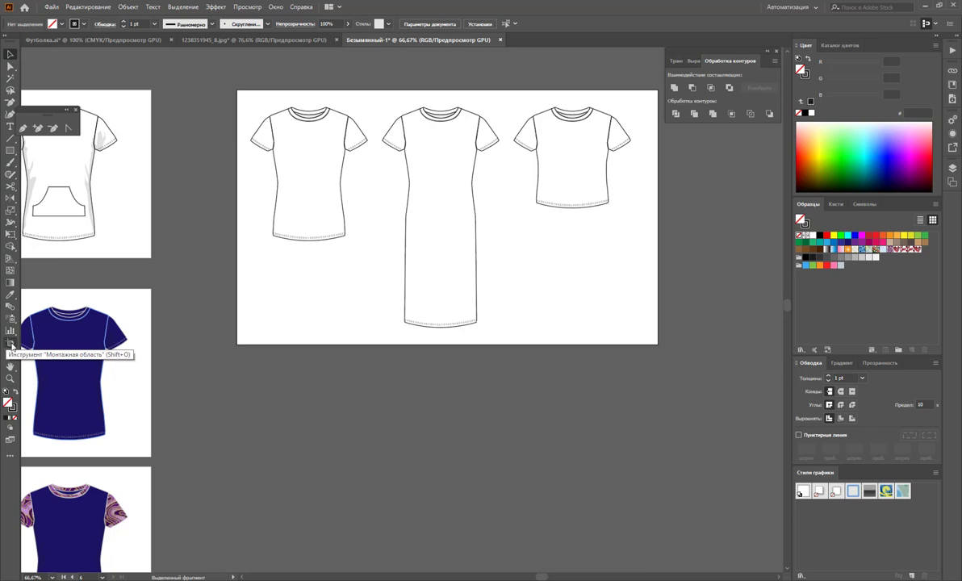
click(11, 342)
drag(386, 185, 370, 436)
Delete the dress and cropped top from the lower artboard and shorten it to about 140.47 mm.
scroll(553, 306, down, 3)
scroll(554, 302, down, 2)
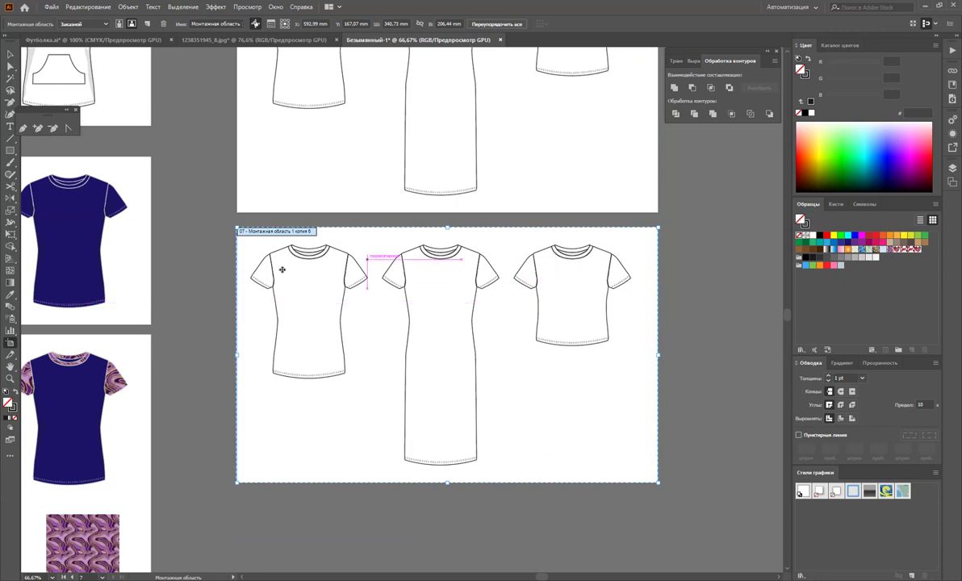
click(10, 55)
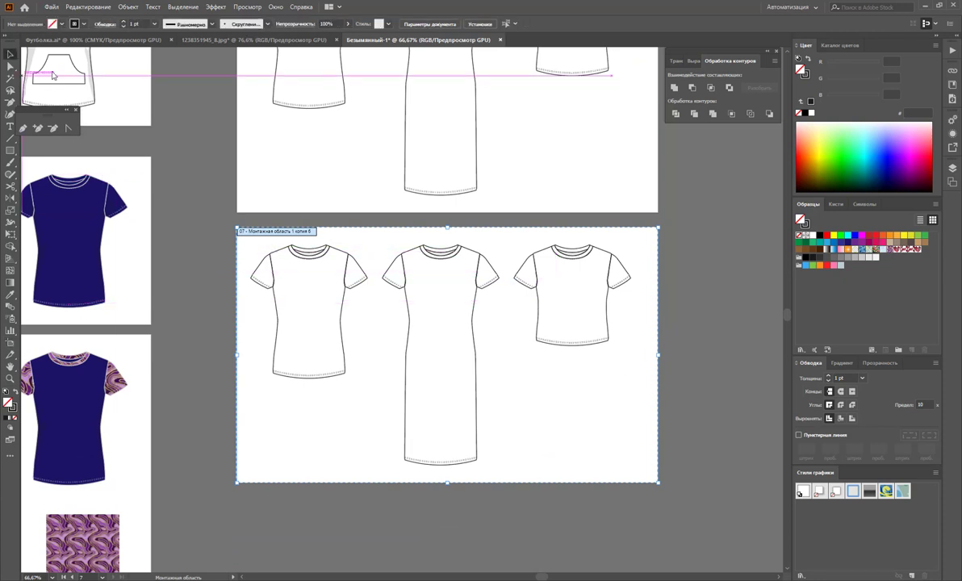
drag(653, 239, 394, 484)
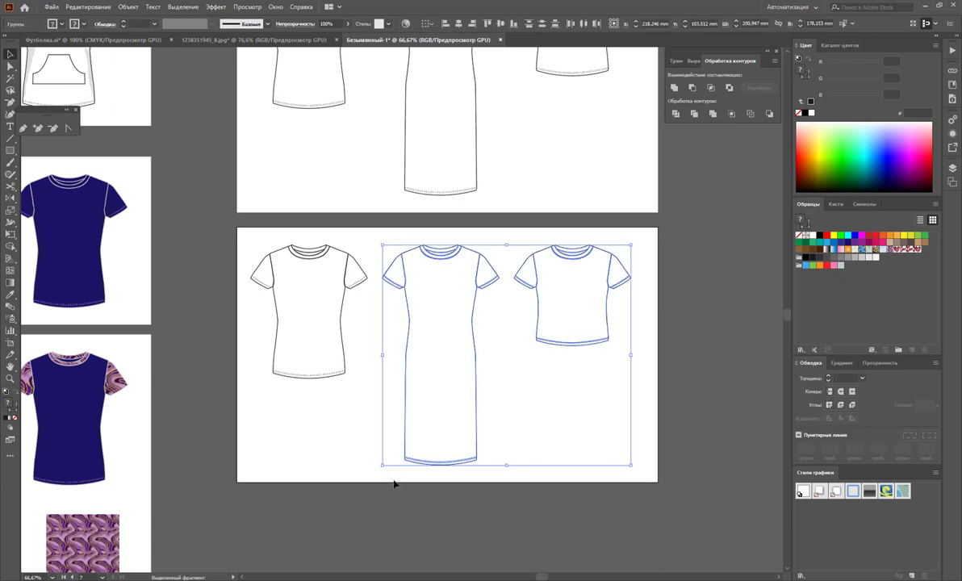
key(Delete)
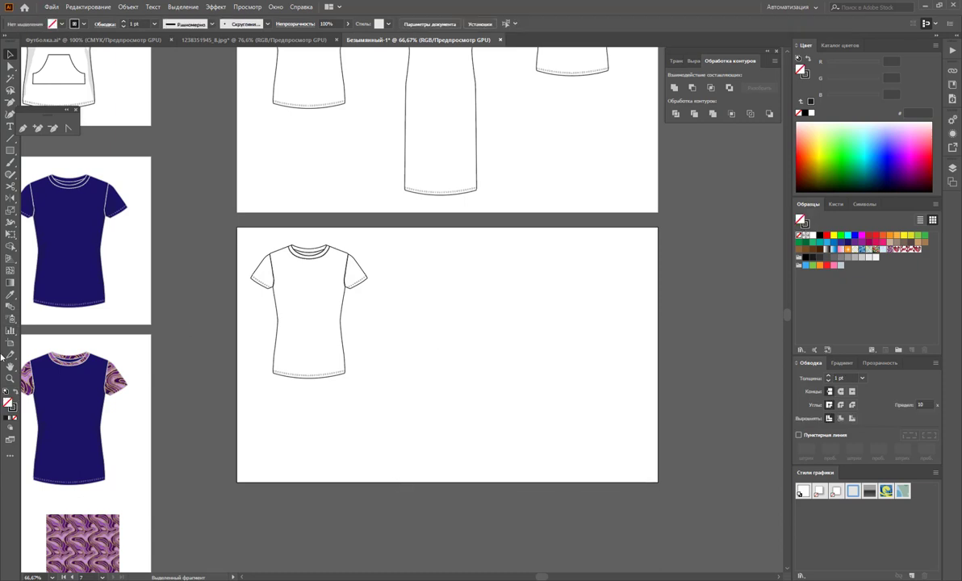
click(11, 343)
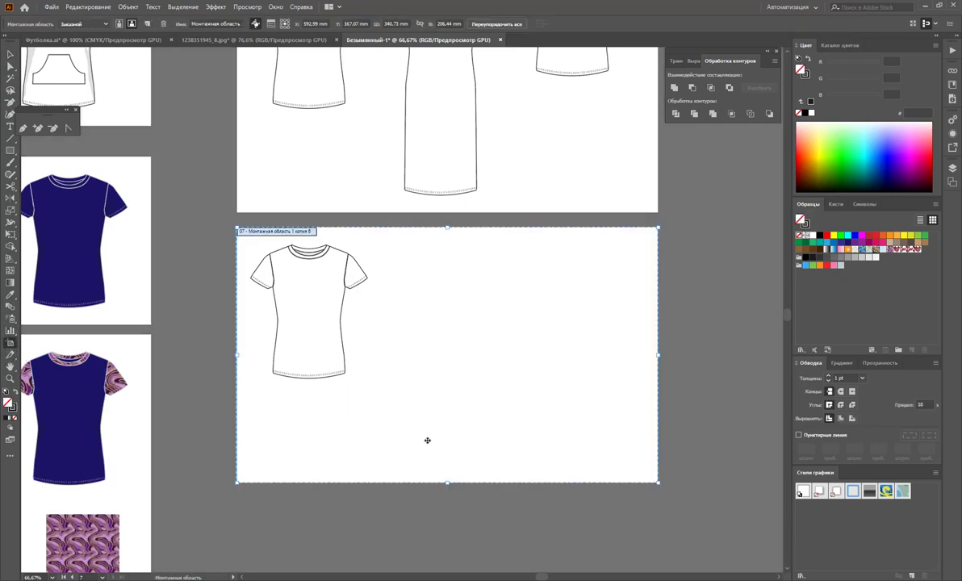
drag(447, 482, 447, 397)
scroll(463, 421, up, 1)
scroll(464, 420, up, 2)
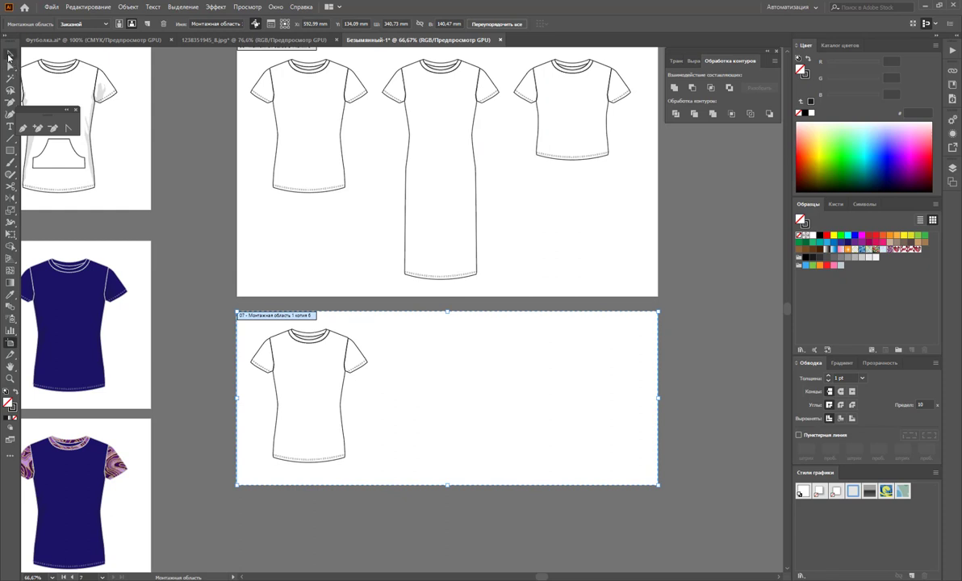
Copy the remaining T-shirt twice to the right for three in a row.
click(9, 56)
drag(388, 479, 225, 303)
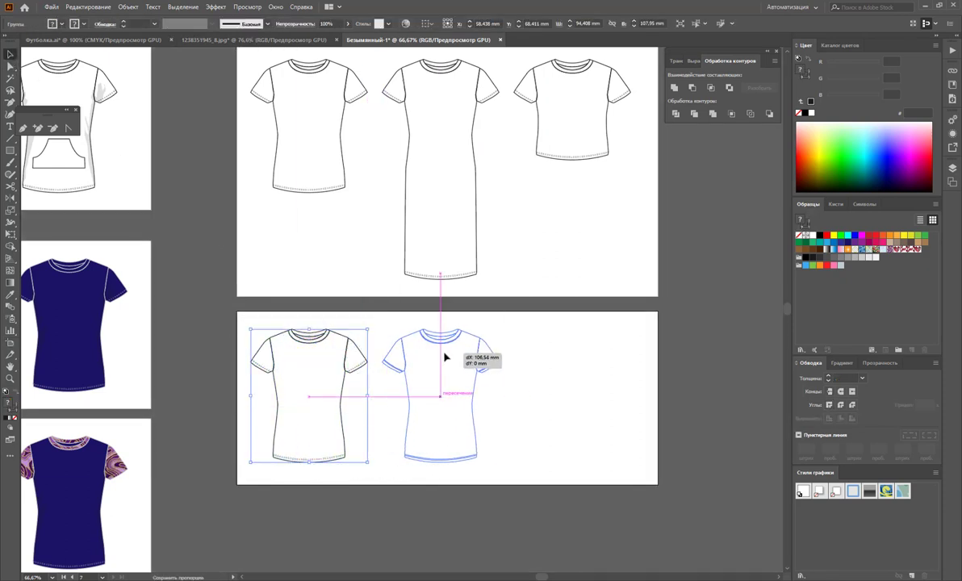
drag(319, 345, 444, 356)
key(a)
key(ctrl+d)
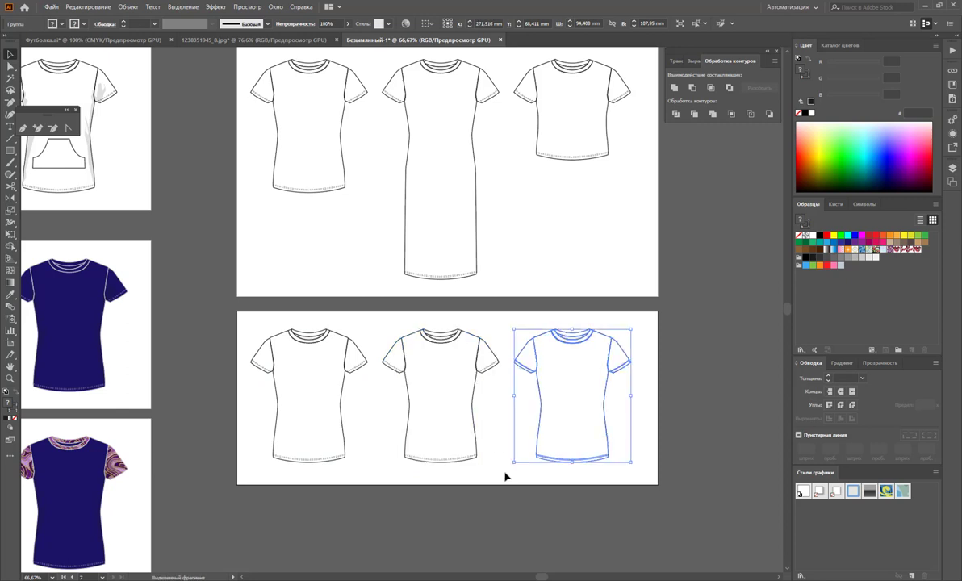
click(505, 476)
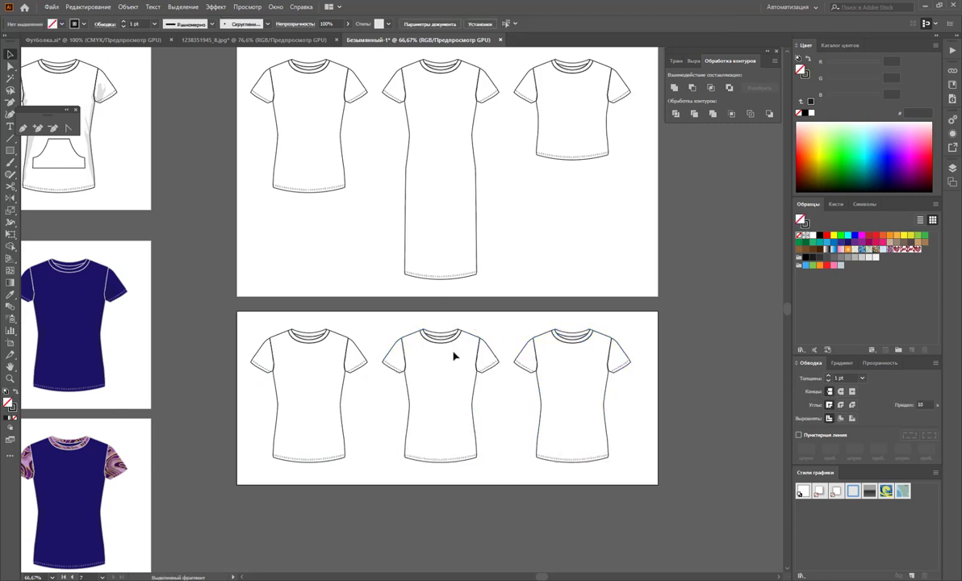
Remove the waist anchors from both sides of the middle lower shirt to straighten it.
click(8, 67)
drag(381, 397, 494, 440)
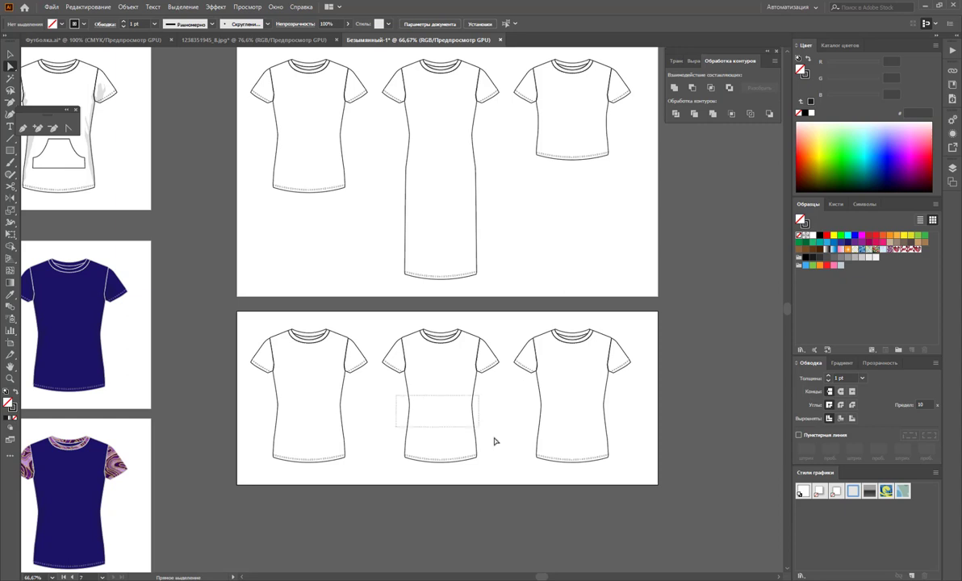
click(52, 127)
click(409, 405)
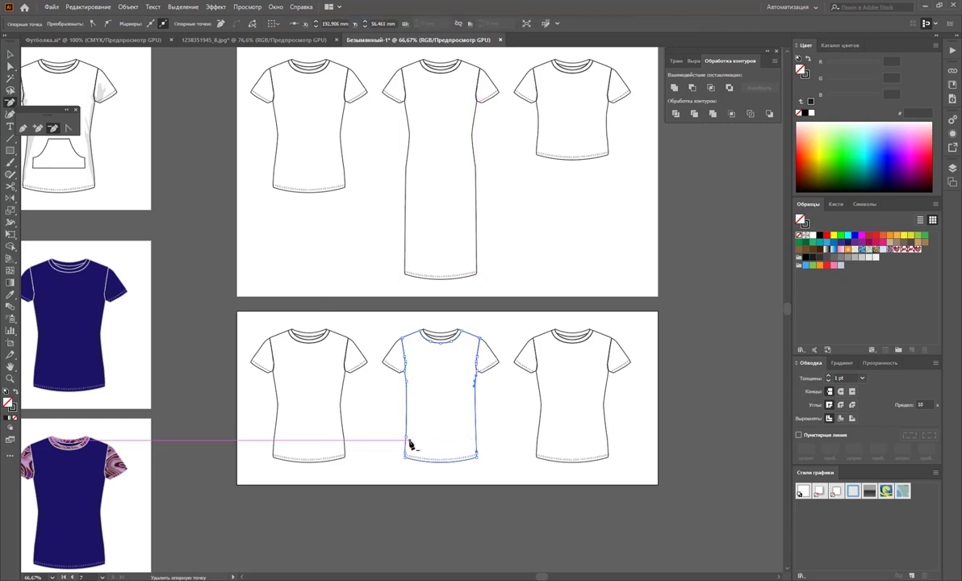
click(476, 388)
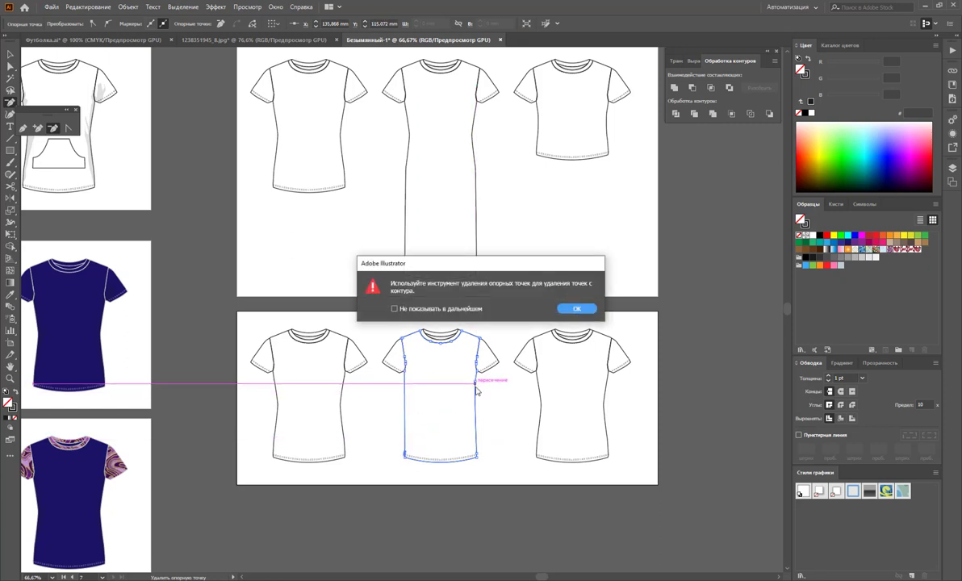
click(572, 311)
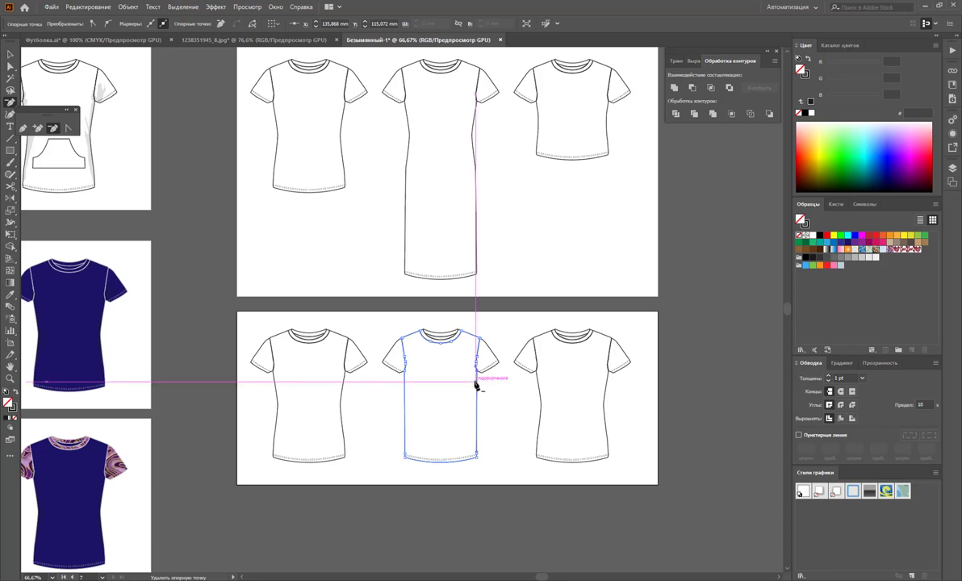
Delete the third shirt on the lower artboard.
click(10, 53)
click(416, 384)
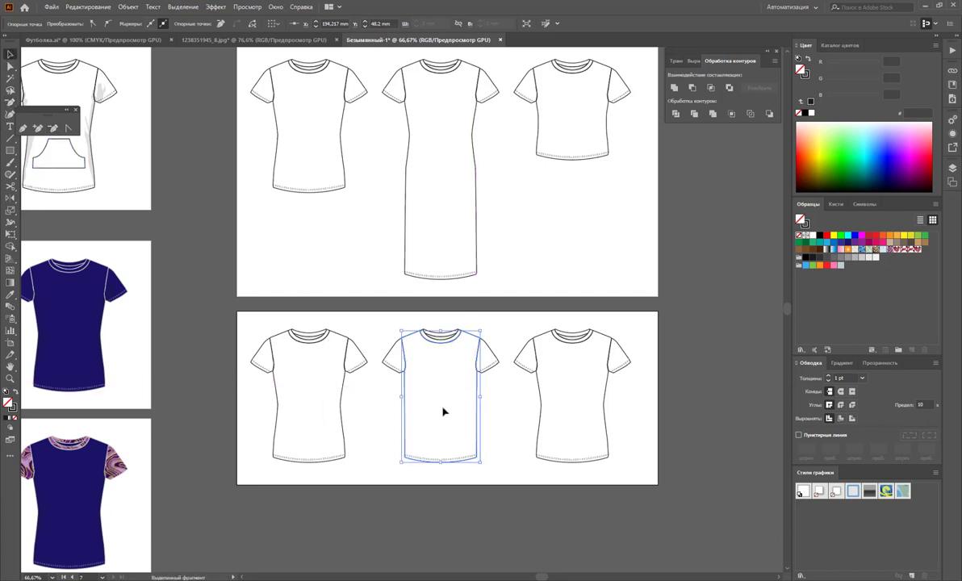
click(510, 417)
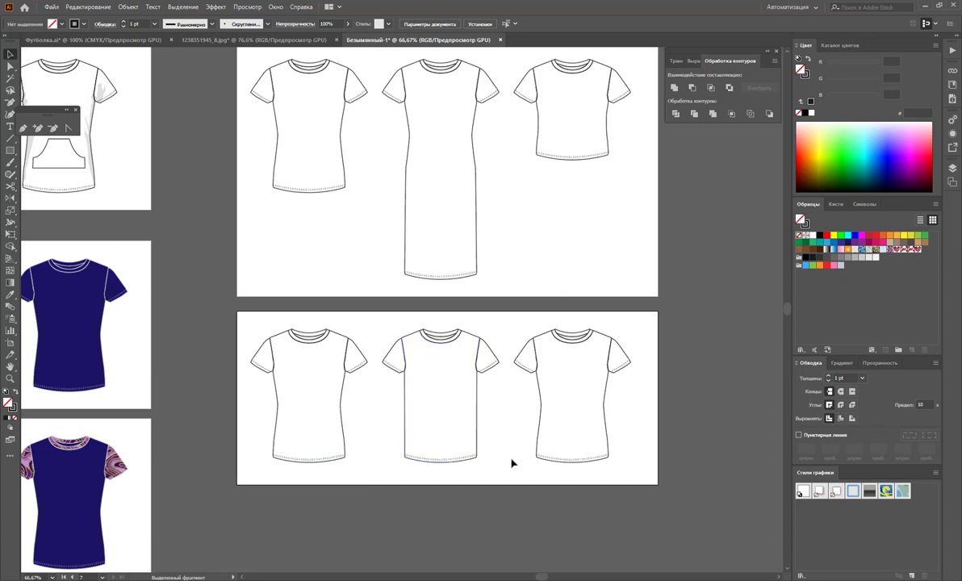
drag(522, 321, 637, 445)
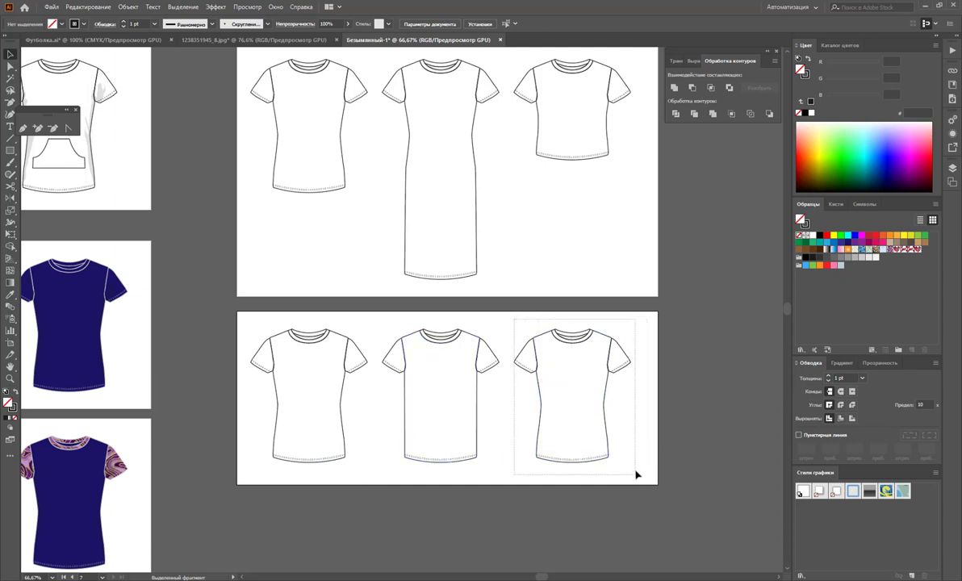
key(Delete)
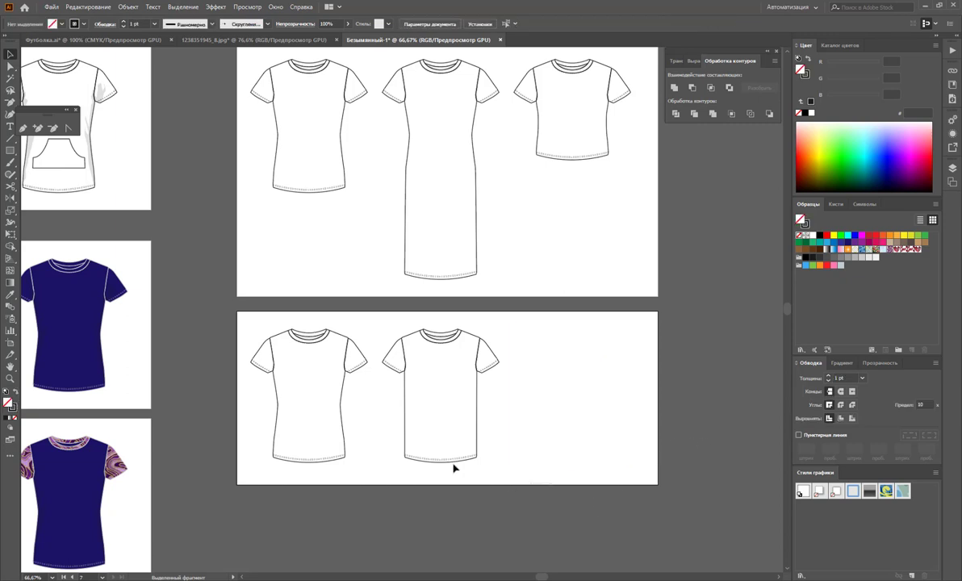
mouse_move(555, 487)
mouse_down()
mouse_move(382, 328)
mouse_move(532, 362)
mouse_up()
Copy the straight shirt into the third spot and nudge both hem corners outward into an A-line.
click(11, 66)
click(556, 448)
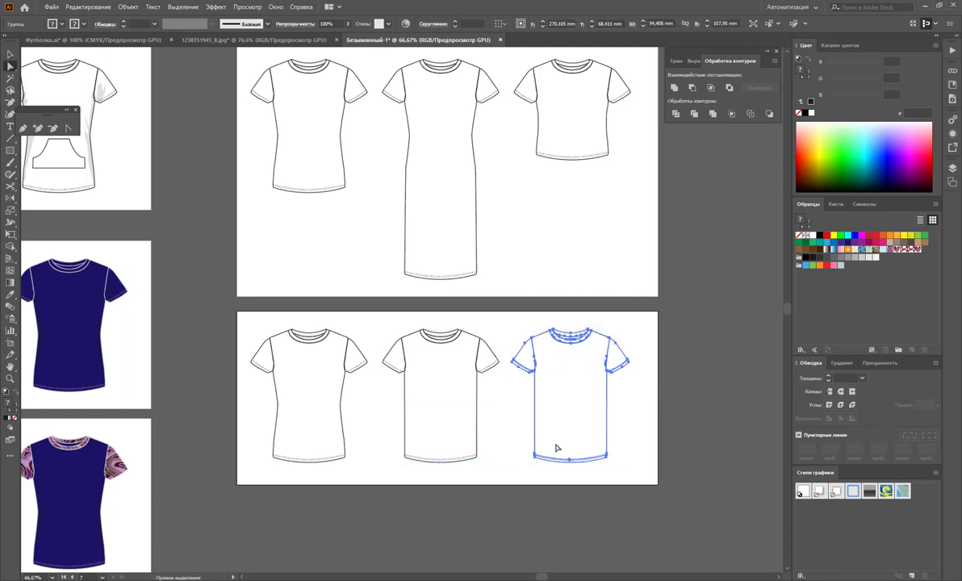
drag(622, 476, 524, 444)
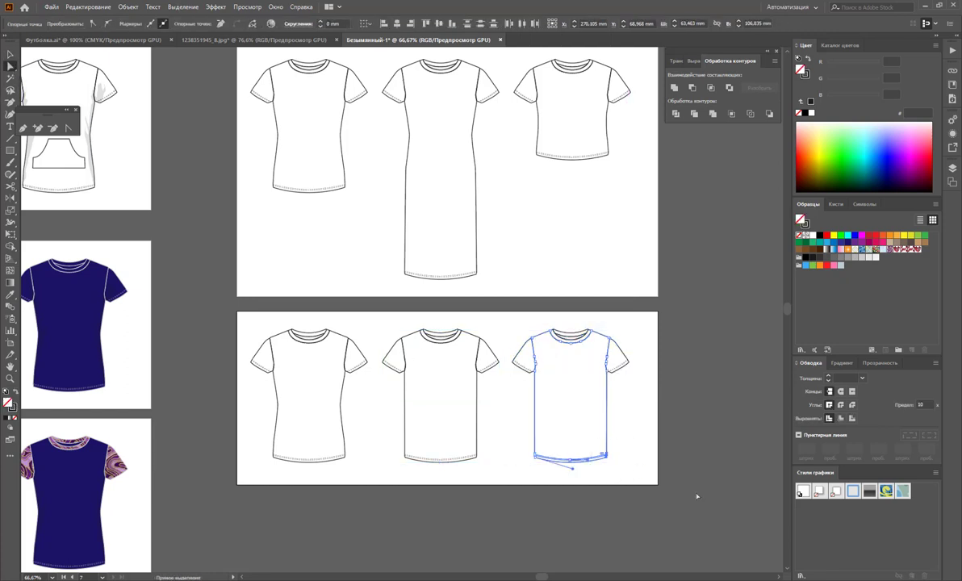
key(Right)
key(Right)
key(Right)
key(Right)
key(Right)
key(Right)
key(Right)
key(Right)
key(Right)
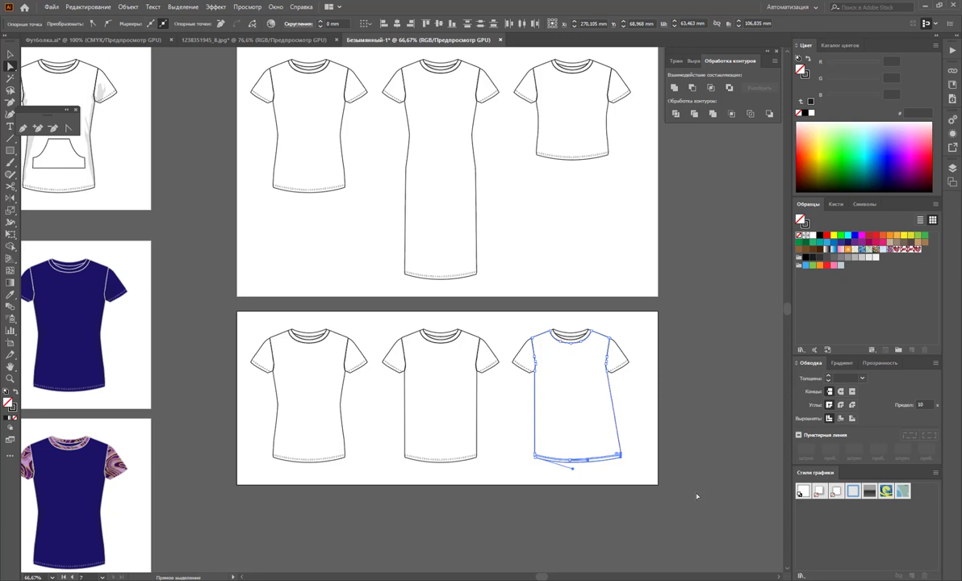
key(Right)
key(Right)
key(Right)
drag(517, 426, 542, 481)
key(Left)
key(Left)
key(Left)
key(Left)
key(Left)
key(Left)
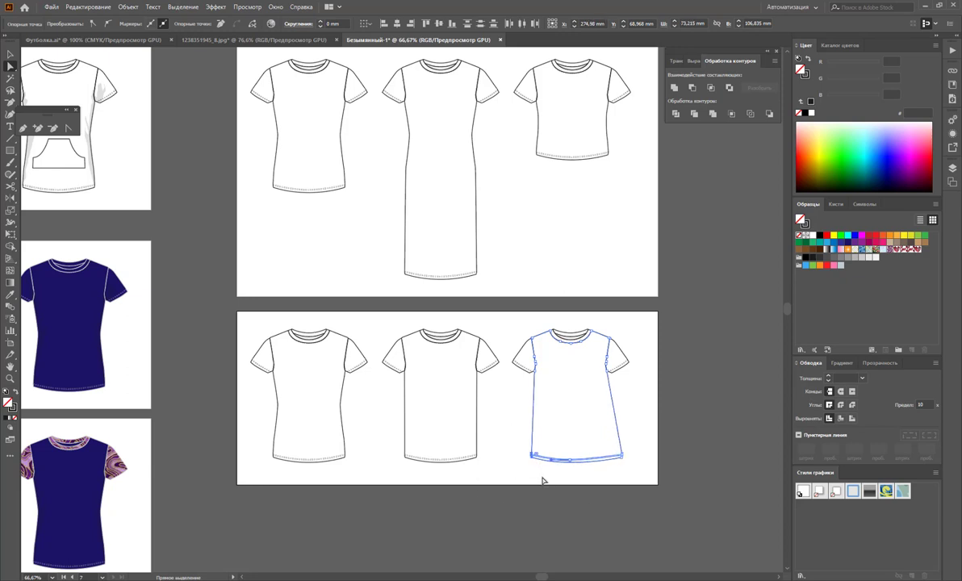
key(Left)
key(Left)
key(Left)
key(Left)
key(Left)
key(Left)
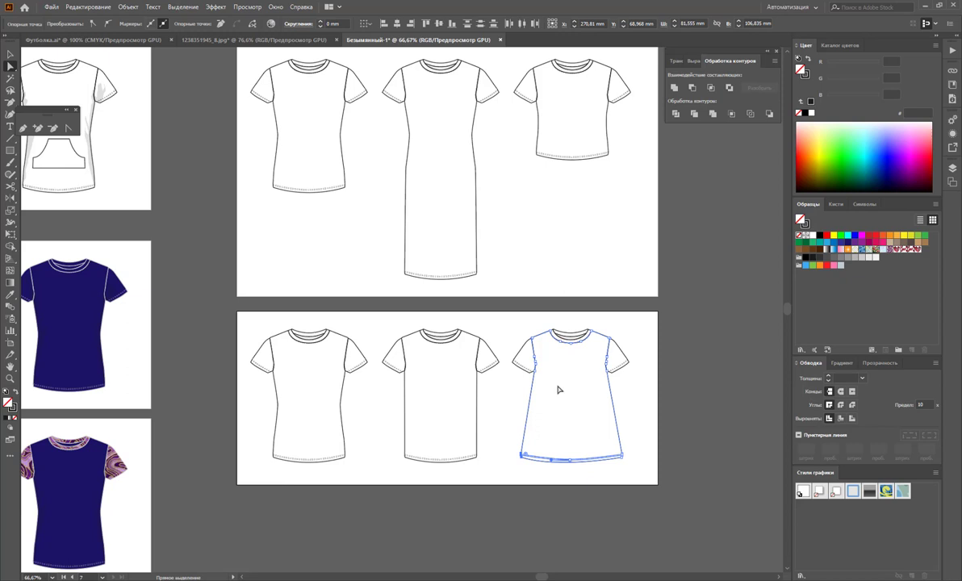
scroll(557, 390, down, 1)
scroll(557, 383, down, 1)
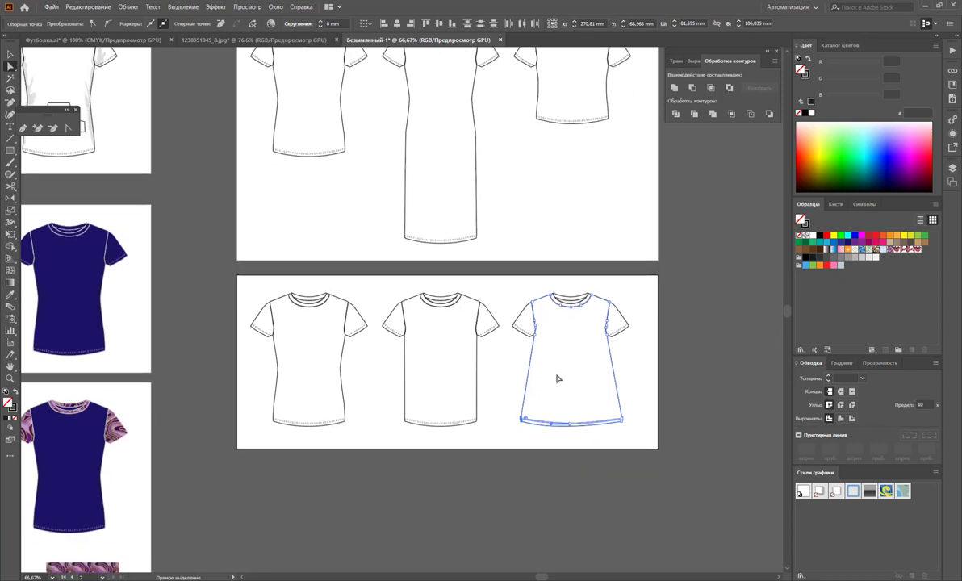
click(10, 55)
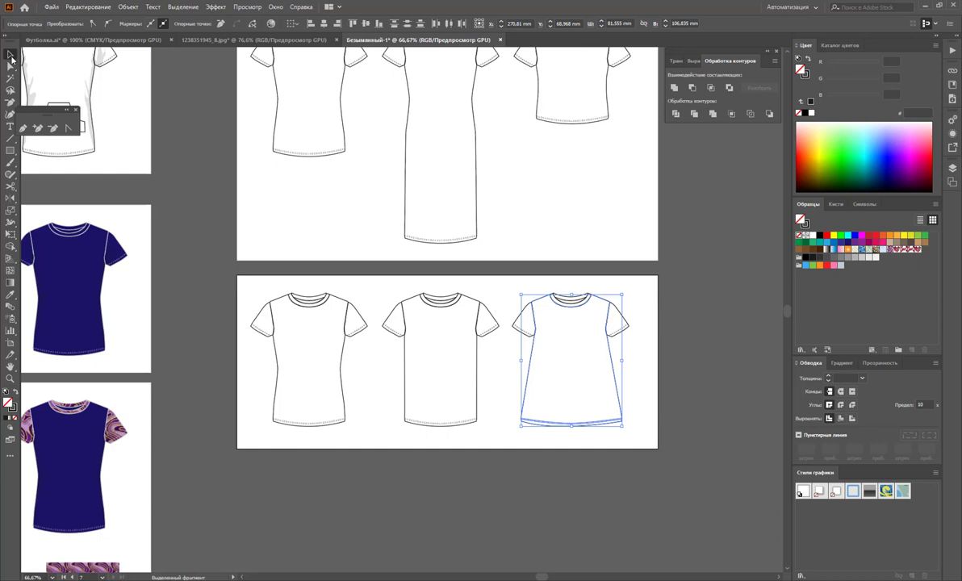
click(405, 465)
Alt-drag a copy of the lower artboard below and delete its two right shirts.
scroll(534, 498, up, 2)
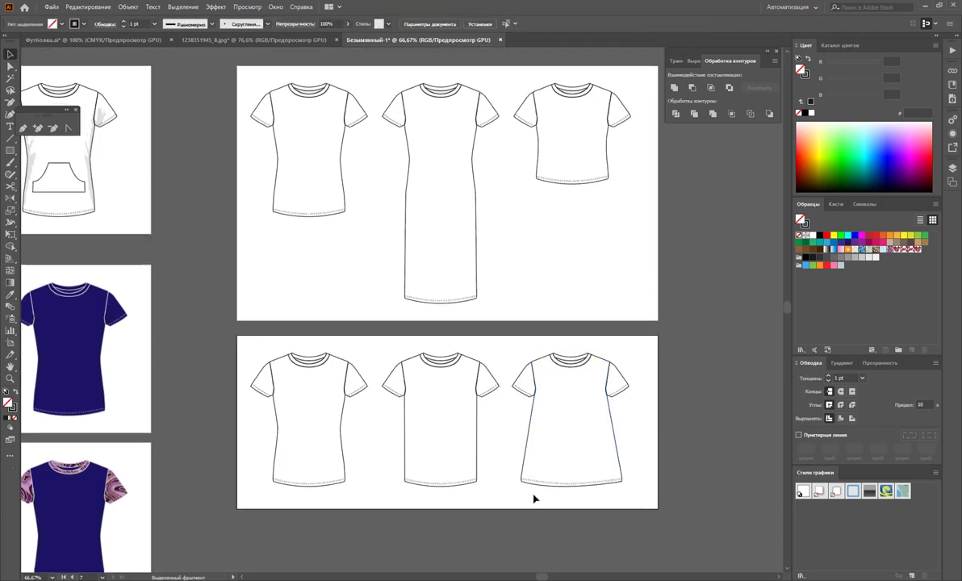
scroll(548, 499, up, 1)
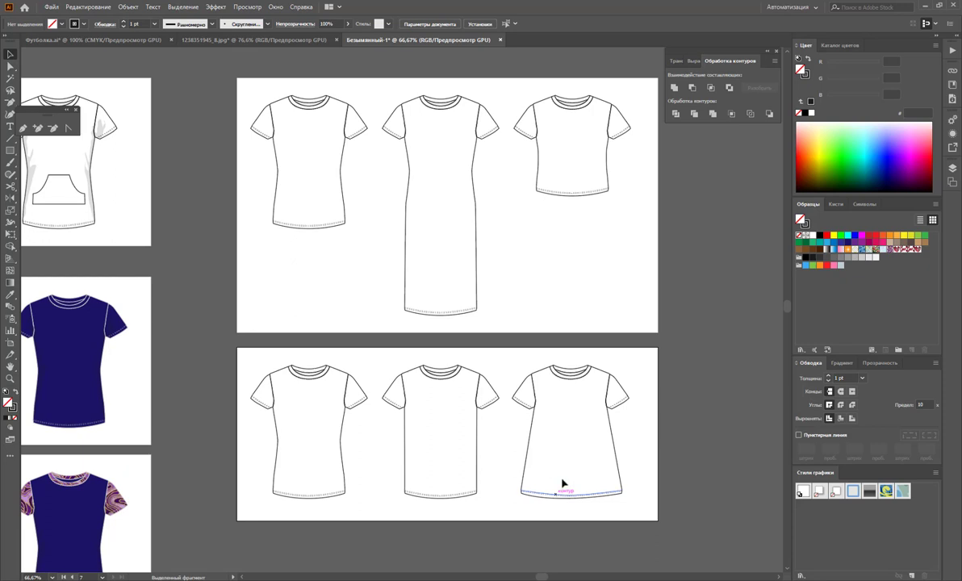
scroll(579, 448, down, 2)
scroll(579, 449, down, 1)
scroll(580, 451, down, 2)
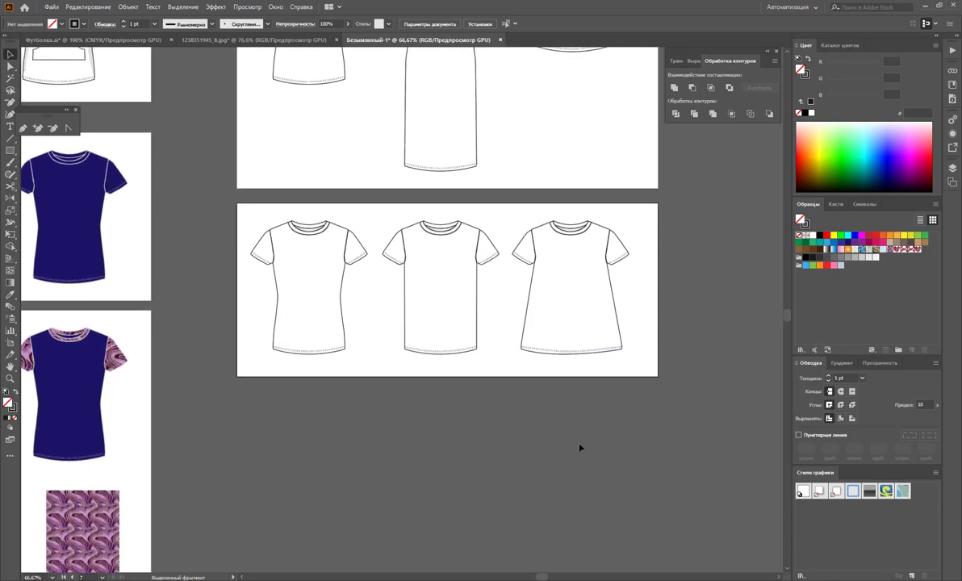
scroll(579, 453, down, 1)
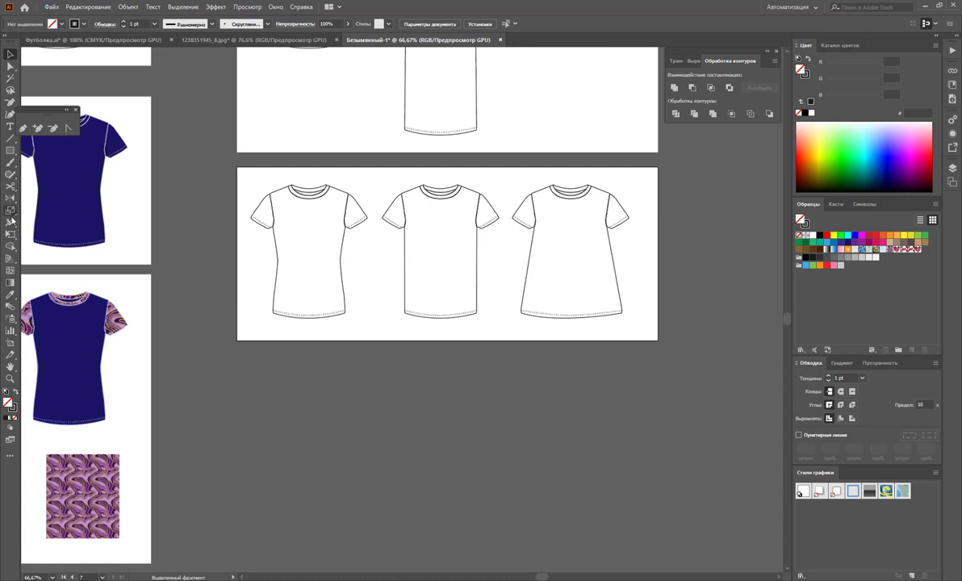
click(9, 343)
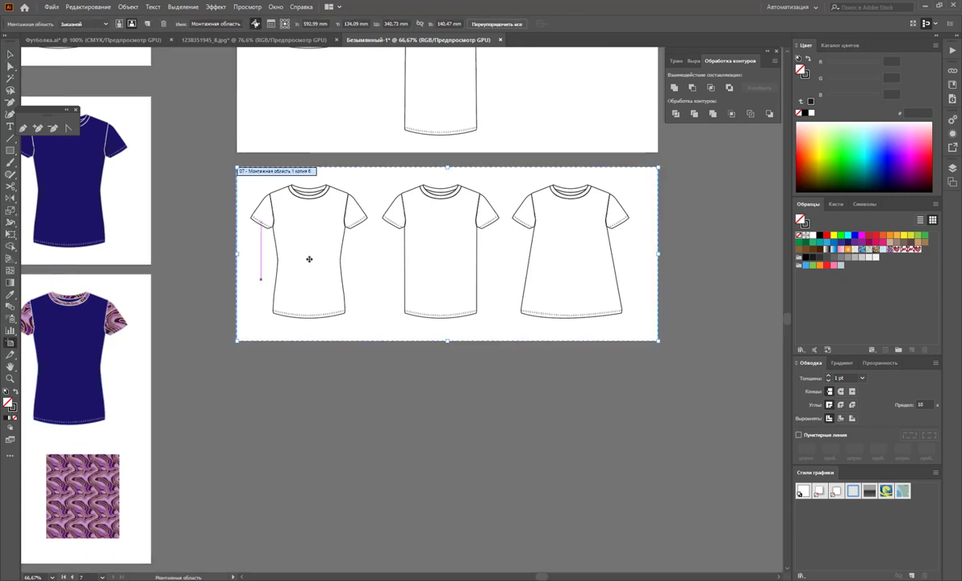
drag(365, 189, 364, 377)
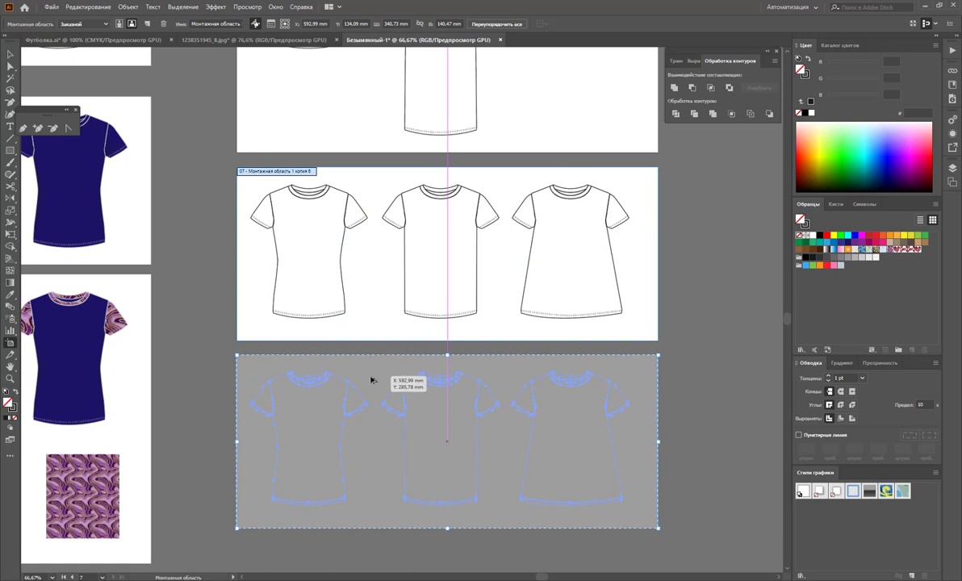
click(10, 54)
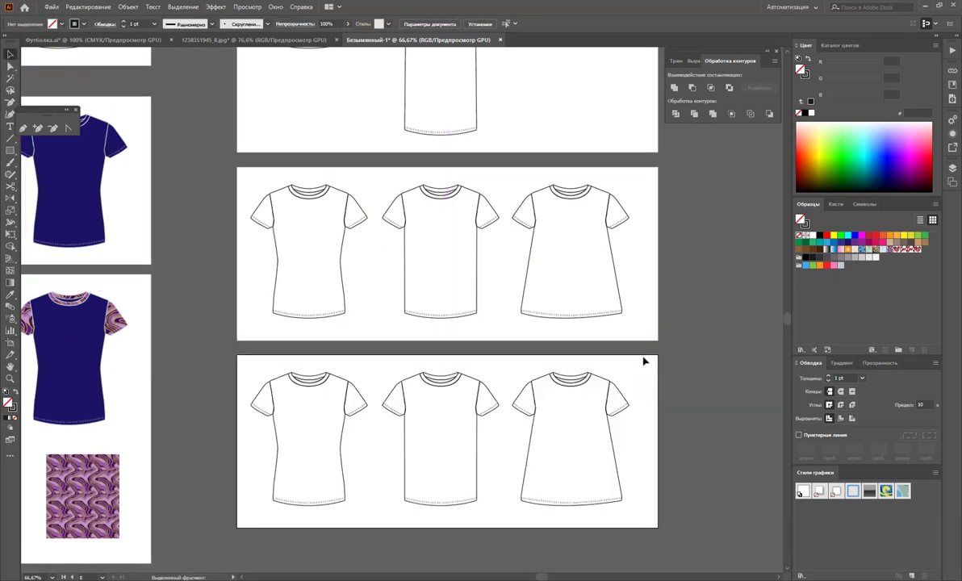
mouse_move(644, 360)
mouse_down()
mouse_move(409, 501)
mouse_move(378, 497)
mouse_up()
key(Delete)
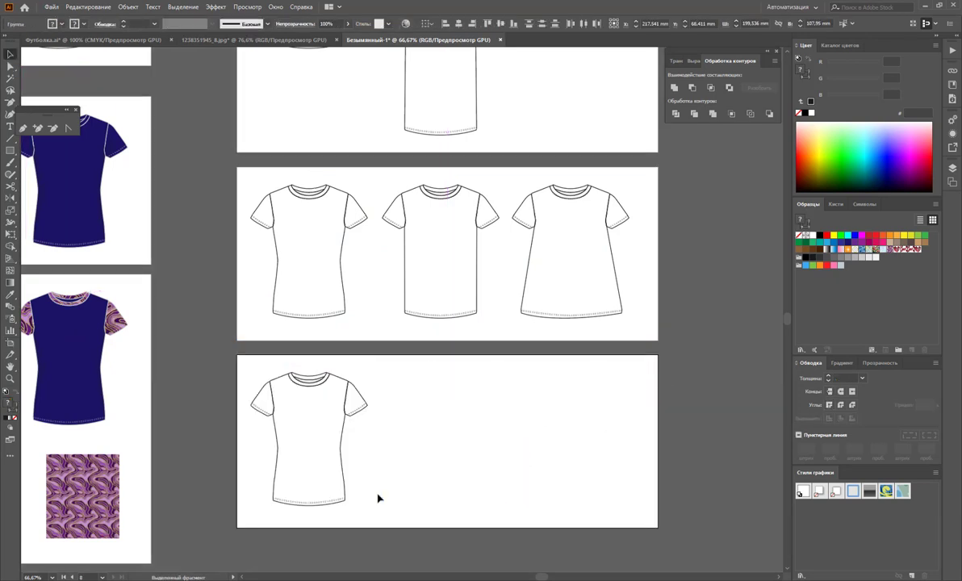
Ungroup the remaining fitted shirt on the new artboard.
scroll(307, 431, down, 1)
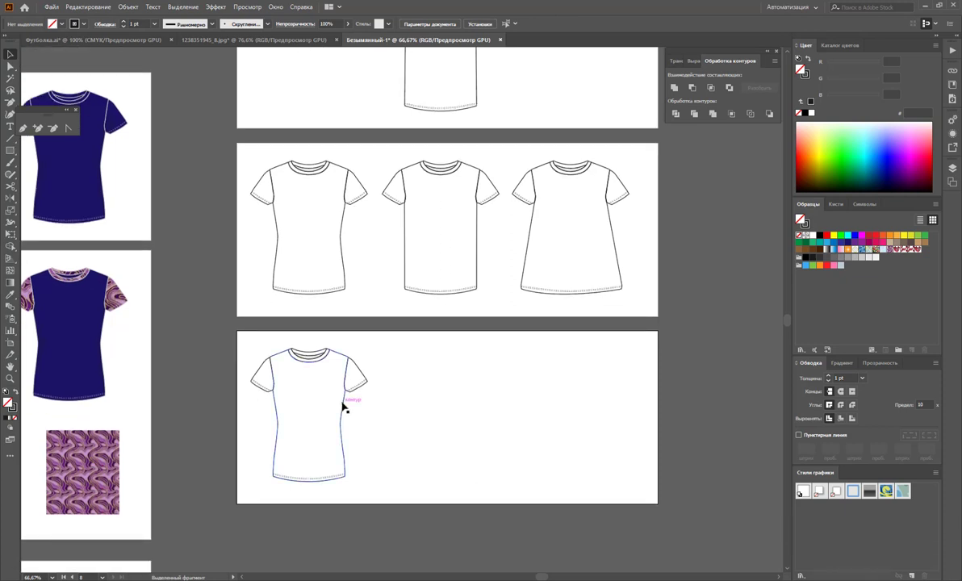
click(344, 401)
right_click(344, 401)
click(369, 486)
click(402, 431)
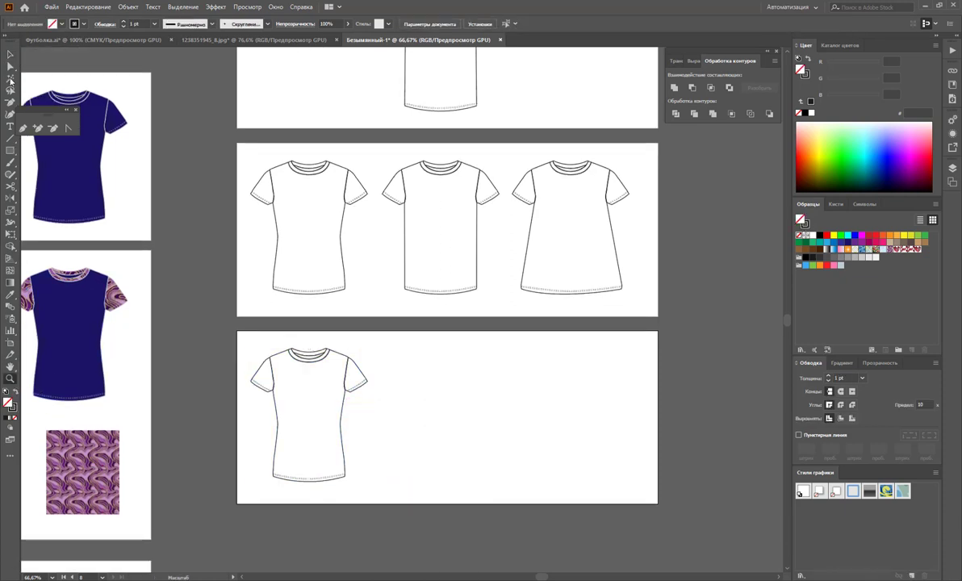
Copy the shirt 85.73 mm to the right and repeat for a third copy.
drag(395, 343, 241, 500)
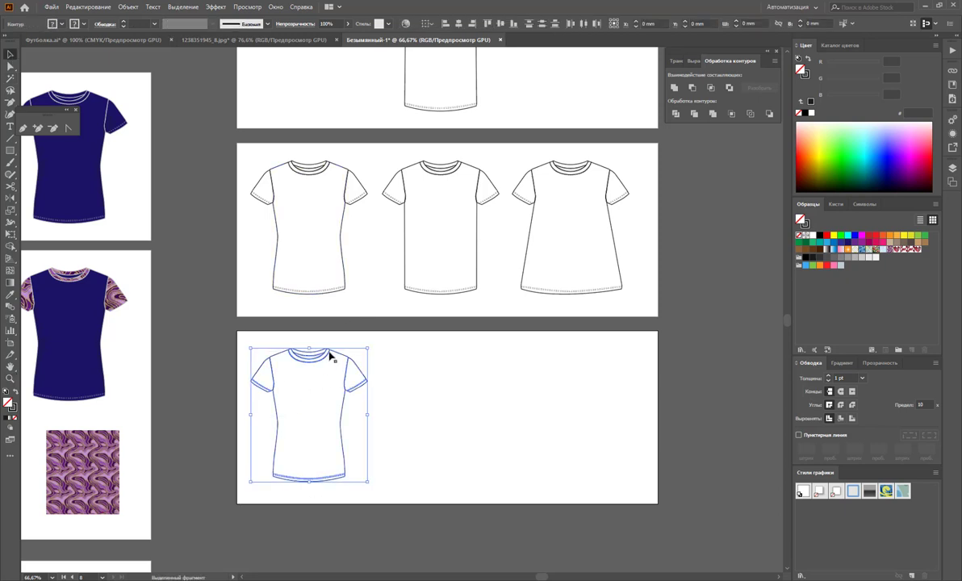
drag(323, 370, 451, 368)
key(ctrl+d)
click(454, 419)
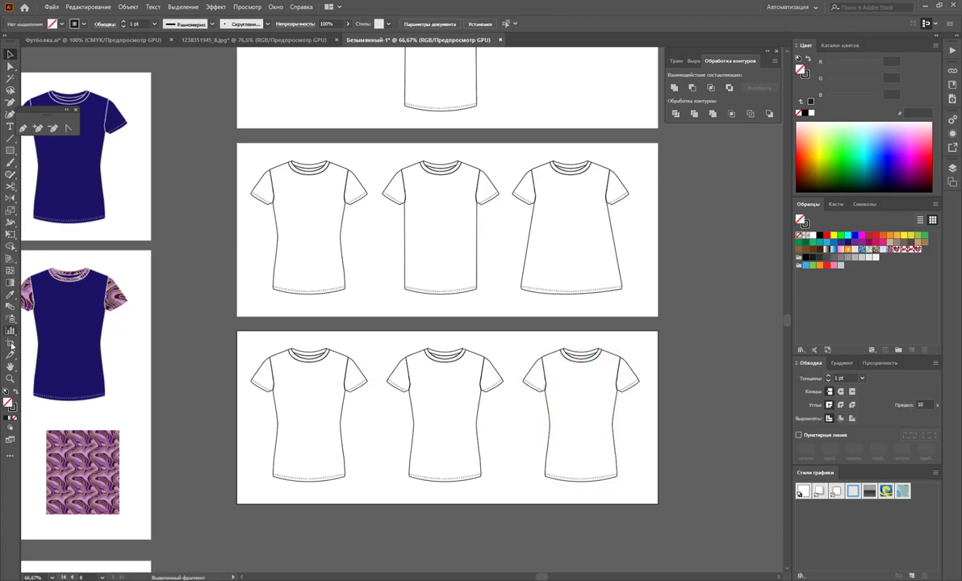
click(11, 378)
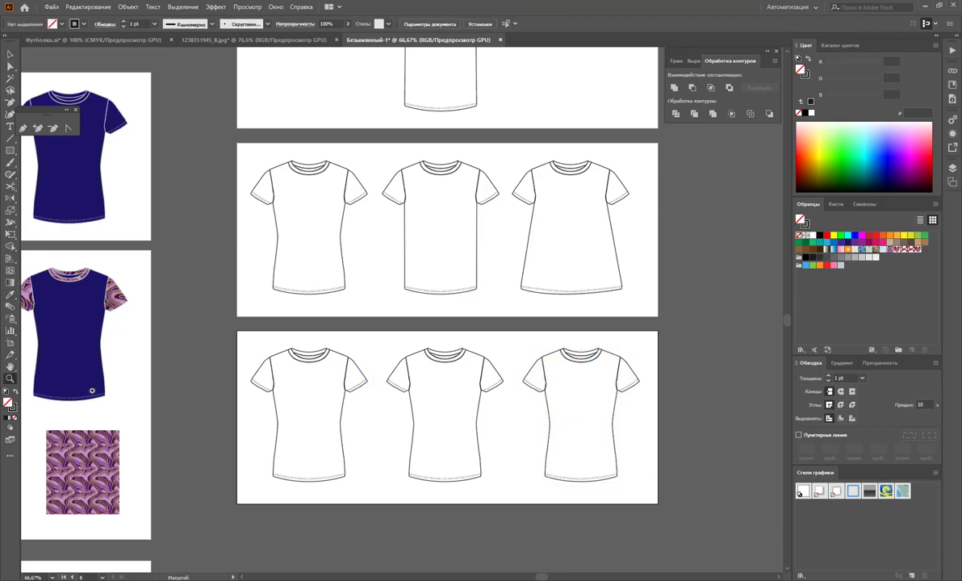
Divide the first fitted shirt with a rectangle across the shoulders to form a yoke.
click(350, 380)
click(331, 354)
scroll(321, 348, up, 1)
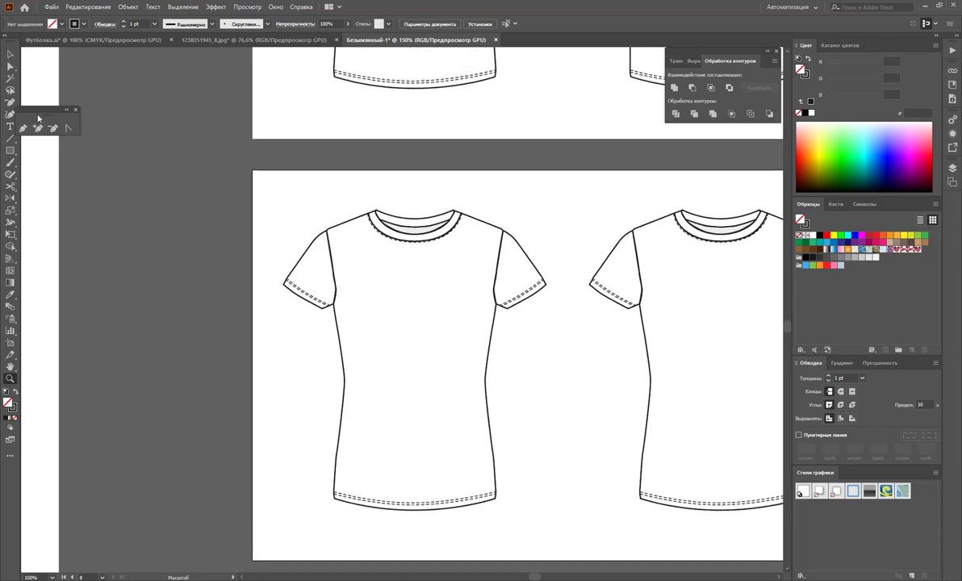
click(10, 150)
drag(257, 178, 558, 303)
key(v)
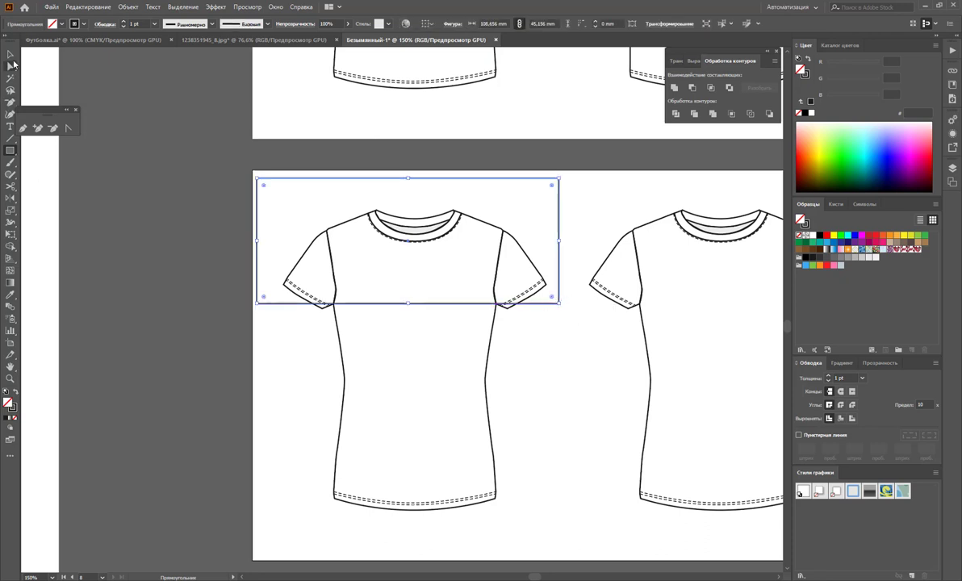
shift+click(476, 220)
click(675, 113)
Ungroup the pieces, delete the leftover rectangle, and fill the yoke light grey E6E6E6.
right_click(497, 247)
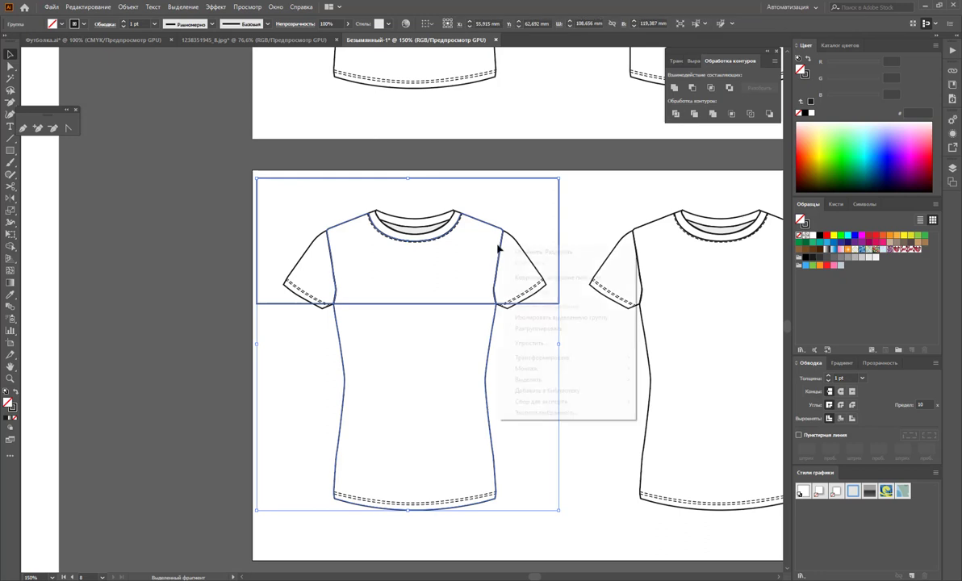
click(530, 330)
click(575, 195)
click(541, 215)
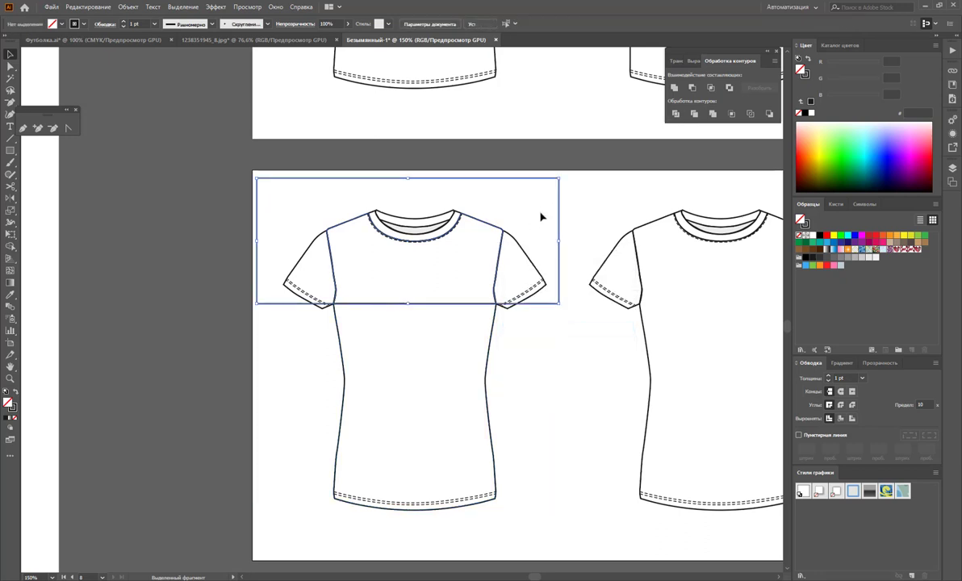
key(Delete)
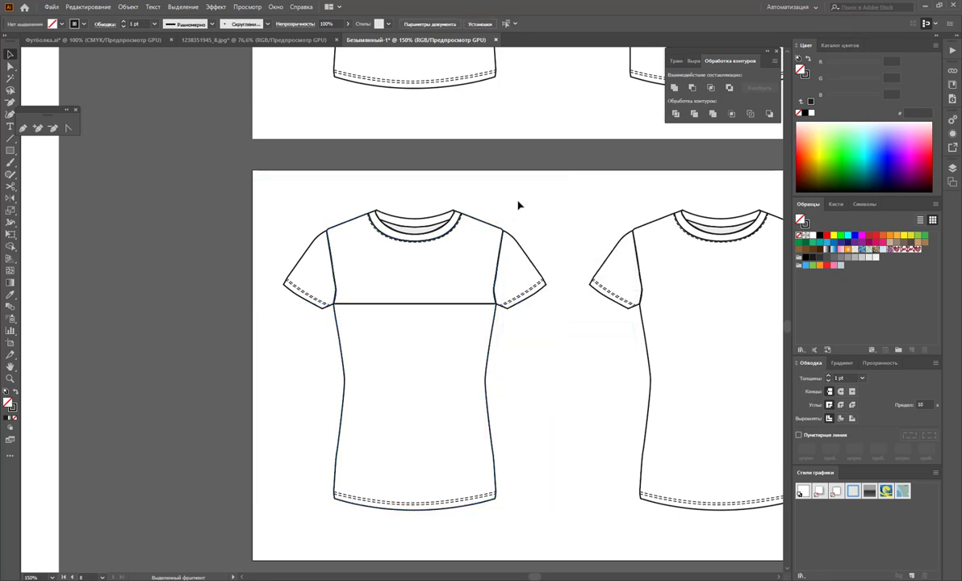
drag(498, 238, 497, 240)
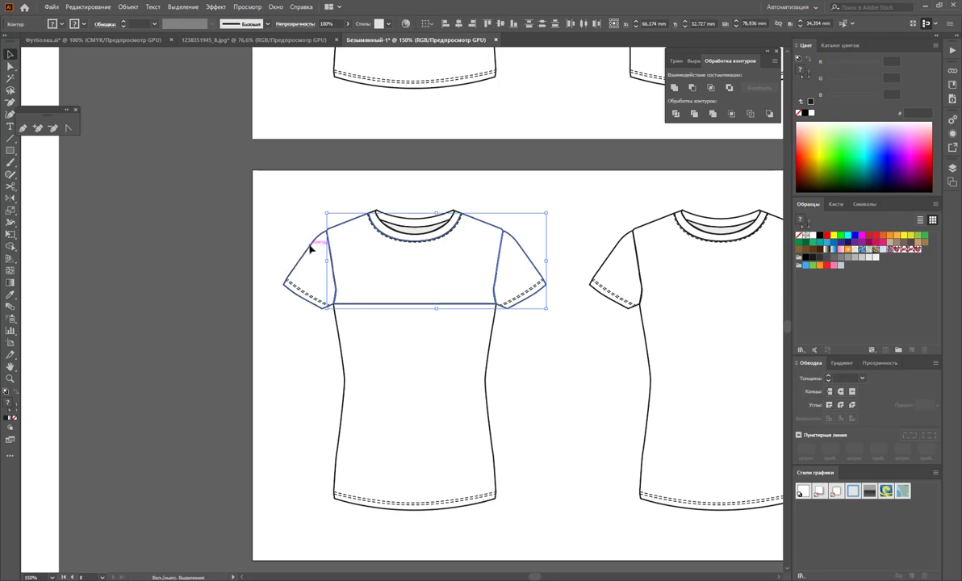
click(869, 256)
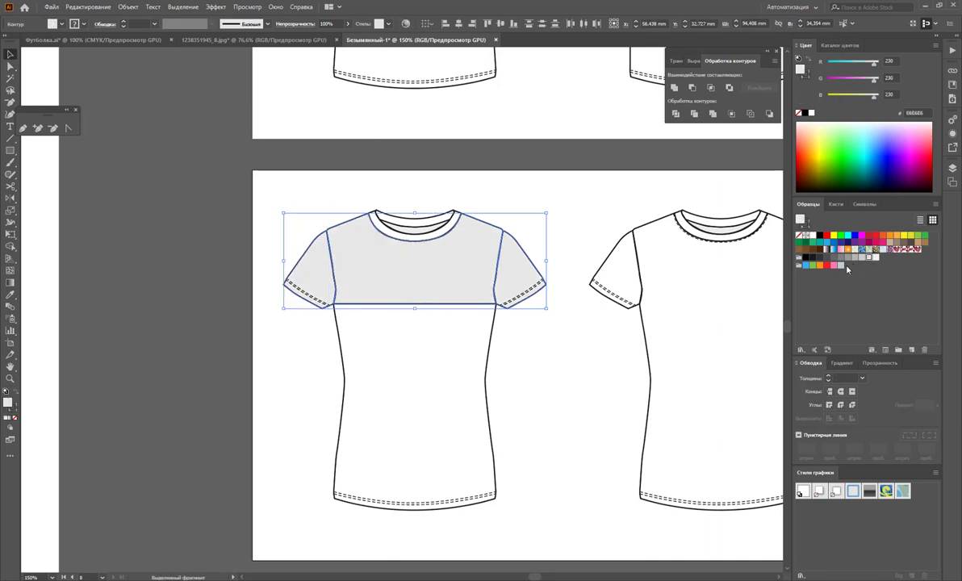
click(587, 365)
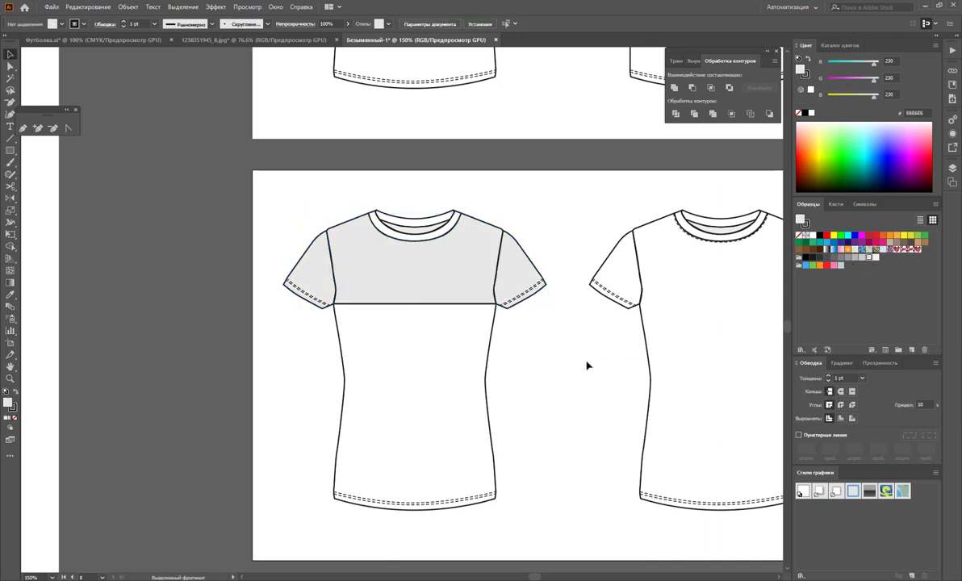
Draw a grey rectangle over the middle shirt's upper body.
key(z)
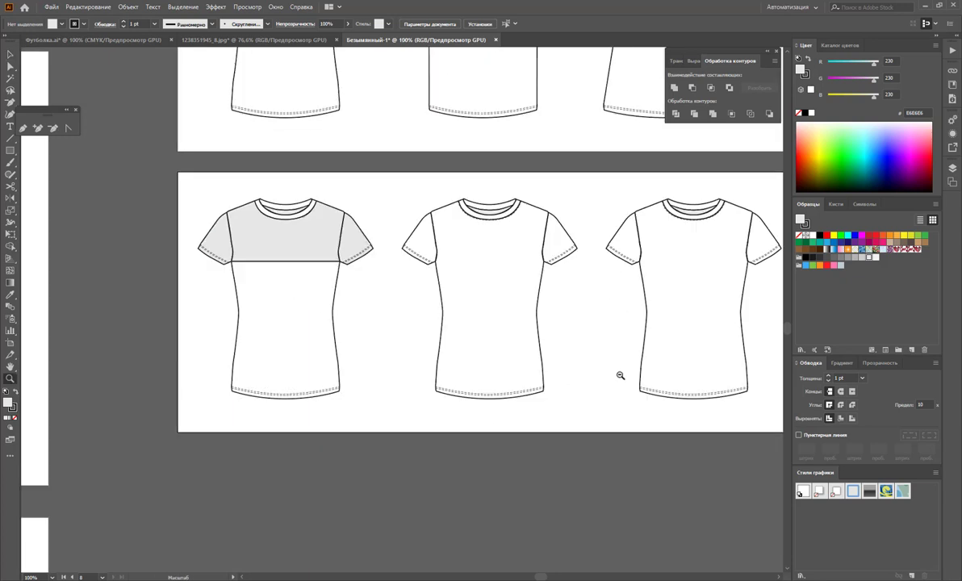
alt+click(597, 367)
click(10, 150)
mouse_move(396, 181)
mouse_down()
mouse_move(583, 311)
mouse_move(517, 306)
mouse_up()
Divide the rectangle with the shirt, ungroup, and delete the grey outside the shirt.
click(10, 54)
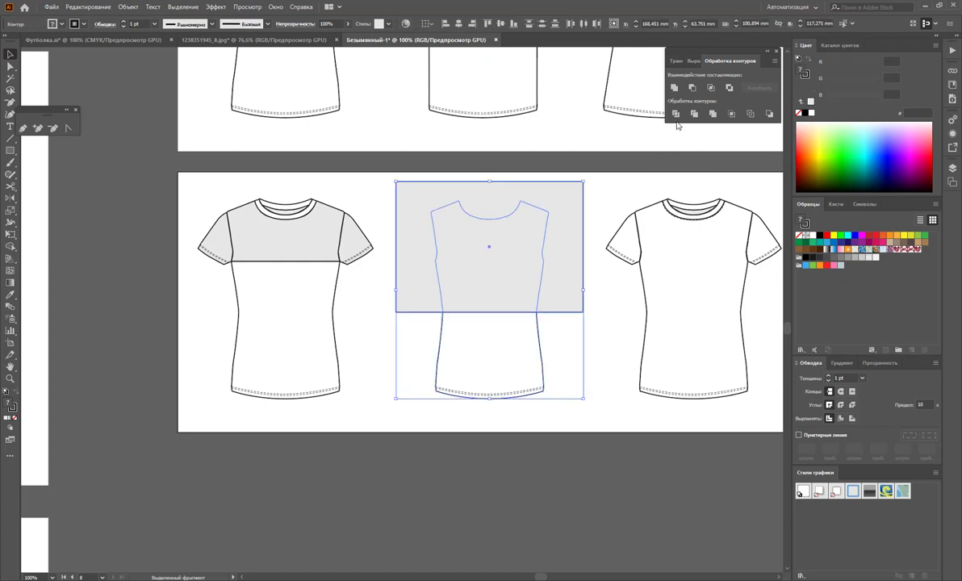
key(ctrl+g)
right_click(511, 241)
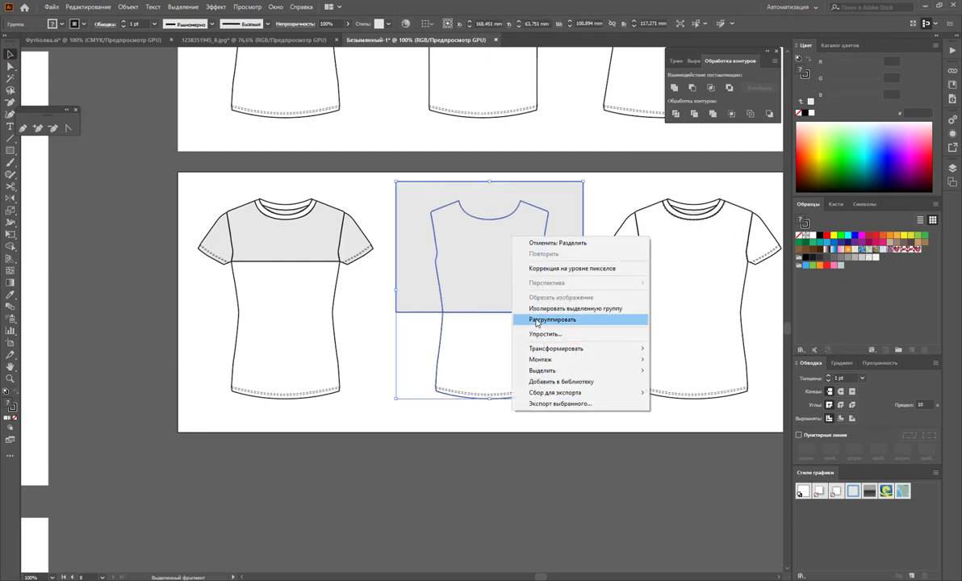
click(502, 300)
click(545, 312)
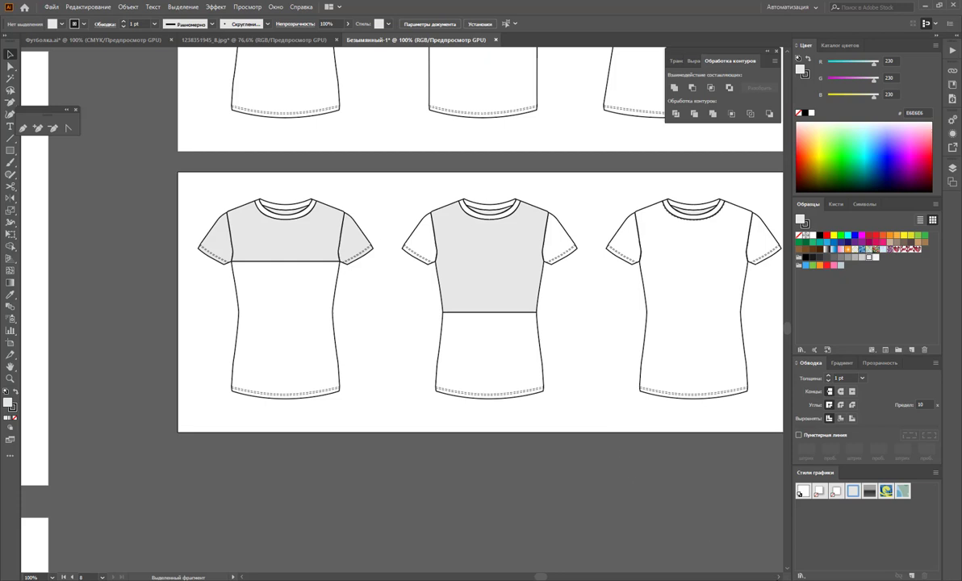
scroll(778, 576, right, 5)
scroll(778, 576, right, 2)
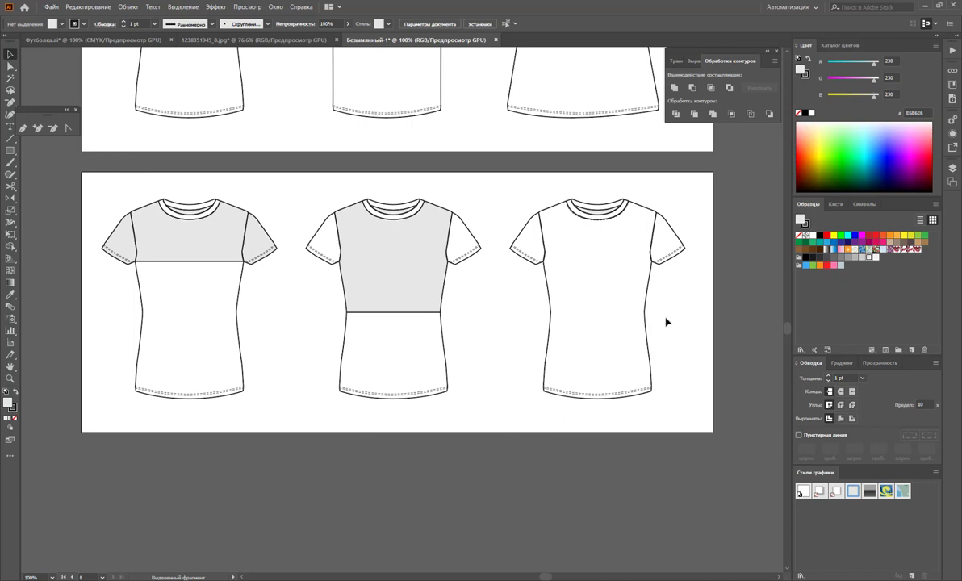
Draw rectangles over the third shirt's shoulders and chest, and select them with the shirt.
click(11, 151)
drag(498, 186, 696, 231)
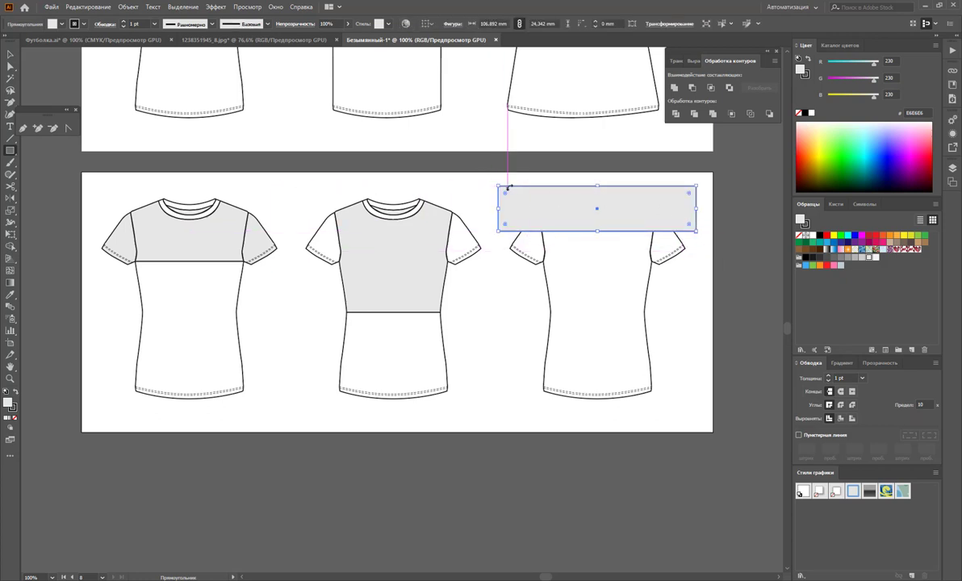
click(10, 150)
mouse_move(492, 180)
mouse_down()
mouse_move(696, 310)
mouse_move(728, 272)
mouse_up()
click(11, 54)
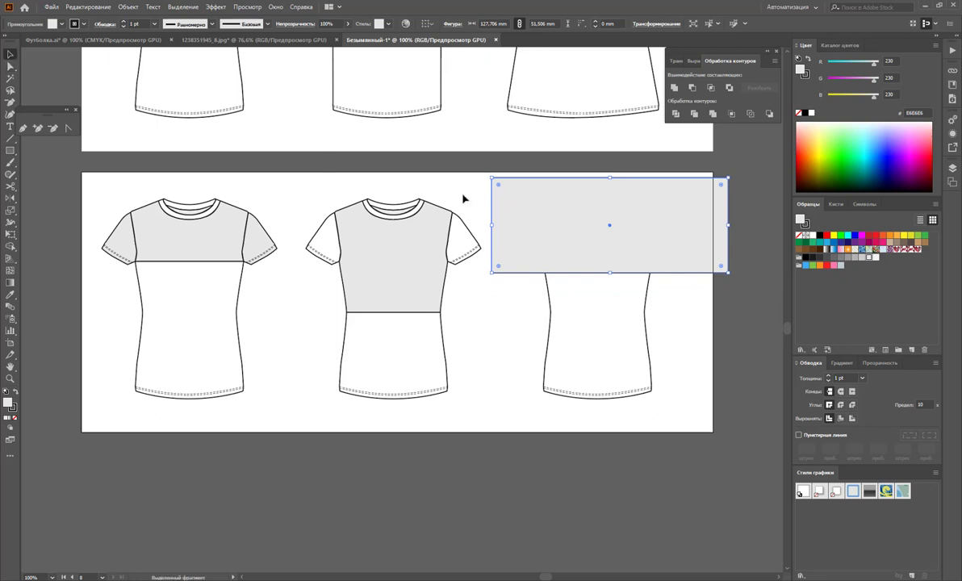
click(540, 165)
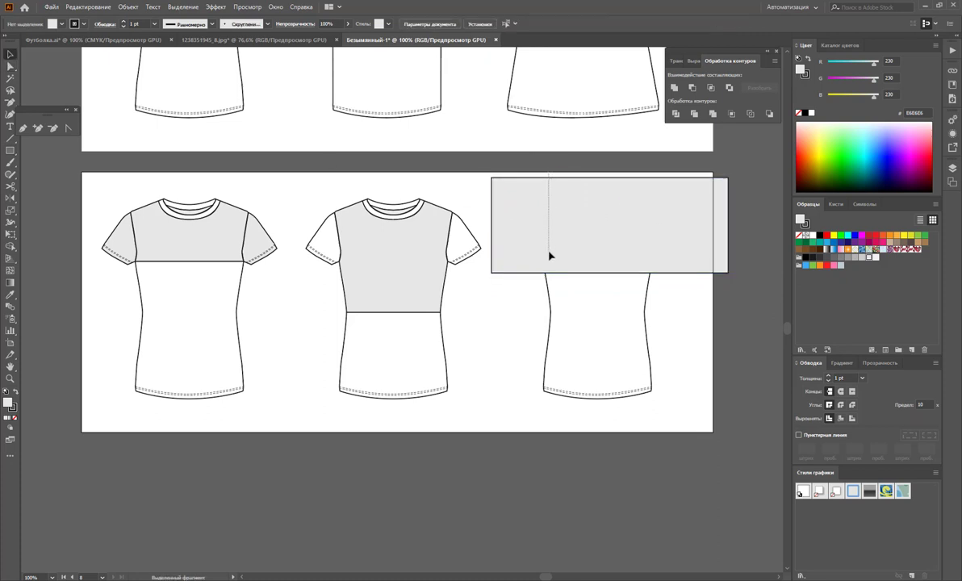
drag(553, 237, 549, 256)
Divide the rectangles with the shirt, ungroup, and delete the grey outside it.
click(675, 113)
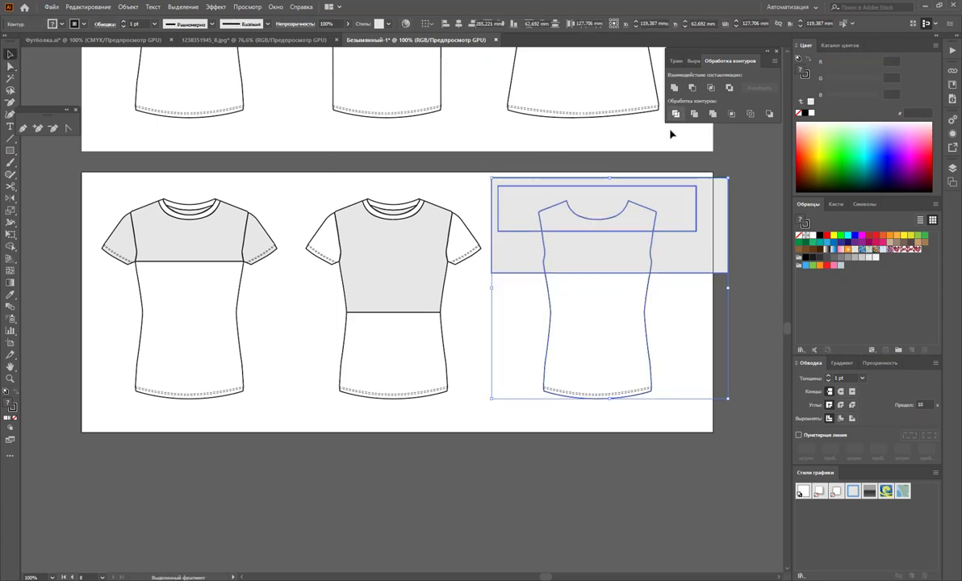
right_click(610, 240)
click(654, 324)
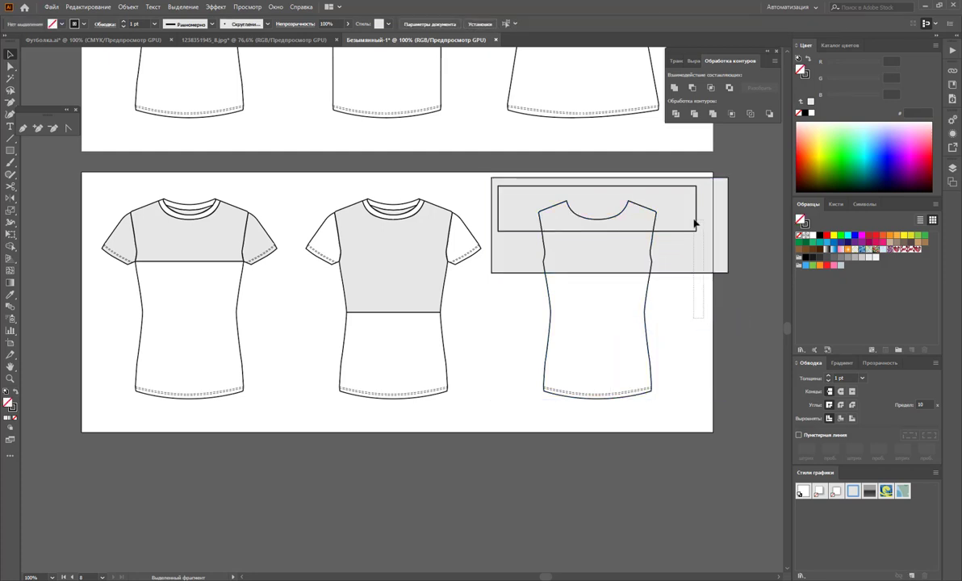
key(Delete)
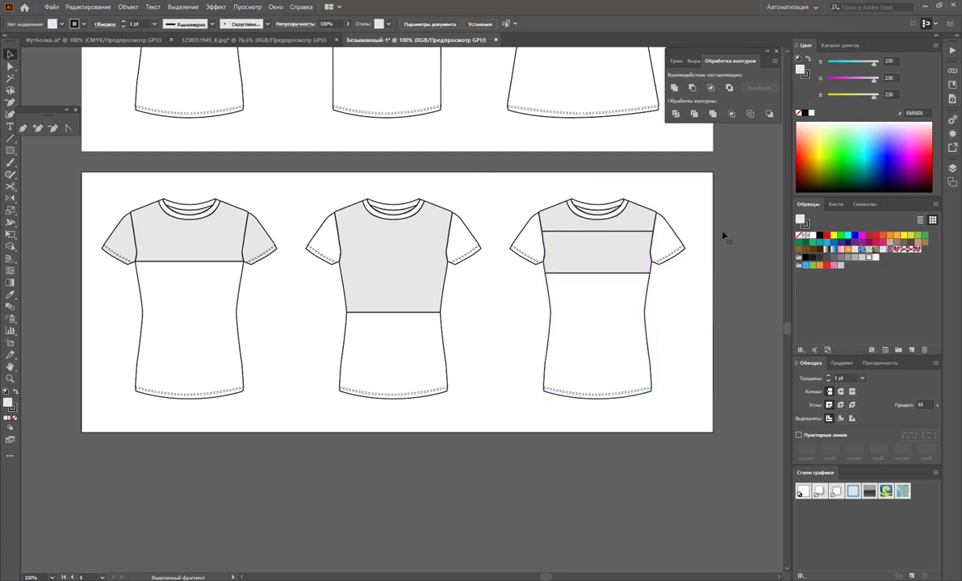
Fill the shoulder yoke and both sleeves with the darker B3B3B3 grey swatch.
click(854, 259)
click(667, 235)
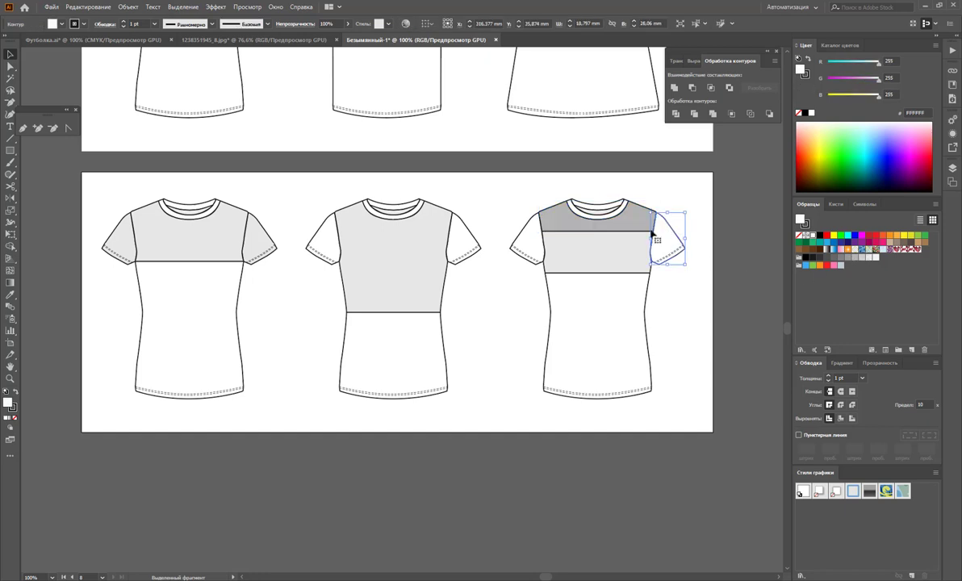
shift+click(532, 237)
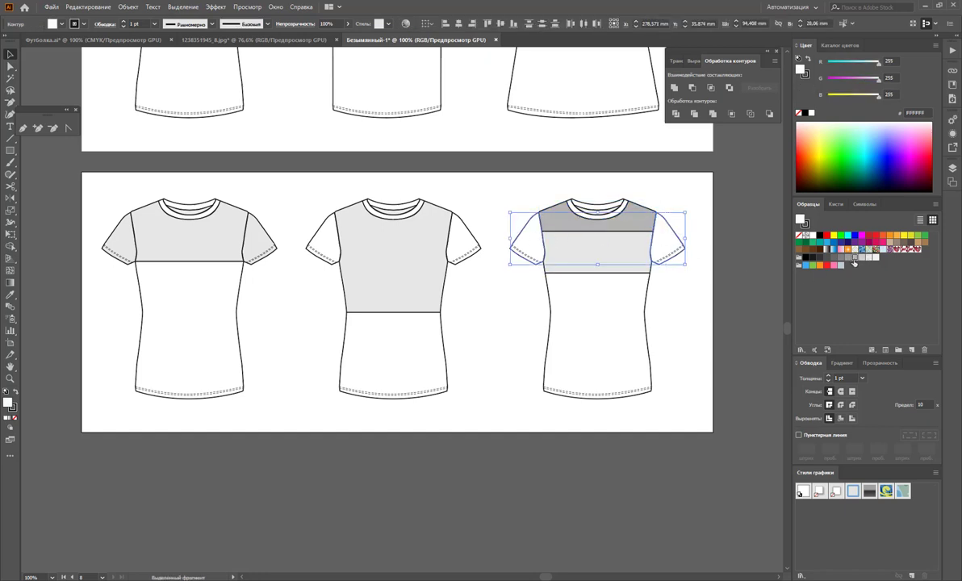
click(854, 261)
click(690, 315)
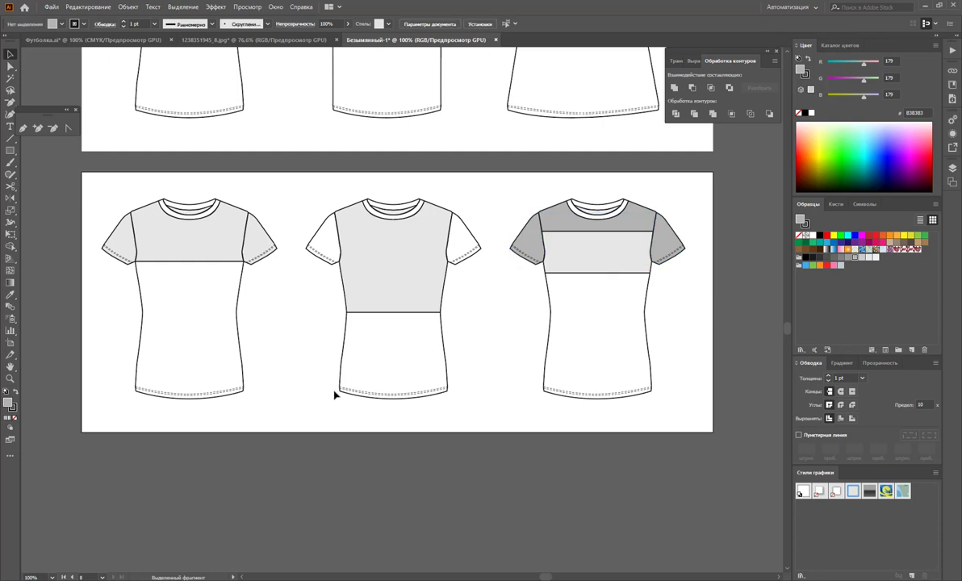
alt+click(355, 349)
alt+click(315, 337)
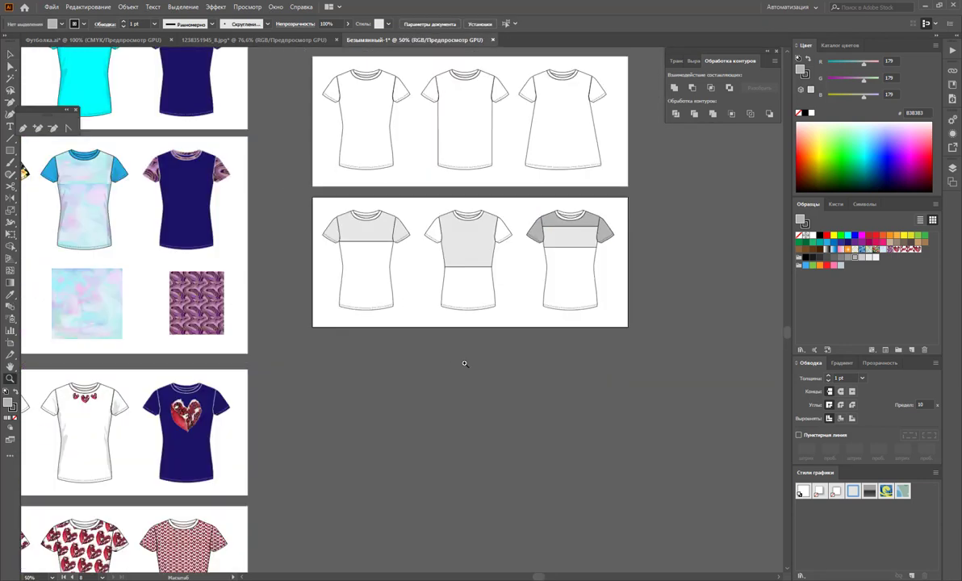
click(10, 347)
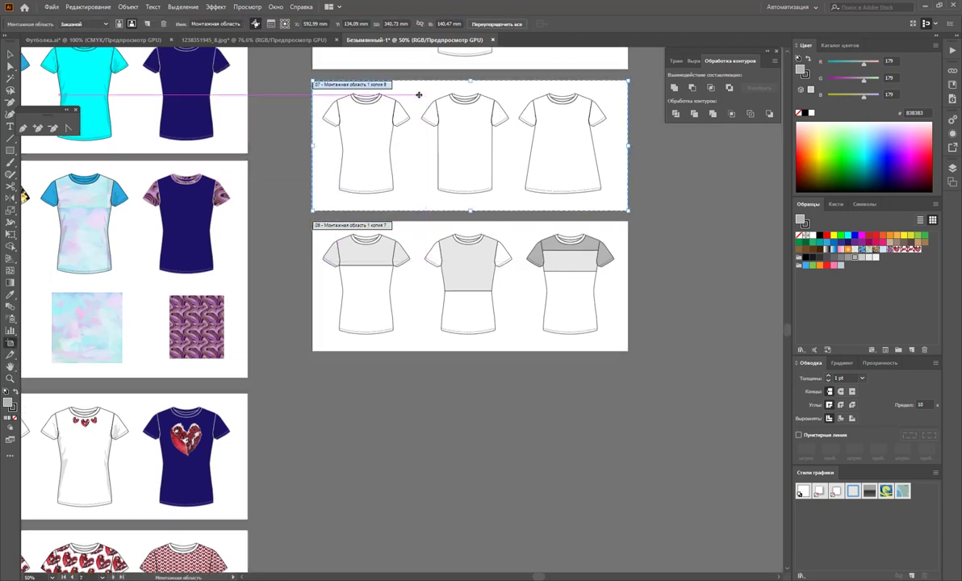
Duplicate the plain-shirts artboard below artboard 08 and delete its two right shirts.
mouse_move(418, 95)
mouse_down()
mouse_move(424, 383)
mouse_move(409, 386)
mouse_up()
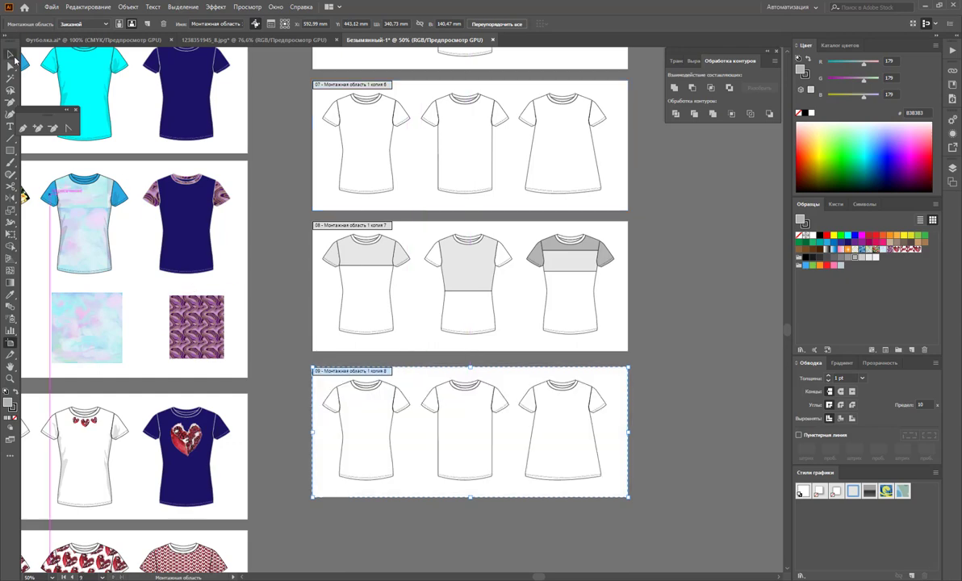
click(11, 54)
drag(626, 358, 427, 499)
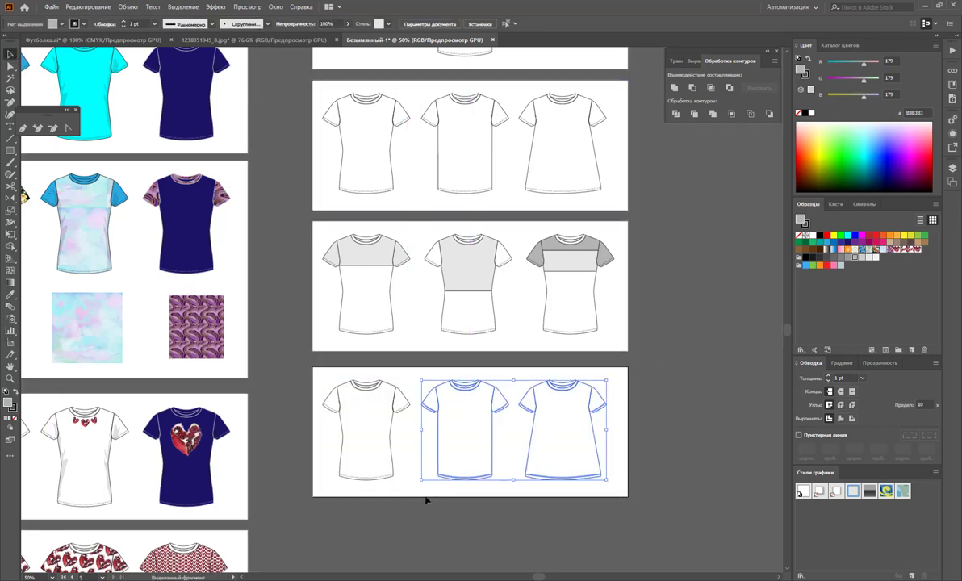
key(Delete)
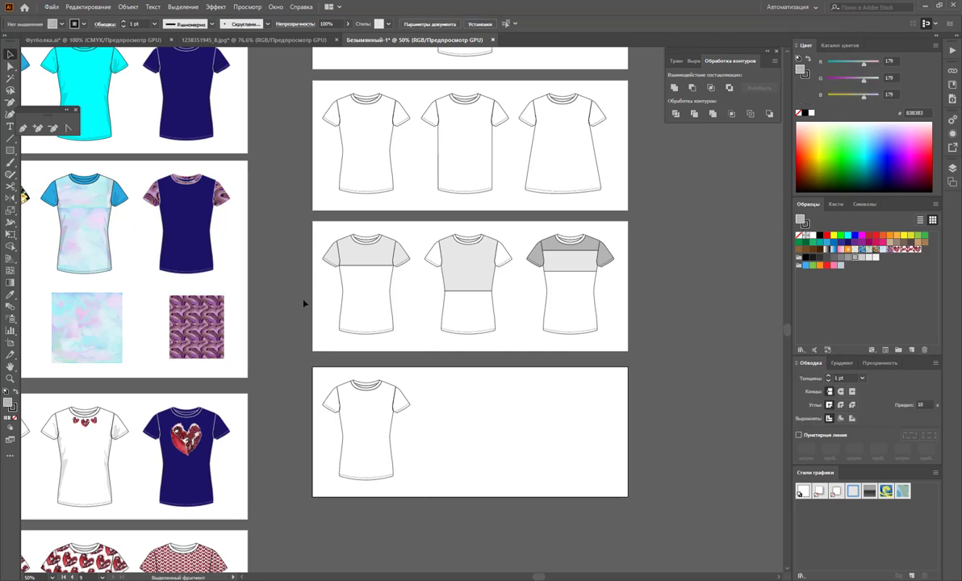
Copy the remaining shirt to the right twice, making three plain shirts in a row.
scroll(419, 413, down, 1)
key(z)
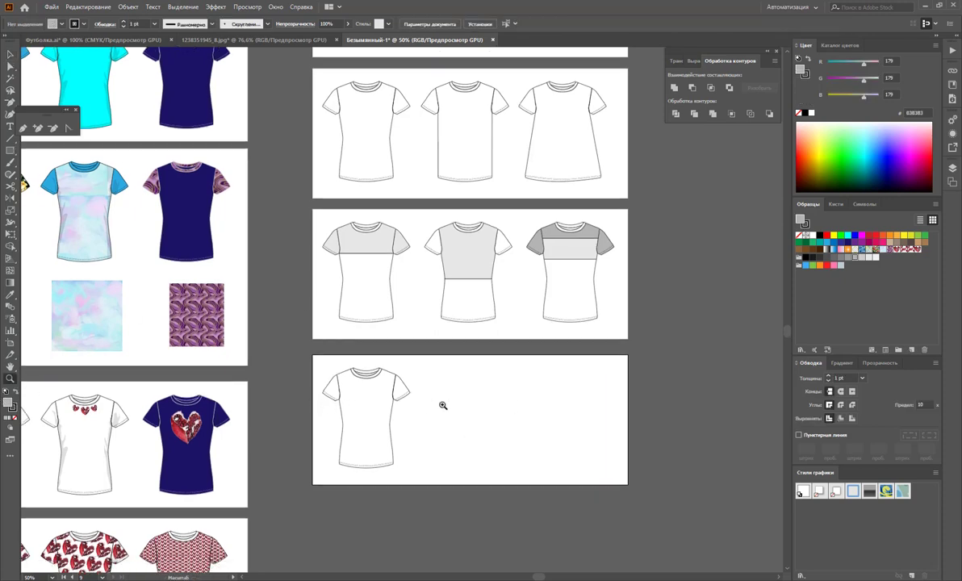
click(442, 405)
click(365, 360)
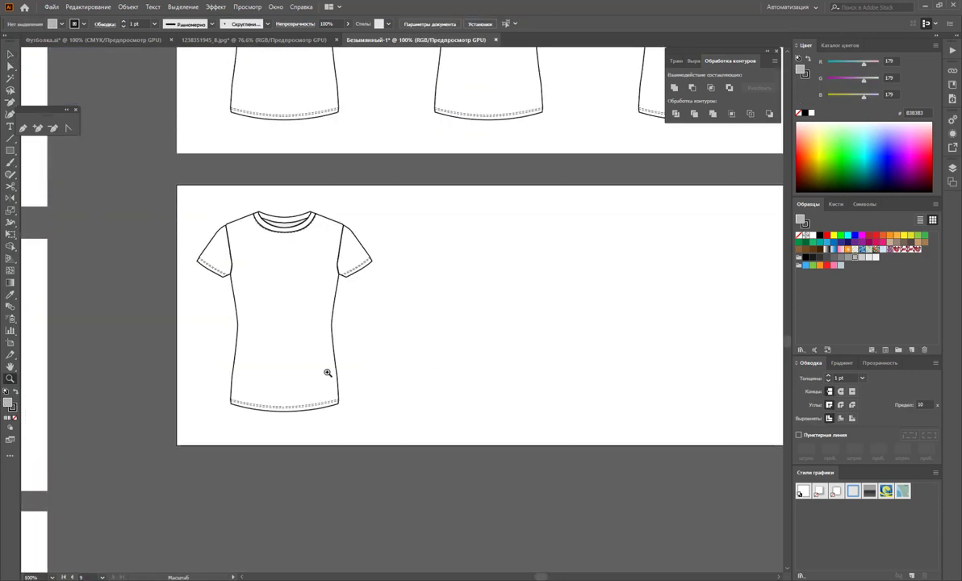
scroll(234, 571, left, 2)
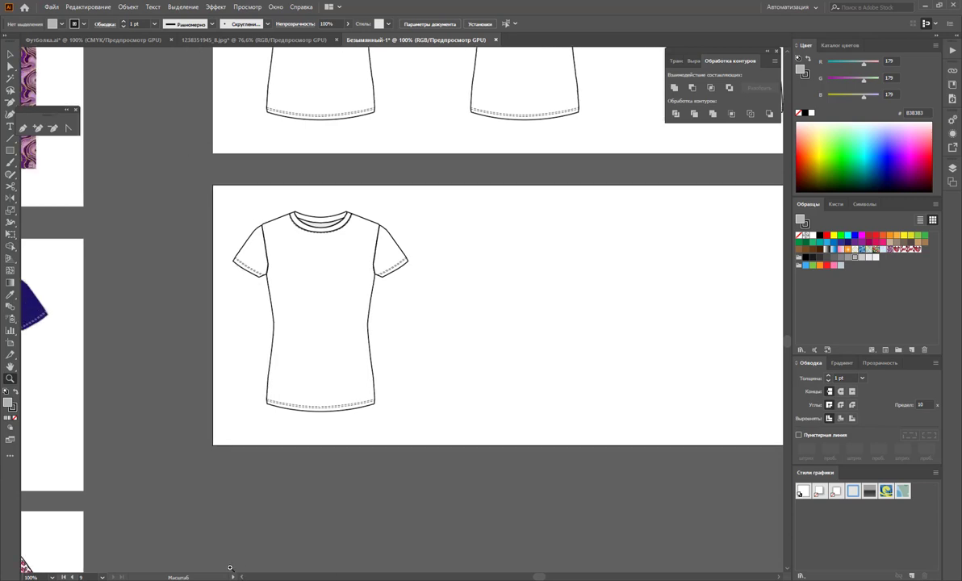
click(9, 54)
drag(448, 192, 232, 392)
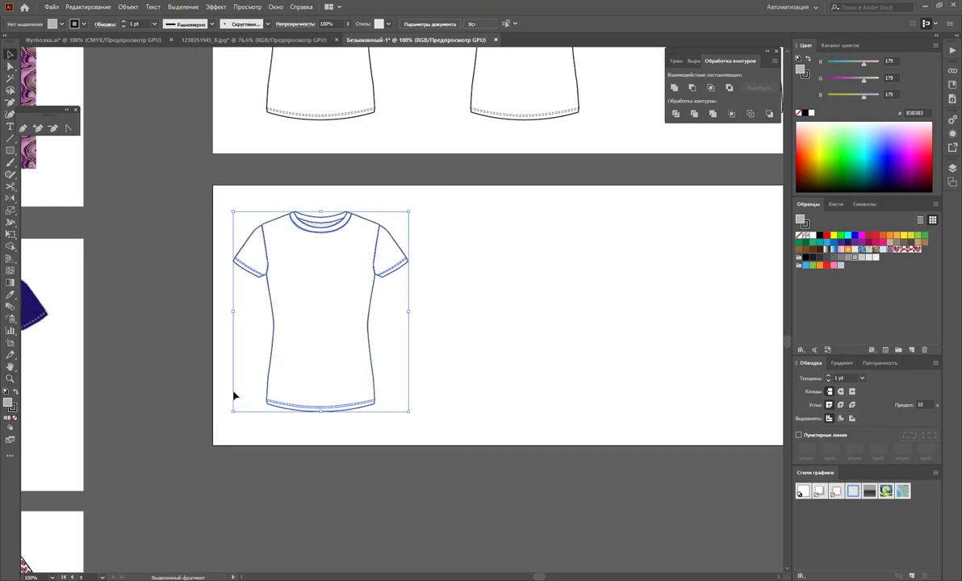
drag(275, 323, 471, 326)
key(ctrl+d)
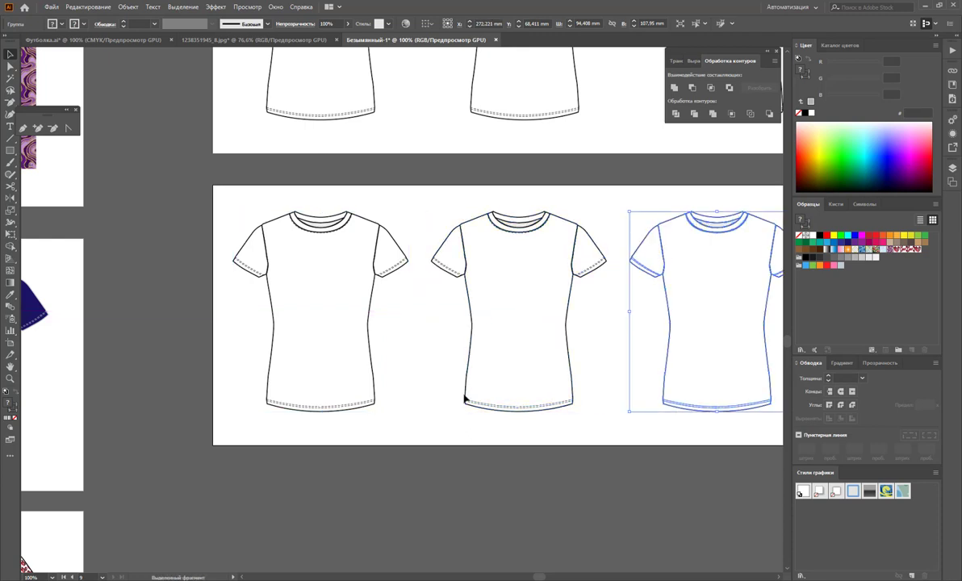
click(406, 356)
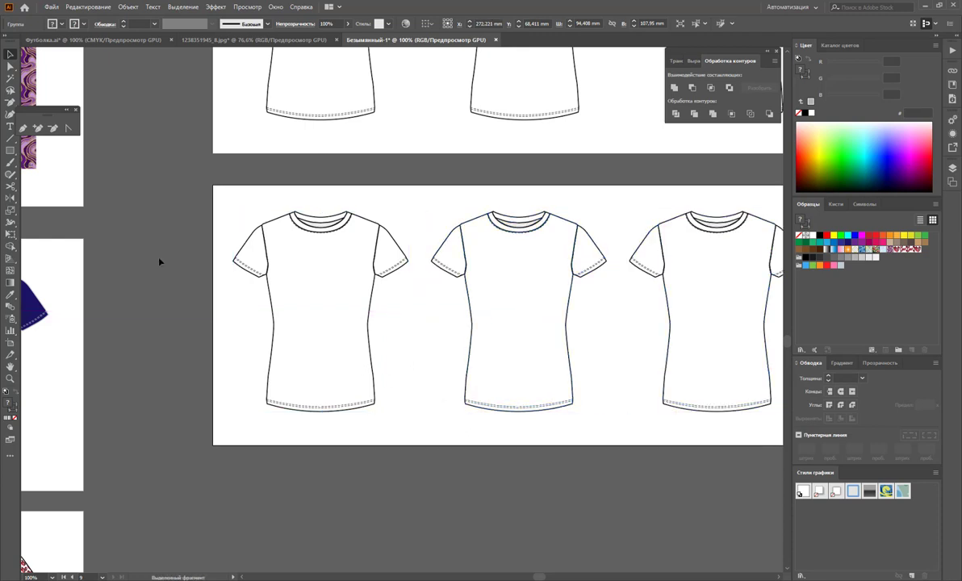
click(22, 129)
Draw a curved grey side panel from the right sleeve seam down past the hem.
click(375, 276)
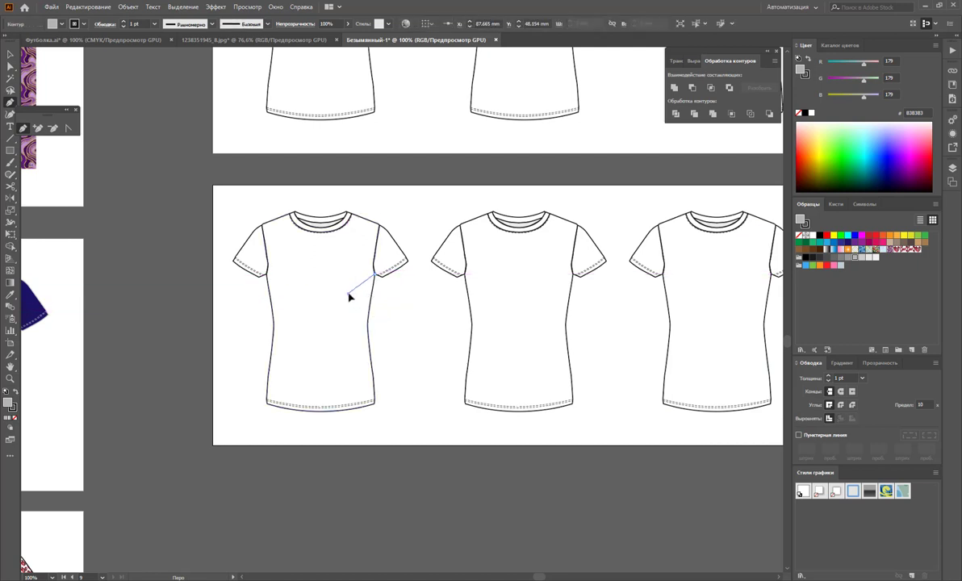
drag(348, 289, 353, 425)
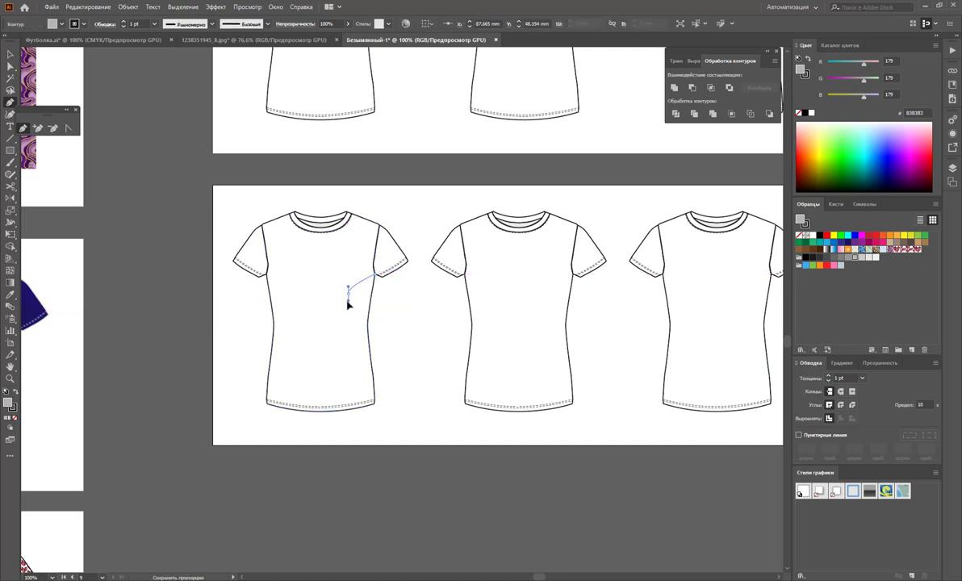
click(351, 430)
click(413, 425)
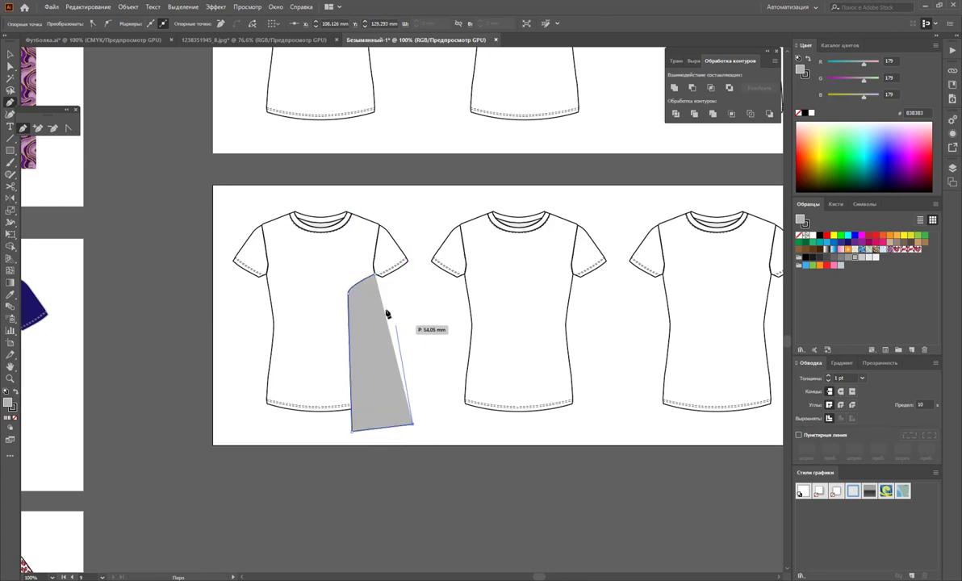
click(375, 276)
Reflect a copy of the side panel onto the left, mirrored about the neck centre.
click(10, 54)
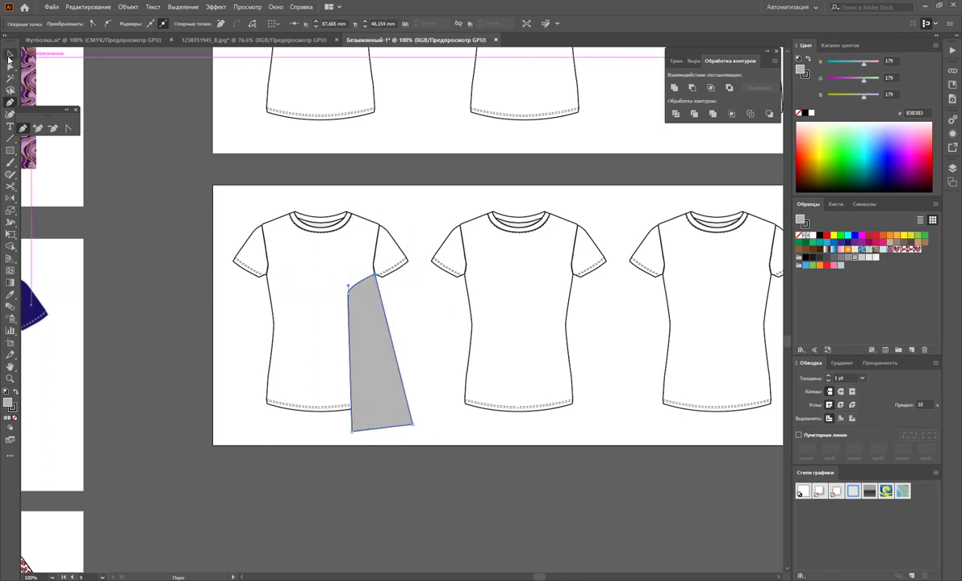
drag(251, 341, 368, 350)
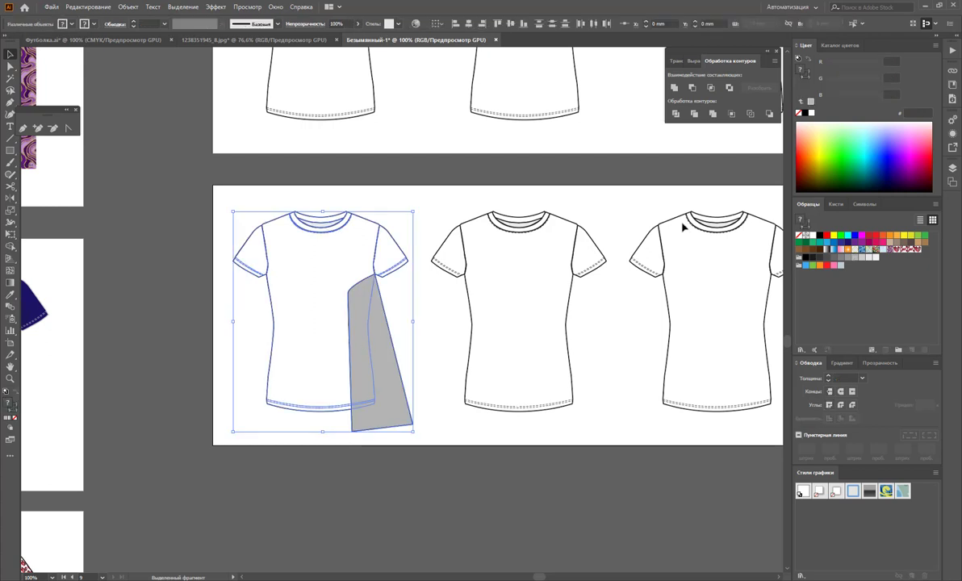
click(425, 332)
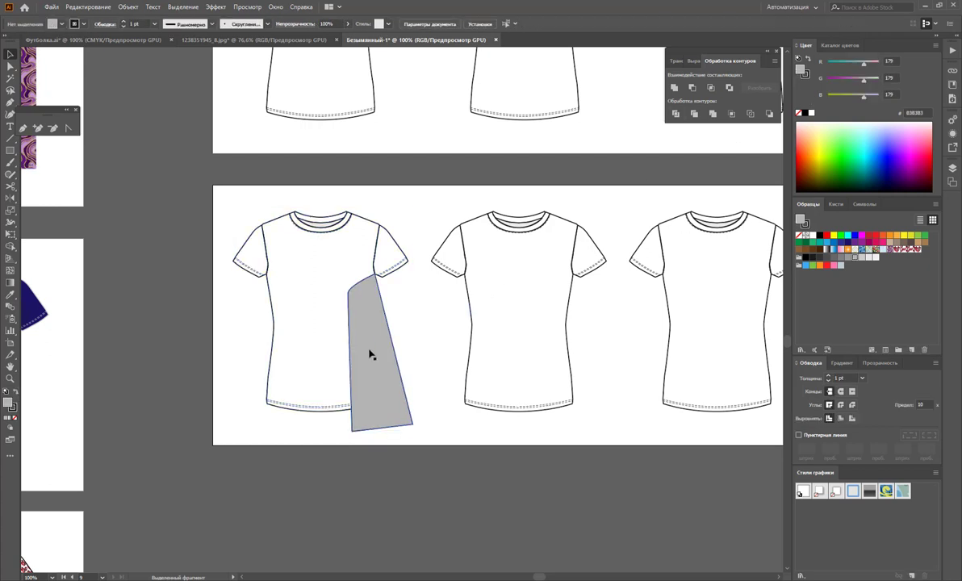
click(376, 347)
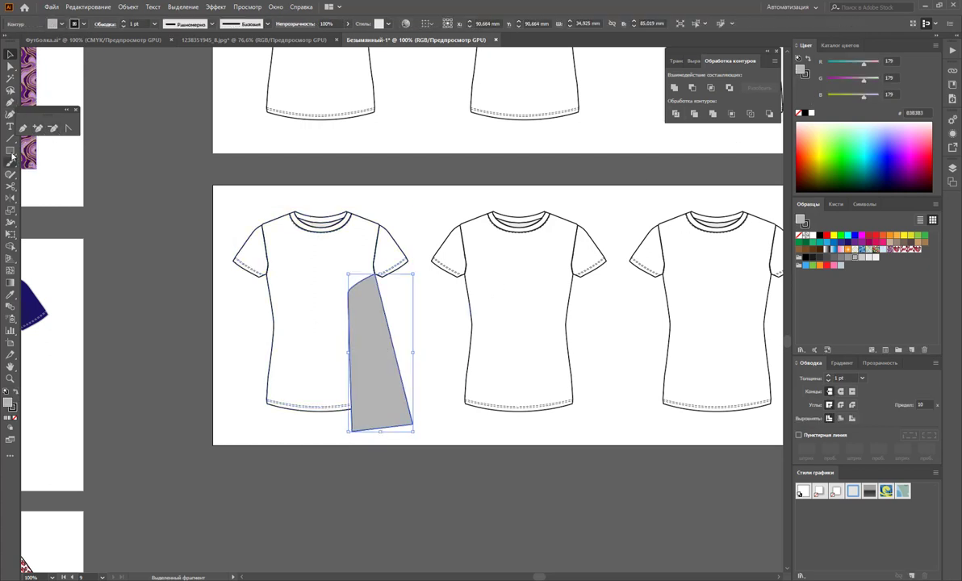
click(10, 200)
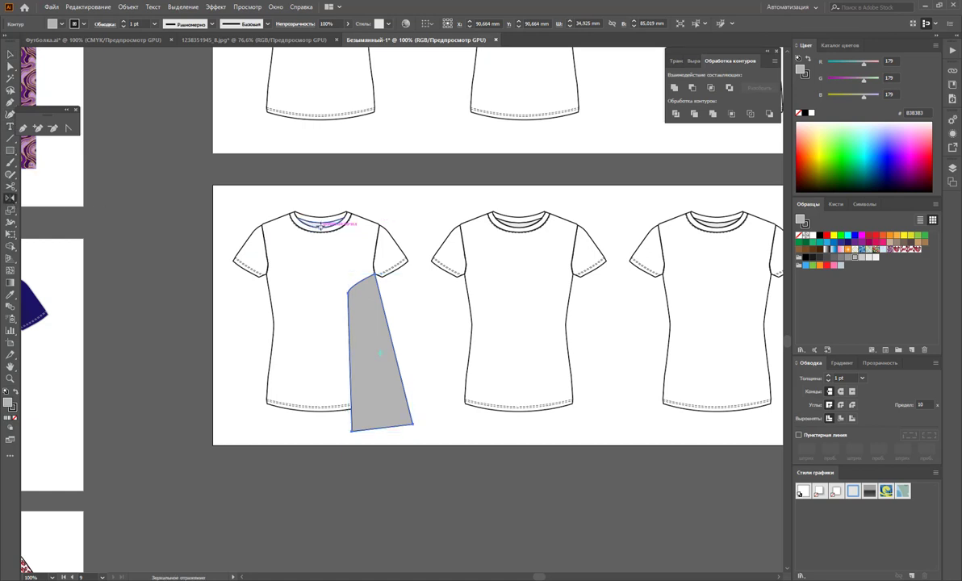
click(321, 225)
drag(350, 286, 257, 333)
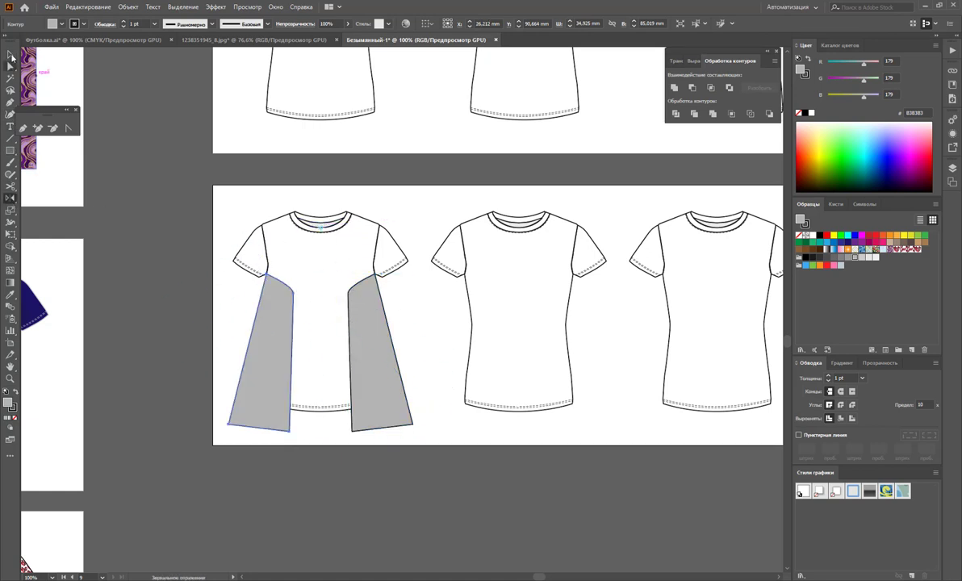
Ungroup the first shirt and delete the grey piece sticking outside its outline.
click(11, 55)
drag(395, 311, 219, 325)
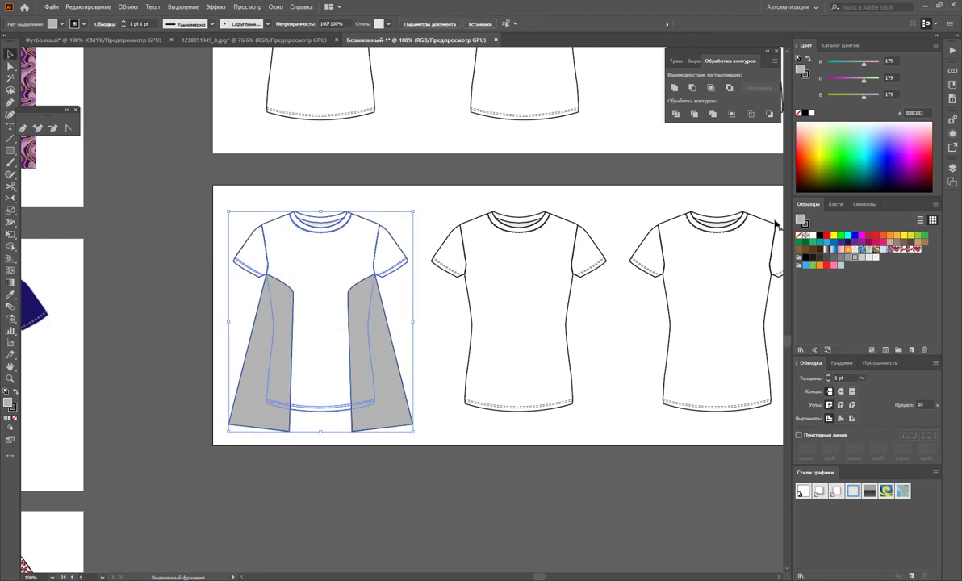
right_click(287, 321)
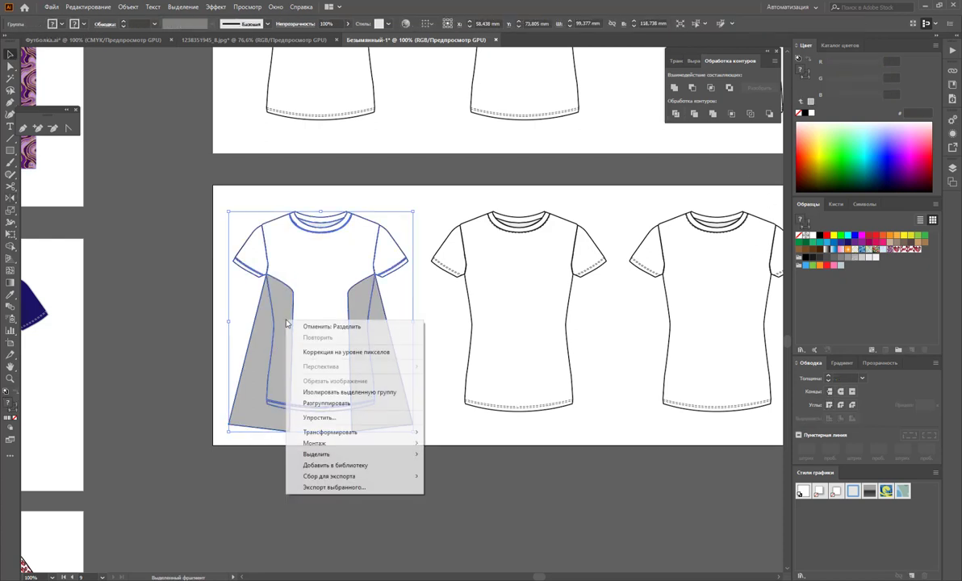
click(326, 413)
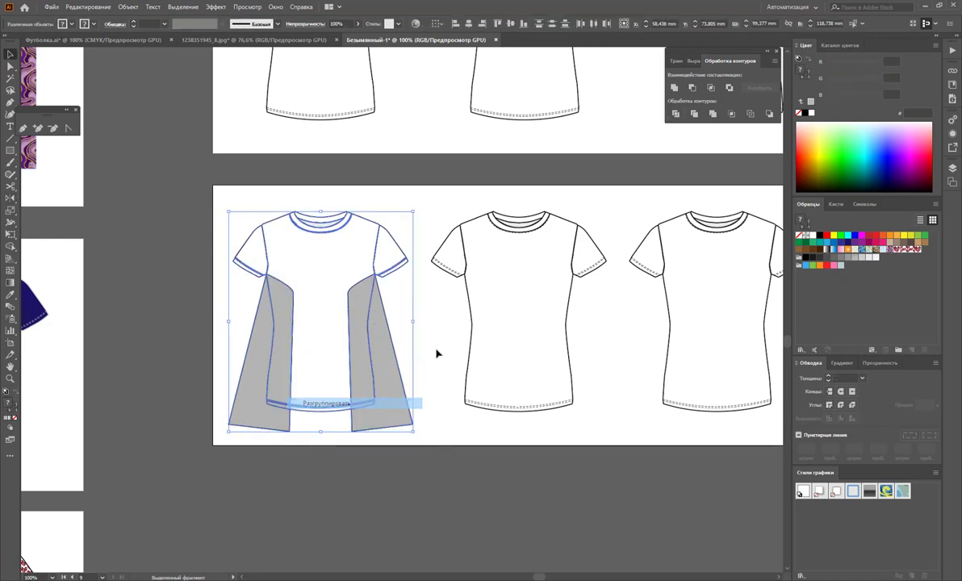
click(260, 399)
key(Delete)
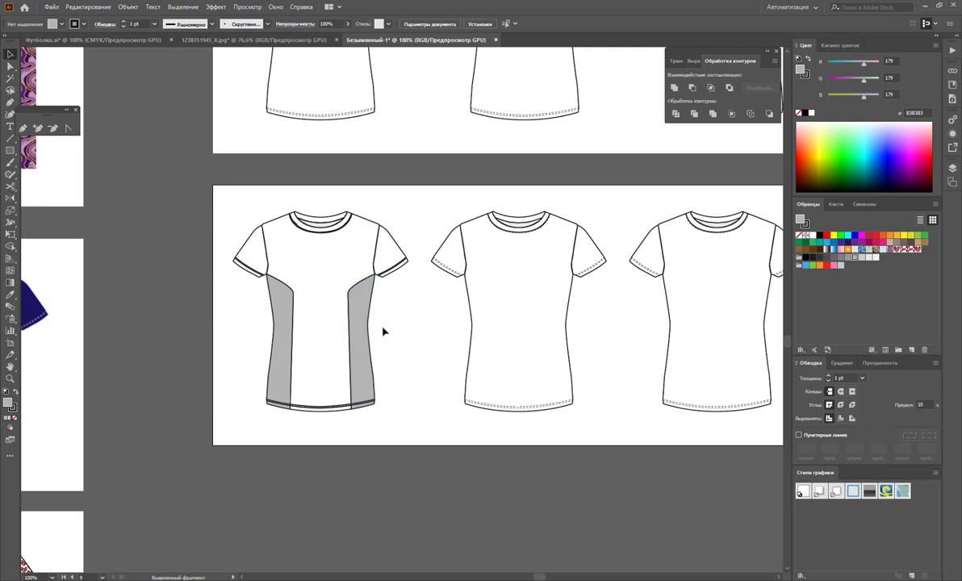
Zoom in on the first shirt's hem and undo back to the untrimmed side panels.
click(9, 378)
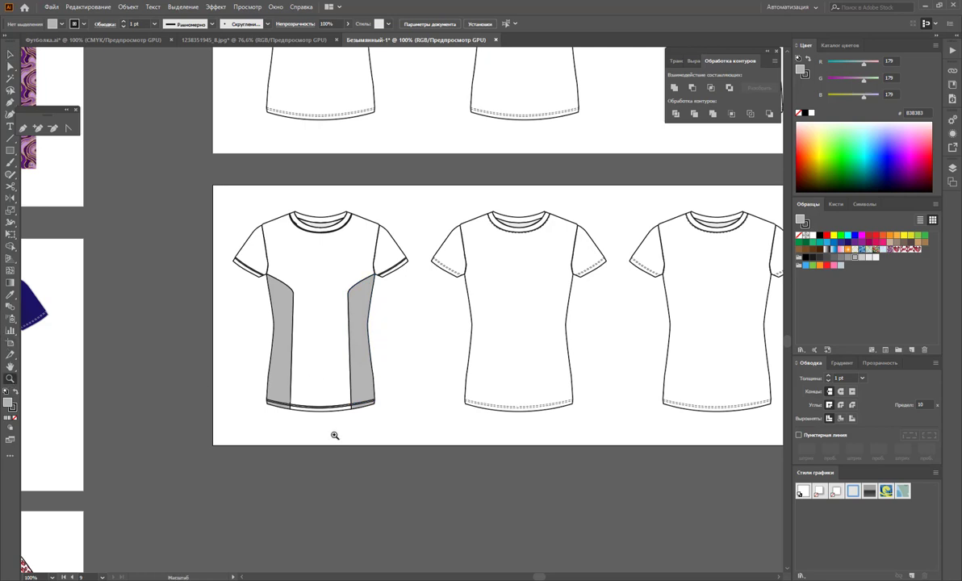
click(381, 312)
click(420, 302)
click(486, 307)
scroll(475, 311, up, 2)
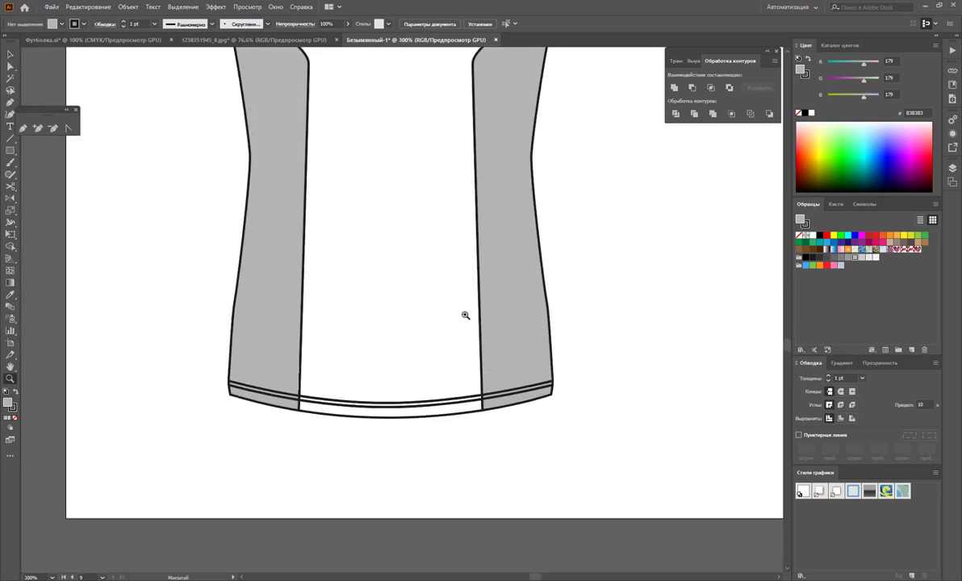
scroll(460, 316, up, 3)
scroll(457, 318, up, 1)
click(10, 54)
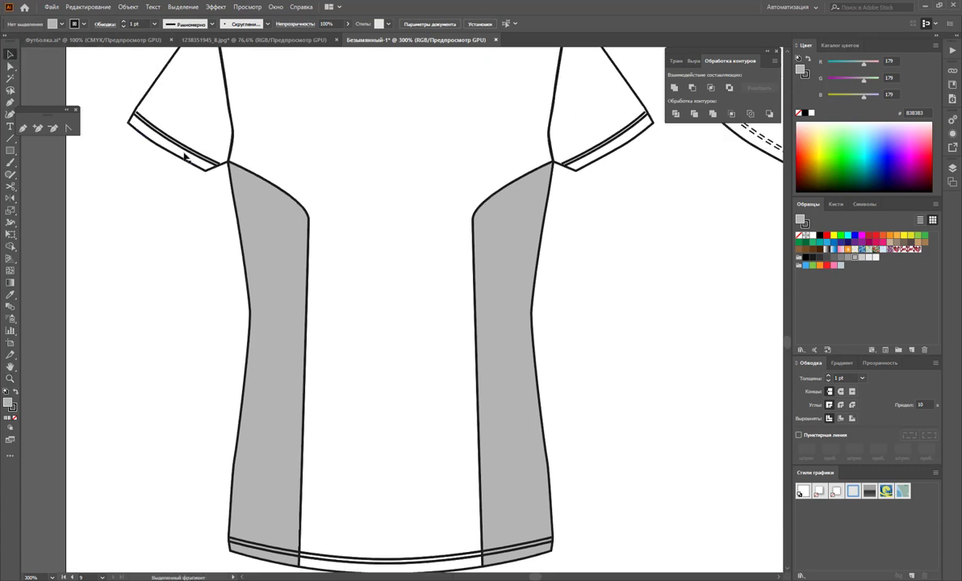
click(212, 165)
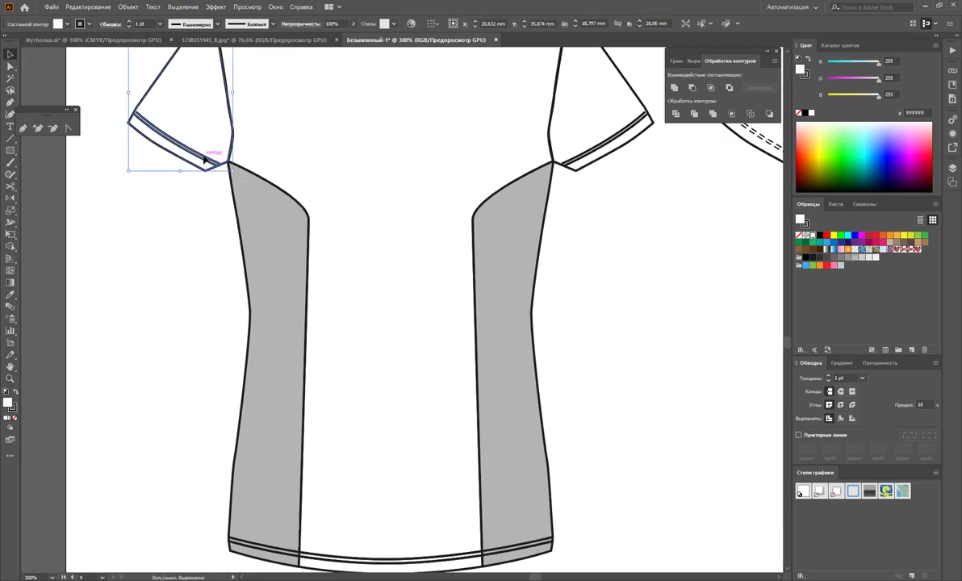
drag(164, 166, 130, 63)
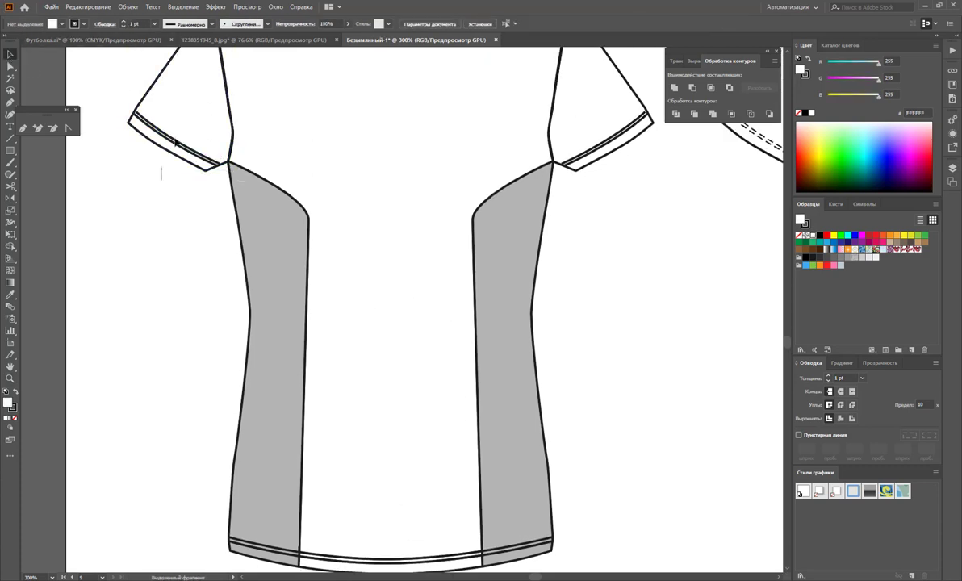
click(193, 97)
drag(163, 139, 97, 194)
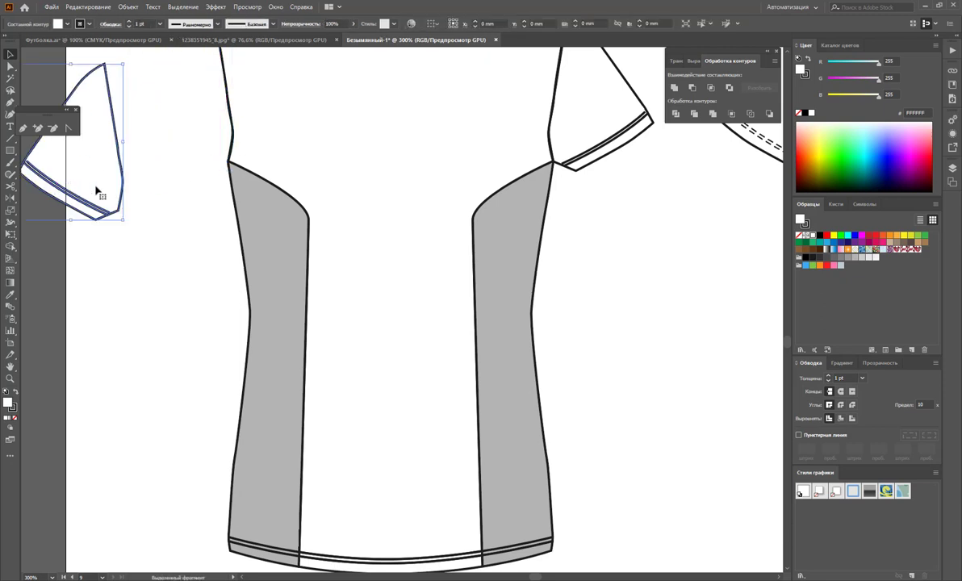
key(ctrl+z)
key(ctrl+z)
key(ctrl+z)
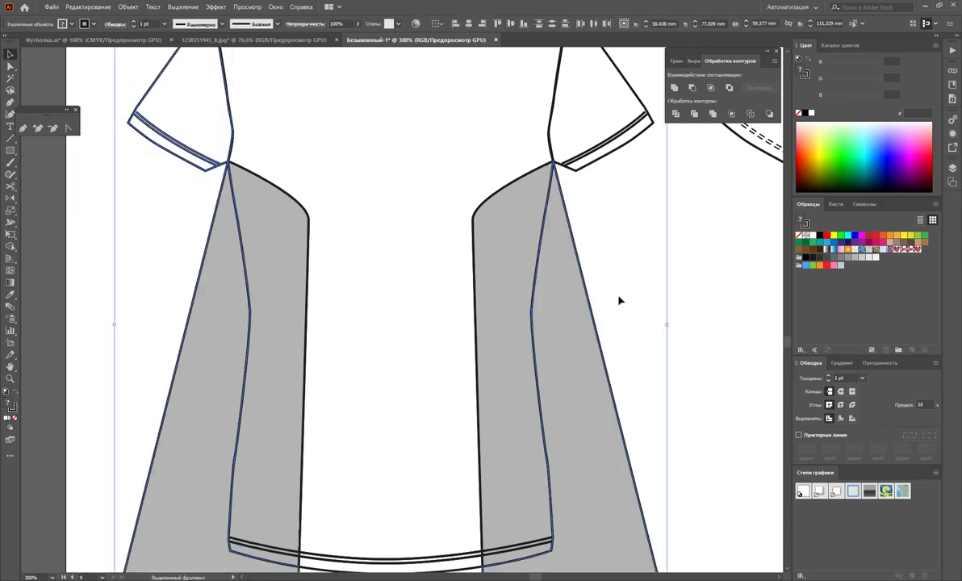
Select both grey side panels on the first shirt.
click(667, 280)
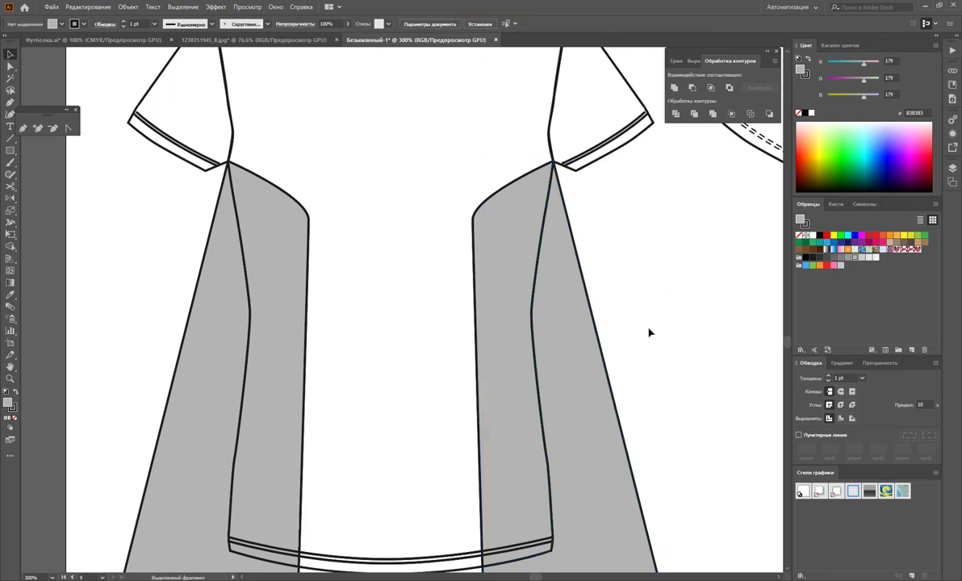
drag(648, 306, 152, 324)
click(635, 290)
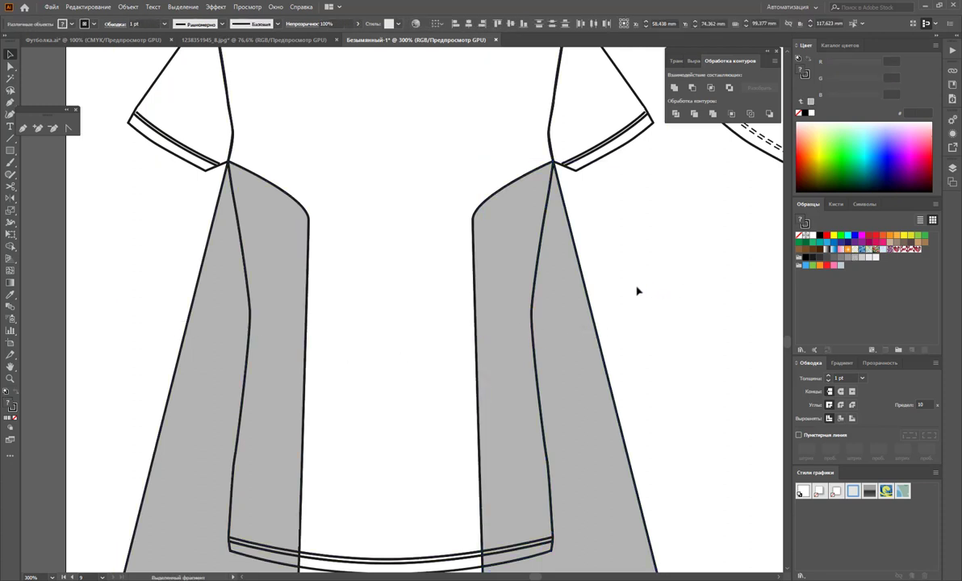
mouse_move(644, 315)
mouse_down()
mouse_move(133, 332)
mouse_move(146, 332)
mouse_up()
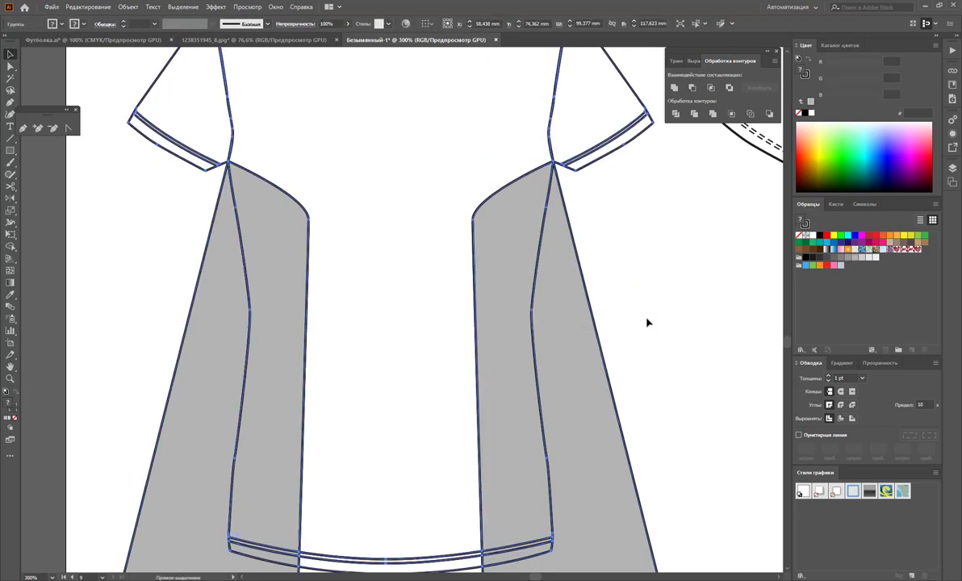
click(629, 292)
key(ctrl+a)
click(642, 348)
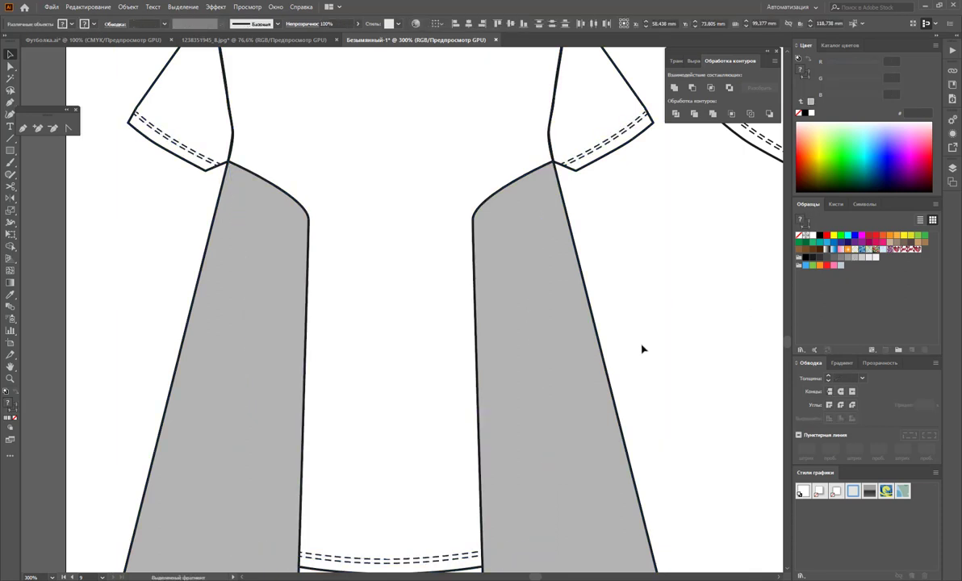
click(562, 346)
shift+click(195, 324)
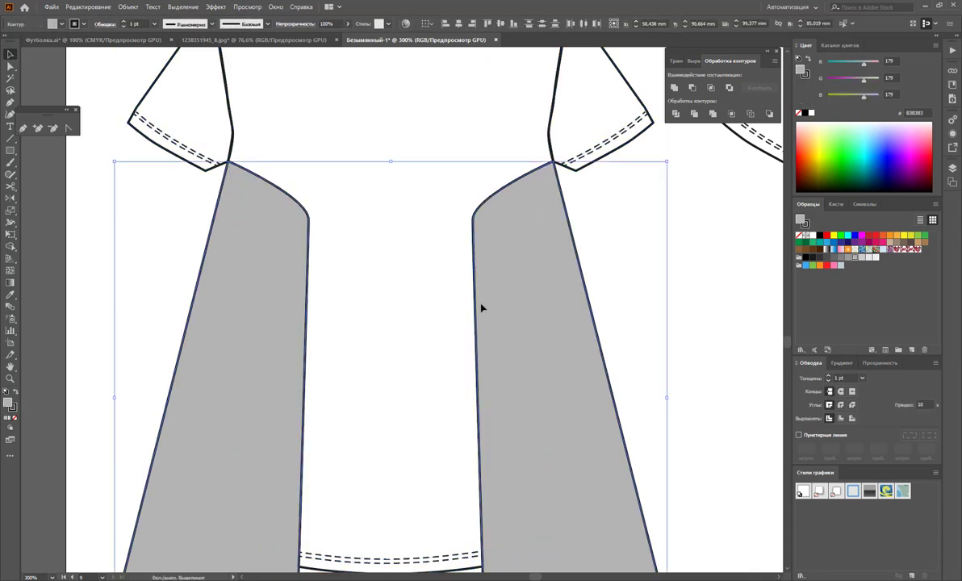
click(661, 298)
scroll(661, 299, up, 3)
Ungroup the shirt, divide the panels along its outline, and isolate the divided group.
click(594, 112)
right_click(595, 112)
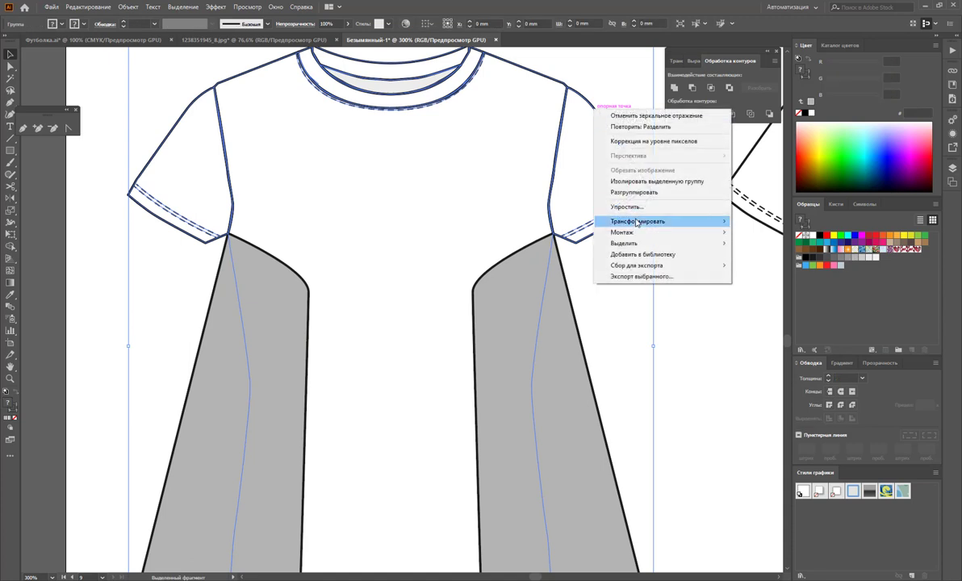
click(634, 192)
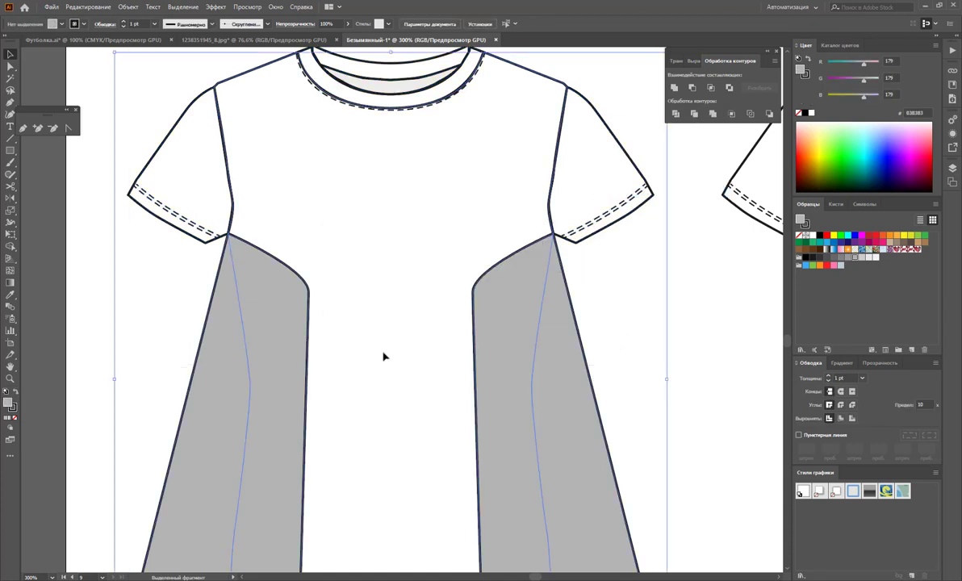
click(676, 114)
right_click(437, 329)
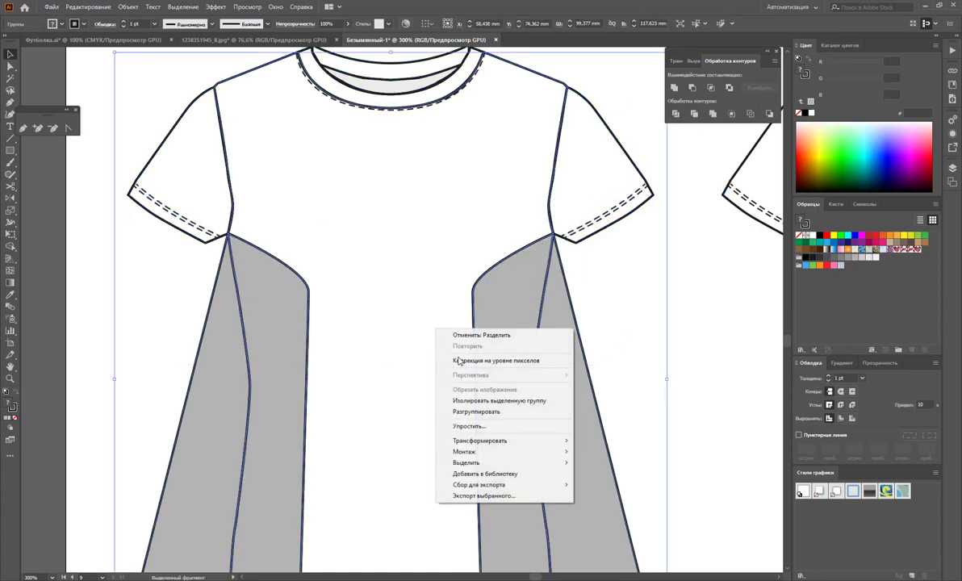
click(466, 407)
Delete the left and right grey slivers outside the shirt outline.
click(569, 349)
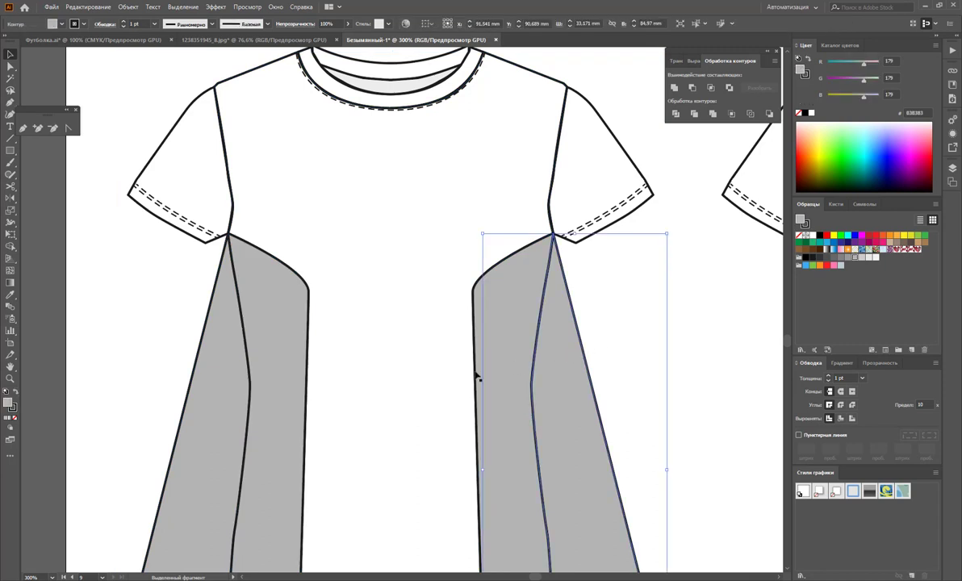
key(Delete)
click(221, 390)
key(Delete)
scroll(543, 356, down, 3)
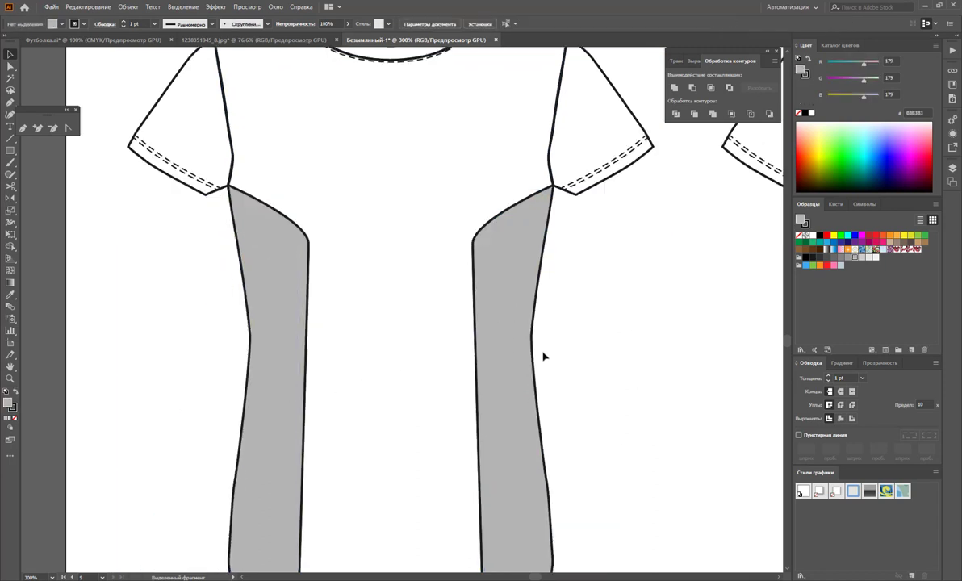
scroll(419, 504, down, 3)
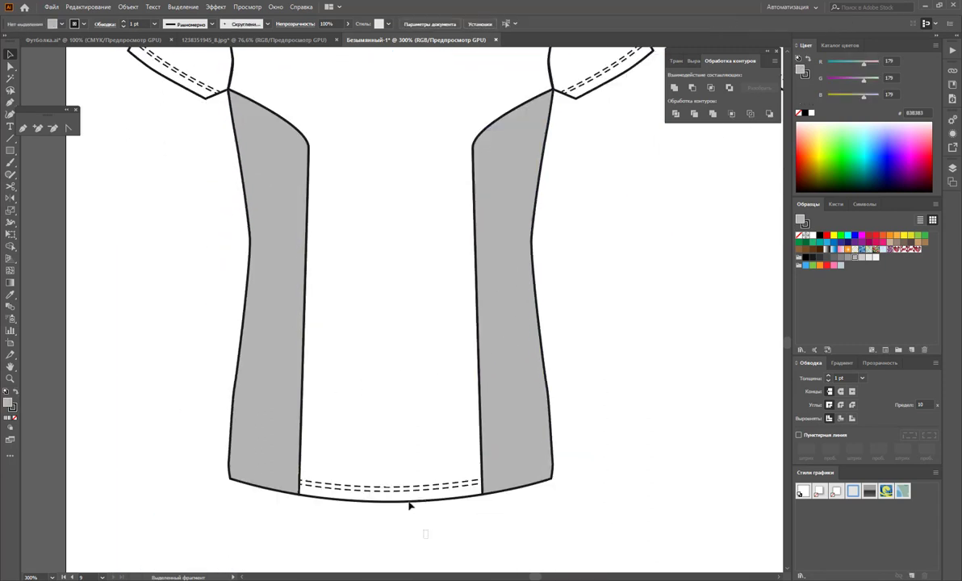
Bring the hem stitching in front of the grey panels.
click(501, 384)
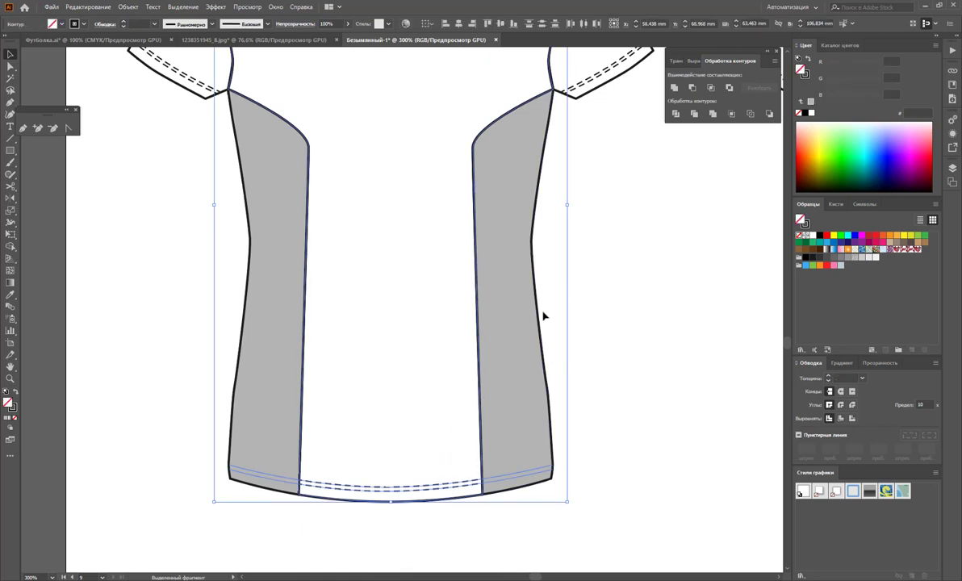
click(339, 499)
right_click(342, 491)
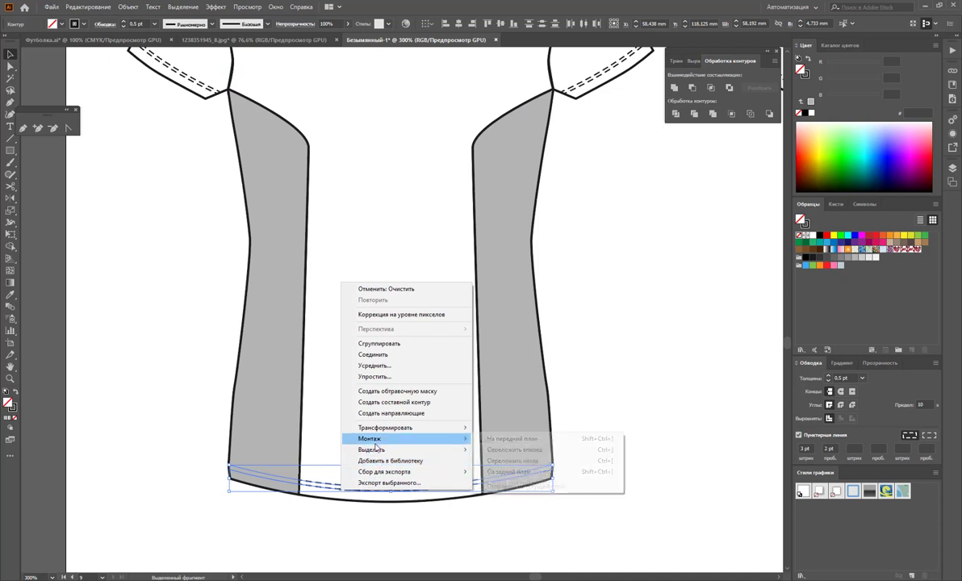
click(493, 438)
key(ctrl+shift+a)
key(z)
alt+click(397, 299)
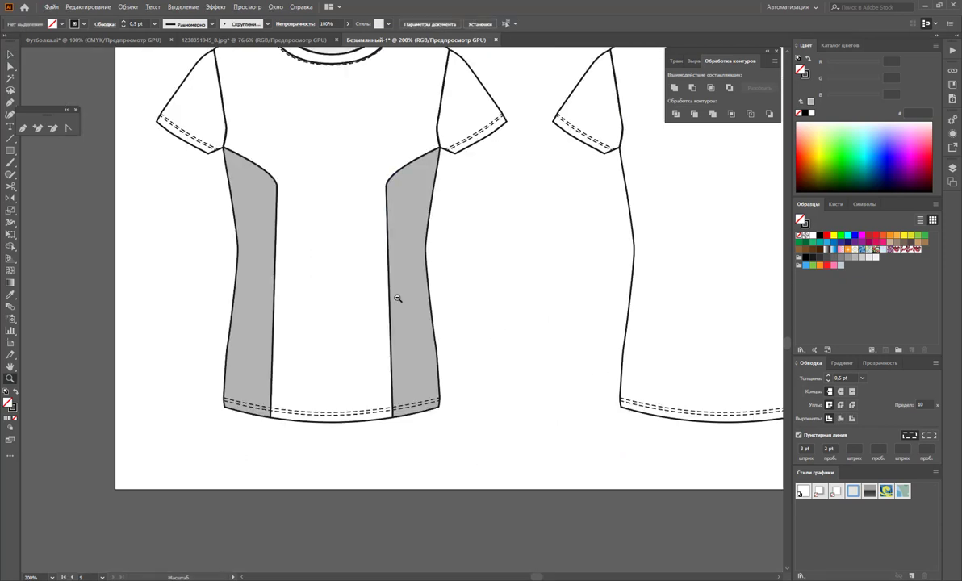
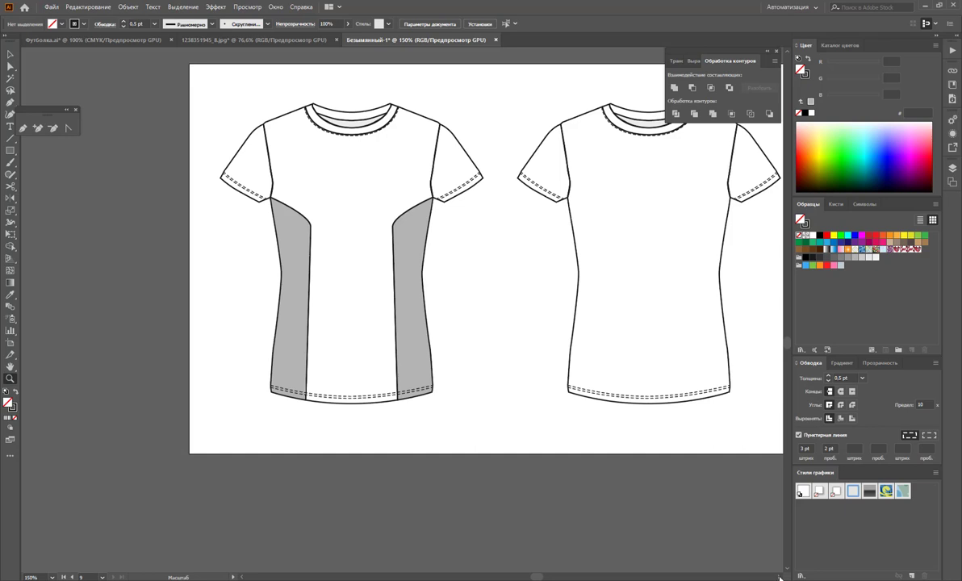
Draw a closed, curved panel outline over the middle shirt's right side, from shoulder past the hem.
scroll(779, 577, right, 2)
scroll(778, 577, right, 2)
scroll(779, 577, right, 2)
scroll(778, 577, right, 2)
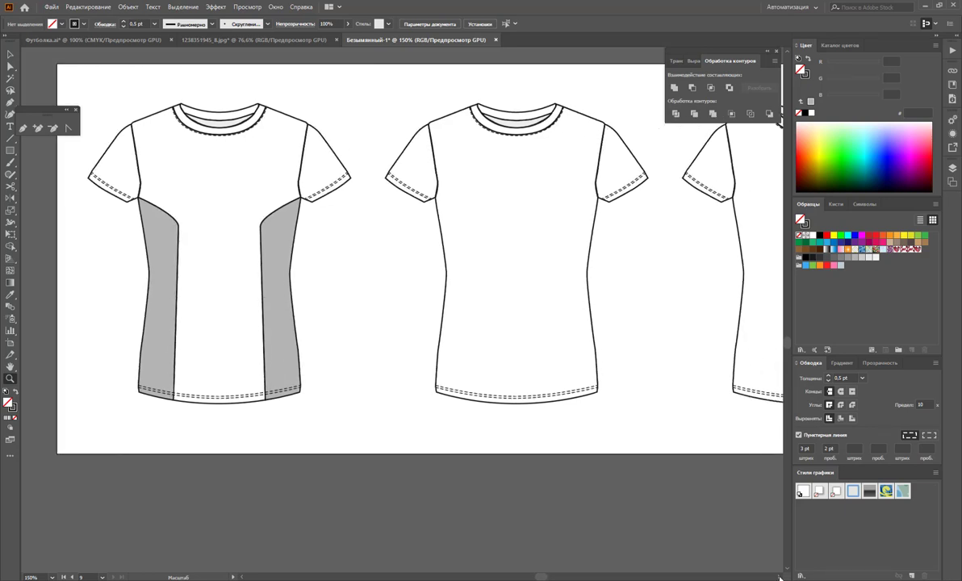
scroll(778, 576, right, 1)
scroll(778, 577, right, 1)
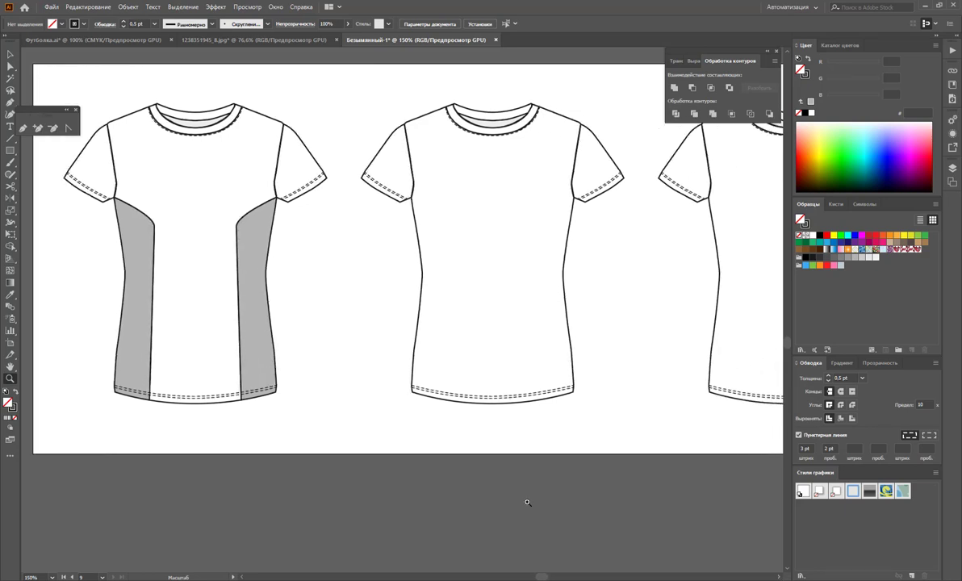
click(22, 129)
click(565, 97)
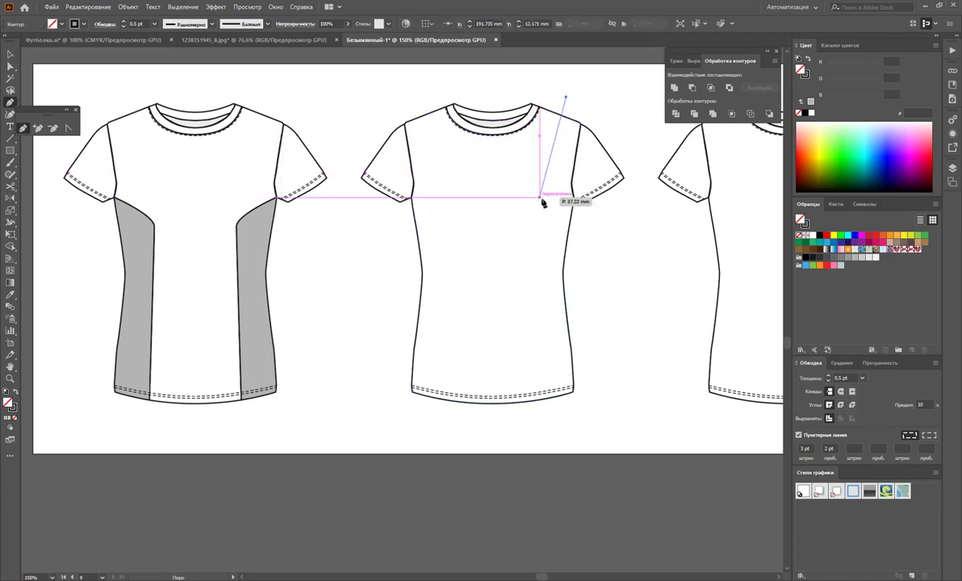
drag(539, 210, 539, 269)
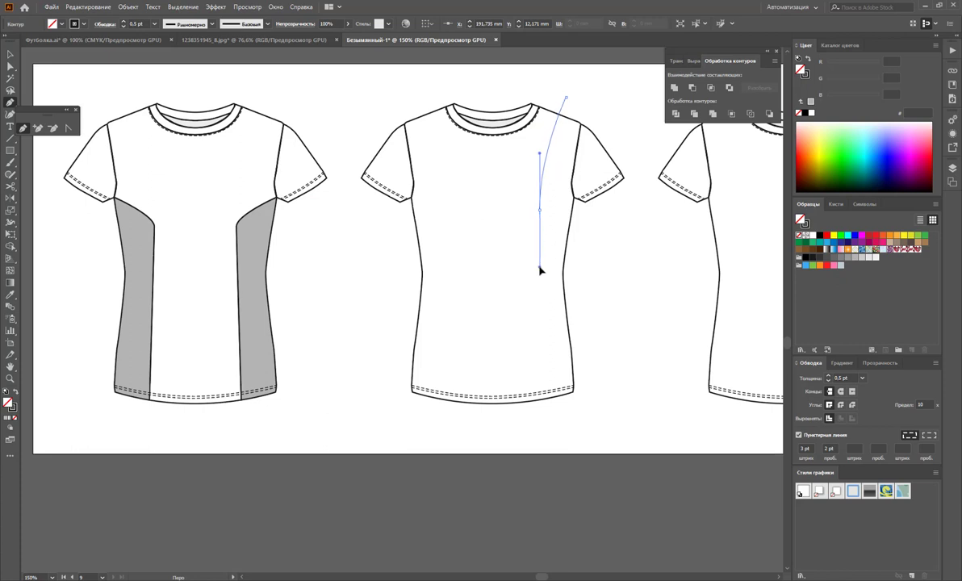
drag(545, 423, 611, 406)
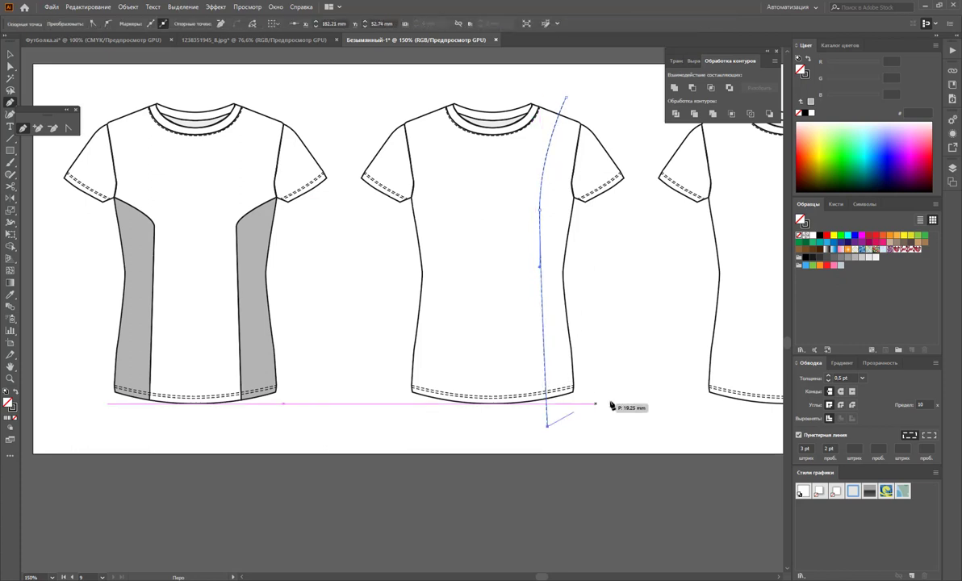
click(633, 399)
click(641, 224)
click(629, 127)
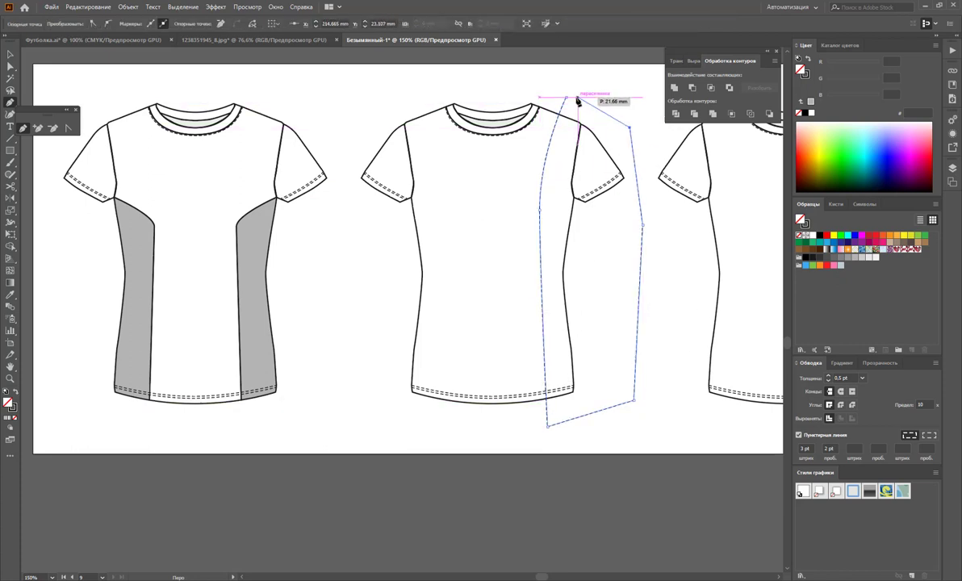
click(565, 98)
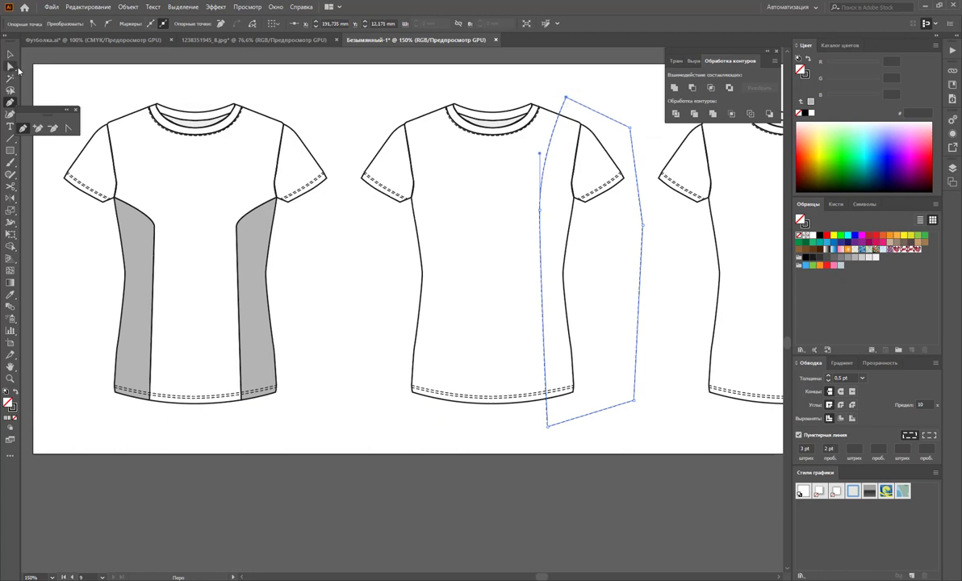
Ungroup the middle T-shirt and divide its body along the panel outline.
click(11, 54)
drag(363, 272, 432, 323)
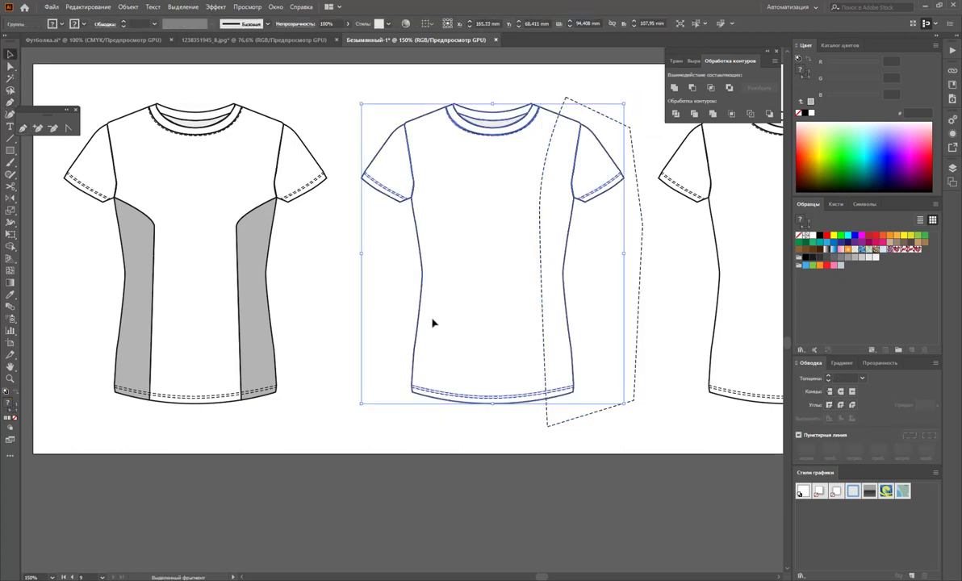
right_click(432, 285)
click(493, 364)
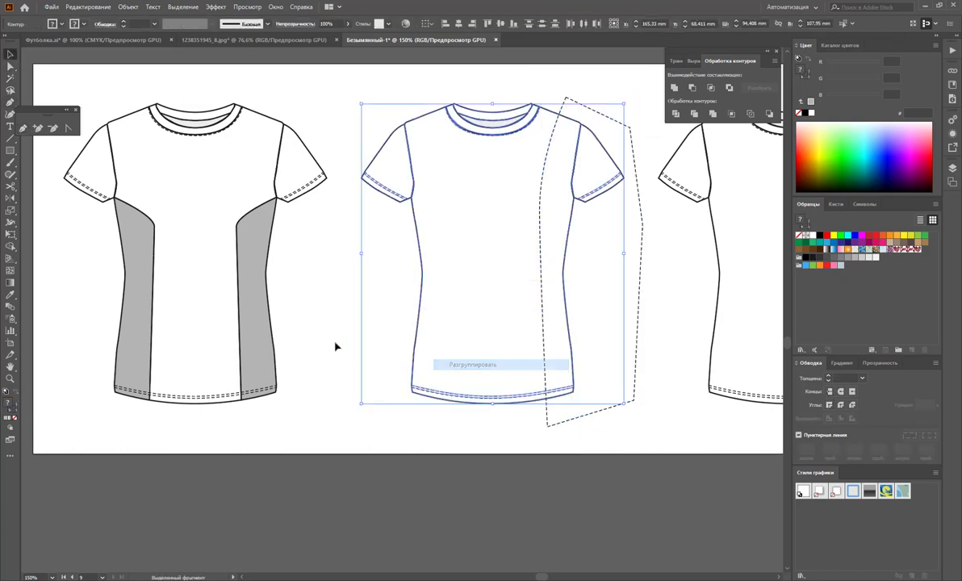
click(337, 343)
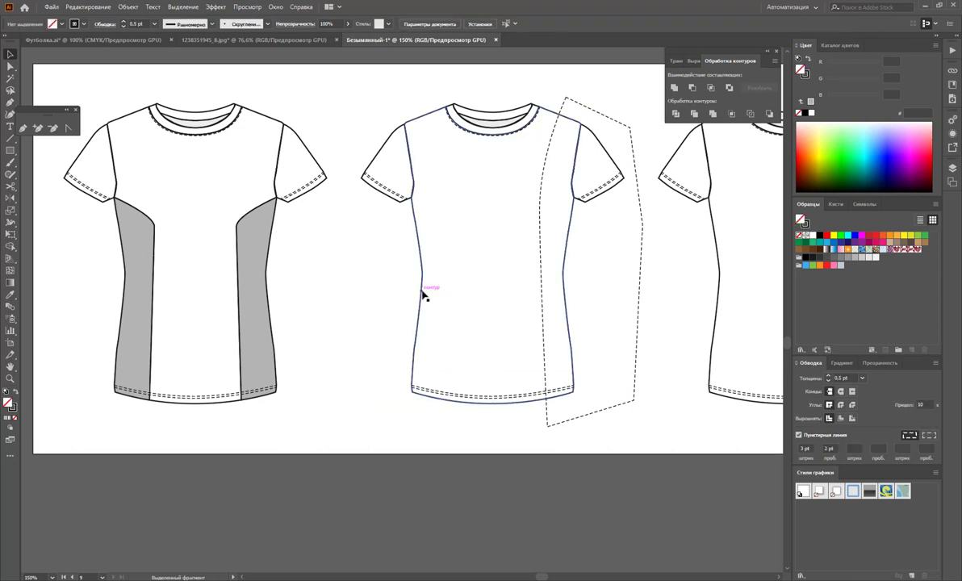
click(423, 294)
shift+click(638, 286)
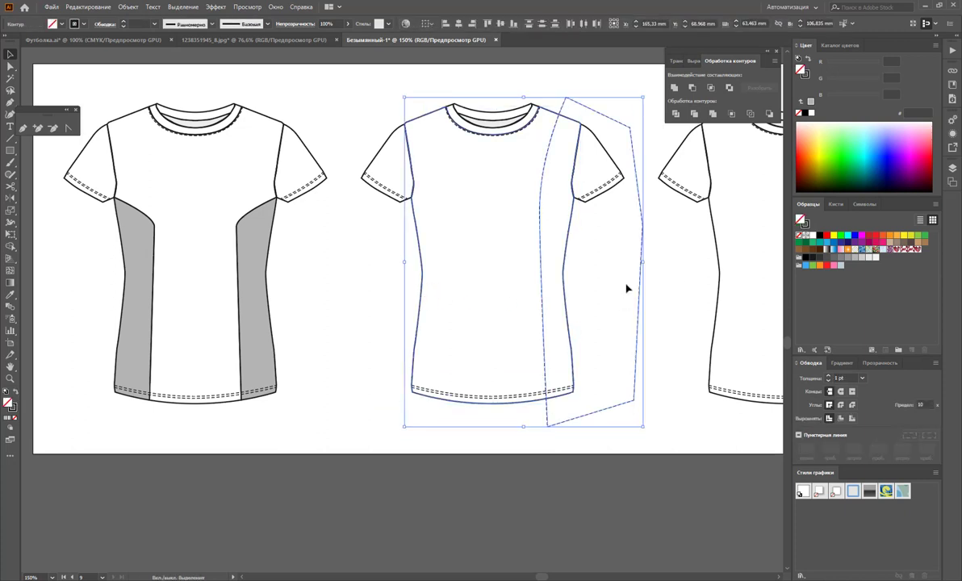
click(676, 117)
Delete the leftover piece outside the shirt and fill the side stripe grey.
right_click(558, 250)
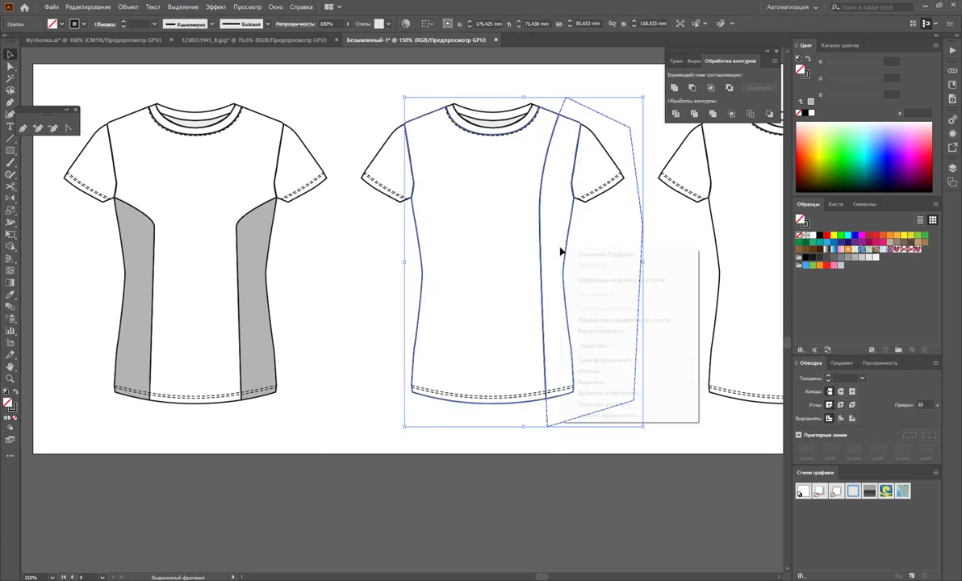
click(614, 328)
click(676, 307)
click(620, 333)
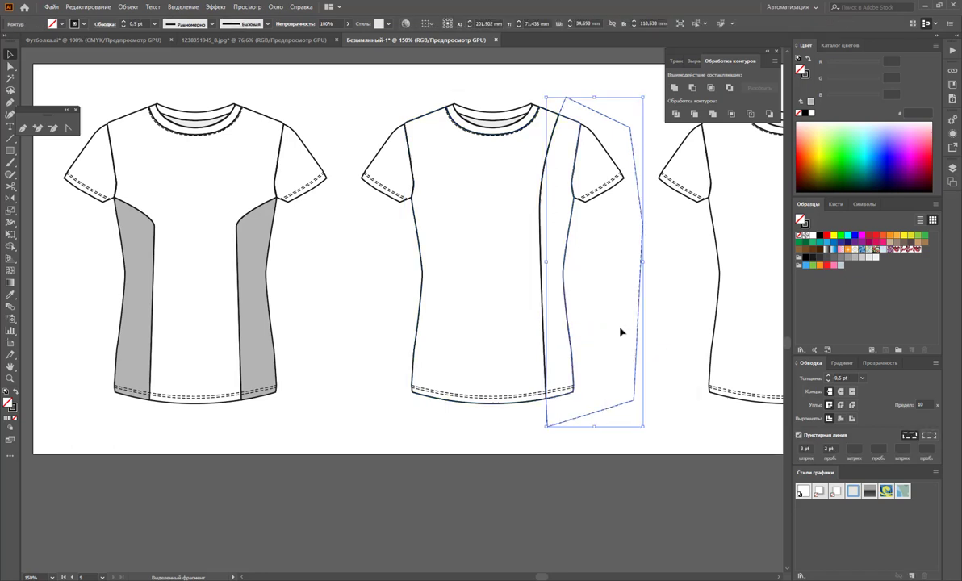
key(Delete)
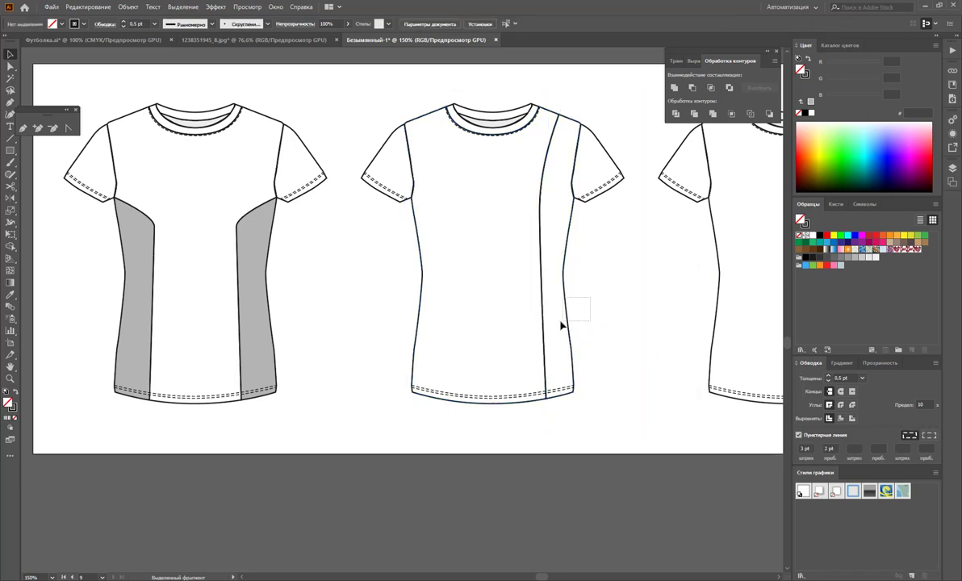
click(560, 324)
click(861, 256)
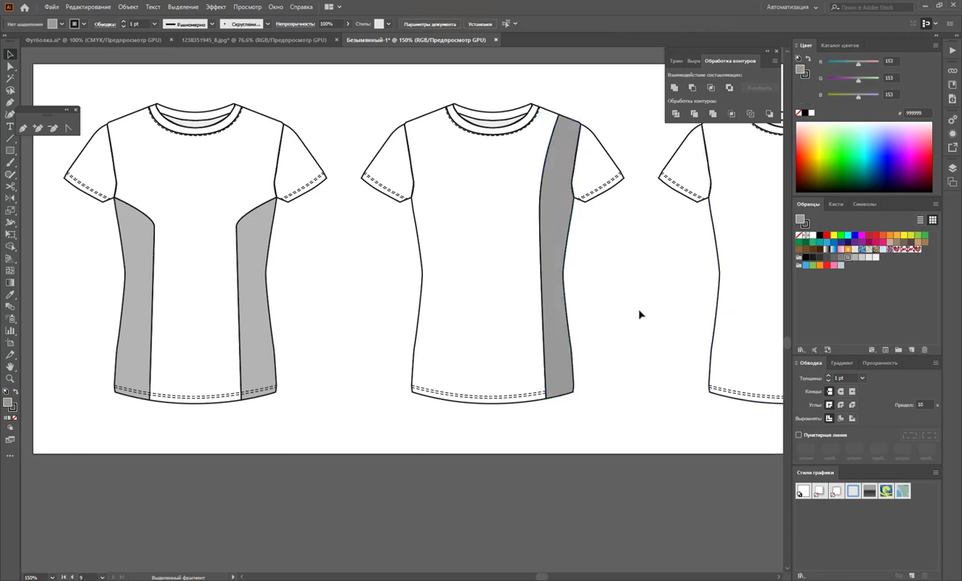
key(z)
alt+click(571, 299)
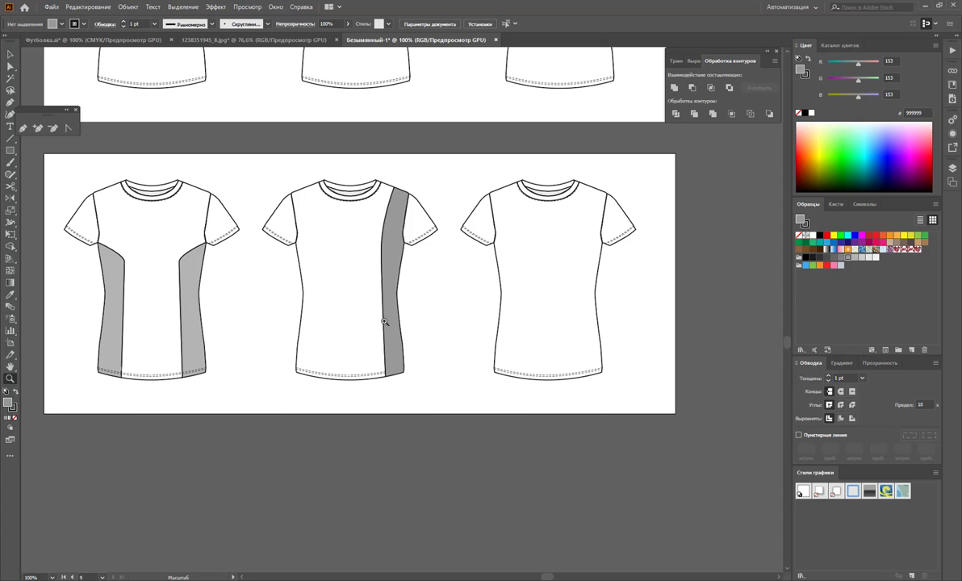
Draw a diagonal quadrilateral panel from the third shirt's right shoulder to its left side.
click(245, 577)
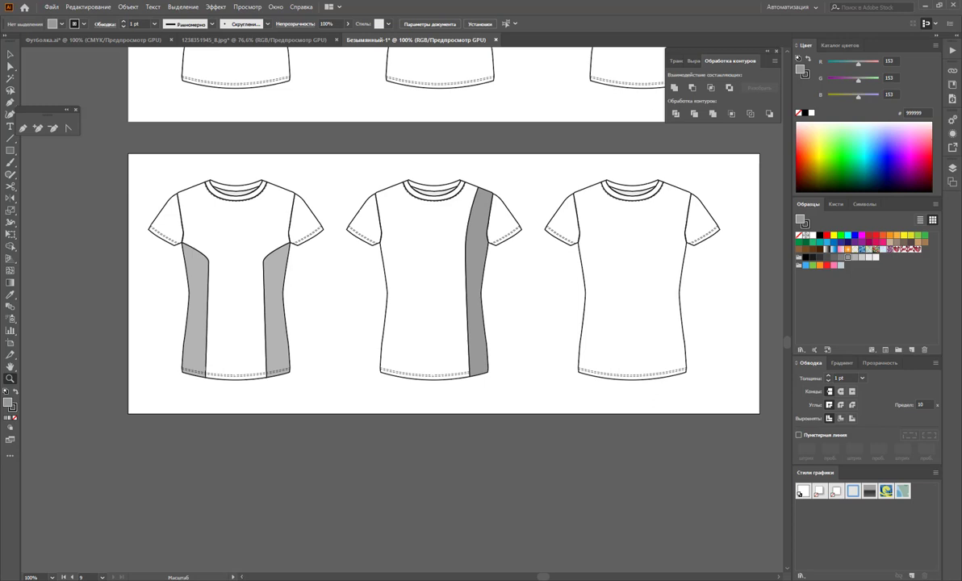
click(778, 578)
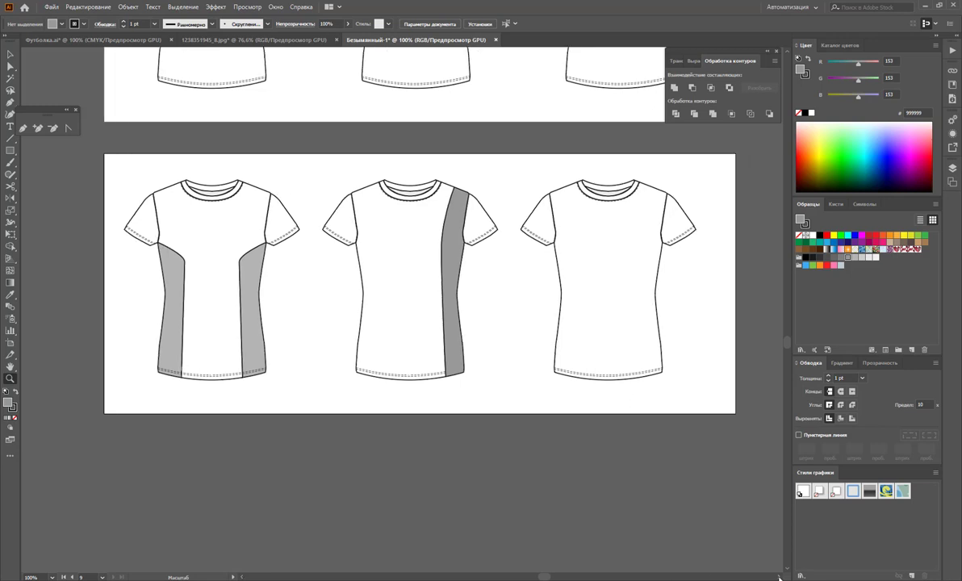
click(22, 127)
click(621, 173)
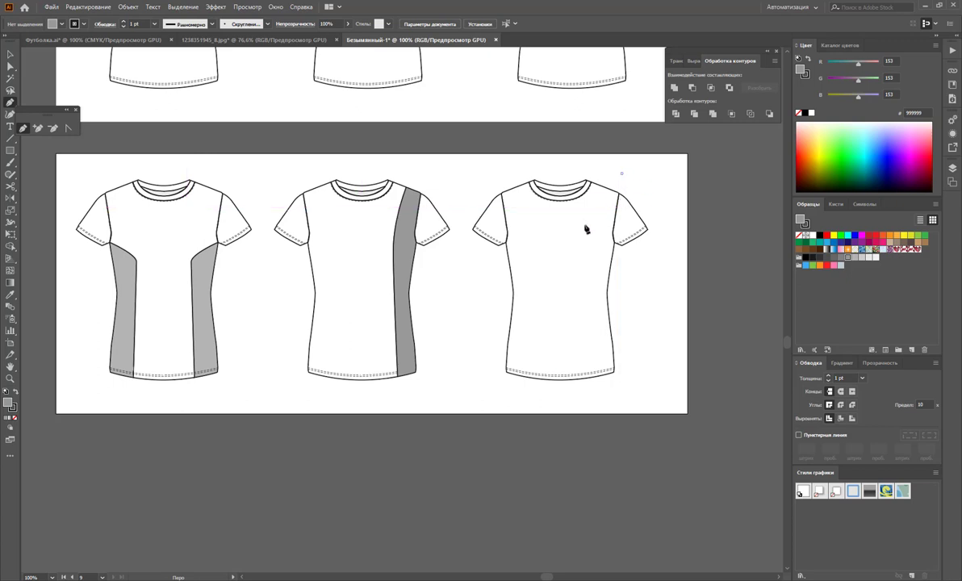
click(490, 316)
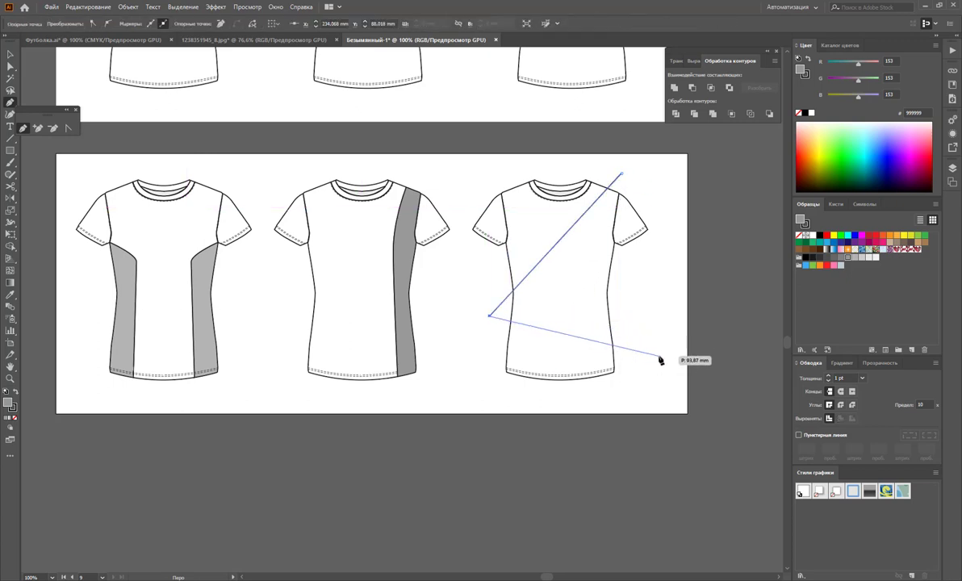
click(659, 355)
click(673, 169)
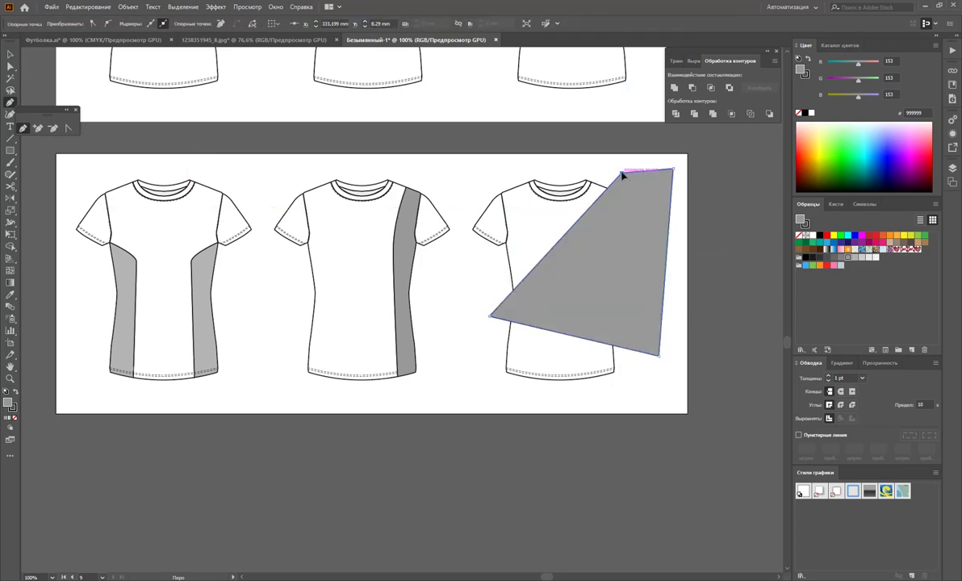
click(621, 174)
Ungroup the third T-shirt and select the grey panel with the shirt outline.
click(11, 55)
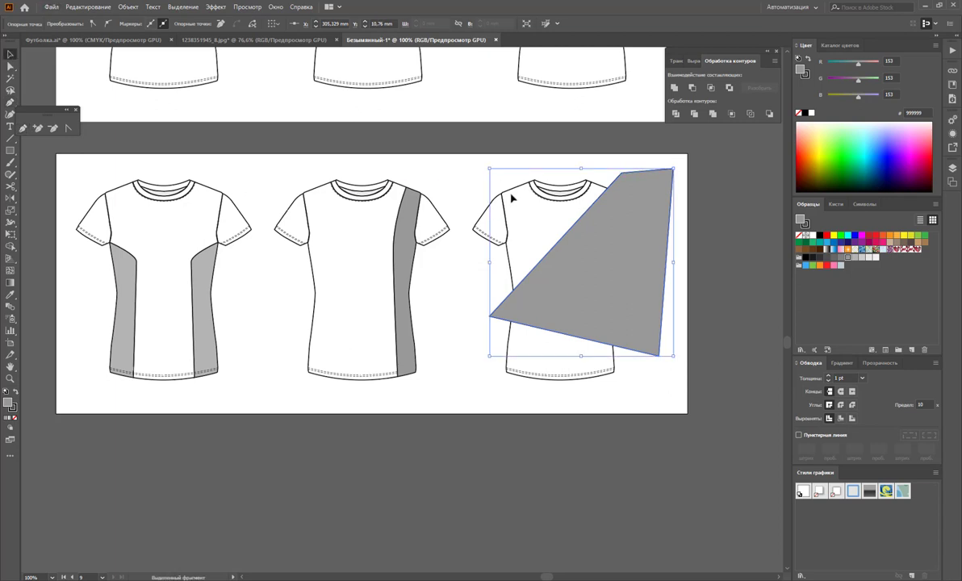
right_click(524, 191)
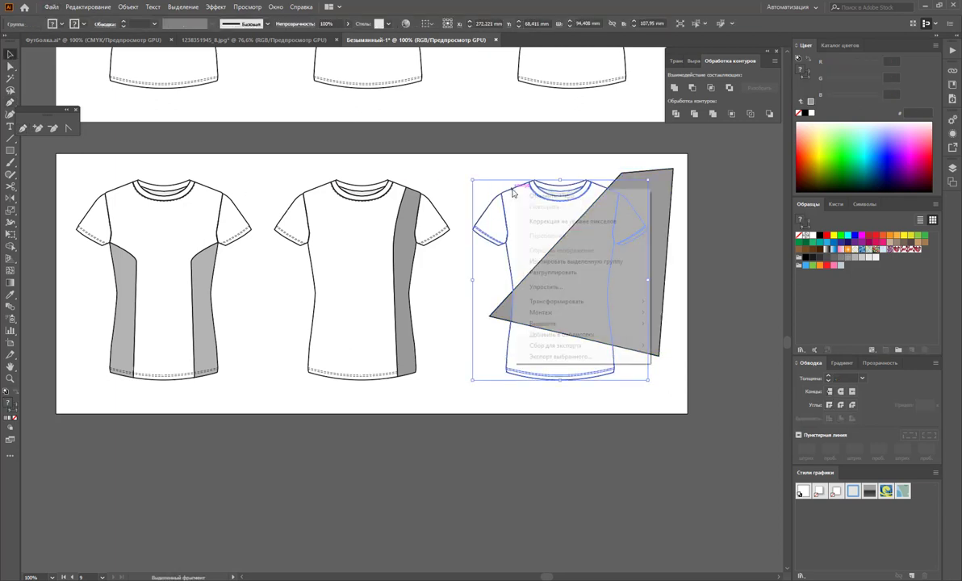
click(540, 276)
click(697, 329)
drag(581, 329, 738, 128)
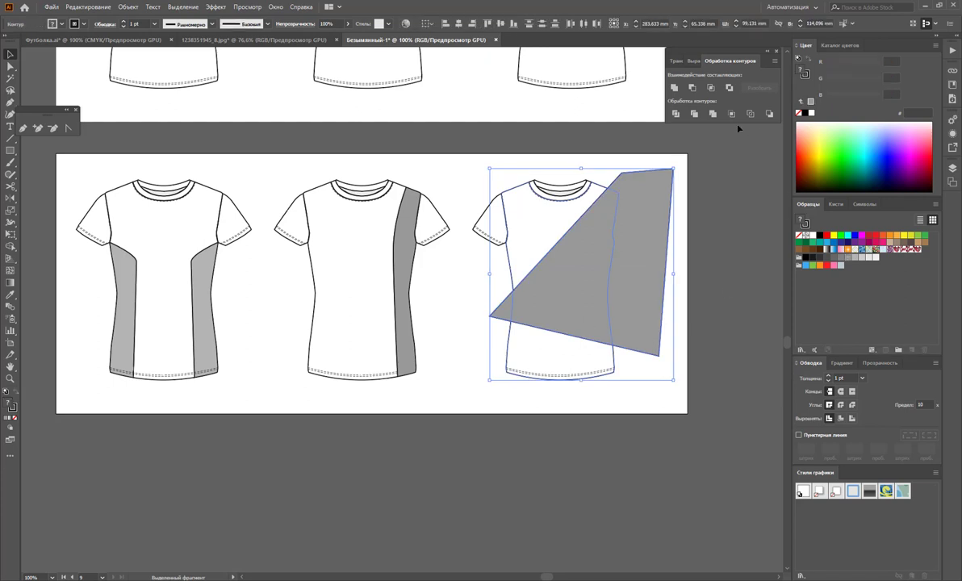
Ungroup the divided pieces and remove the panel parts sticking outside the shirt.
right_click(623, 279)
click(694, 360)
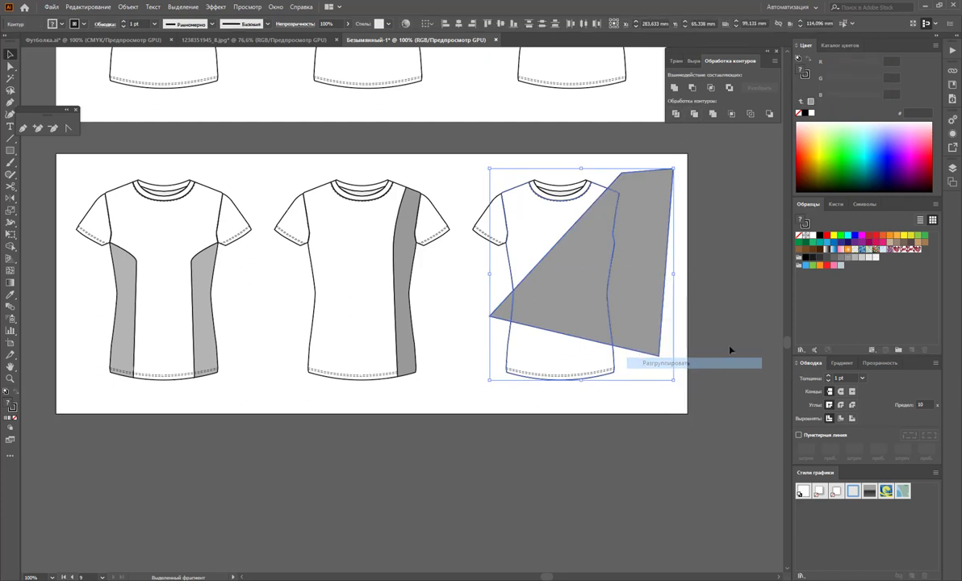
alt+click(645, 214)
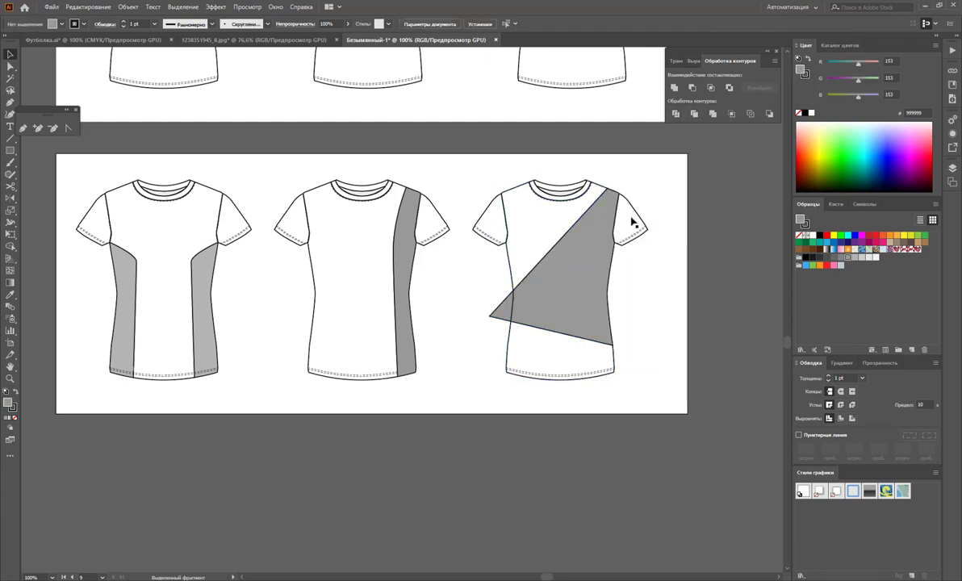
alt+click(497, 312)
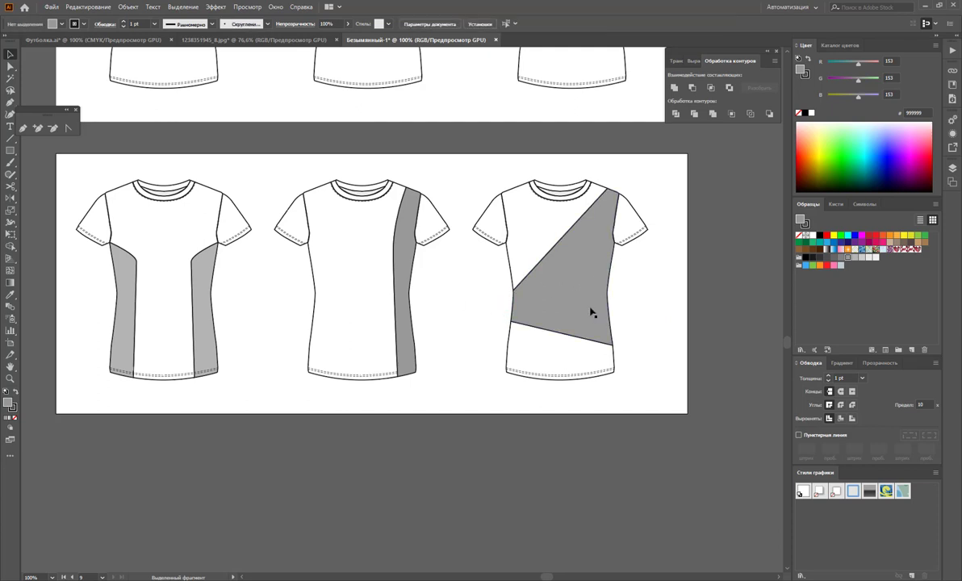
click(461, 321)
Alt-drag a copy of the top yoke-tee artboard below the other two artboards.
key(z)
alt+click(322, 233)
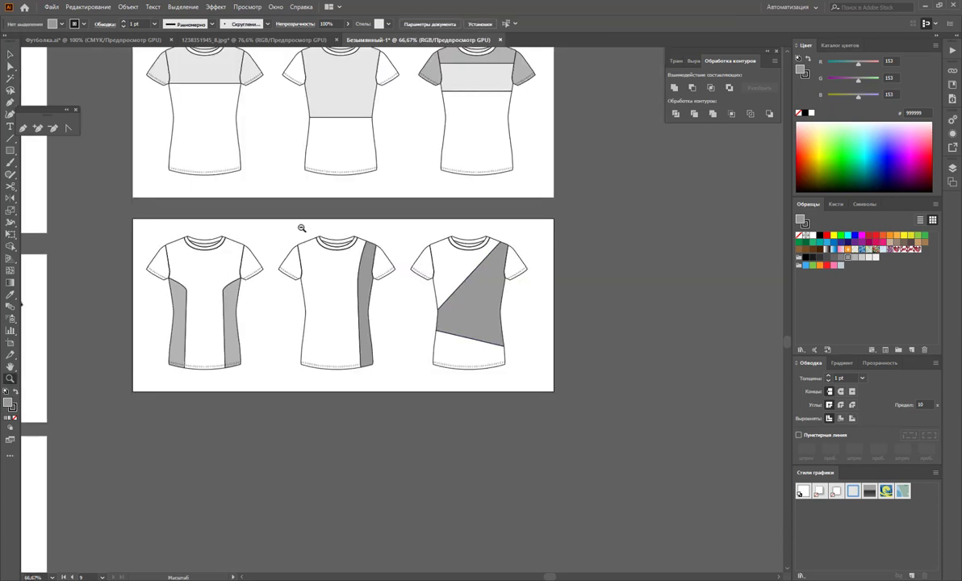
alt+click(433, 326)
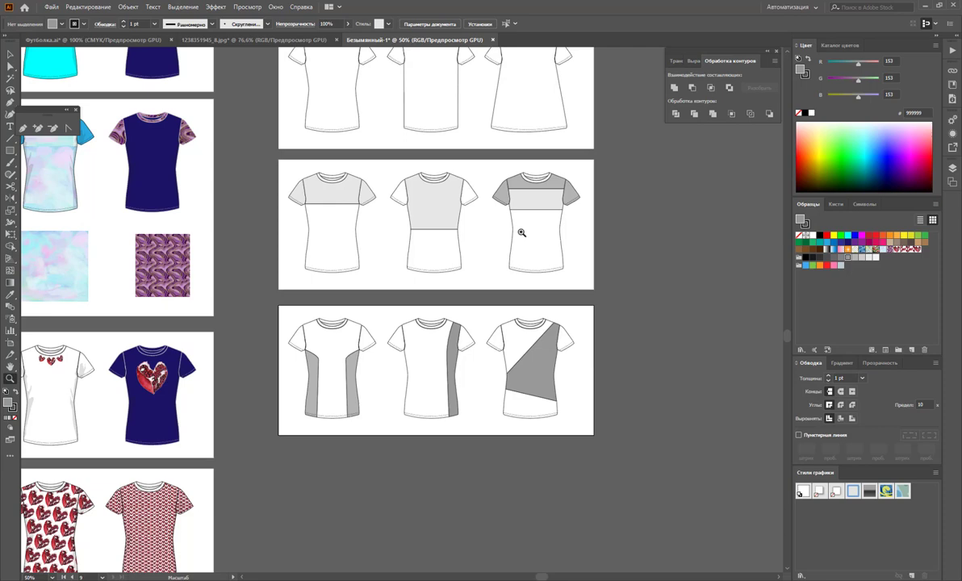
scroll(521, 232, down, 2)
scroll(521, 233, down, 1)
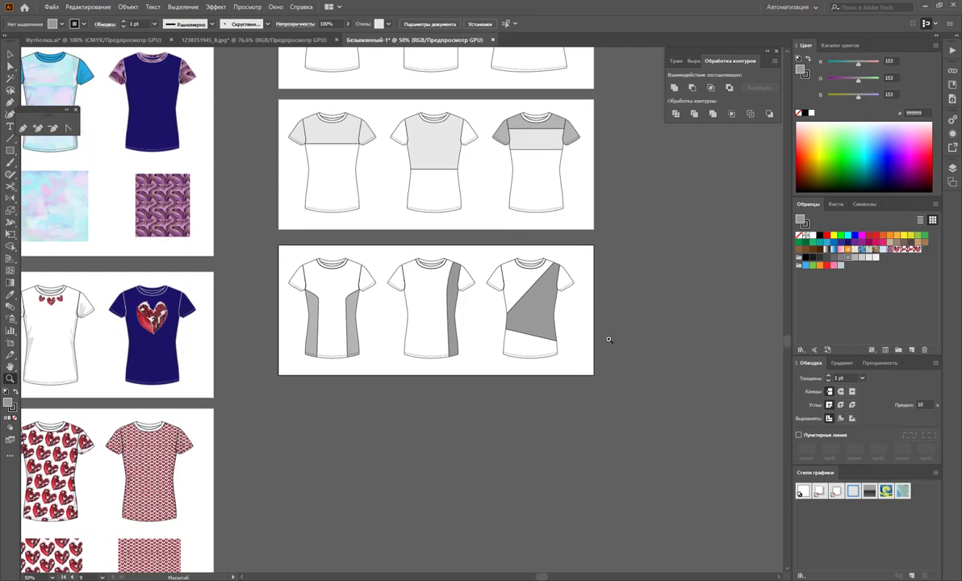
scroll(490, 278, up, 2)
scroll(496, 275, down, 2)
scroll(436, 276, down, 1)
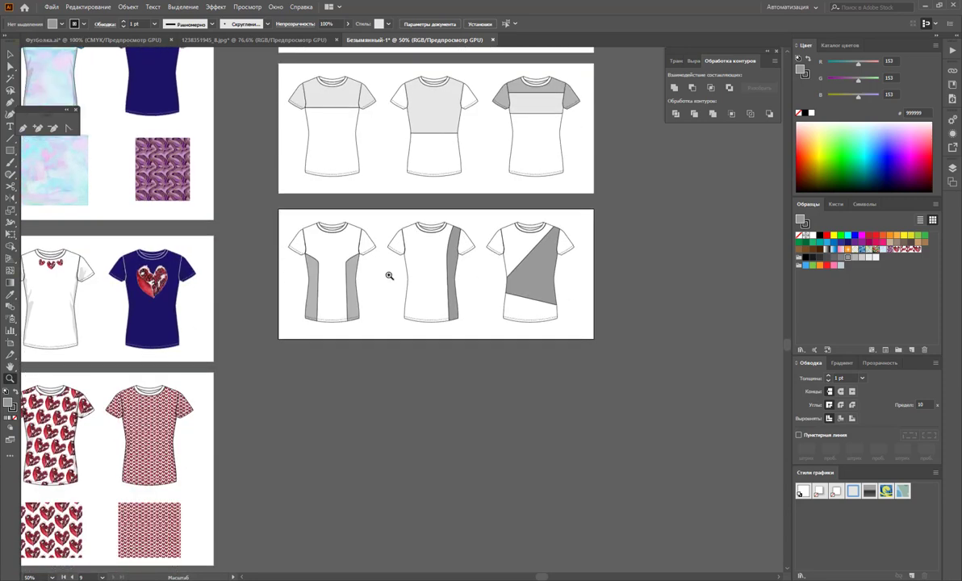
click(10, 343)
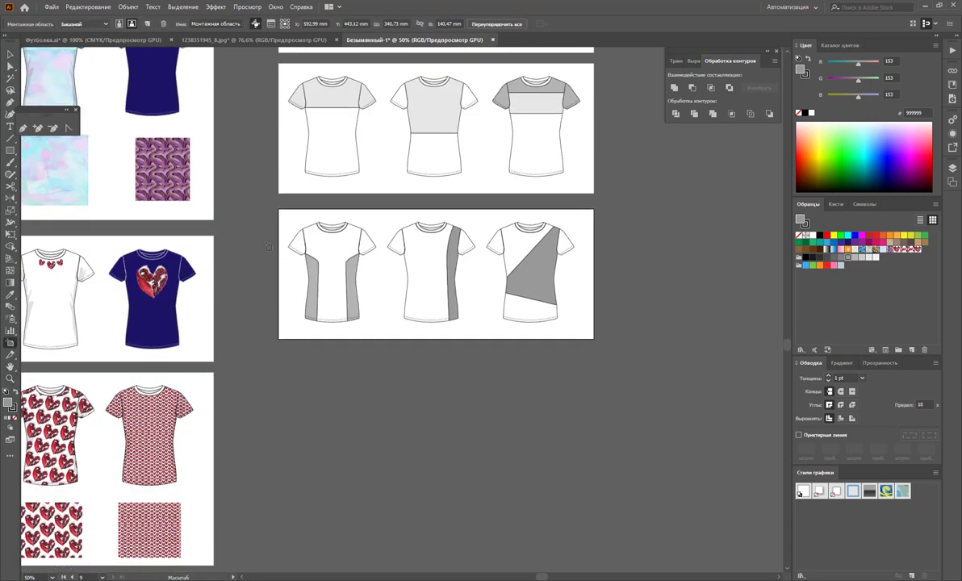
drag(488, 116, 463, 369)
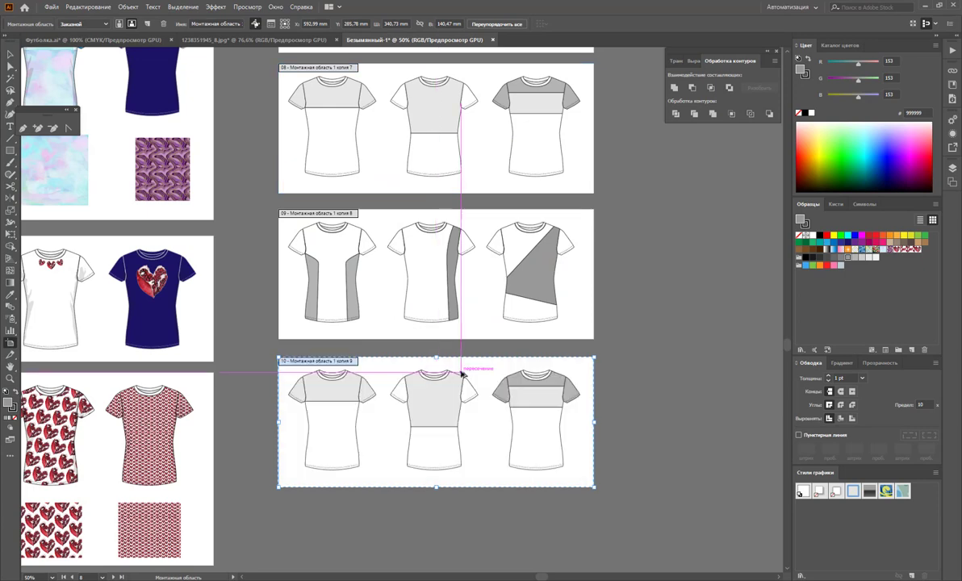
Zoom in on the first tee of the new artboard.
click(10, 379)
click(468, 326)
click(396, 287)
Delete the side anchor points to straighten both sides of the first tee's body.
click(376, 328)
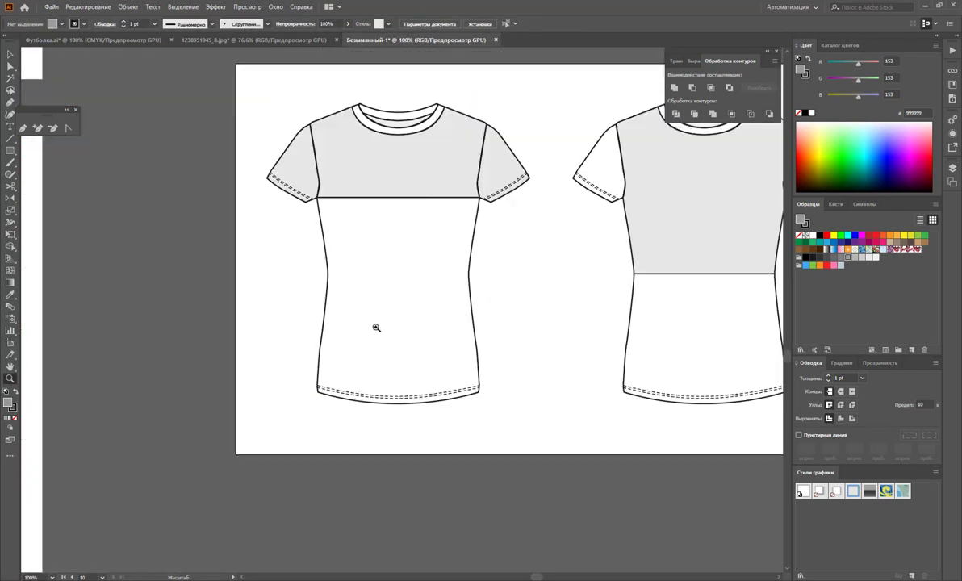
click(54, 128)
click(327, 273)
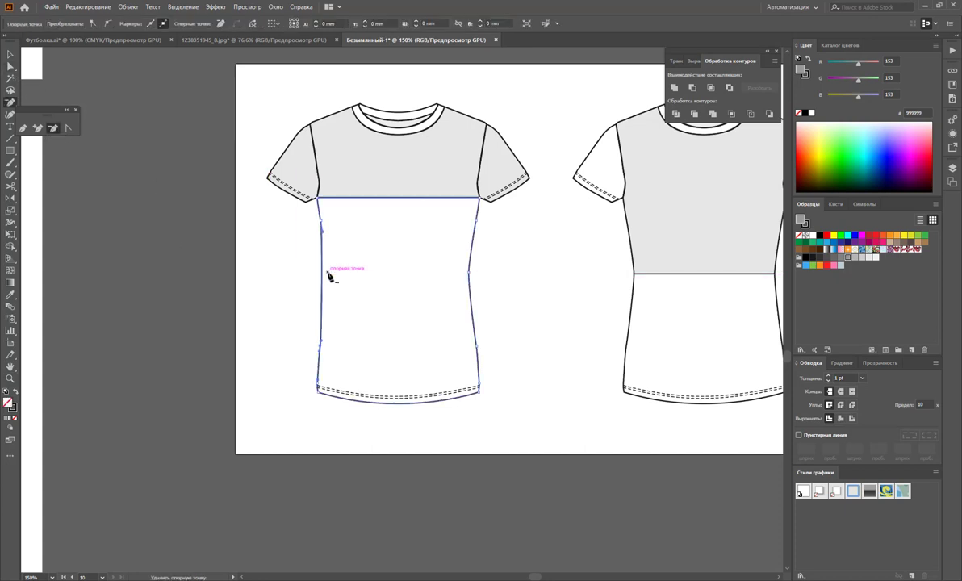
click(323, 342)
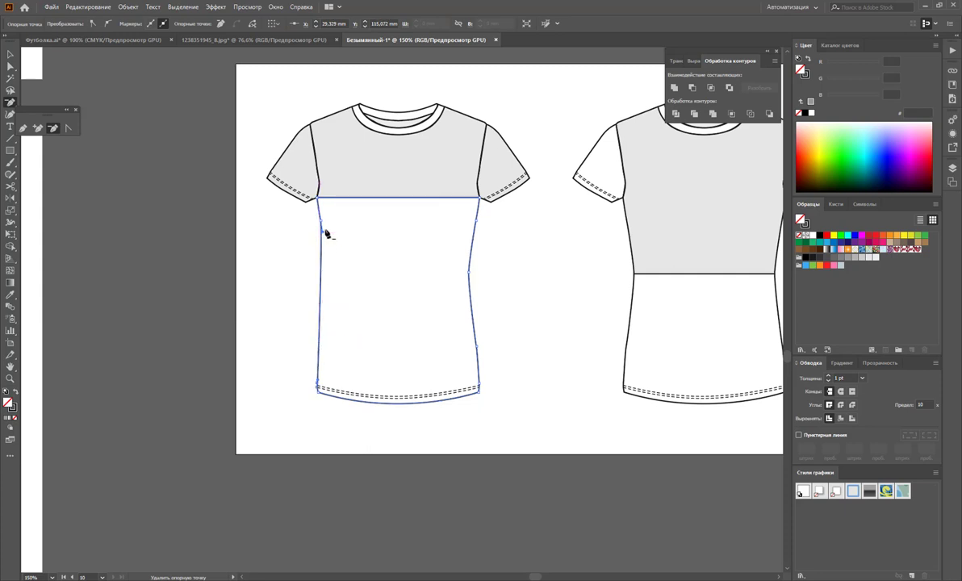
click(322, 225)
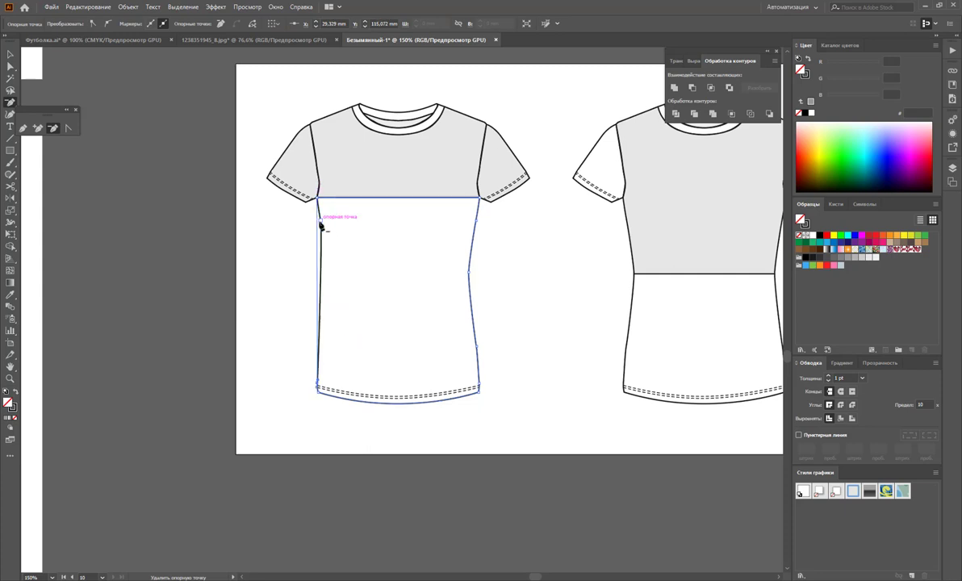
click(469, 273)
click(474, 224)
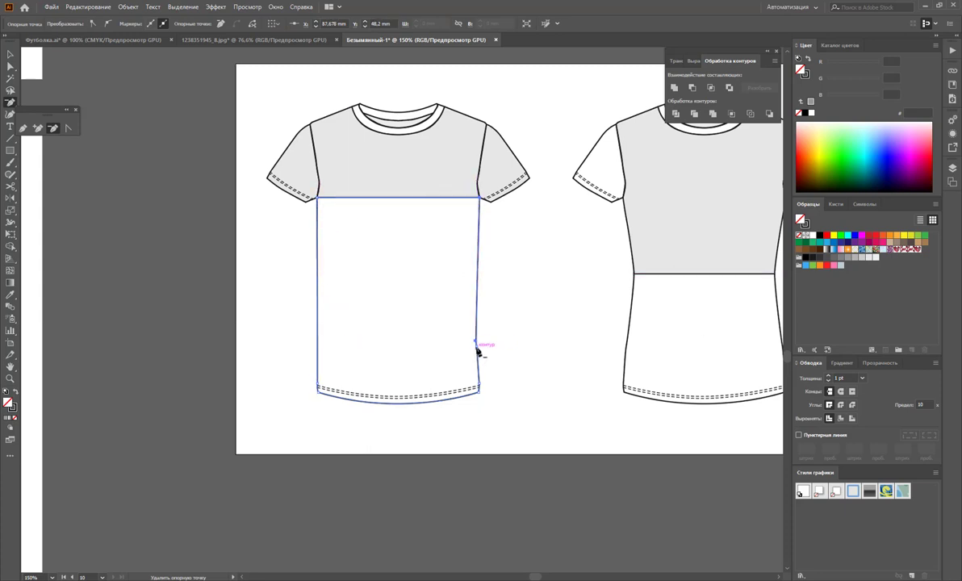
click(476, 343)
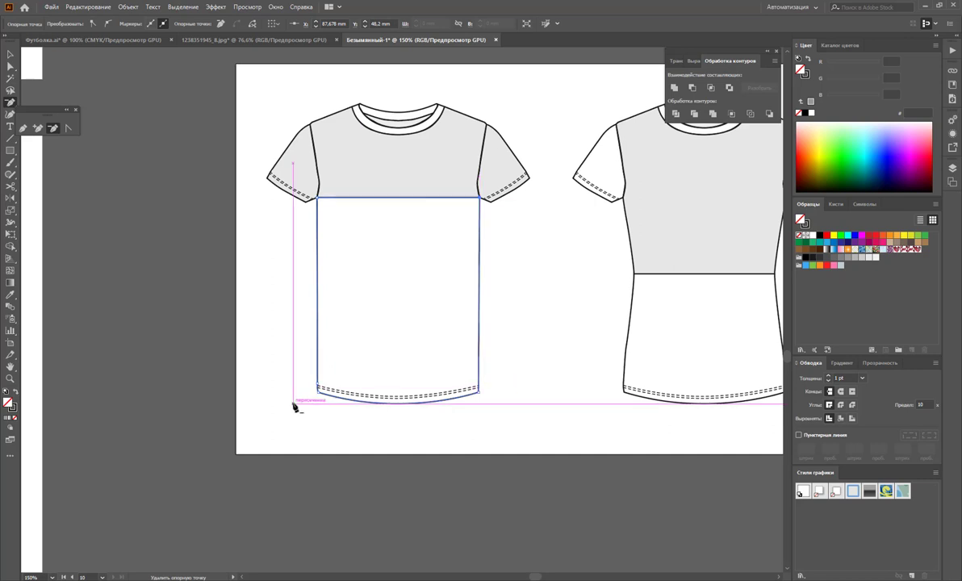
click(321, 390)
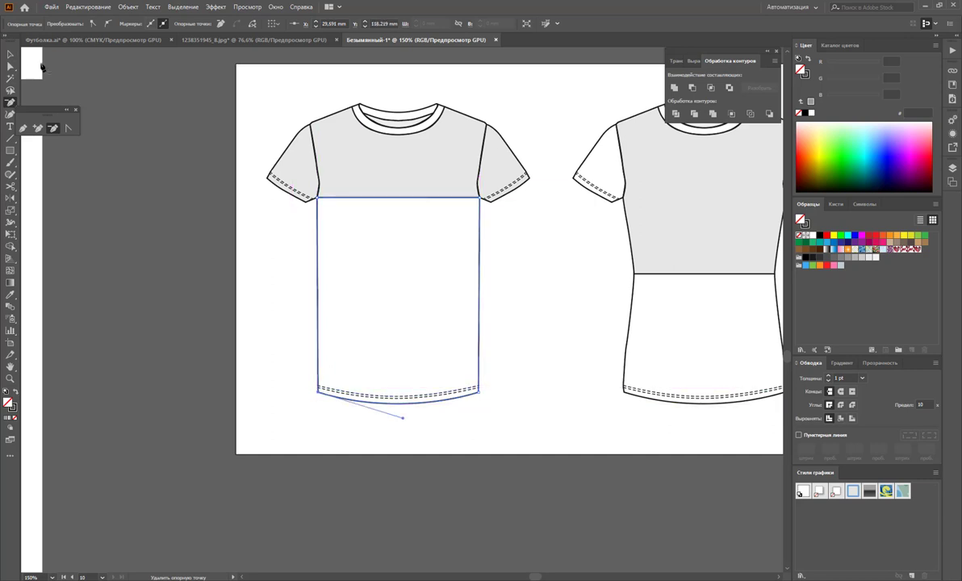
Nudge the body's bottom corners outward so it flares into an A-line shape.
click(11, 66)
drag(495, 423, 464, 374)
key(shift+Right)
key(shift+Right)
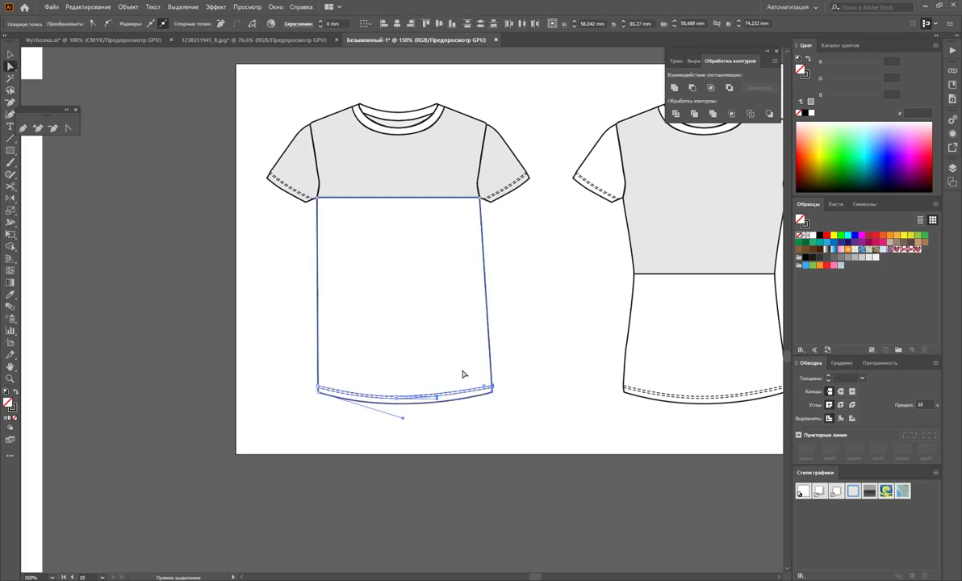
key(shift+Right)
key(shift+Right)
key(shift+Right)
key(shift+Right)
key(shift+Right)
key(shift+Right)
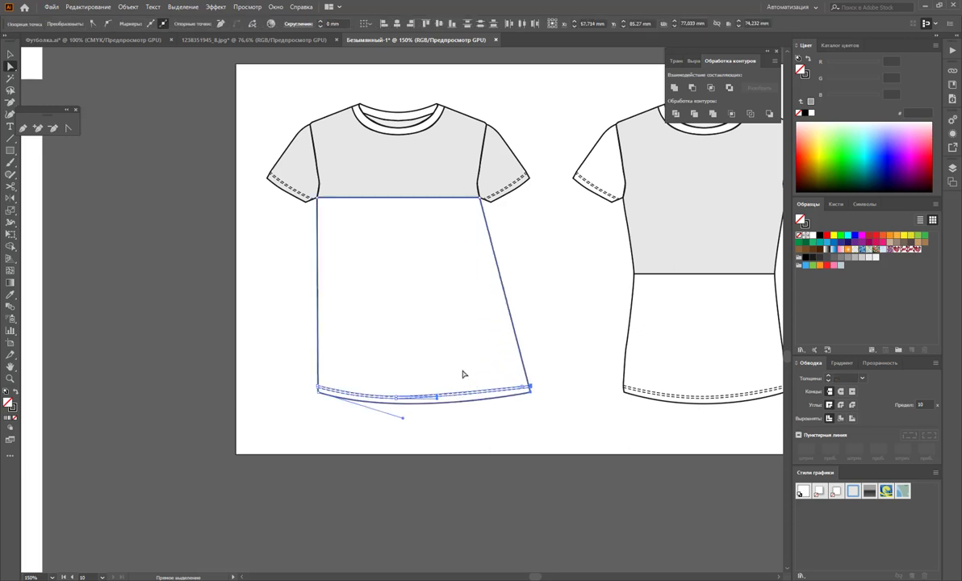
drag(241, 313, 330, 423)
key(shift+Left)
key(shift+Left)
key(shift+Left)
key(shift+Left)
key(shift+Left)
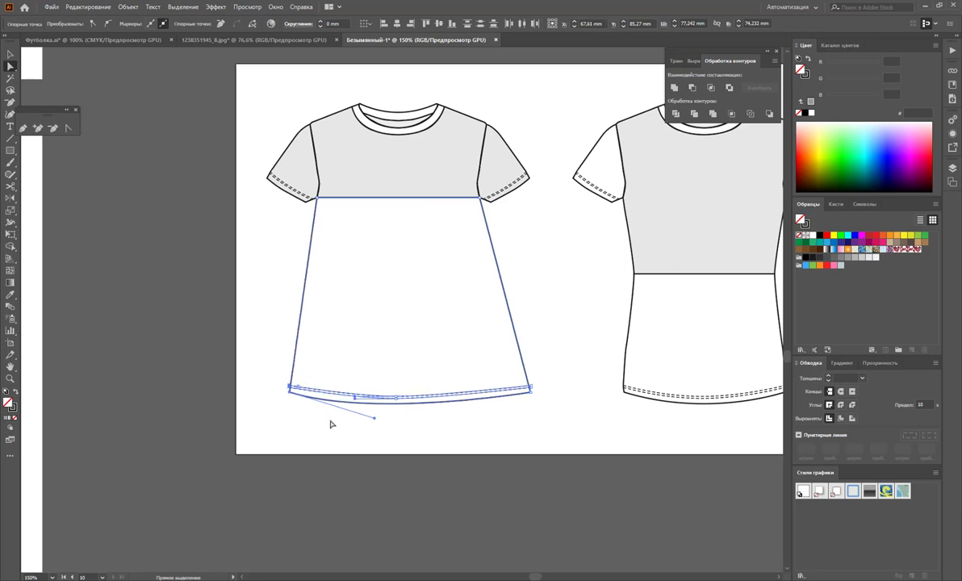
key(shift+Left)
key(shift+Left)
key(shift+Left)
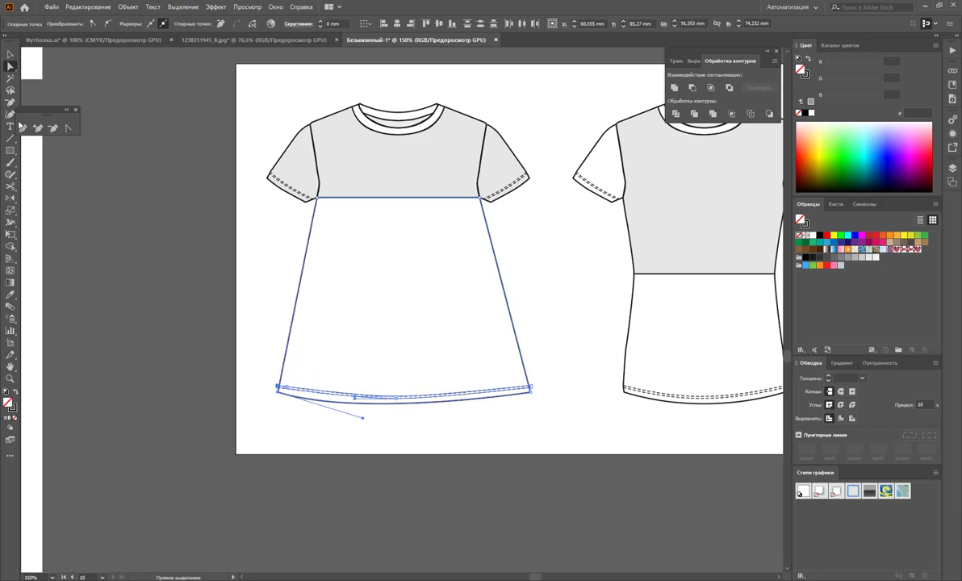
key(v)
click(246, 211)
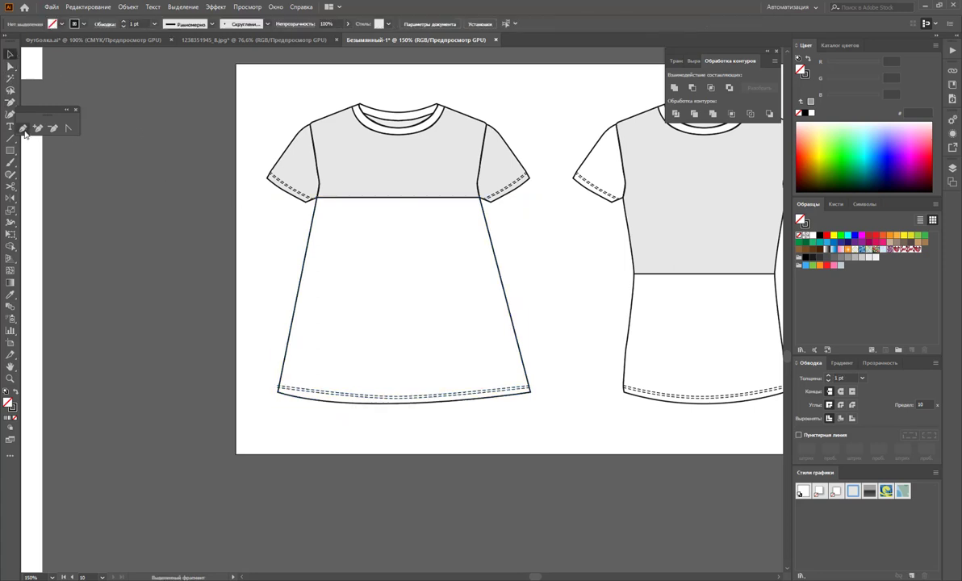
click(23, 127)
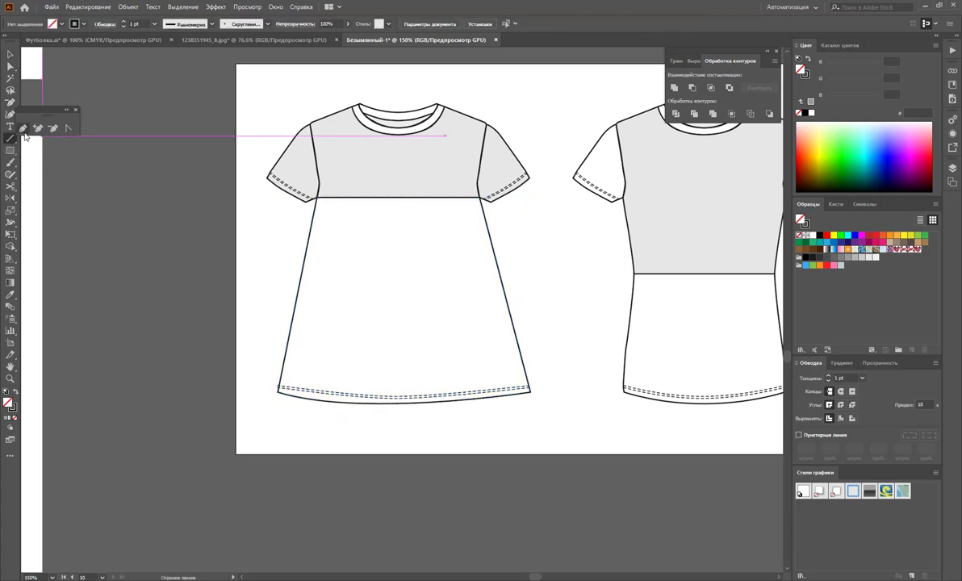
Pencil five short gather strokes hanging below the yoke seam, redrawing one misdrawn stroke.
drag(338, 251, 345, 195)
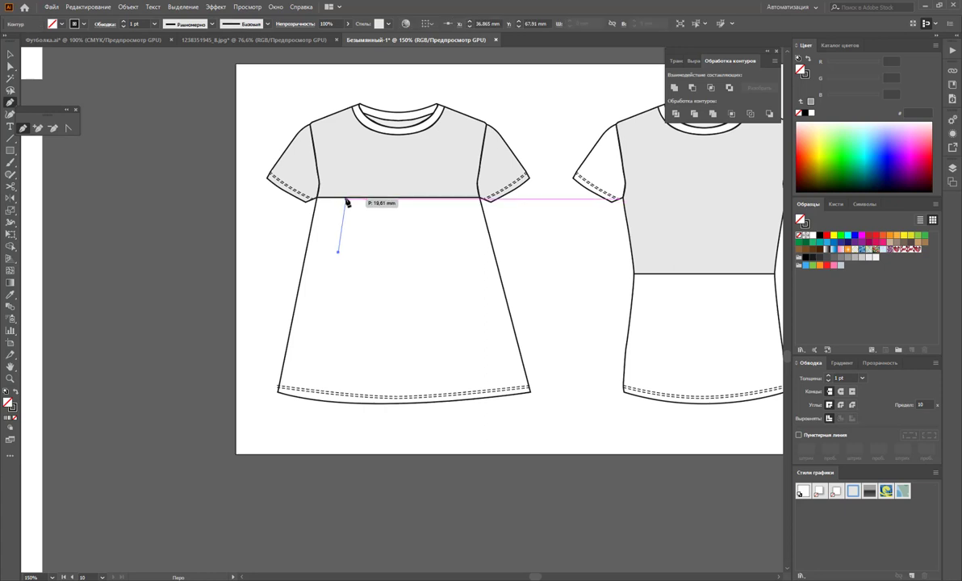
ctrl+click(346, 213)
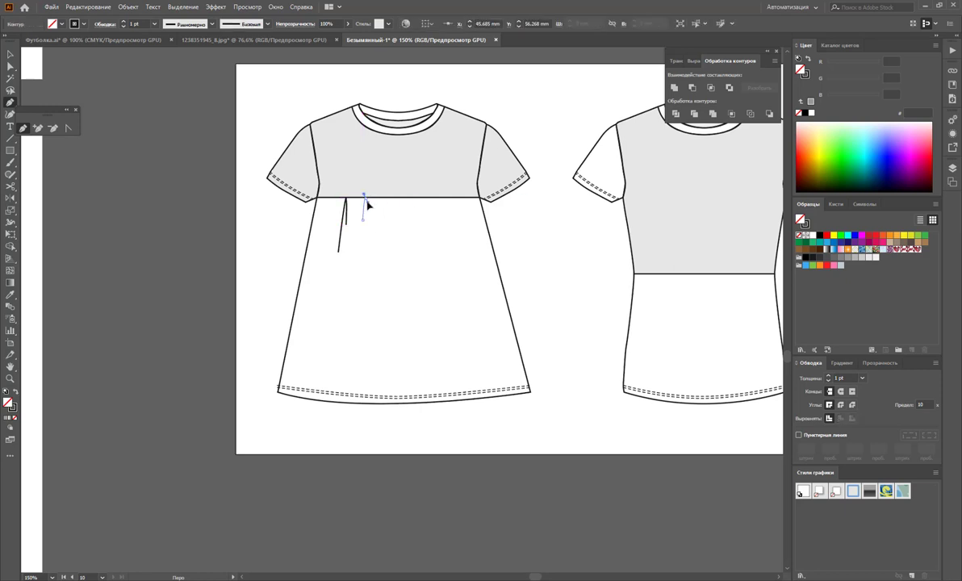
drag(363, 194, 370, 217)
ctrl+click(394, 227)
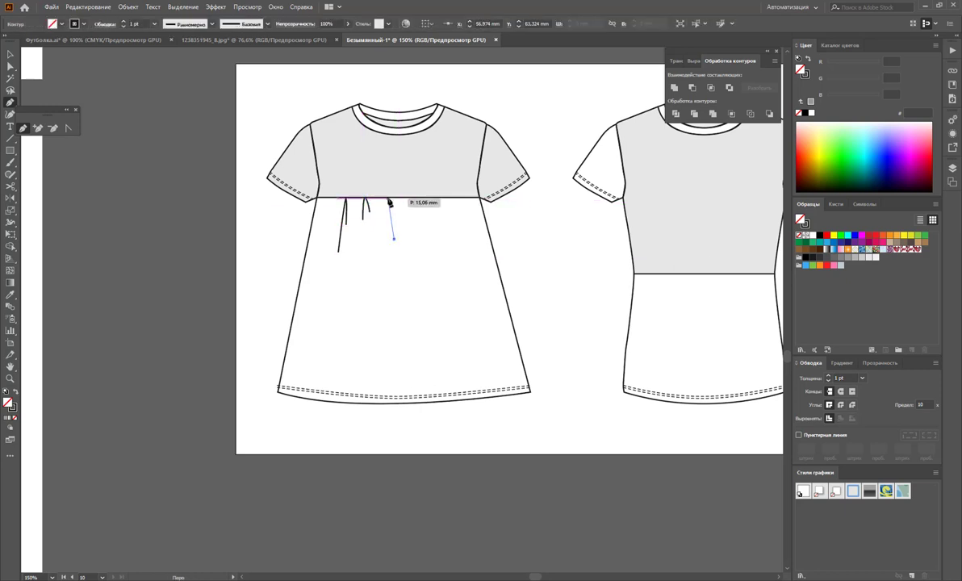
drag(388, 194, 393, 238)
ctrl+click(406, 224)
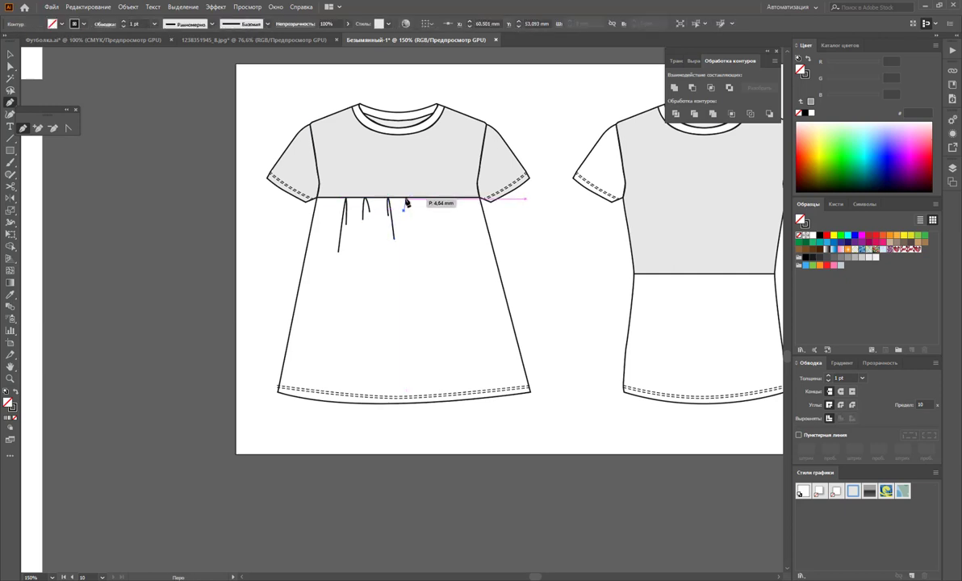
drag(403, 196, 413, 244)
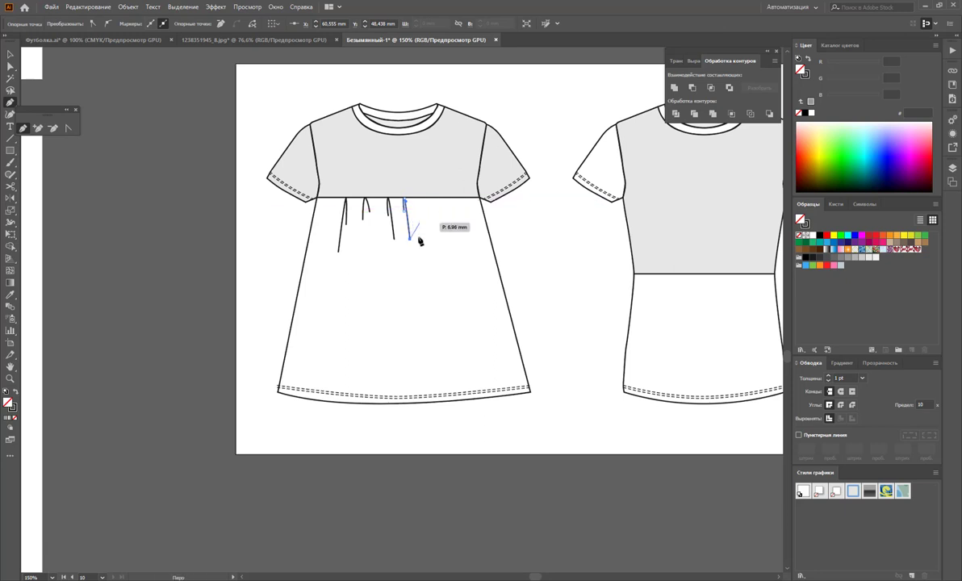
ctrl+click(412, 237)
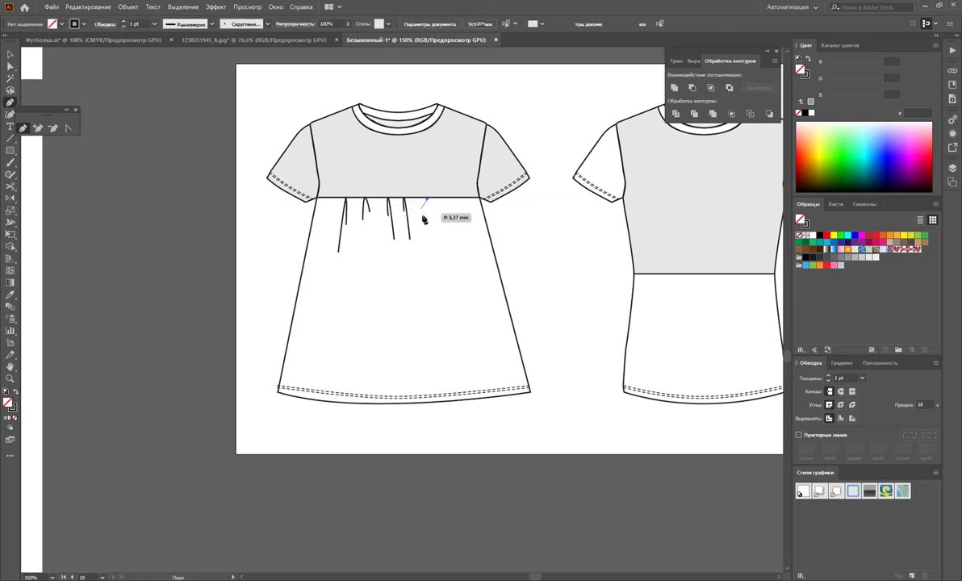
drag(427, 200, 428, 218)
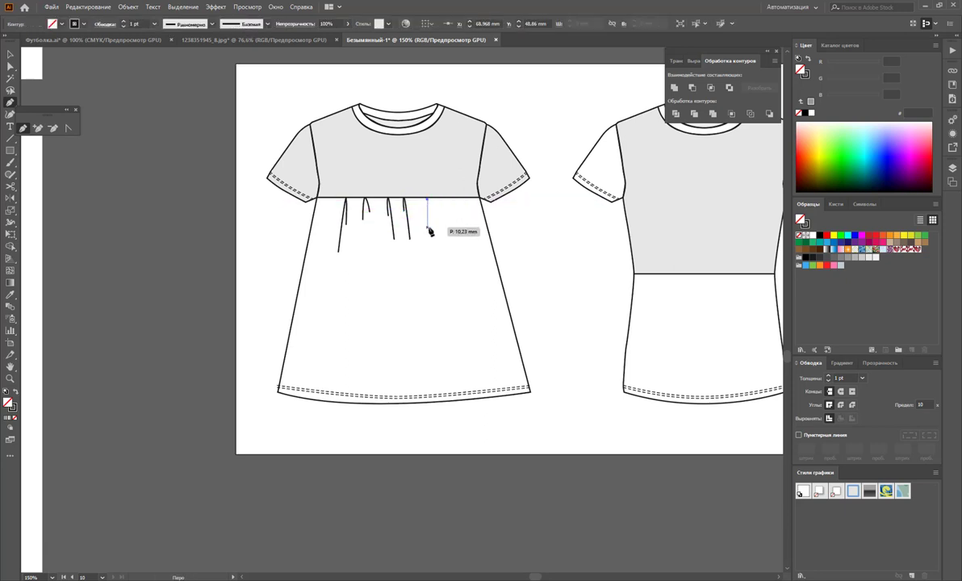
key(ctrl+z)
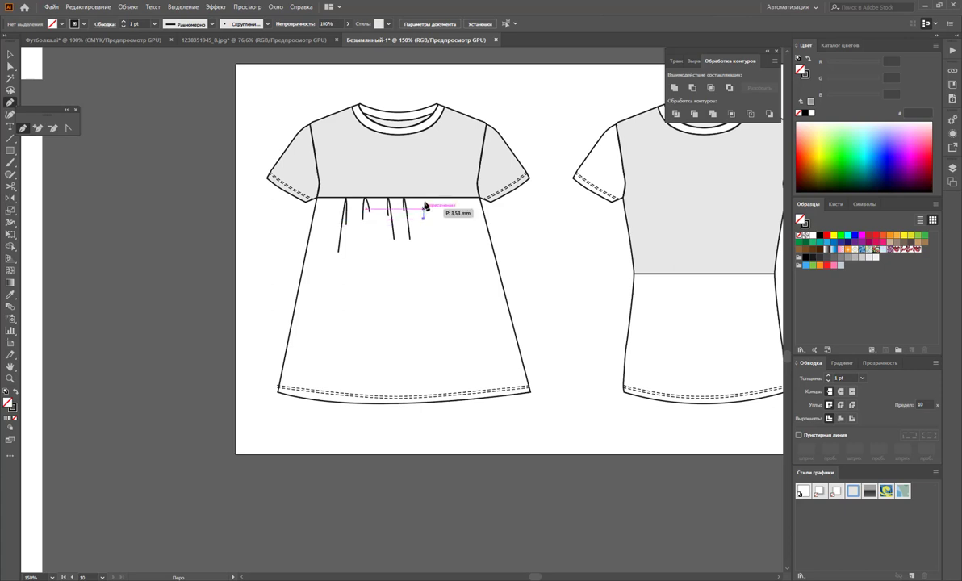
drag(428, 197, 426, 217)
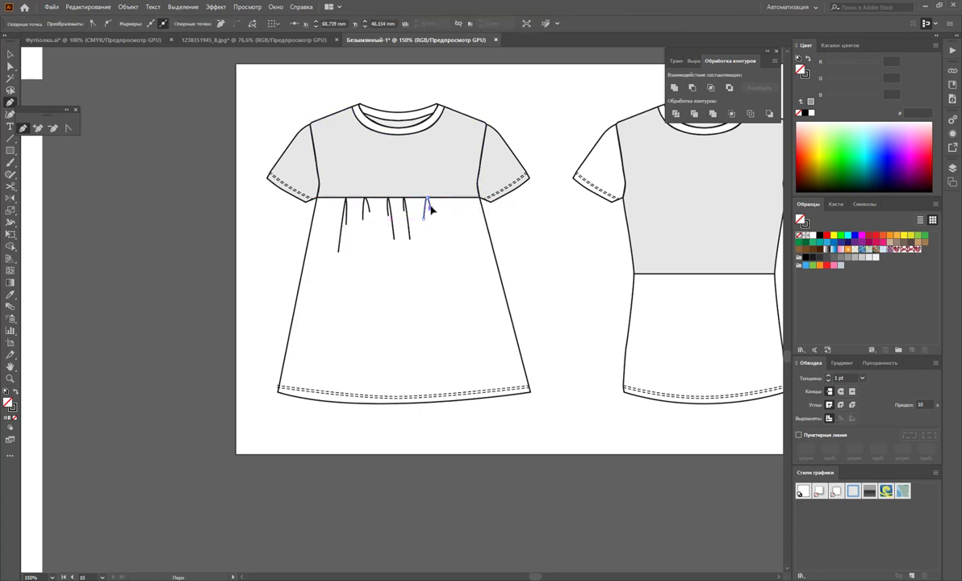
ctrl+click(442, 223)
click(11, 56)
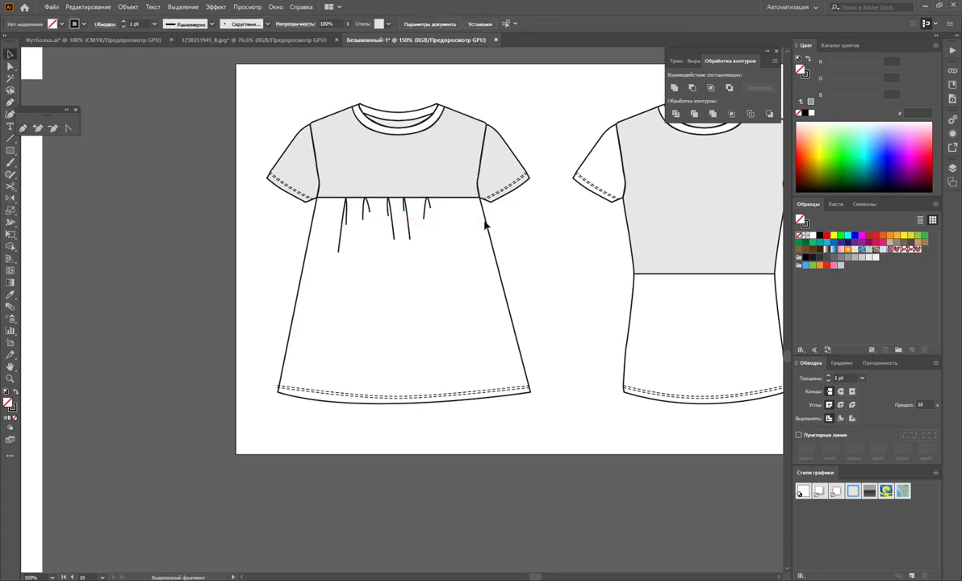
Nudge the gather lines right and give them a tapered width profile with 0.5 pt stroke.
drag(332, 214, 549, 266)
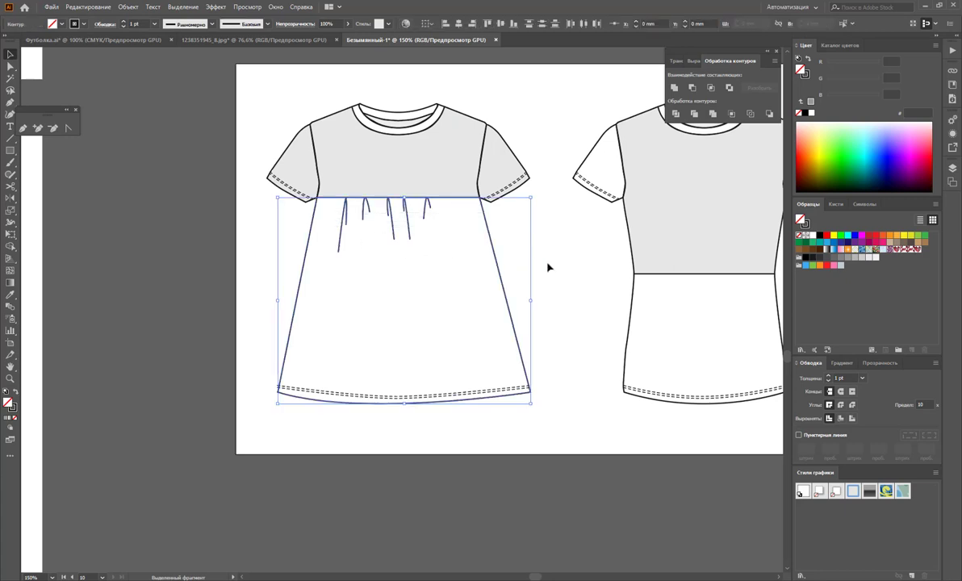
shift+click(458, 313)
key(Right)
key(Right)
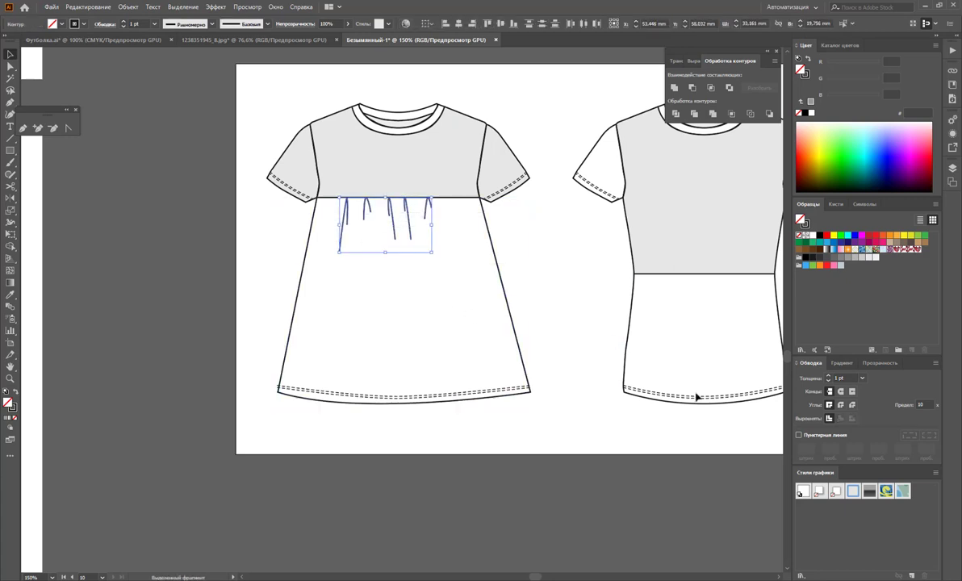
key(Right)
key(Right)
key(Right)
key(Right)
key(Right)
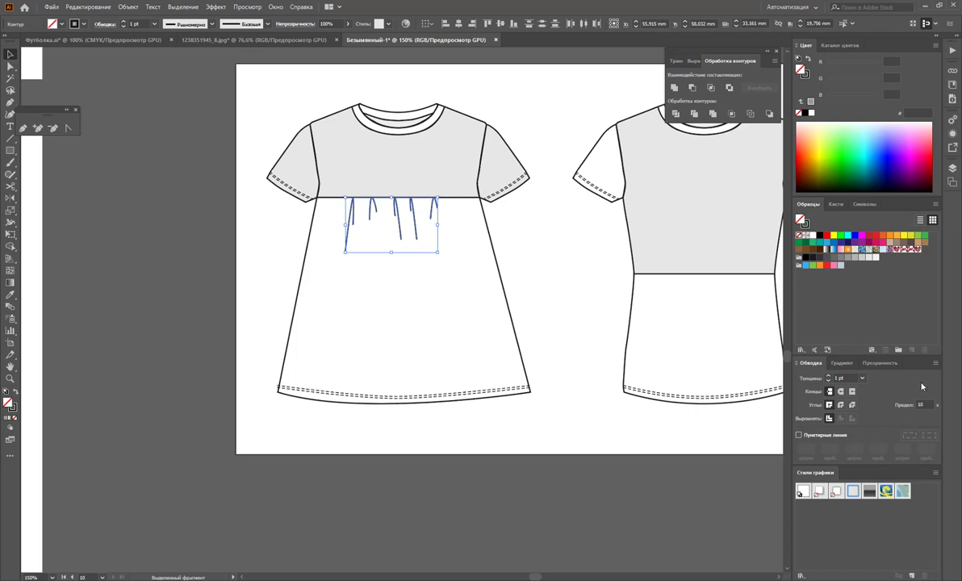
click(935, 362)
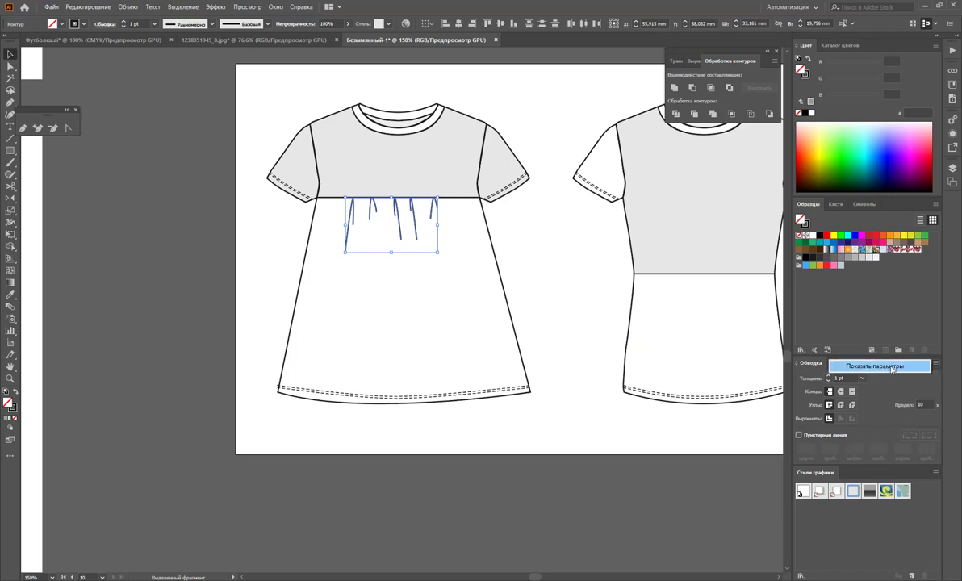
click(886, 386)
click(871, 516)
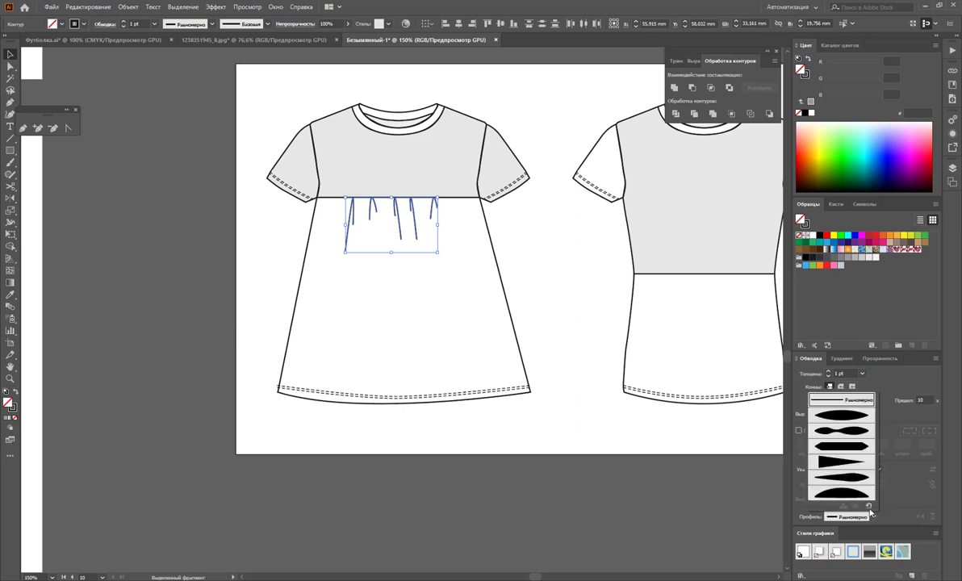
click(863, 481)
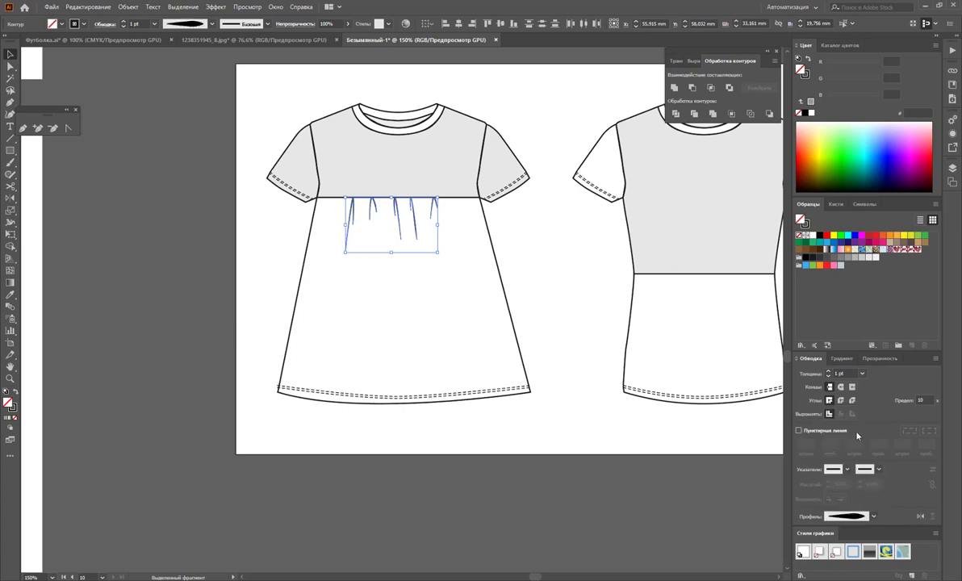
click(862, 374)
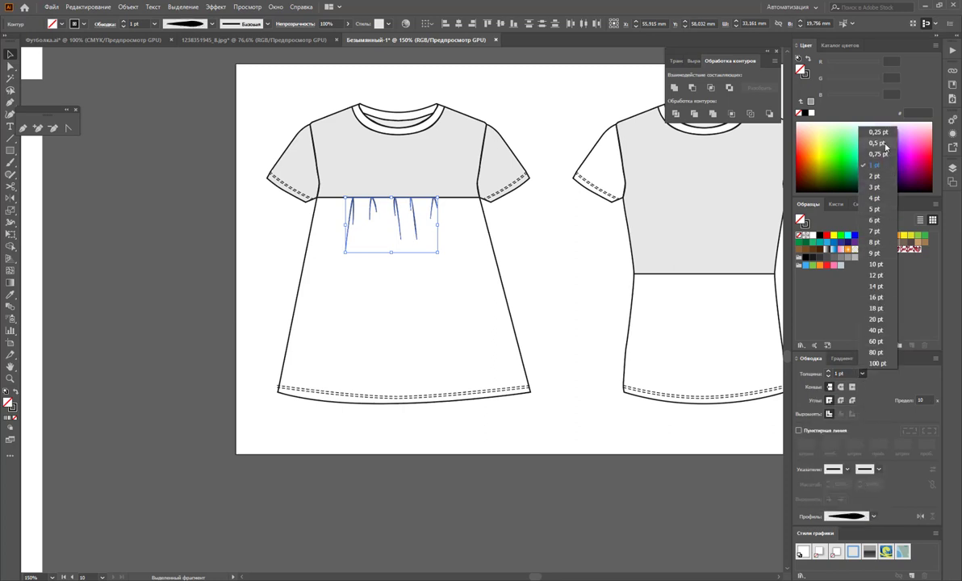
click(877, 143)
Copy one gather line, delete a stray one, and nudge the gathers right.
click(528, 242)
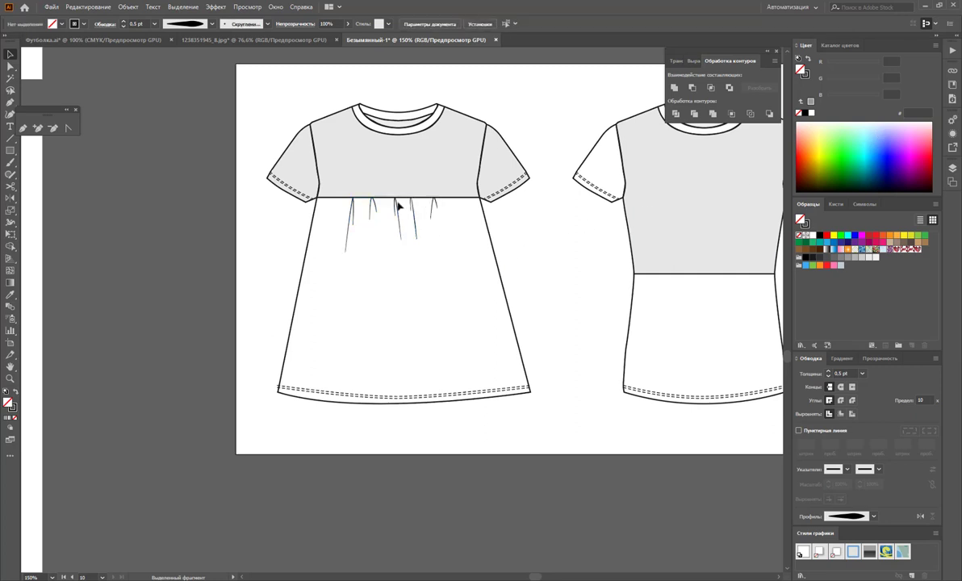
mouse_move(376, 212)
mouse_down()
mouse_move(449, 212)
mouse_move(385, 218)
mouse_up()
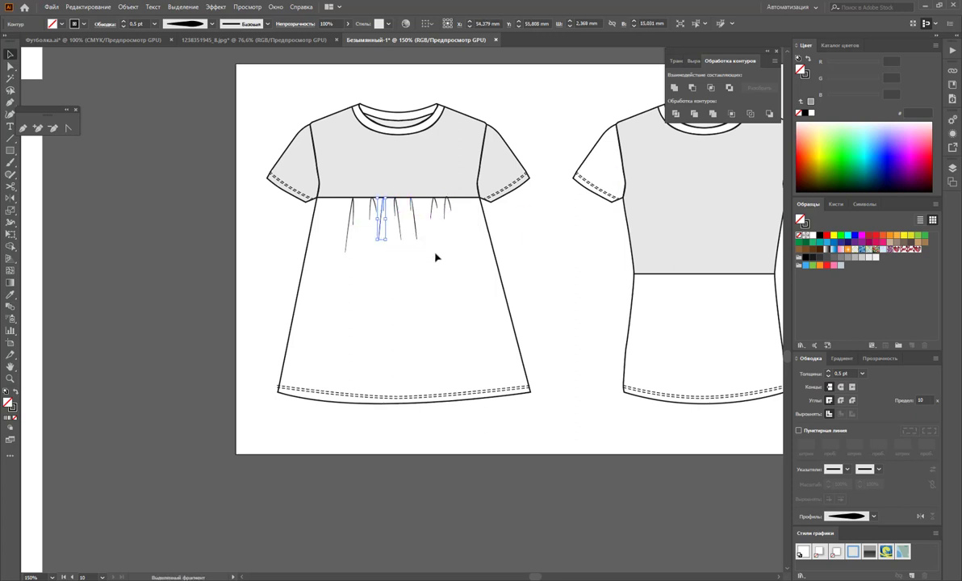
key(Right)
drag(414, 216, 550, 252)
key(Delete)
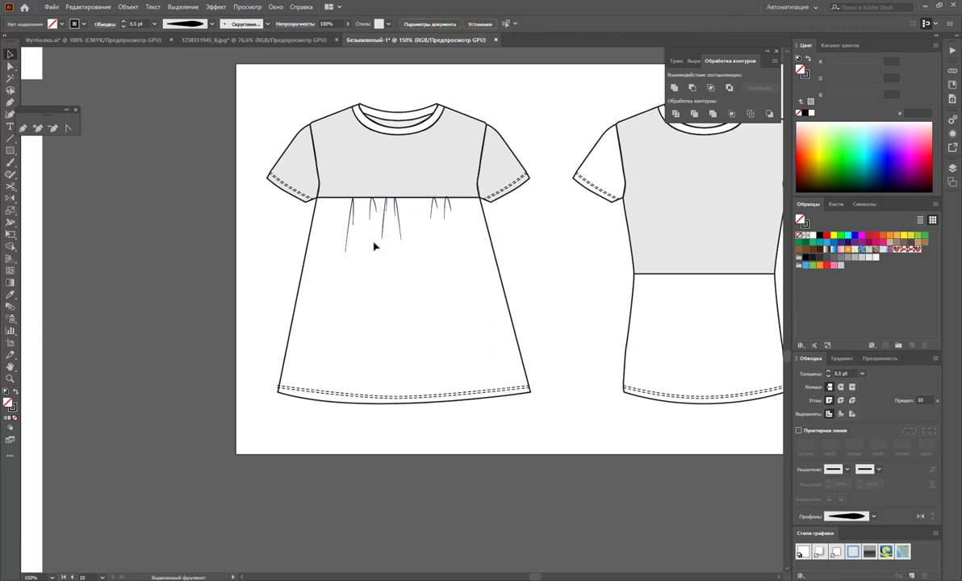
drag(344, 211, 345, 209)
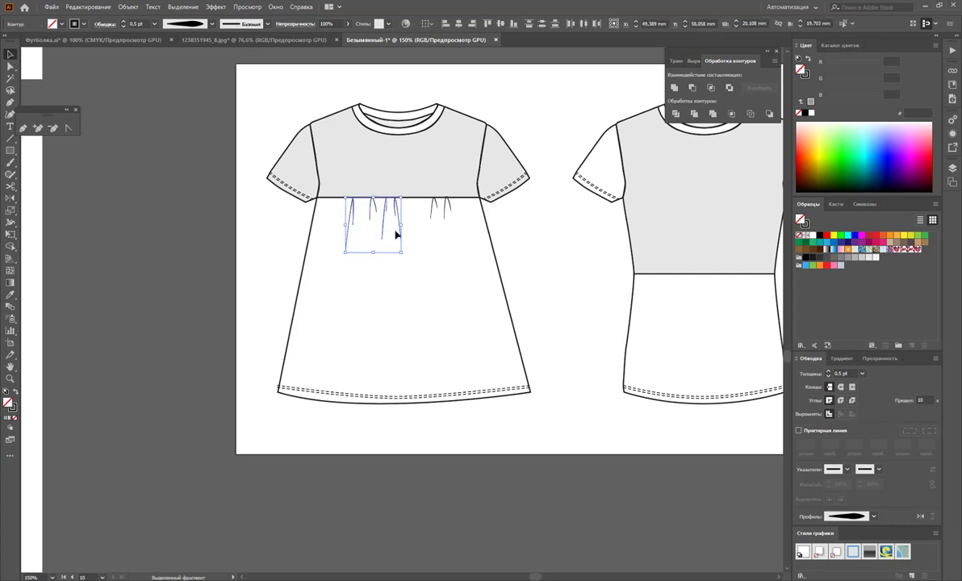
key(Right)
key(Right)
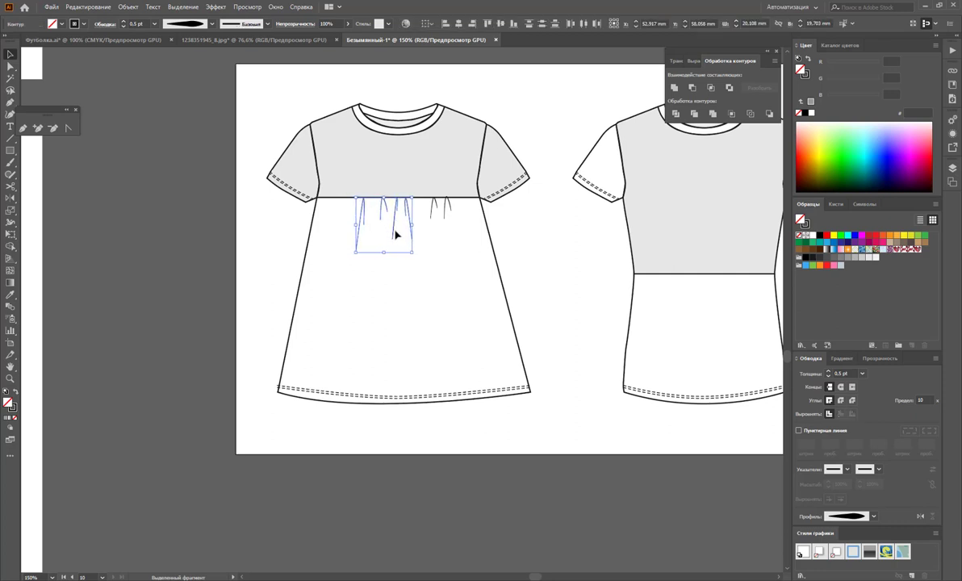
key(Right)
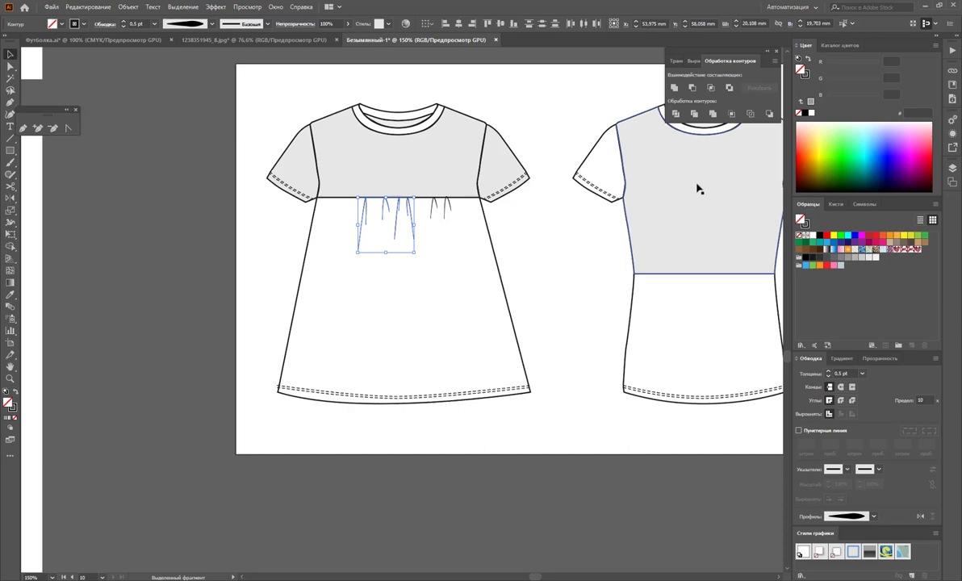
click(558, 268)
Pull the right edge of the middle tee's lower body panel slightly inward.
key(z)
alt+click(476, 251)
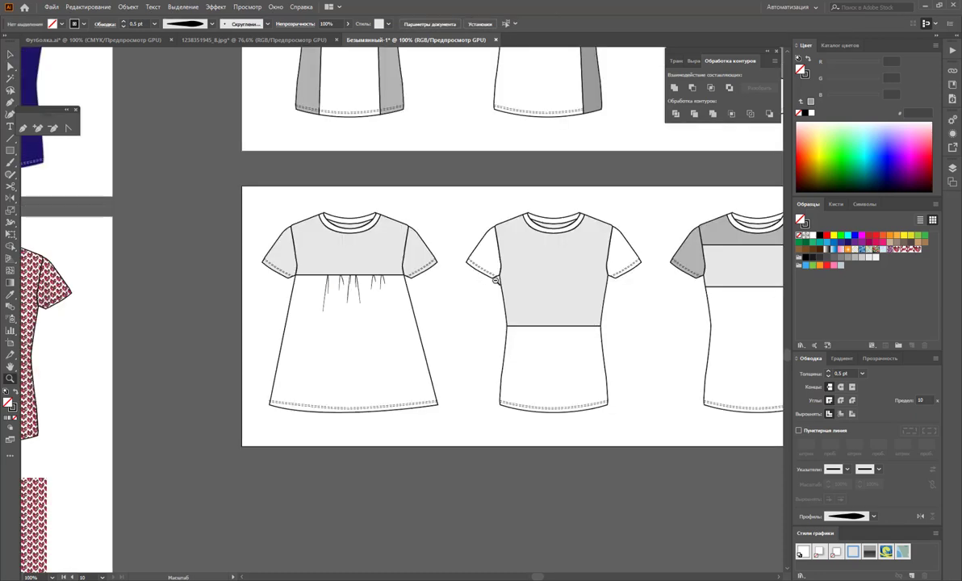
scroll(520, 326, up, 2)
scroll(470, 309, down, 1)
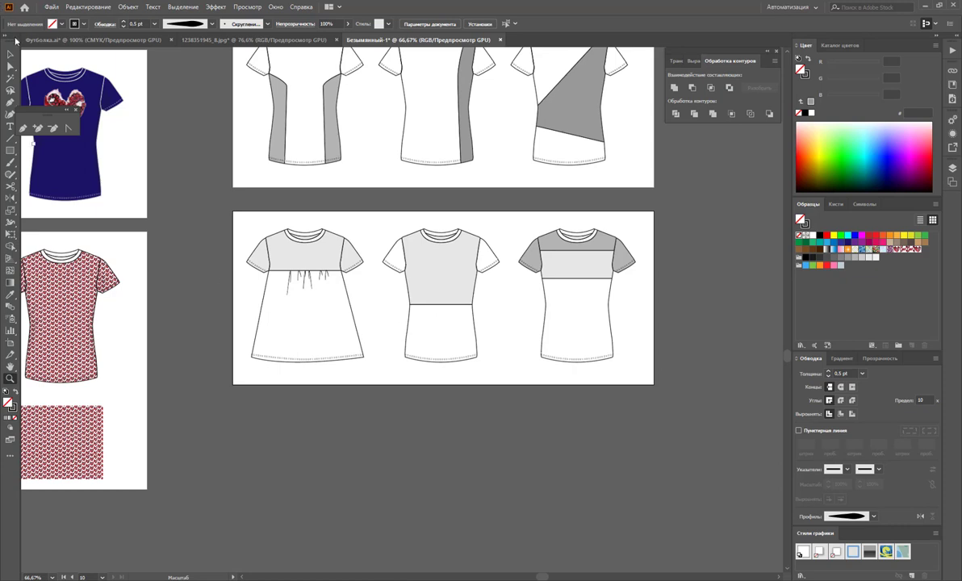
click(10, 68)
click(462, 346)
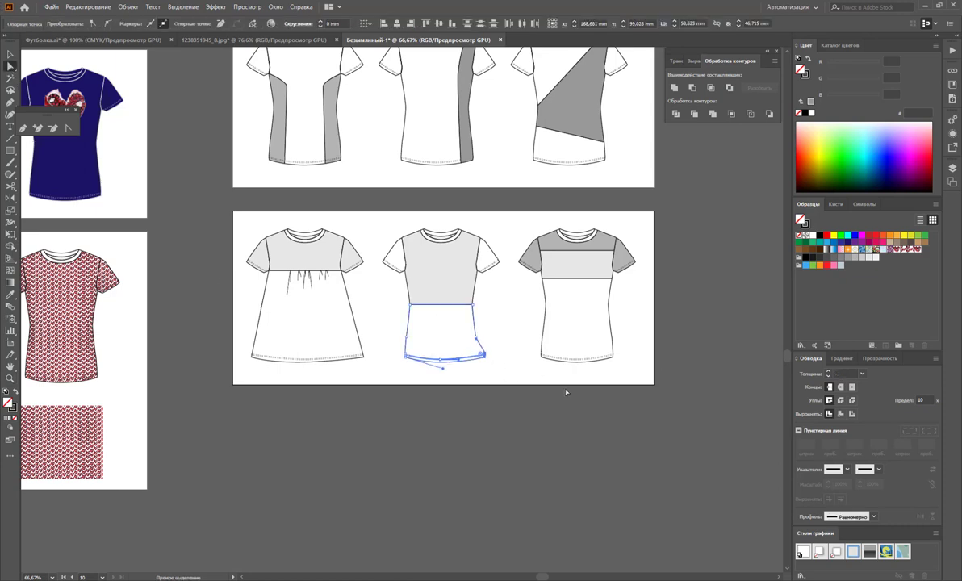
key(v)
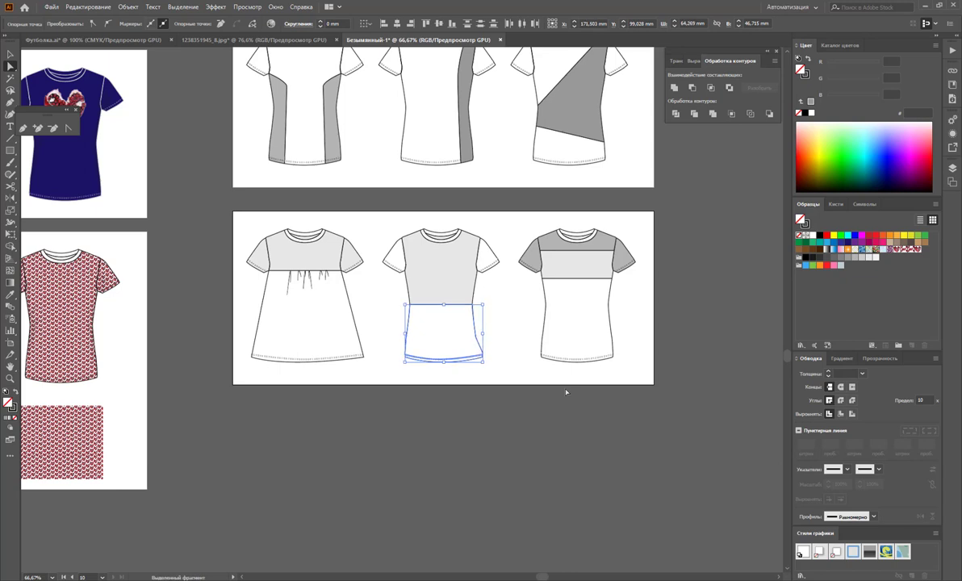
drag(483, 332, 483, 325)
Select the entire right-hand tee and delete it.
key(v)
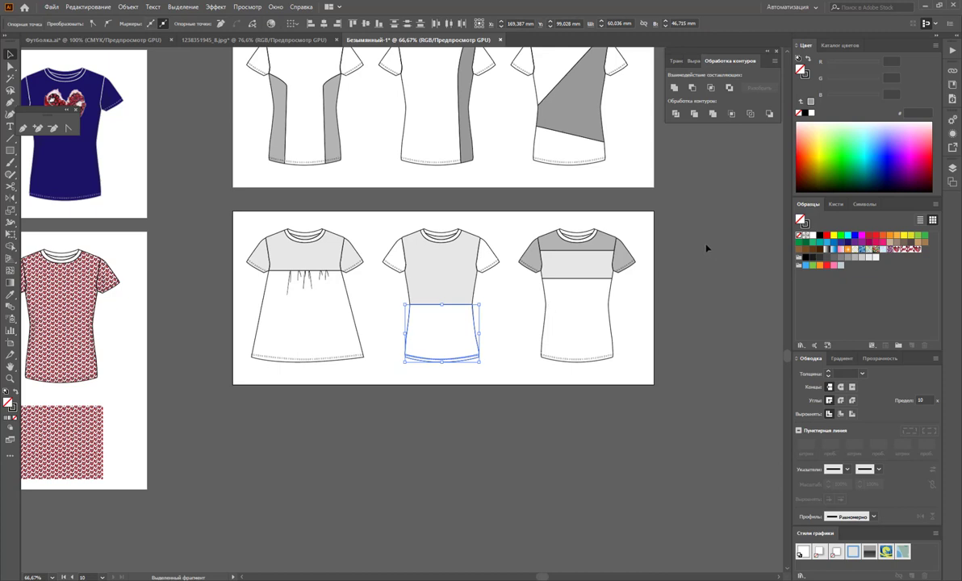
click(706, 248)
drag(606, 263, 522, 397)
key(Delete)
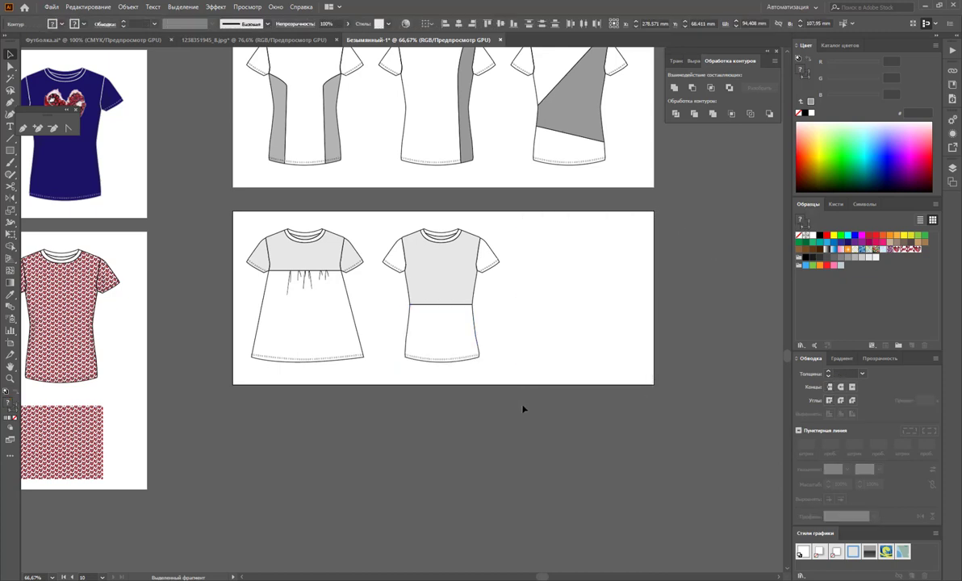
Try removing an anchor from the middle tee's lower panel, dismissing the warnings.
click(52, 129)
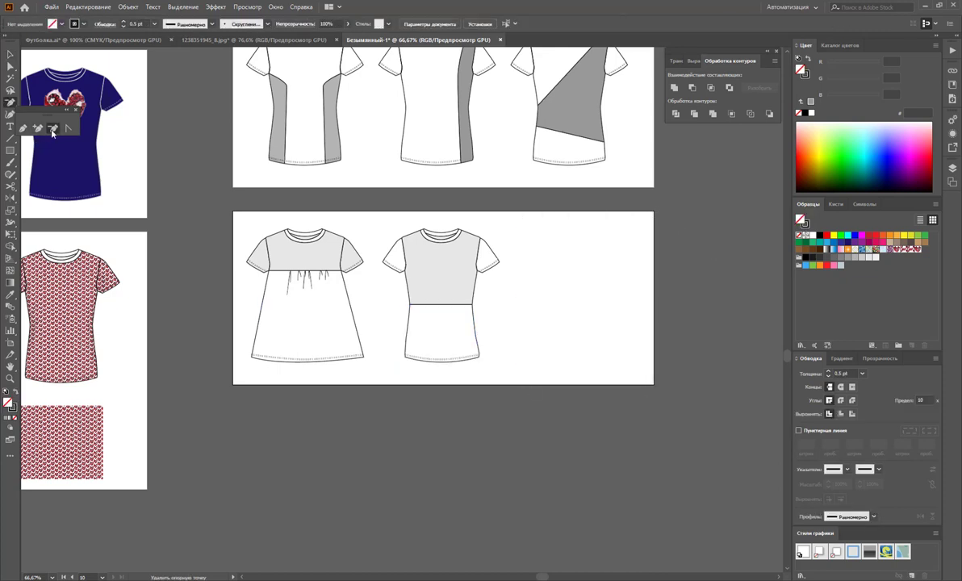
ctrl+click(475, 332)
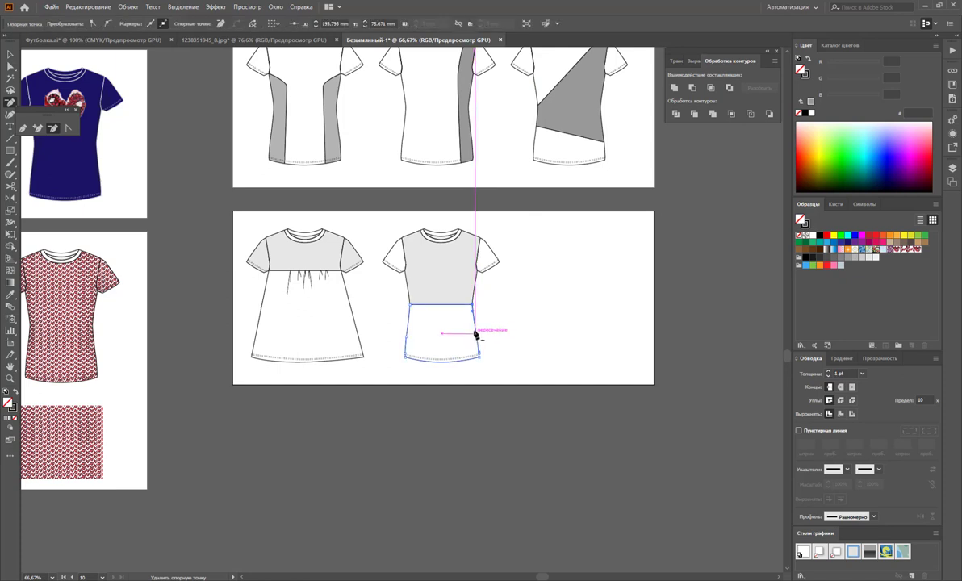
click(472, 313)
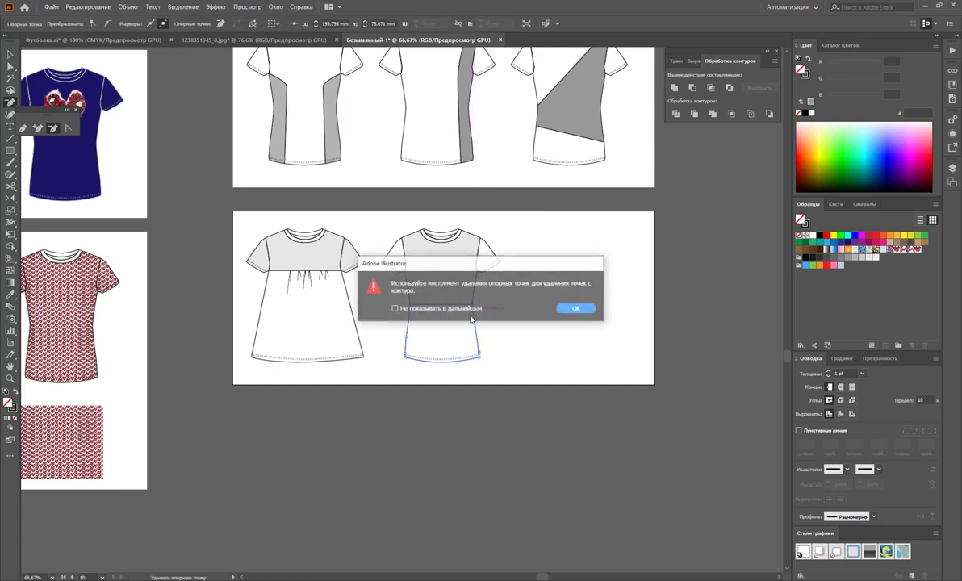
click(568, 311)
click(472, 314)
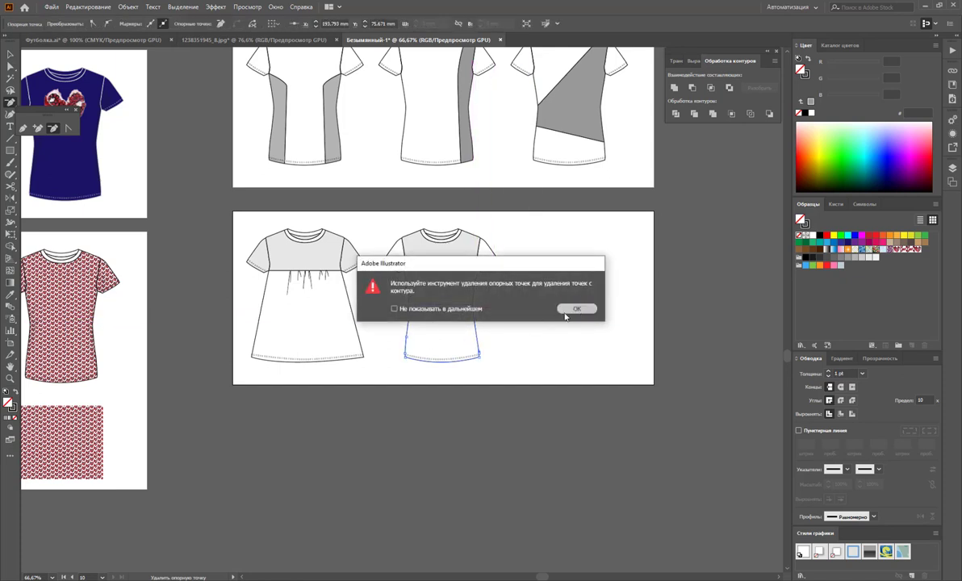
click(568, 311)
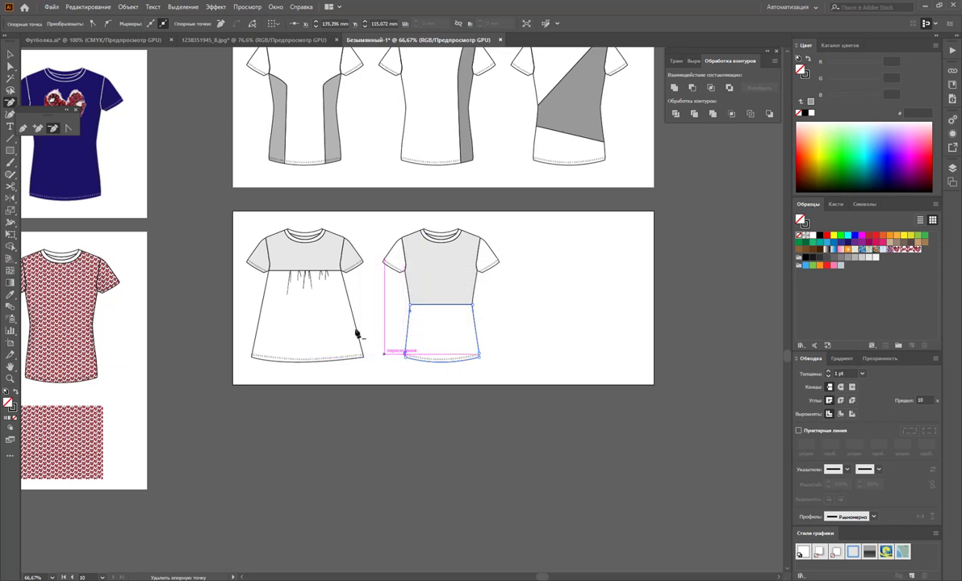
click(9, 67)
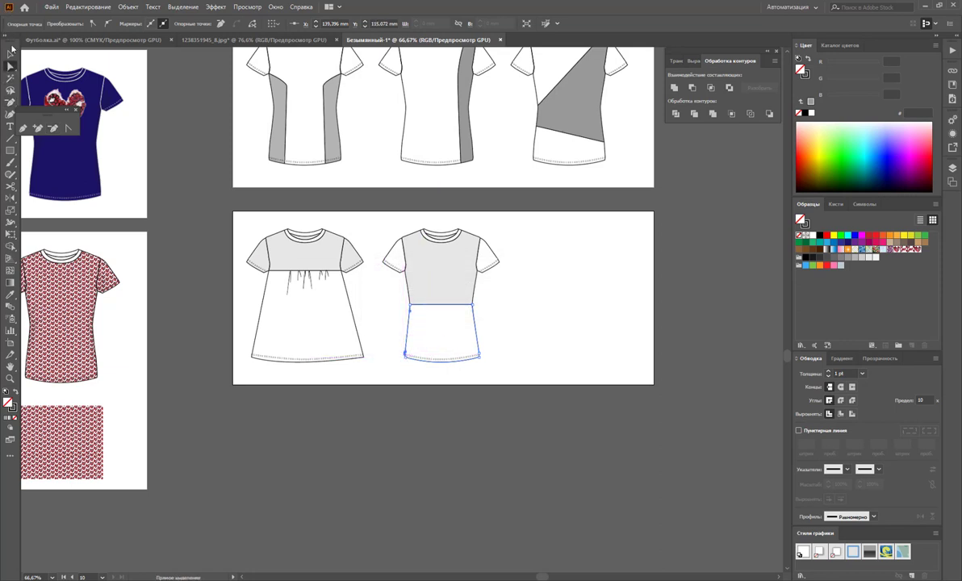
Alt-drag a duplicate of the whole middle tee into the third spot on its right.
click(10, 54)
drag(530, 223, 386, 392)
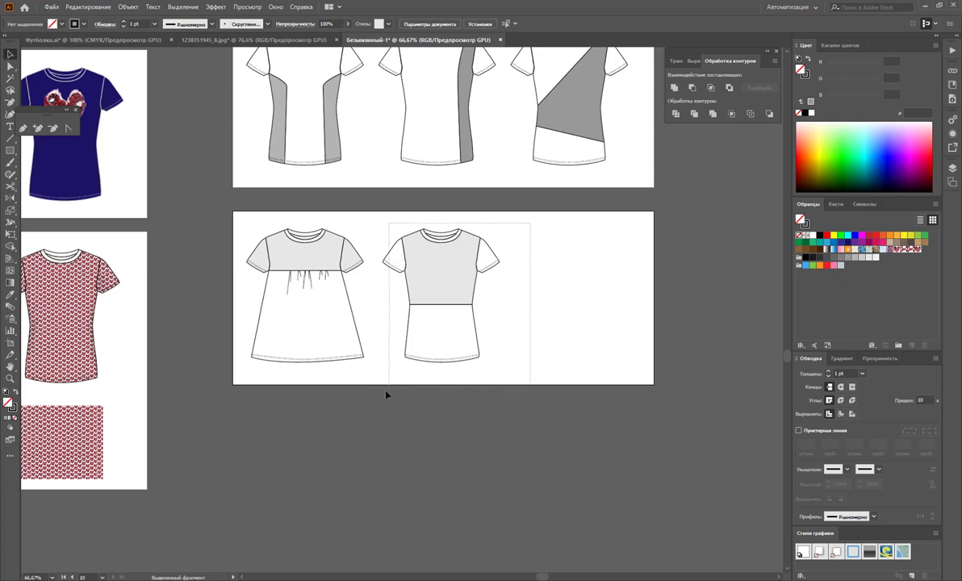
drag(442, 287, 582, 286)
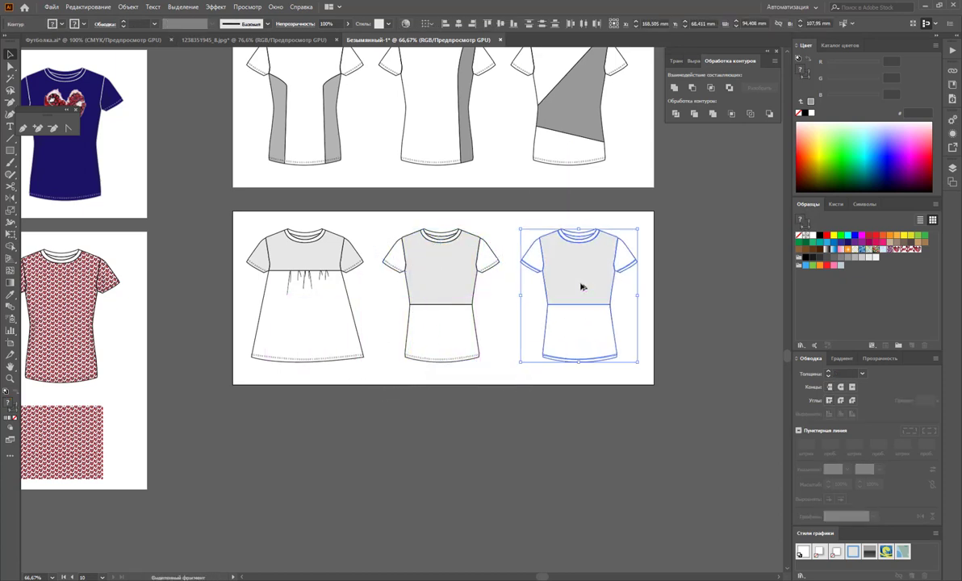
click(487, 395)
click(9, 67)
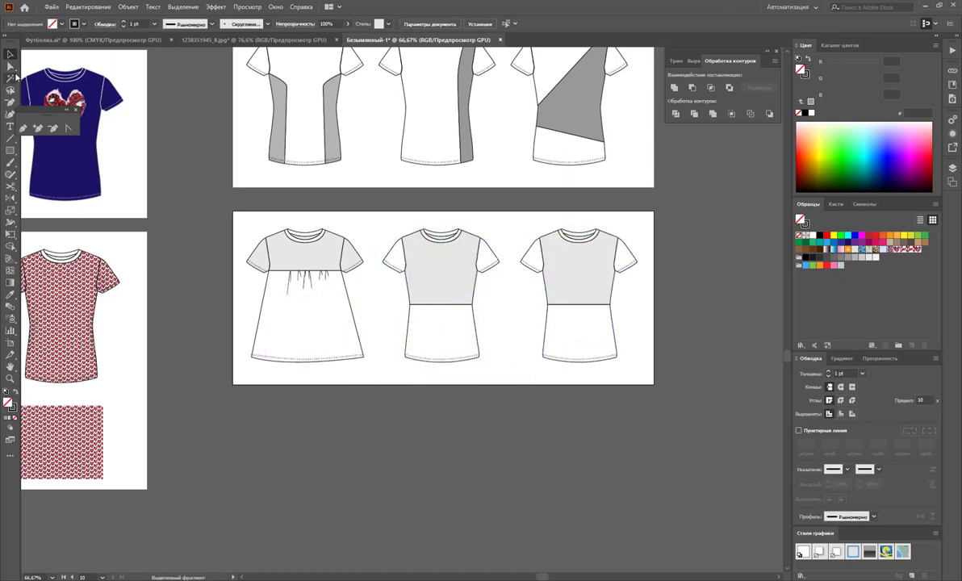
Push the middle tee's skirt hem corners outward and flatten its hem curve.
click(441, 356)
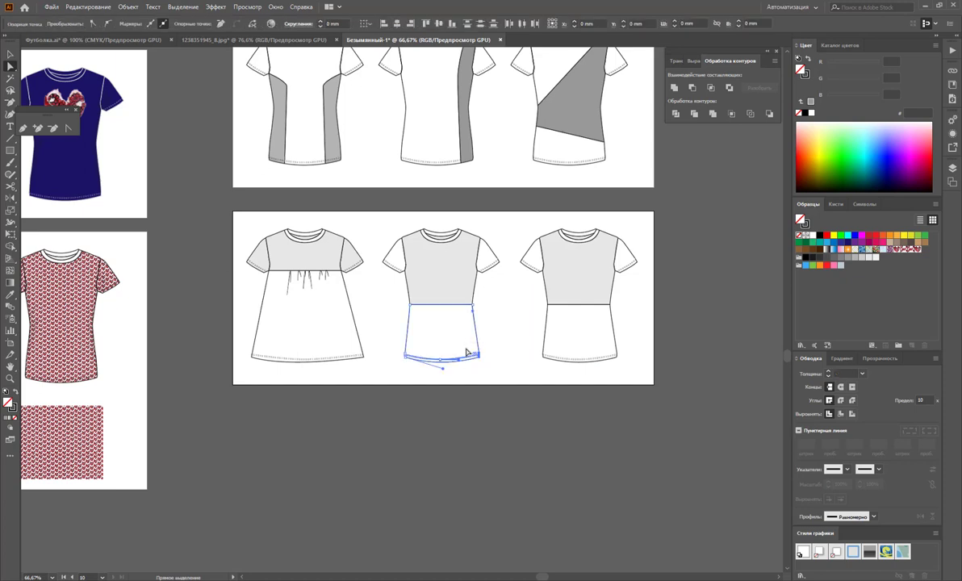
key(shift+Right)
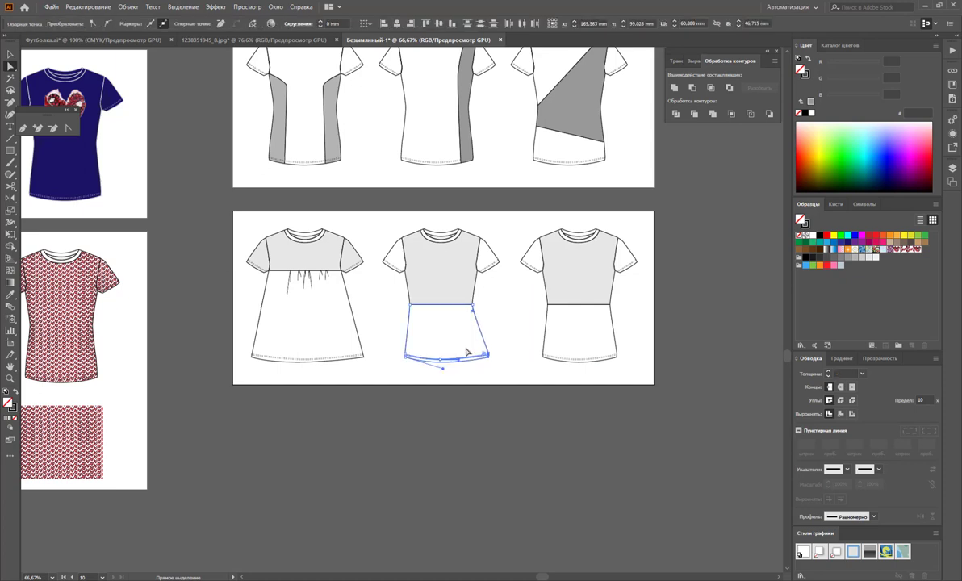
drag(405, 355, 411, 377)
key(shift+Left)
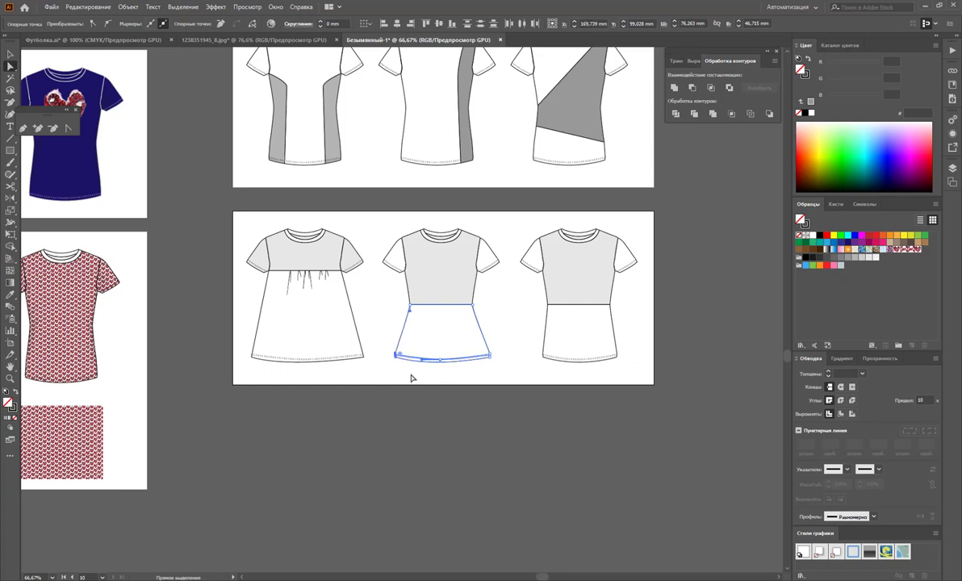
click(452, 467)
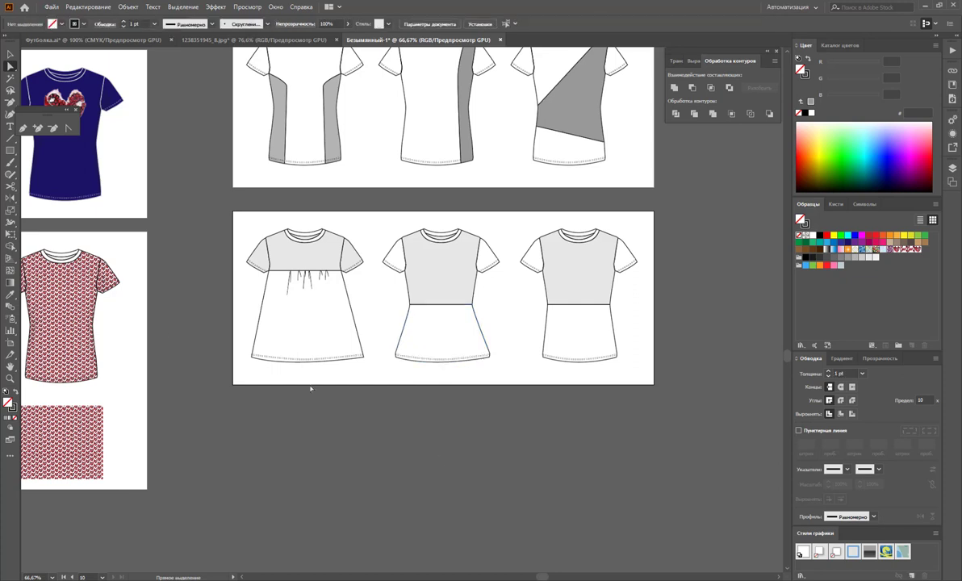
Zoom in on the hem and delete the dashed hem stitch line.
click(11, 379)
click(455, 340)
click(371, 316)
click(395, 343)
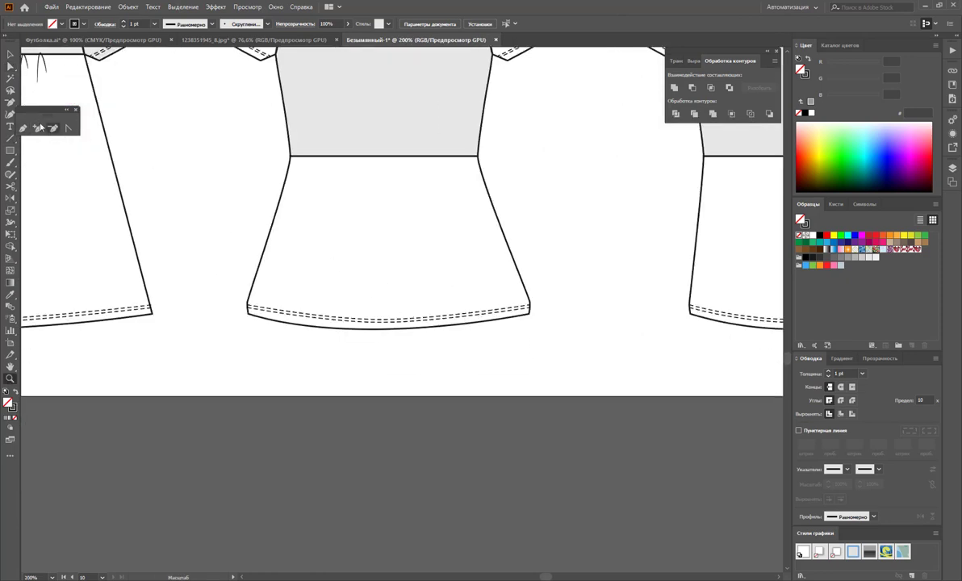
click(9, 55)
click(328, 317)
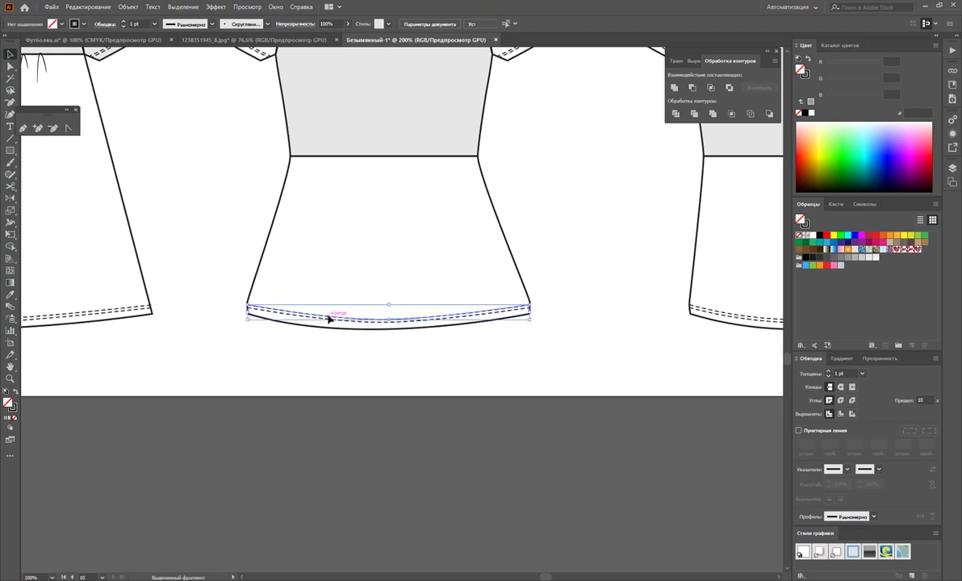
click(328, 320)
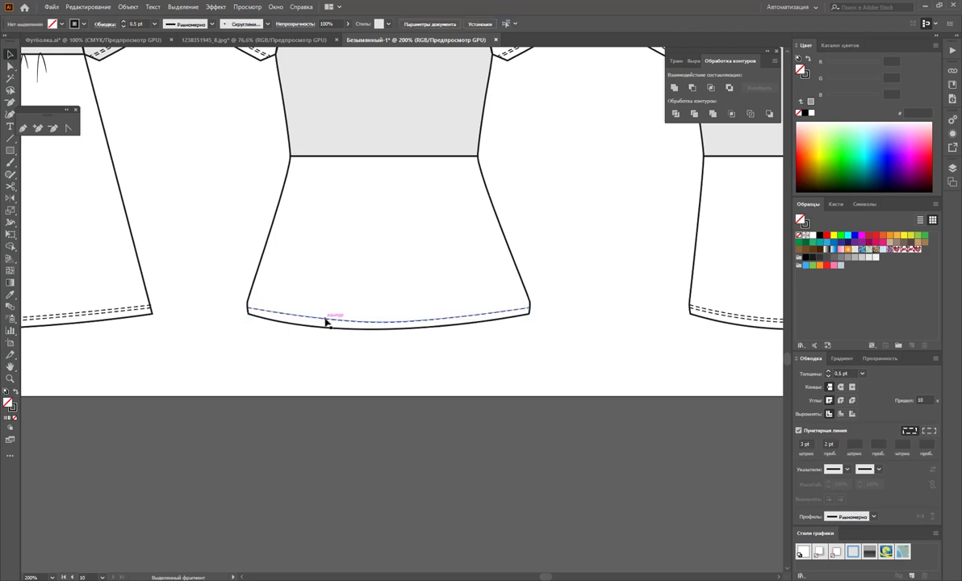
click(326, 321)
key(Delete)
Add new anchor points along the hem curve.
click(38, 128)
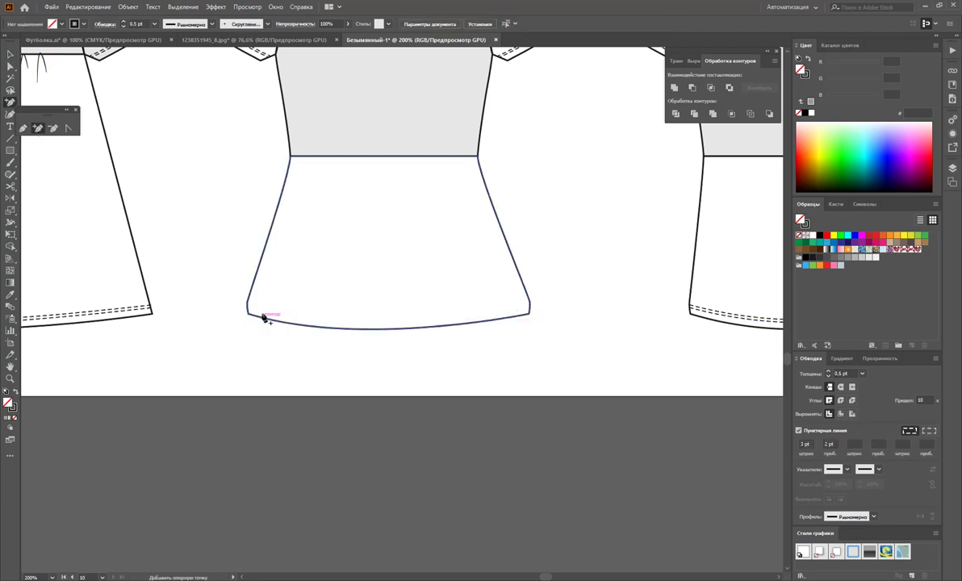
drag(260, 321, 298, 333)
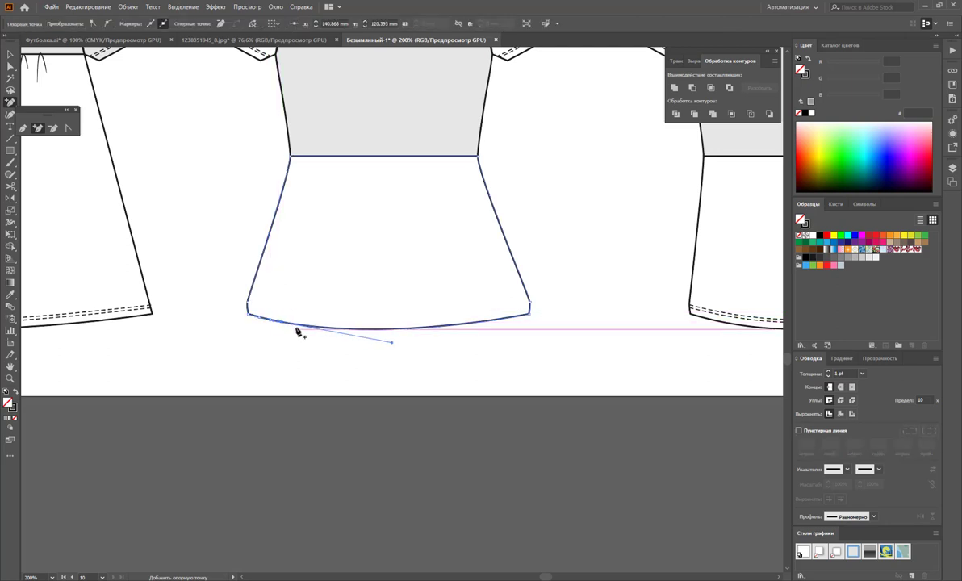
drag(298, 332, 419, 328)
click(498, 325)
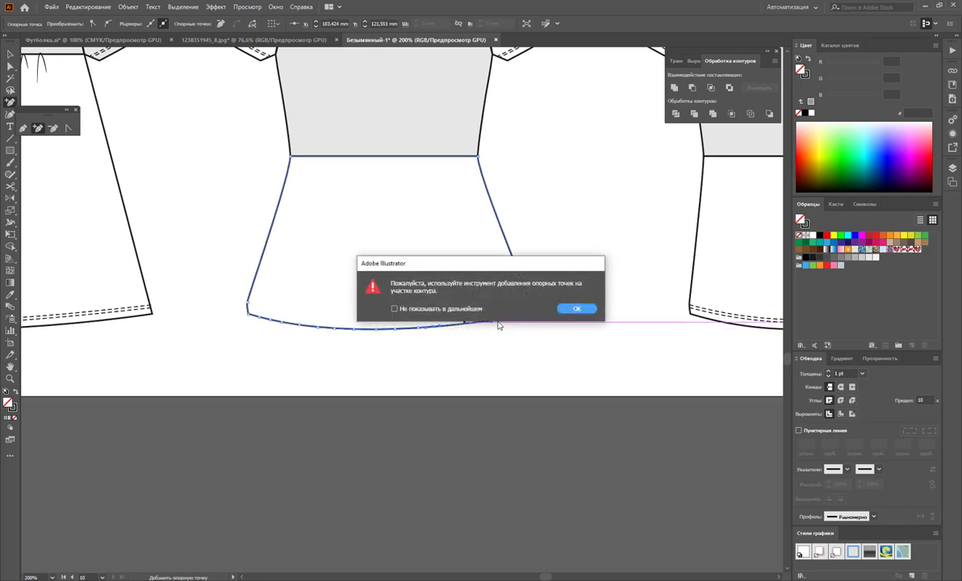
click(576, 309)
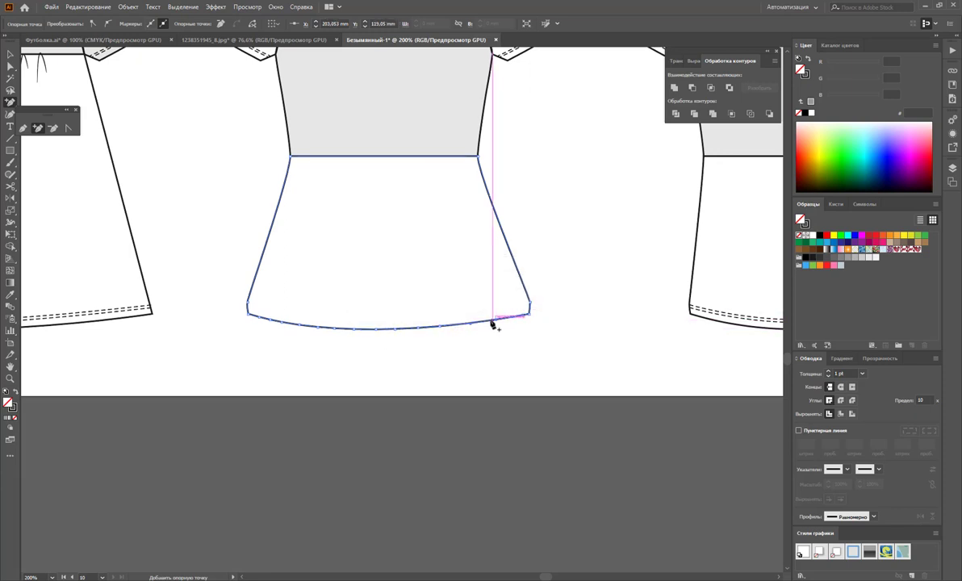
click(466, 325)
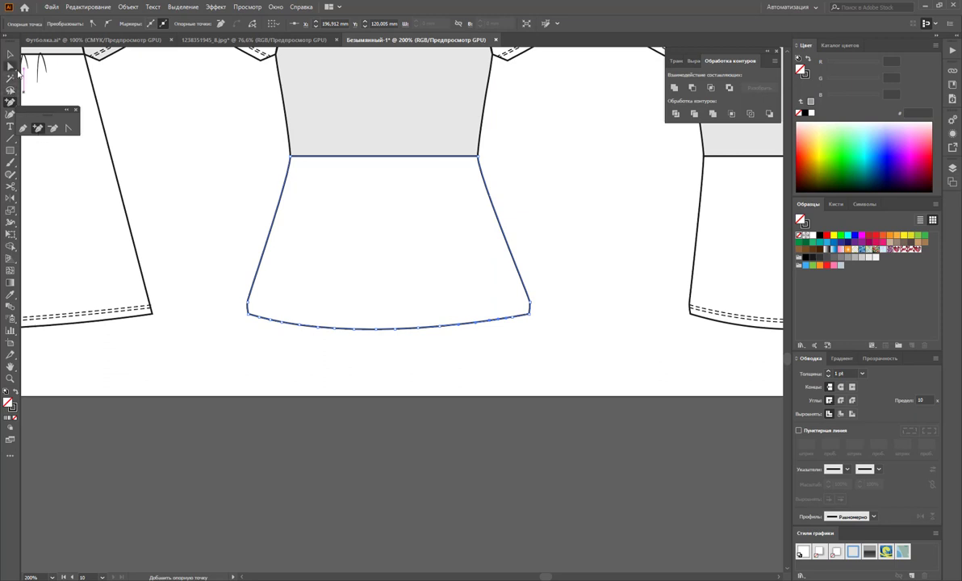
Drag the new hem points up into waves for a ruffled edge.
click(9, 65)
drag(259, 317, 365, 326)
mouse_move(367, 329)
mouse_down()
mouse_move(474, 322)
mouse_move(507, 309)
mouse_up()
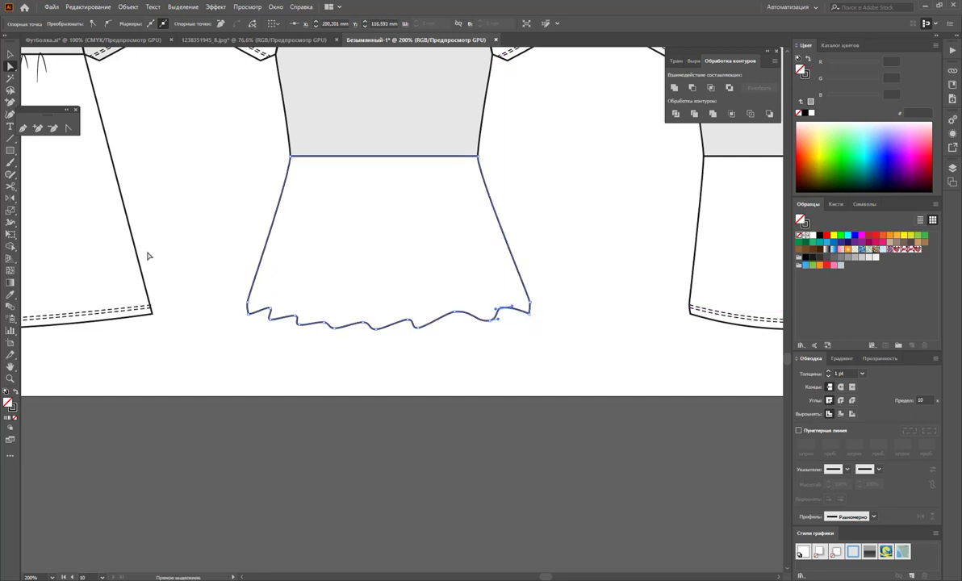
click(11, 139)
Draw eight straight fold lines fanning up from the hem across the skirt, then select the skirt paths.
drag(271, 308, 298, 200)
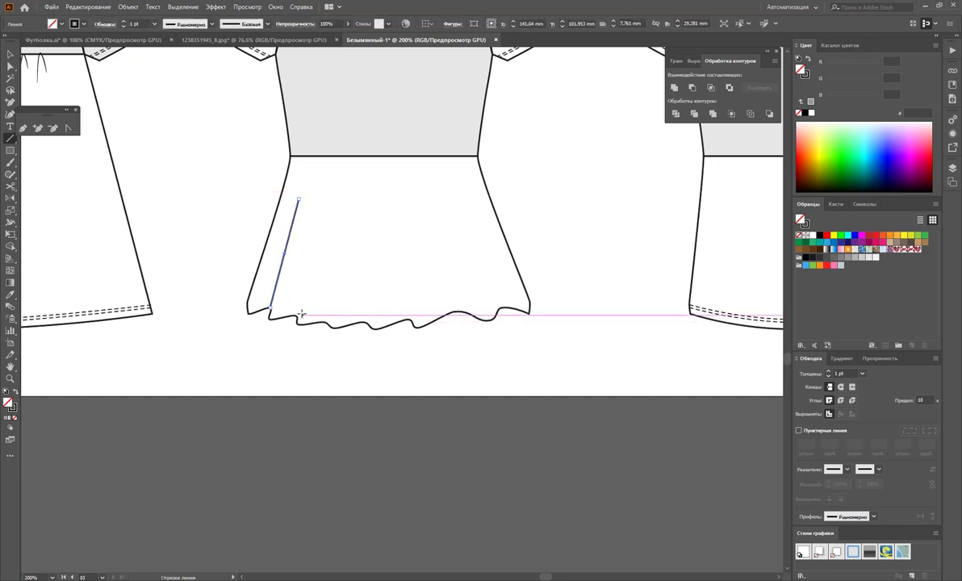
drag(296, 314, 307, 233)
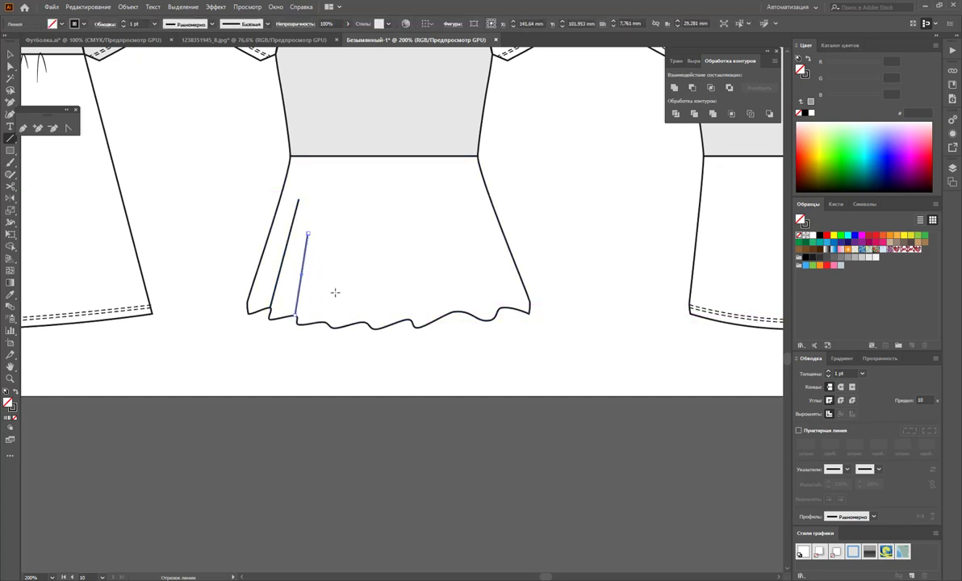
drag(325, 319, 329, 202)
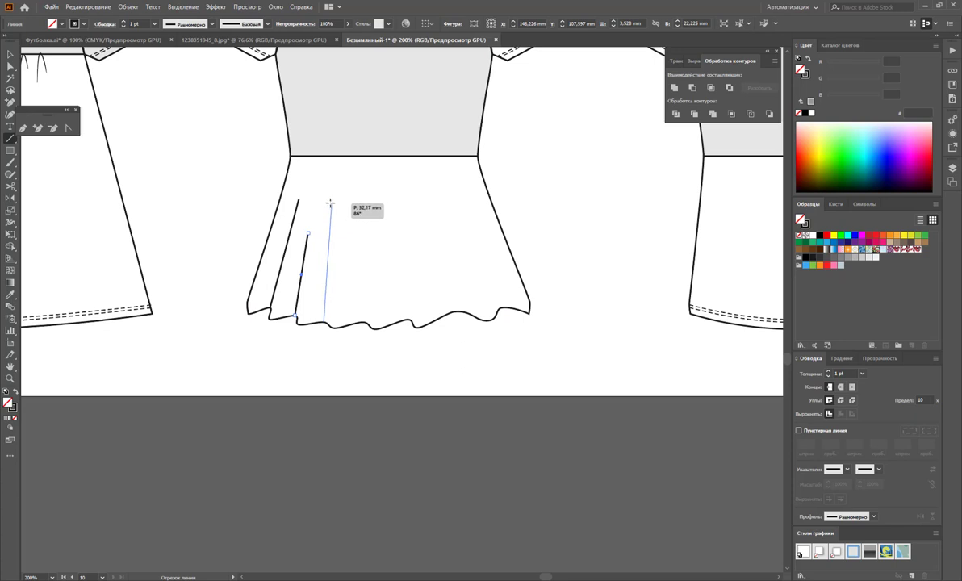
drag(334, 326, 337, 214)
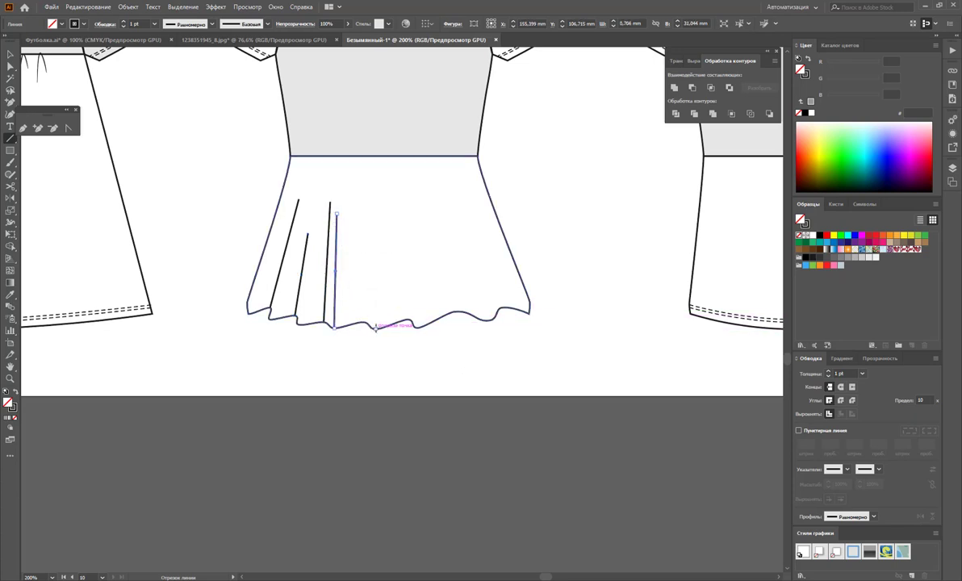
drag(374, 327, 374, 192)
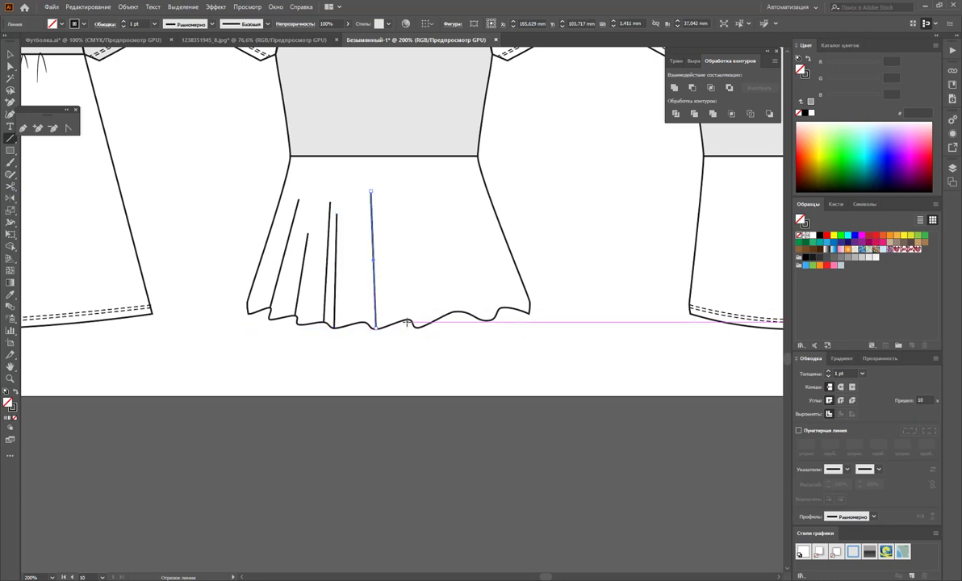
drag(409, 323, 401, 192)
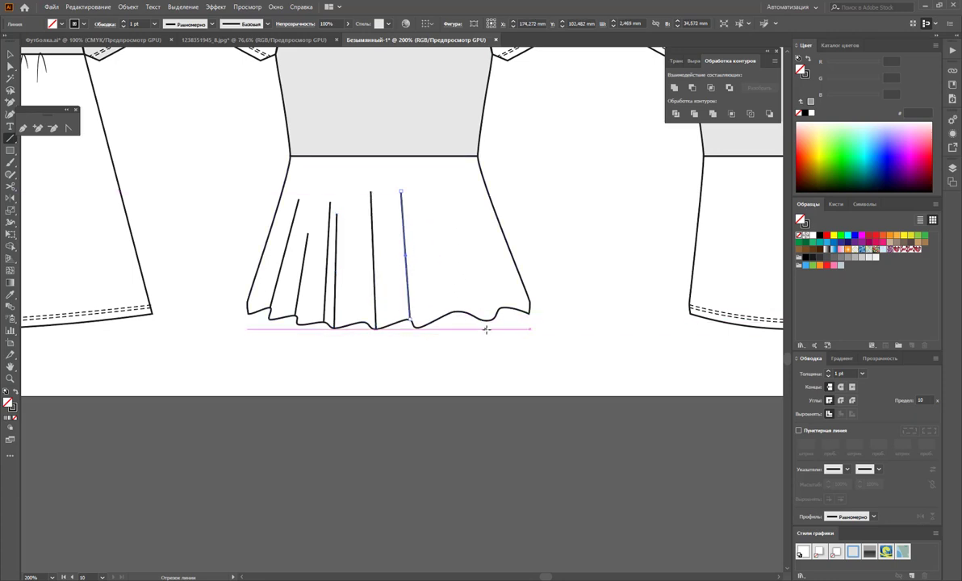
drag(457, 309, 436, 187)
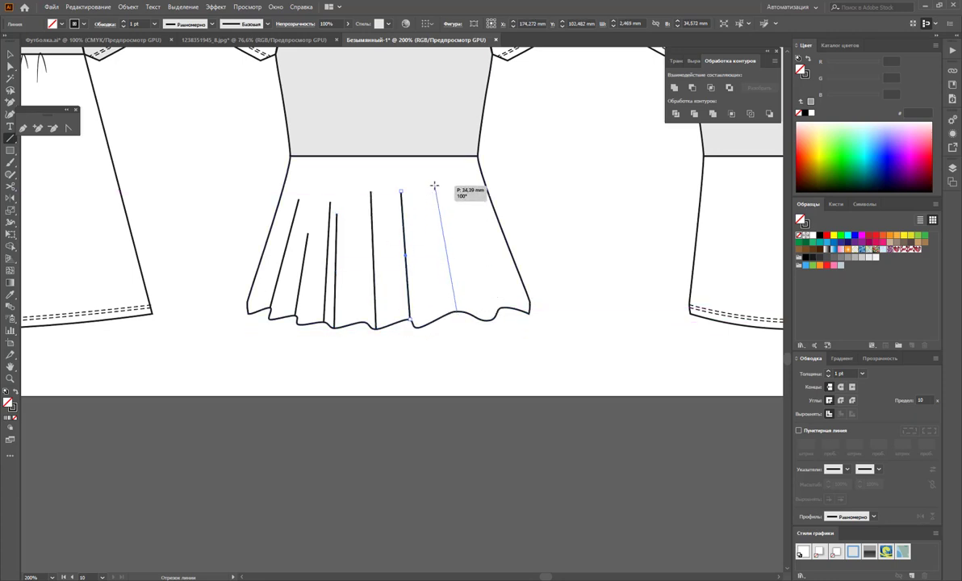
drag(499, 309, 462, 189)
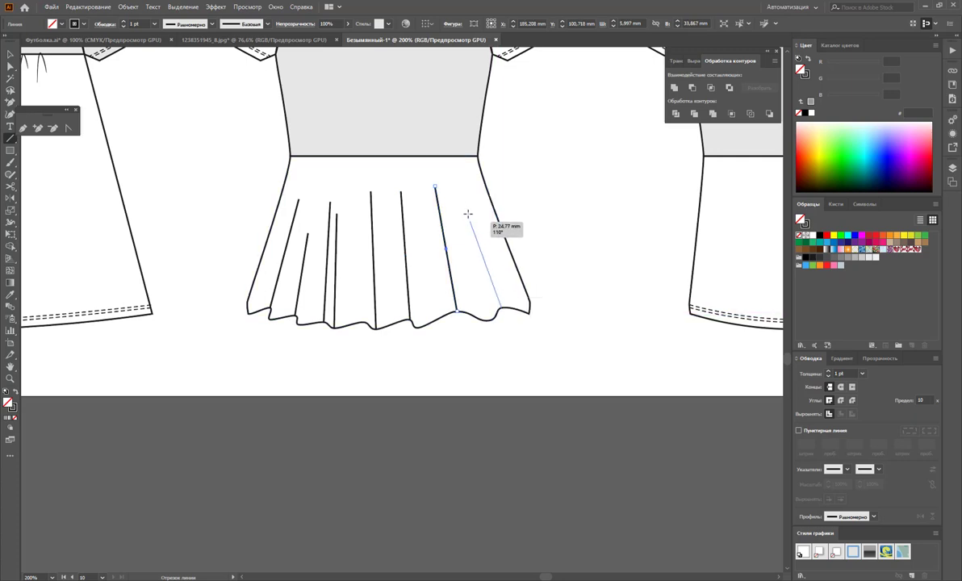
key(v)
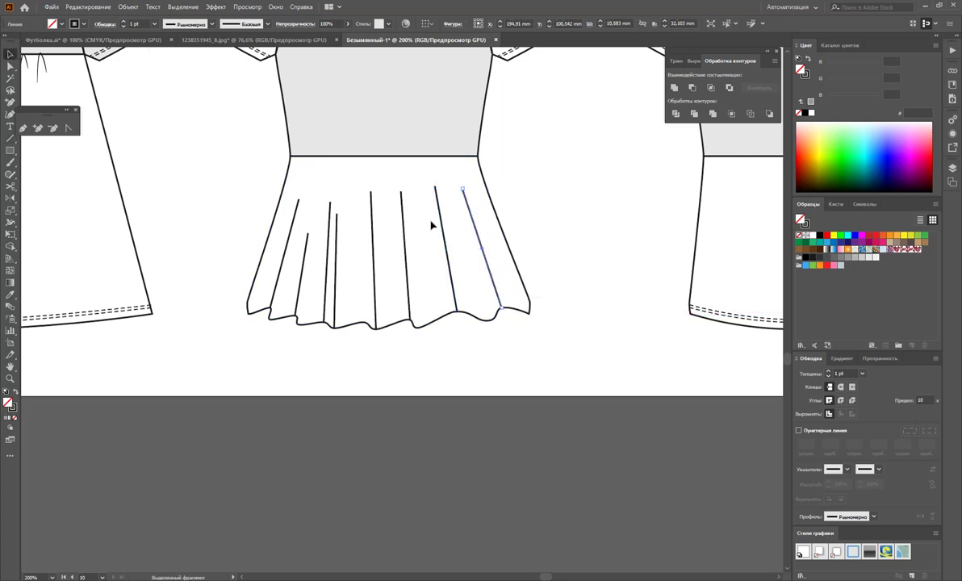
drag(314, 264, 229, 261)
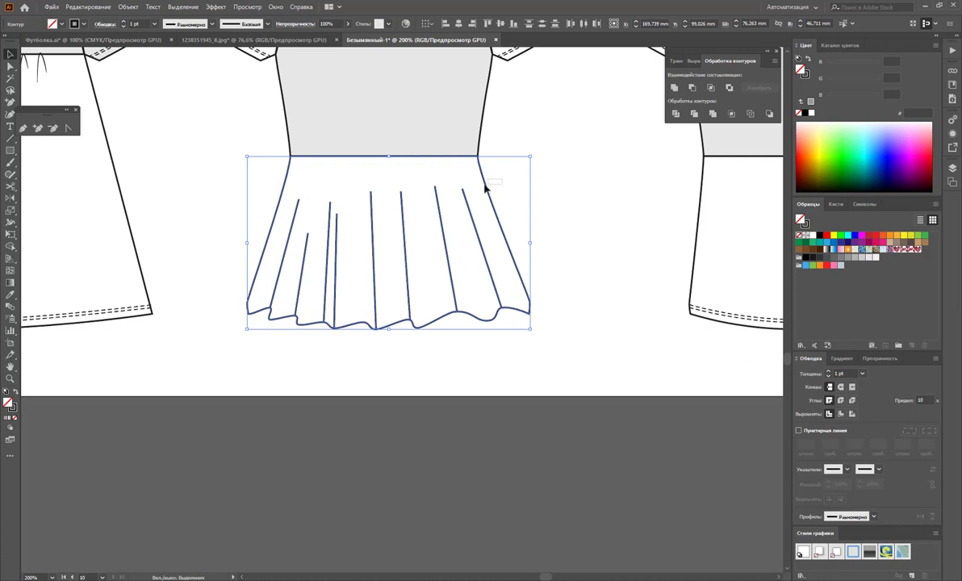
Select only the fold lines and give them a tapered width profile at 0.5 pt weight.
shift+click(484, 187)
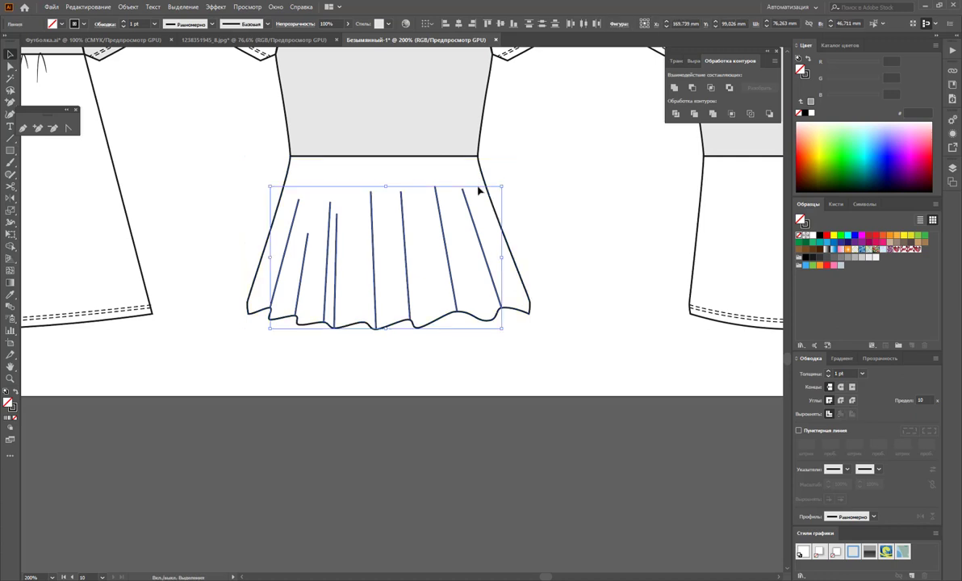
click(862, 374)
click(879, 133)
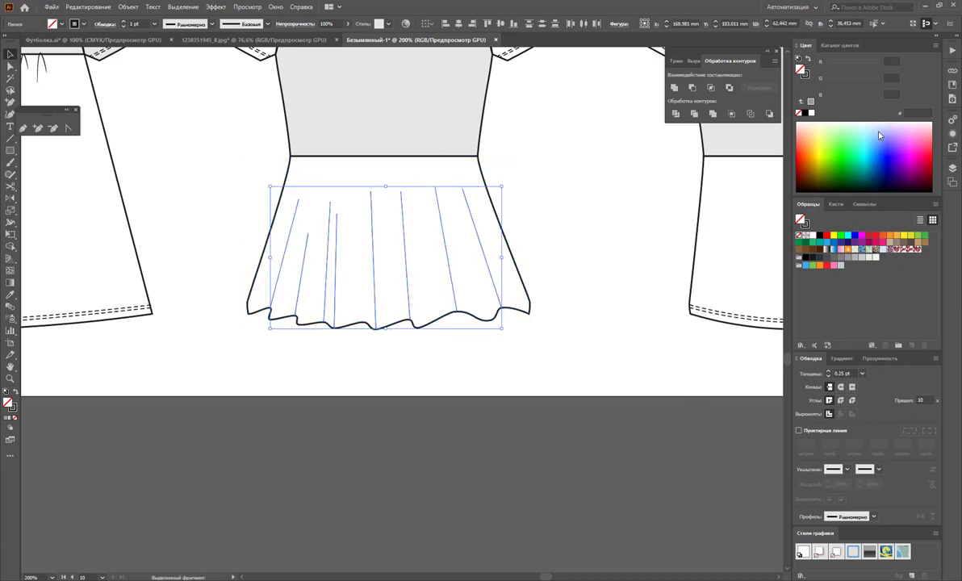
click(871, 517)
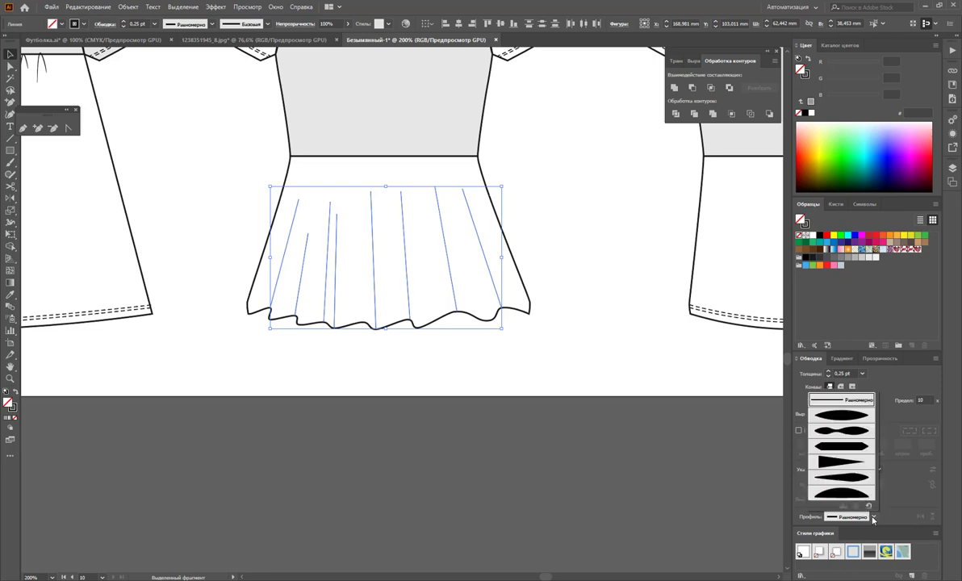
click(864, 477)
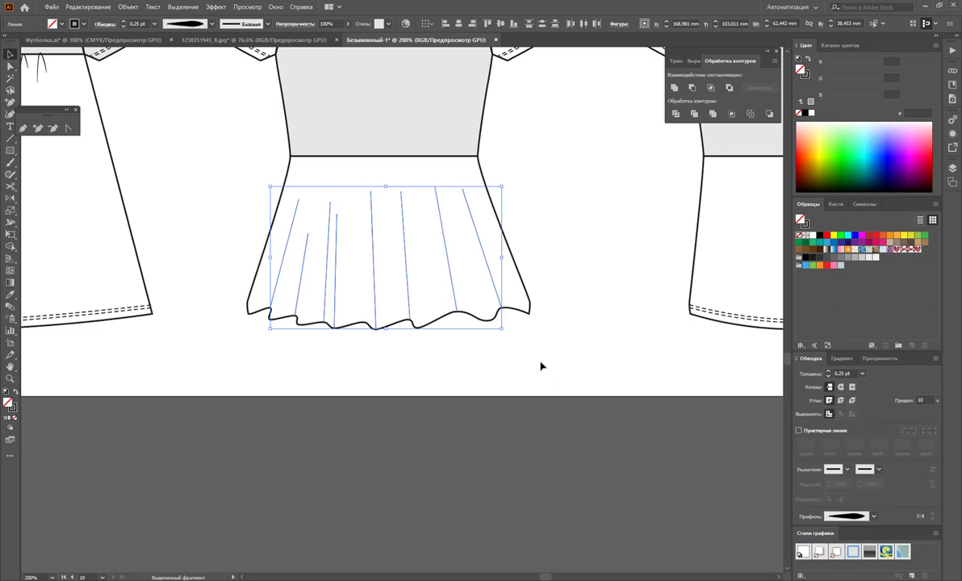
click(574, 323)
drag(564, 255, 208, 271)
click(862, 373)
click(874, 133)
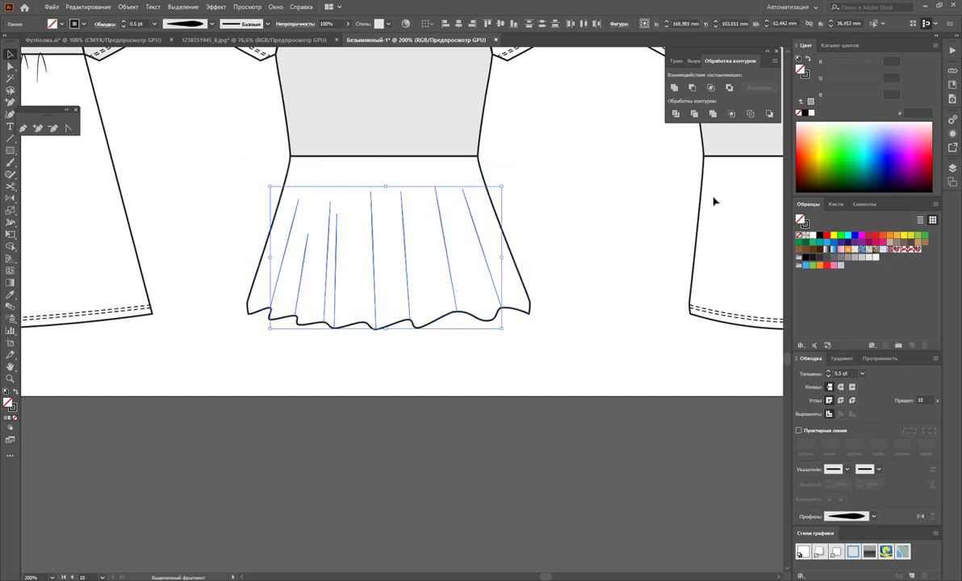
click(557, 207)
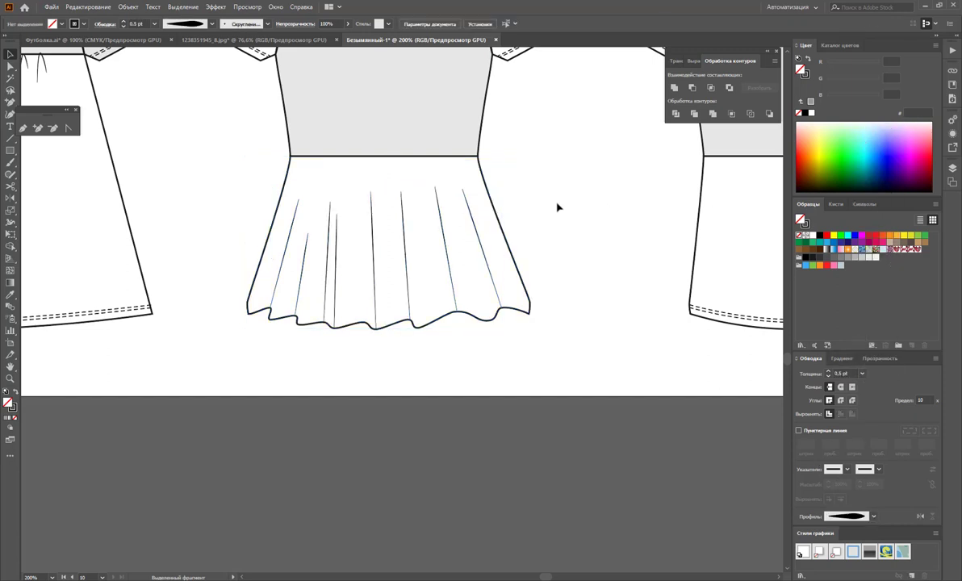
Draw a freehand V-shaped stroke beside the left fold line with the Pencil.
click(23, 128)
mouse_move(272, 318)
mouse_down()
mouse_move(302, 228)
mouse_move(295, 213)
mouse_up()
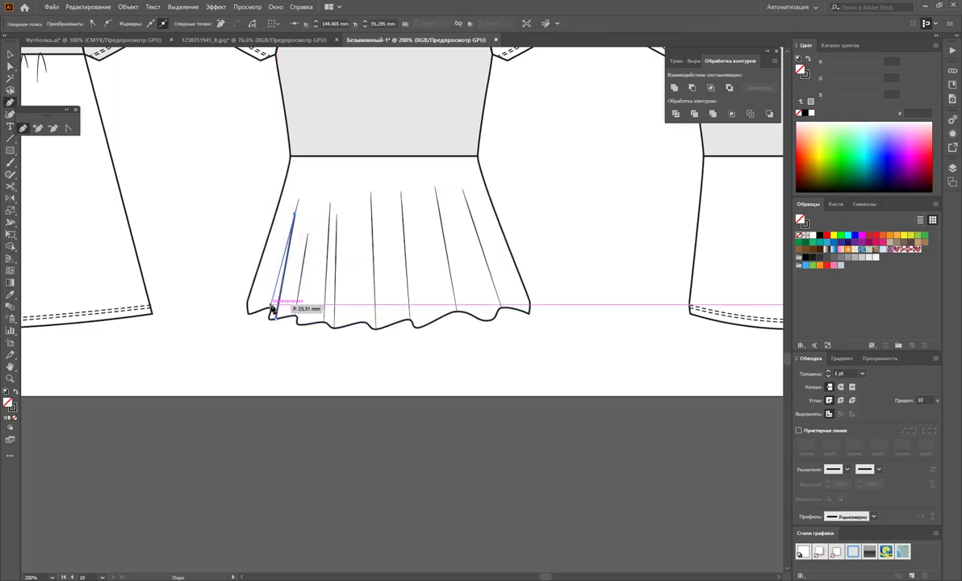
drag(272, 312, 275, 317)
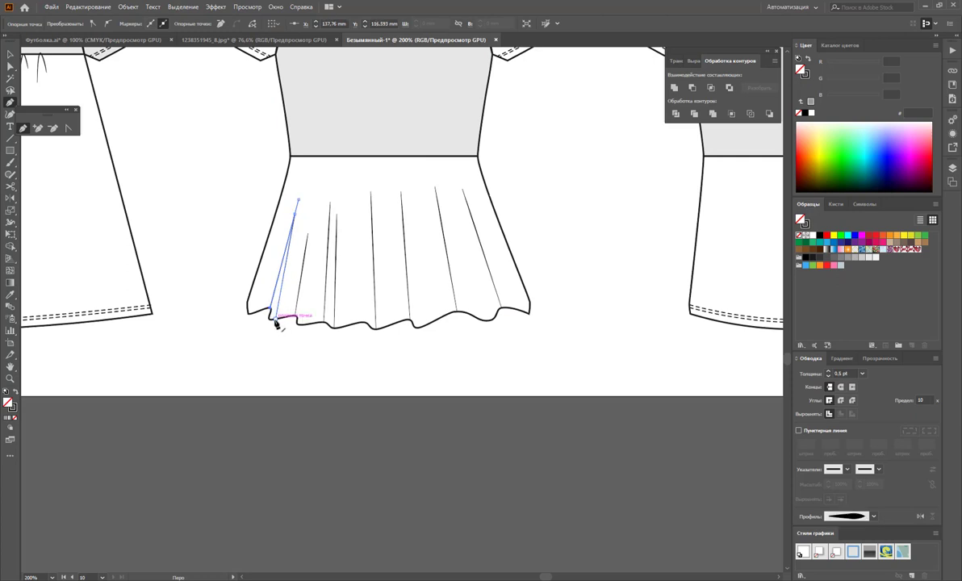
key(ctrl)
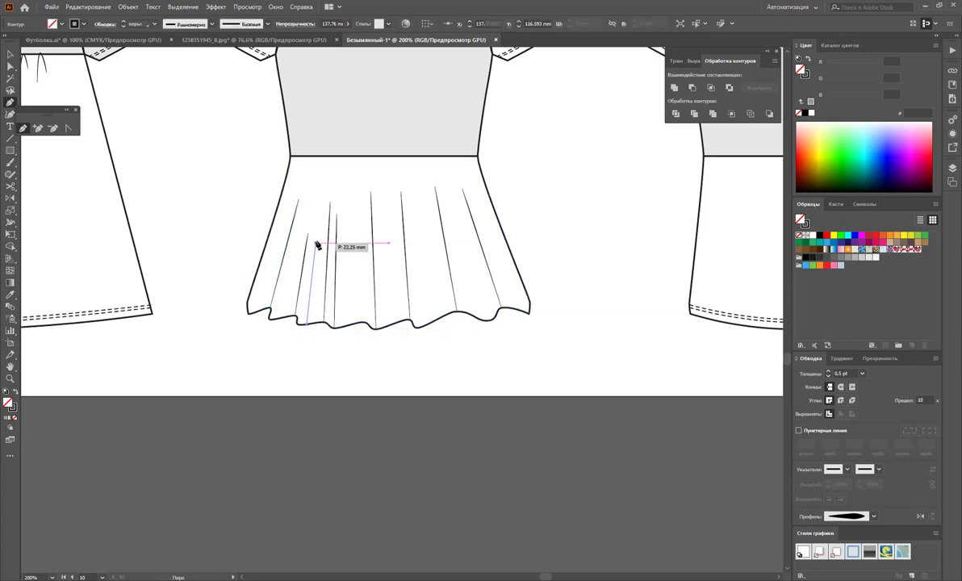
drag(315, 212, 307, 323)
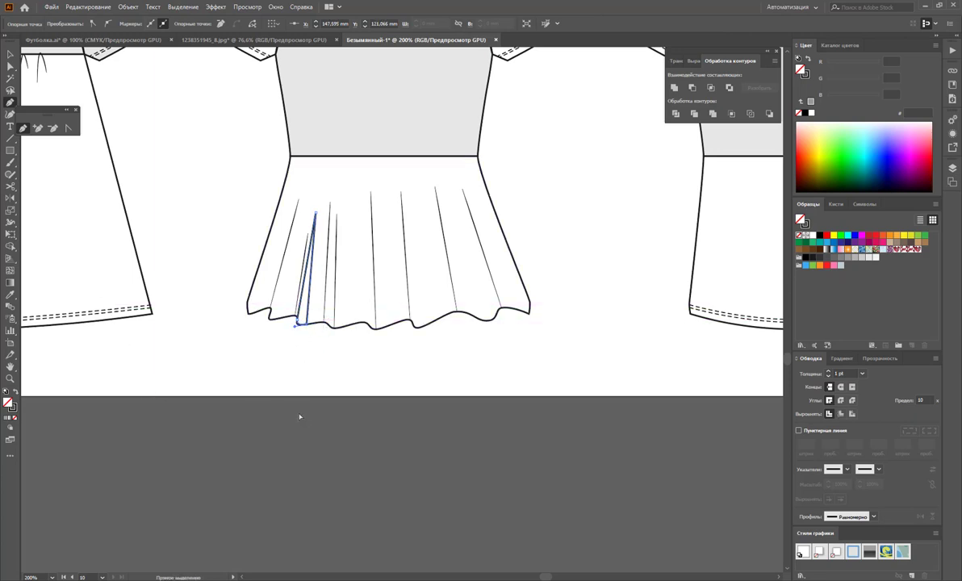
key(ctrl+shift+a)
Turn the V into a filled wedge and lower its opacity to 18%.
click(9, 55)
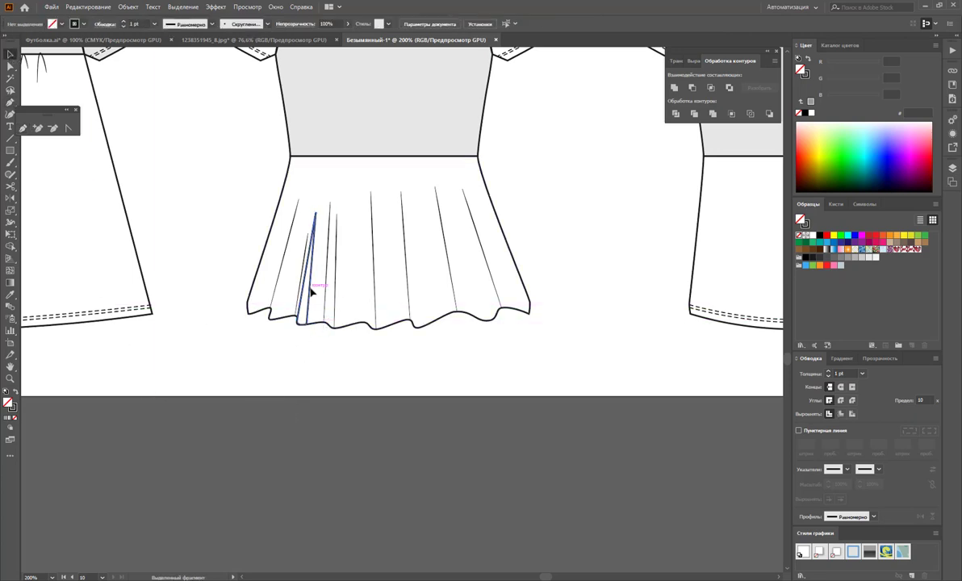
click(310, 289)
click(14, 392)
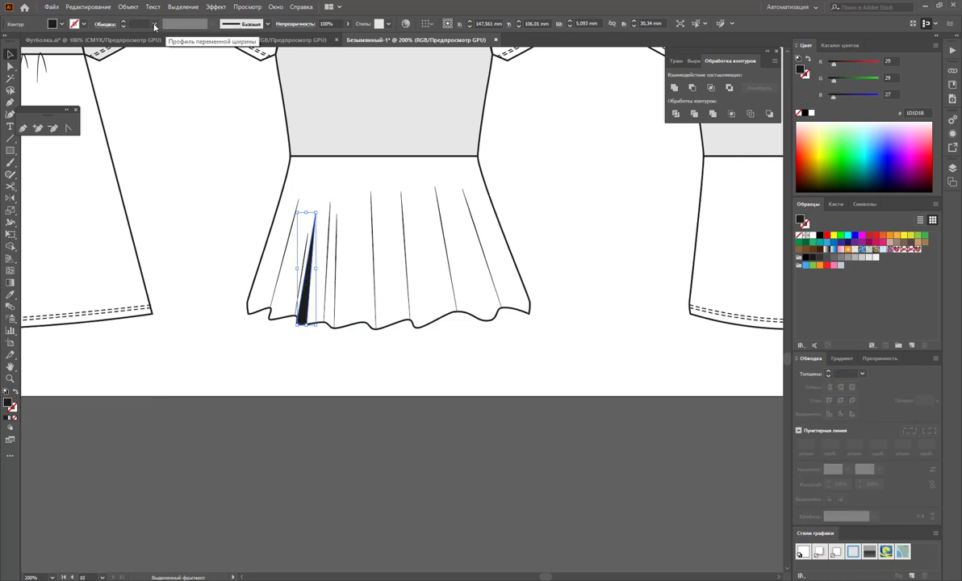
click(349, 25)
drag(367, 33, 294, 33)
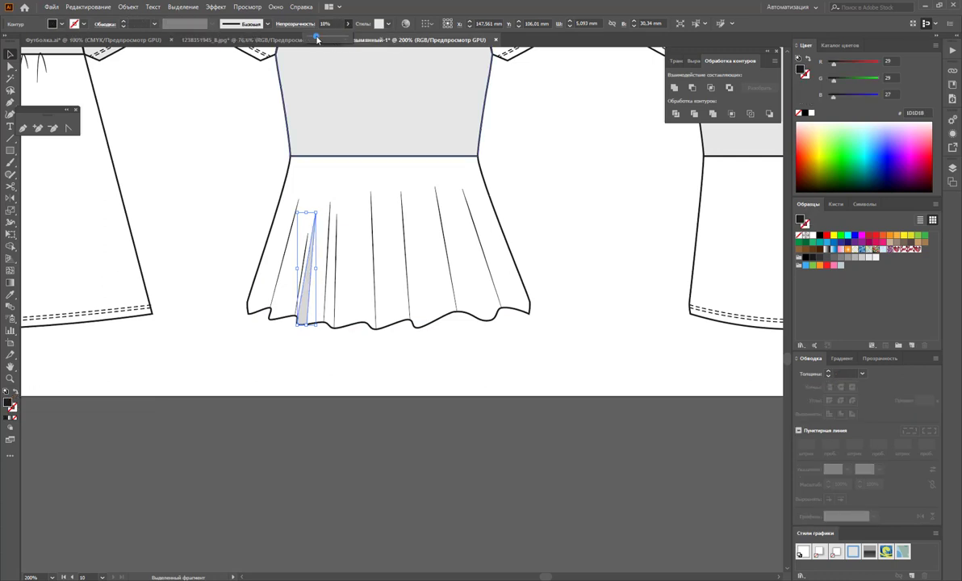
click(320, 361)
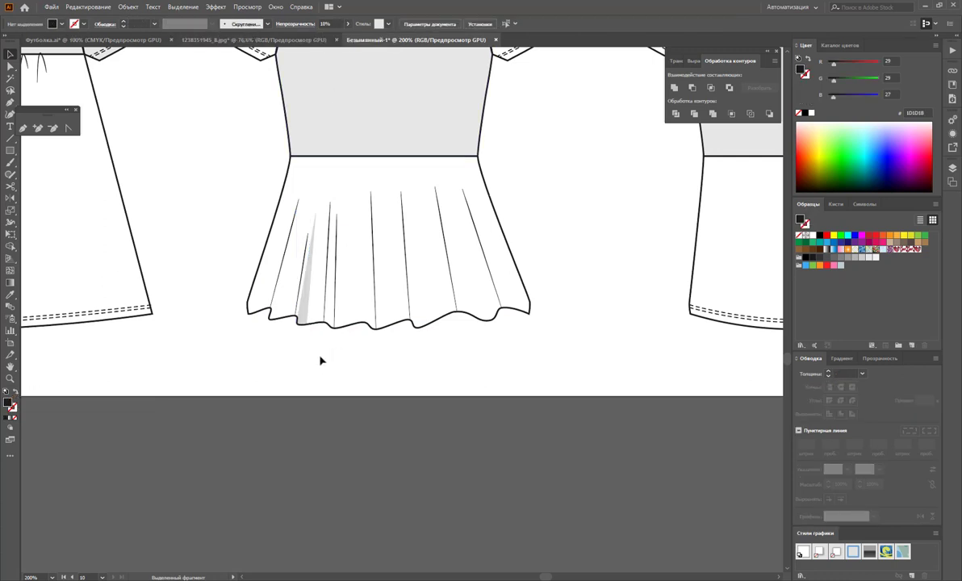
drag(305, 262, 305, 264)
click(306, 265)
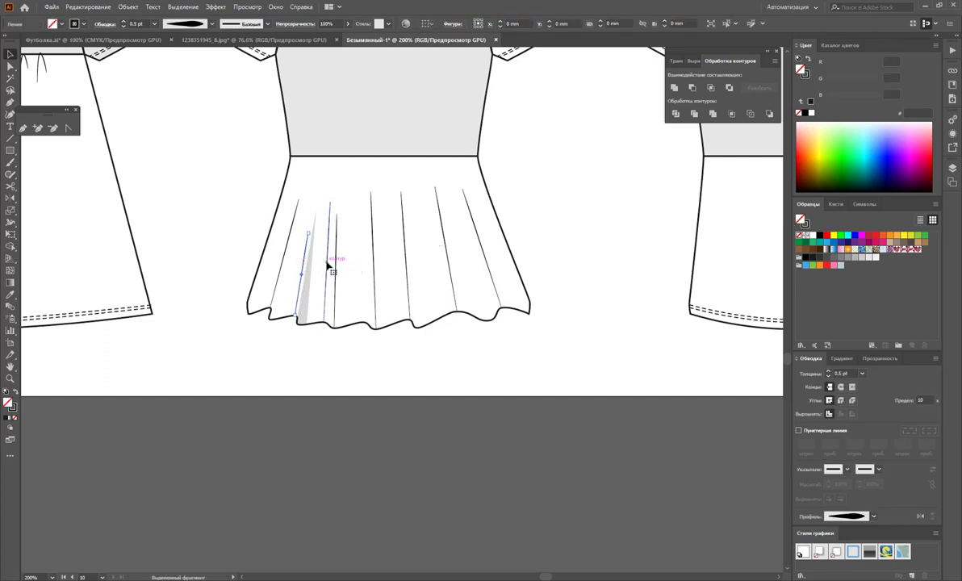
Draw a narrow closed pleat triangle up from the hem with the Pen tool.
click(341, 351)
click(23, 128)
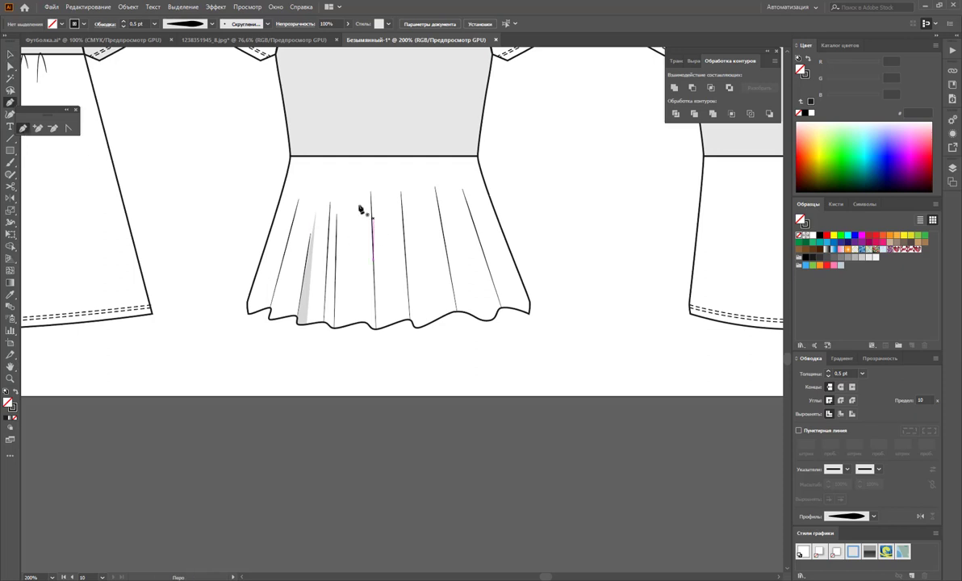
click(342, 239)
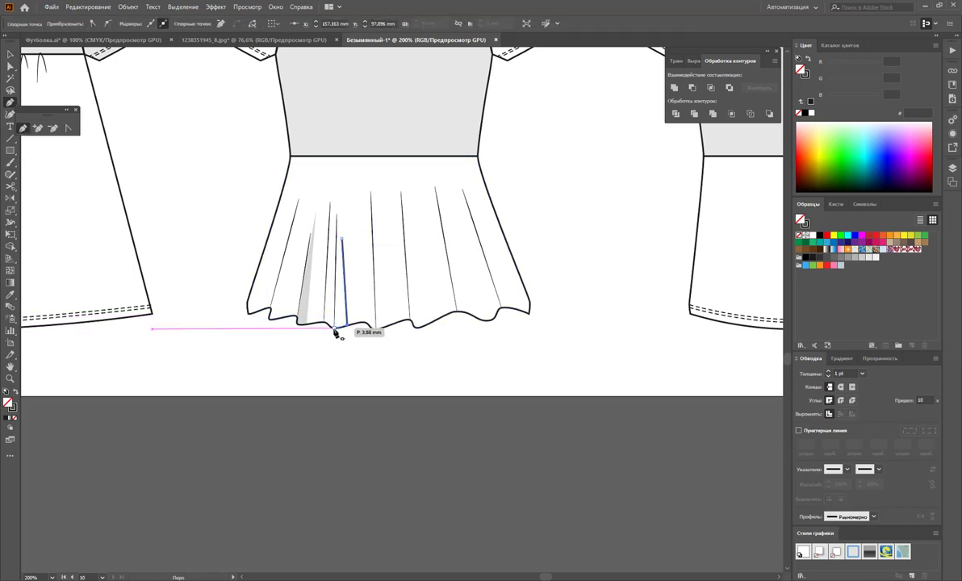
click(339, 323)
click(336, 214)
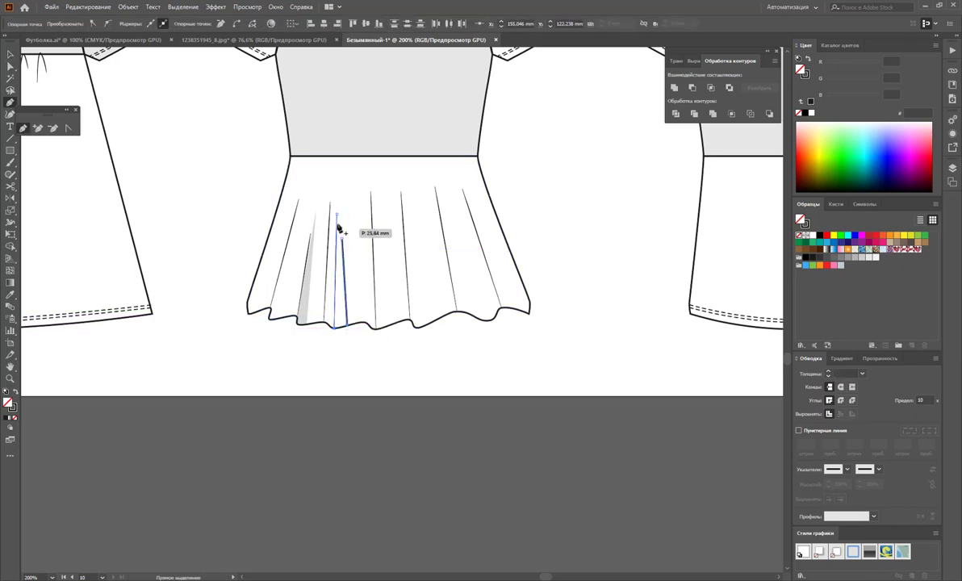
click(338, 326)
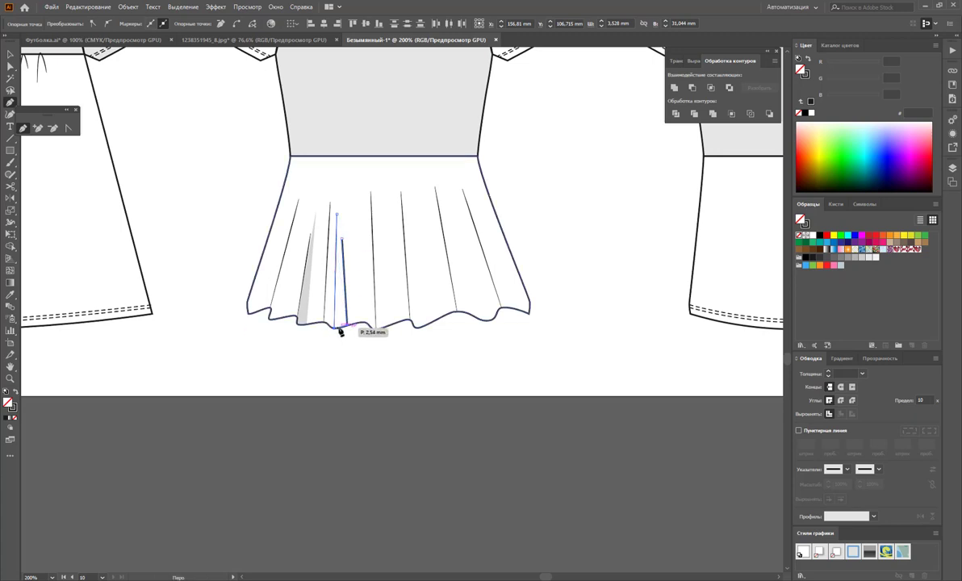
click(343, 240)
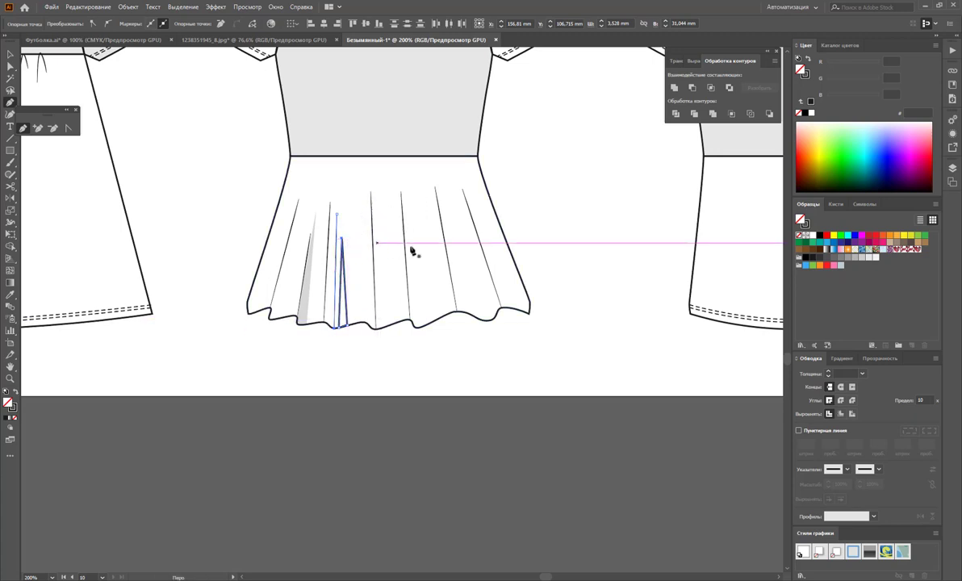
Adjust the pleat's top and bottom points, copy the neighbouring pleat's grey fill, and zoom out.
key(a)
drag(342, 241, 338, 228)
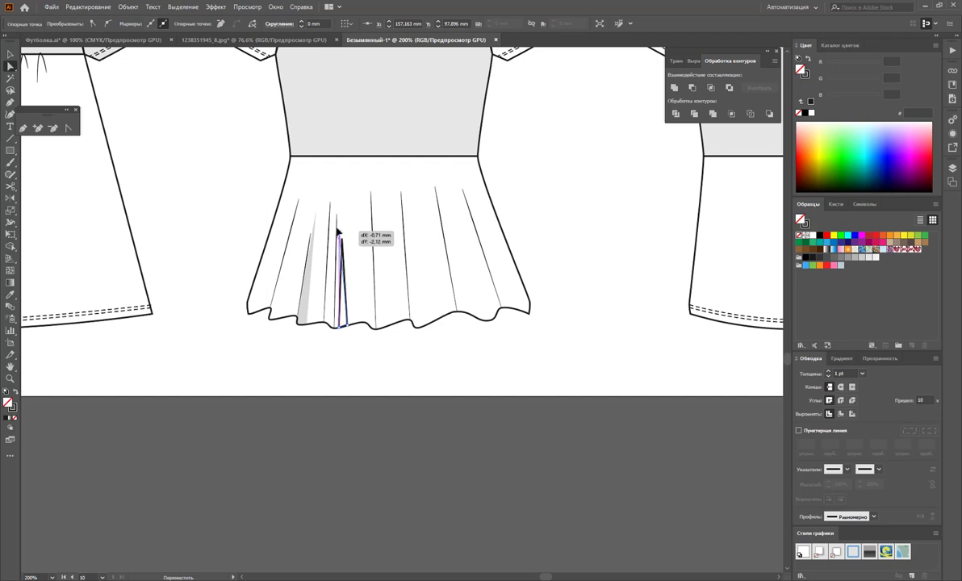
drag(340, 330, 344, 330)
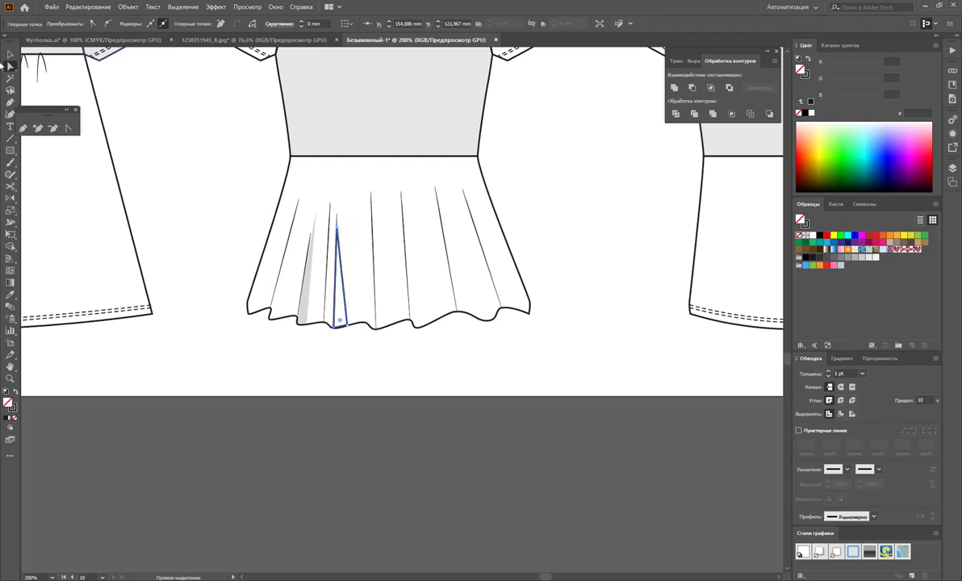
click(11, 295)
click(307, 287)
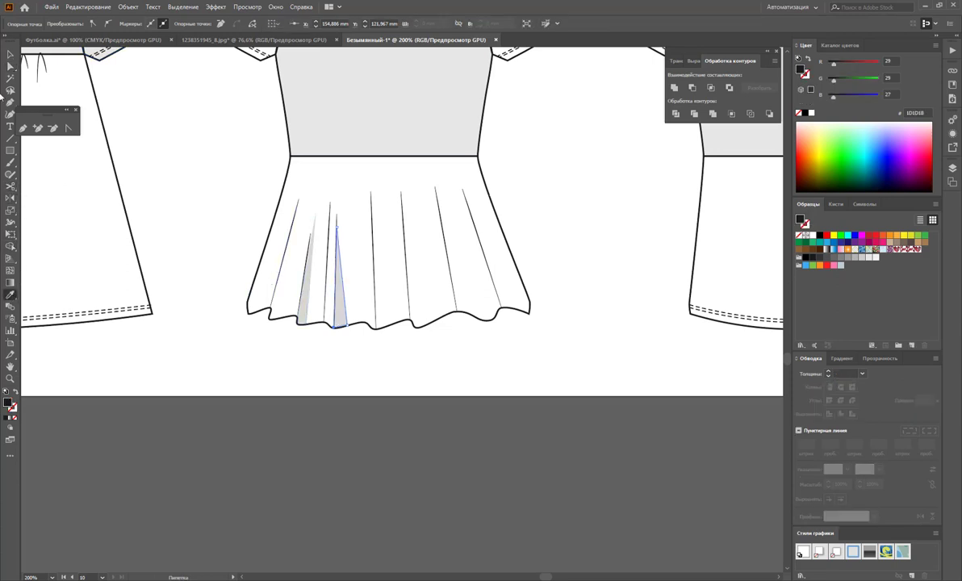
click(11, 53)
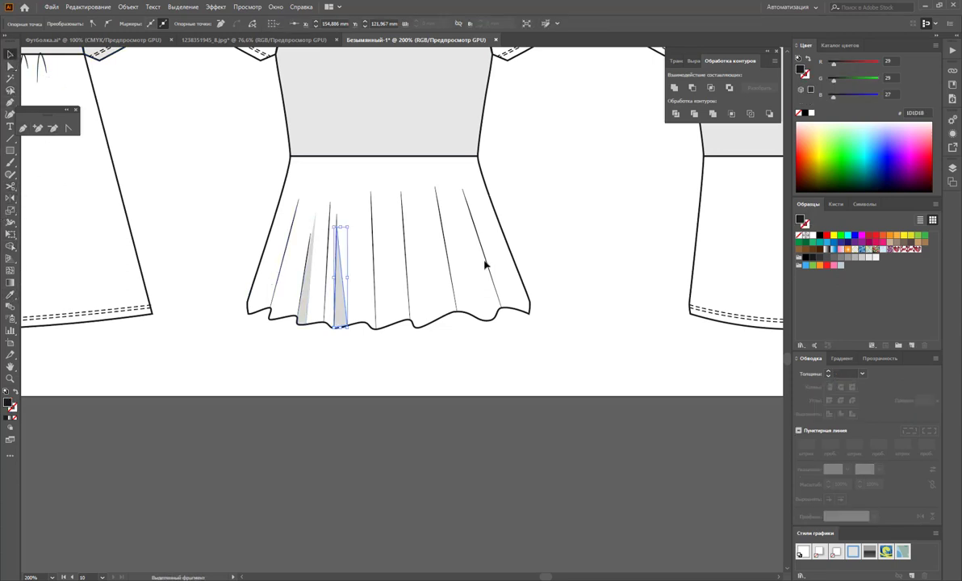
click(494, 234)
key(z)
alt+click(403, 261)
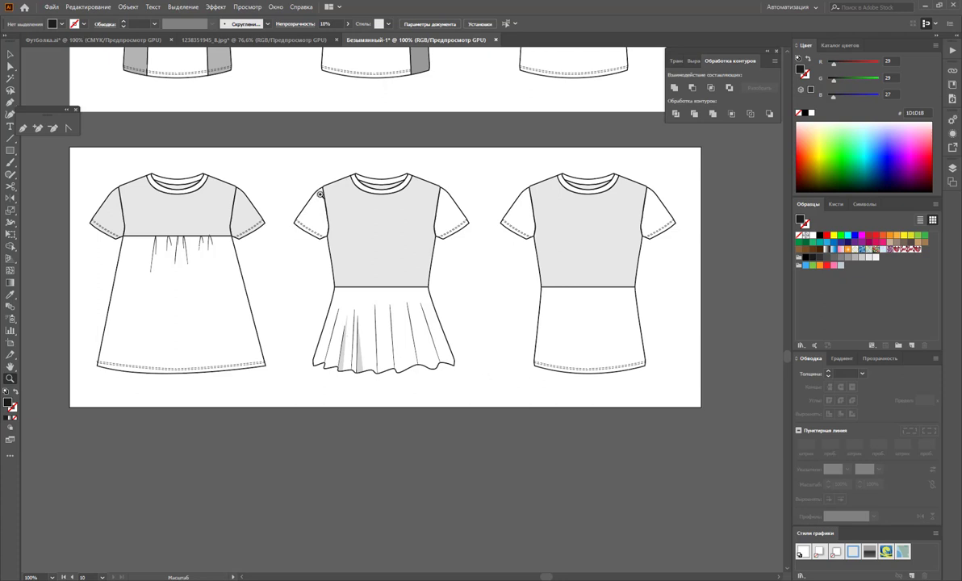
Delete the right shirt's plain lower body.
click(11, 54)
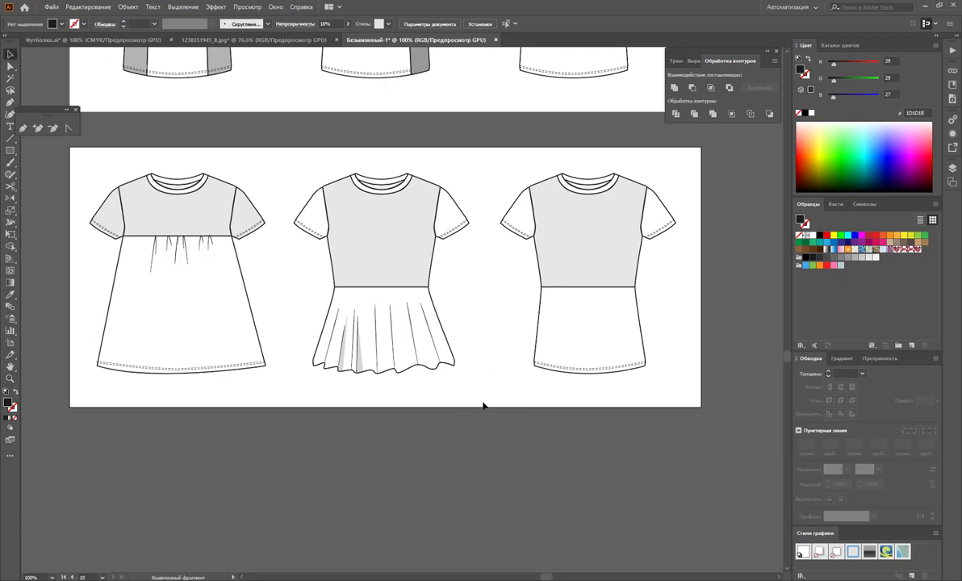
drag(477, 397, 309, 336)
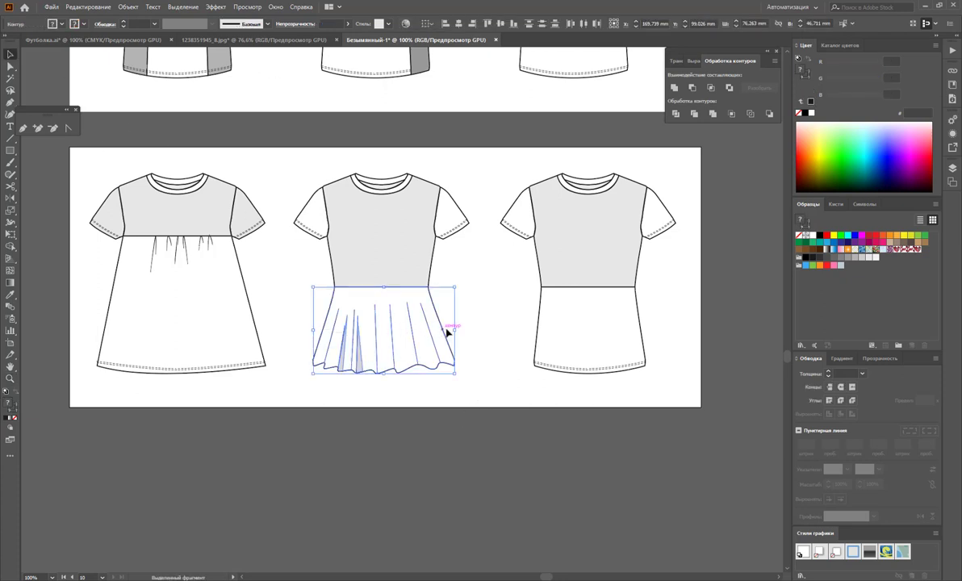
drag(447, 331, 654, 333)
key(ctrl+z)
drag(668, 397, 512, 345)
key(Delete)
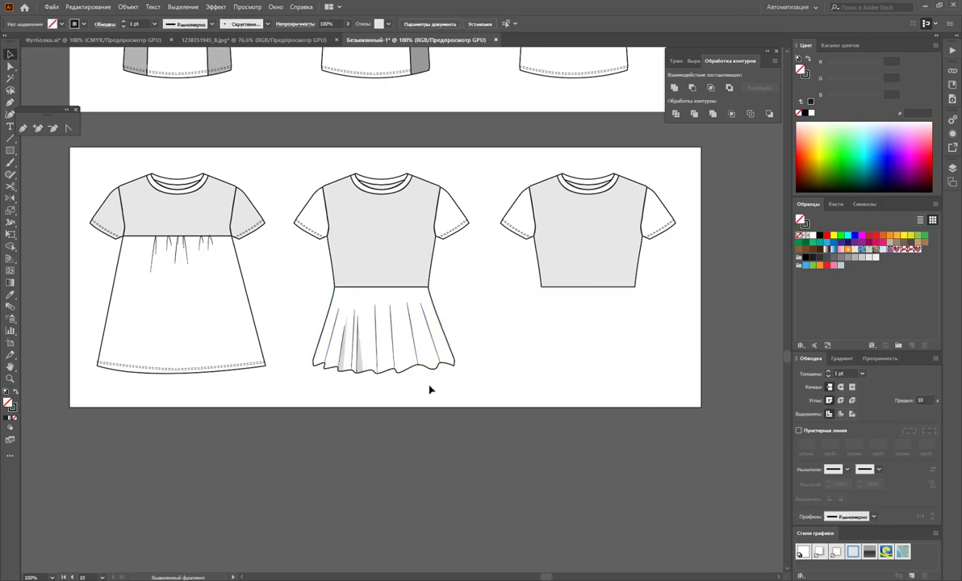
Place a copy of the peplum skirt on the right shirt, nudge it left, and group it.
mouse_move(361, 355)
mouse_down()
mouse_move(333, 315)
mouse_move(539, 312)
mouse_up()
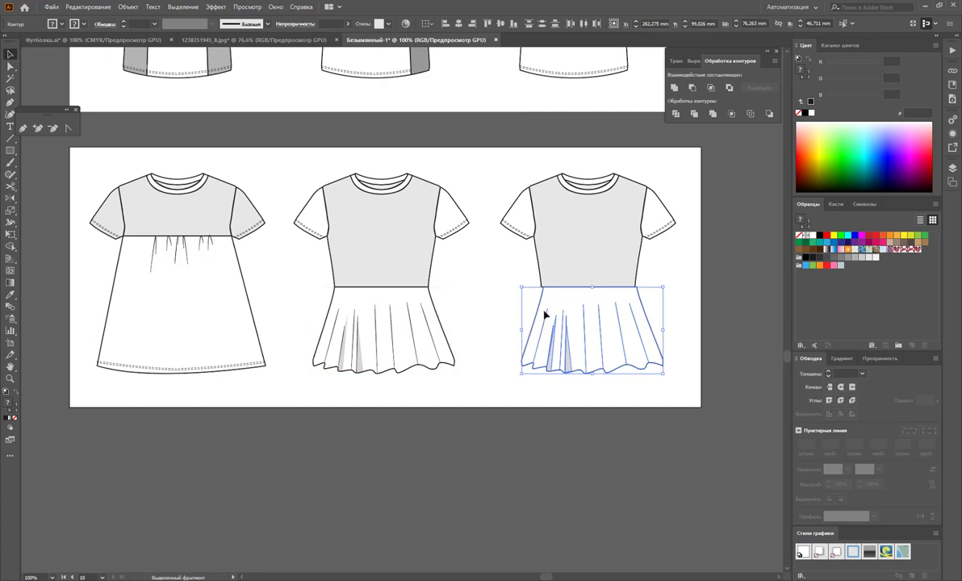
key(Left)
key(Left)
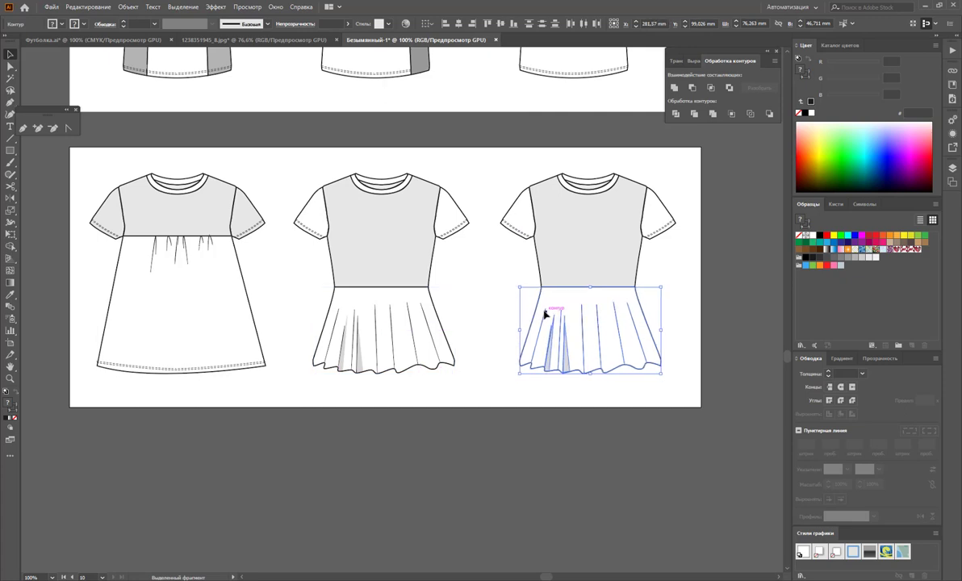
right_click(618, 321)
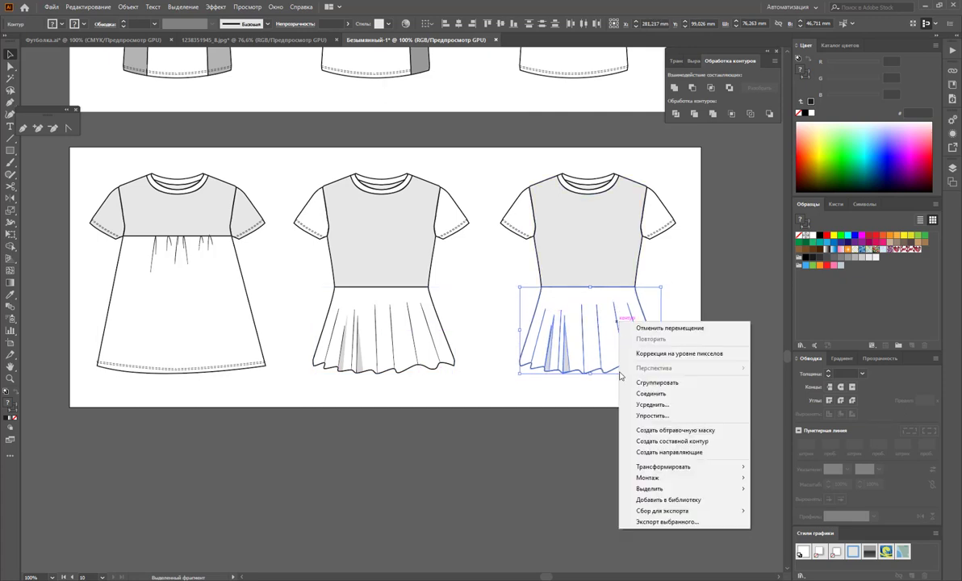
click(656, 383)
Paste a second skirt copy onto the right shirt and shorten it into an upper tier.
key(a)
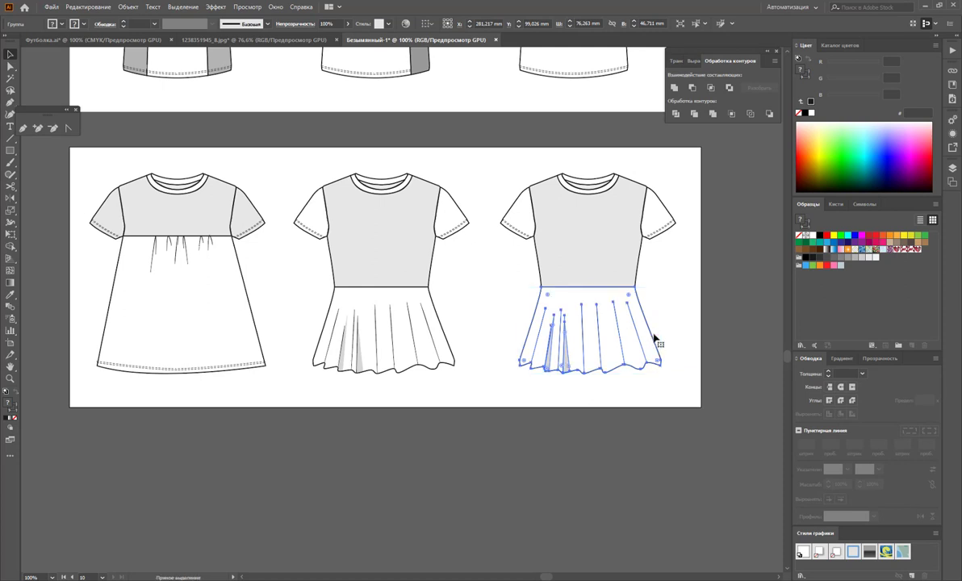
key(ctrl+c)
key(ctrl+v)
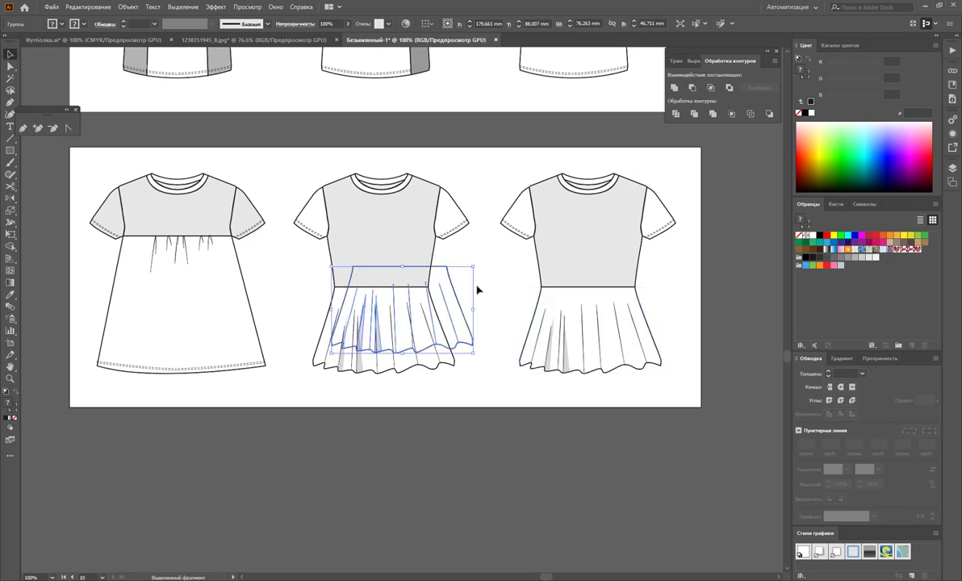
drag(457, 300, 643, 320)
drag(589, 373, 591, 341)
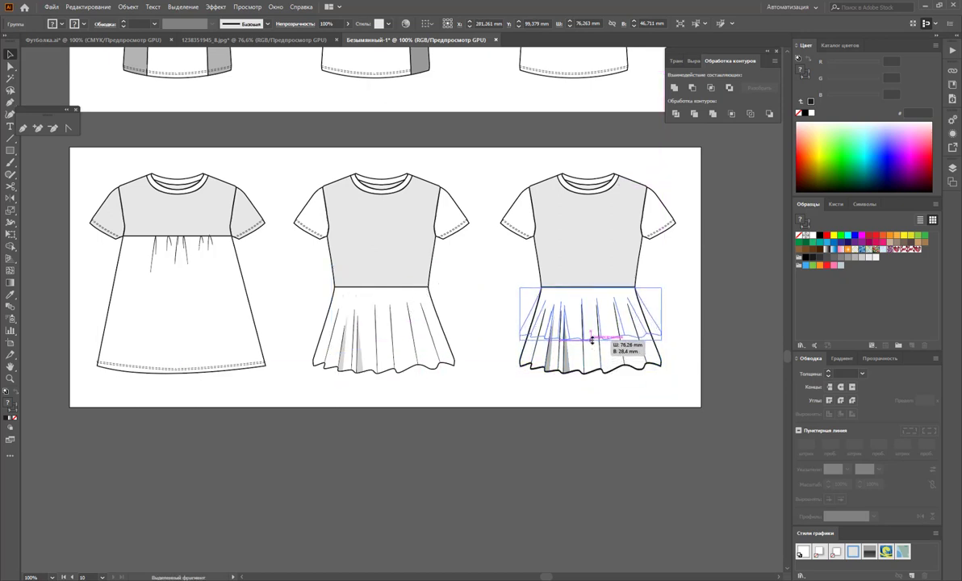
click(614, 418)
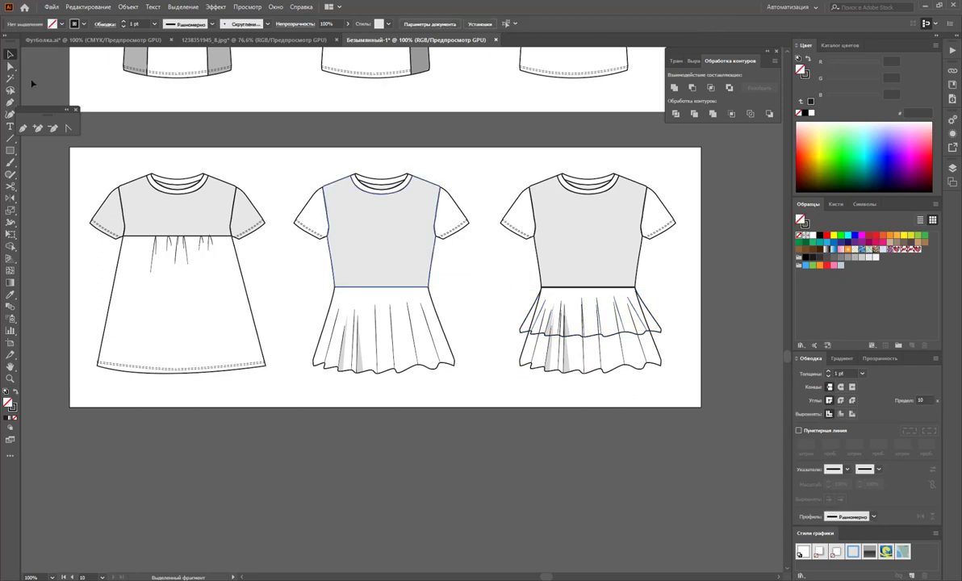
Fill the upper tier white and the lower tier very light grey #F2F2F2.
click(11, 67)
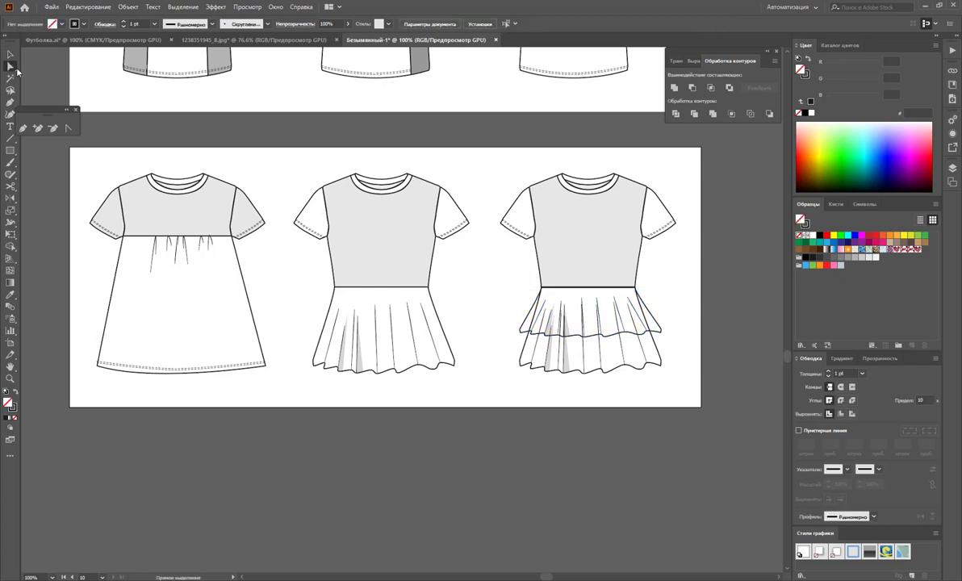
click(665, 323)
click(811, 236)
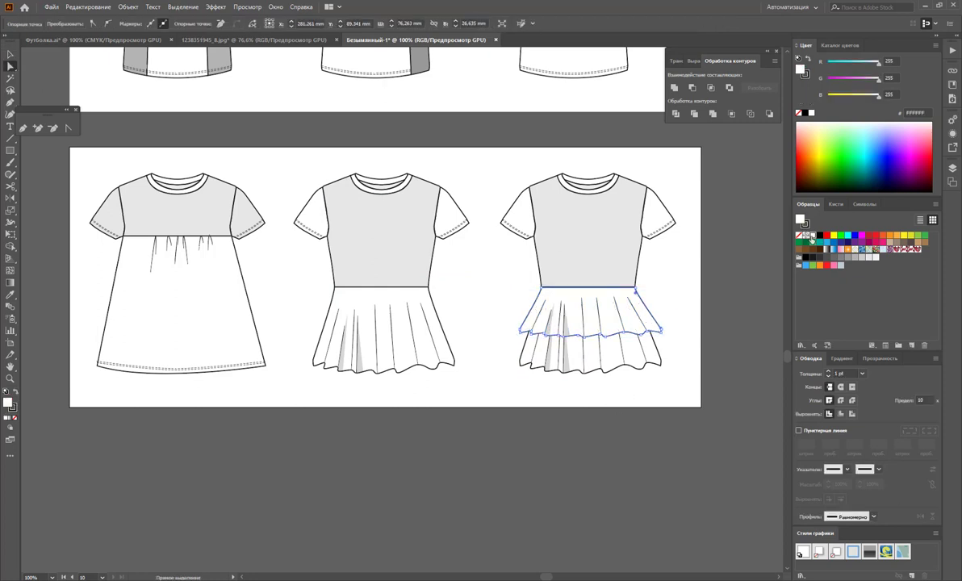
click(690, 296)
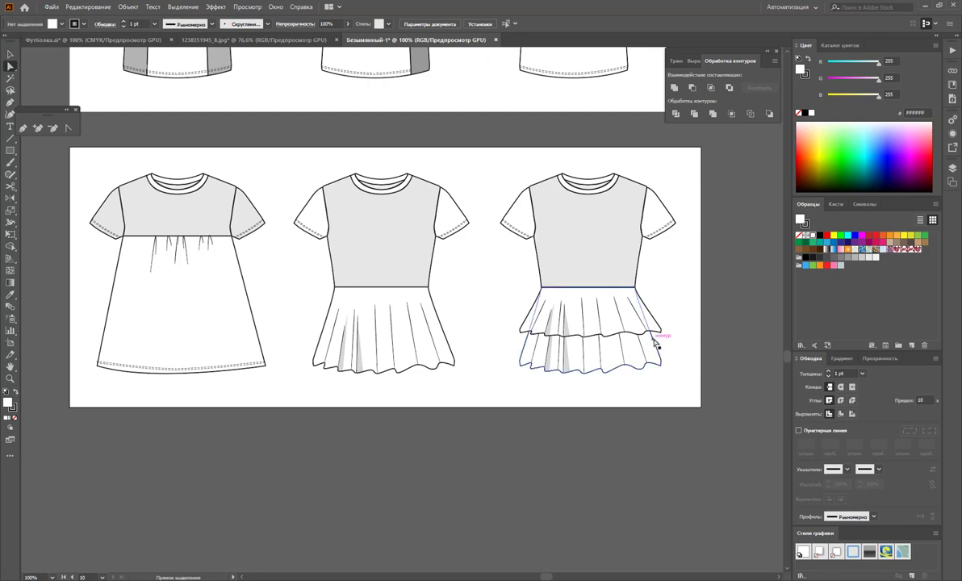
click(658, 342)
click(866, 257)
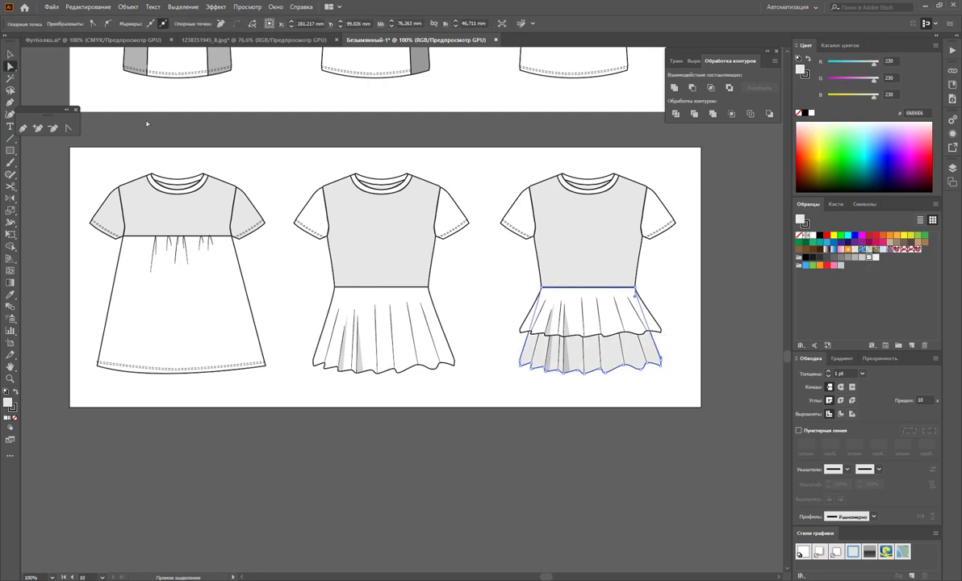
click(875, 256)
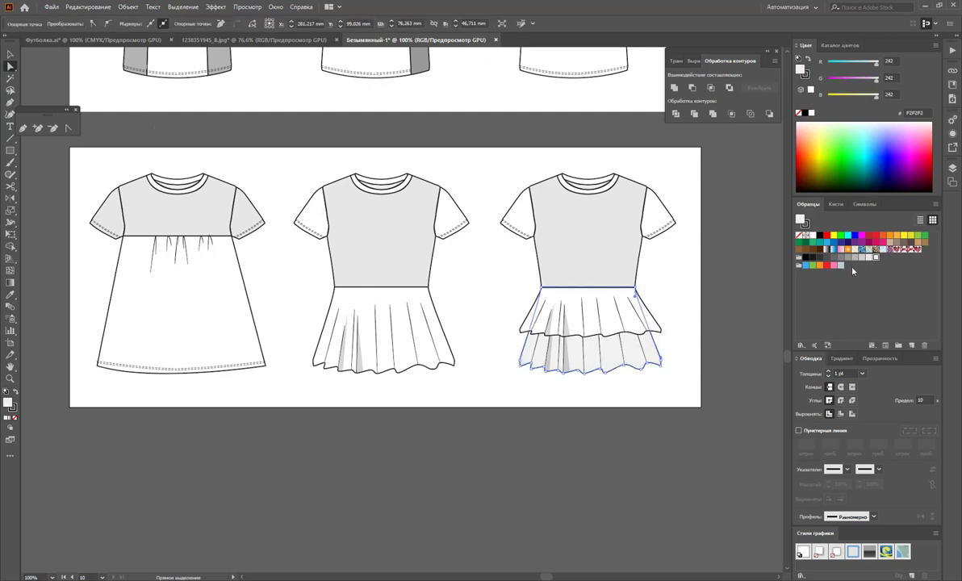
Reposition the upper tier and stretch it slightly lower over the lower tier.
click(8, 54)
click(700, 328)
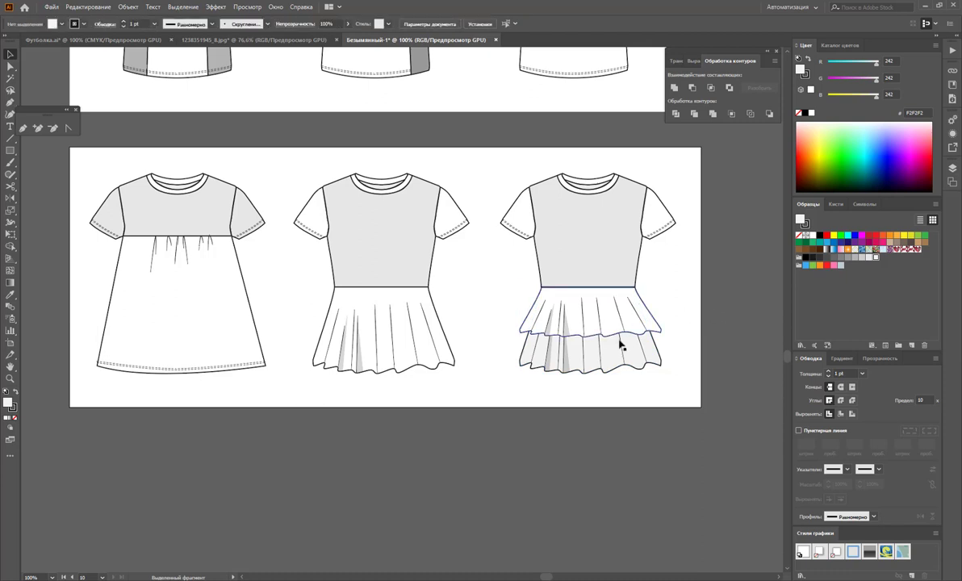
click(588, 339)
drag(588, 339, 590, 331)
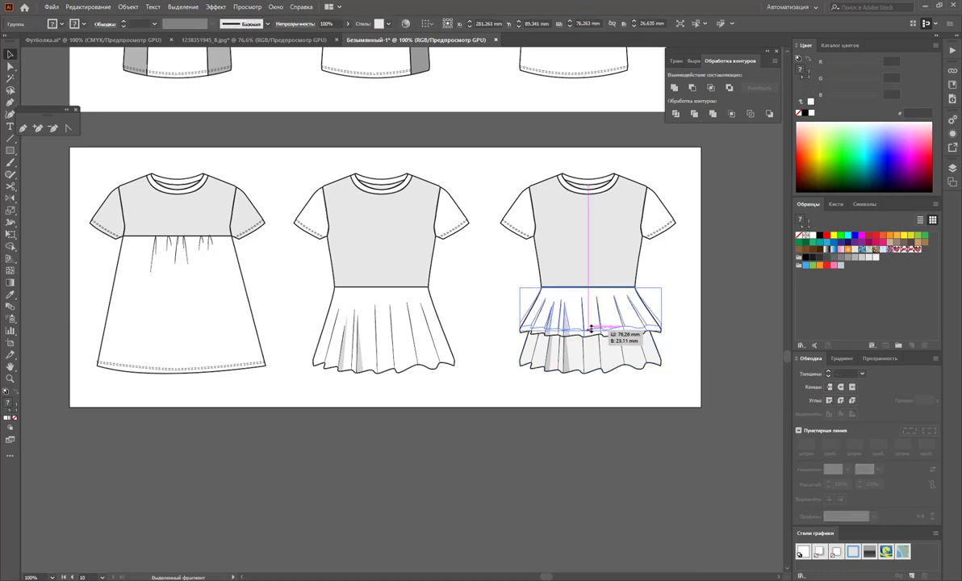
click(692, 364)
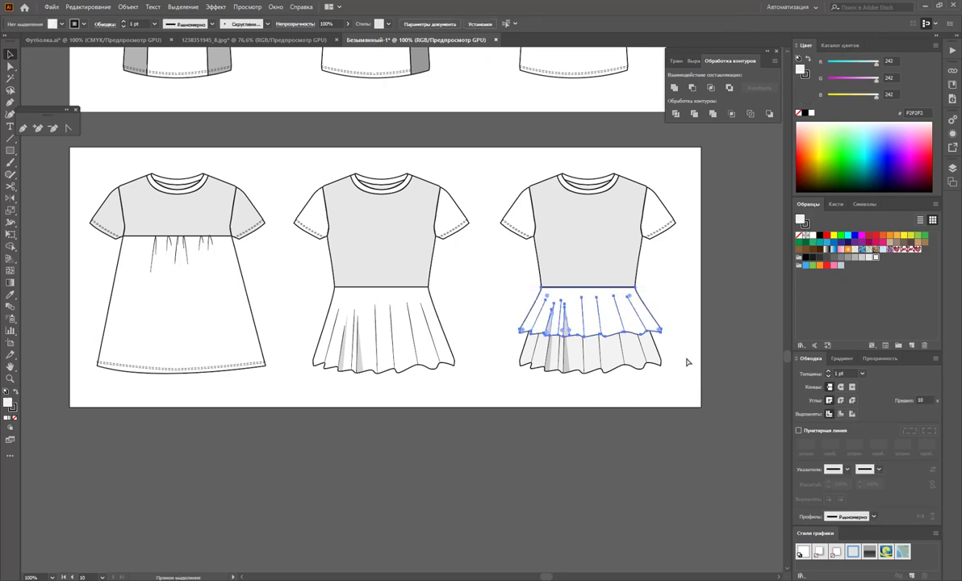
click(603, 338)
drag(590, 326, 593, 349)
click(678, 376)
Duplicate artboard 10 with its shirts to a new artboard below it.
key(z)
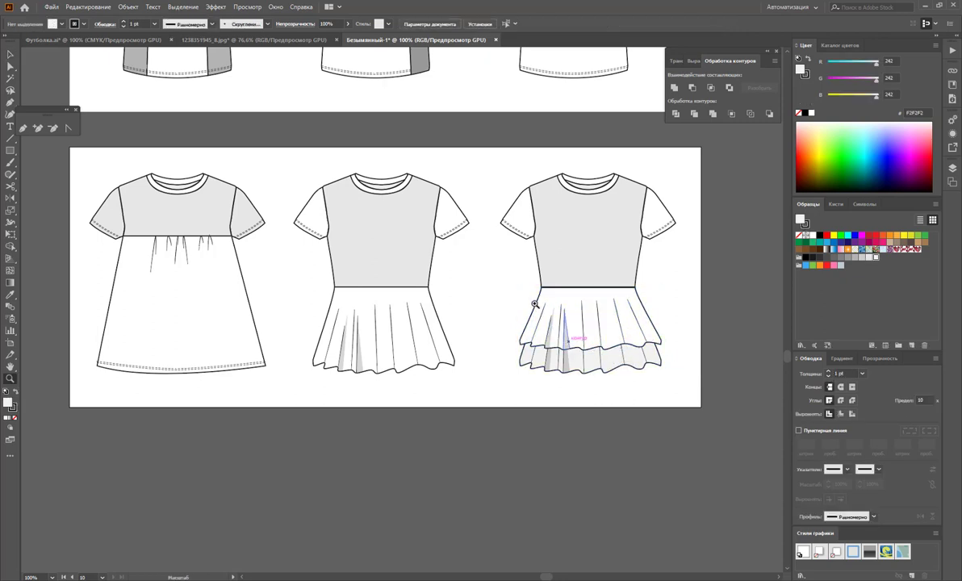
alt+click(524, 292)
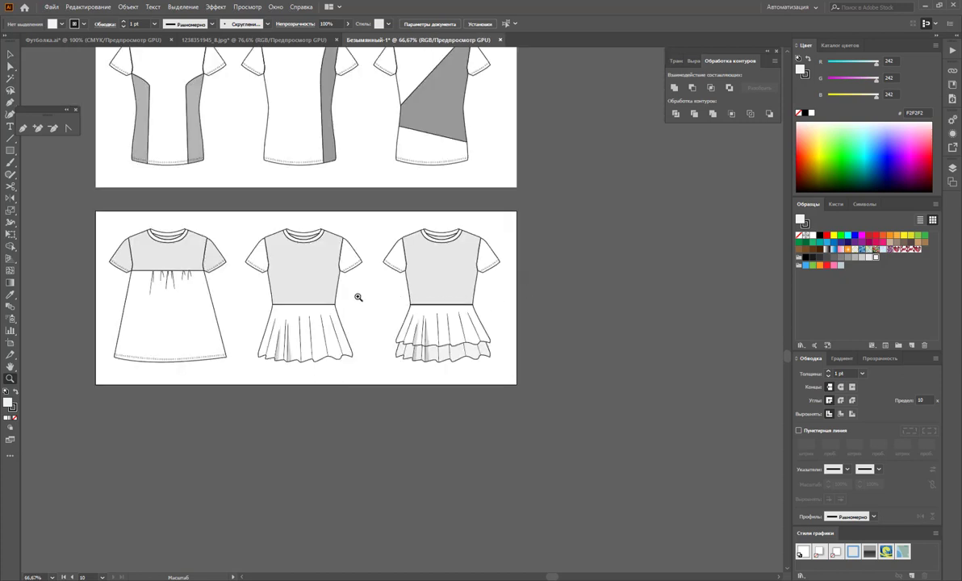
click(244, 577)
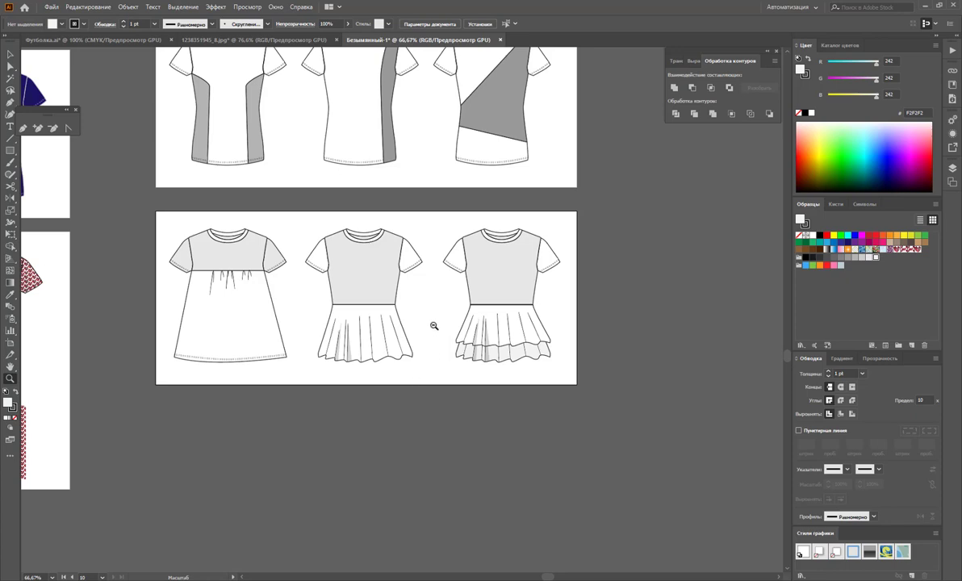
alt+click(346, 316)
alt+click(429, 390)
scroll(498, 338, up, 3)
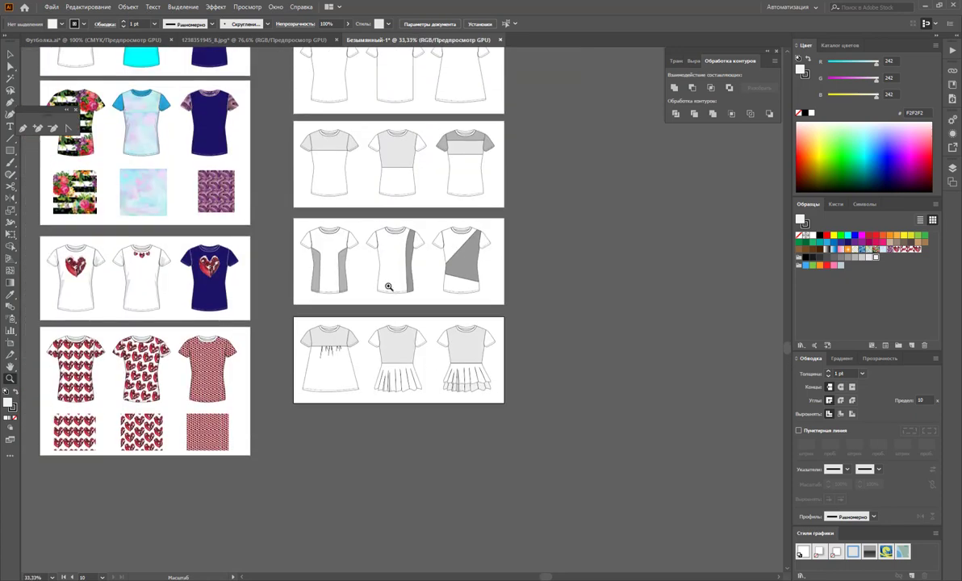
scroll(388, 287, up, 2)
scroll(388, 286, up, 1)
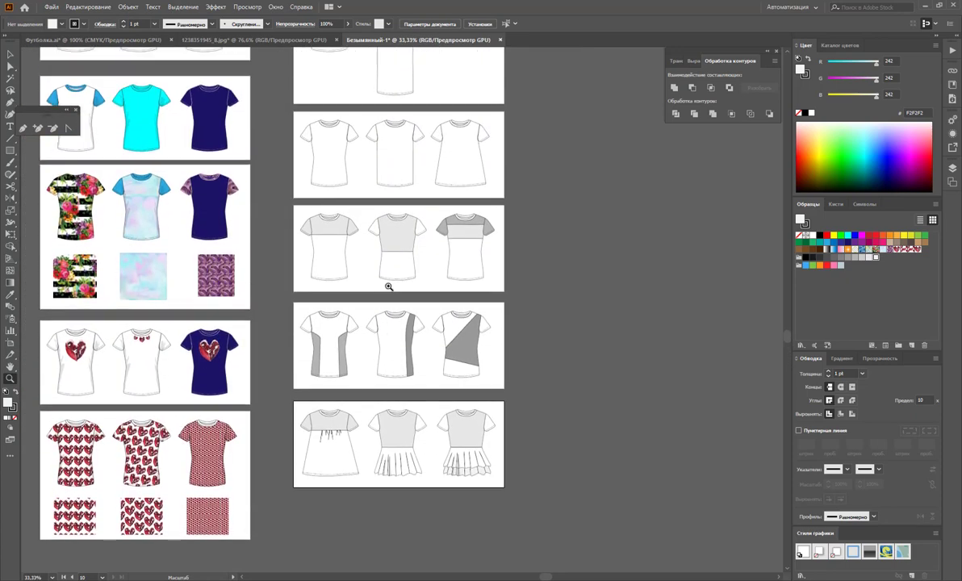
scroll(388, 283, down, 1)
click(10, 343)
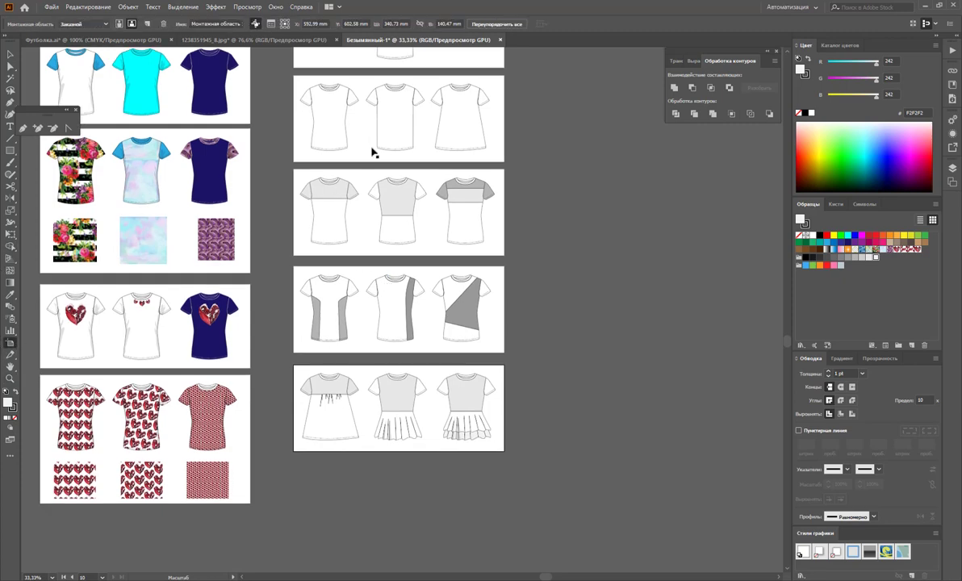
drag(371, 152, 367, 470)
Delete the two right T-shirts on the new bottom artboard.
scroll(370, 101, down, 1)
scroll(414, 409, down, 2)
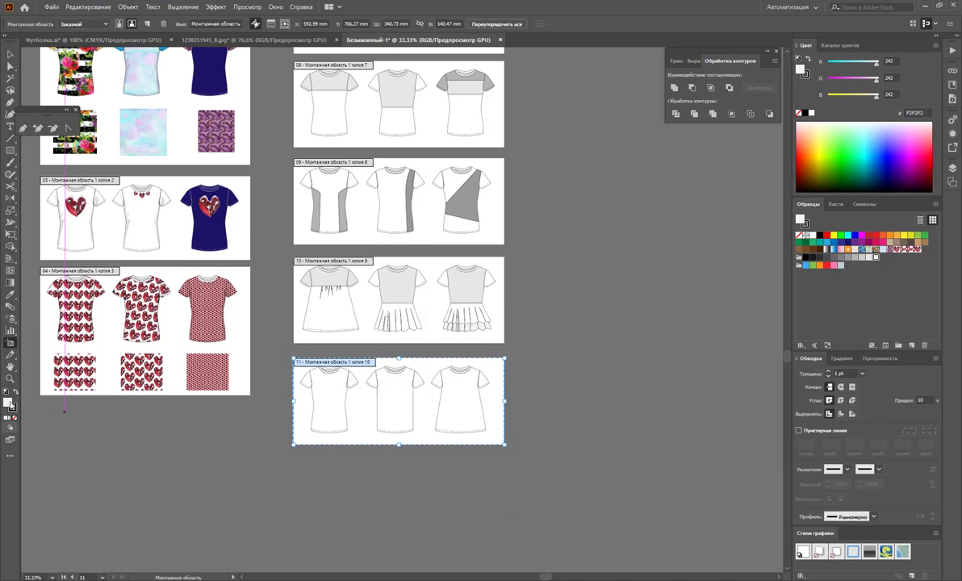
click(9, 377)
click(373, 419)
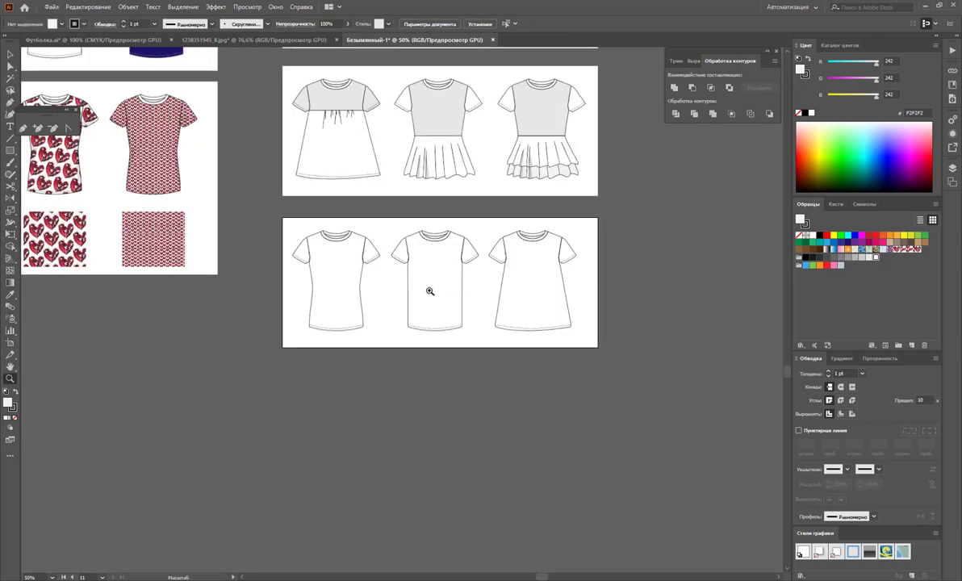
click(414, 291)
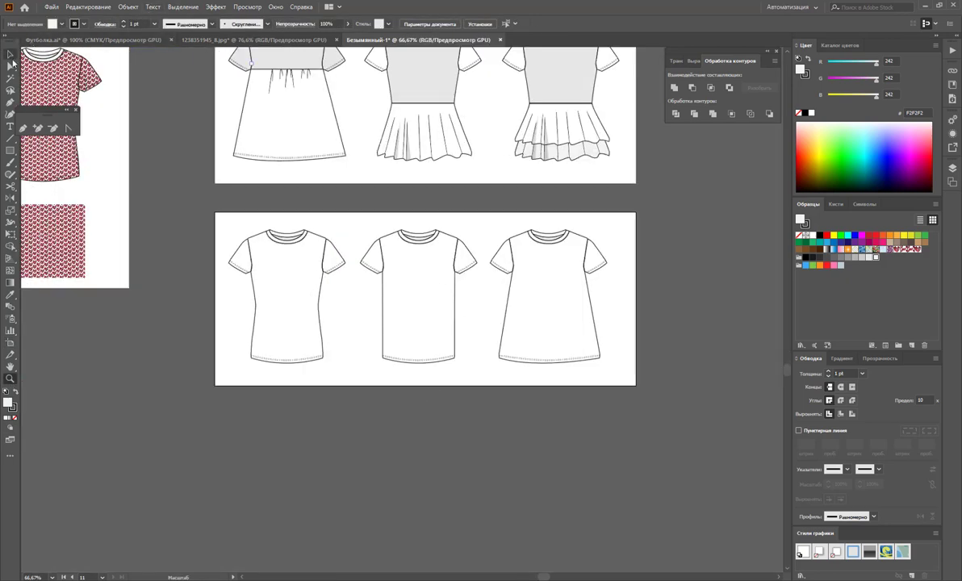
click(11, 53)
drag(643, 243, 355, 403)
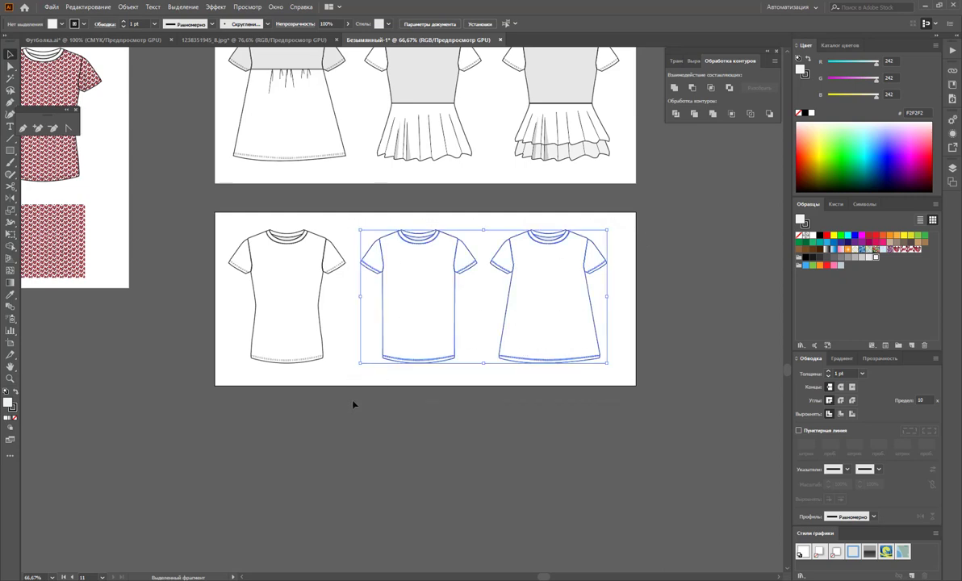
key(Delete)
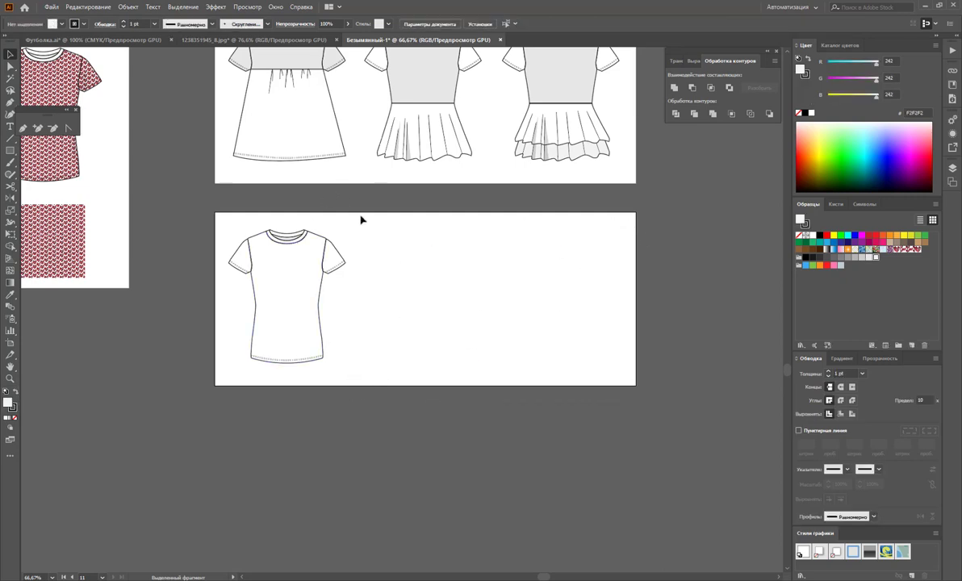
Copy the remaining fitted tee twice to the right, evenly spaced.
drag(360, 216, 243, 367)
drag(255, 311, 391, 307)
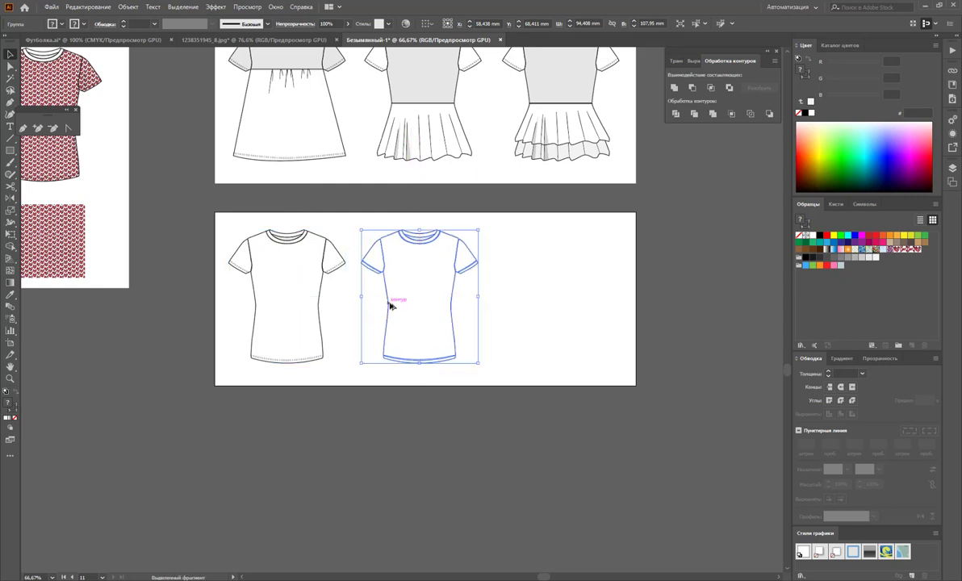
key(ctrl+d)
click(517, 413)
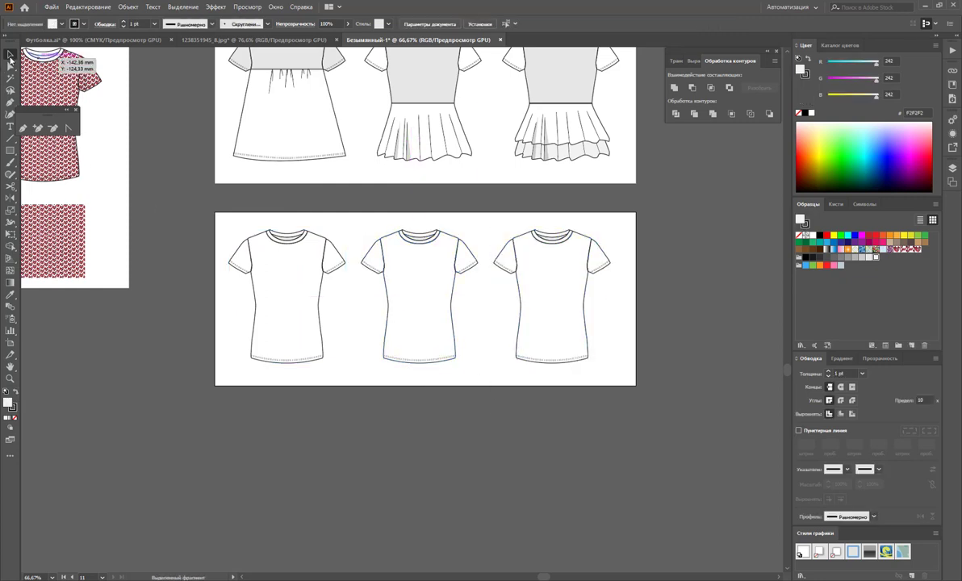
click(10, 61)
Delete the middle tee's sleeve path to make it sleeveless.
click(468, 264)
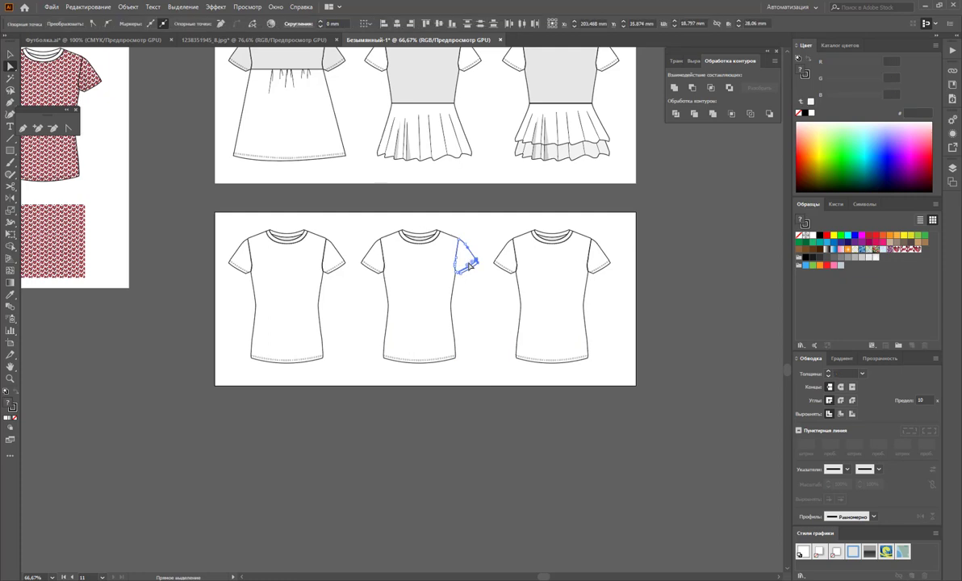
click(396, 307)
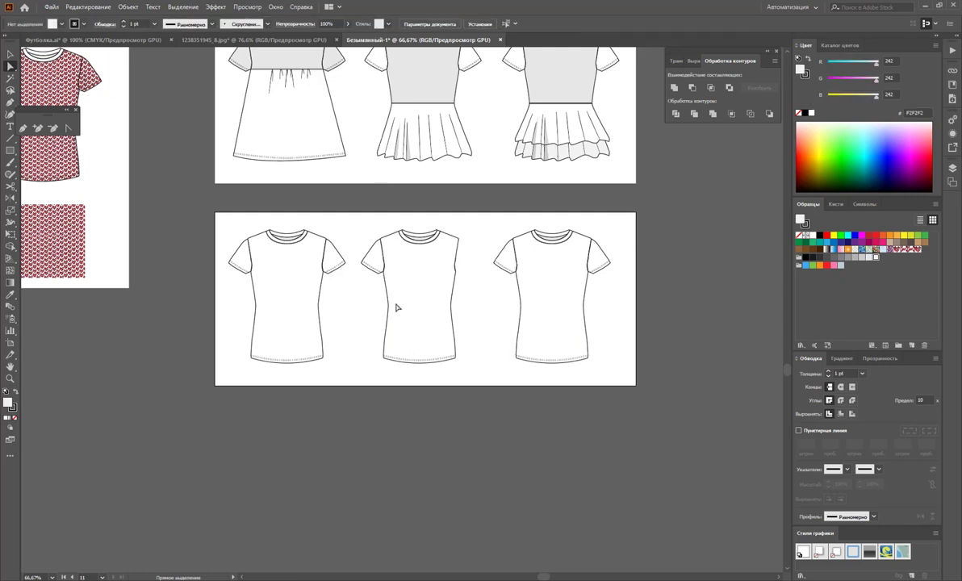
click(371, 263)
key(Delete)
Lengthen the right tee's left sleeve by nudging its hem points down and outward.
drag(487, 242, 516, 279)
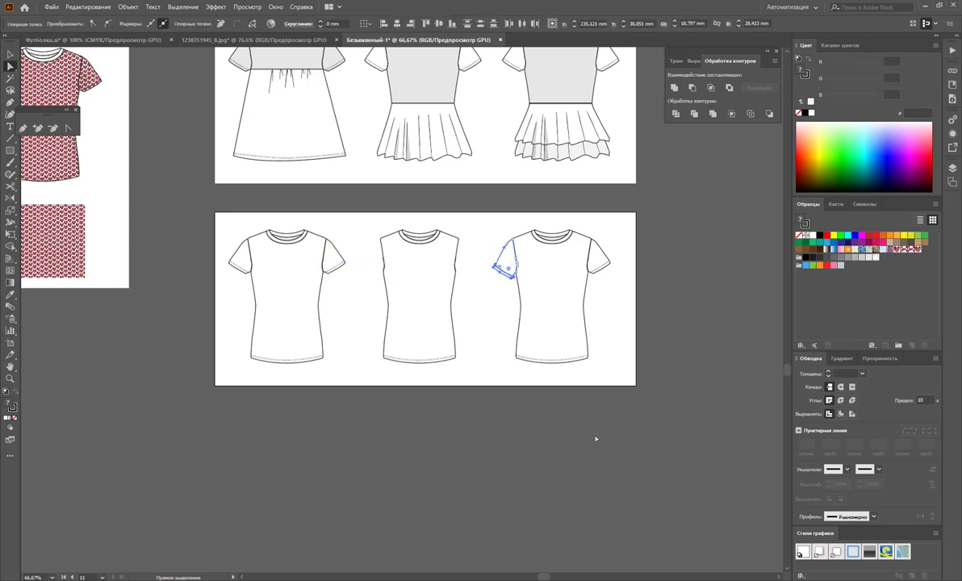
key(Down)
key(Down)
key(Down)
key(Down)
key(Down)
key(Down)
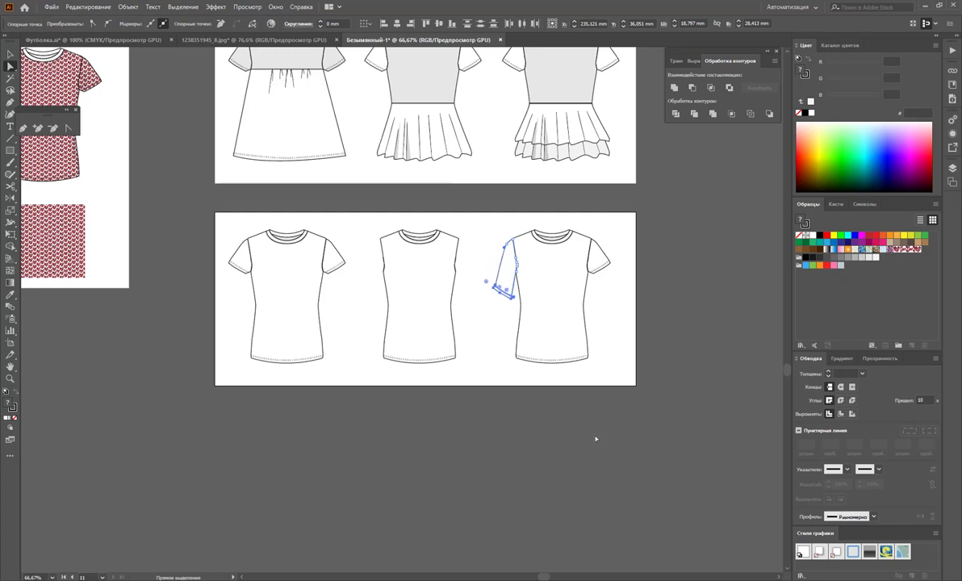
key(Down)
key(Down)
key(Down)
key(Down)
key(Down)
key(Down)
key(Left)
key(Left)
key(Left)
key(Left)
key(Left)
key(Left)
key(Left)
key(Left)
key(Left)
key(Left)
key(Left)
key(Left)
key(Left)
key(Left)
key(Left)
key(Left)
key(Left)
key(Left)
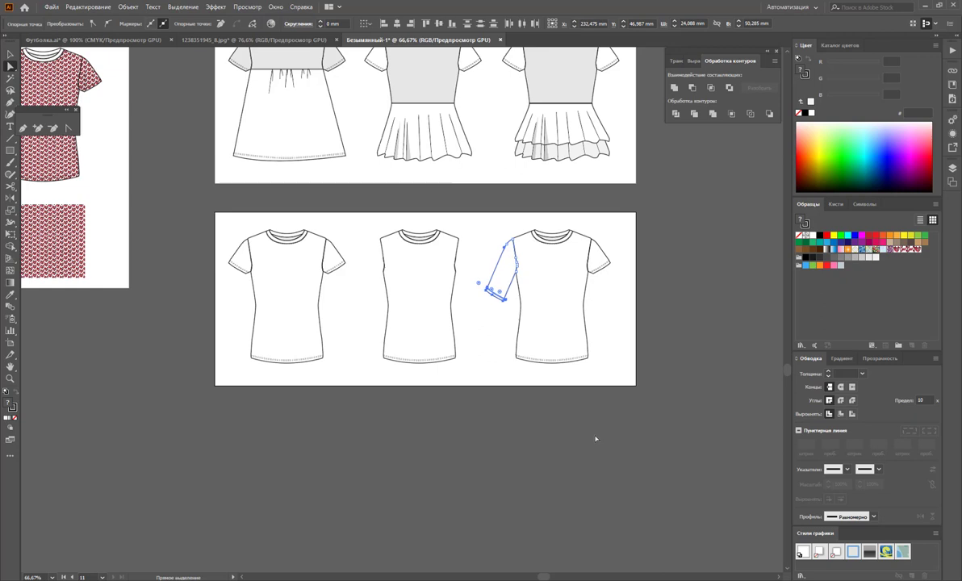
click(602, 295)
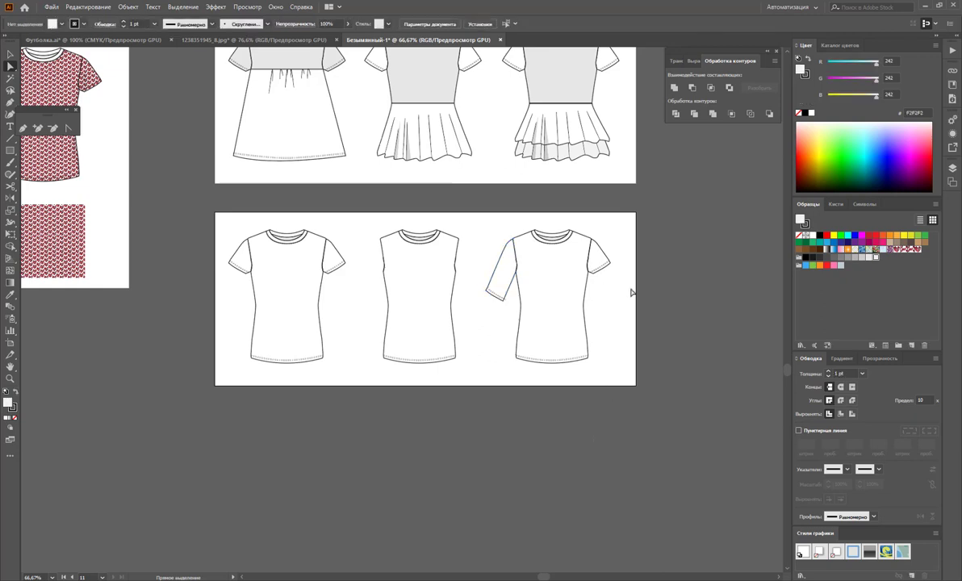
Try lengthening the right tee's right sleeve, revert it, then reselect its hem points.
drag(676, 300, 585, 236)
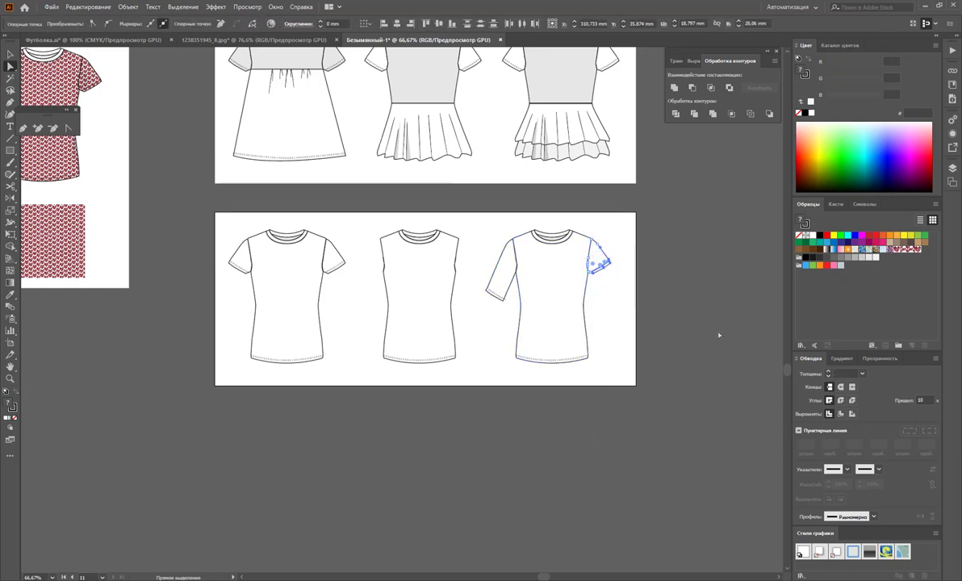
key(Down)
key(Down)
key(Down)
key(Down)
key(Down)
key(Down)
key(Down)
key(Down)
key(Up)
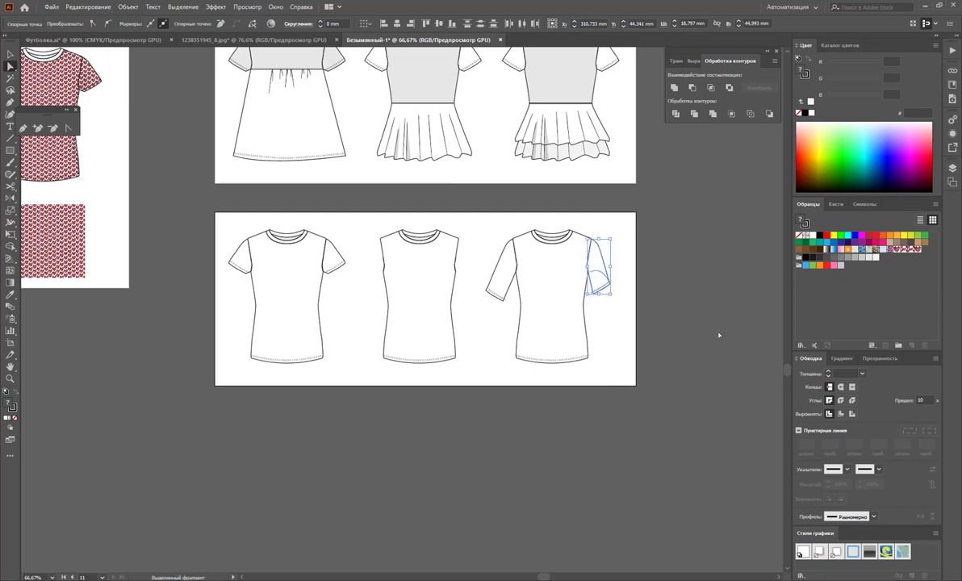
key(Up)
key(Up)
key(Up)
key(Up)
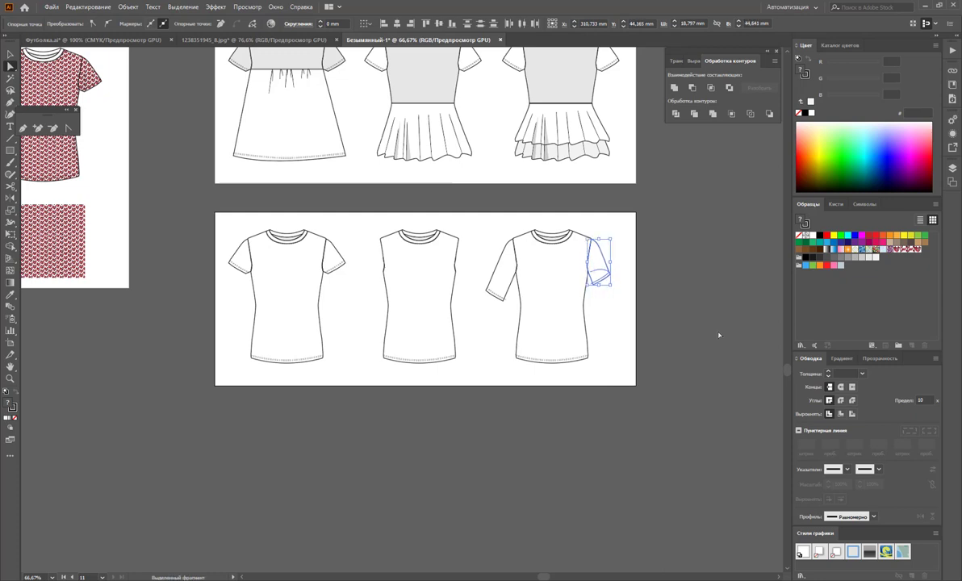
key(Up)
key(Up)
key(Up)
key(Up)
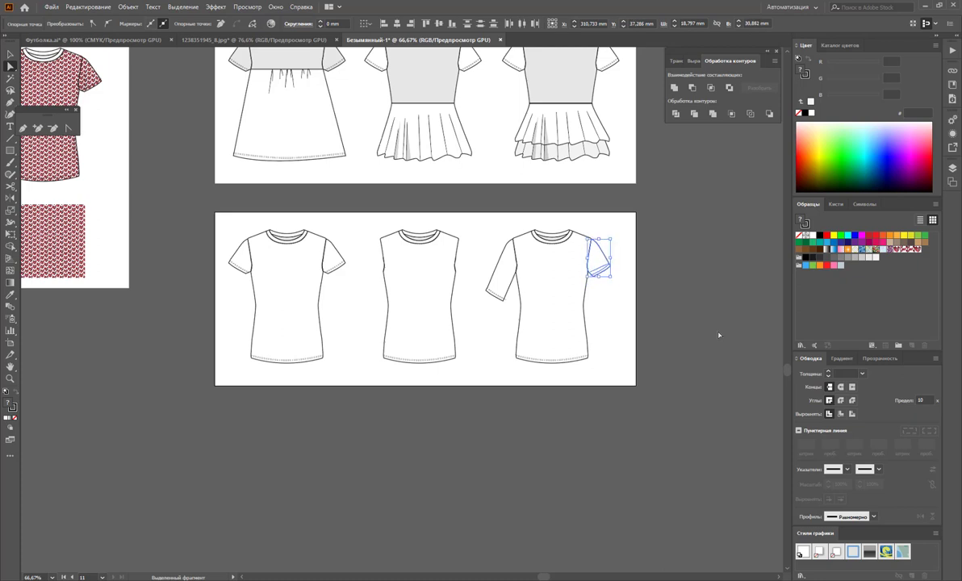
key(Up)
key(Up)
key(Up)
key(a)
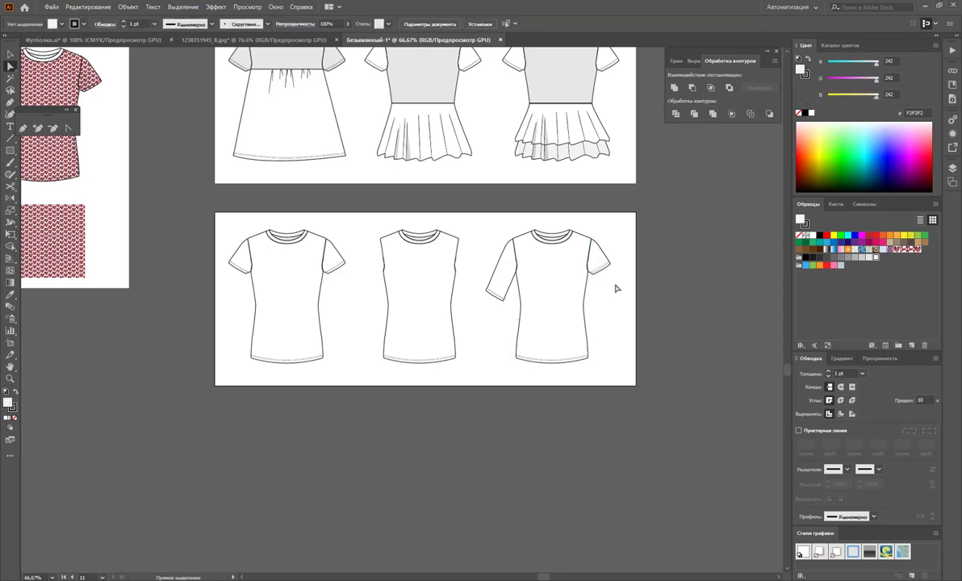
drag(613, 292, 591, 260)
drag(590, 256, 589, 255)
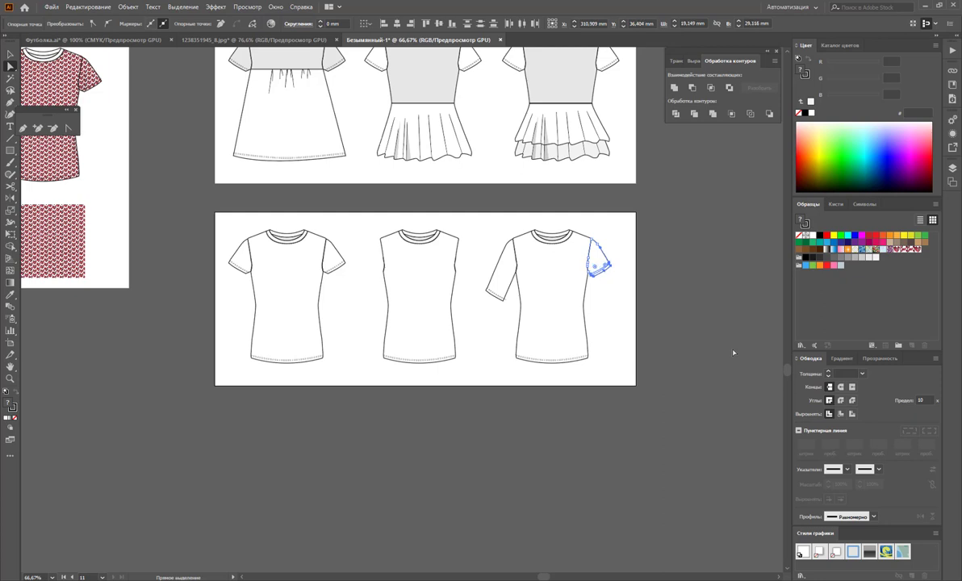
Move the right sleeve's hem down and outward, then widen the sleeve to the right.
key(Down)
key(Down)
key(Down)
key(Down)
key(Down)
key(Down)
key(Down)
key(Down)
key(Down)
key(Right)
key(Right)
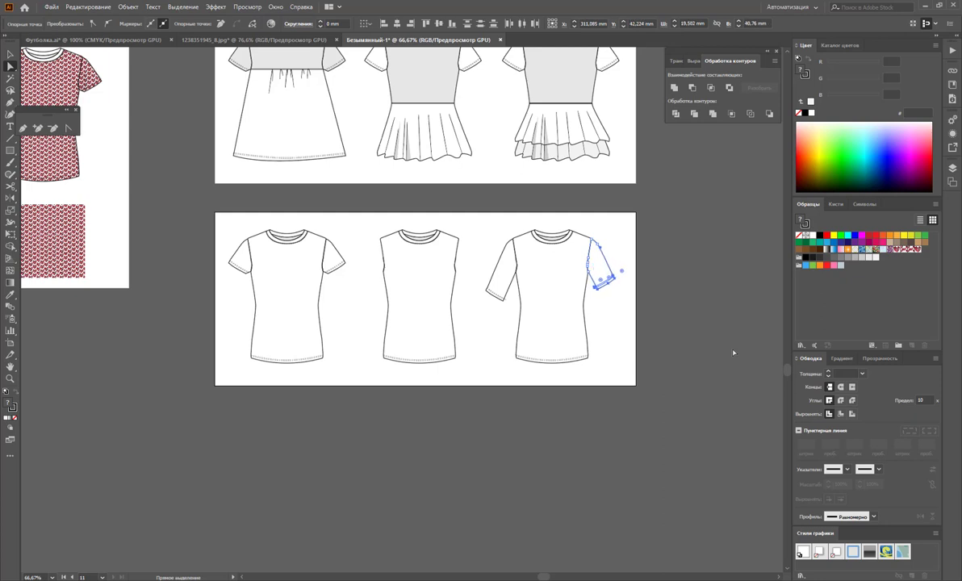
key(Right)
key(Right)
key(Right)
key(Down)
key(Right)
key(Down)
key(Right)
key(Down)
key(Down)
key(Down)
key(Down)
key(Down)
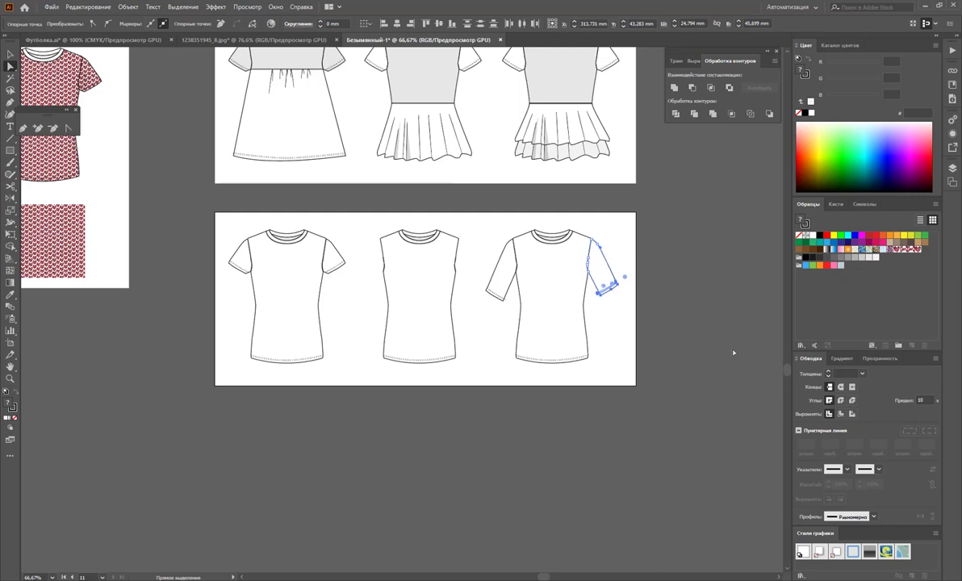
key(Right)
key(Down)
key(Down)
click(623, 316)
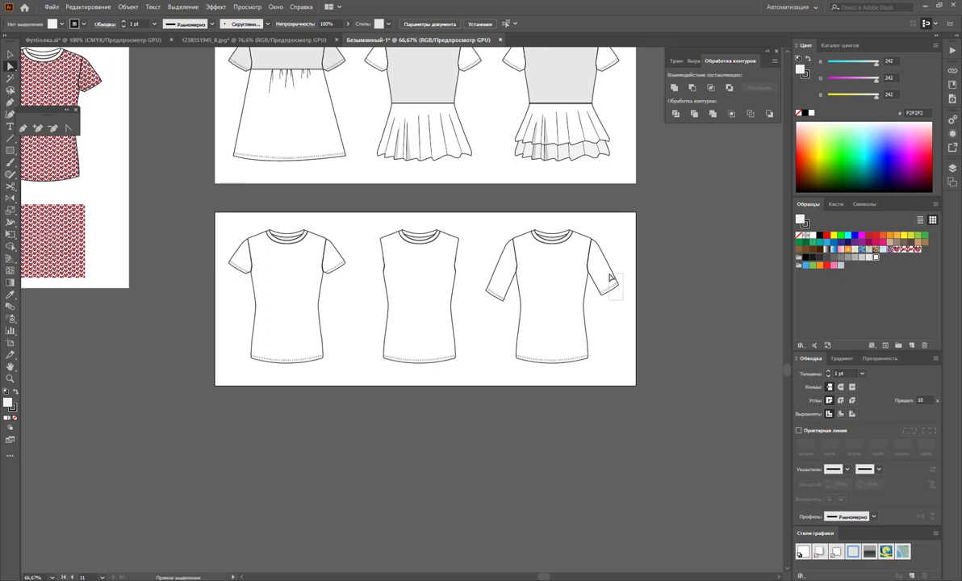
drag(620, 295, 583, 241)
key(Right)
key(Right)
key(Right)
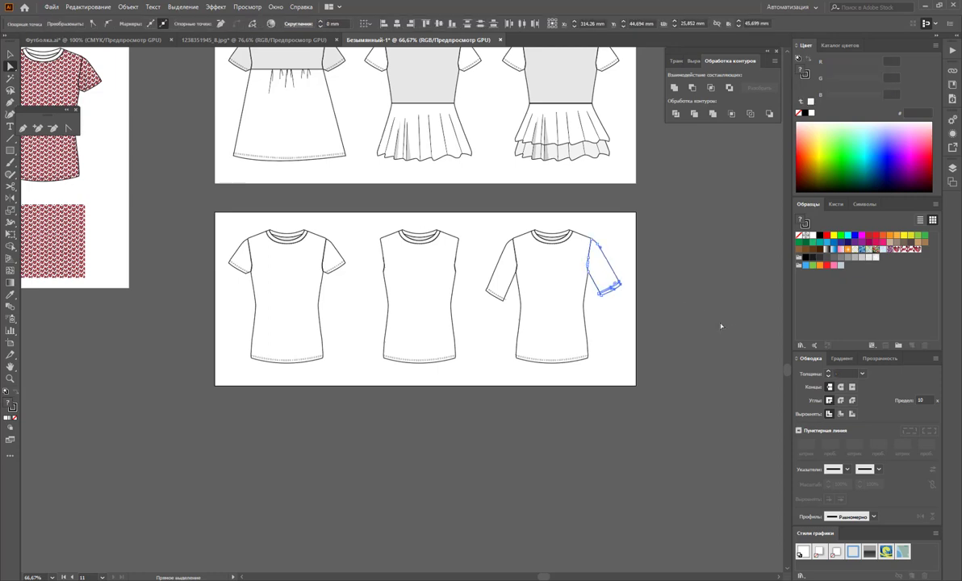
key(Right)
key(Right)
key(Right)
key(Right)
key(Right)
key(Right)
key(Right)
Zoom in on the right tee and realign both sleeves' dashed stitch lines with the new hems.
click(10, 378)
click(571, 310)
click(434, 321)
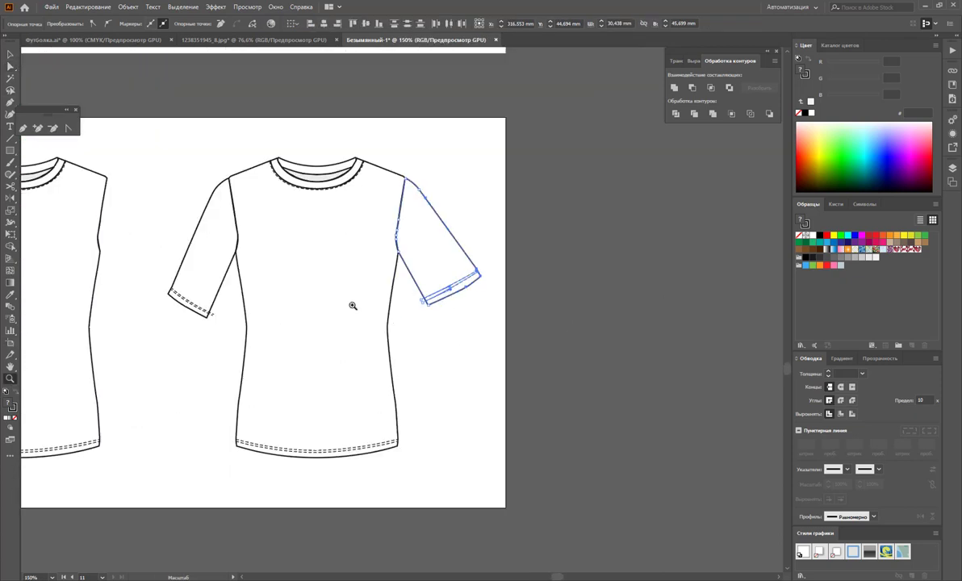
click(350, 307)
click(10, 66)
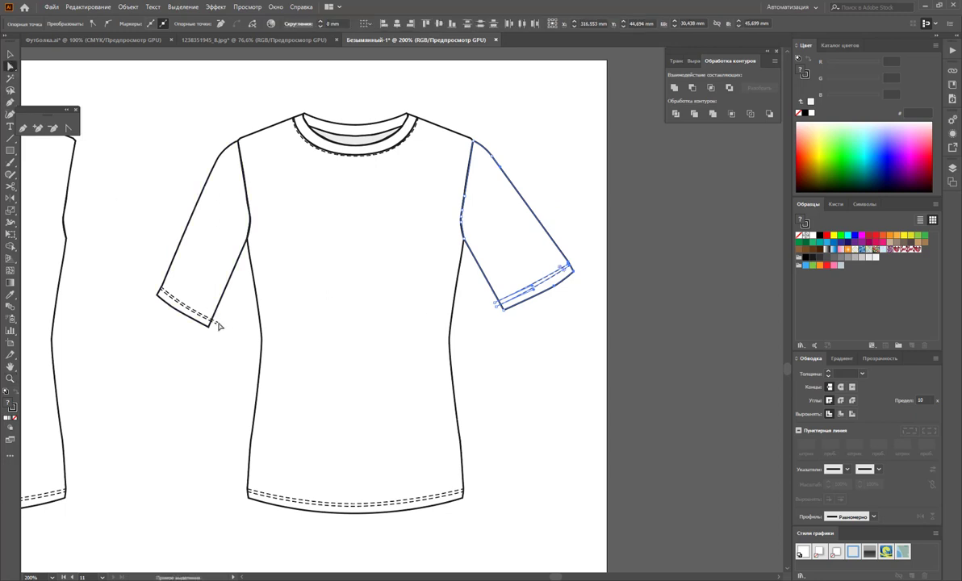
drag(217, 323, 214, 321)
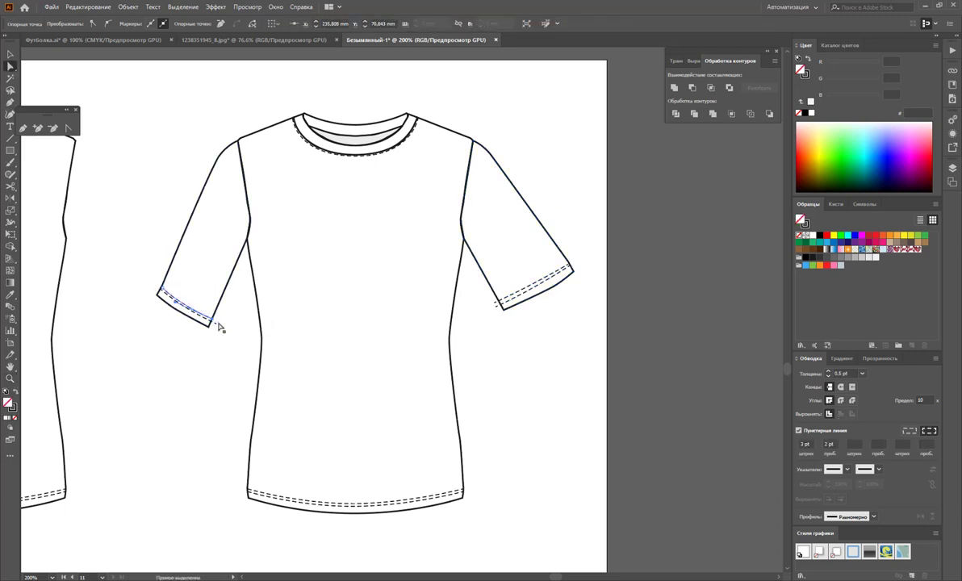
drag(212, 319, 211, 321)
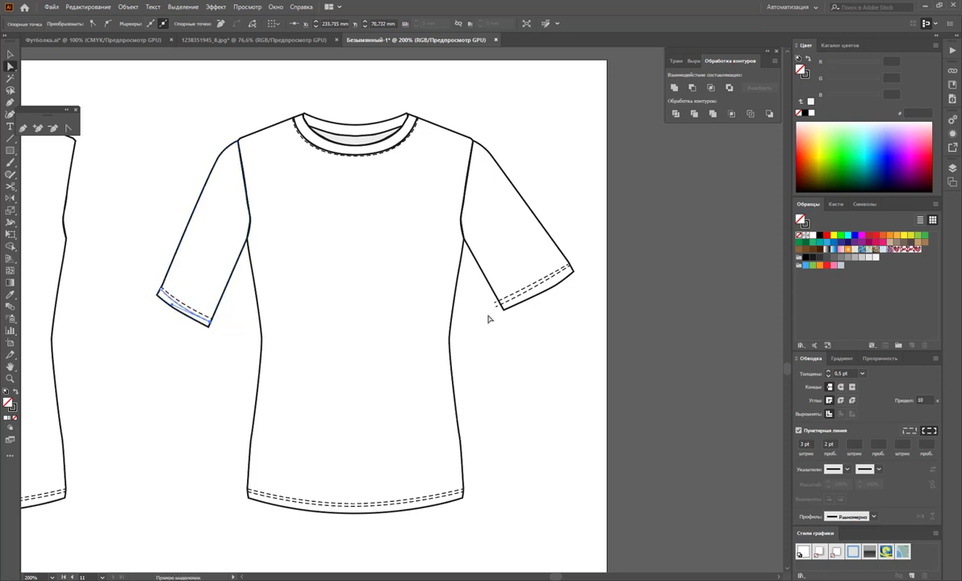
mouse_move(491, 309)
mouse_down()
mouse_move(491, 317)
mouse_move(501, 308)
mouse_up()
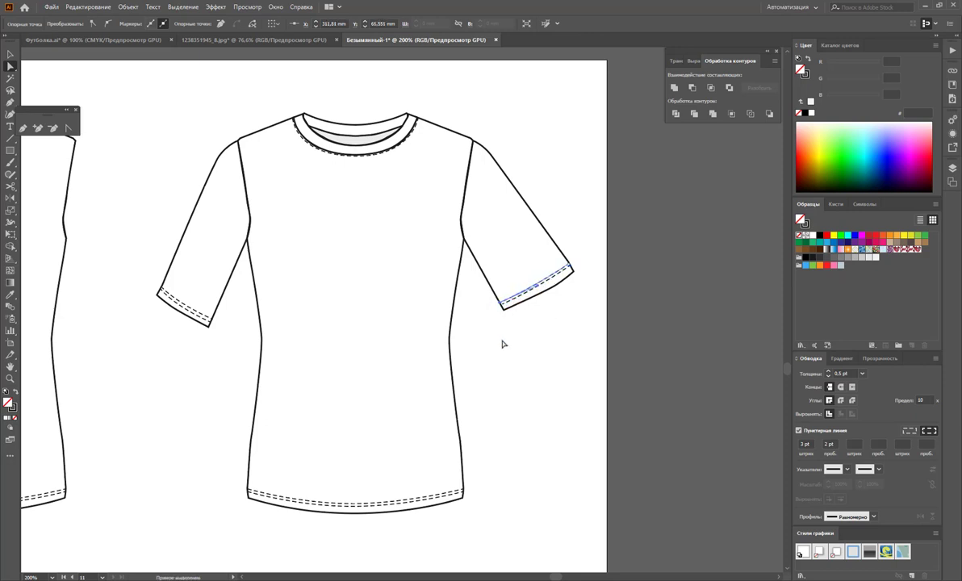
click(500, 343)
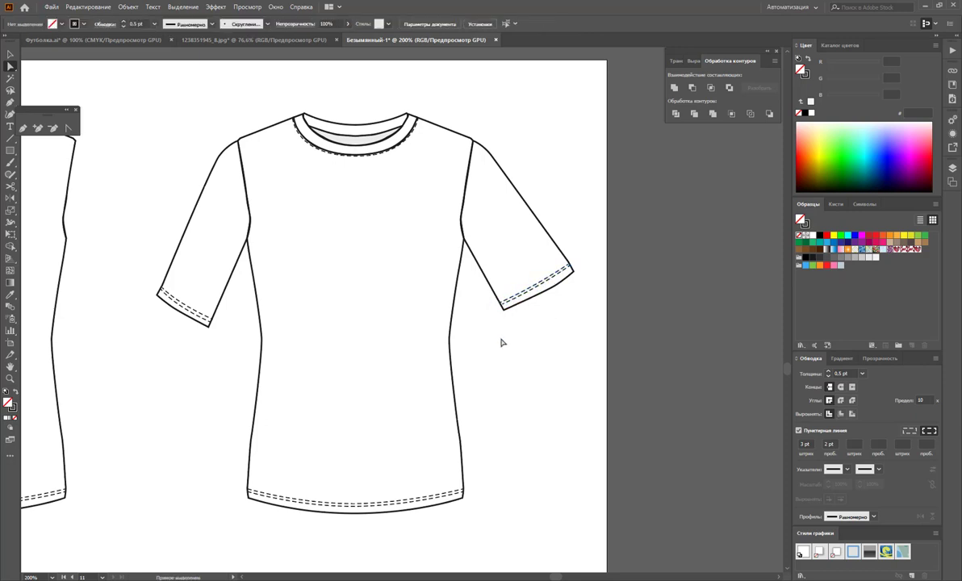
Remove an extra anchor from the right sleeve outline.
click(554, 290)
click(53, 128)
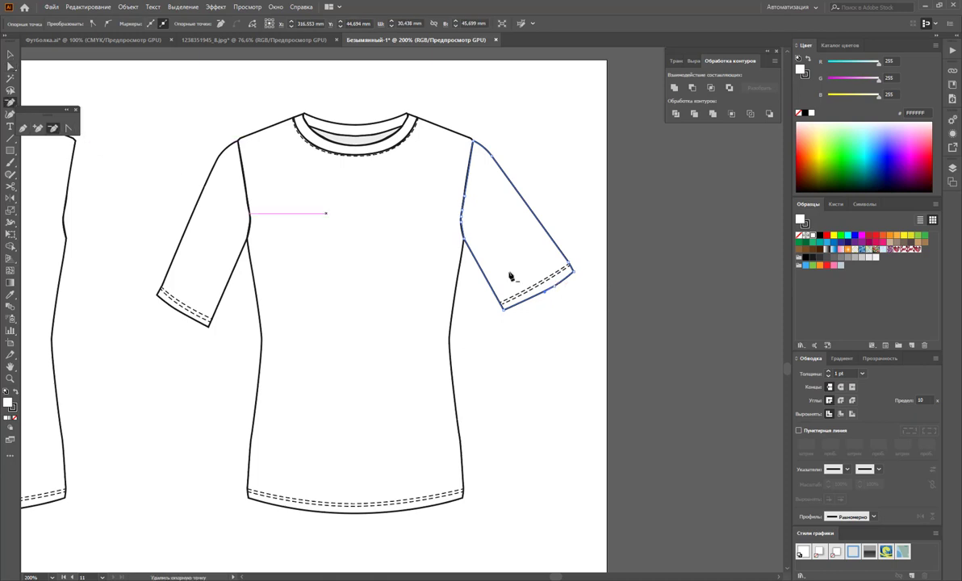
click(10, 53)
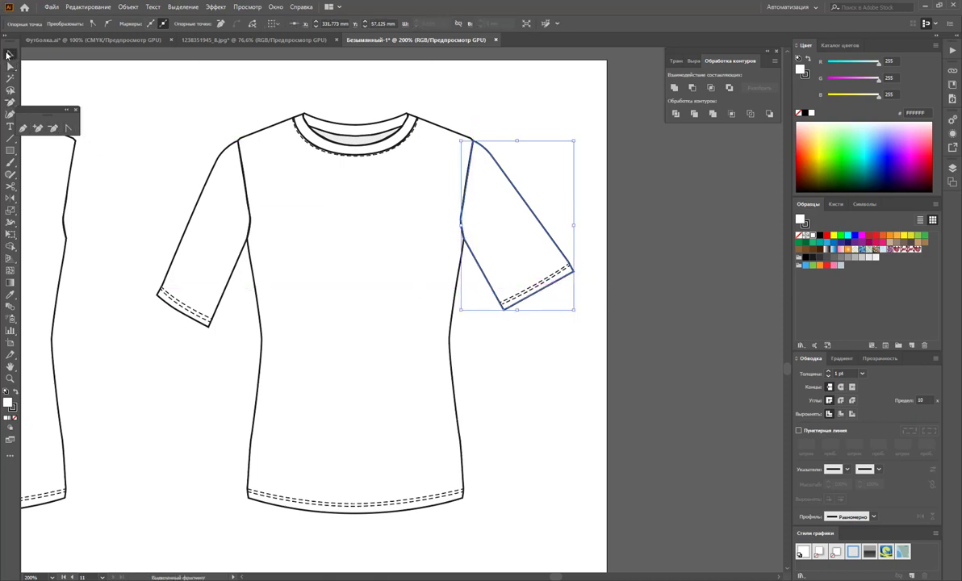
click(613, 419)
Zoom out and scroll to bring the whole column of artboards into view.
key(z)
alt+click(379, 323)
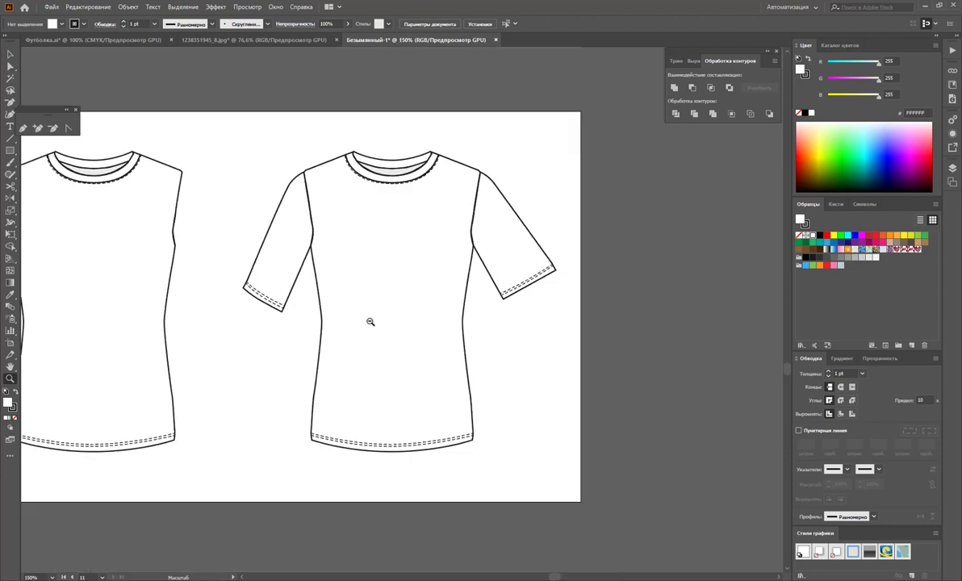
alt+click(323, 307)
alt+click(295, 299)
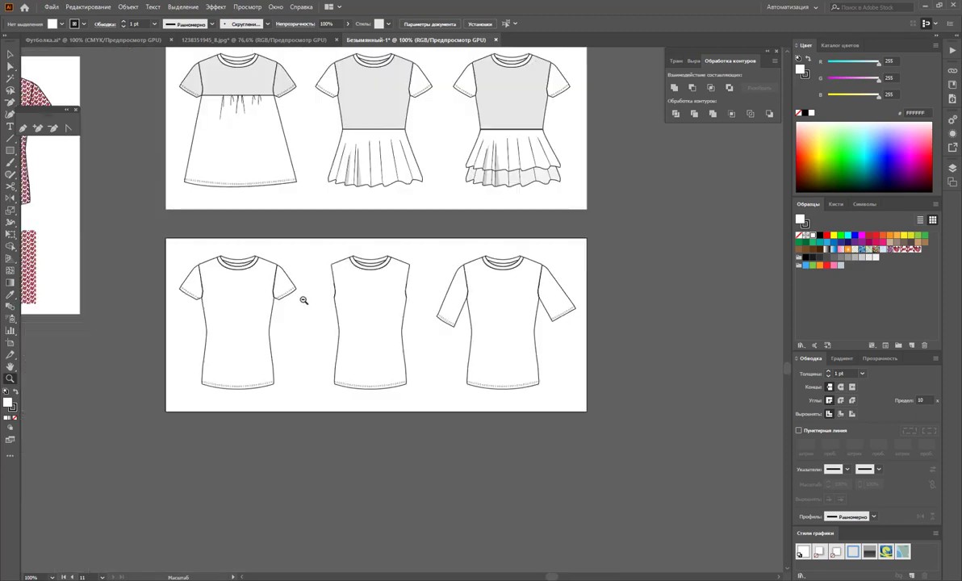
alt+click(333, 350)
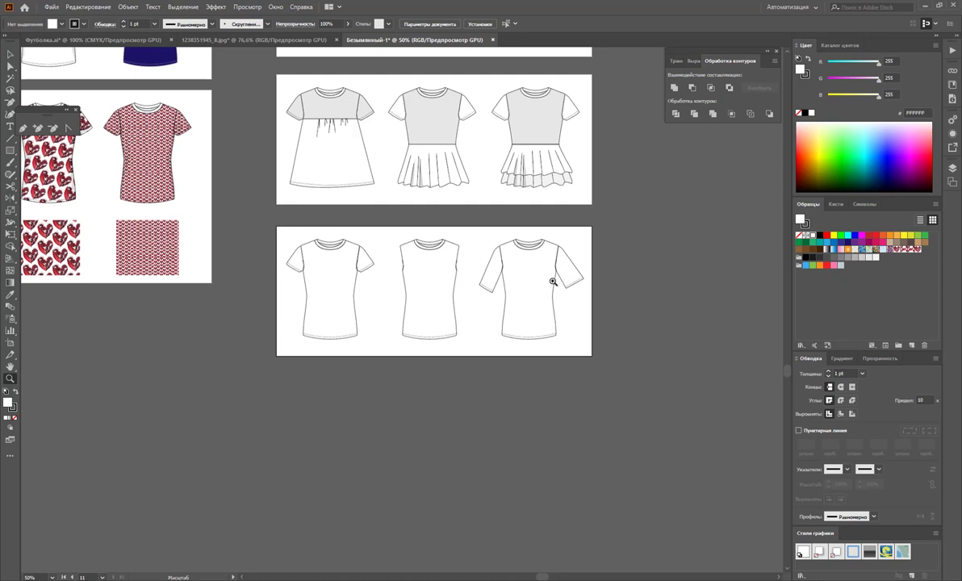
scroll(378, 280, down, 1)
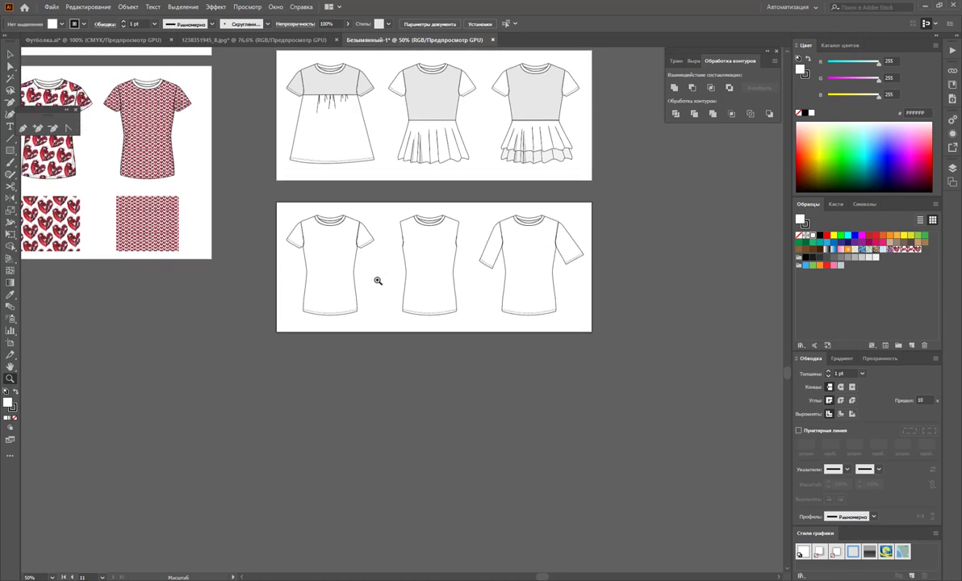
key(v)
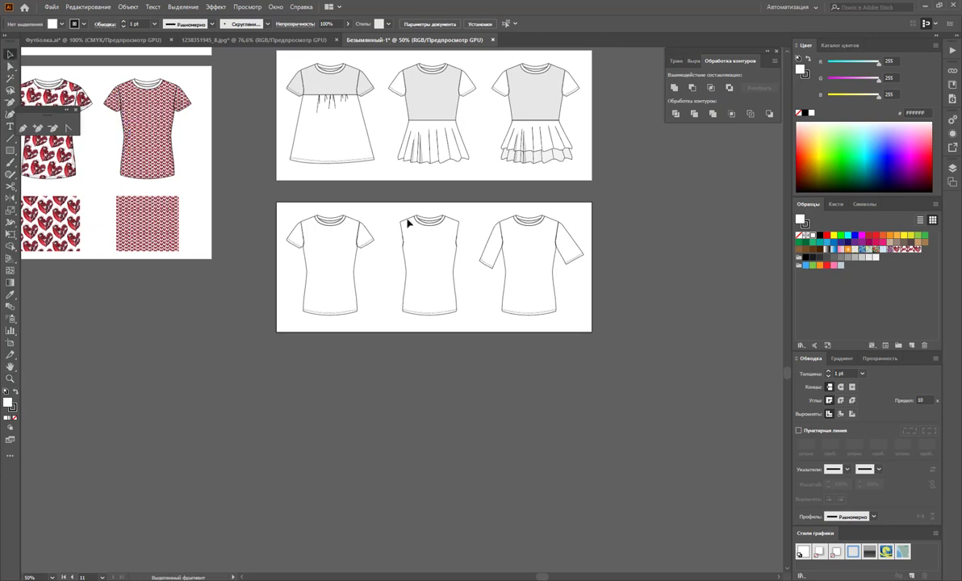
scroll(408, 221, up, 5)
click(409, 223)
scroll(408, 222, up, 3)
scroll(409, 222, up, 5)
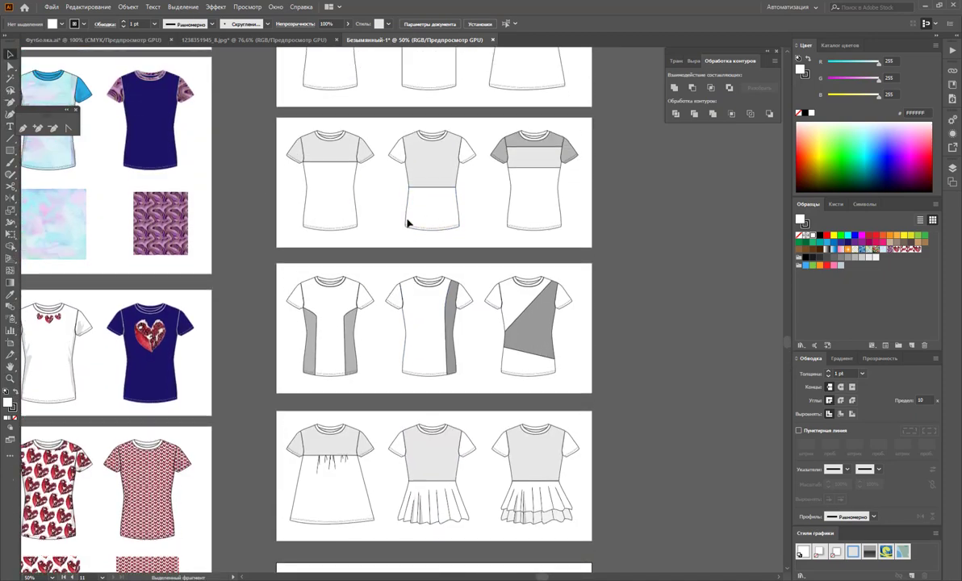
scroll(387, 210, up, 4)
scroll(309, 205, down, 3)
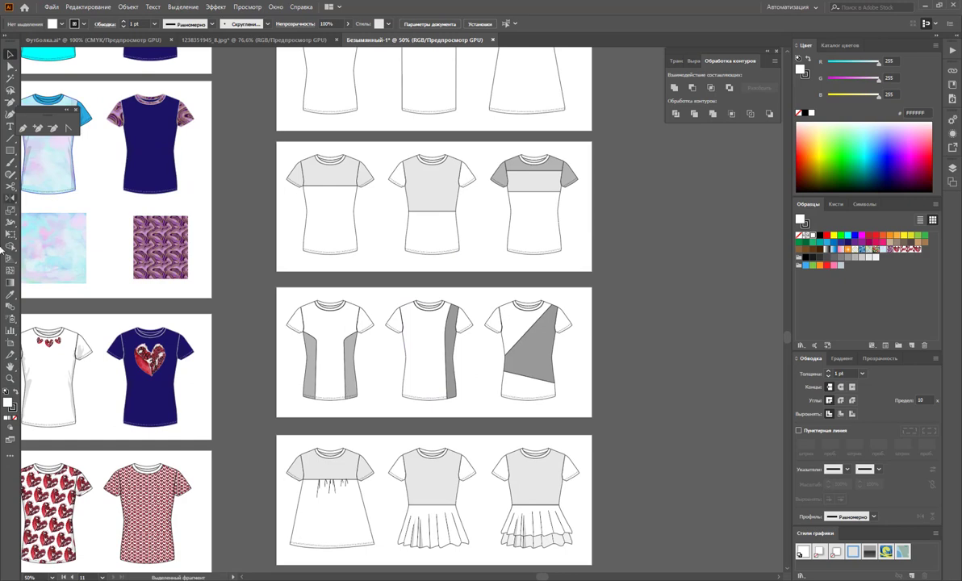
Alt-drag the plain-tees artboard 07 below the last one, creating a twelfth artboard.
click(10, 344)
scroll(472, 121, down, 1)
scroll(472, 93, down, 1)
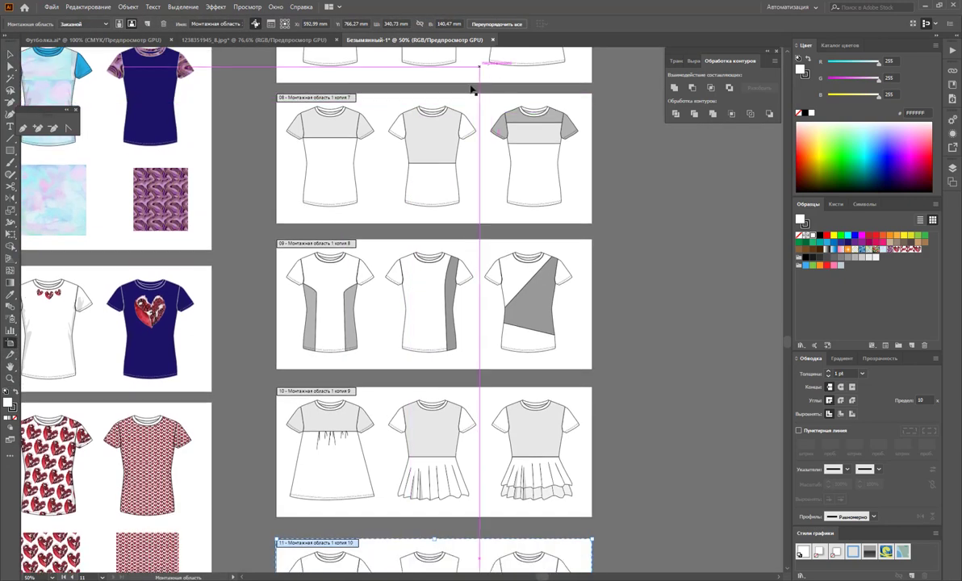
scroll(492, 101, down, 2)
scroll(484, 121, up, 2)
key(z)
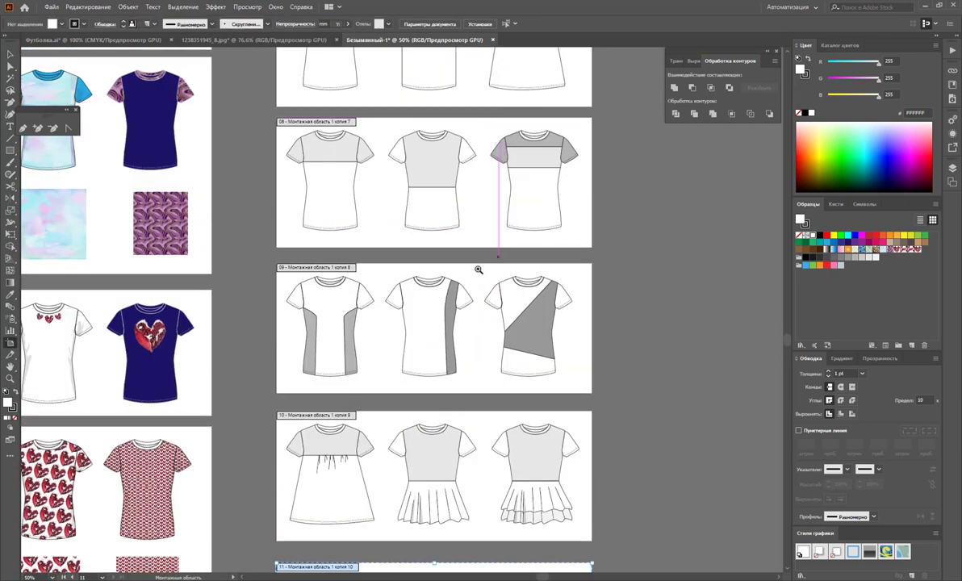
alt+click(444, 252)
alt+click(395, 296)
scroll(379, 274, down, 2)
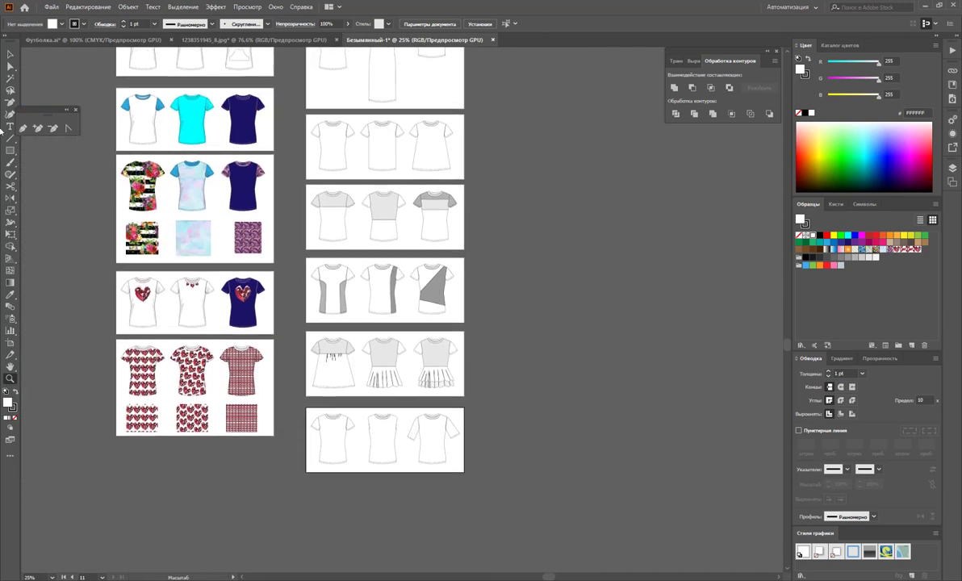
click(11, 344)
drag(386, 158, 385, 527)
click(10, 377)
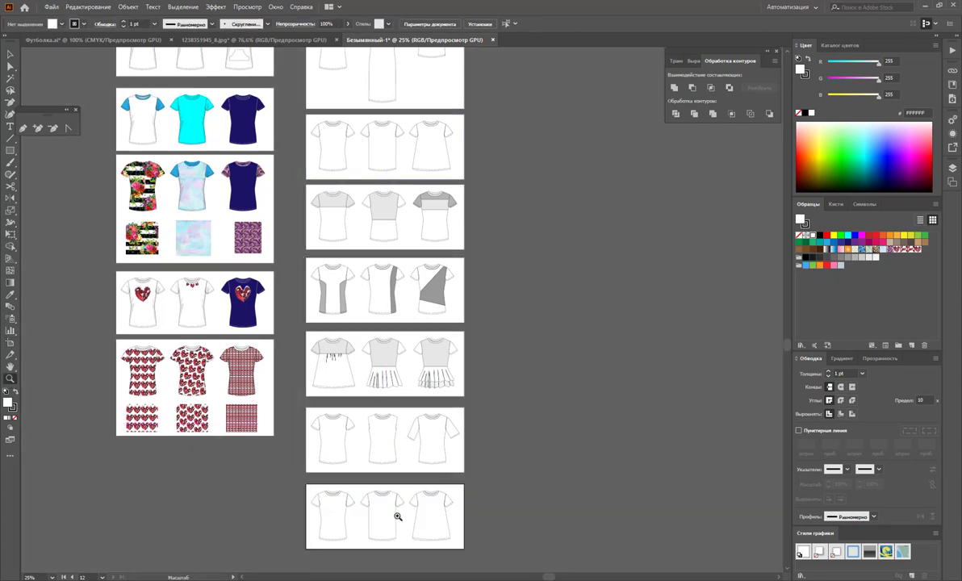
click(396, 515)
click(369, 328)
click(412, 273)
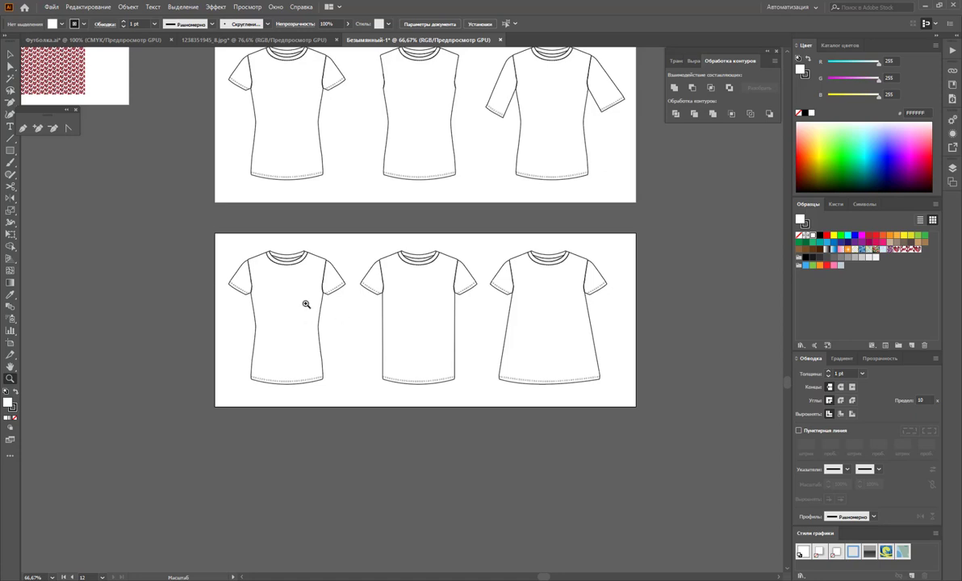
click(305, 304)
click(376, 305)
click(355, 279)
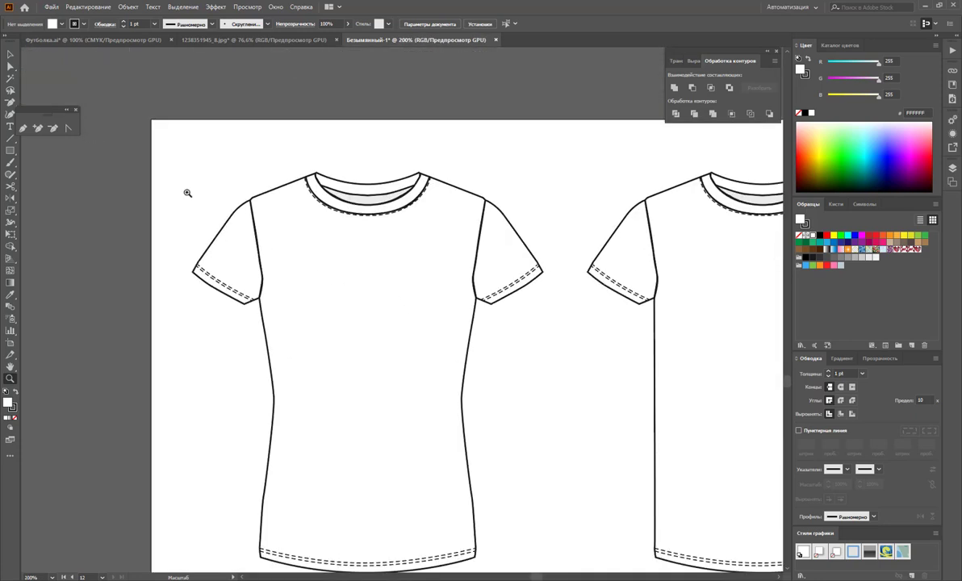
click(17, 70)
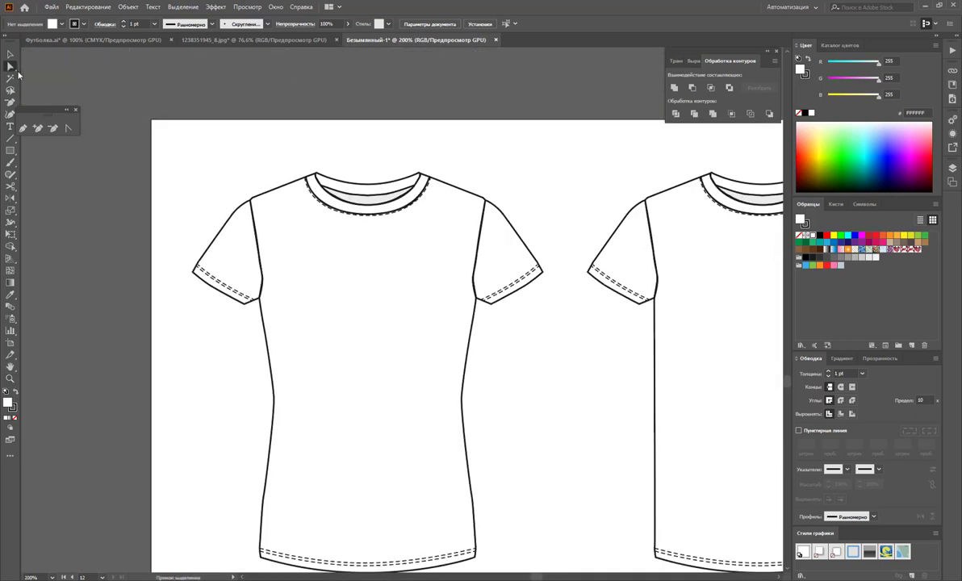
click(411, 213)
click(365, 225)
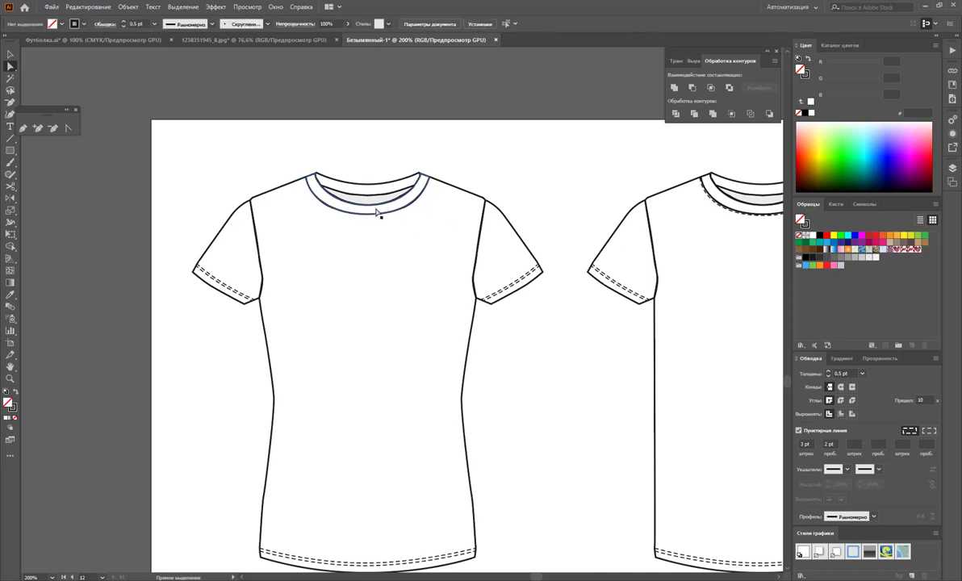
click(371, 215)
click(369, 216)
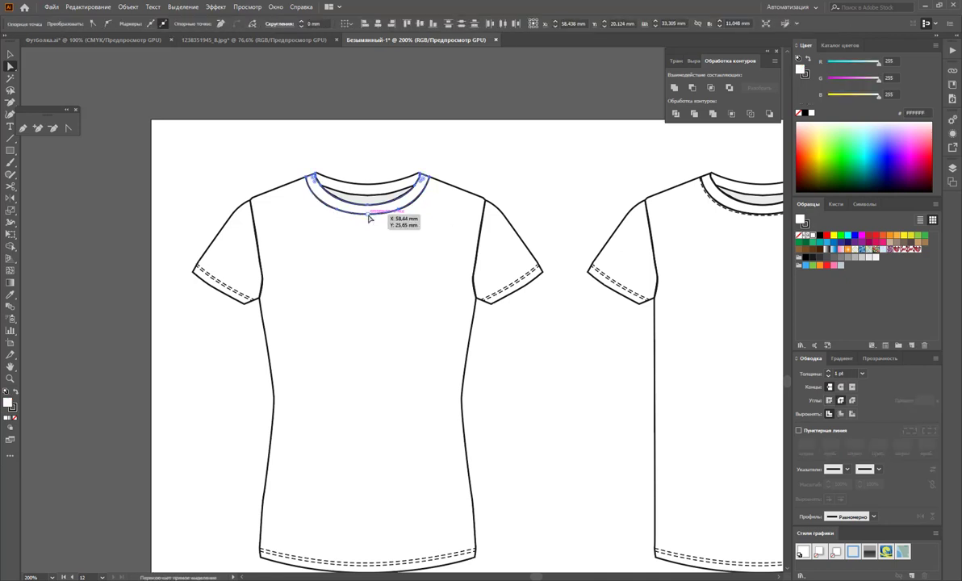
drag(403, 211, 397, 208)
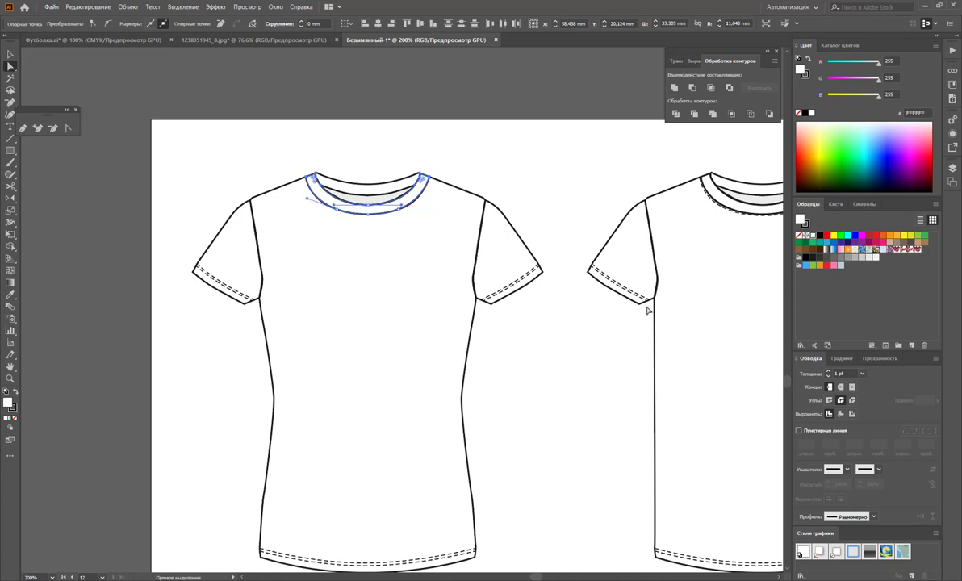
key(Down)
key(Down)
key(Down)
key(Down)
key(Down)
key(Down)
key(Down)
key(Down)
key(Down)
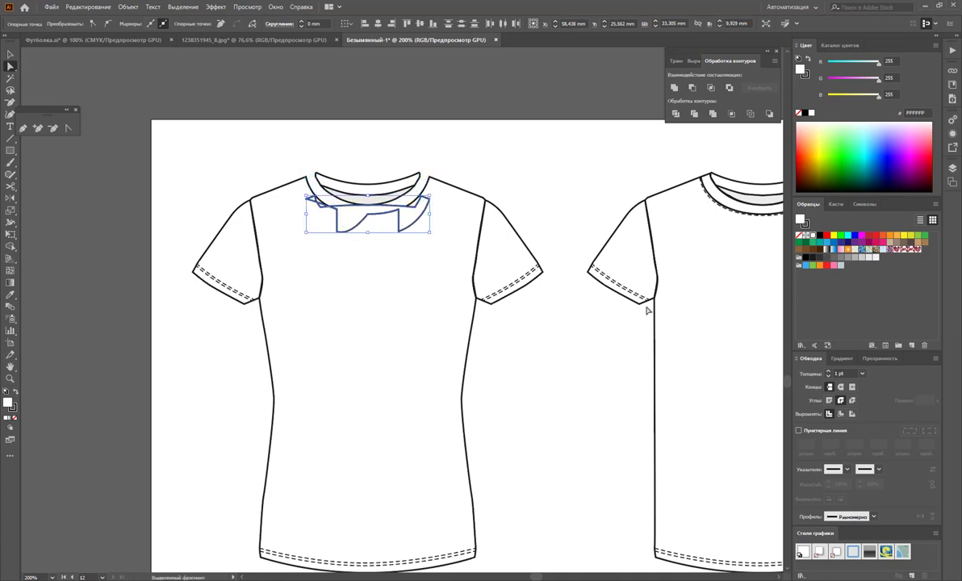
key(Down)
key(Down)
key(Down)
key(ctrl+z)
key(ctrl+z)
key(ctrl+z)
key(ctrl+z)
key(ctrl+z)
key(ctrl+z)
key(ctrl+z)
key(ctrl+z)
key(ctrl+z)
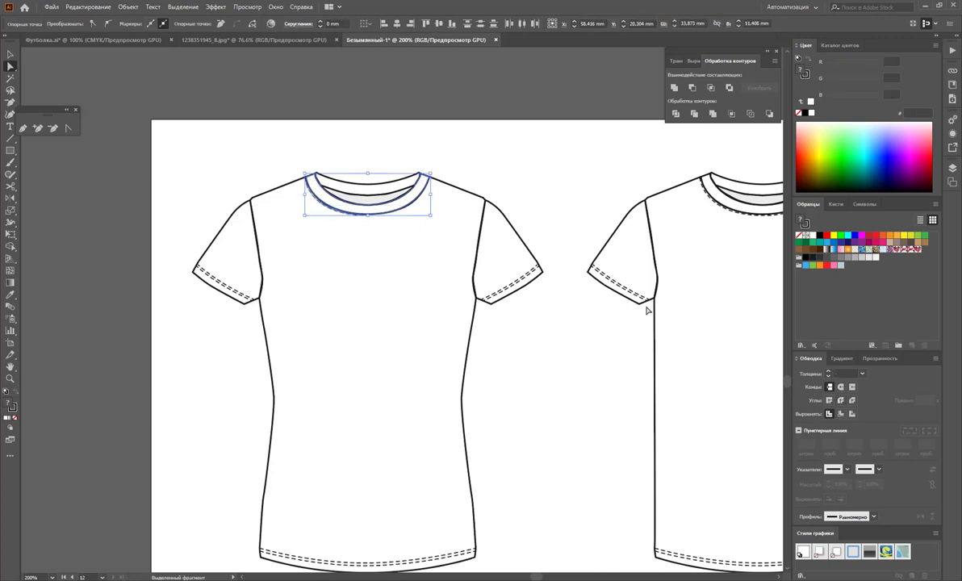
key(ctrl+z)
click(600, 392)
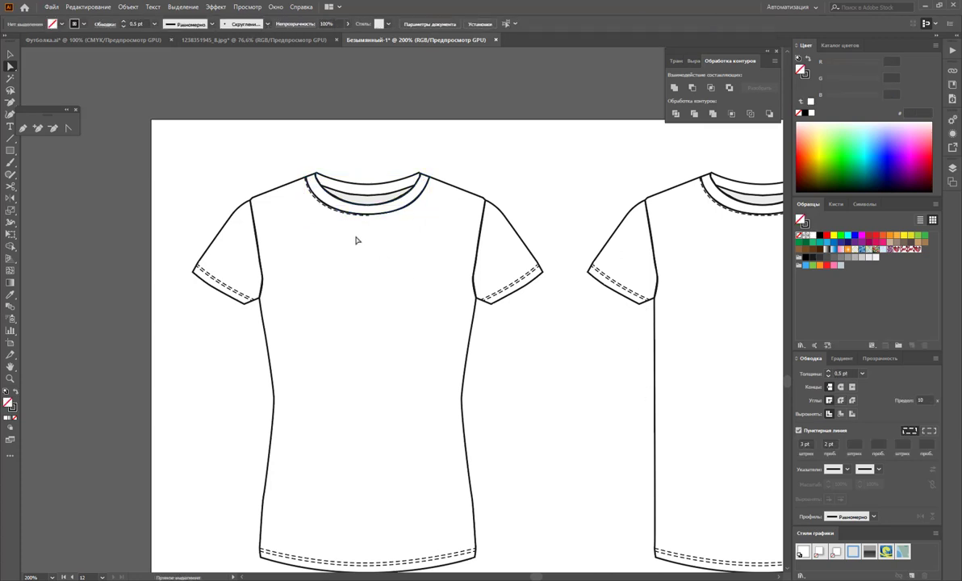
click(348, 215)
click(345, 212)
click(375, 212)
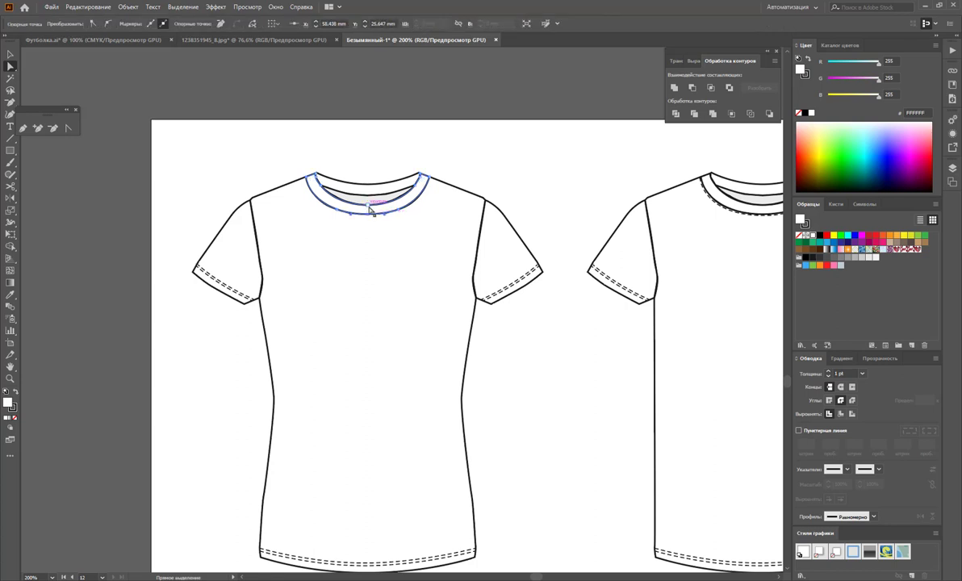
shift+click(519, 271)
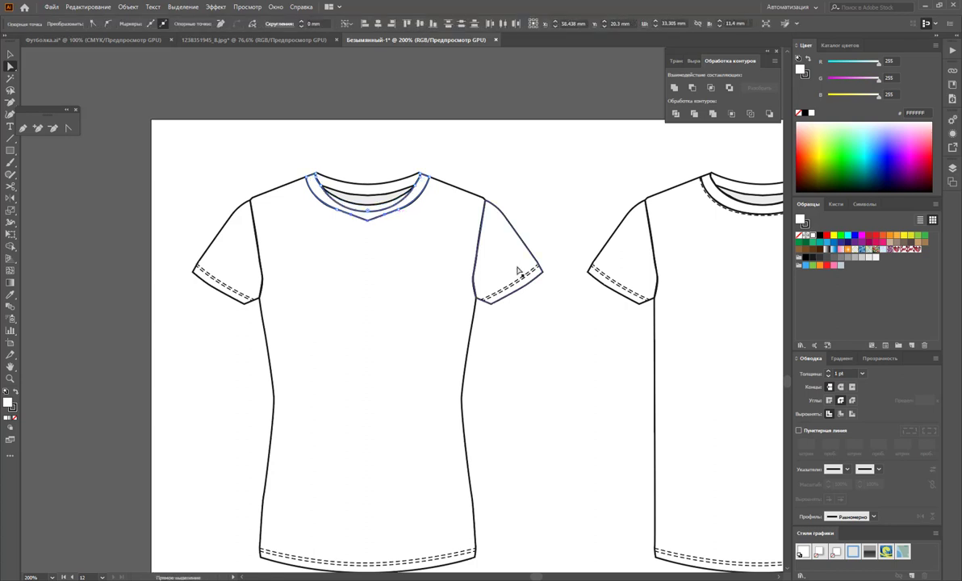
Lower the neckline's bottom point into a V and delete three curve anchors.
key(Down)
key(Down)
key(Down)
key(Down)
key(Down)
key(Down)
key(Down)
key(Down)
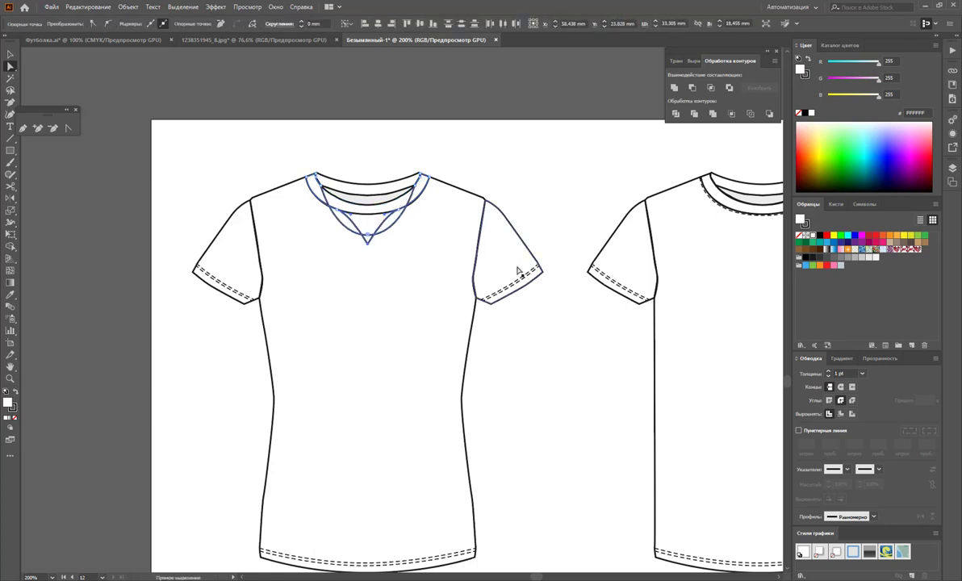
key(Down)
key(Down)
key(Down)
key(Down)
shift+click(530, 270)
key(minus)
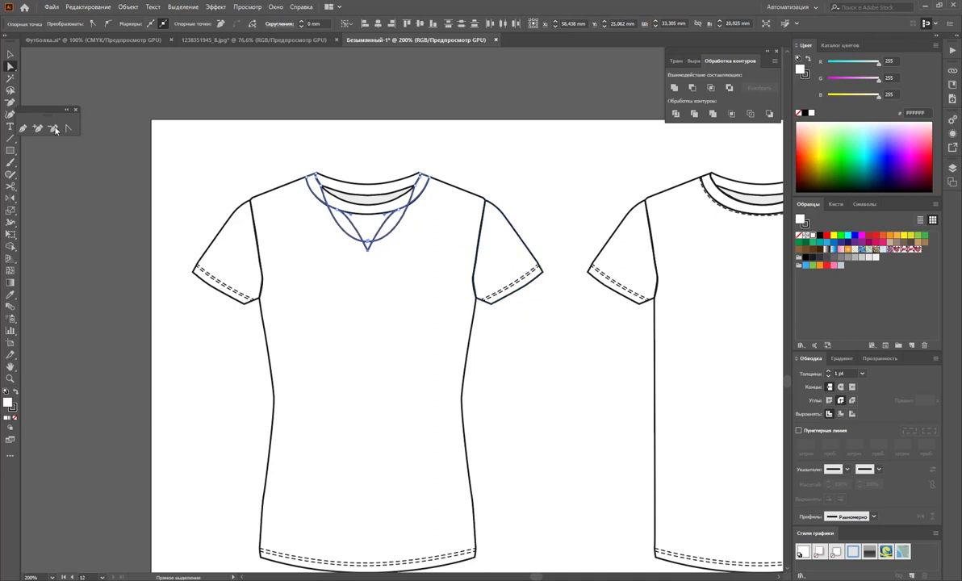
click(365, 213)
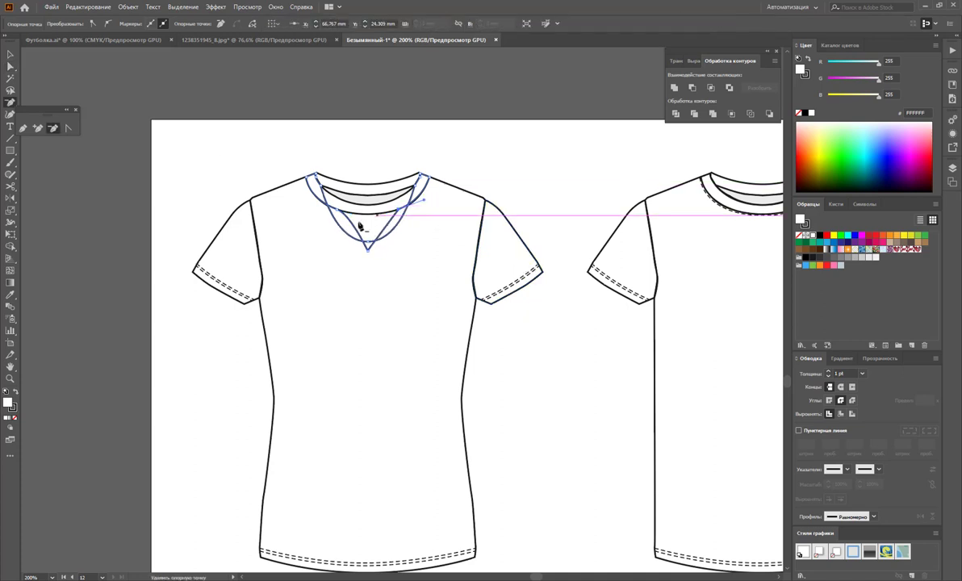
click(399, 214)
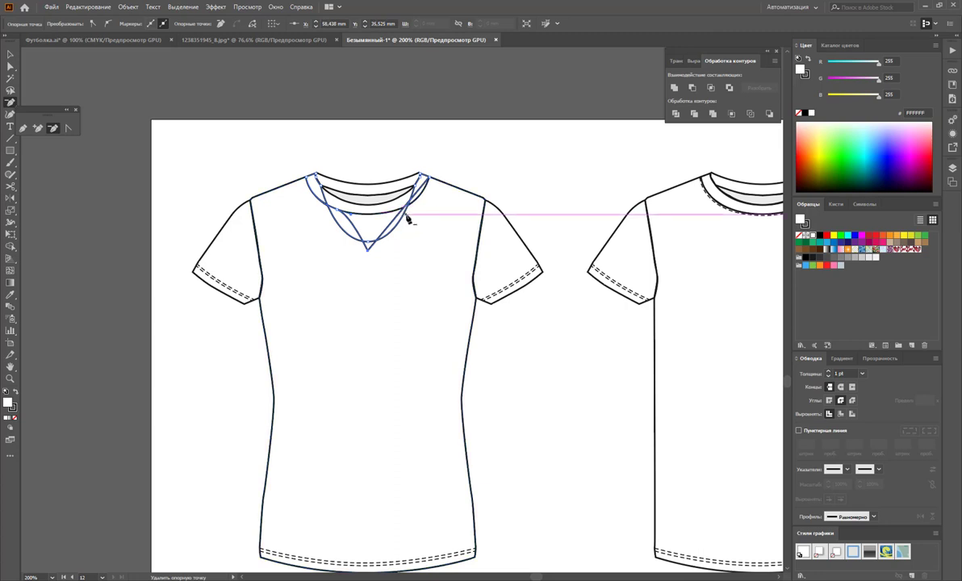
click(338, 213)
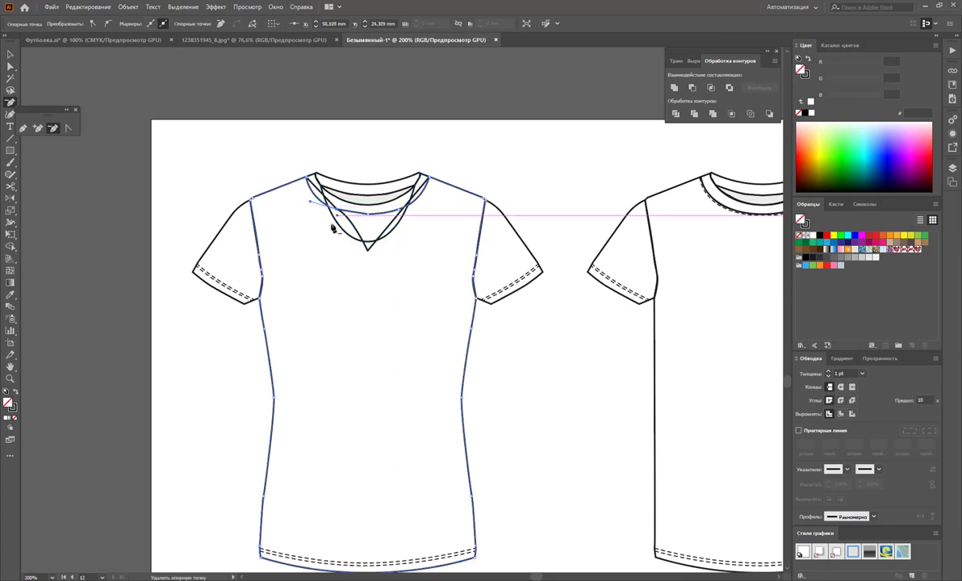
Reselect the V-neck collar path and delete one more of its anchors.
click(10, 66)
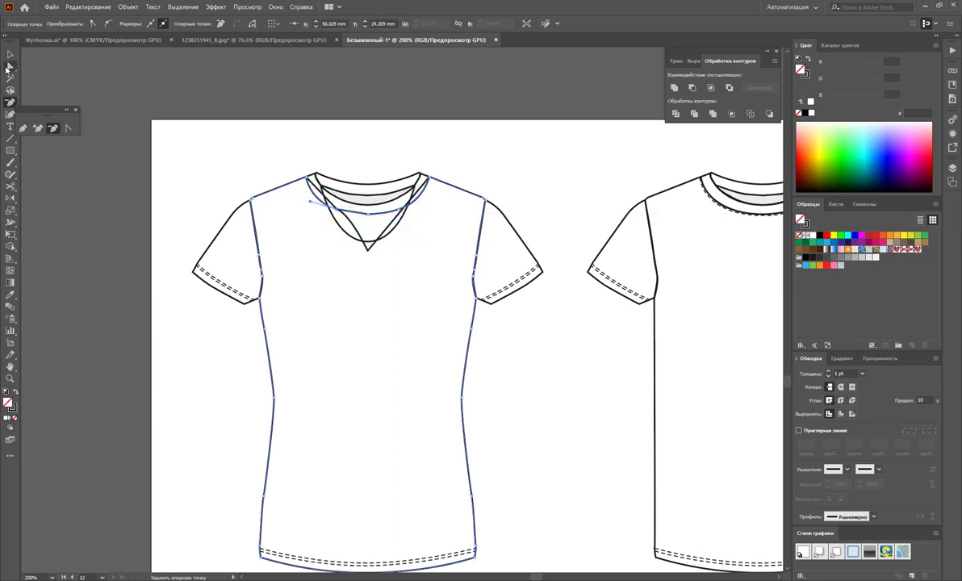
click(359, 233)
click(335, 210)
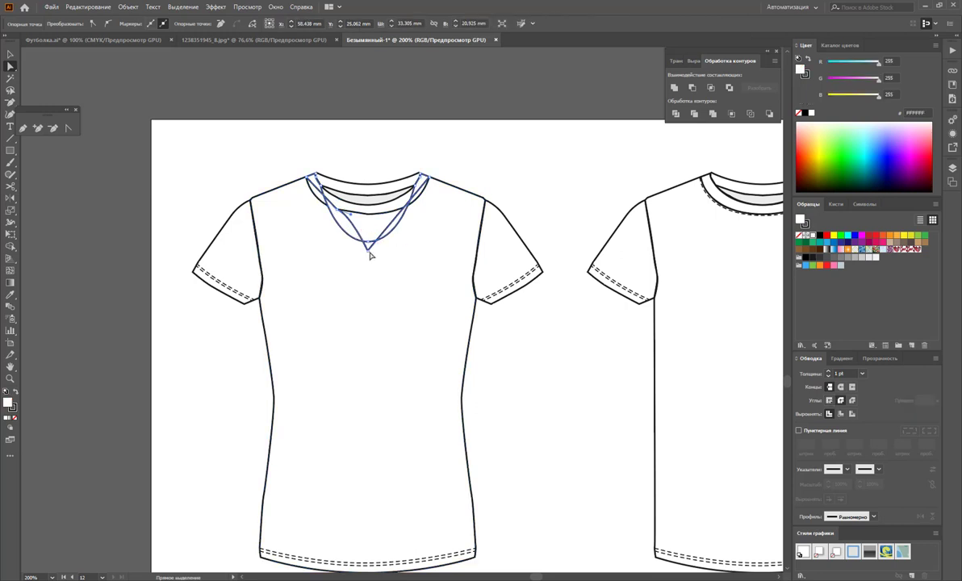
click(54, 128)
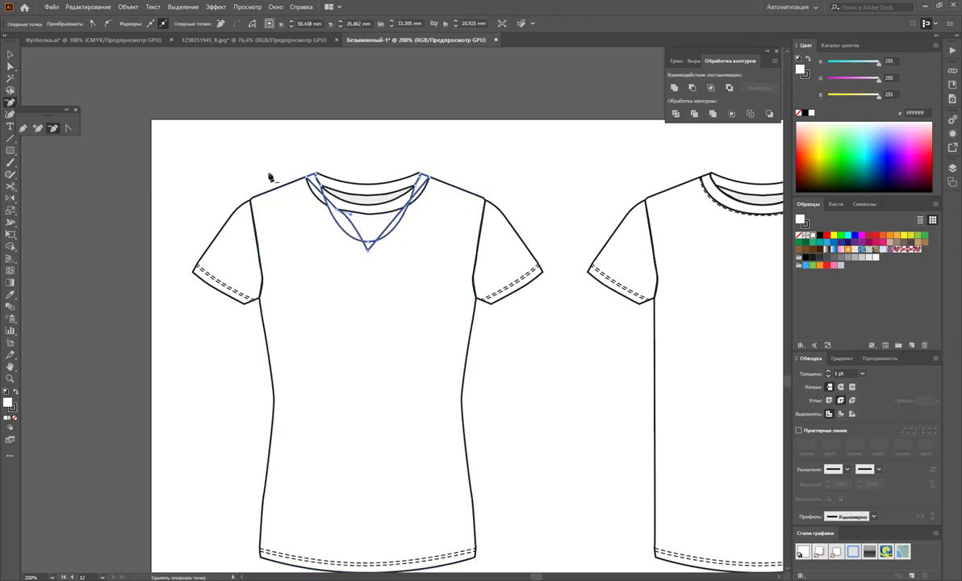
click(337, 212)
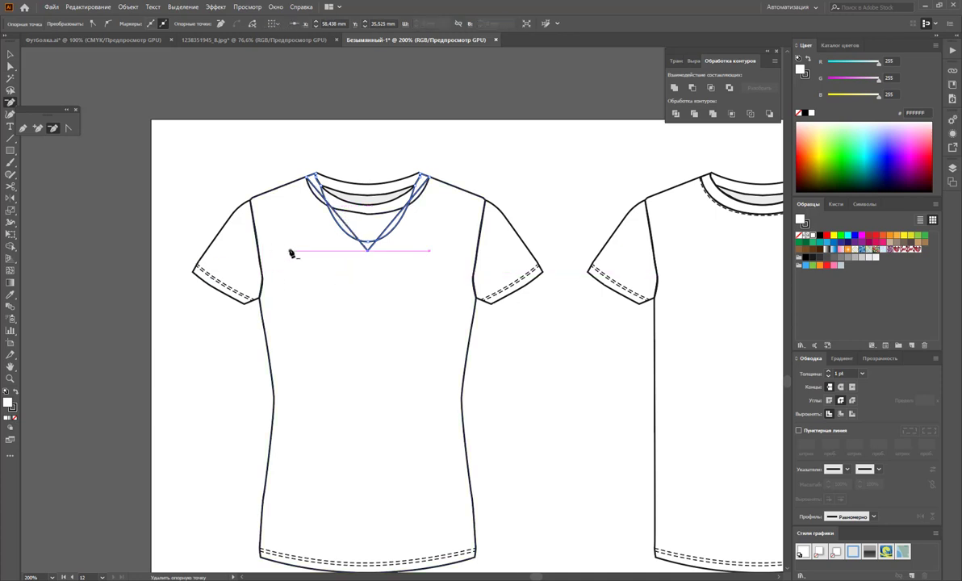
Round the V-neck's sharp bottom point into a curve, undoing an accidental outline deletion.
click(68, 127)
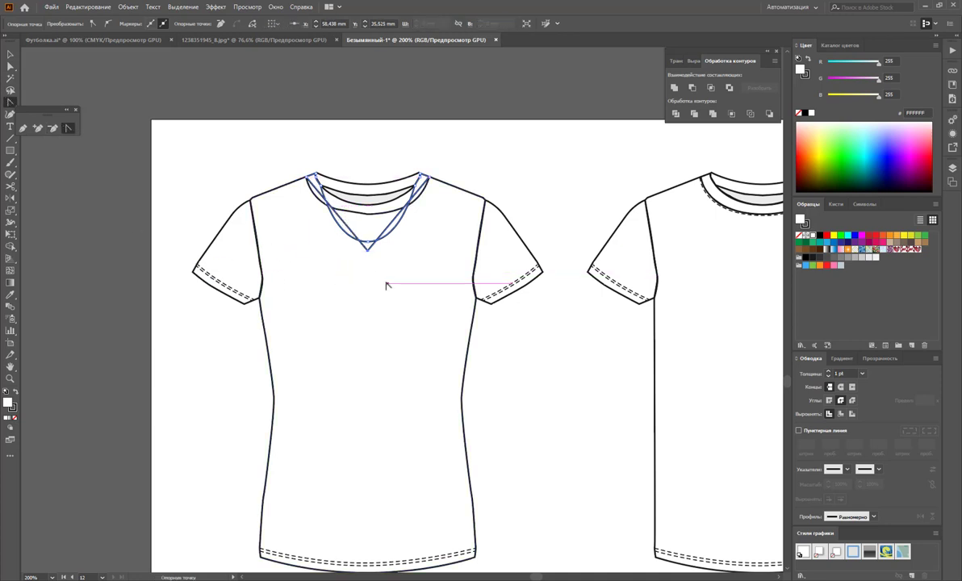
drag(368, 247, 396, 255)
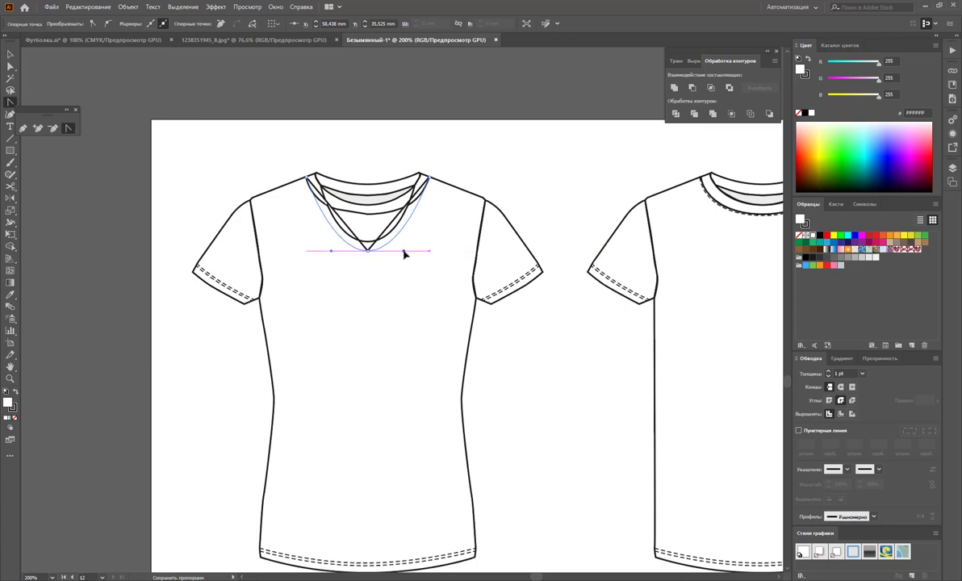
click(11, 65)
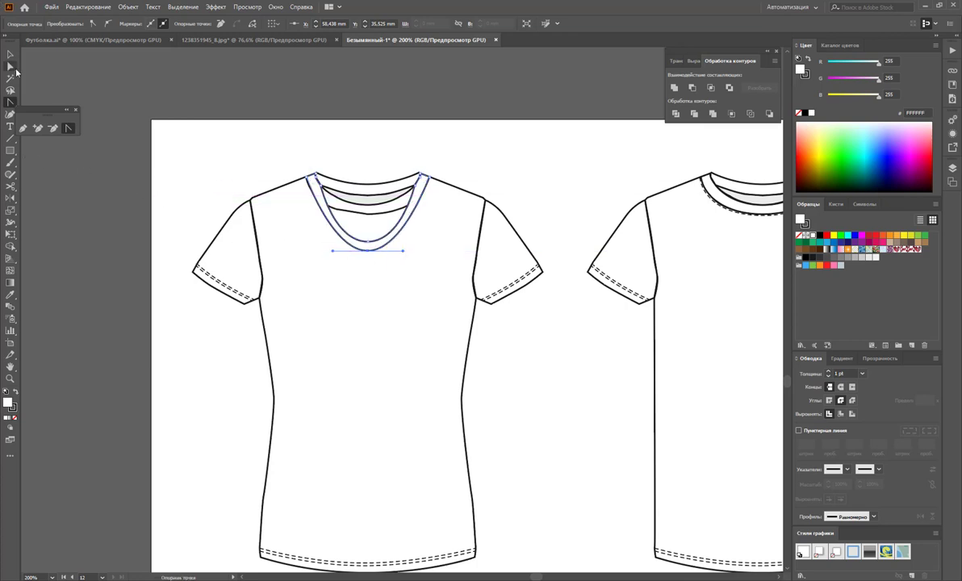
click(386, 215)
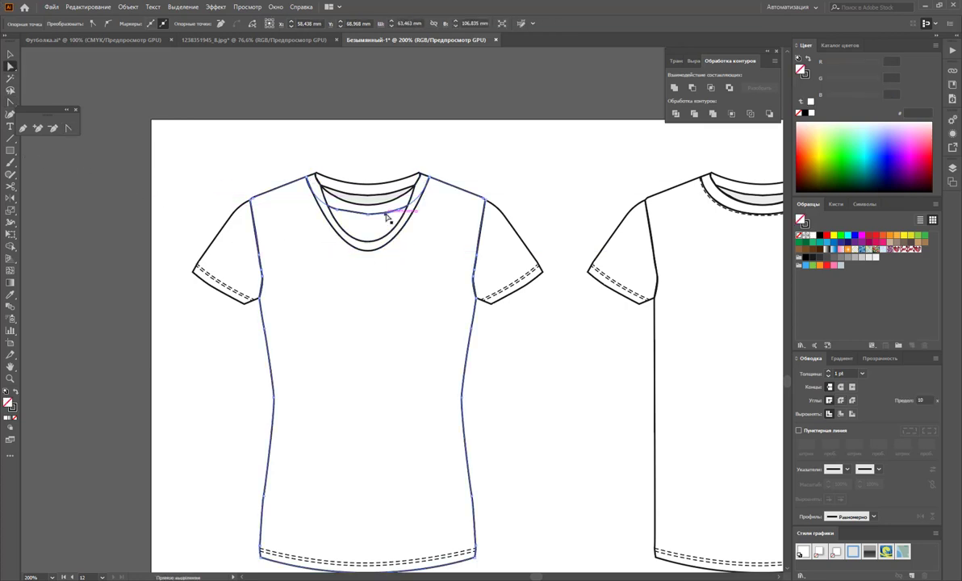
click(386, 215)
key(Delete)
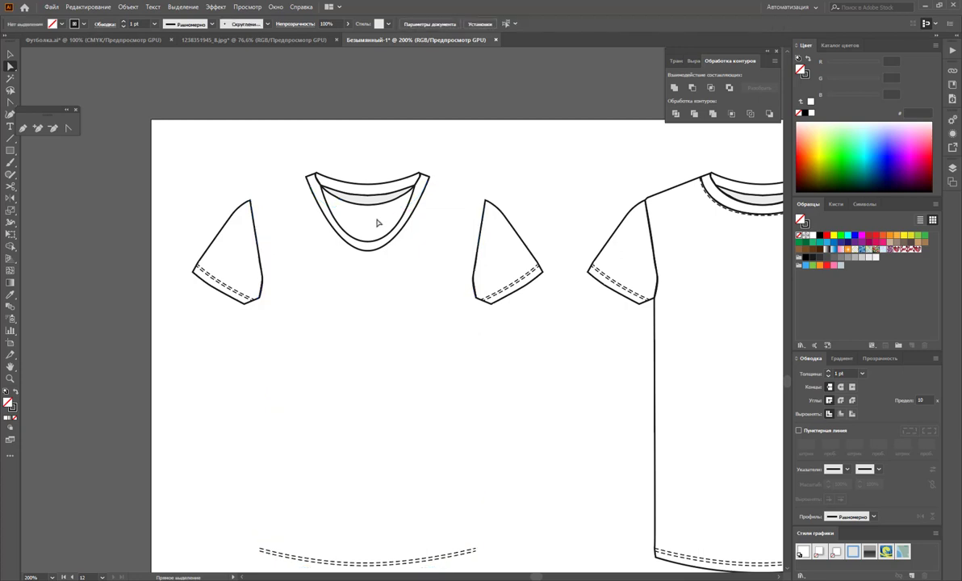
key(ctrl+z)
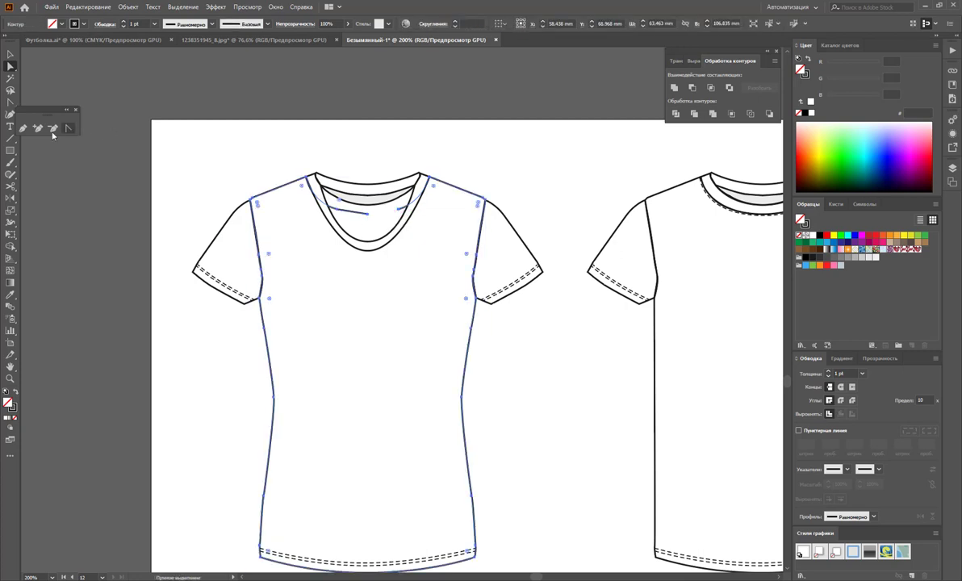
Remove the stray inner-neckline anchors, dismissing two warning messages along the way.
click(53, 128)
click(368, 213)
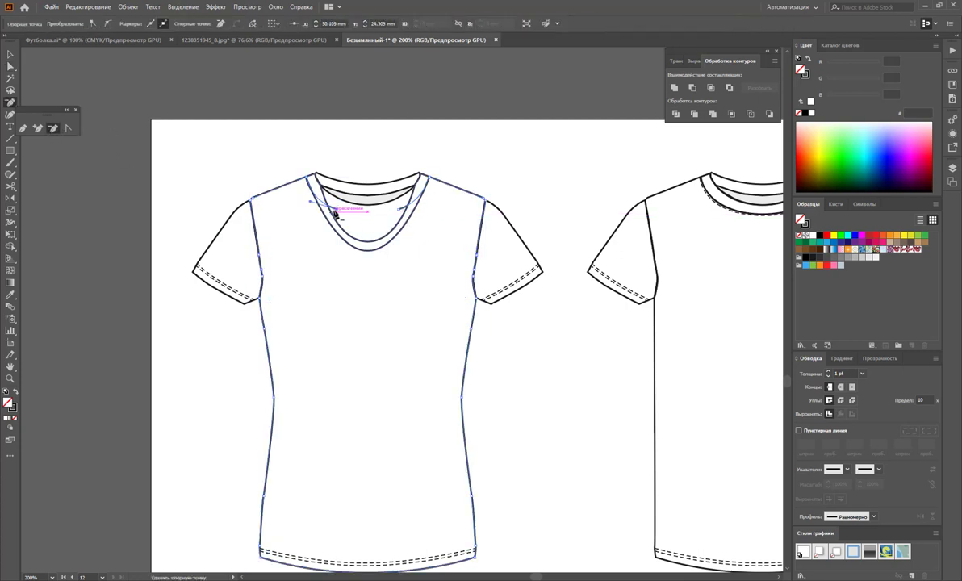
click(374, 202)
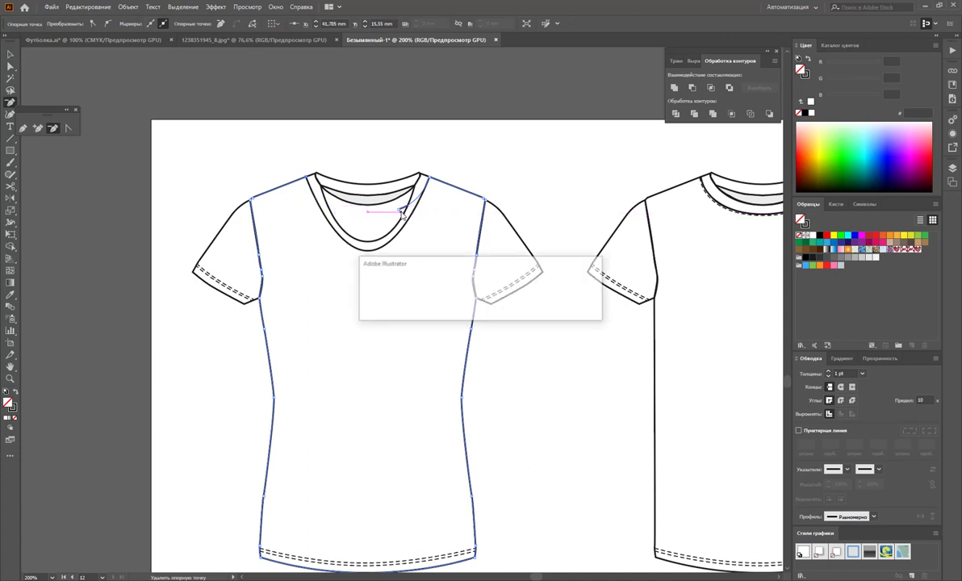
click(572, 310)
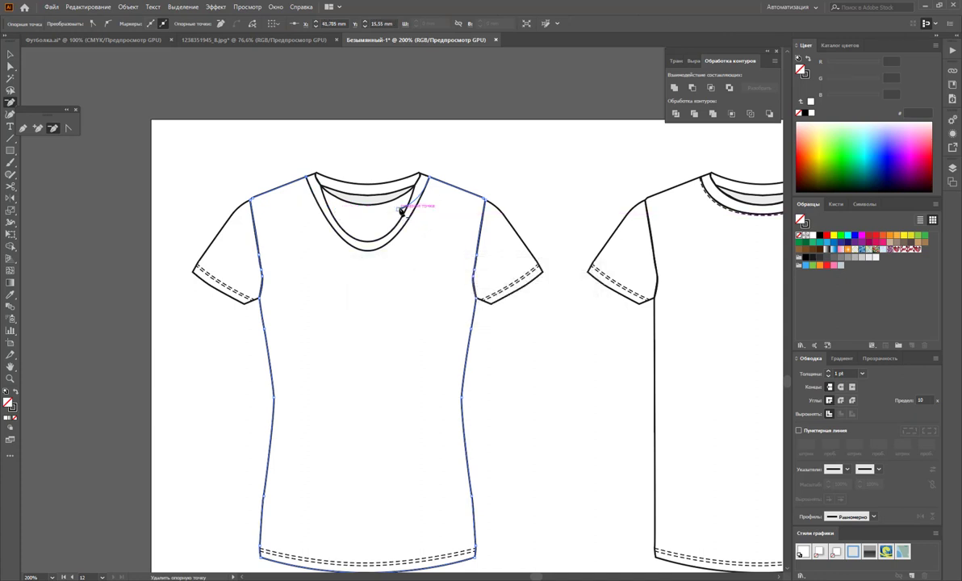
click(400, 211)
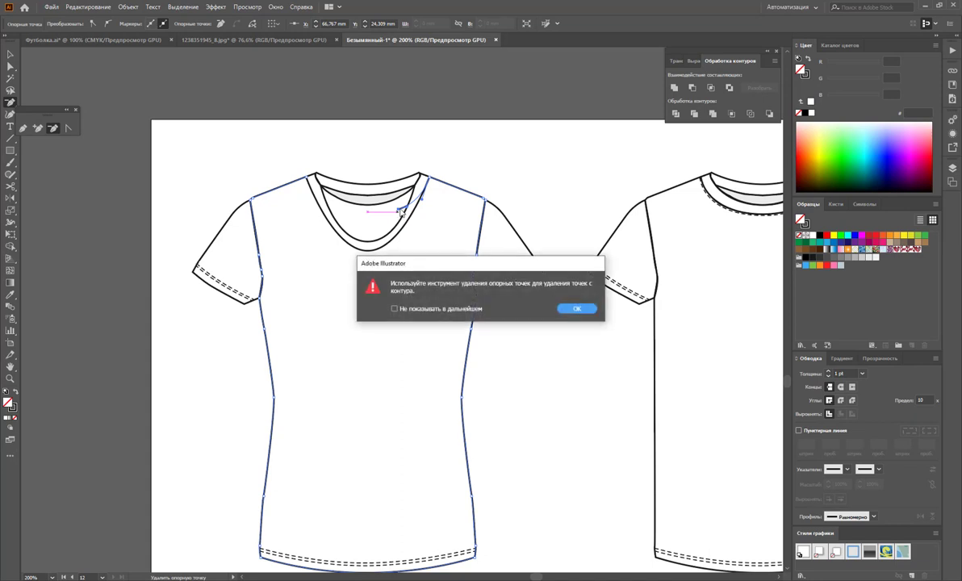
click(574, 309)
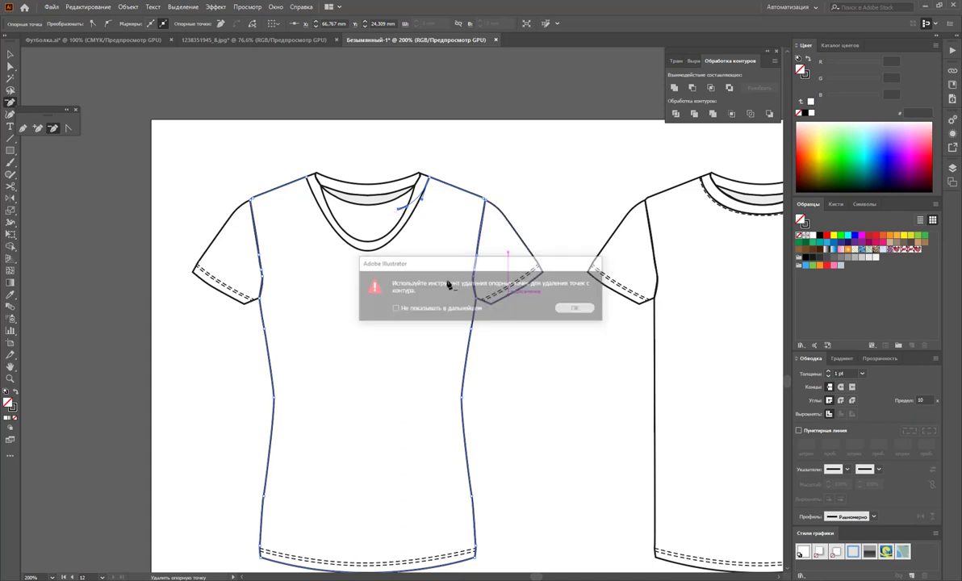
click(398, 211)
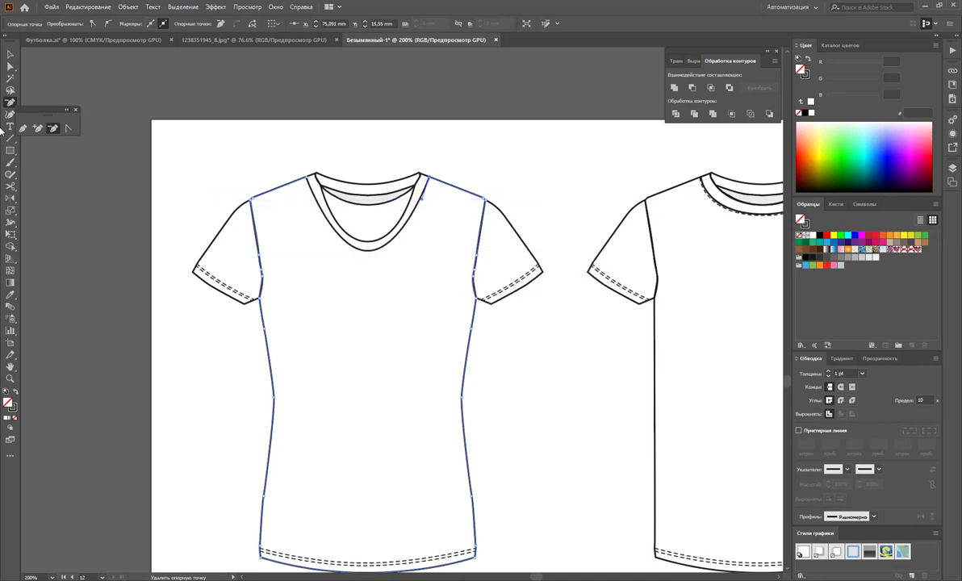
click(11, 66)
click(363, 207)
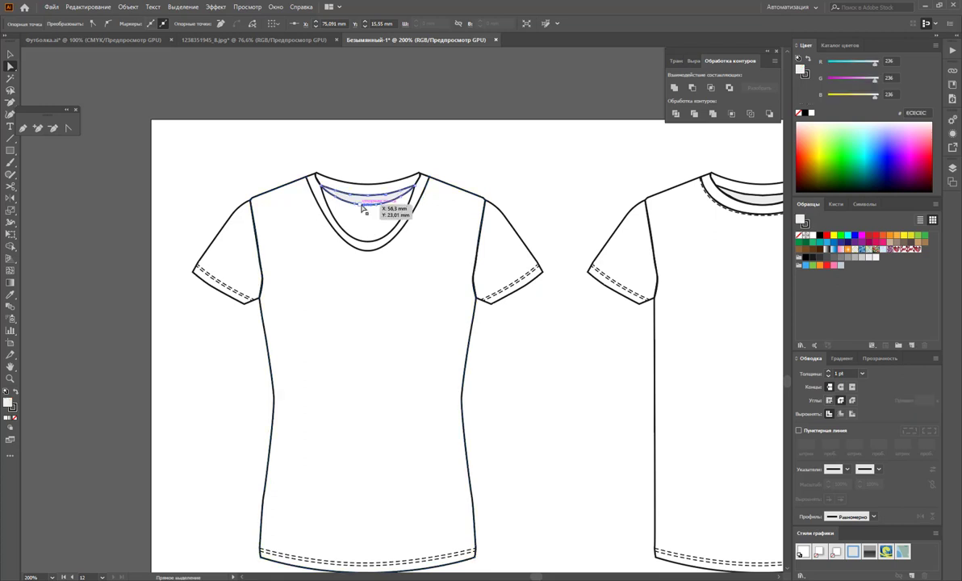
click(355, 210)
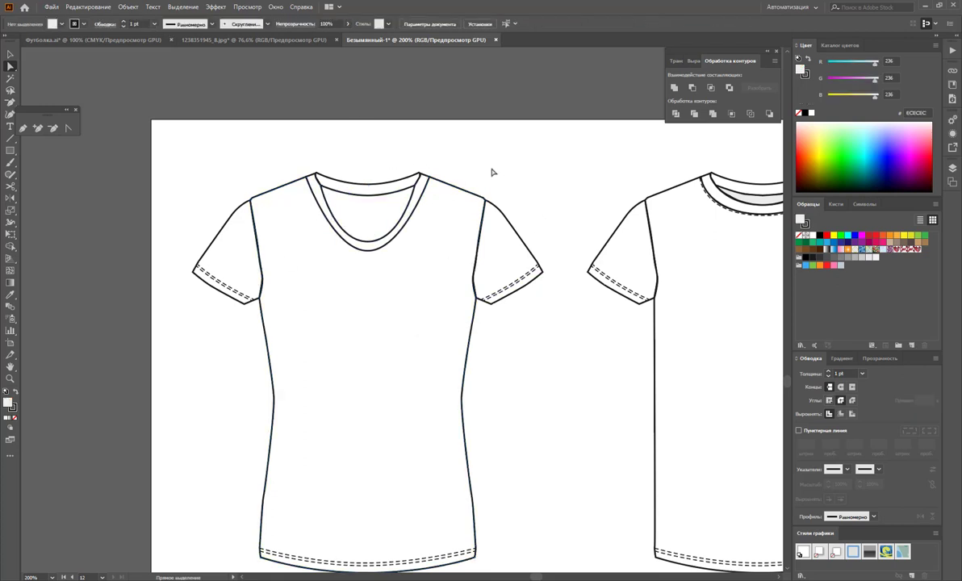
Ungroup the middle tee and delete its collar band and dashed neck stitching.
key(z)
alt+click(547, 313)
click(11, 53)
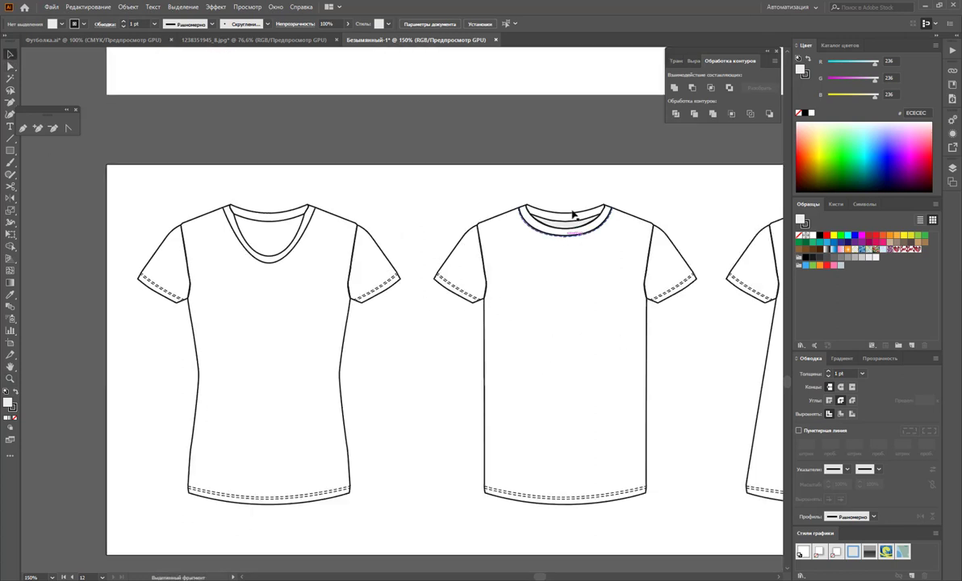
drag(518, 192, 605, 267)
click(646, 195)
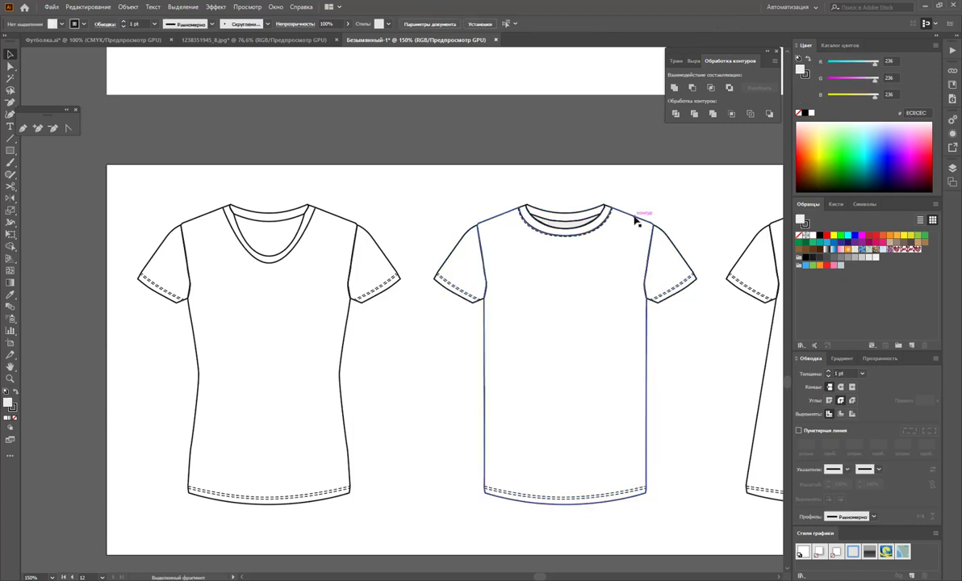
right_click(635, 219)
click(649, 298)
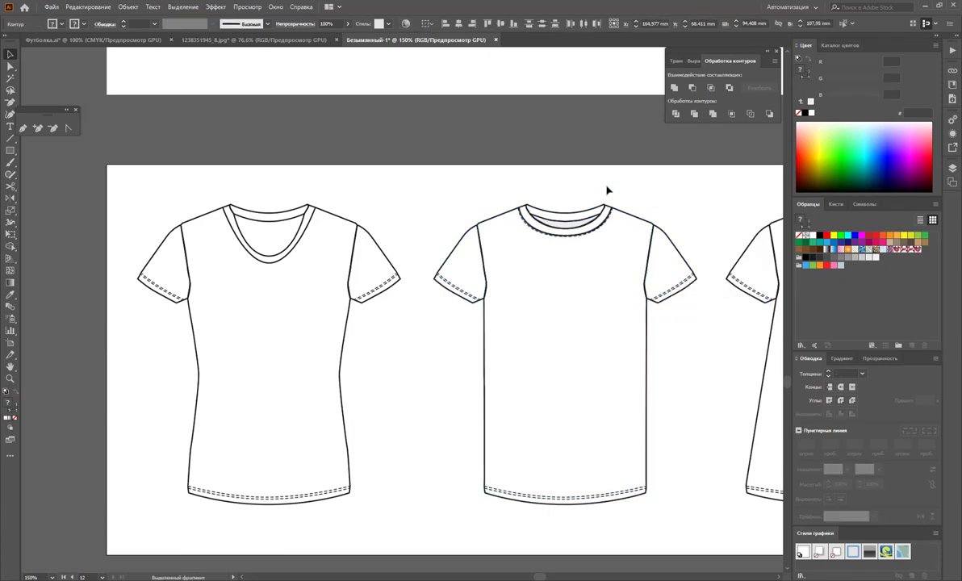
drag(623, 199, 513, 262)
click(610, 216)
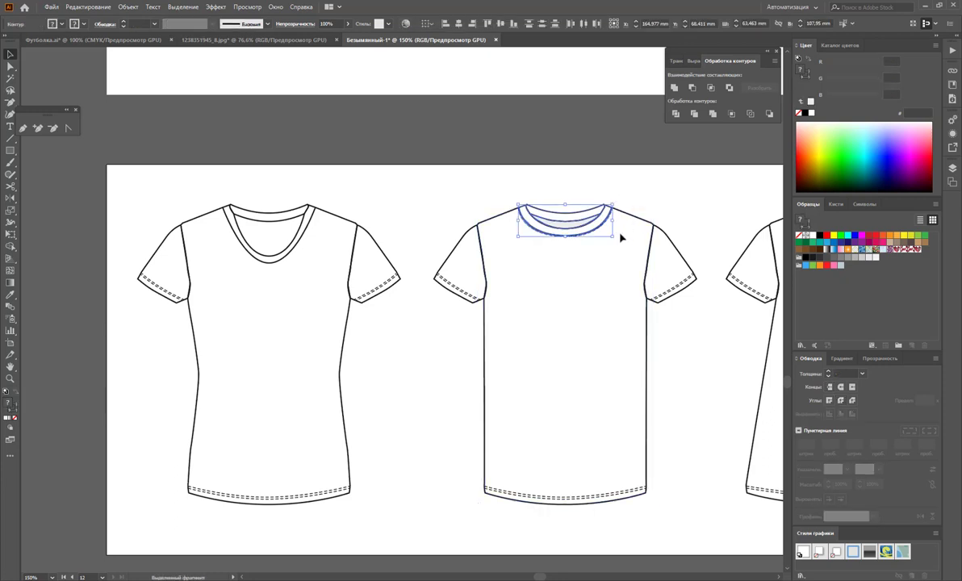
key(Delete)
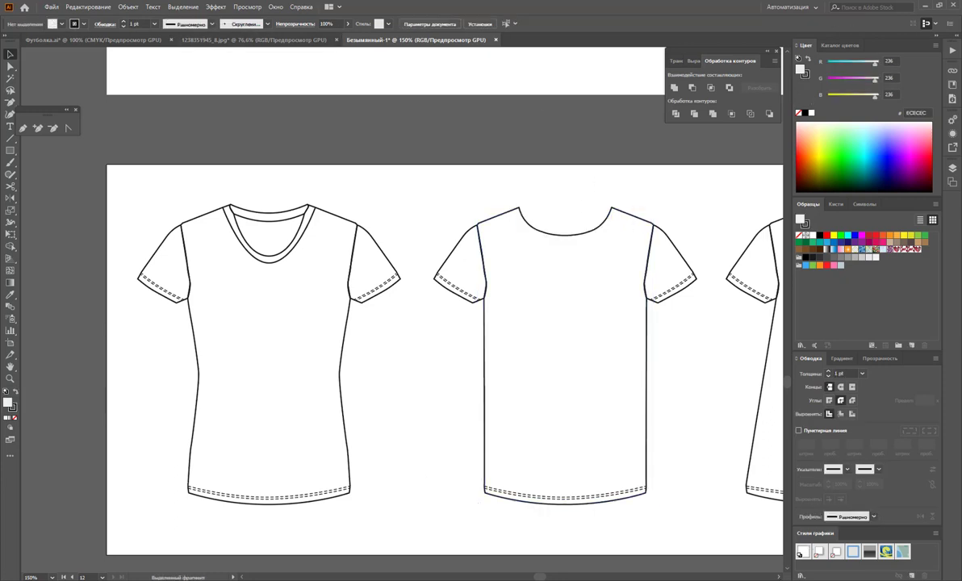
Lower the middle tee's neckline anchors to deepen and flatten the neck opening.
scroll(484, 363, right, 3)
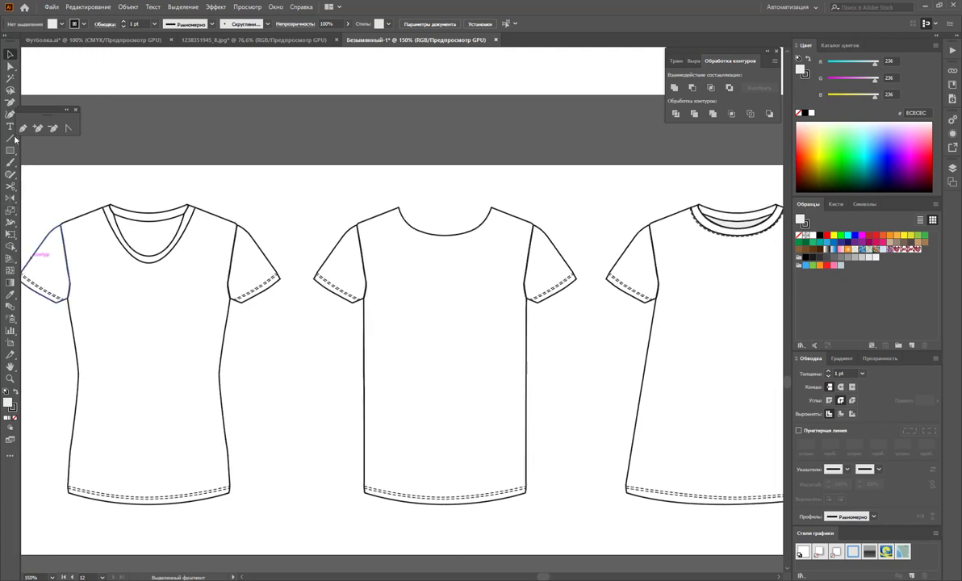
click(10, 66)
drag(426, 201, 476, 259)
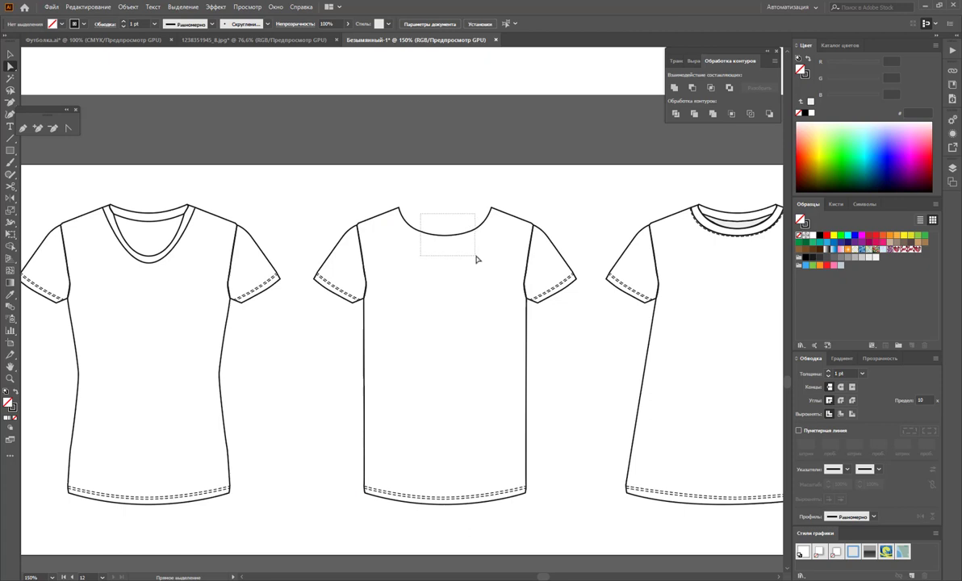
key(Down)
key(Down)
key(Down)
key(Down)
key(Down)
key(Down)
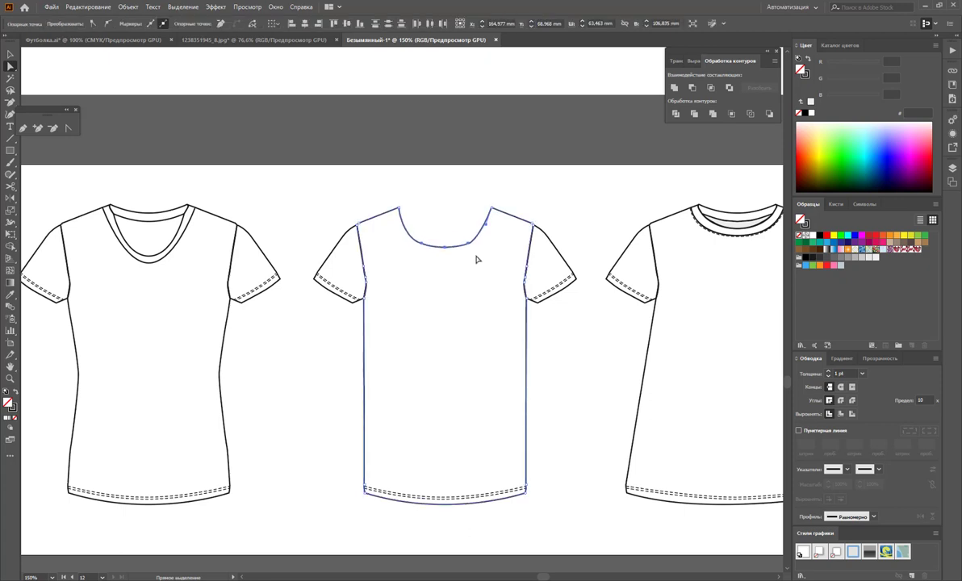
key(Down)
key(Down)
key(Down)
key(Down)
key(Down)
key(Down)
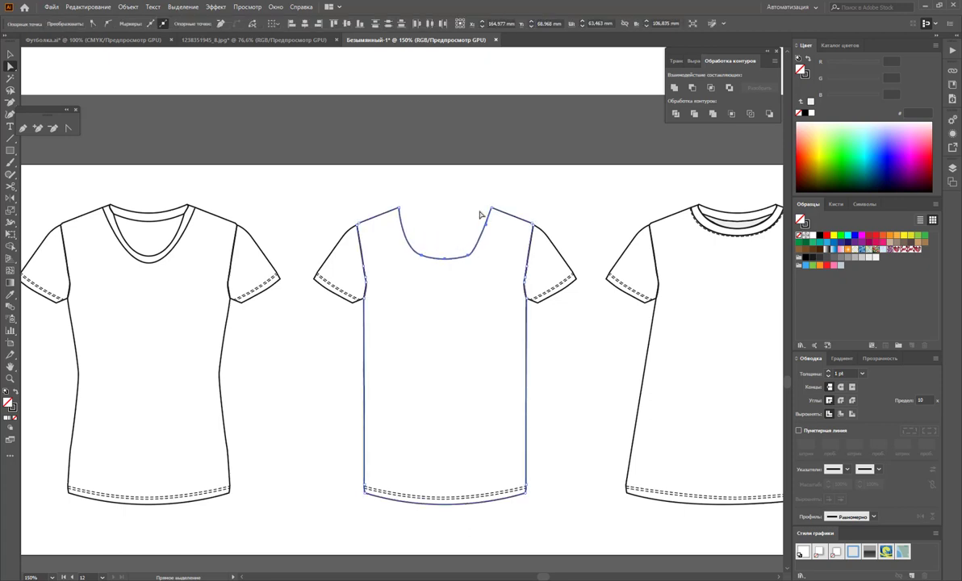
drag(476, 252, 475, 258)
drag(472, 255, 468, 255)
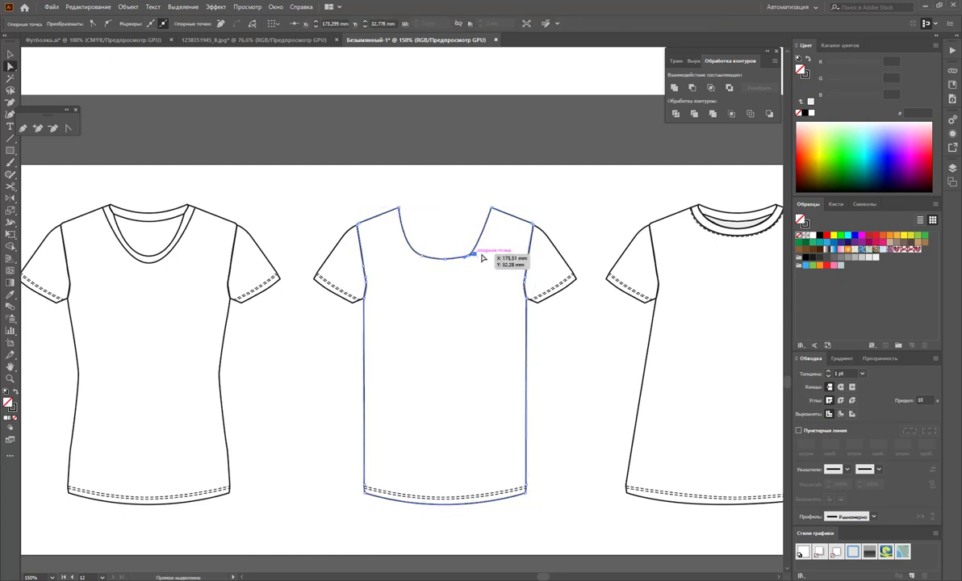
Draw a rounded rectangle over the neck, divide the shirt with it and ungroup the pieces.
click(8, 150)
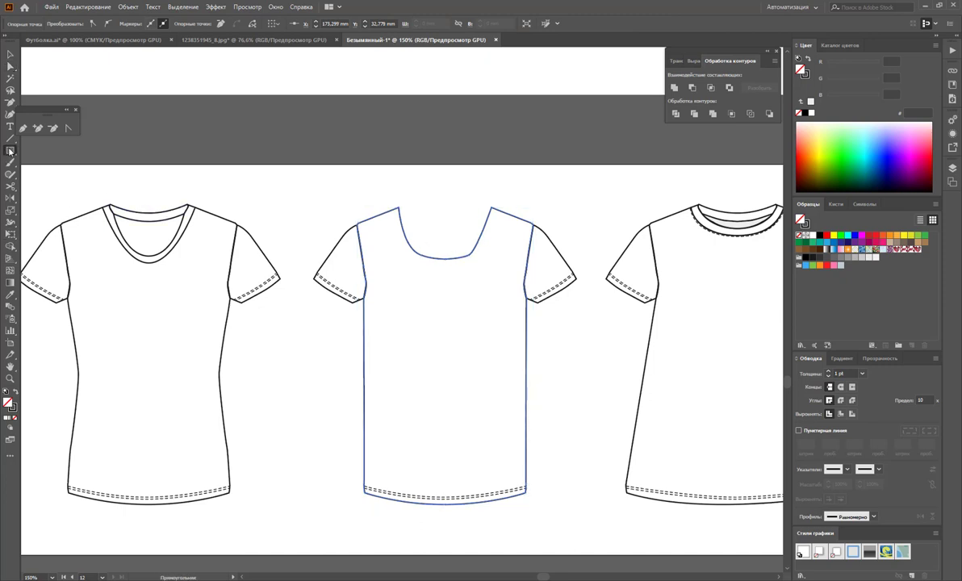
drag(8, 149, 27, 153)
drag(397, 187, 499, 266)
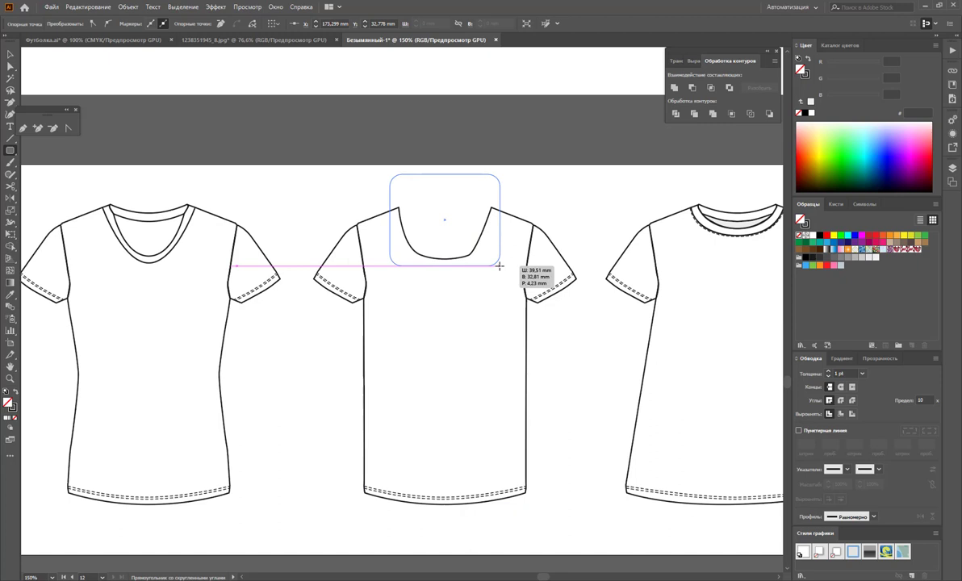
drag(500, 265, 497, 265)
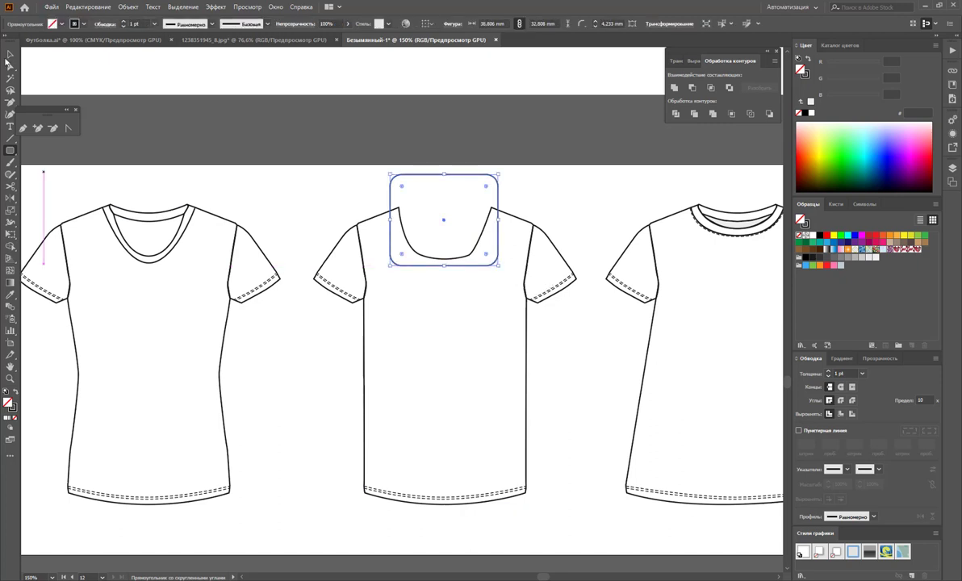
click(9, 55)
shift+click(478, 219)
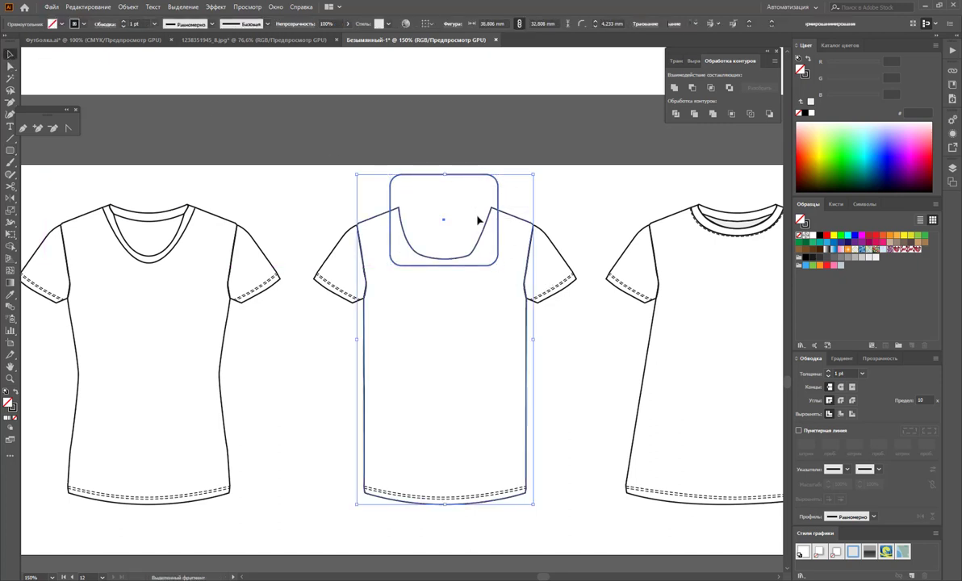
click(676, 113)
right_click(455, 232)
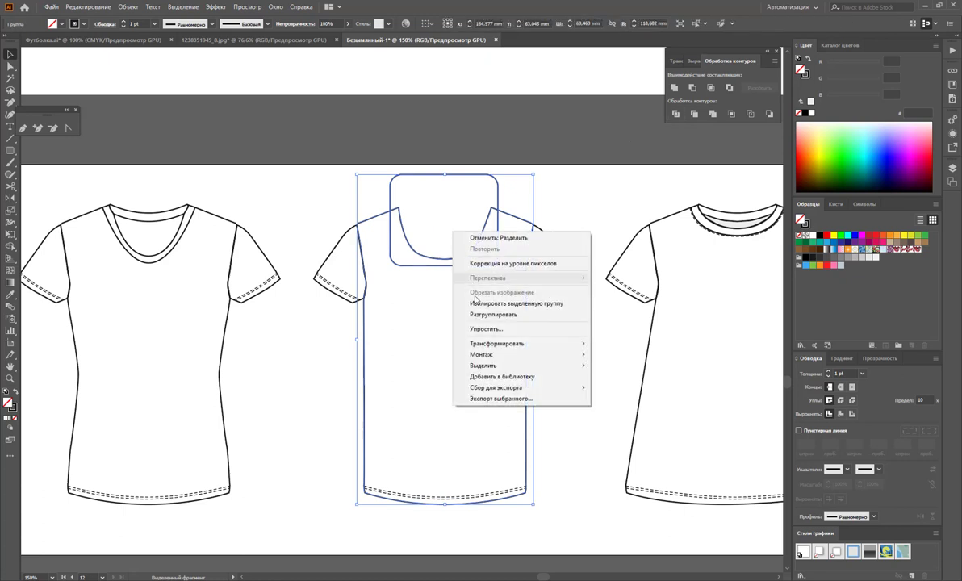
click(493, 313)
Delete the leftover neck piece and curved scoop line, then zoom out to 66.67%.
click(482, 194)
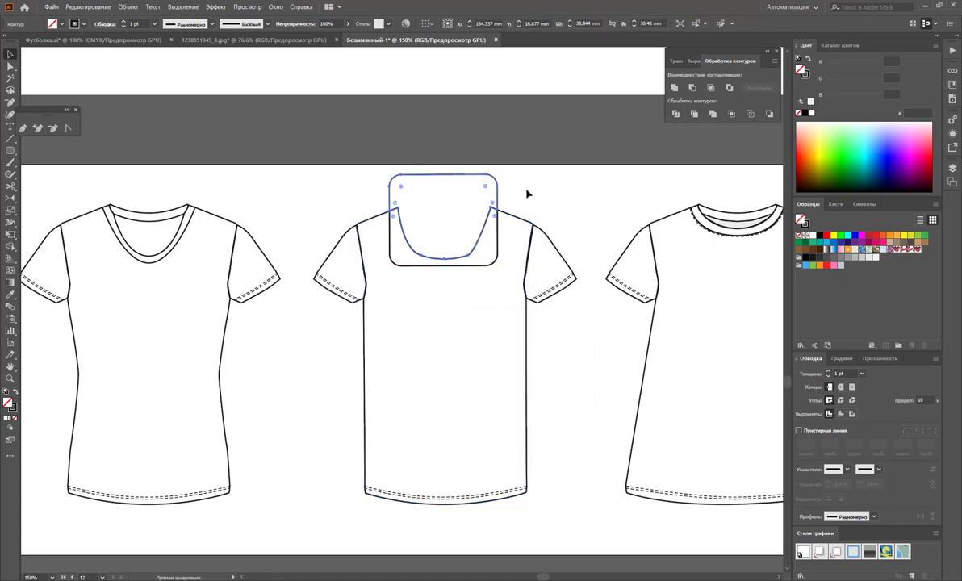
key(v)
key(Delete)
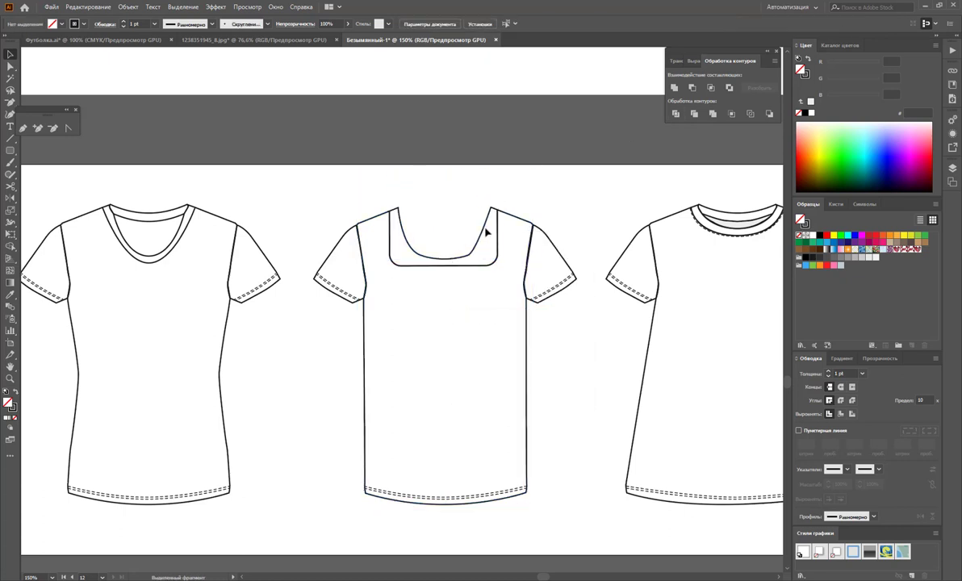
click(489, 211)
key(Delete)
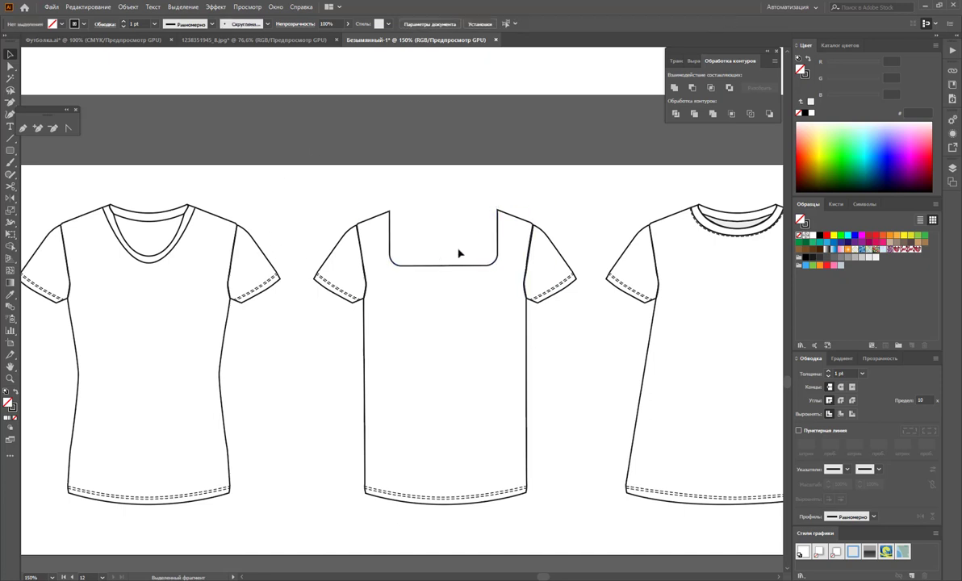
key(z)
alt+click(408, 332)
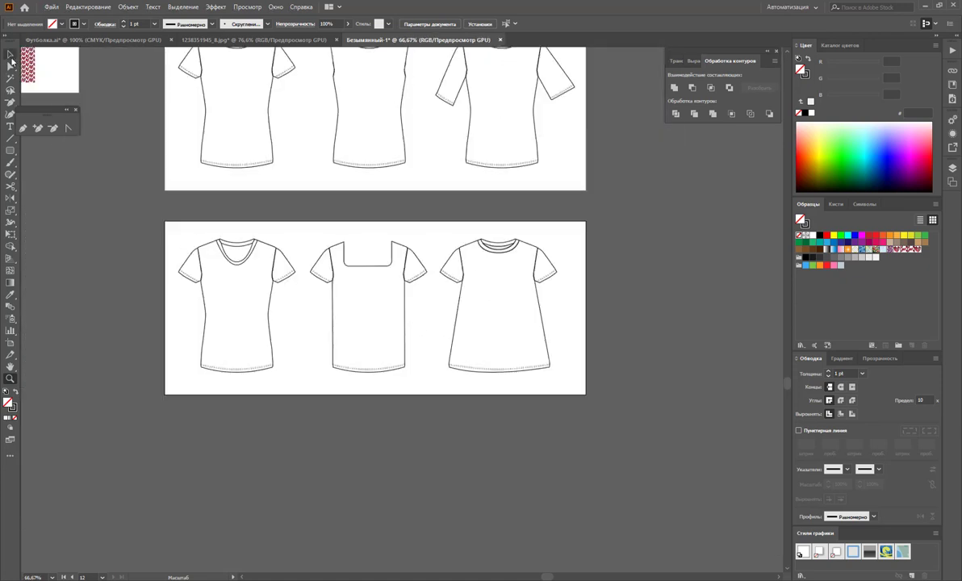
Ungroup the third tee and delete its ribbed collar band lines.
click(10, 53)
click(494, 242)
click(530, 256)
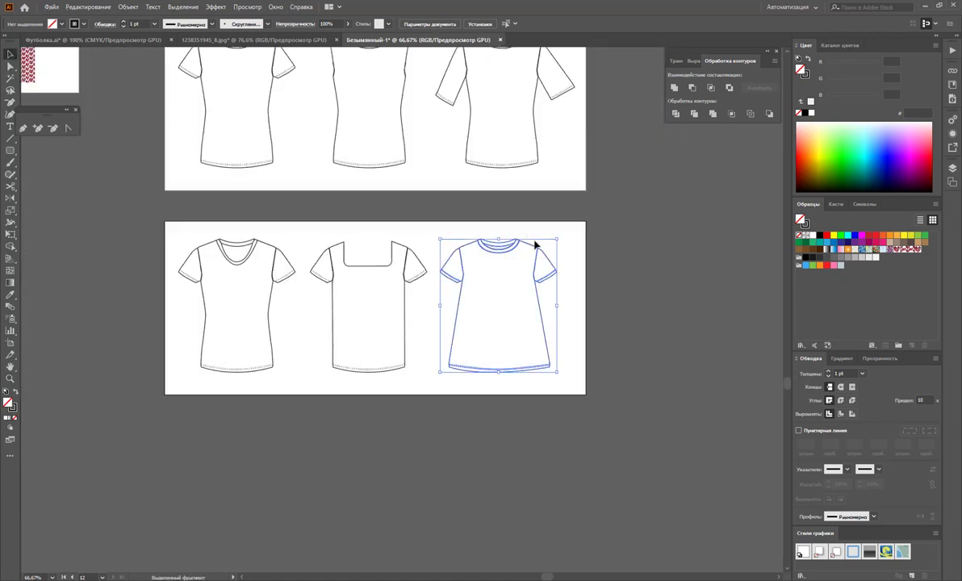
click(575, 256)
click(535, 249)
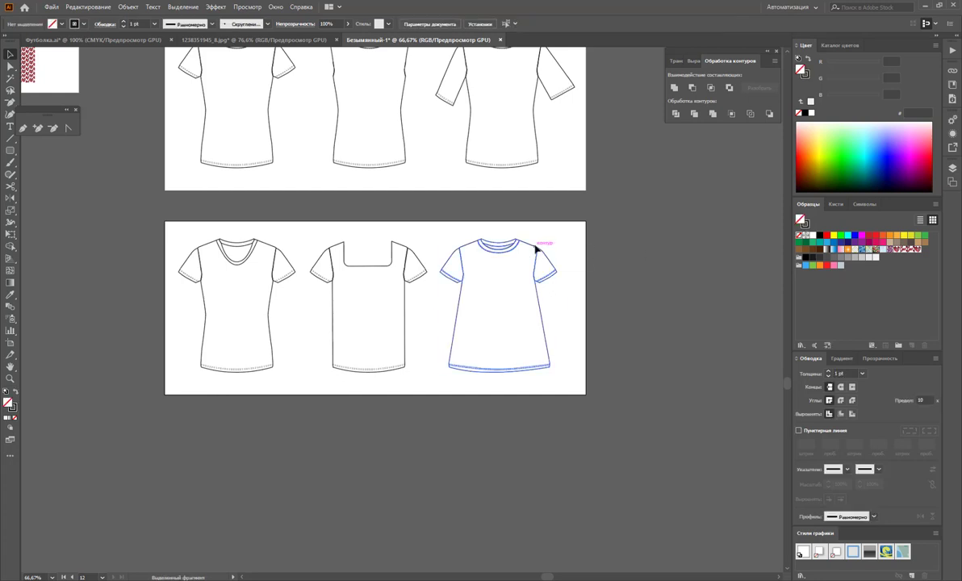
right_click(534, 248)
click(568, 326)
click(528, 248)
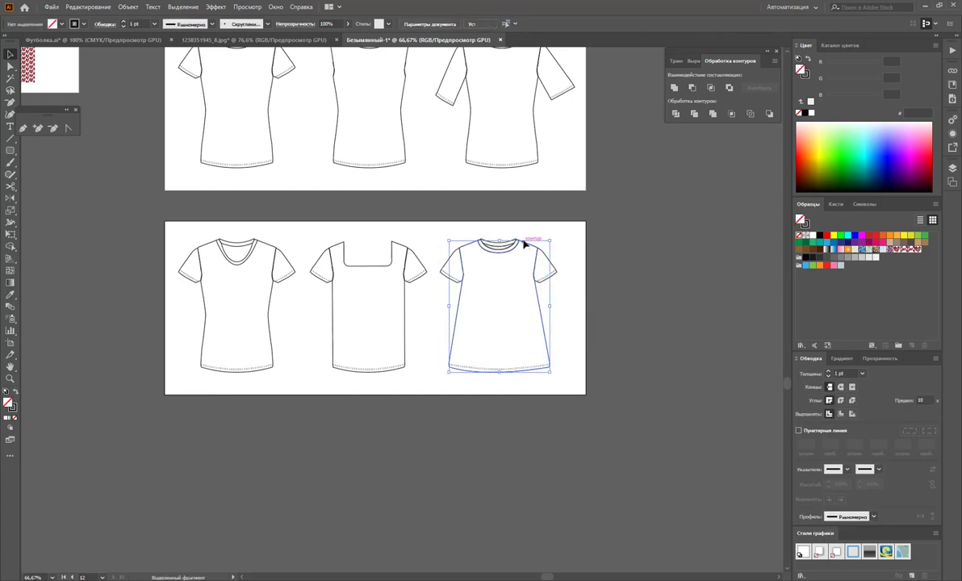
click(520, 230)
click(523, 255)
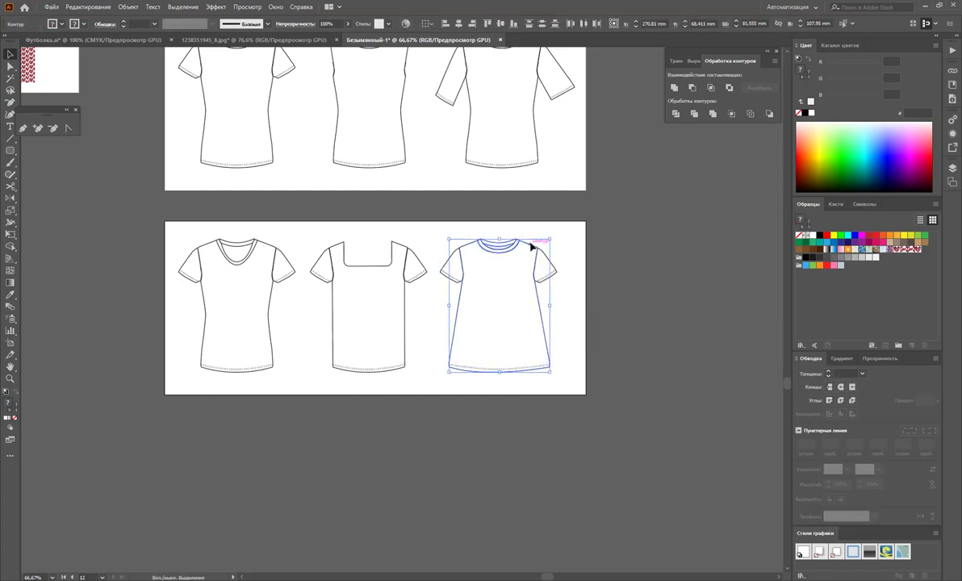
click(529, 249)
key(Delete)
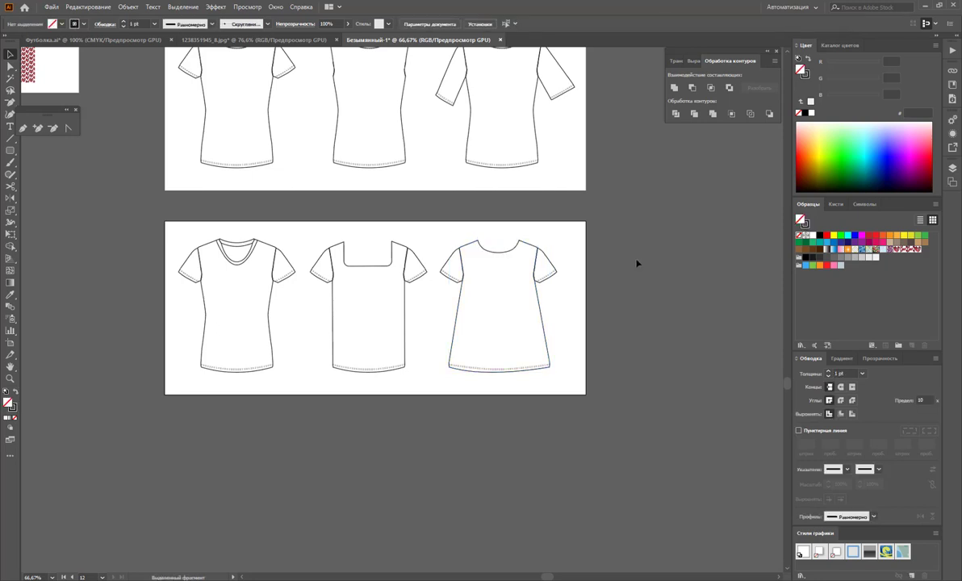
Zoom in on the third tee's neckline and add an anchor point at the right shoulder.
click(10, 377)
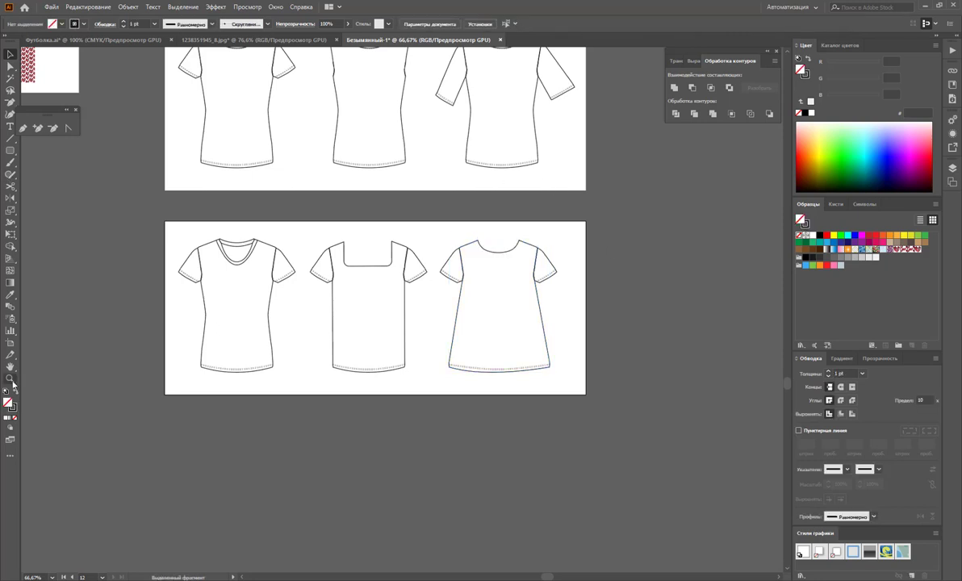
click(493, 269)
click(390, 284)
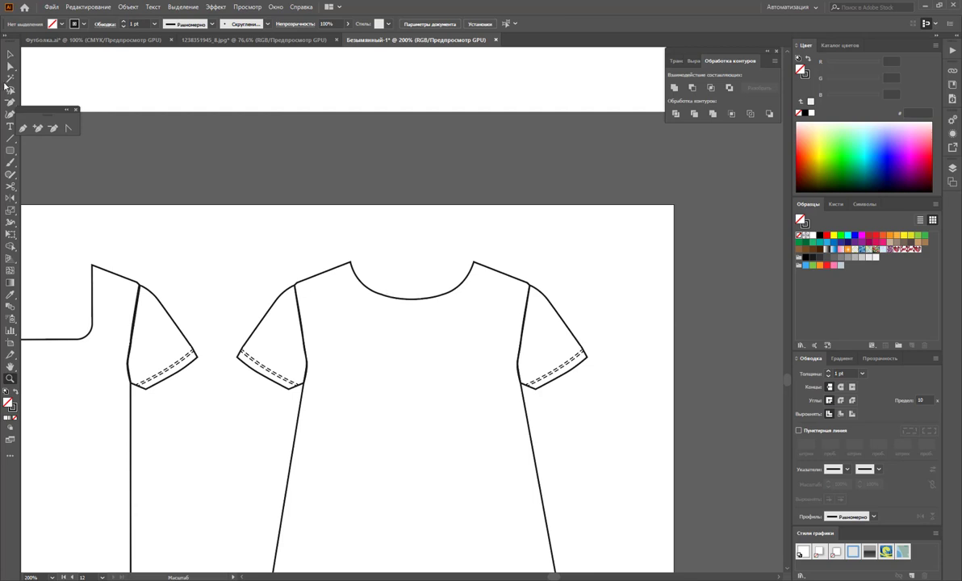
click(23, 126)
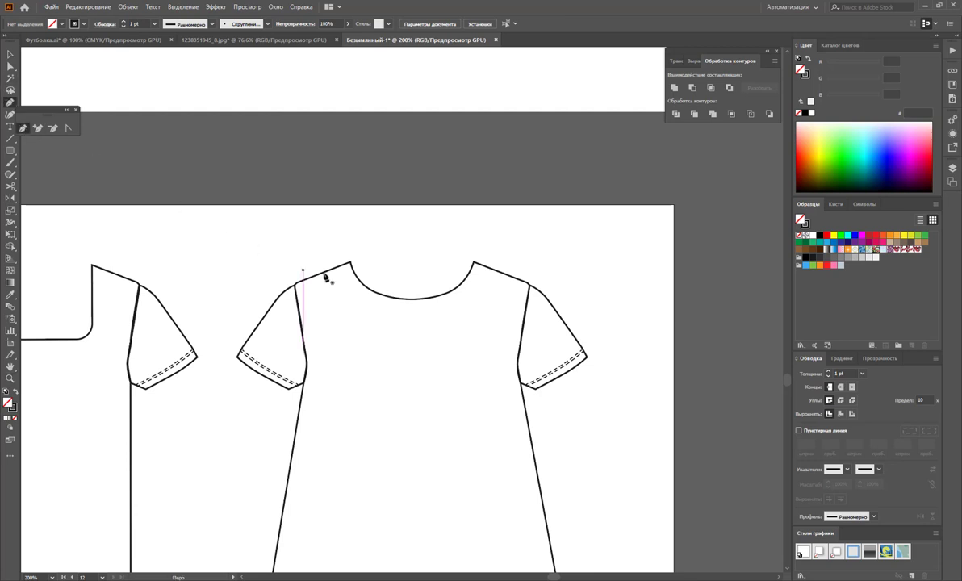
click(38, 127)
click(316, 277)
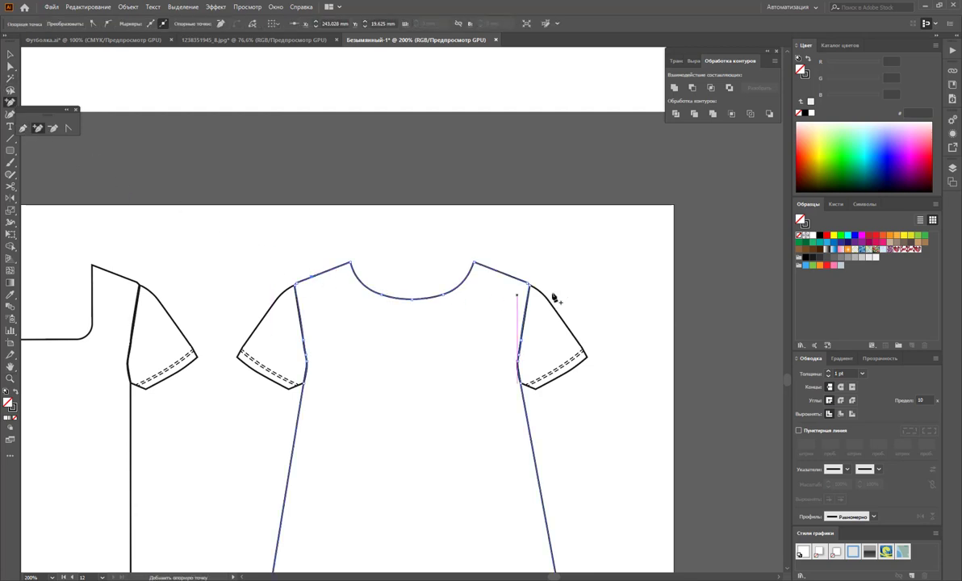
click(515, 278)
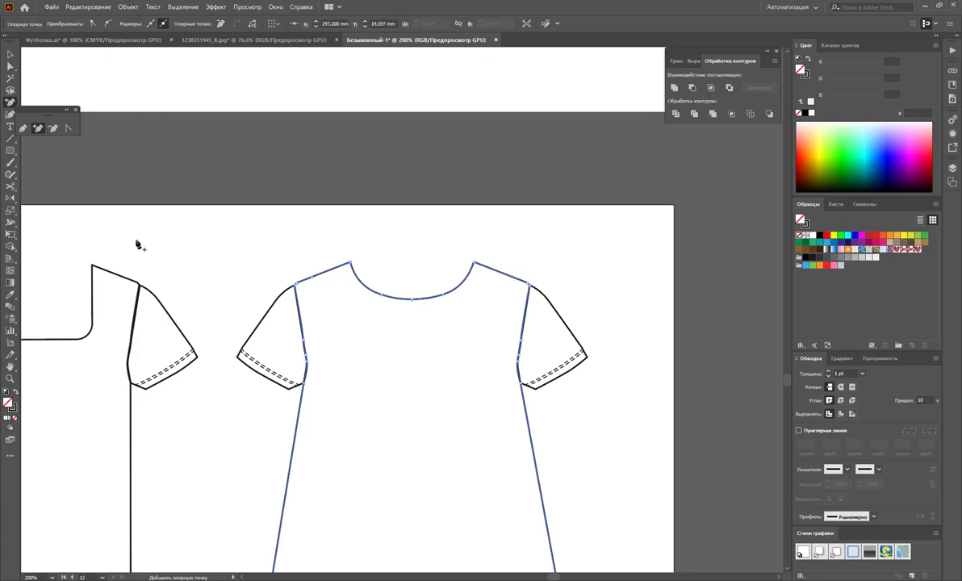
Delete the five neckline anchors so the neck becomes a straight line.
click(53, 127)
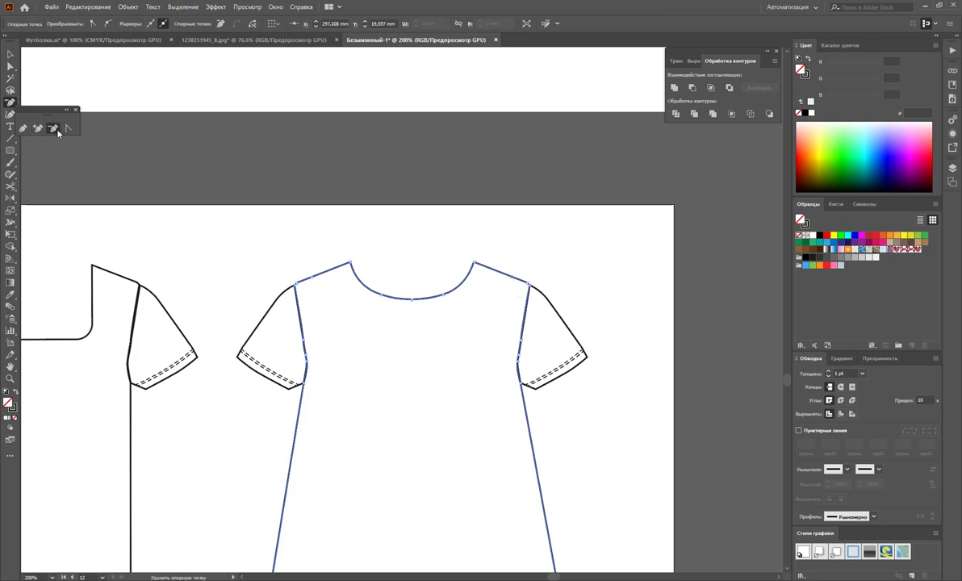
click(475, 265)
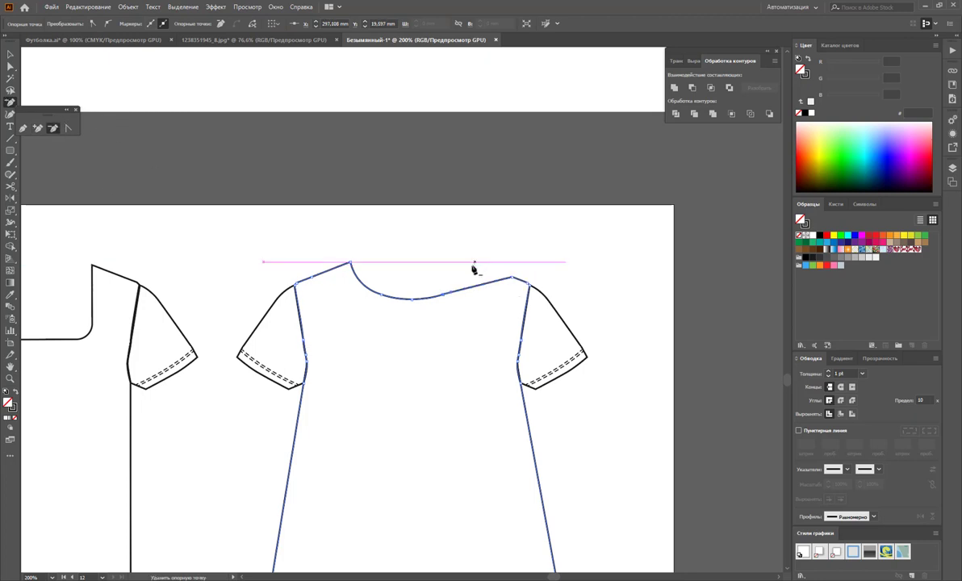
click(414, 303)
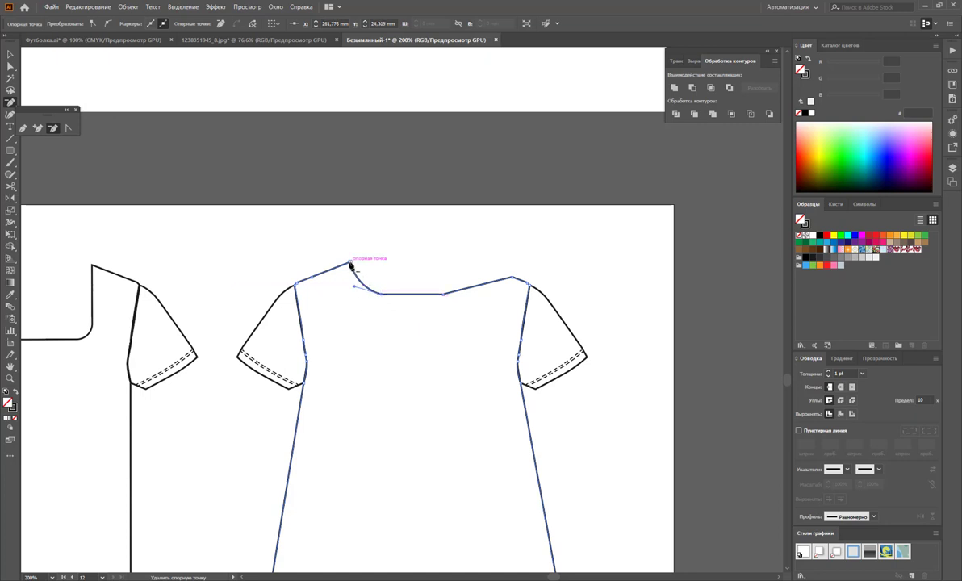
click(350, 265)
click(381, 294)
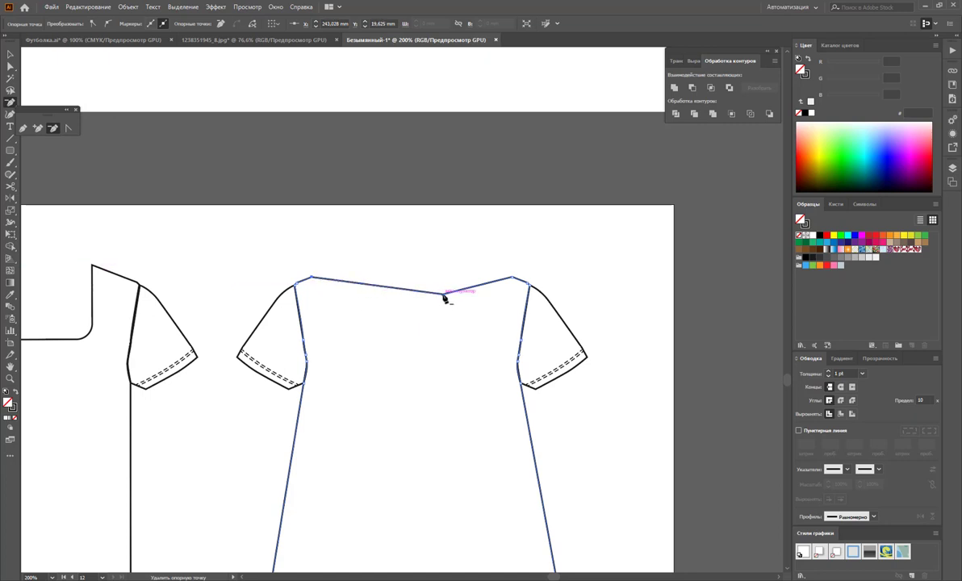
click(445, 294)
Bend the straight neckline into a wide, shallow boat-neck curve with Convert Anchor Point.
click(68, 127)
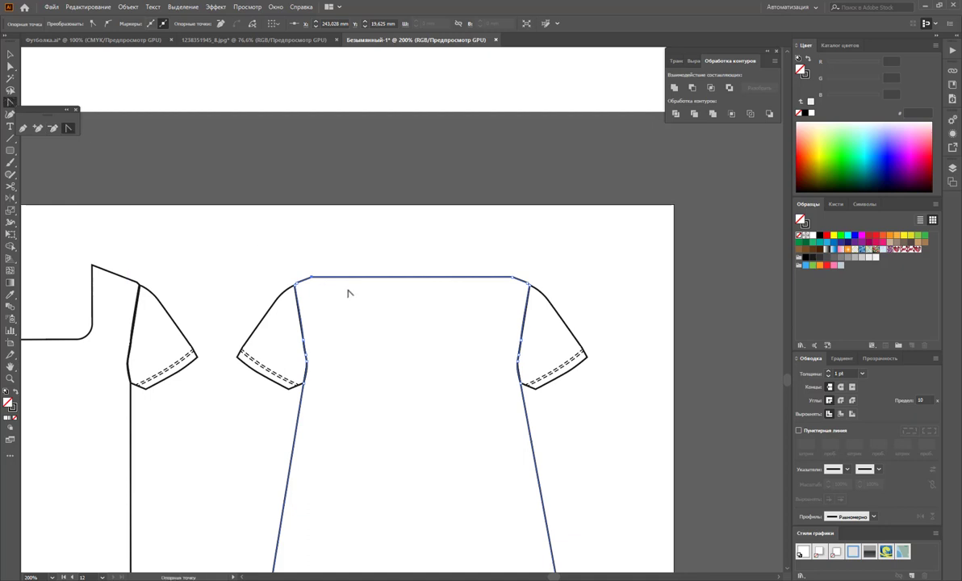
mouse_move(310, 277)
mouse_down()
mouse_move(200, 248)
mouse_move(311, 278)
mouse_up()
key(v)
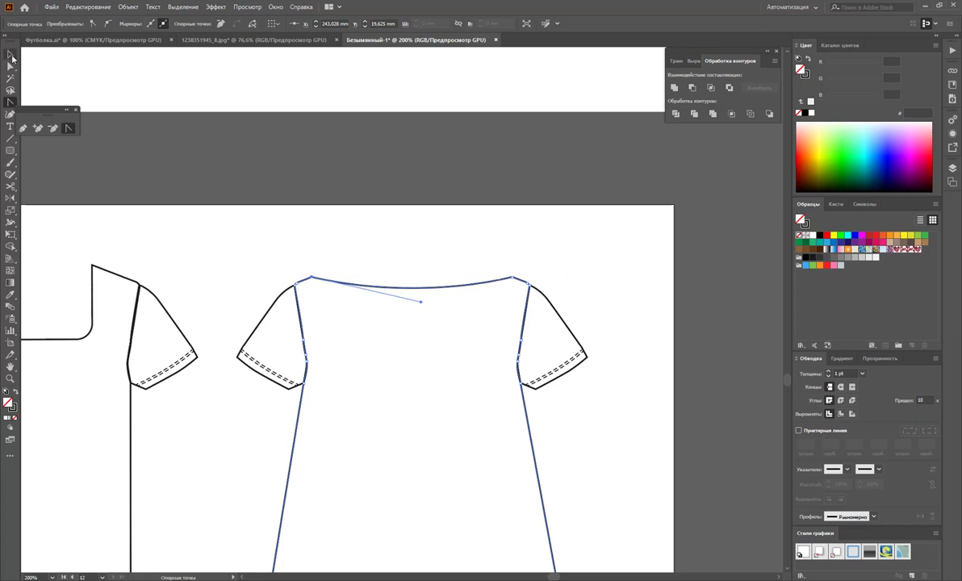
click(425, 242)
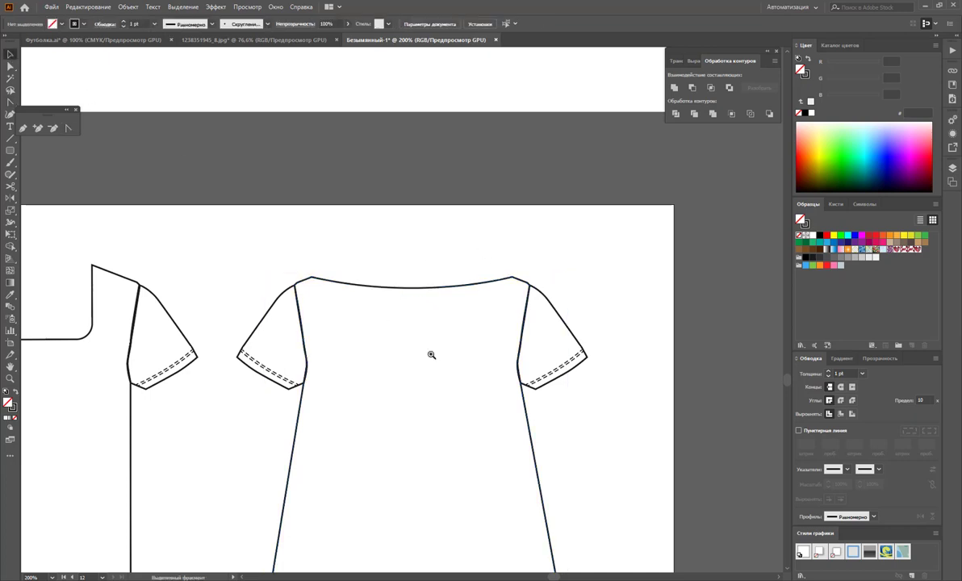
Zoom out to 25% and scroll to frame every artboard, ending on the scoop, square and boat neckline row.
alt+click(221, 354)
alt+click(230, 331)
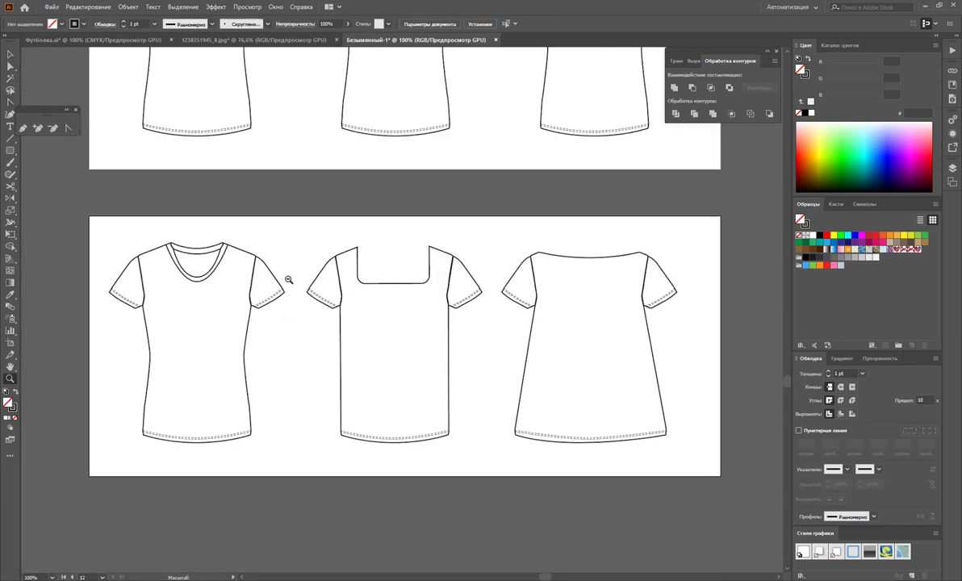
alt+click(359, 336)
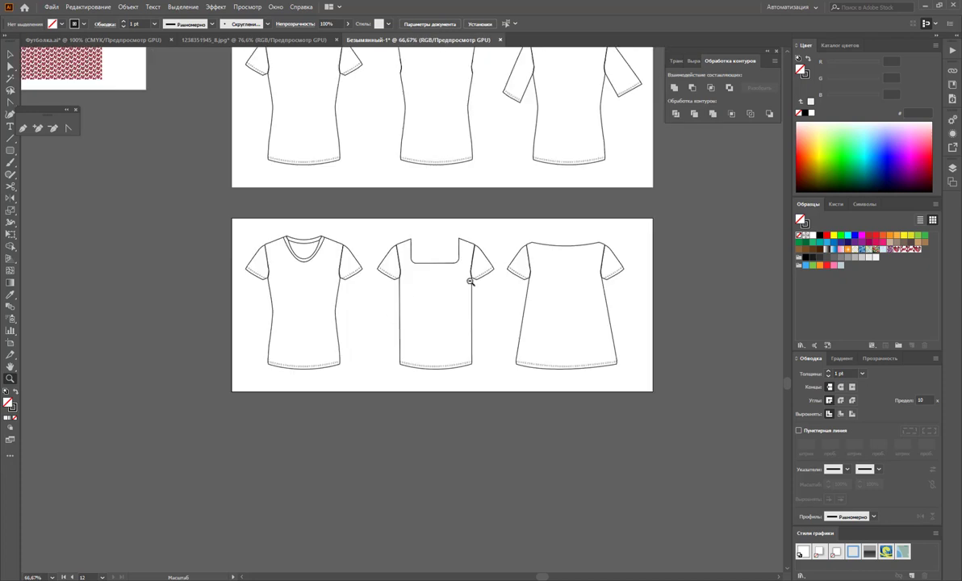
alt+click(469, 281)
alt+click(214, 186)
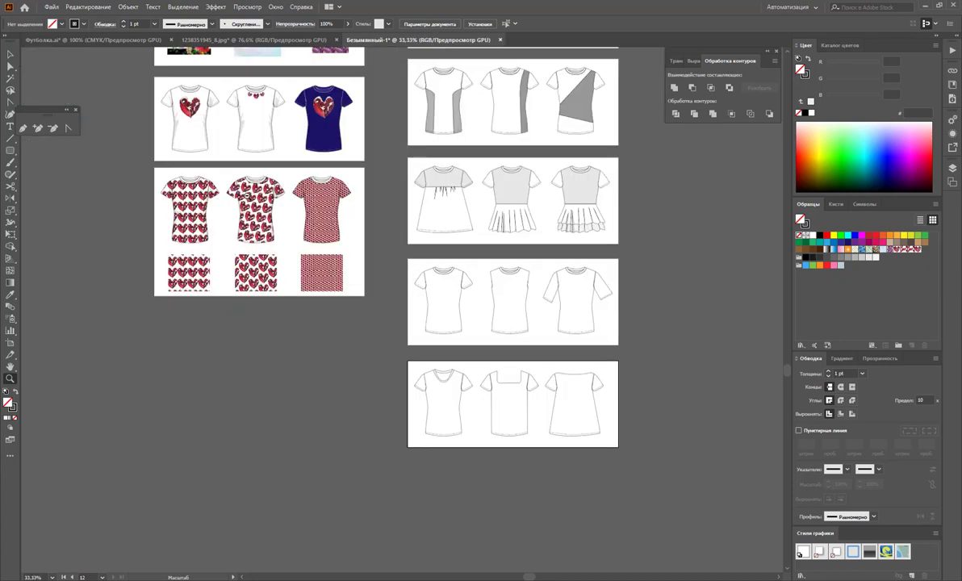
alt+click(380, 241)
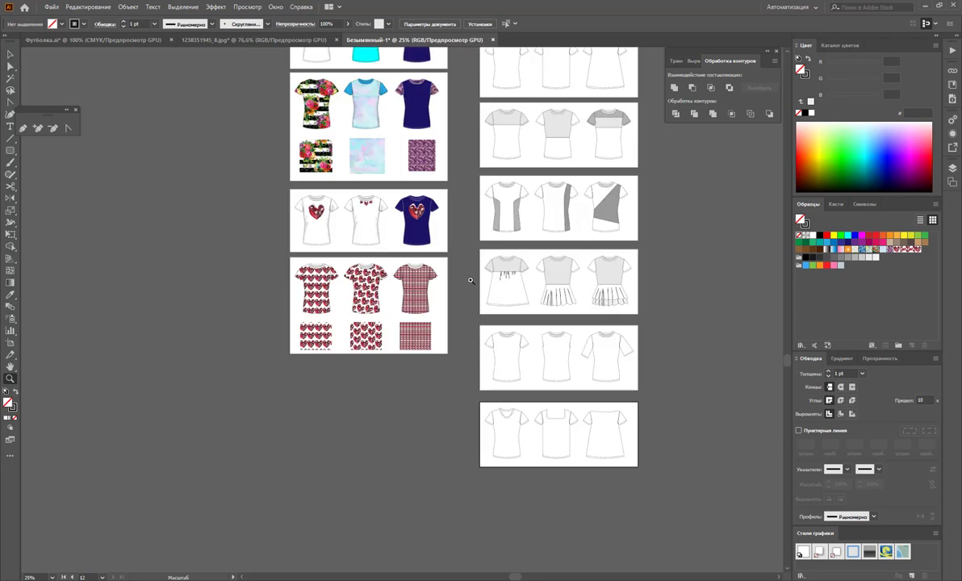
alt+click(469, 266)
scroll(419, 290, up, 2)
scroll(403, 298, up, 2)
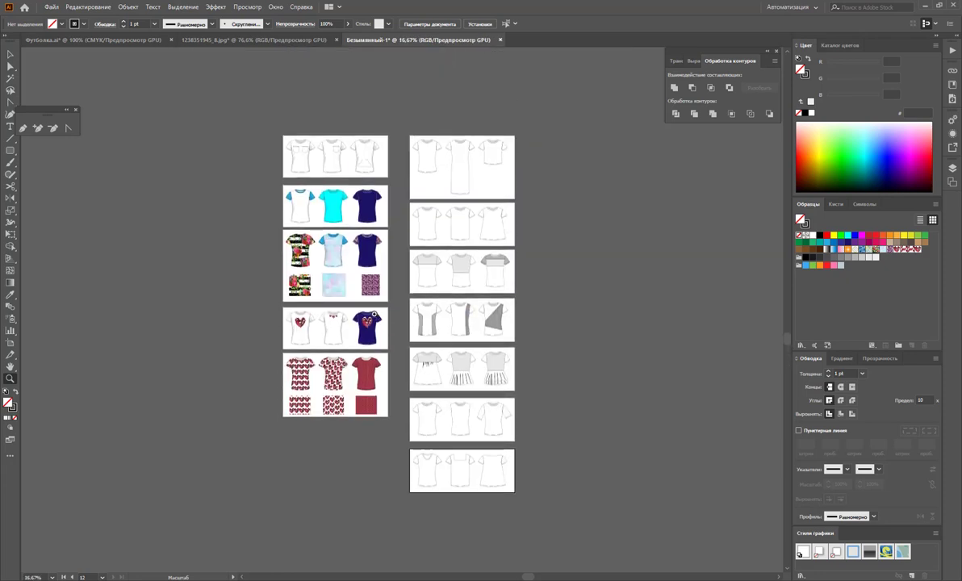
click(380, 308)
scroll(417, 296, down, 1)
scroll(418, 296, up, 1)
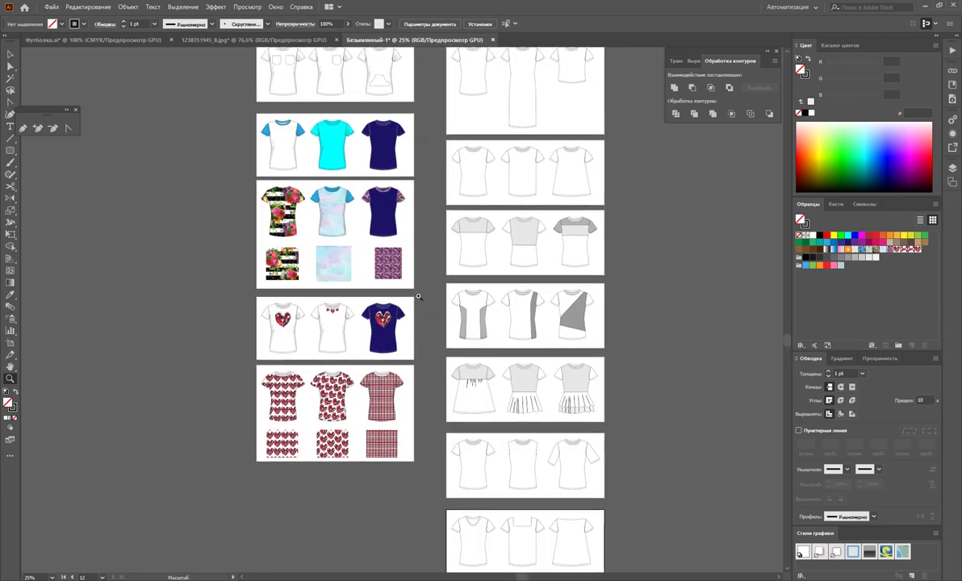
scroll(568, 307, up, 1)
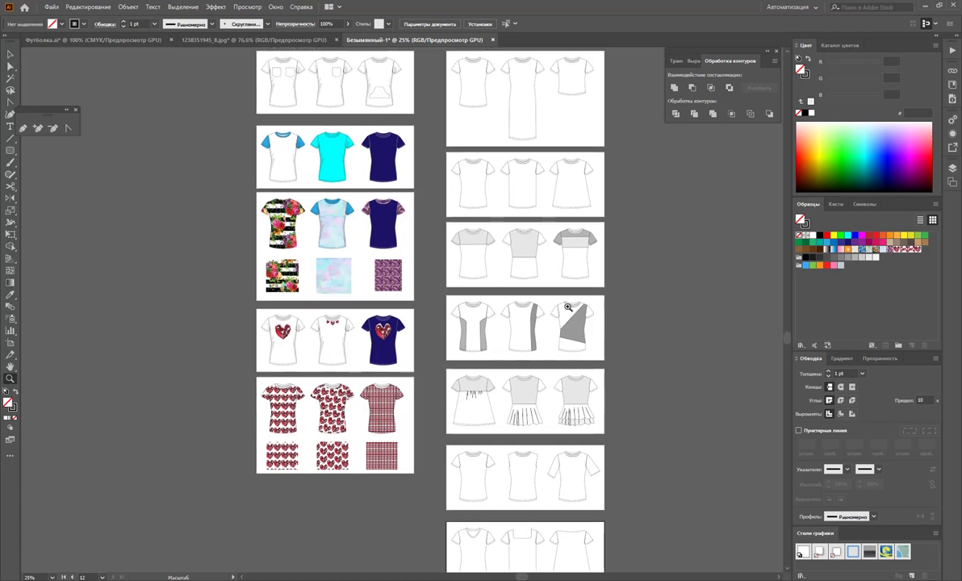
scroll(611, 288, down, 1)
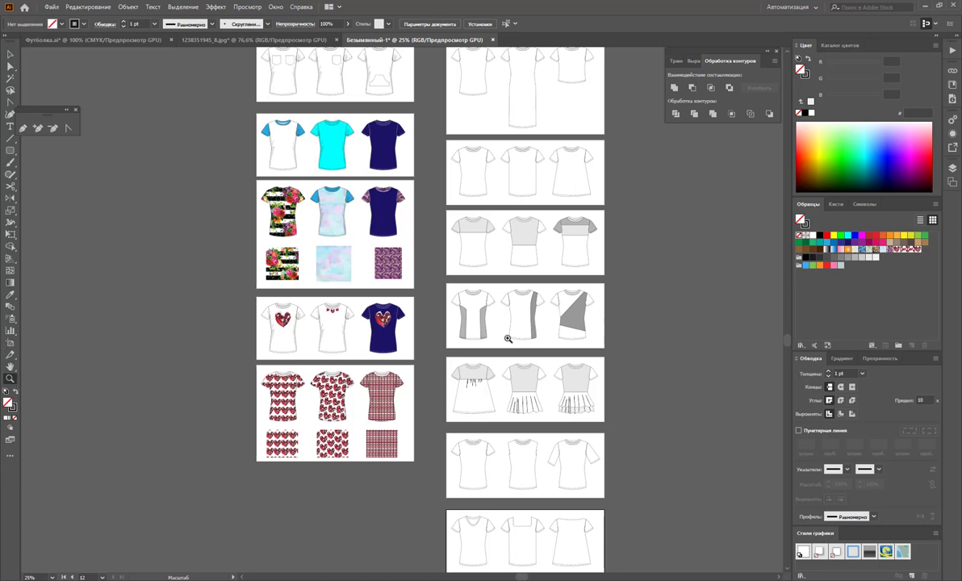
Place a copy of the t-shirt with the grey side stripe below the existing designs.
click(526, 323)
click(404, 306)
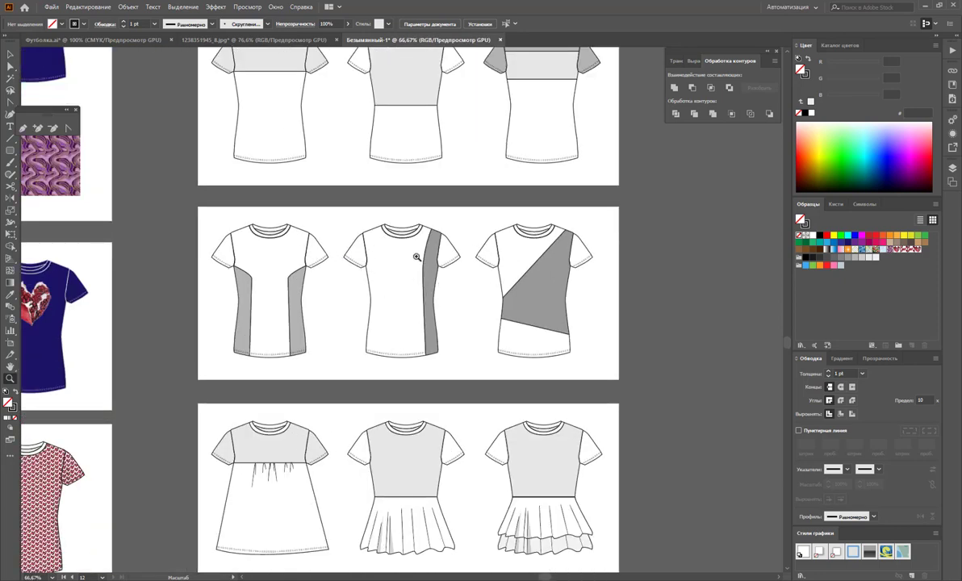
alt+click(500, 278)
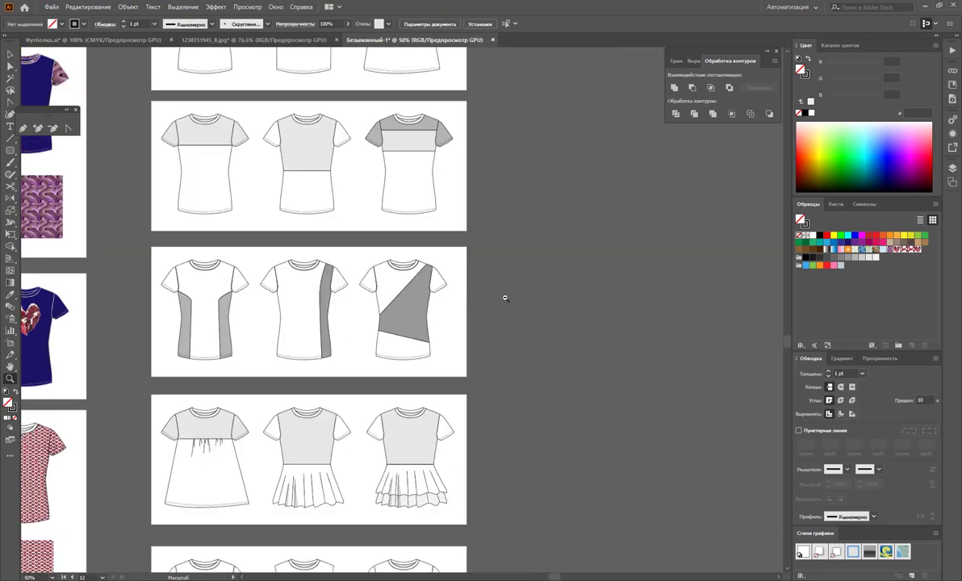
alt+click(342, 281)
alt+click(347, 284)
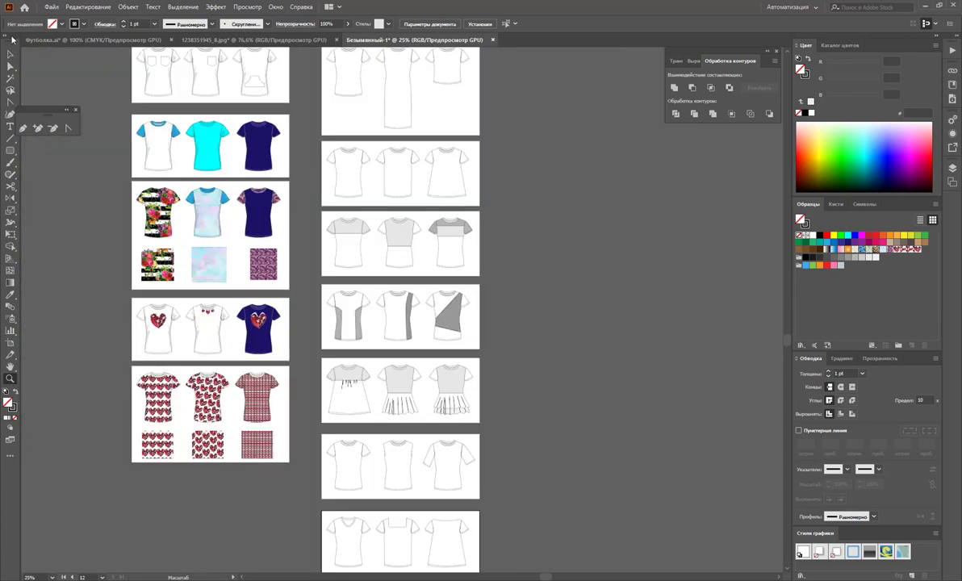
click(10, 54)
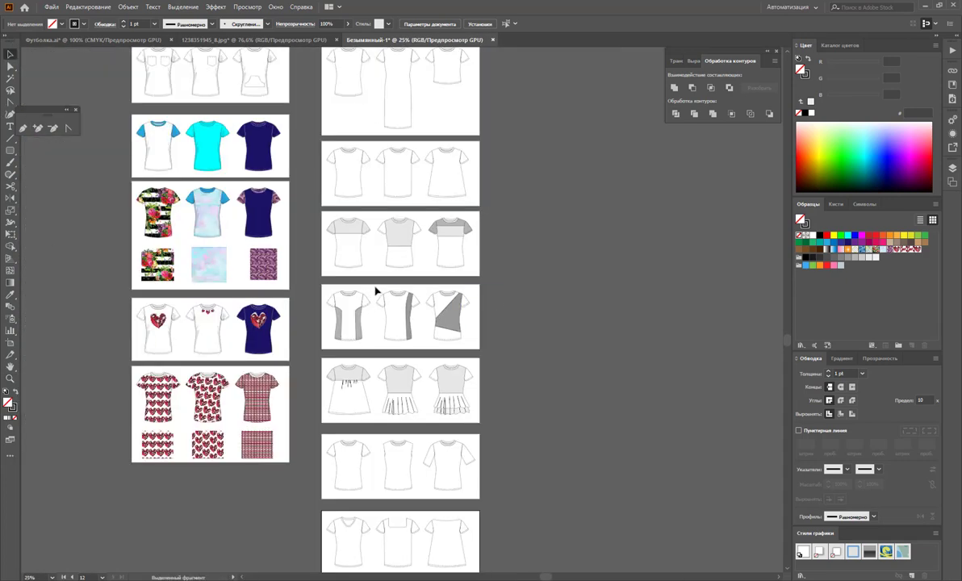
click(403, 319)
scroll(403, 318, down, 2)
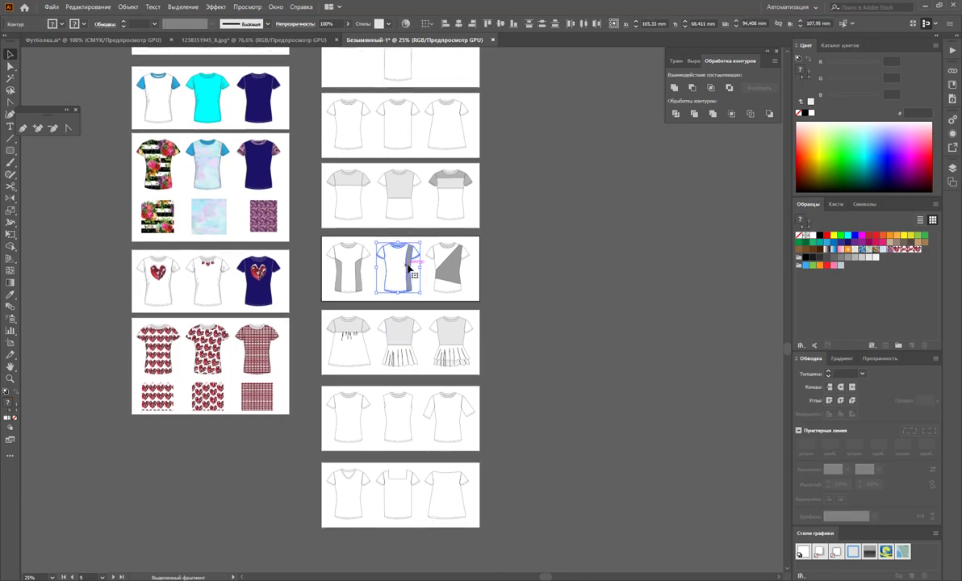
drag(409, 270, 168, 464)
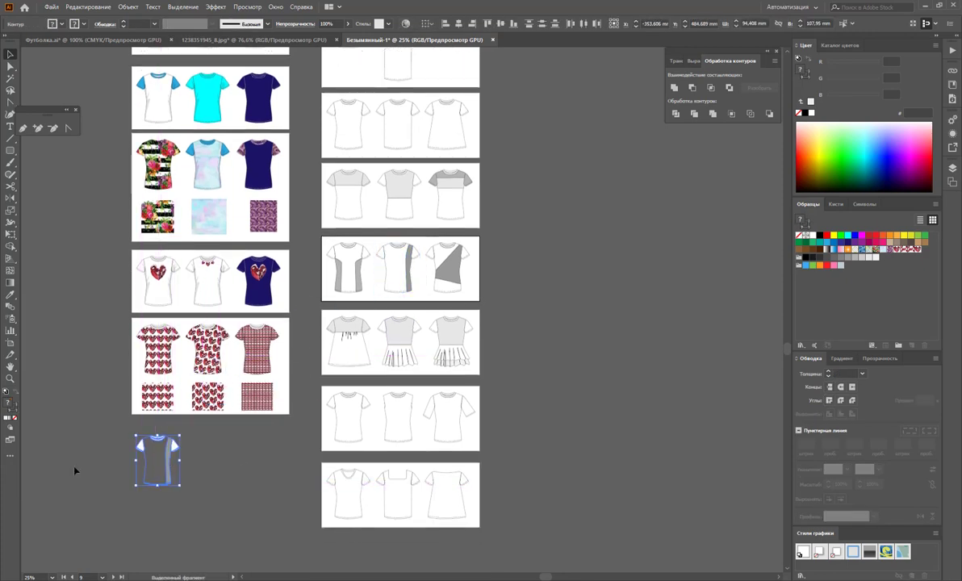
Draw a new artboard around the copied t-shirt.
click(9, 378)
click(212, 463)
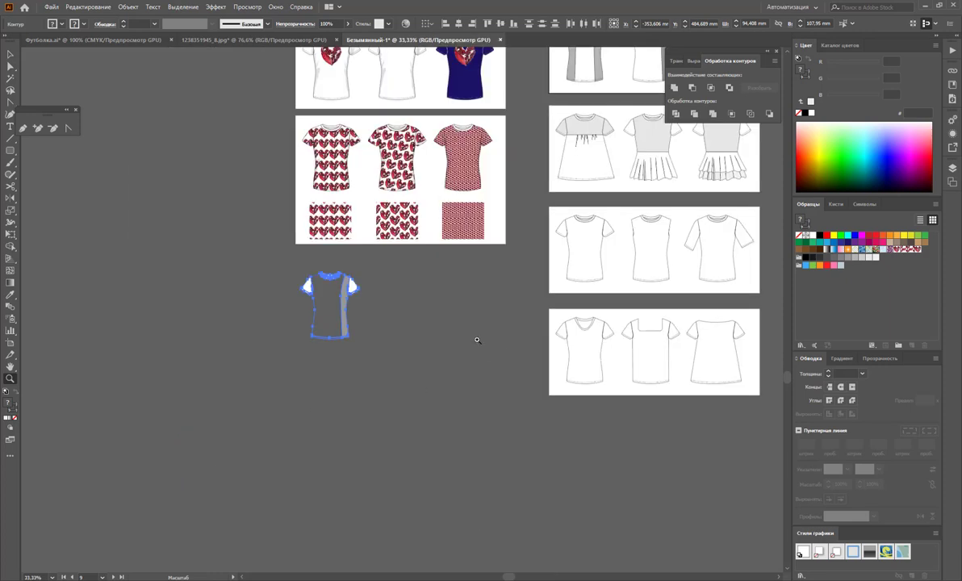
click(396, 305)
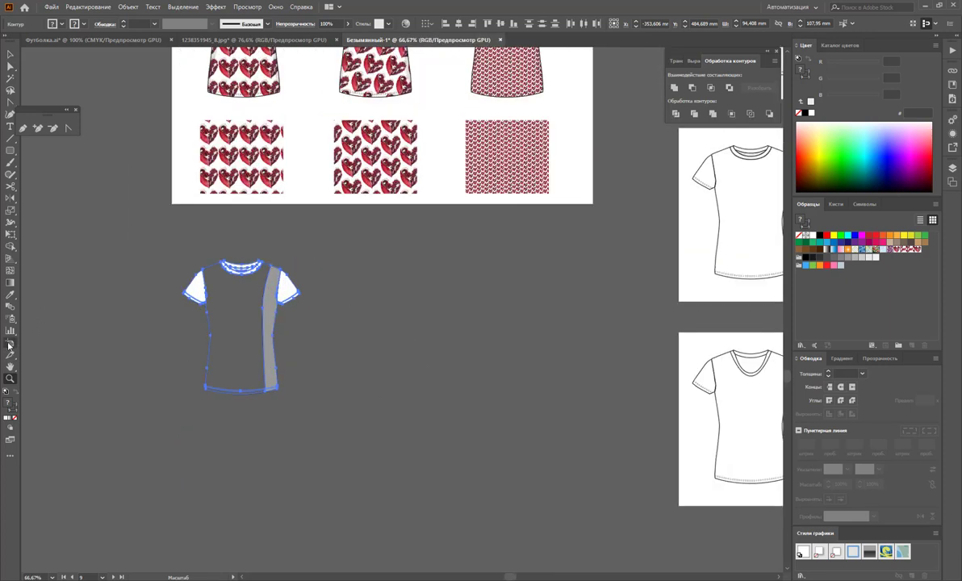
click(11, 342)
drag(172, 224, 593, 417)
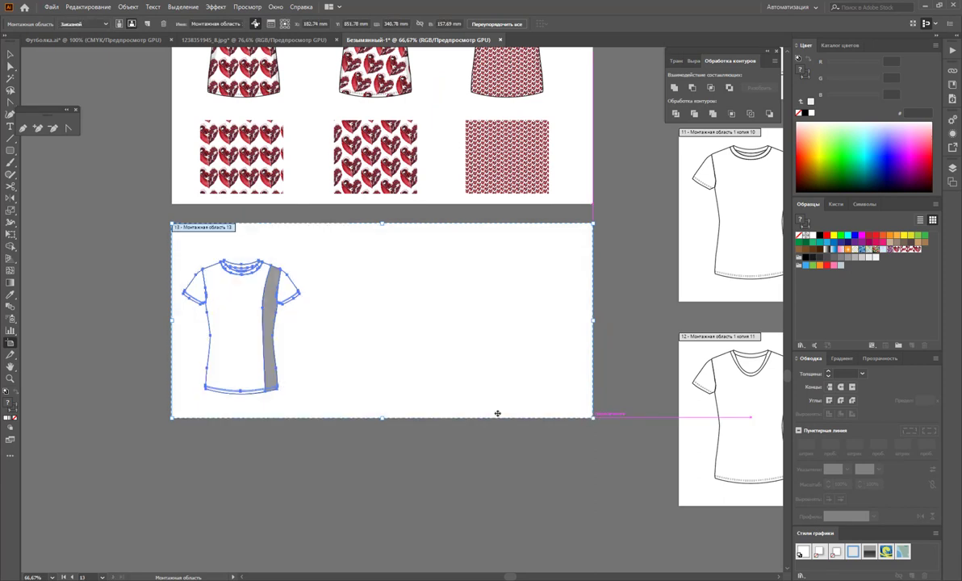
click(10, 54)
click(298, 269)
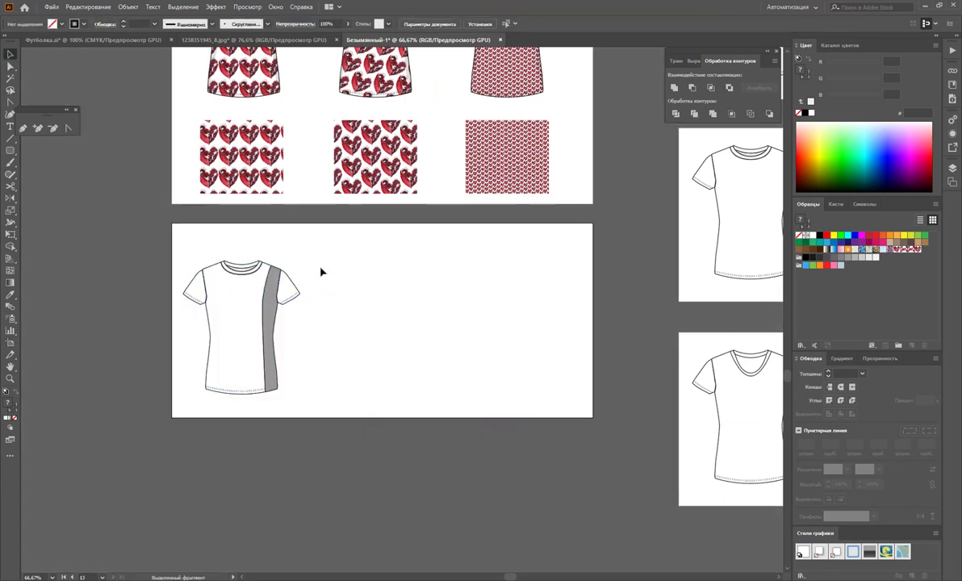
scroll(298, 269, down, 2)
scroll(298, 269, down, 2)
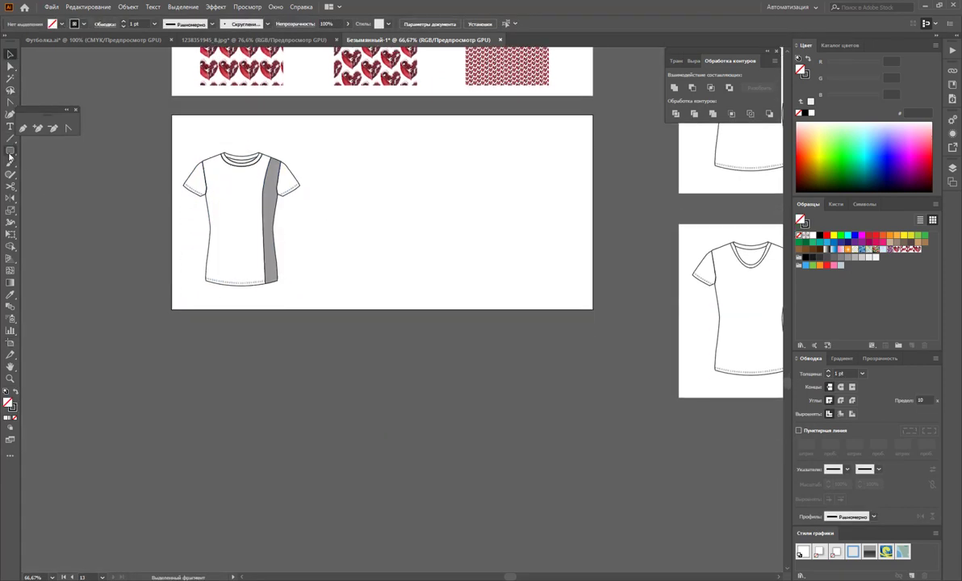
Draw a small black, no-outline rectangle below the artboard and place a copy directly beneath it.
drag(10, 150, 40, 146)
drag(183, 345, 269, 368)
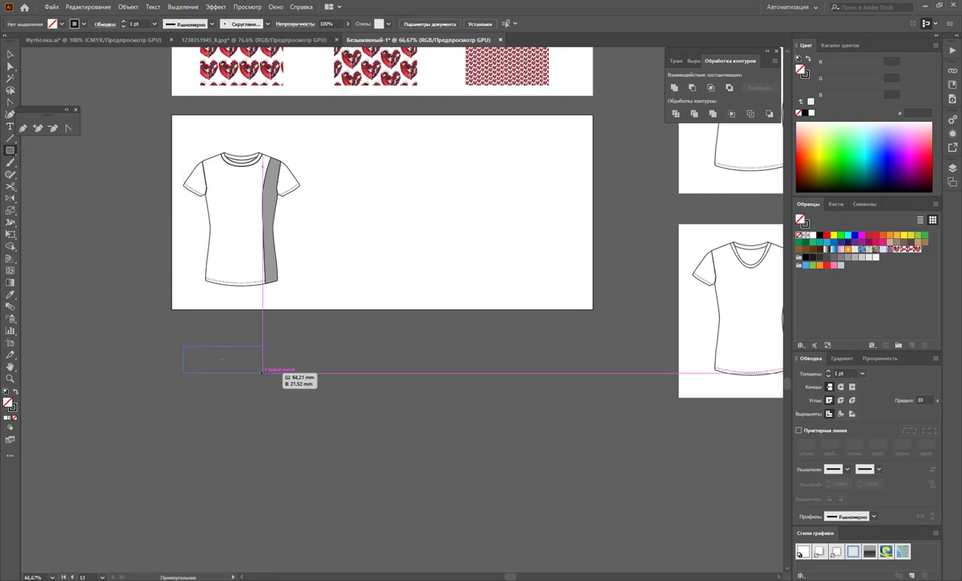
click(15, 391)
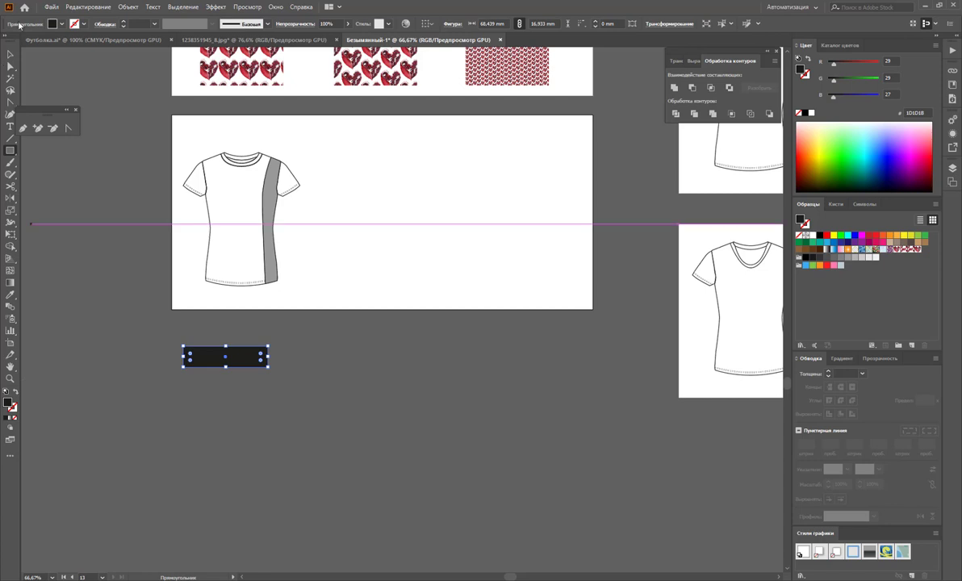
click(10, 53)
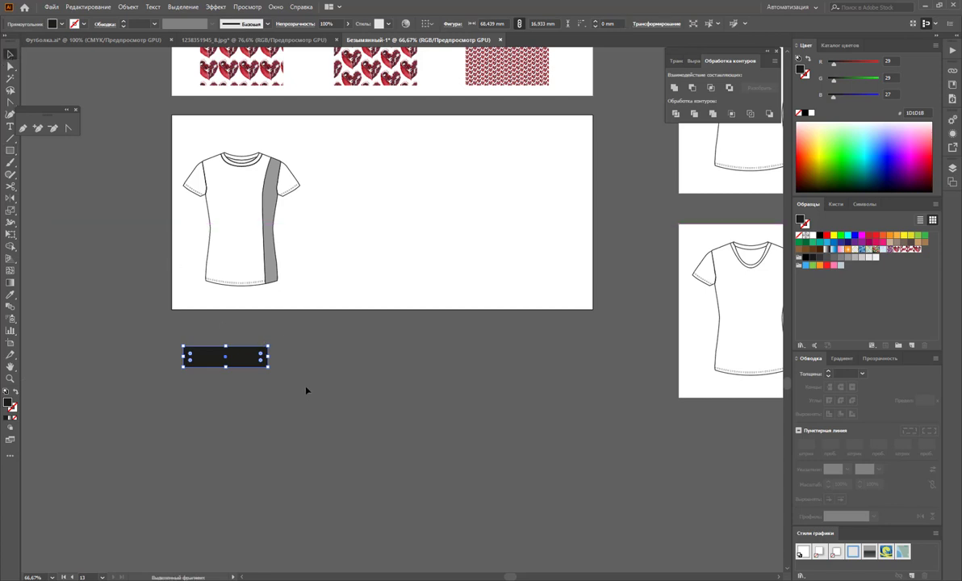
drag(244, 360, 243, 384)
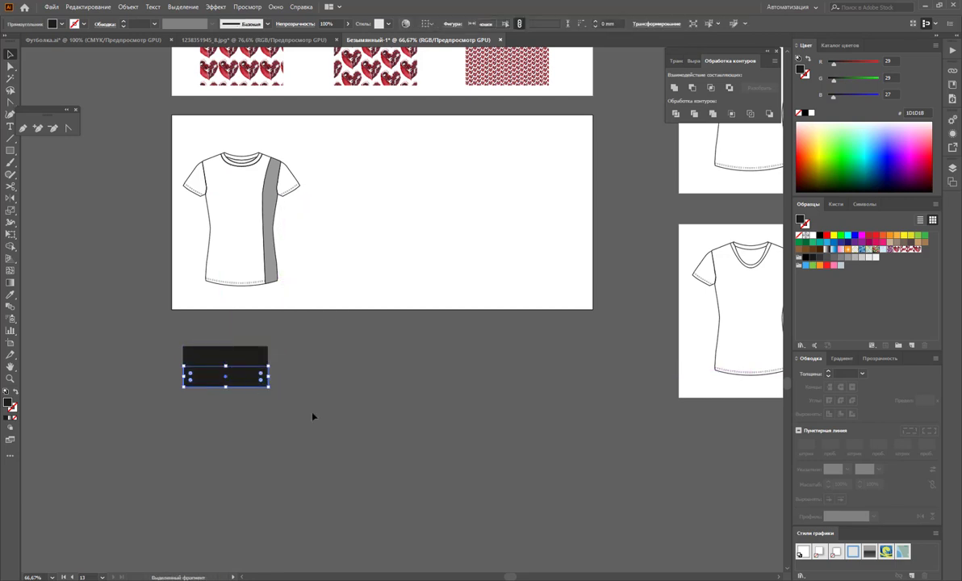
click(313, 417)
click(250, 378)
key(Delete)
drag(244, 365, 246, 384)
click(282, 402)
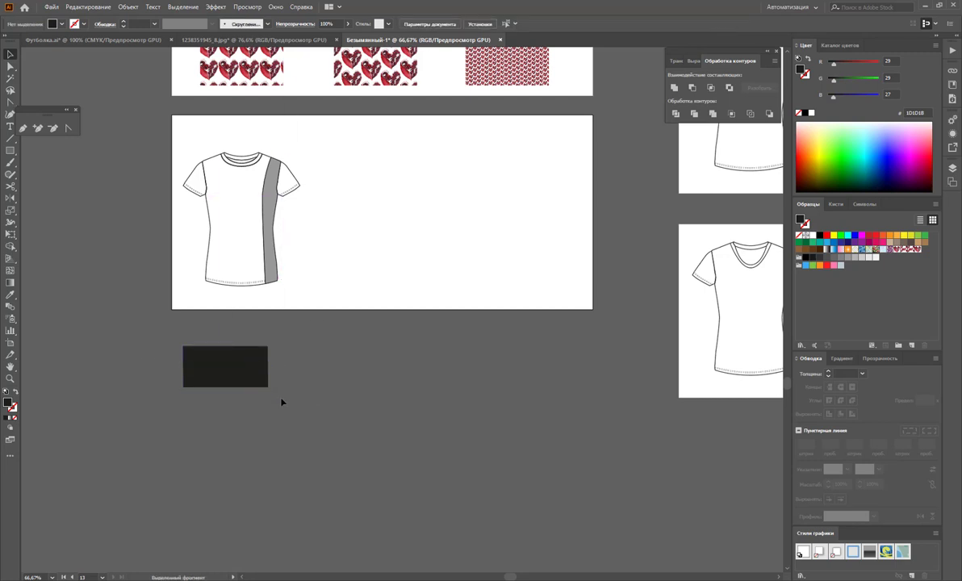
Line up the two stacked rectangles, removing the extra copy, and make the lower one white.
key(z)
click(233, 345)
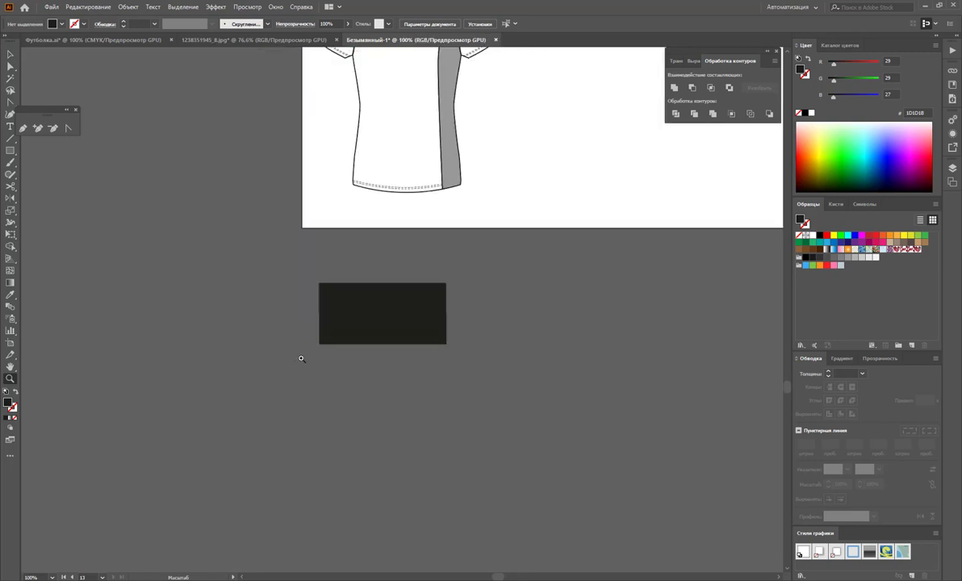
click(335, 304)
click(418, 295)
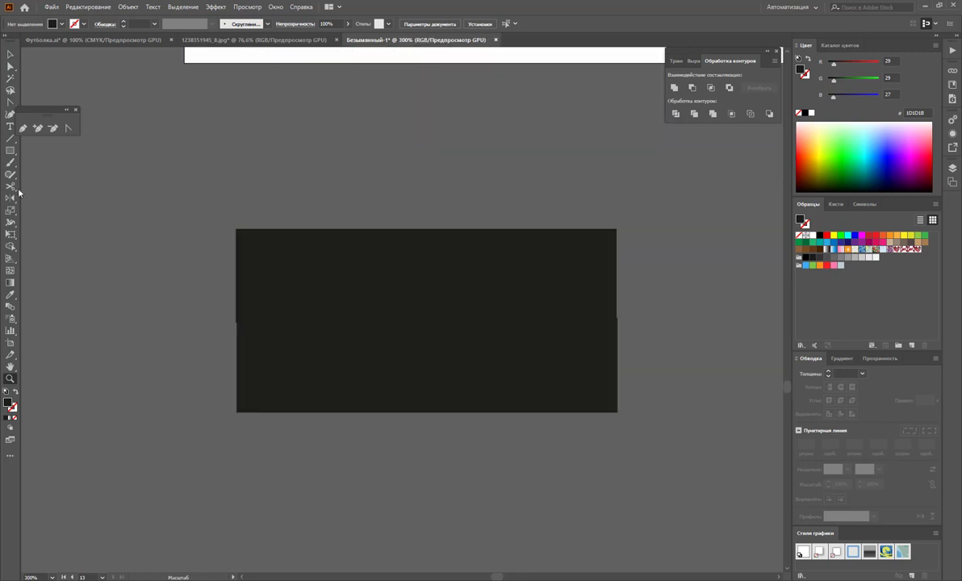
click(10, 54)
drag(398, 367, 395, 367)
click(534, 455)
click(532, 376)
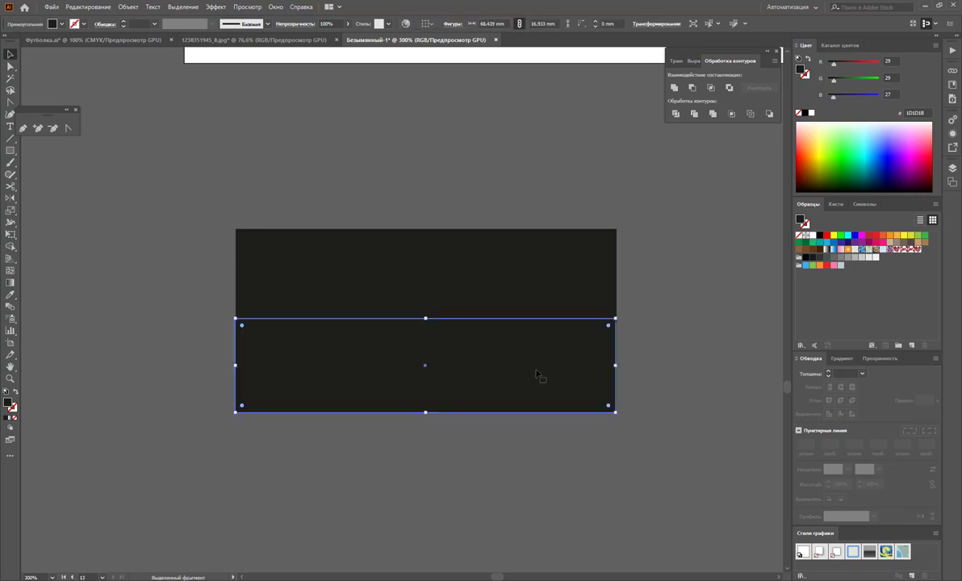
key(Delete)
mouse_move(449, 284)
mouse_down()
mouse_move(451, 260)
mouse_move(463, 288)
mouse_up()
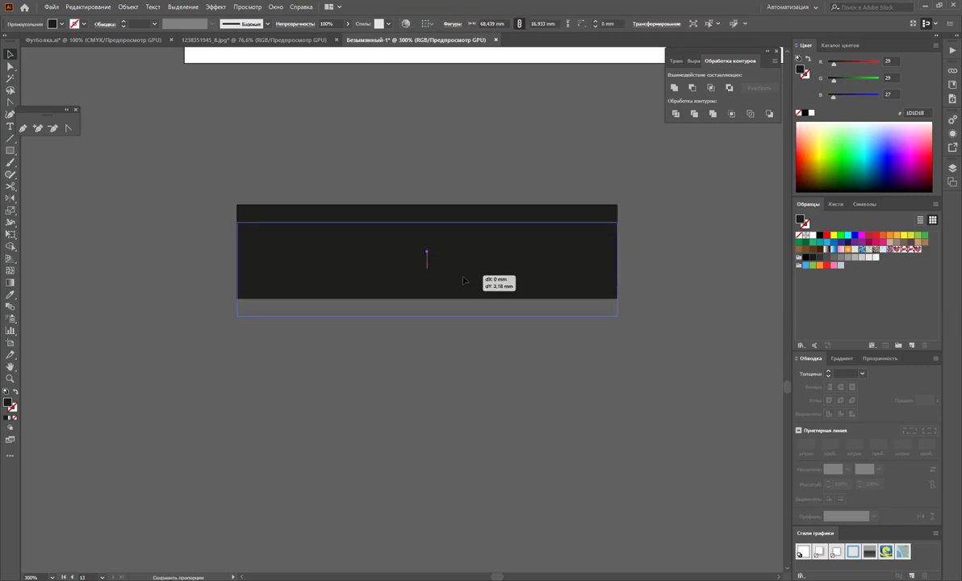
click(812, 236)
mouse_move(428, 276)
mouse_down()
mouse_move(452, 293)
mouse_move(469, 347)
mouse_move(467, 333)
mouse_up()
Squash both rectangles into a thin black-over-white strip 68.44 mm wide, then select it.
key(ctrl+shift+a)
key(ctrl+a)
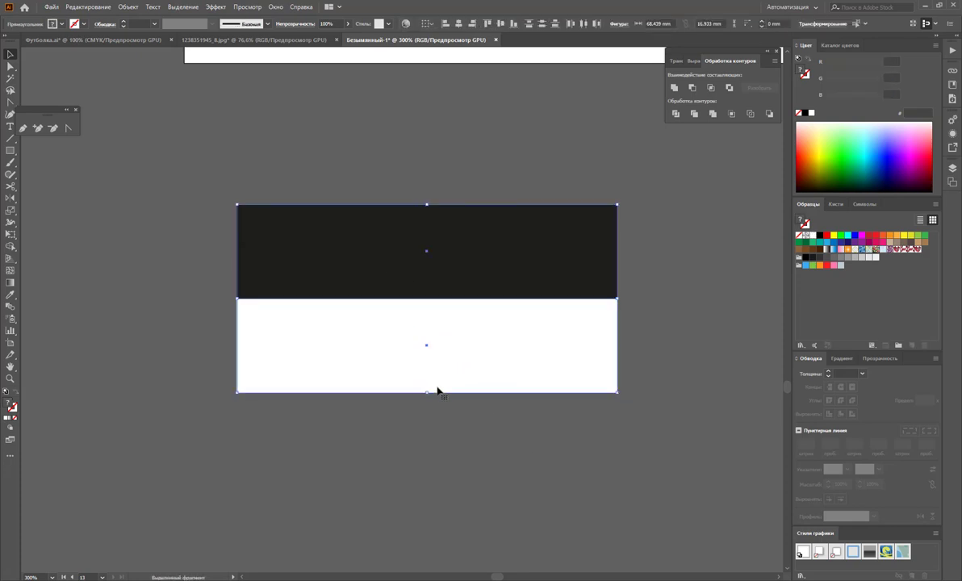
mouse_move(427, 391)
mouse_down()
mouse_move(428, 224)
mouse_move(926, 354)
mouse_up()
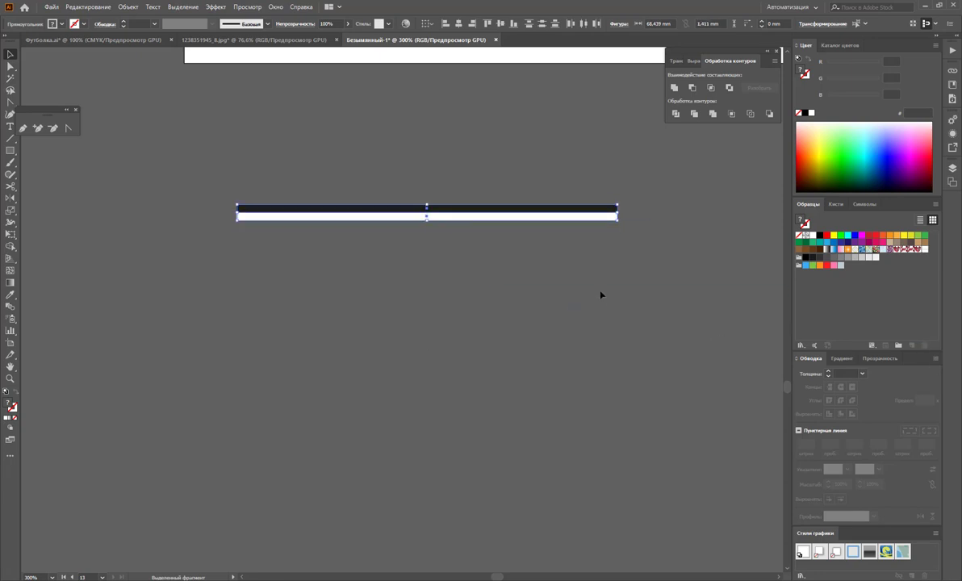
key(z)
alt+click(433, 214)
alt+click(405, 262)
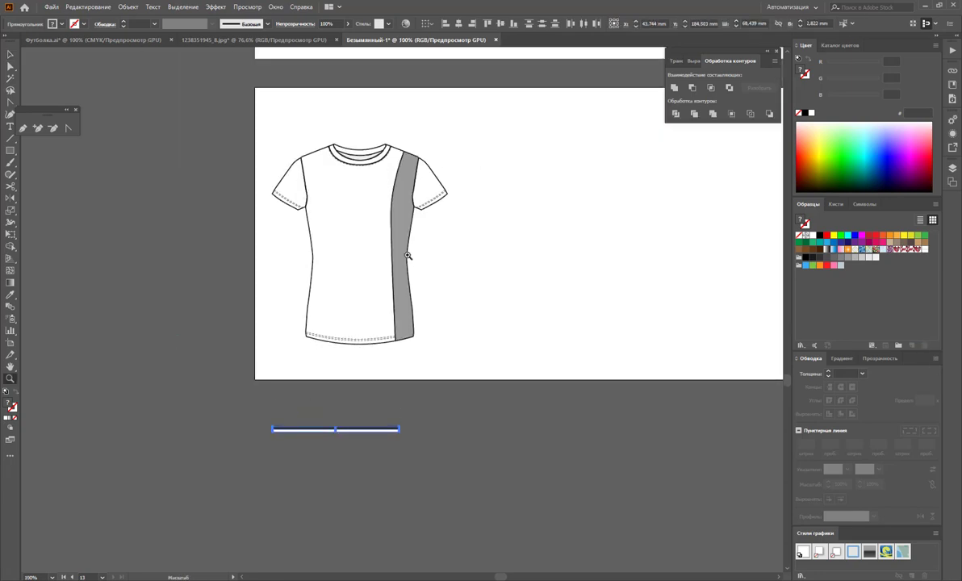
click(9, 54)
click(294, 241)
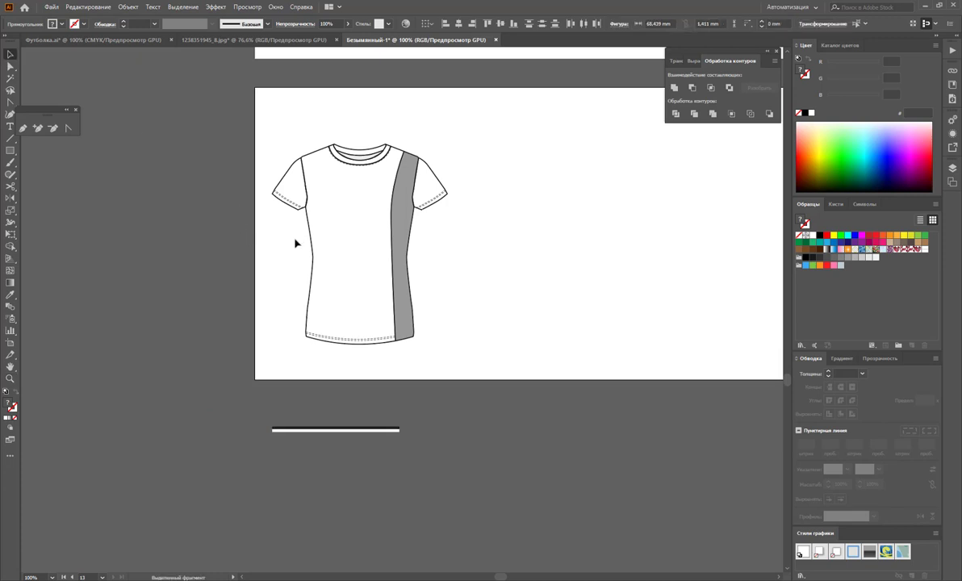
click(358, 429)
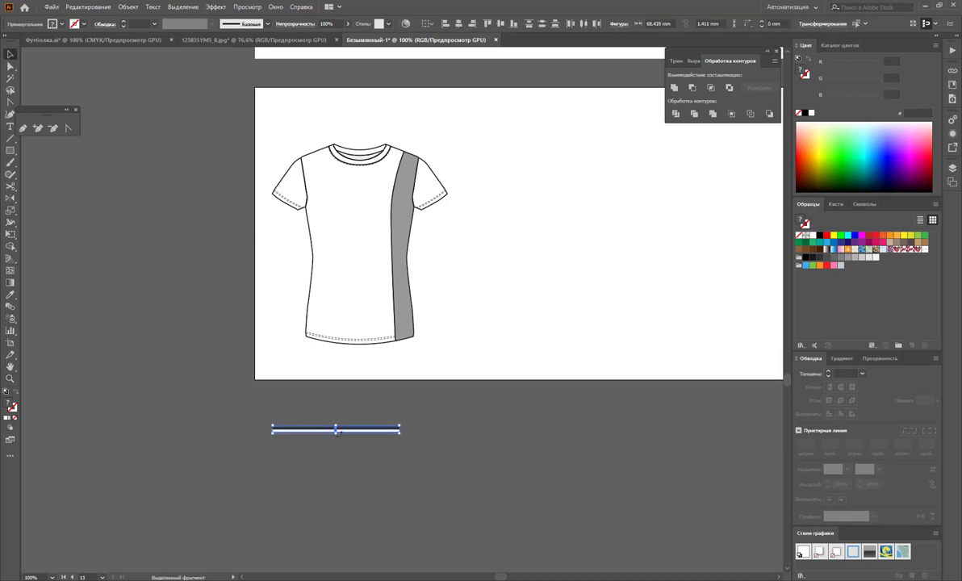
mouse_move(338, 433)
mouse_down()
mouse_move(361, 443)
mouse_move(806, 300)
mouse_up()
Add the bars as a pattern swatch and fill the T-shirt body with it.
click(355, 215)
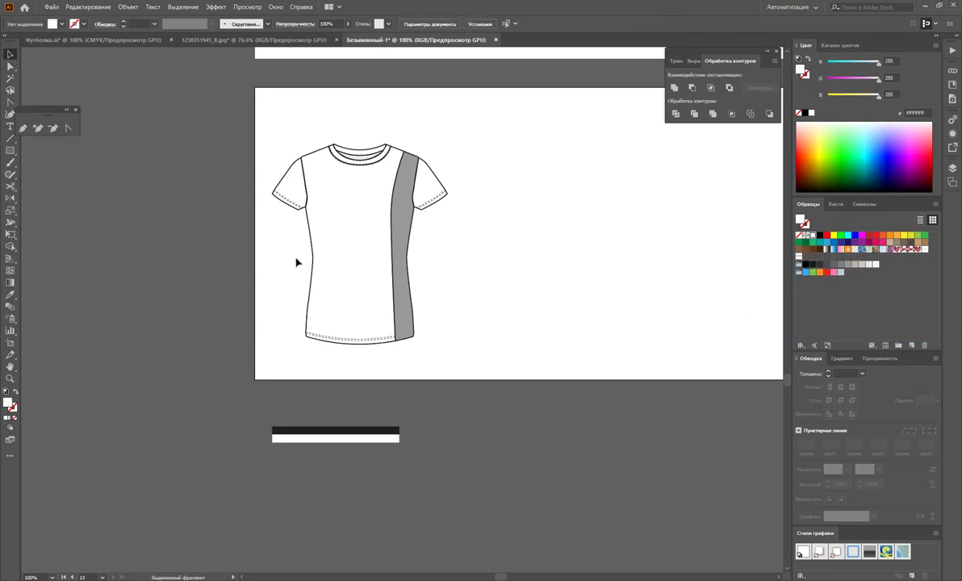
click(337, 274)
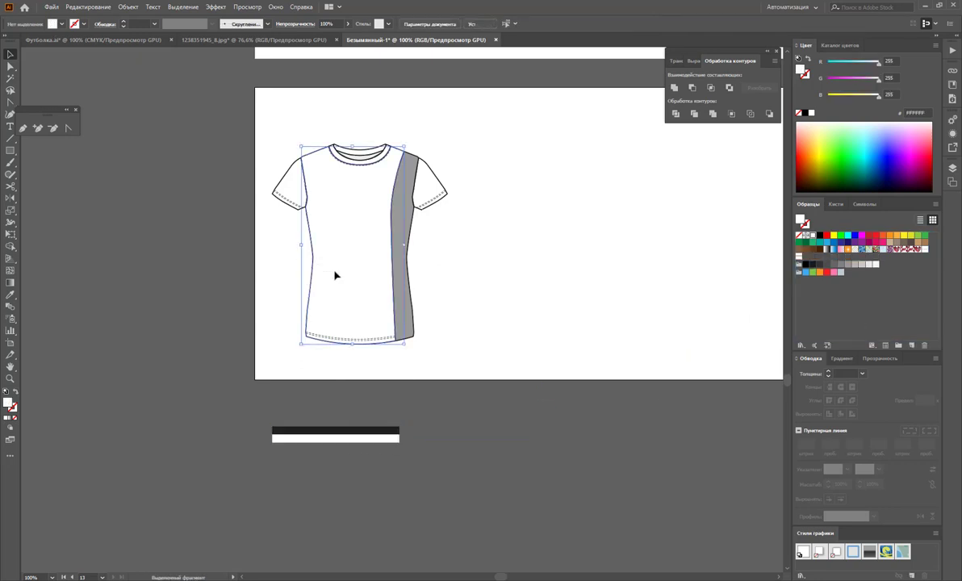
click(799, 257)
click(442, 250)
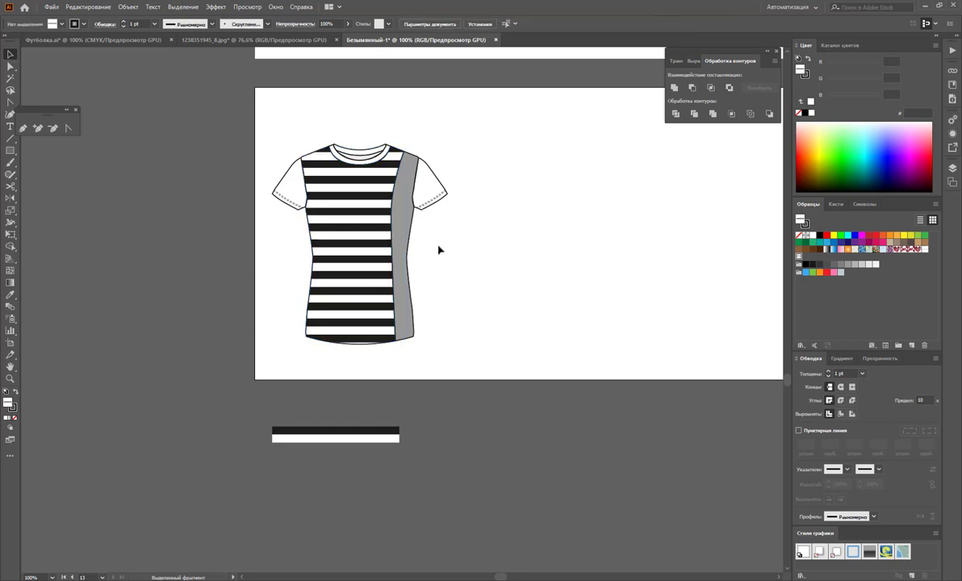
Make the side panel, both sleeves and the collar solid black.
click(405, 212)
key(shift+x)
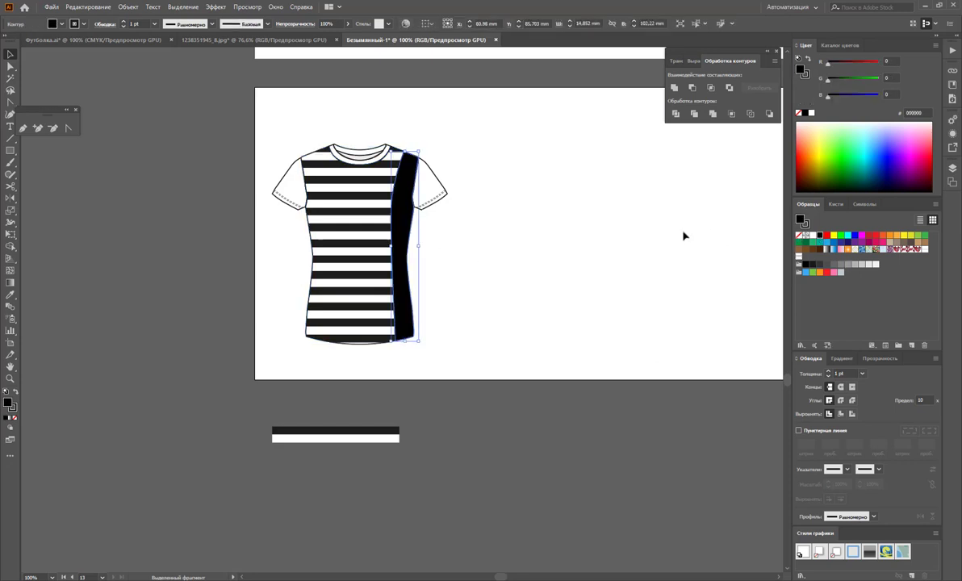
click(428, 165)
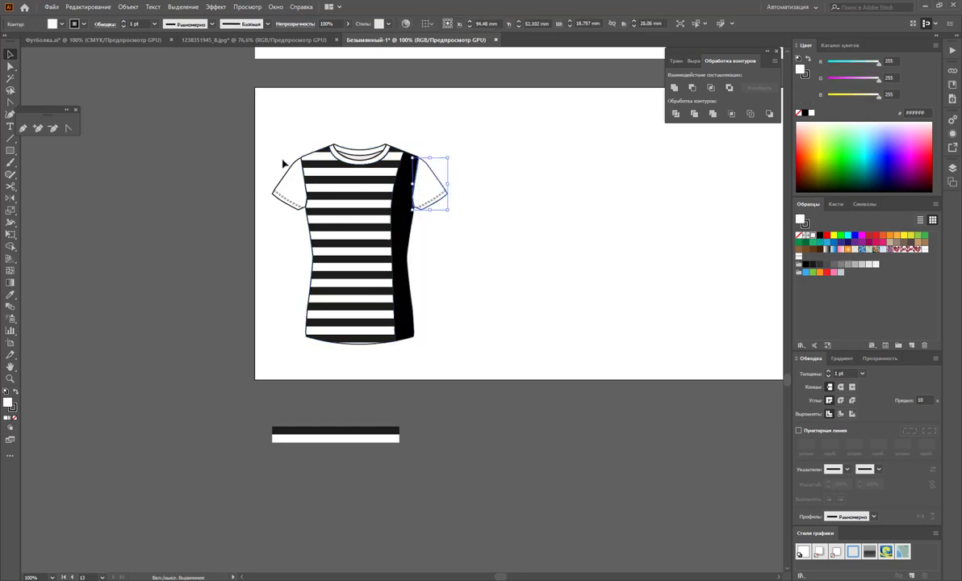
shift+click(278, 173)
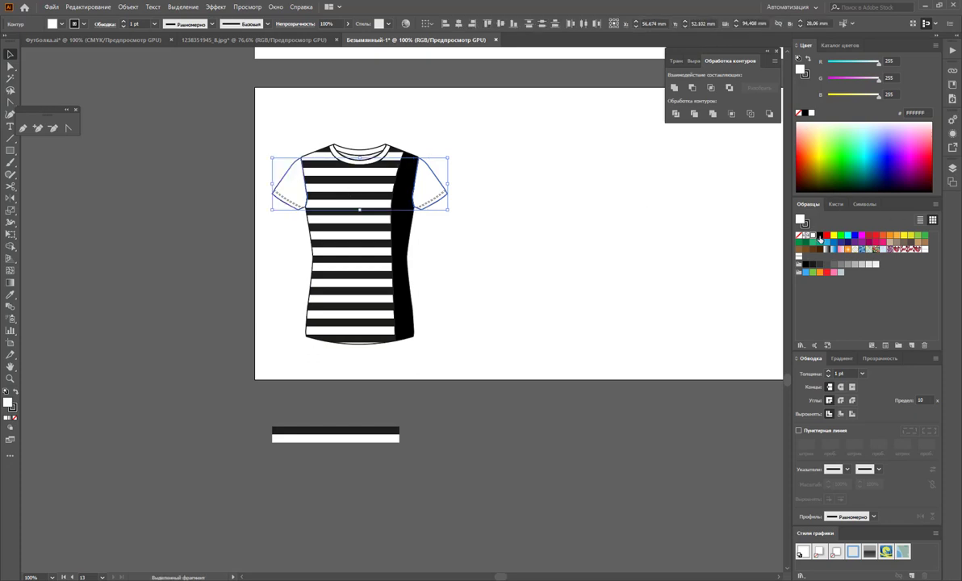
click(818, 237)
click(388, 149)
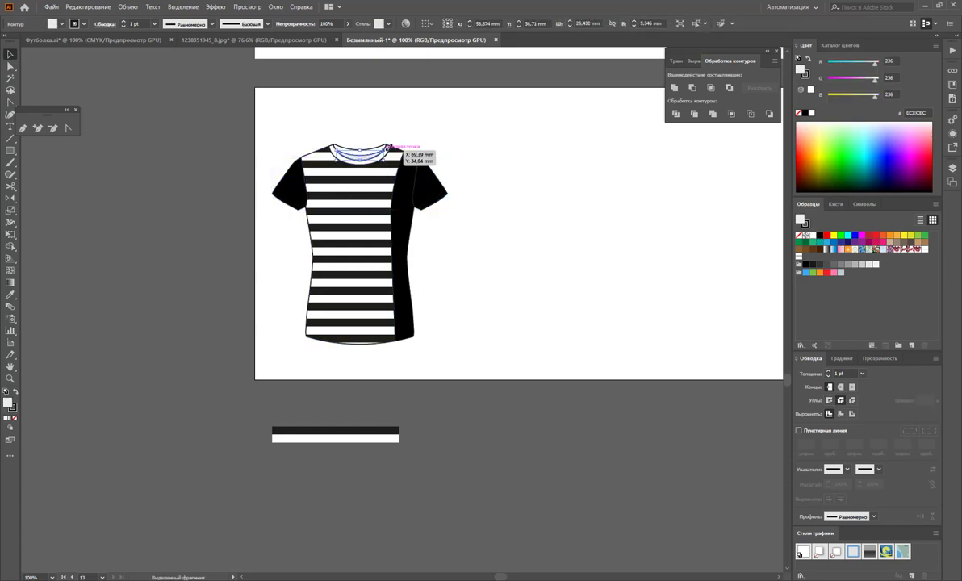
key(ctrl+shift+a)
click(386, 153)
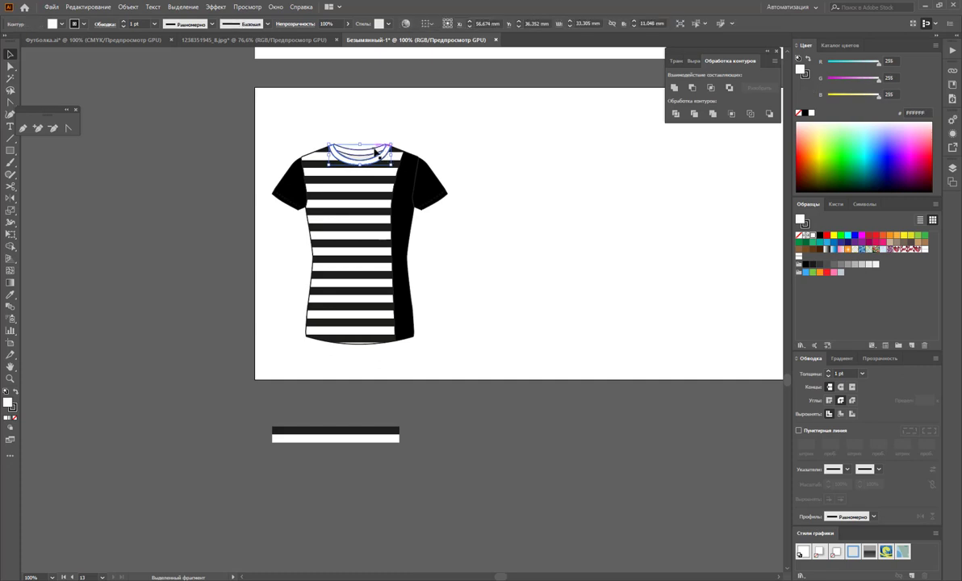
click(818, 235)
click(573, 204)
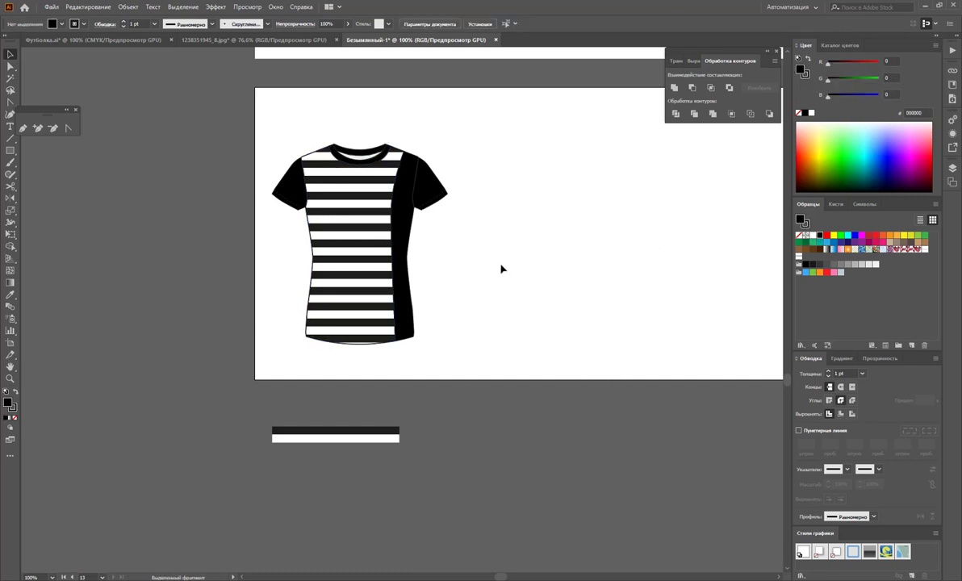
Duplicate the T-shirt to the right and fill the copy's side panel with the stripe pattern.
drag(522, 138, 287, 357)
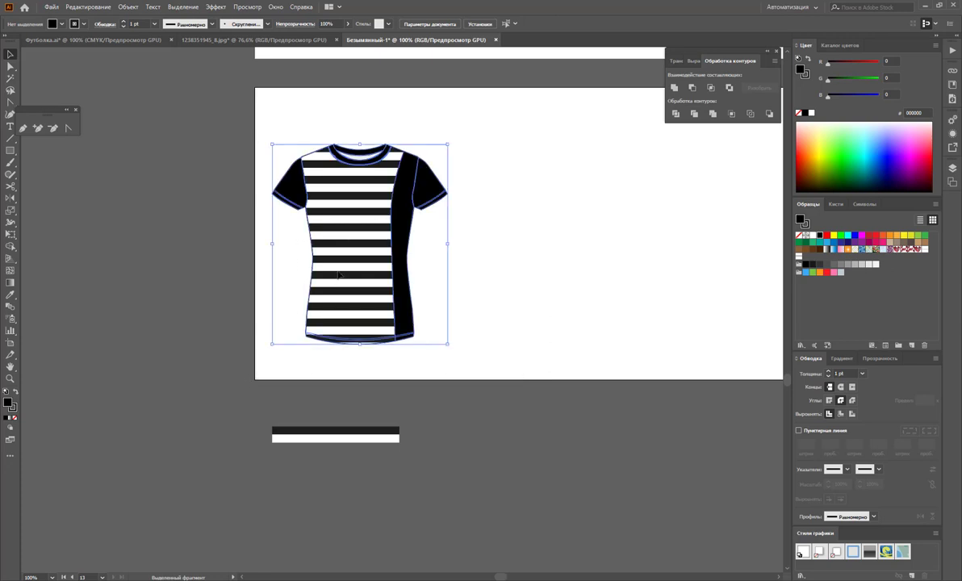
alt+drag(338, 277, 532, 274)
click(681, 283)
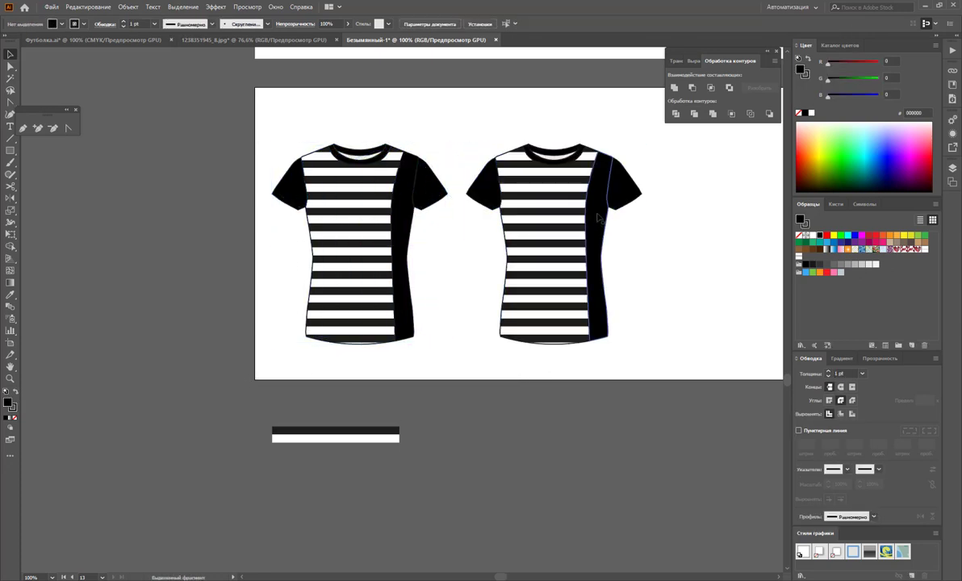
click(599, 266)
click(799, 256)
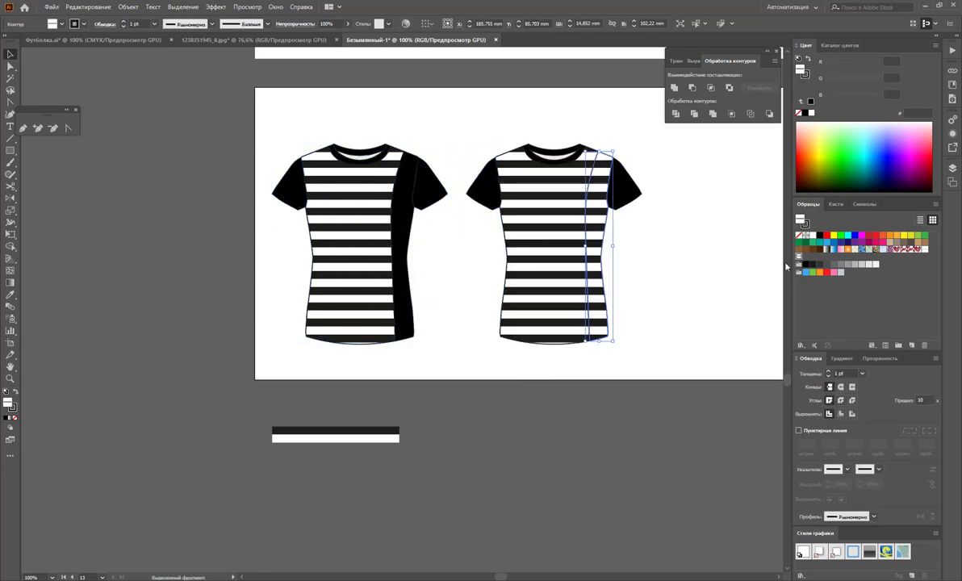
alt+click(11, 199)
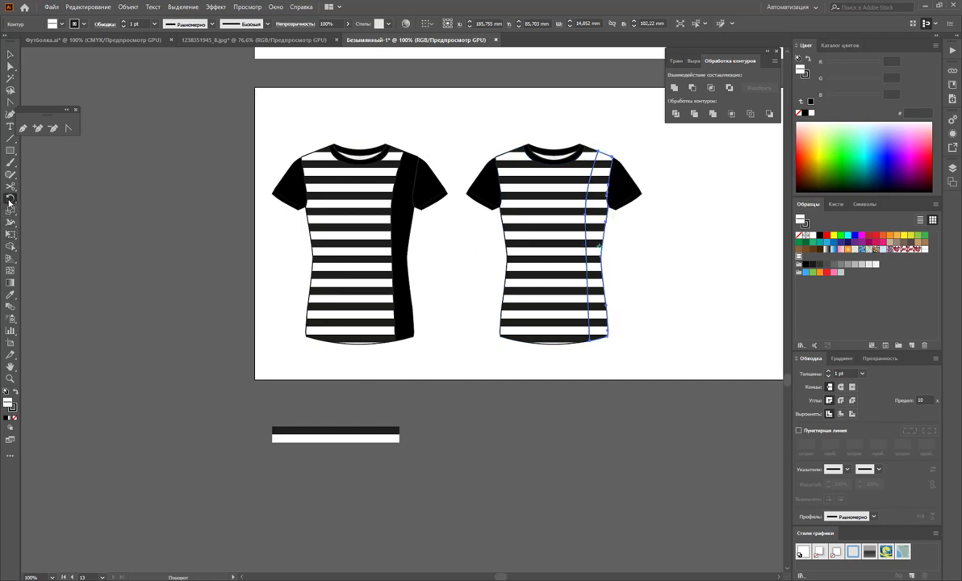
Rotate only the side-panel pattern by 45°, with Transform Objects off so the panel stays upright.
double_click(10, 198)
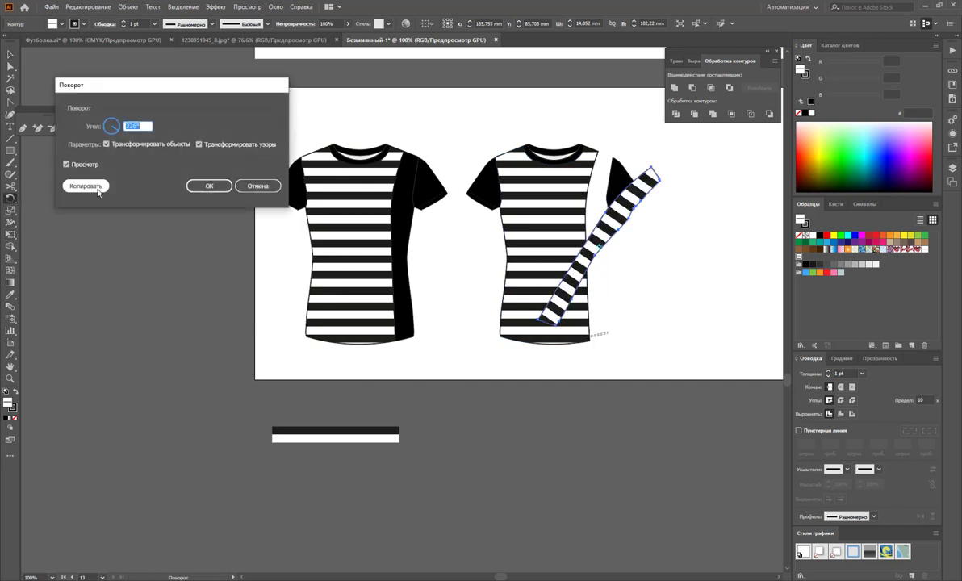
click(106, 144)
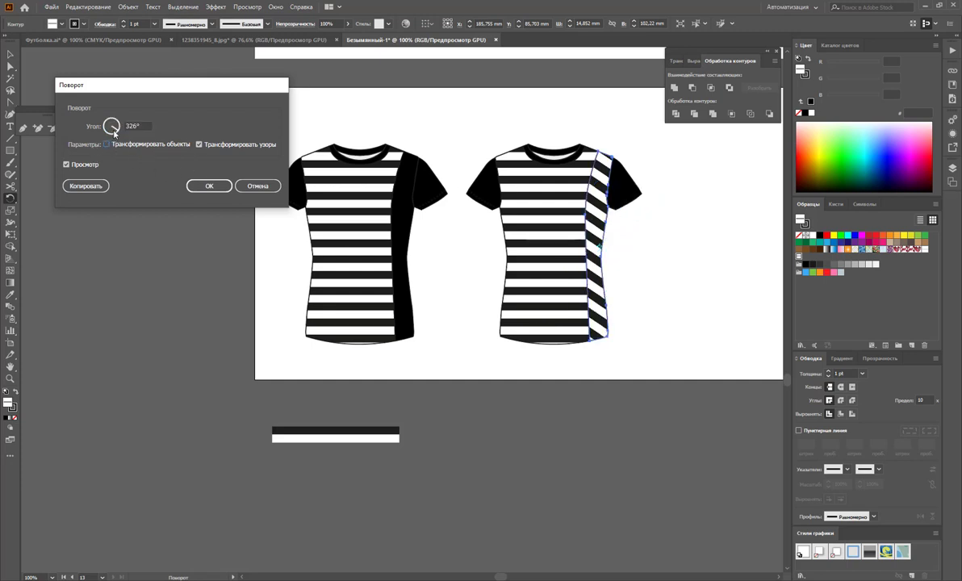
drag(111, 121, 117, 127)
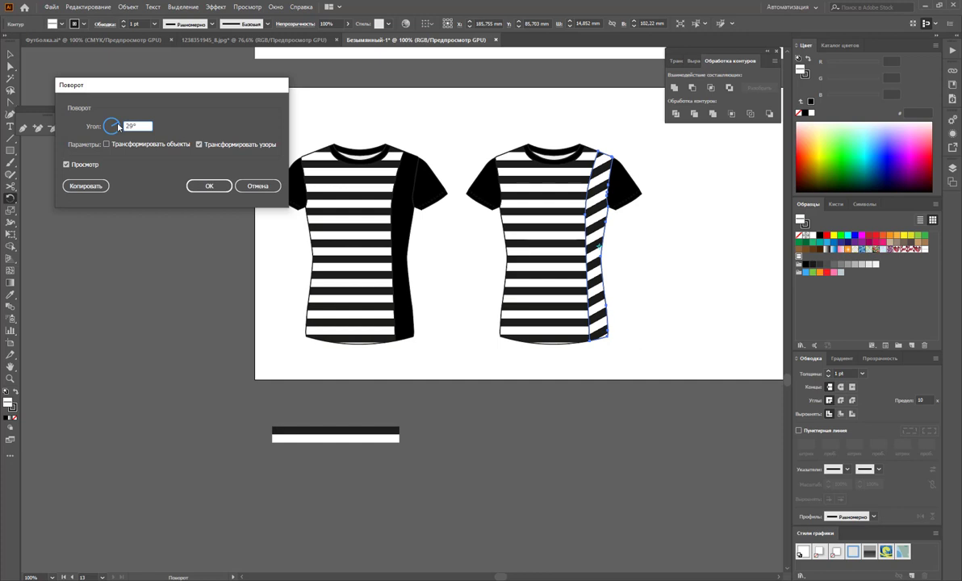
mouse_move(118, 127)
mouse_down()
mouse_move(104, 125)
mouse_move(125, 127)
mouse_up()
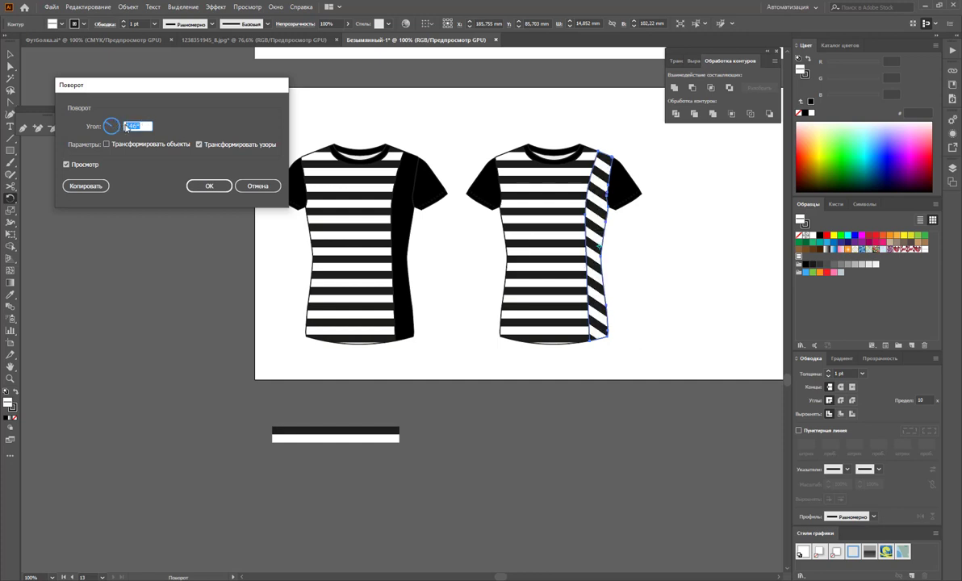
text(90)
key(Tab)
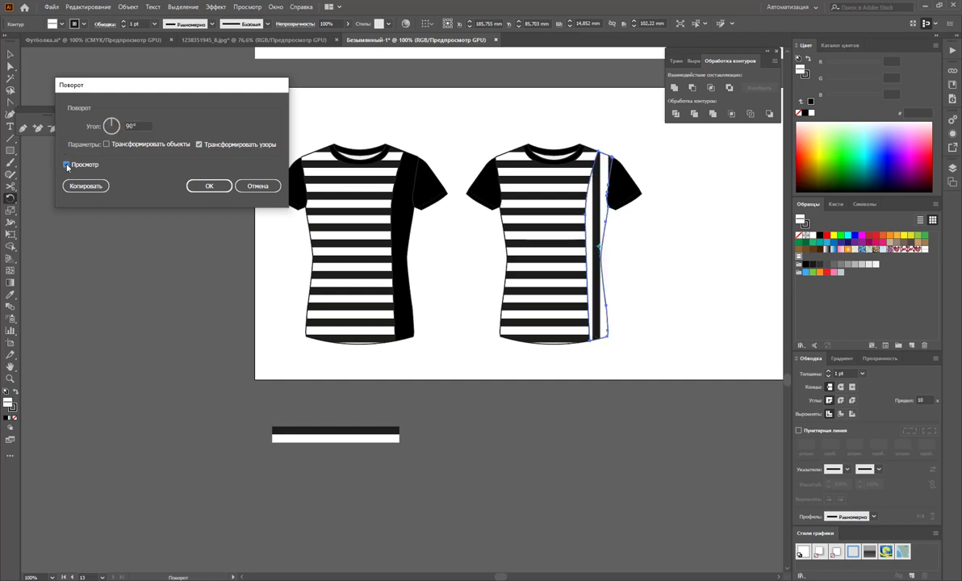
drag(105, 120, 116, 121)
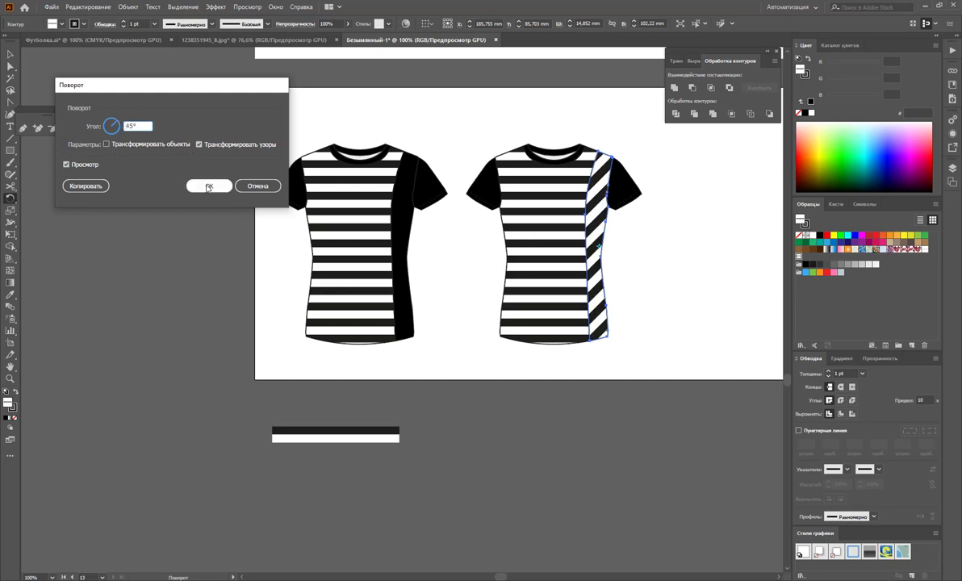
click(208, 187)
click(11, 53)
click(702, 293)
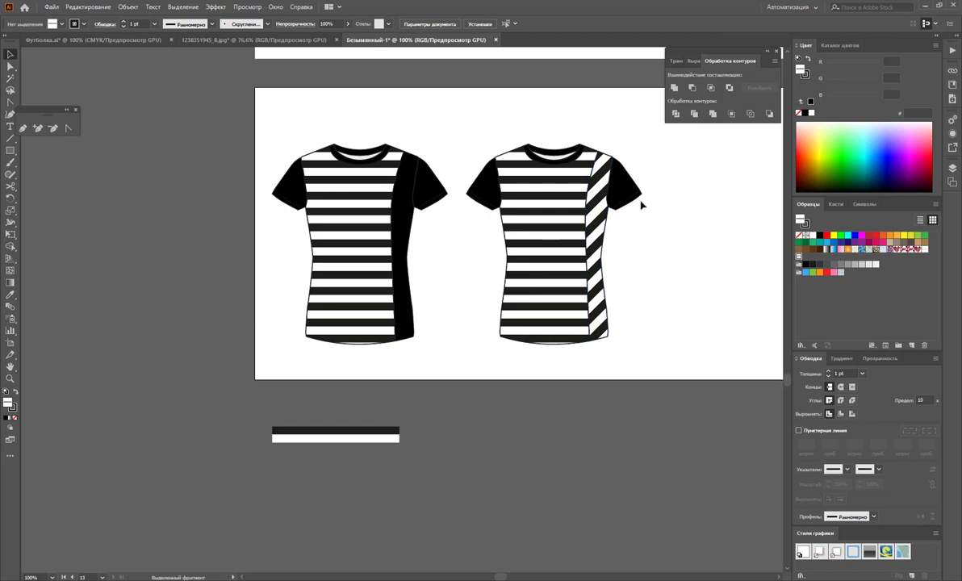
Duplicate the black-panel shirt to the right and fill the copy's sleeves and shoulders white.
click(780, 576)
scroll(780, 576, right, 5)
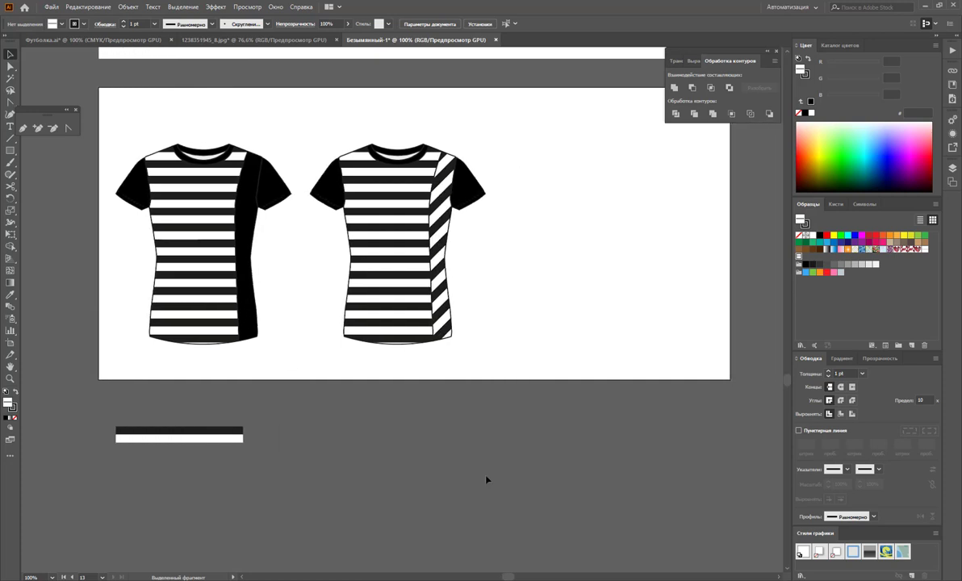
drag(106, 110, 286, 363)
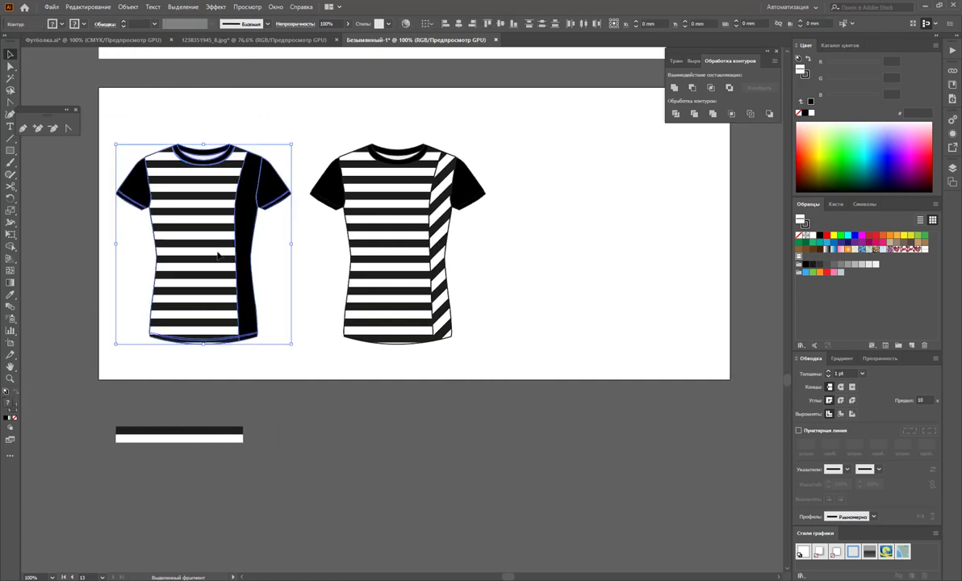
drag(215, 255, 588, 277)
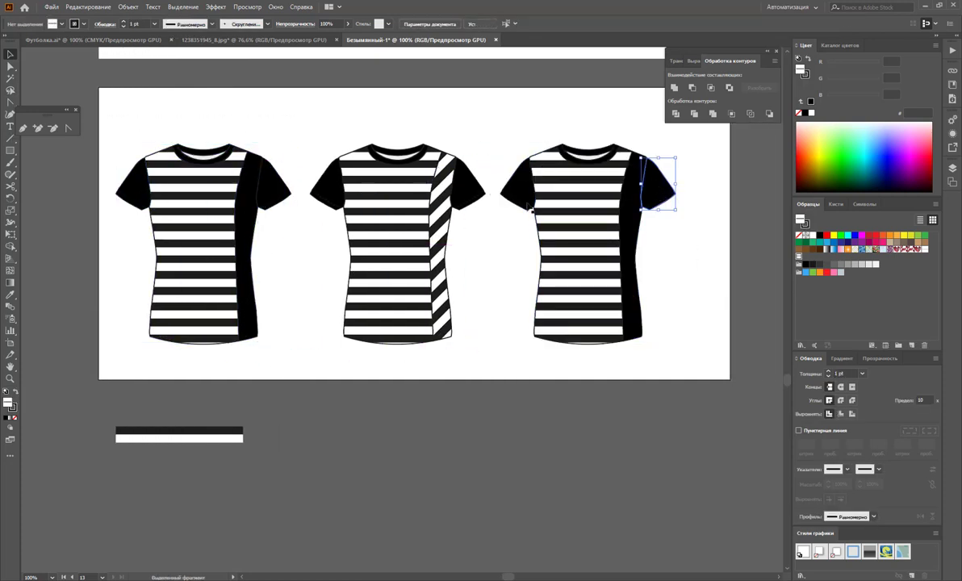
click(609, 224)
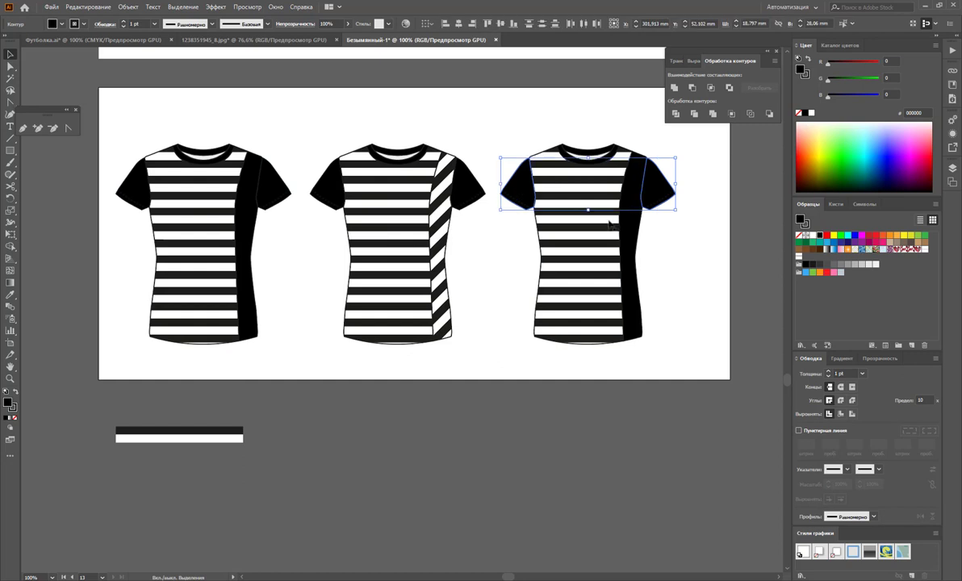
click(799, 258)
click(665, 289)
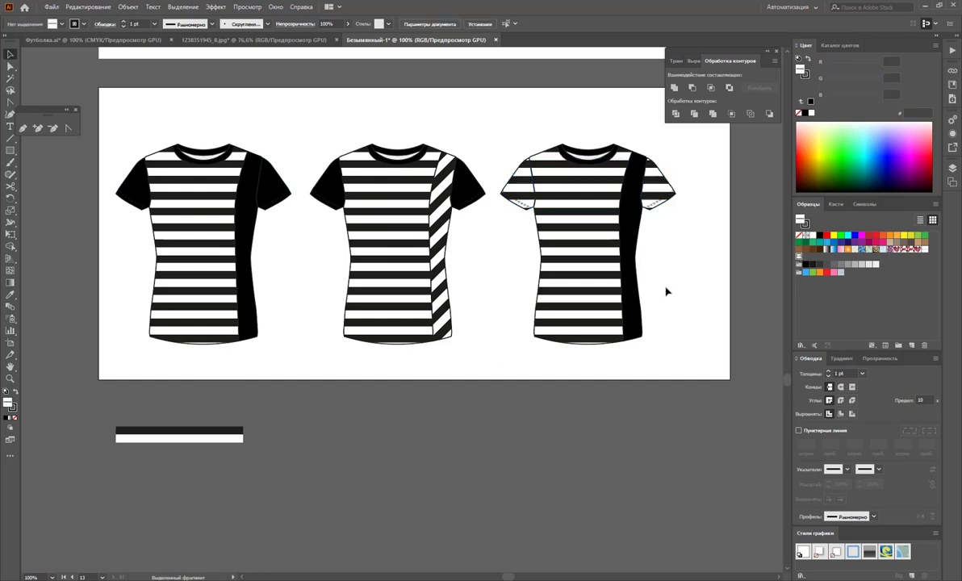
key(z)
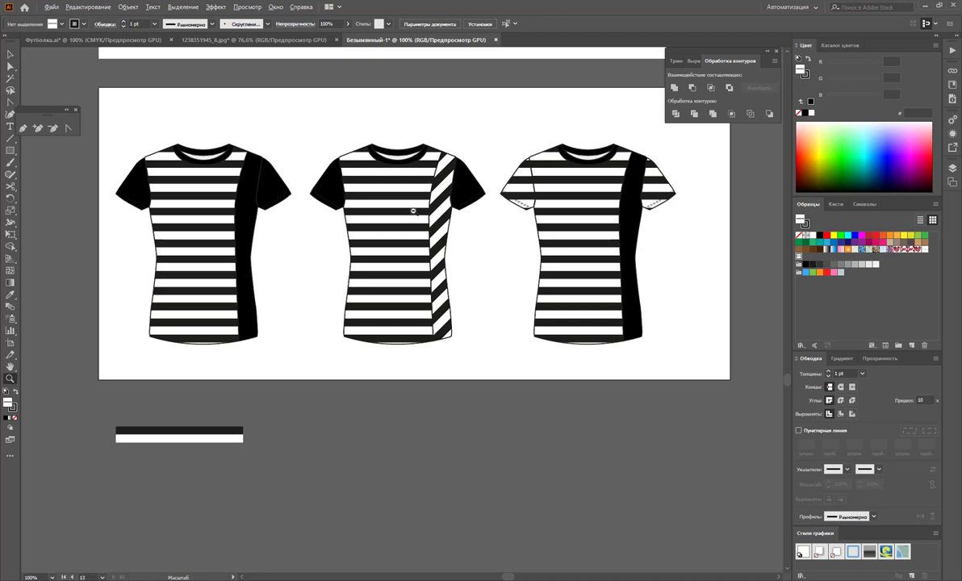
alt+click(402, 258)
alt+click(399, 293)
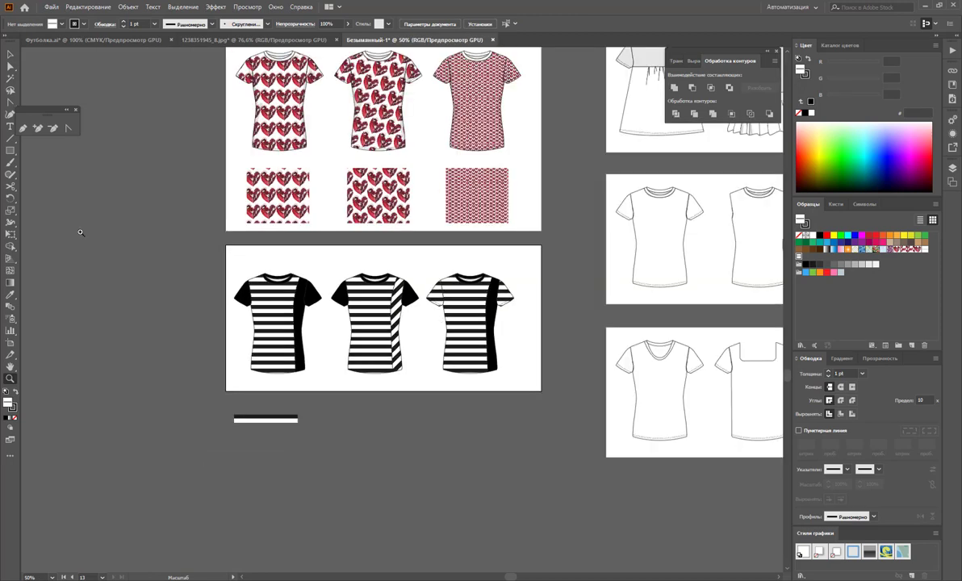
Delete the stripe sample below the artboard and zoom out to 25% to view all artboards.
key(v)
click(266, 418)
key(Delete)
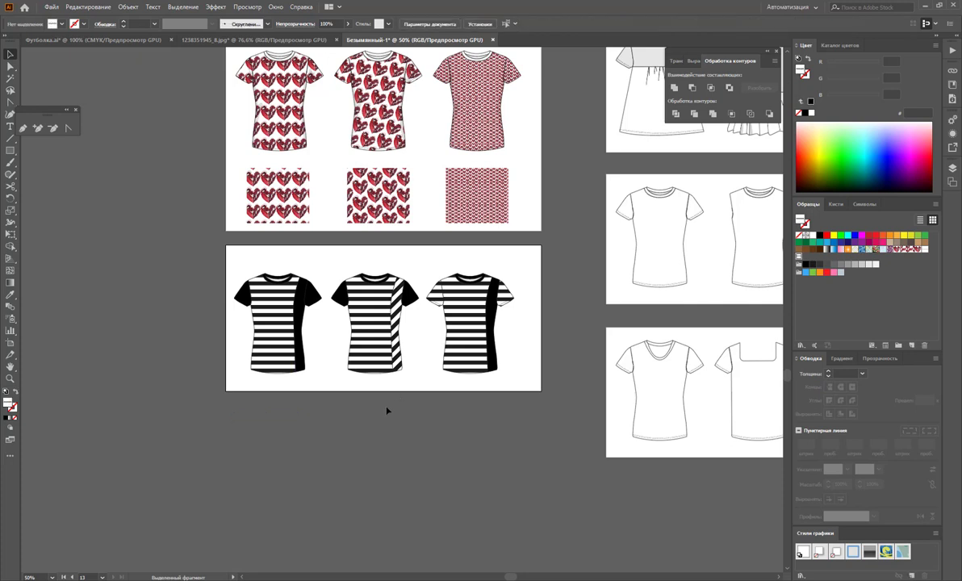
key(z)
alt+click(554, 208)
alt+click(452, 208)
scroll(355, 197, up, 2)
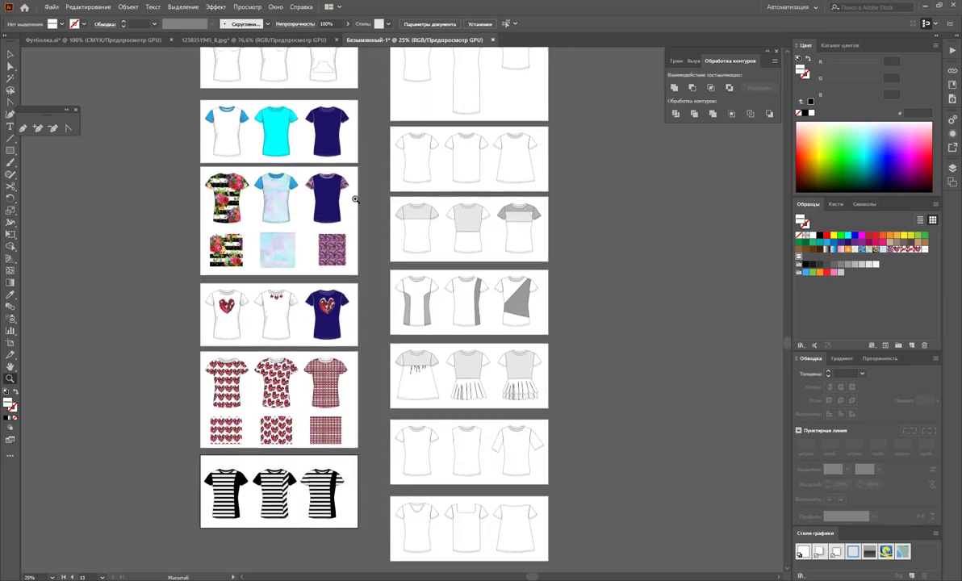
scroll(355, 197, up, 1)
scroll(355, 198, down, 1)
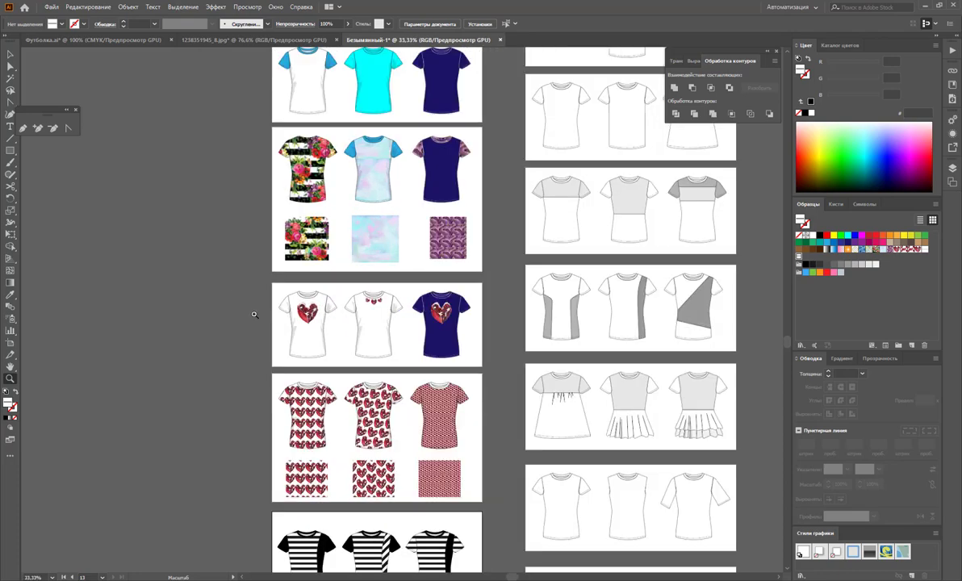
click(278, 294)
click(425, 324)
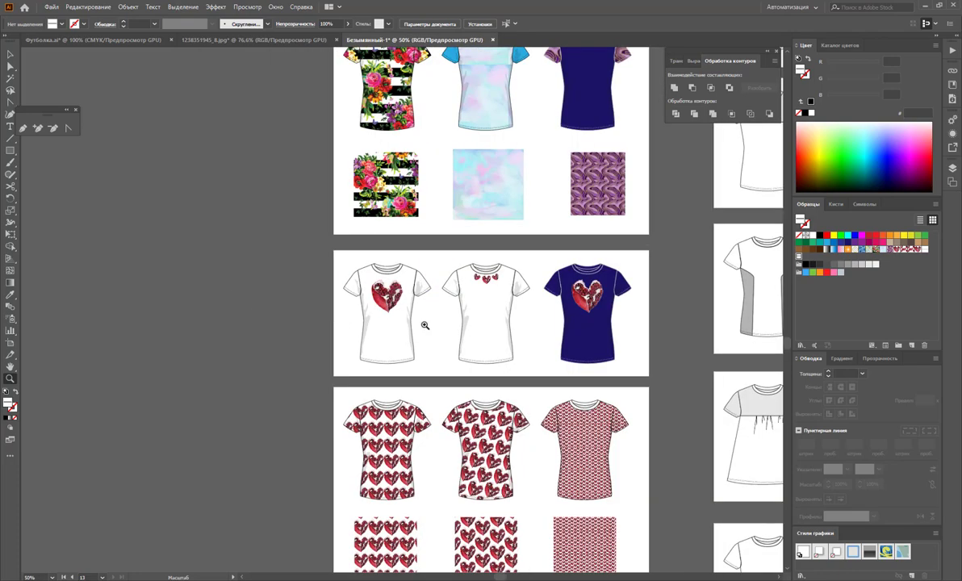
click(424, 330)
scroll(424, 334, down, 3)
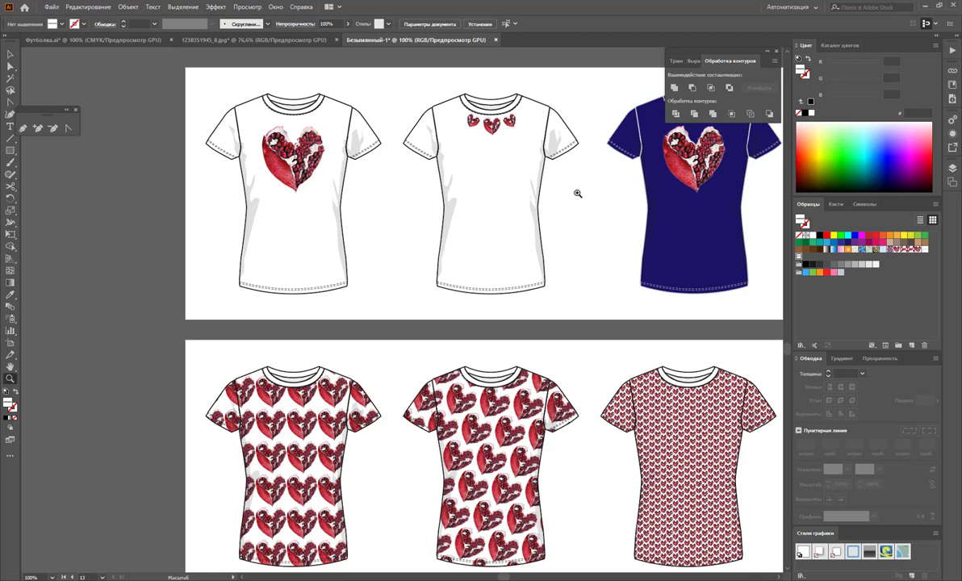
alt+click(501, 232)
alt+click(424, 274)
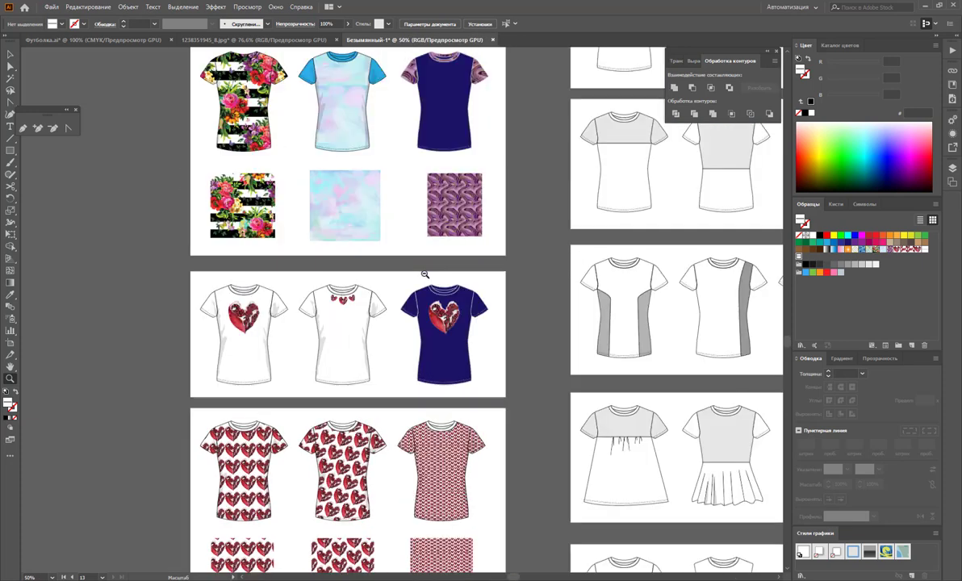
alt+click(412, 274)
scroll(408, 274, down, 2)
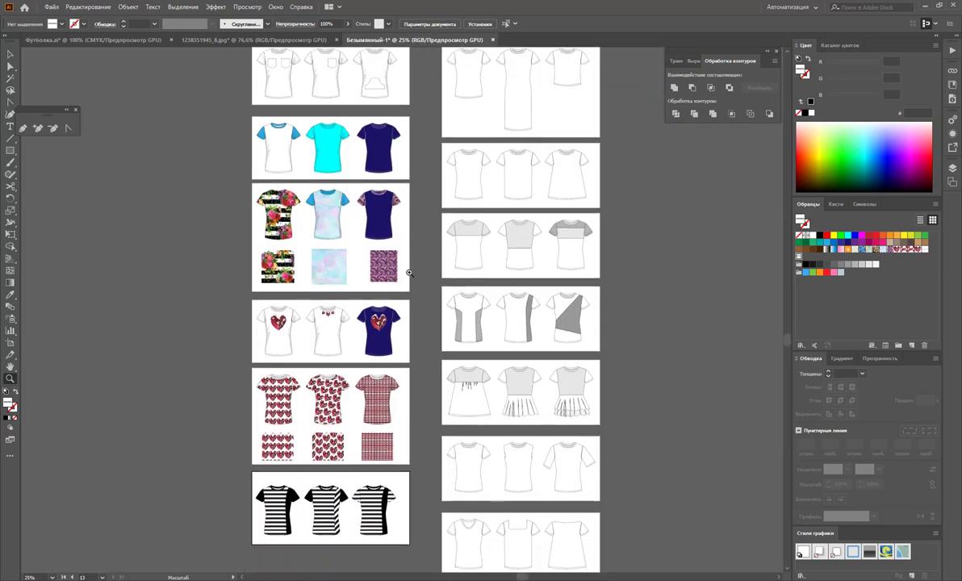
scroll(409, 274, up, 1)
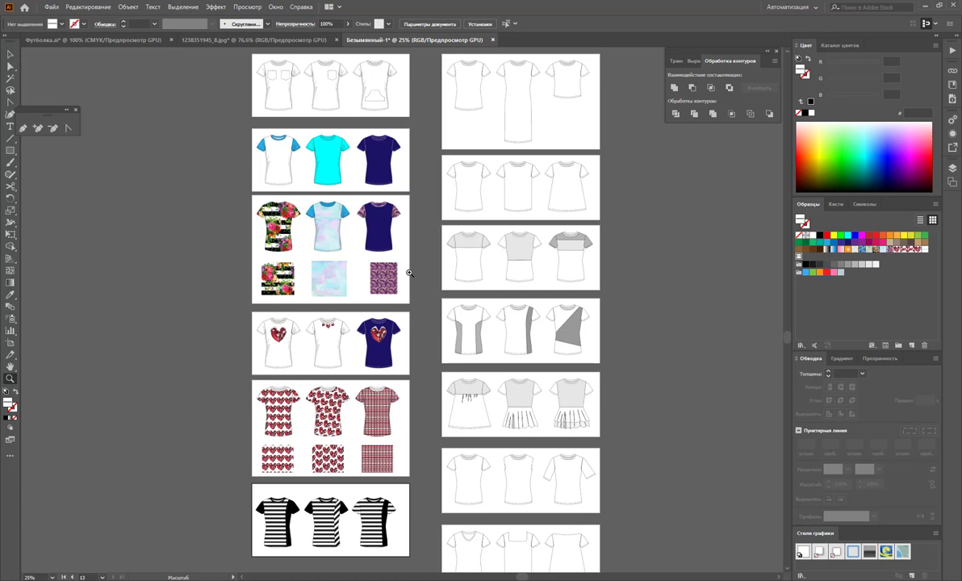
click(306, 444)
click(380, 302)
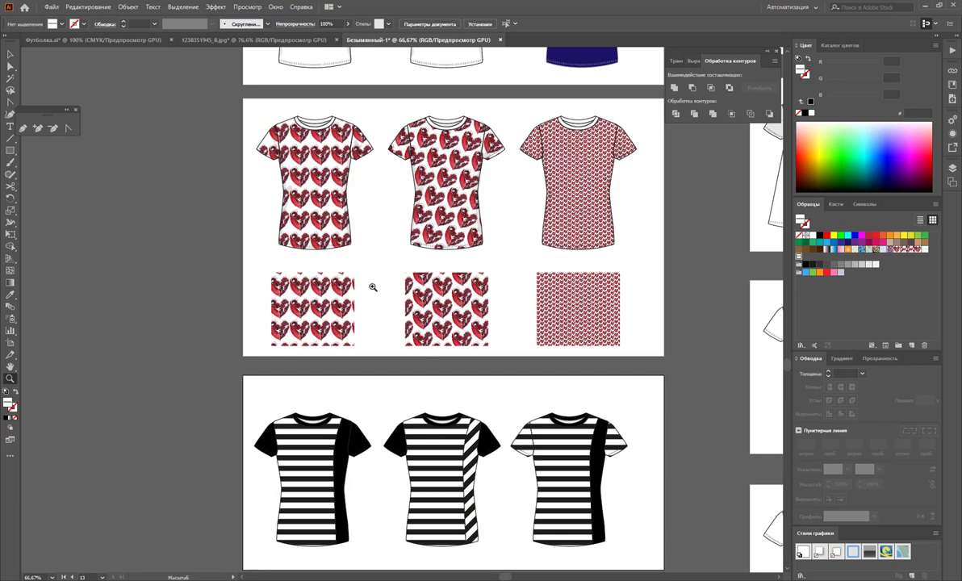
click(399, 290)
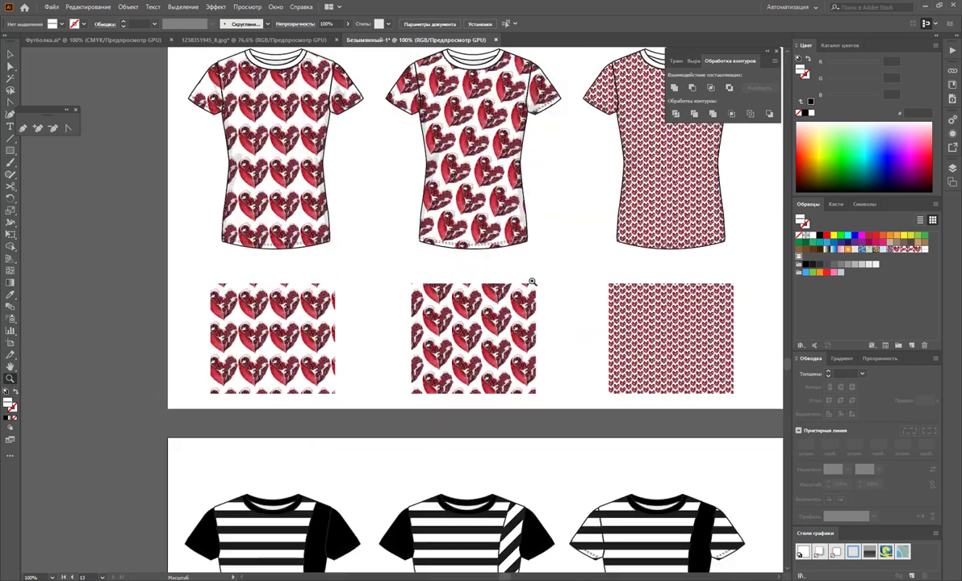
scroll(528, 280, up, 1)
scroll(523, 266, up, 1)
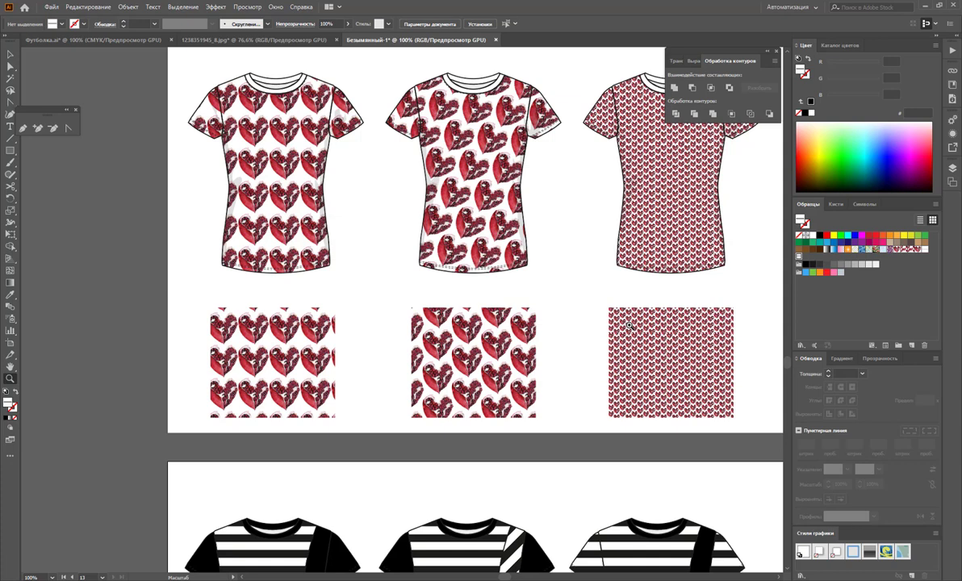
key(ctrl+minus)
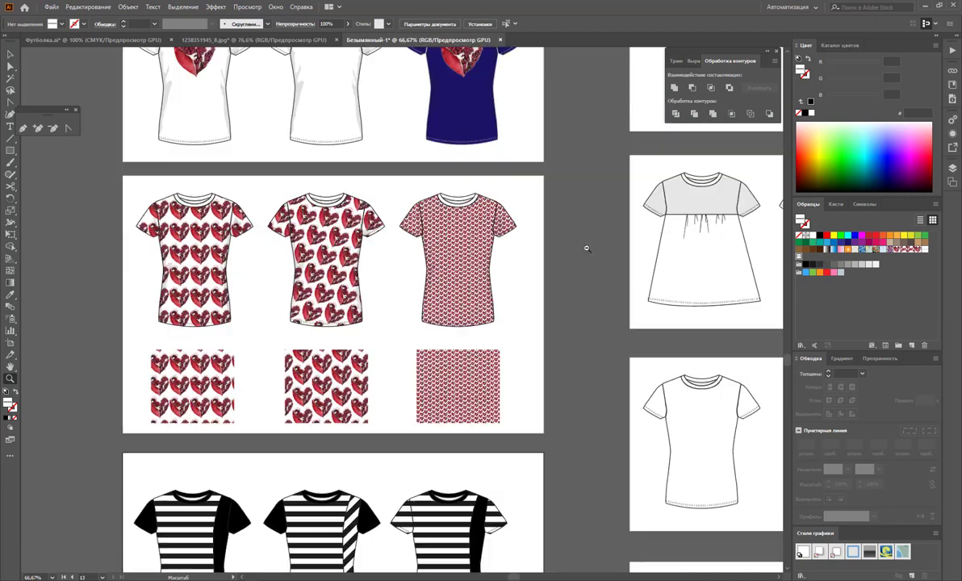
key(ctrl+minus)
key(ctrl+minus)
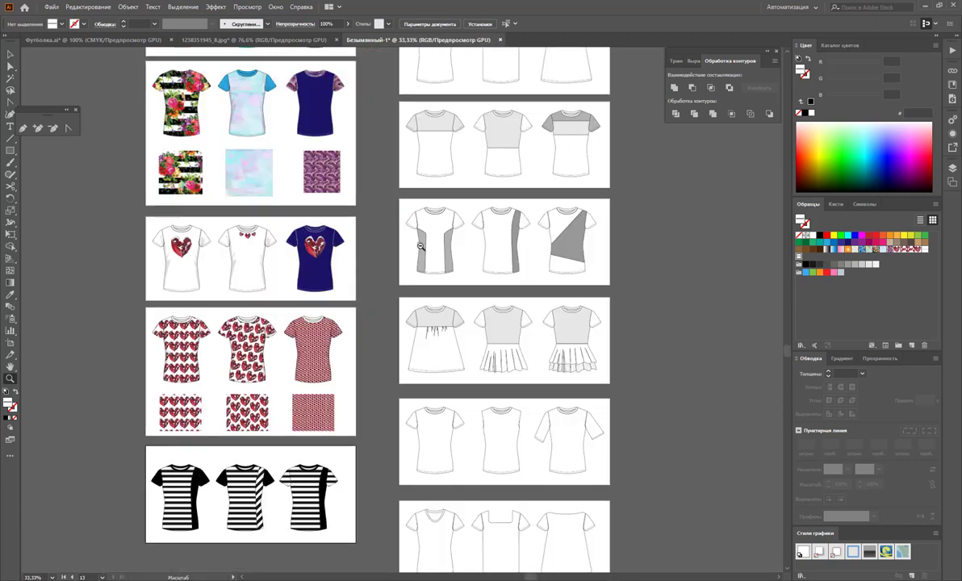
key(ctrl+minus)
scroll(401, 221, up, 3)
scroll(400, 229, down, 3)
scroll(373, 212, up, 1)
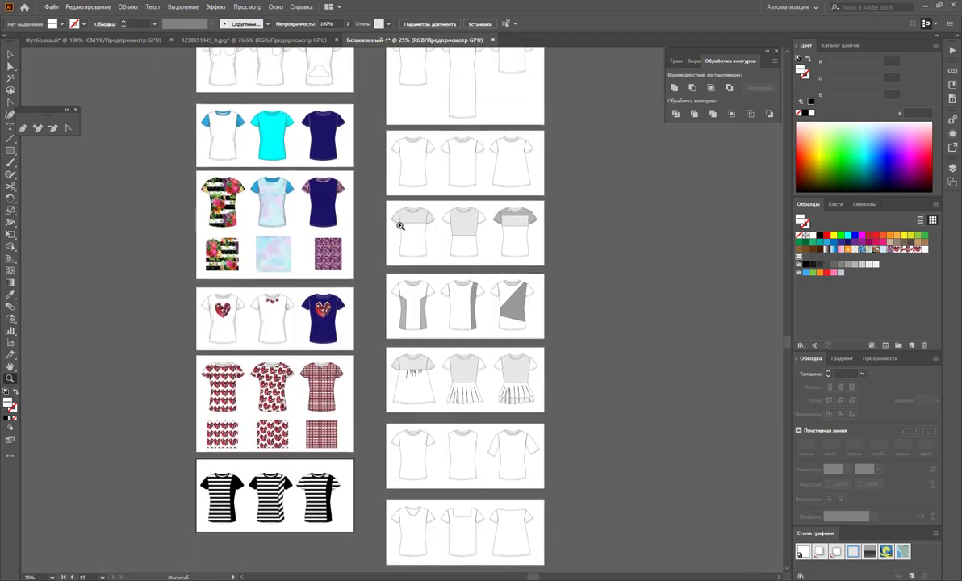
scroll(373, 212, up, 1)
scroll(373, 212, up, 1)
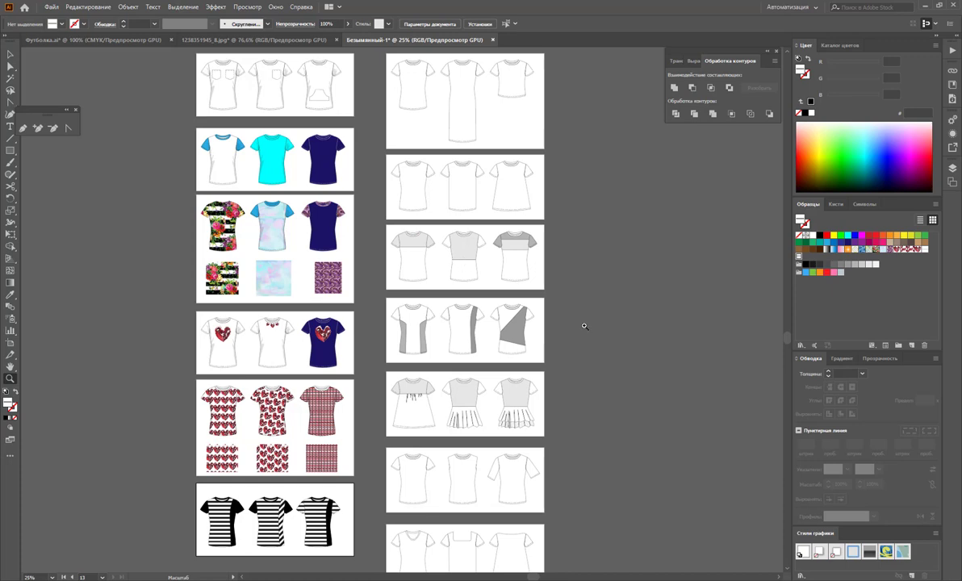